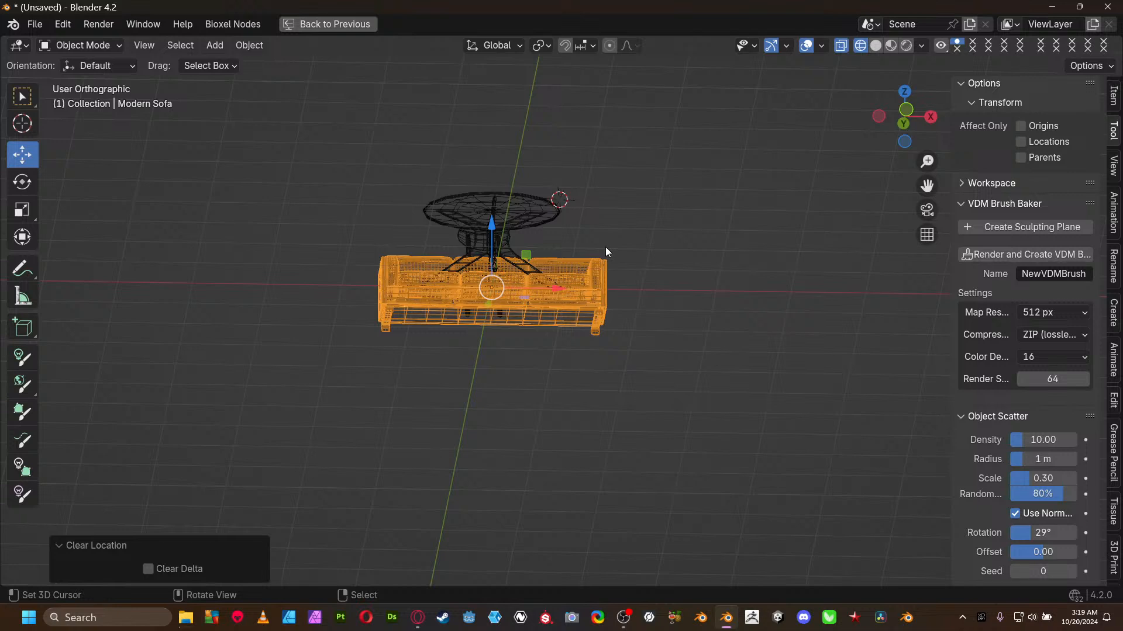
- Switch to solid shading and move the sofa about 2.79 m along X and 0.54 m along Z, beside the table
mouse_move(441, 257)
middle_down()
mouse_move(424, 268)
mouse_move(430, 226)
mouse_move(423, 276)
mouse_move(435, 309)
middle_up()
shift+middle_drag(530, 288, 490, 338)
key(z)
click(610, 361)
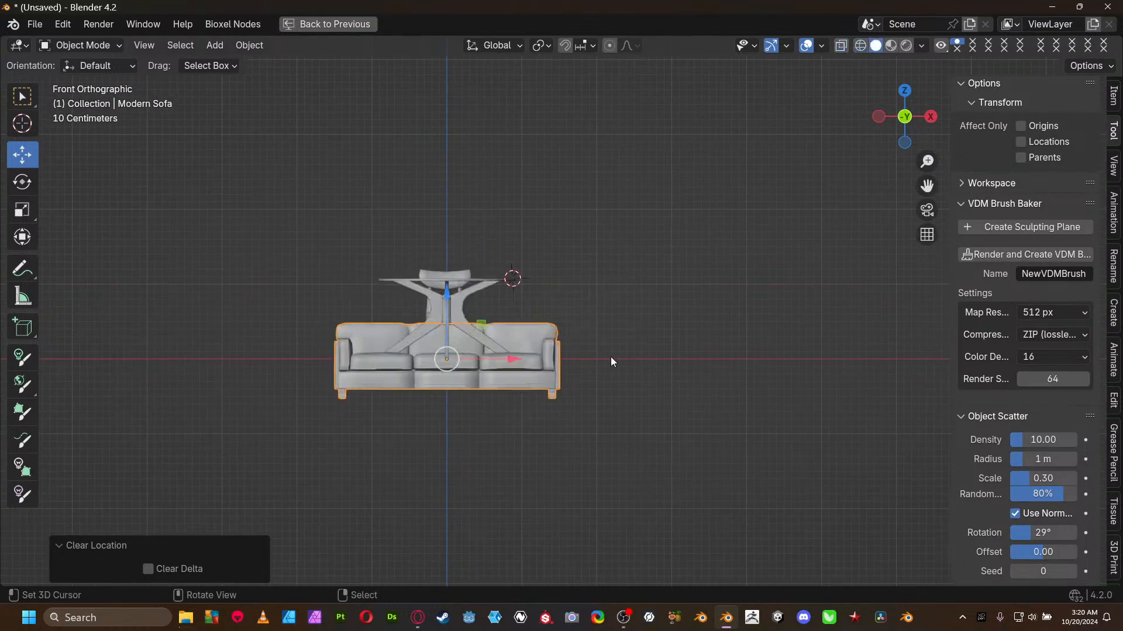
drag(461, 369, 660, 325)
middle_drag(649, 324, 533, 323)
scroll(605, 370, up, 4)
key(n)
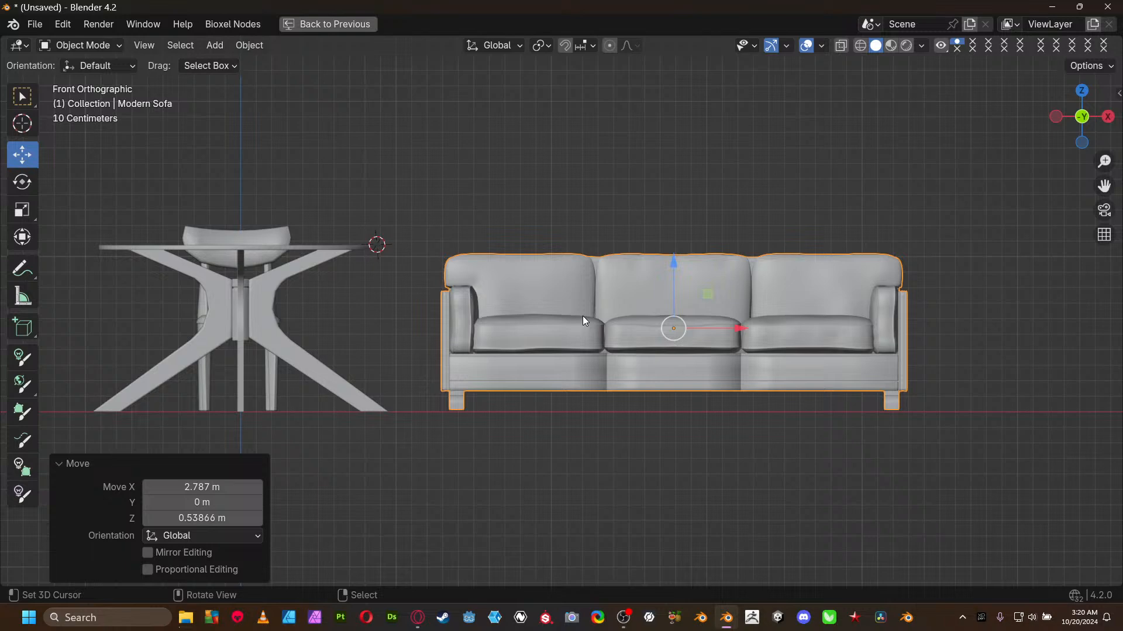
- Remove the 4_table_m material slot from the round table
middle_drag(478, 310, 529, 279)
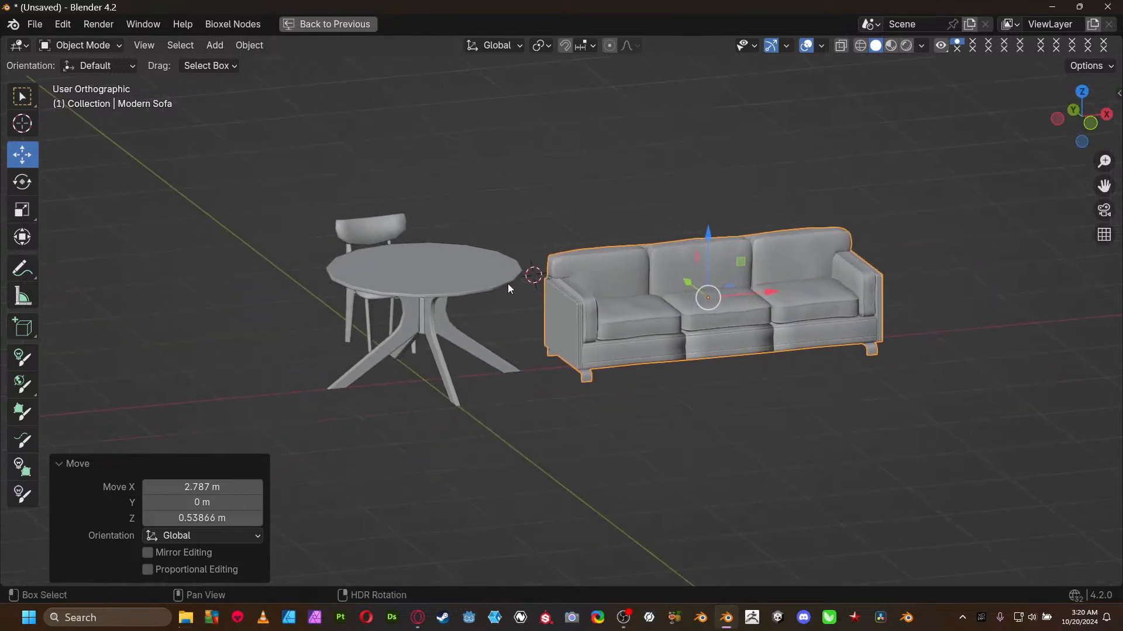
middle_drag(321, 316, 444, 289)
scroll(521, 292, up, 2)
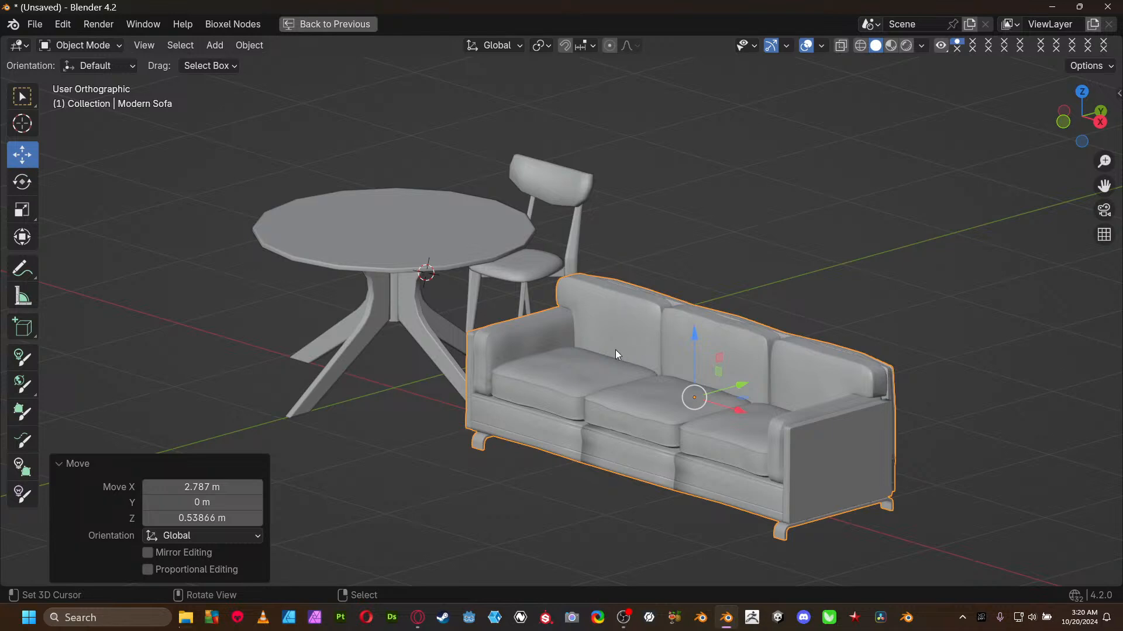
click(437, 212)
key(ctrl+space)
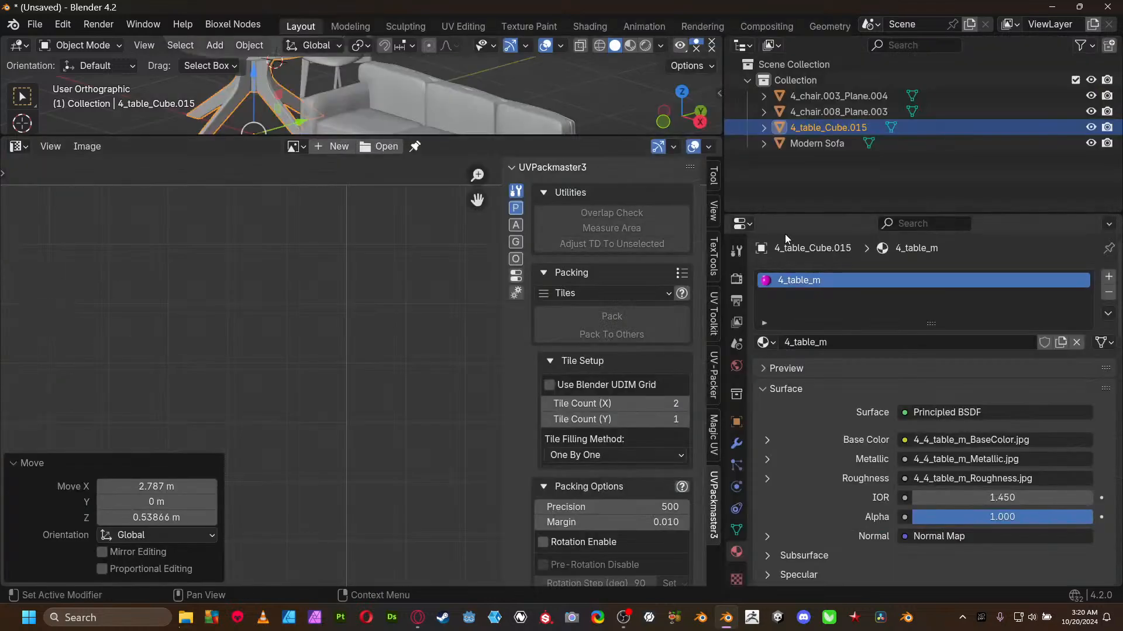
click(1108, 293)
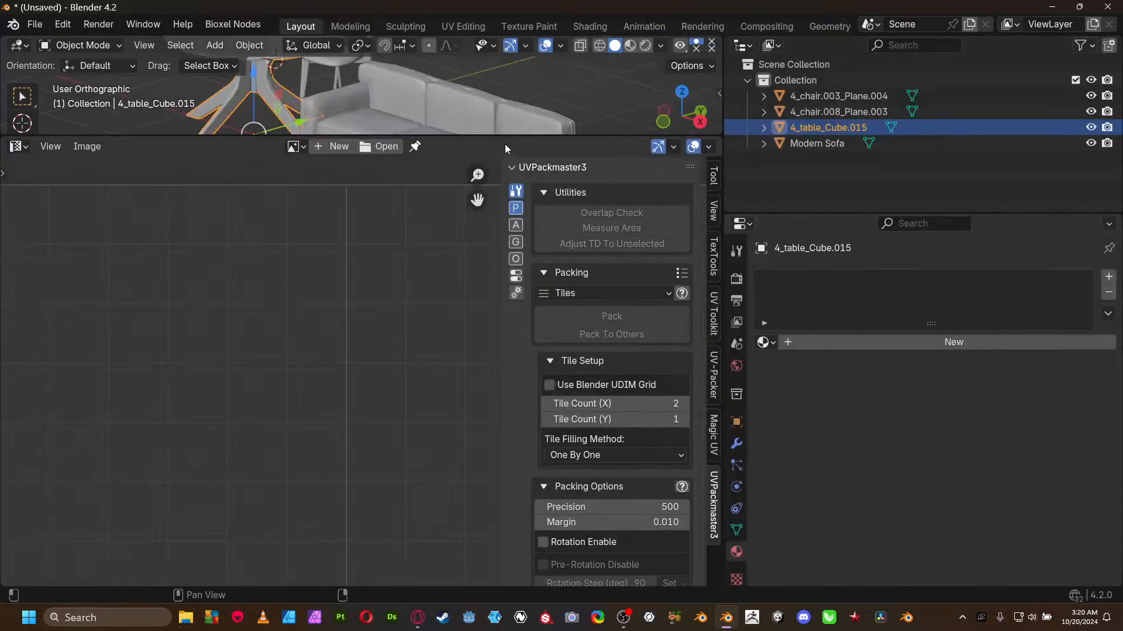
- Enlarge the 3D viewport and remove the 4_chair_m material slots from both chair parts
drag(506, 149, 453, 400)
click(415, 321)
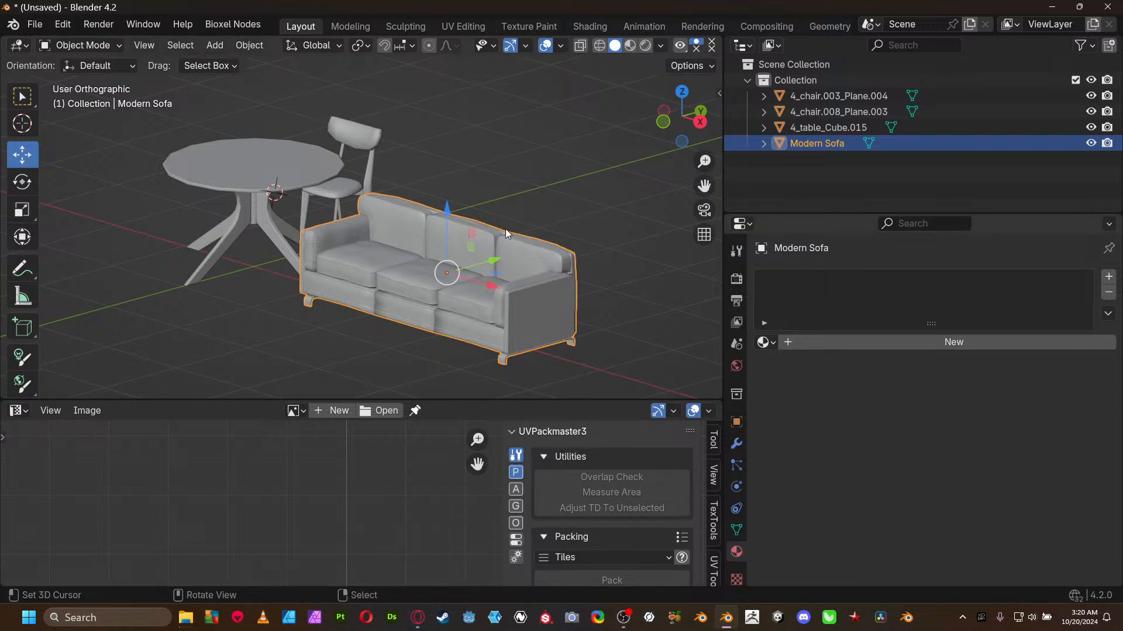
click(358, 125)
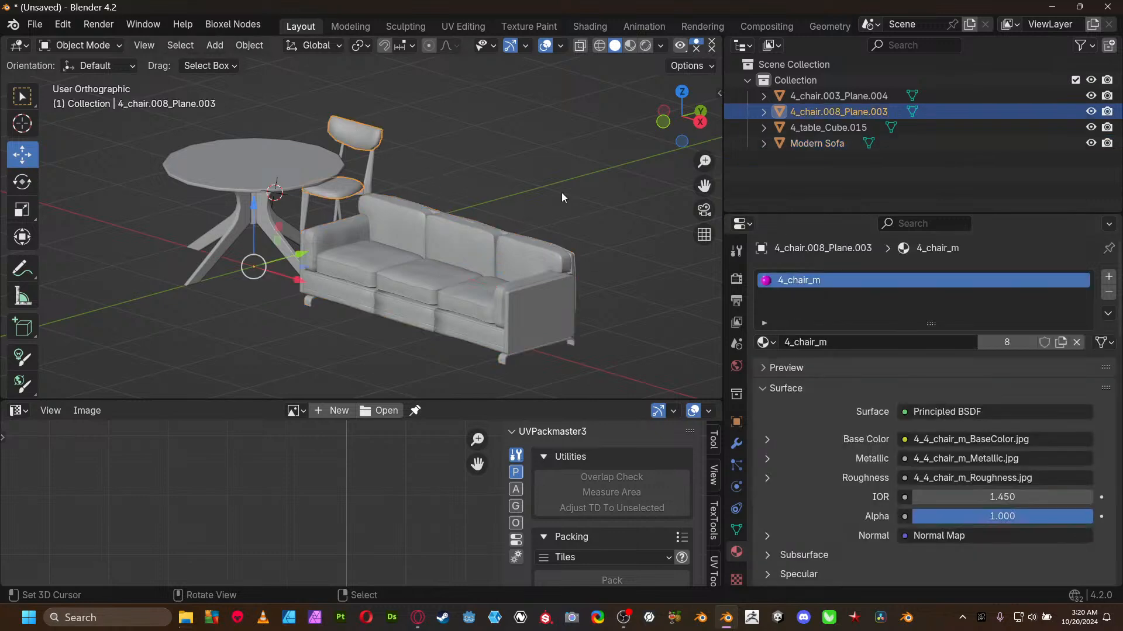
click(1108, 292)
click(377, 165)
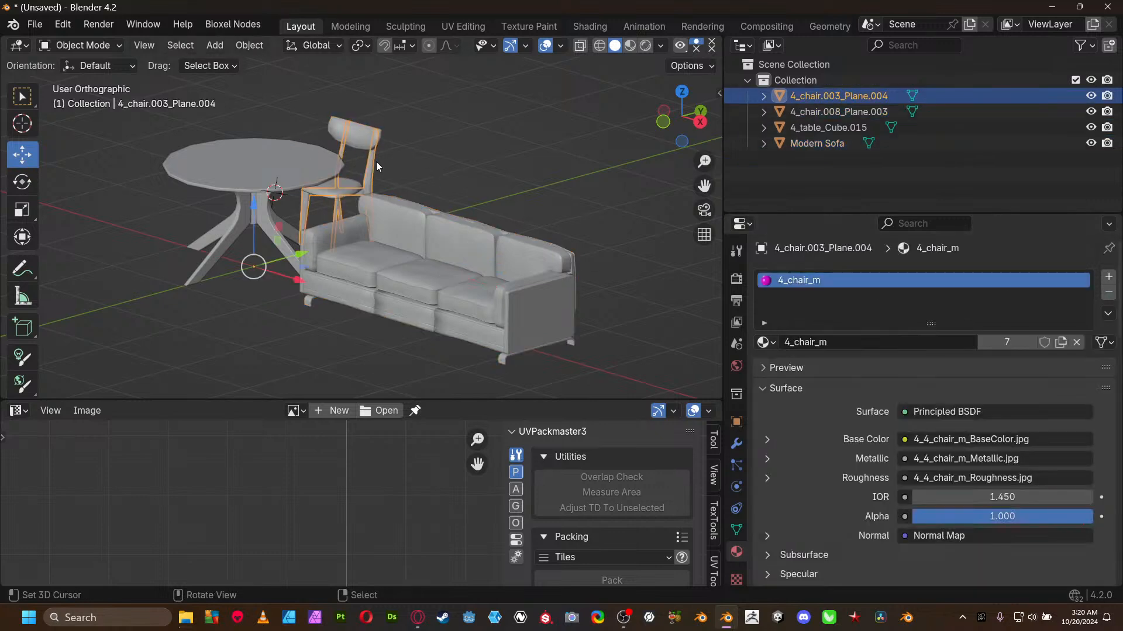
shift+click(367, 144)
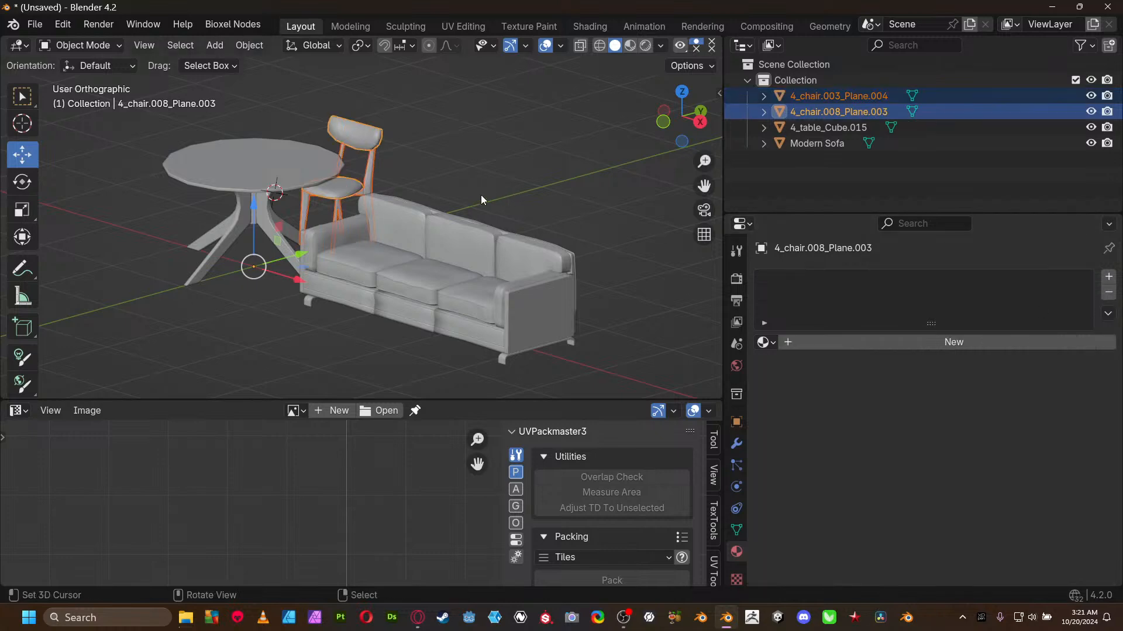
click(379, 170)
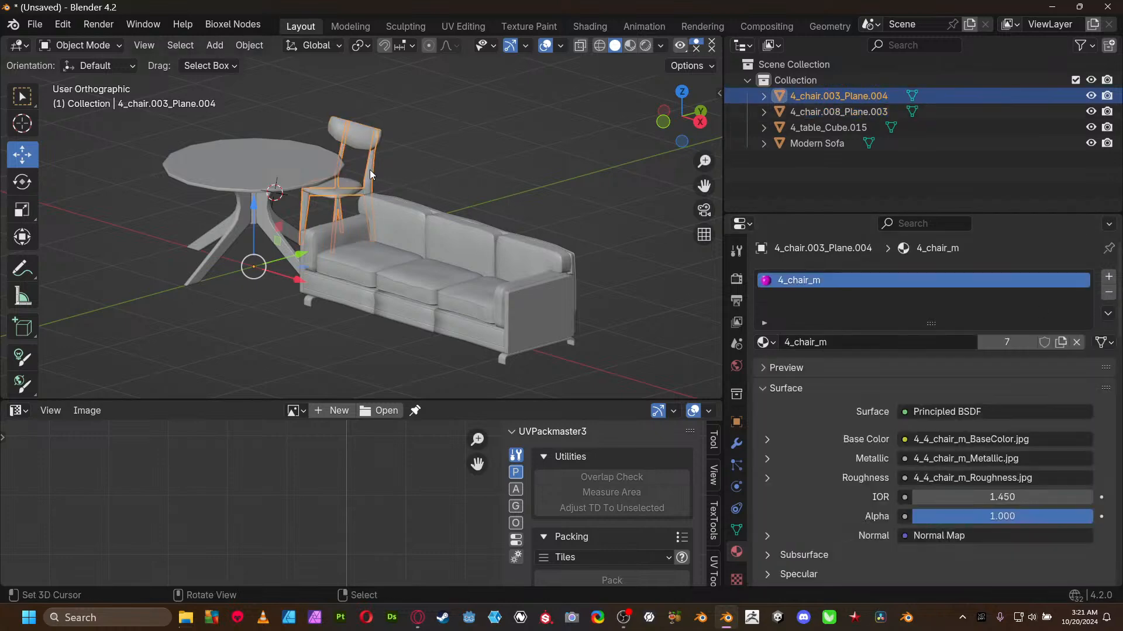
click(1108, 292)
- Examine the combined UV layout of both chair parts and the table in the maximized UV editor
shift+click(370, 135)
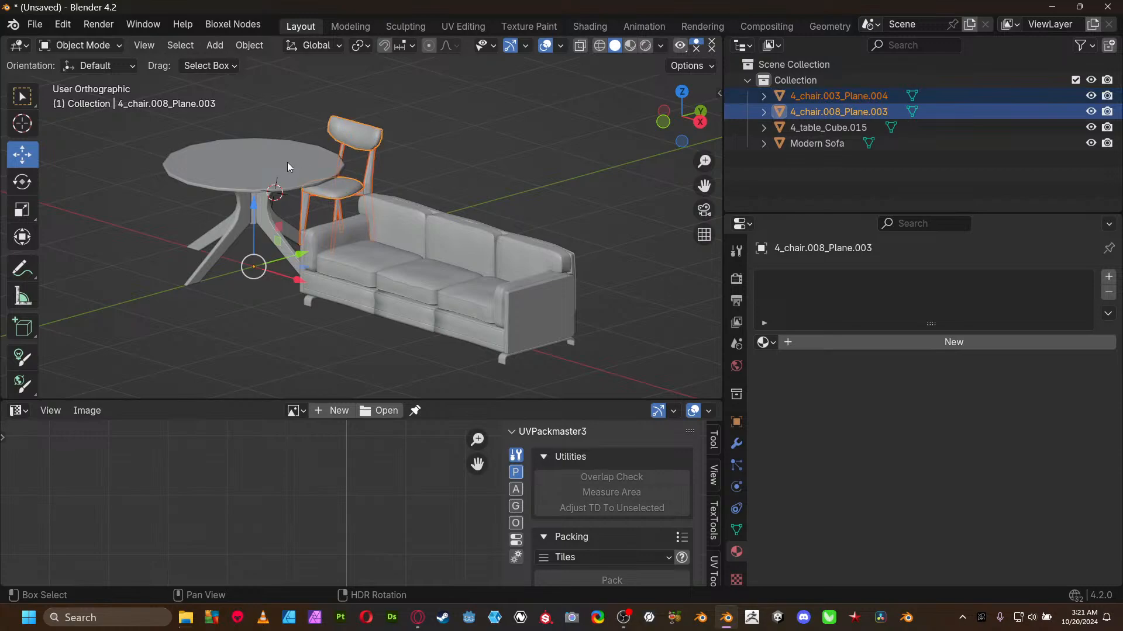
shift+click(287, 163)
key(ctrl+Tab)
click(295, 167)
key(ctrl+space)
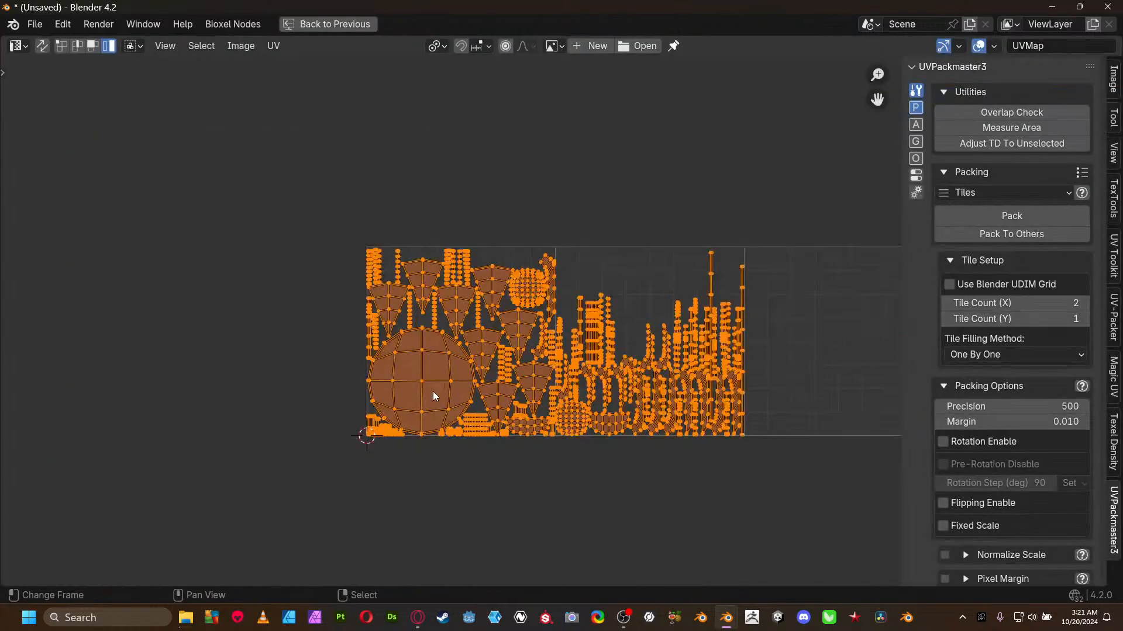
scroll(492, 338, up, 3)
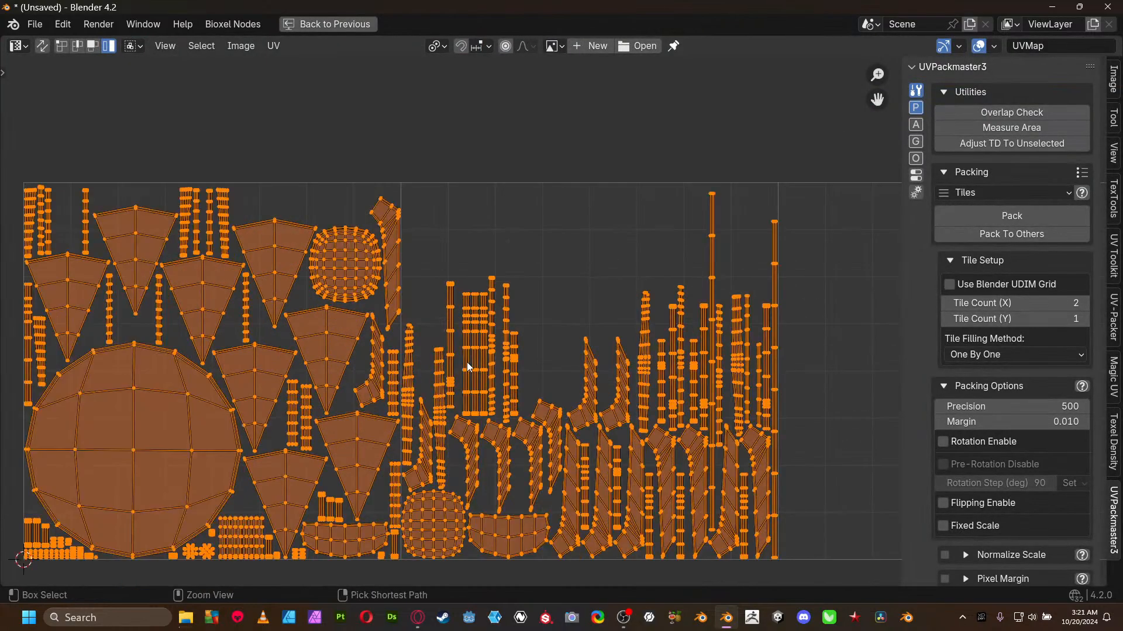
key(ctrl+space)
key(ctrl+space)
key(Tab)
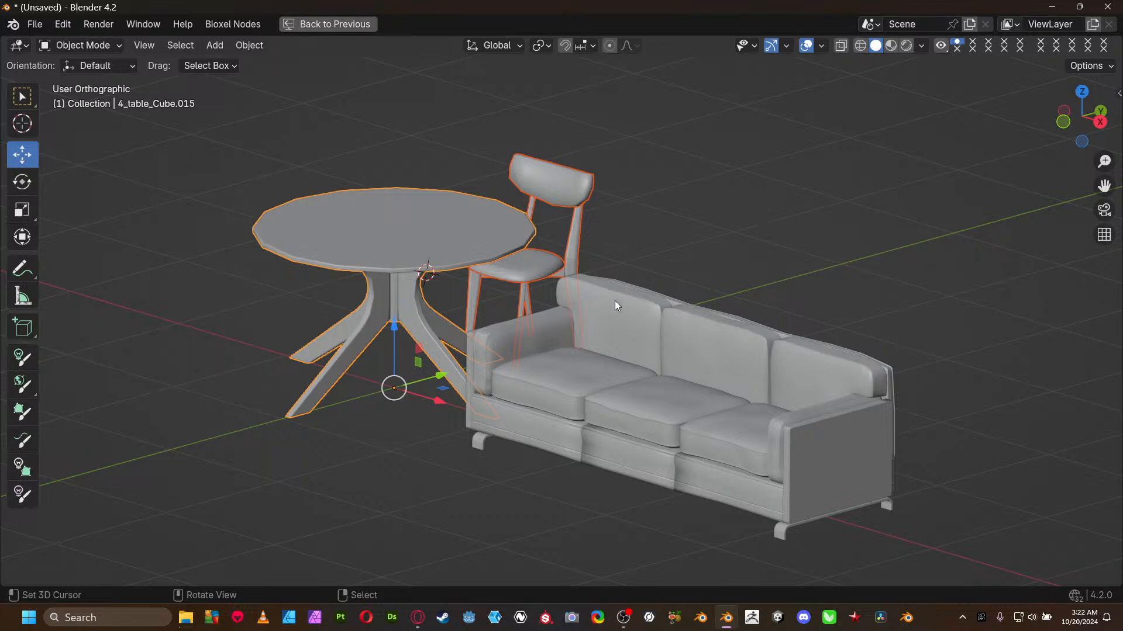
- Select the sofa and examine its shape up close and from different angles
middle_drag(749, 424, 707, 310)
scroll(634, 318, up, 4)
click(549, 198)
middle_drag(549, 198, 559, 274)
scroll(592, 247, down, 4)
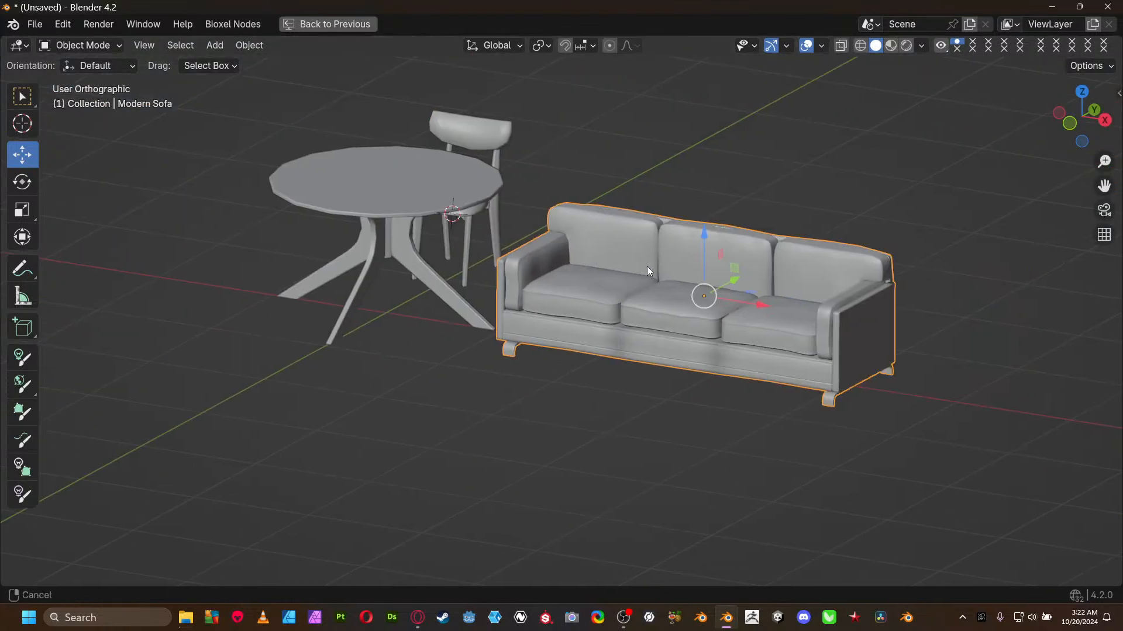
shift+middle_drag(649, 265, 621, 284)
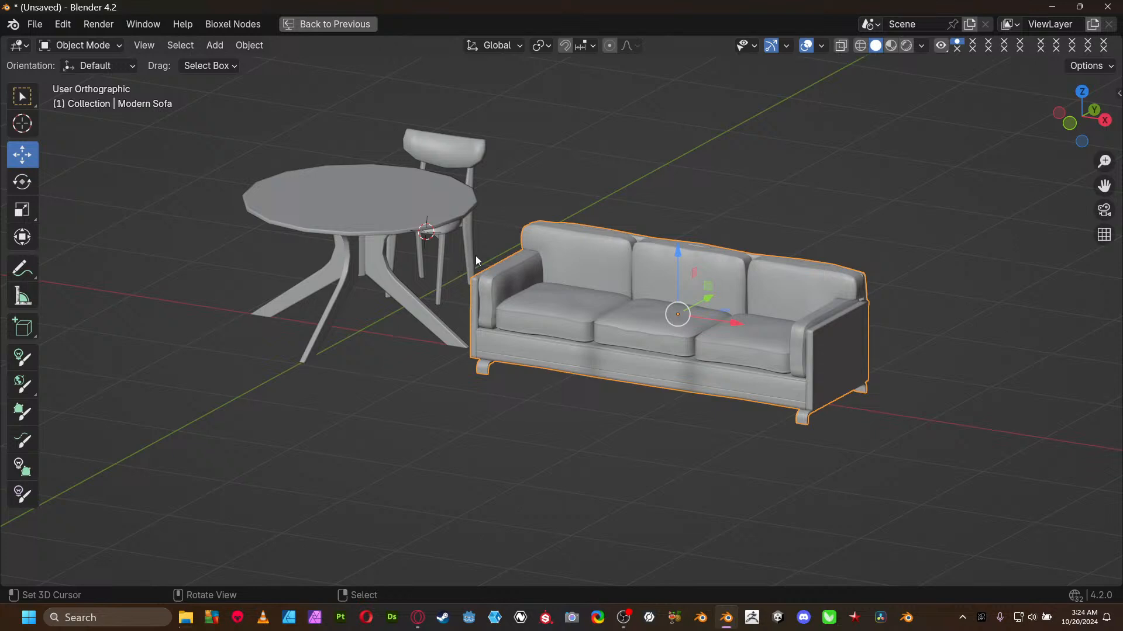
- Join the chair's frame and its seat and backrest part into a single object
key(ctrl+space)
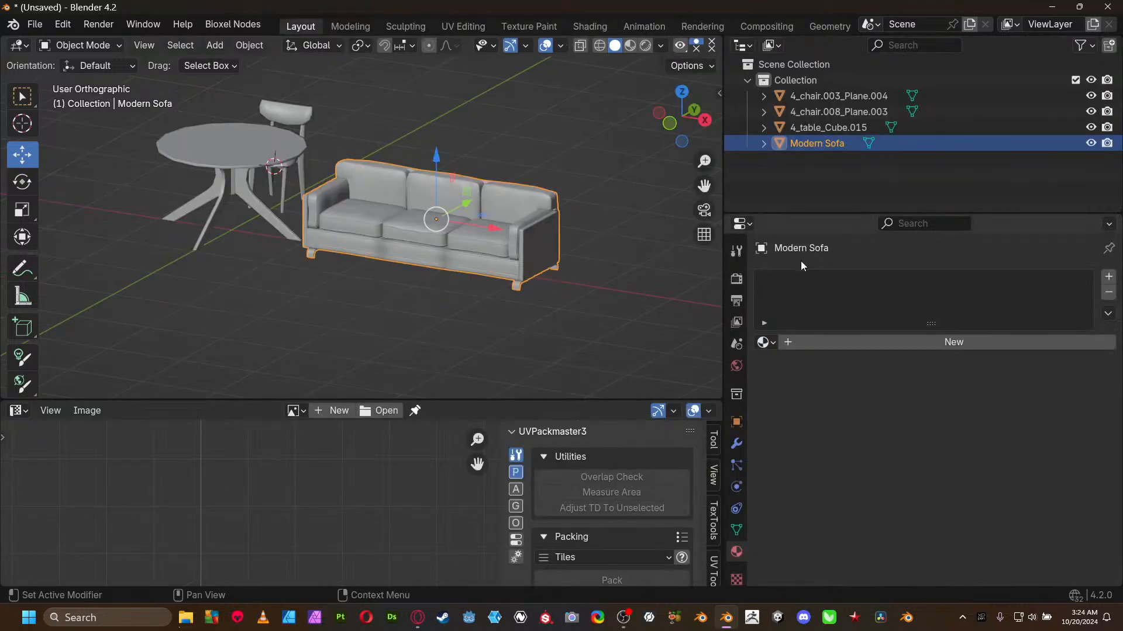
click(289, 117)
click(305, 128)
click(305, 127)
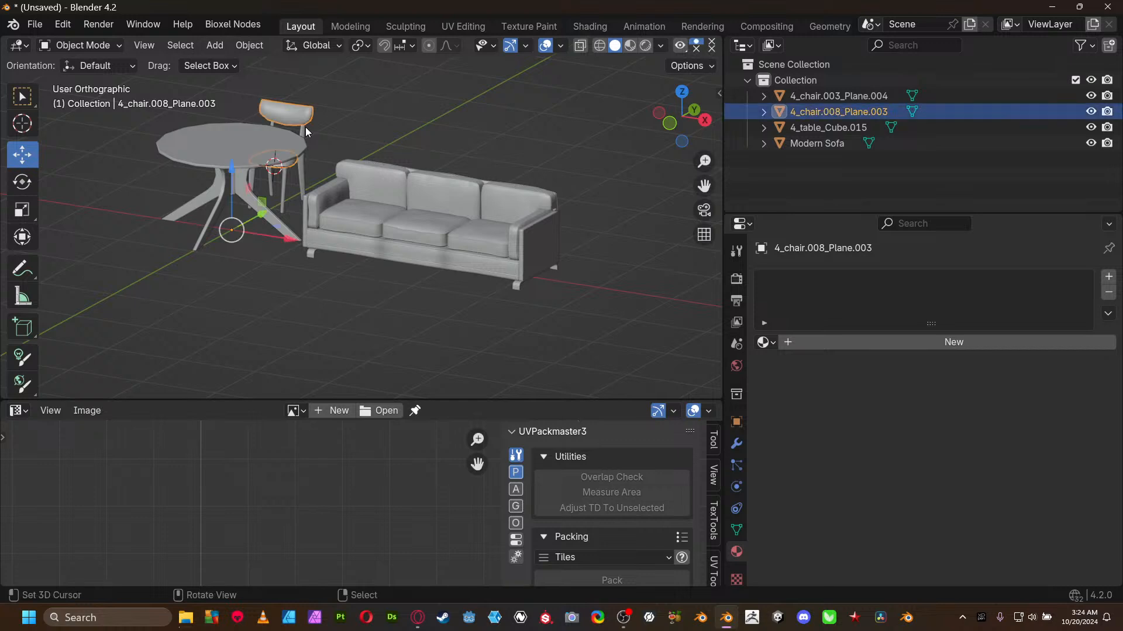
shift+click(303, 128)
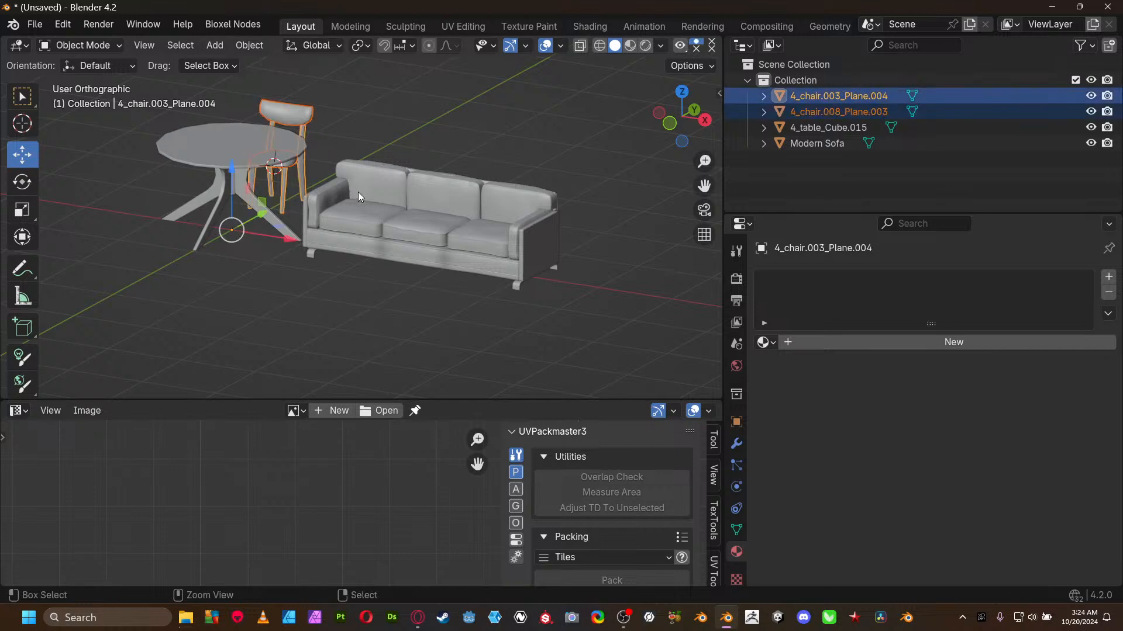
key(ctrl+j)
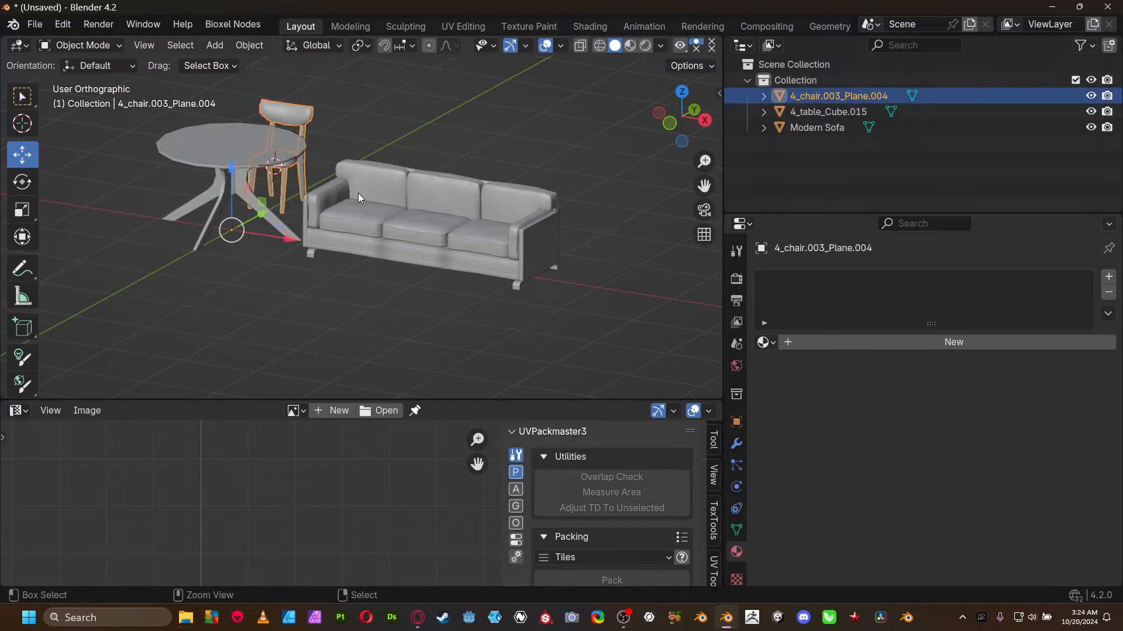
- Rename the joined chair object as Chair_Geo
double_click(880, 95)
text(Chai)
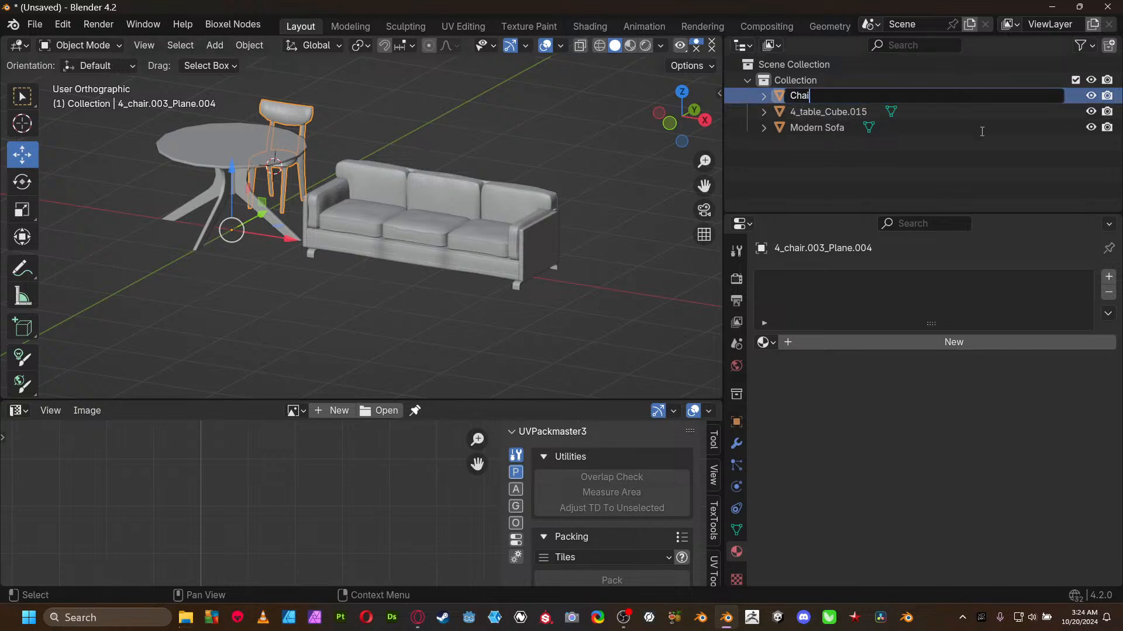
text(r_Geo)
key(Return)
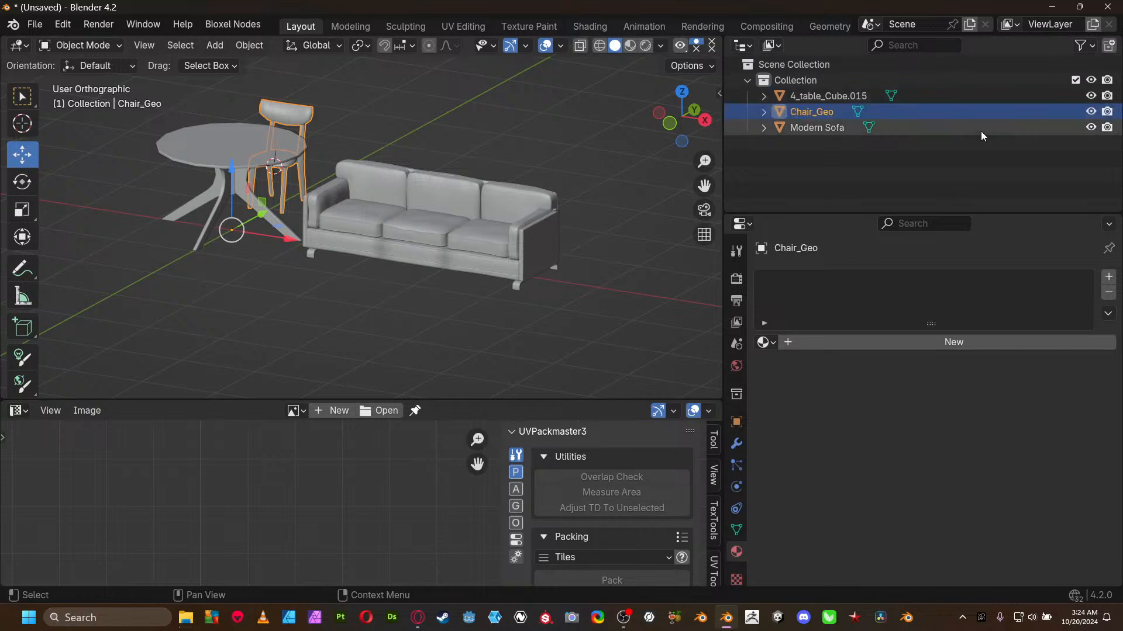
- Rename the 4_table_Cube.015 object as DinningTable_Geo
double_click(813, 95)
text(Table)
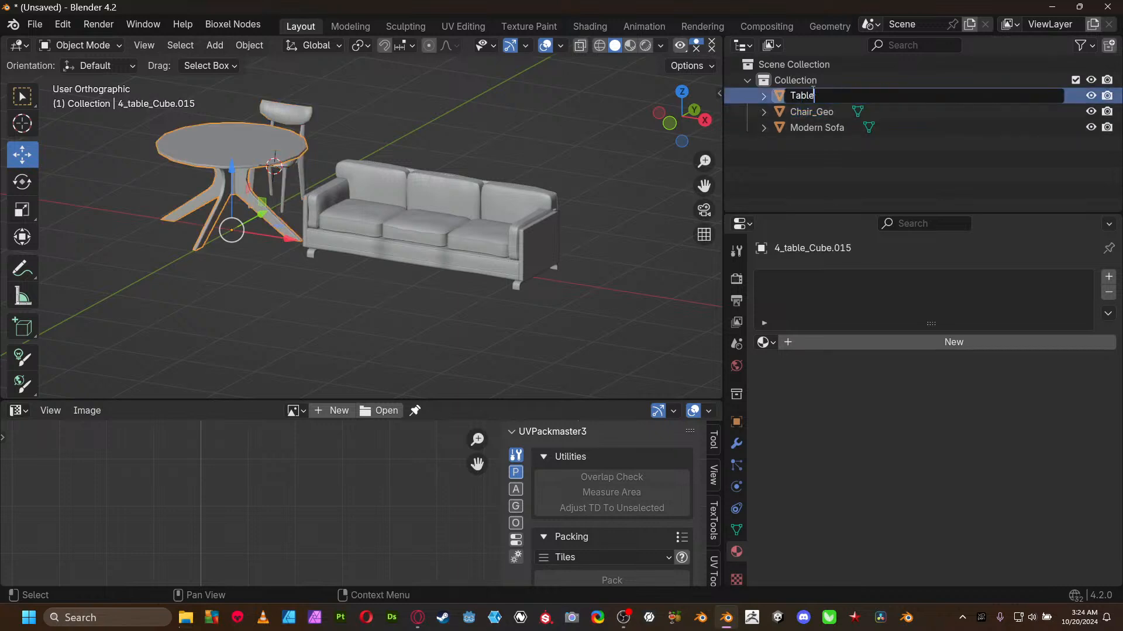
key(BackSpace)
key(BackSpace)
key(BackSpace)
key(BackSpace)
key(BackSpace)
text(DinningTable_Geo)
key(Return)
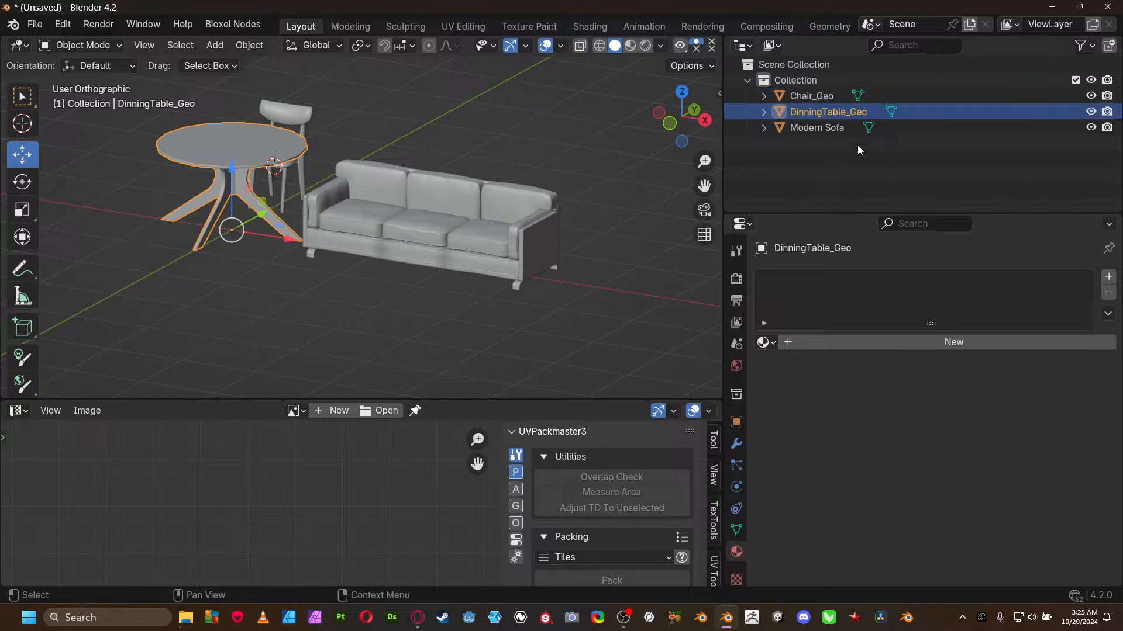
- Rename the sofa object as Modern_Sofa_Geo
click(824, 128)
double_click(822, 127)
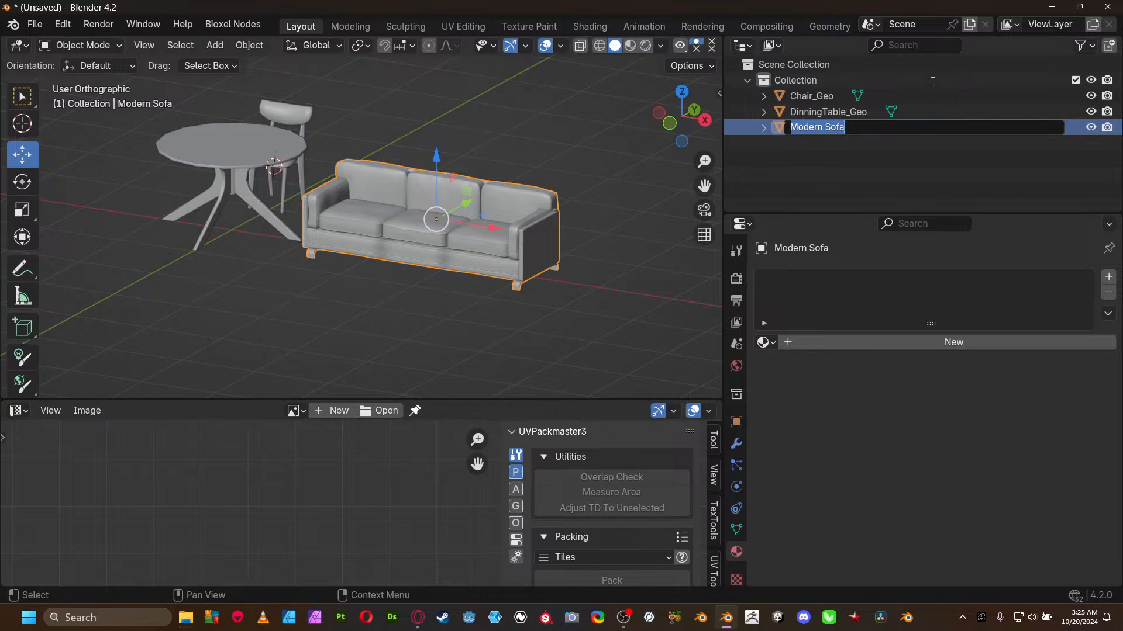
key(End)
text(_Geo)
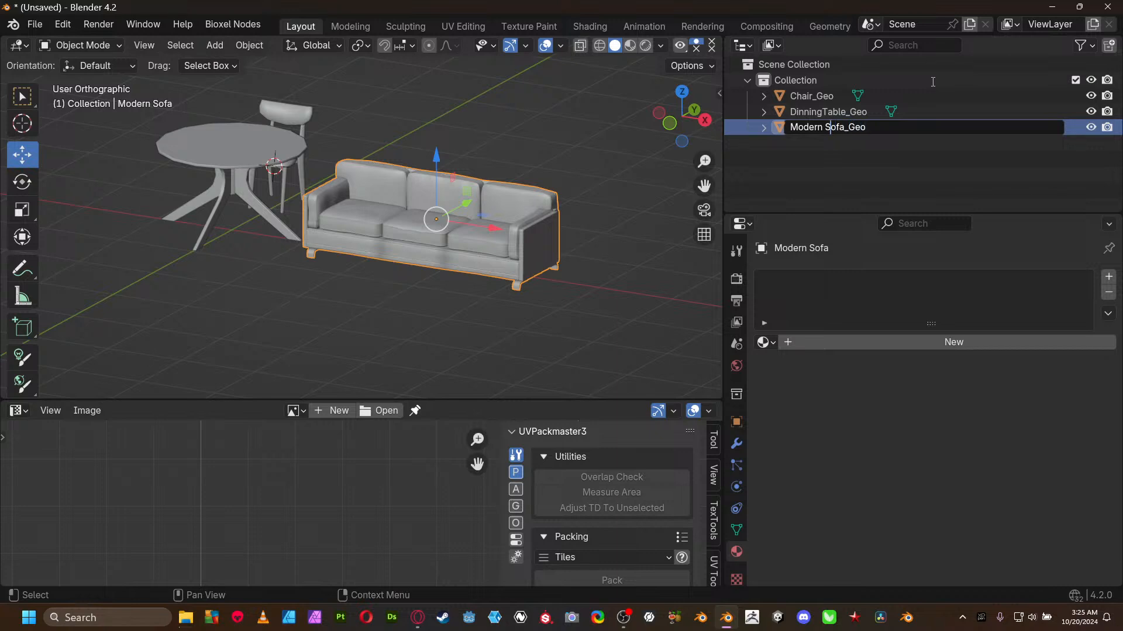
key(Left)
key(BackSpace)
text(_)
key(Return)
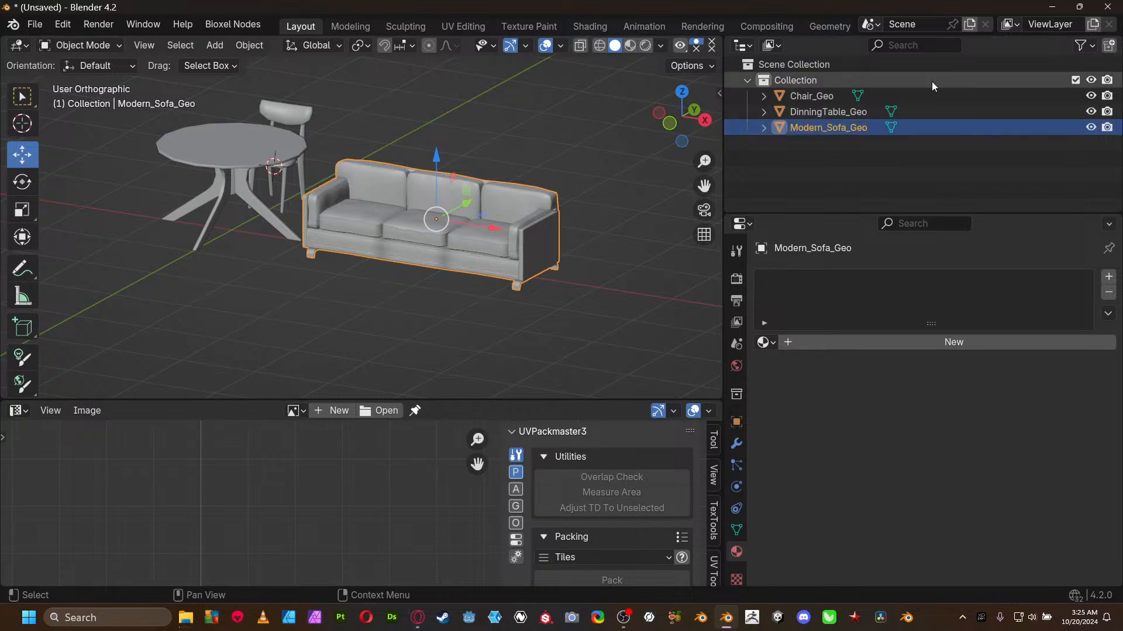
- Insert an underscore in the table object's name so that it reads Dinning_Table_Geo
double_click(826, 111)
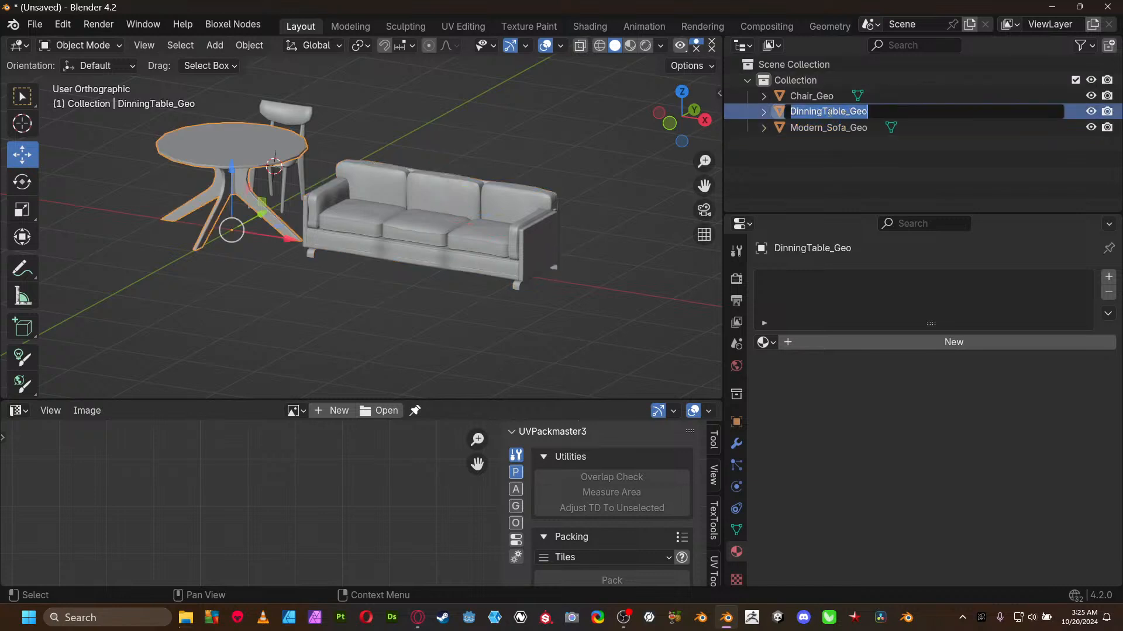
key(Right)
key(Left)
key(Left)
key(Left)
key(Left)
key(Left)
key(Left)
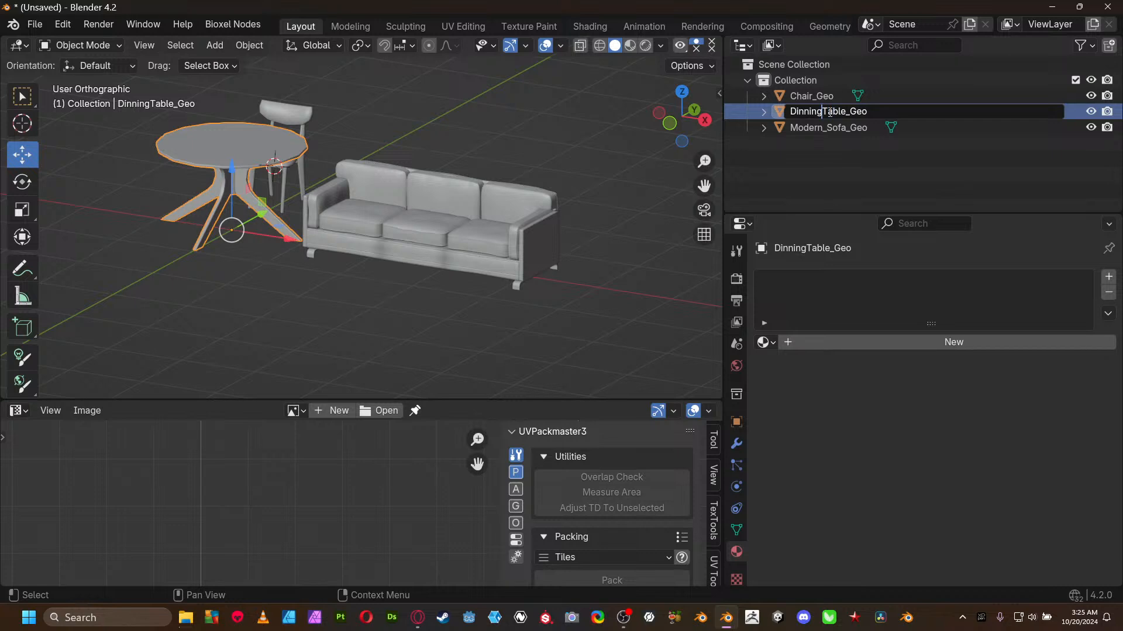
text(_)
key(Return)
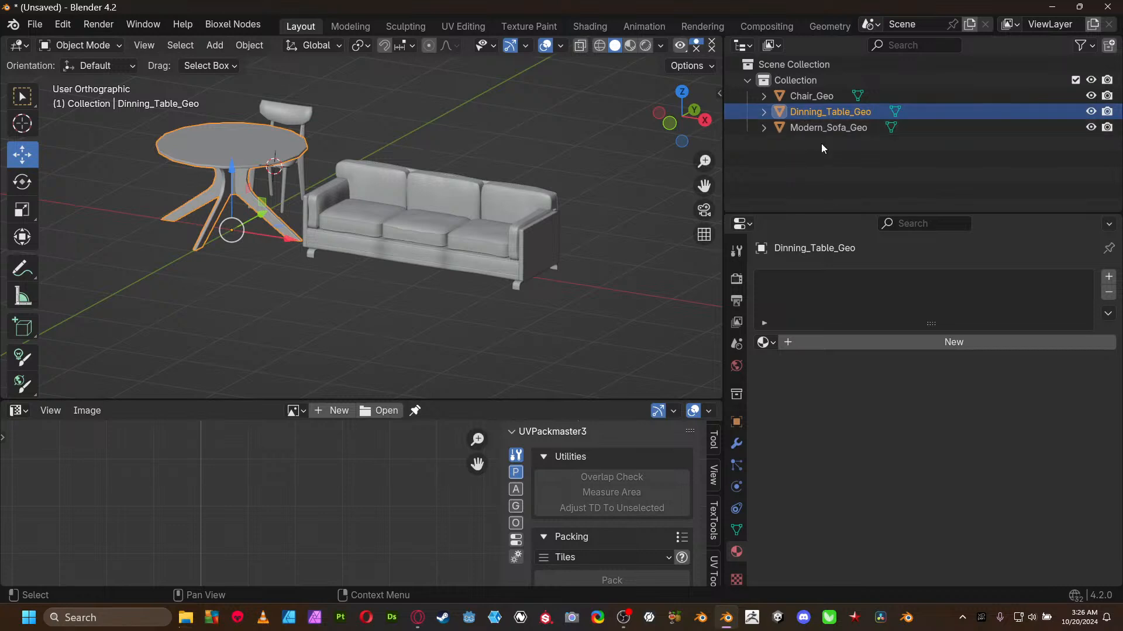
- Create a new material on the table and name it DinningSet_m
click(856, 341)
double_click(856, 341)
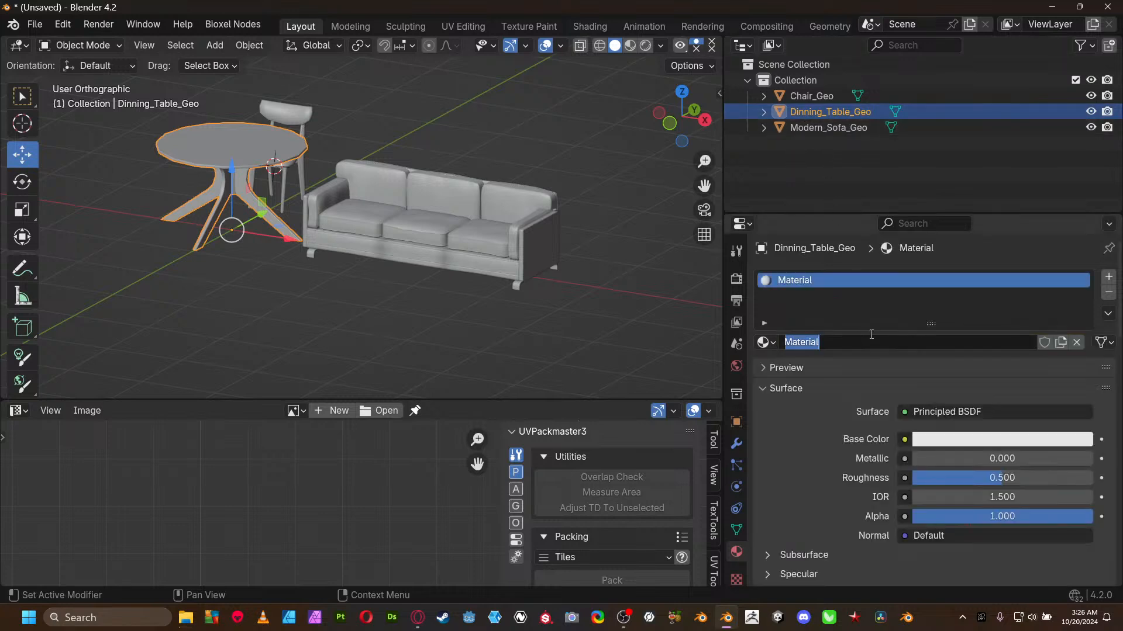
text(Dinng)
text(Set)
key(Left)
key(Left)
key(Left)
key(Left)
text(in)
key(Right)
key(Right)
key(Right)
key(Right)
text(_m)
key(Return)
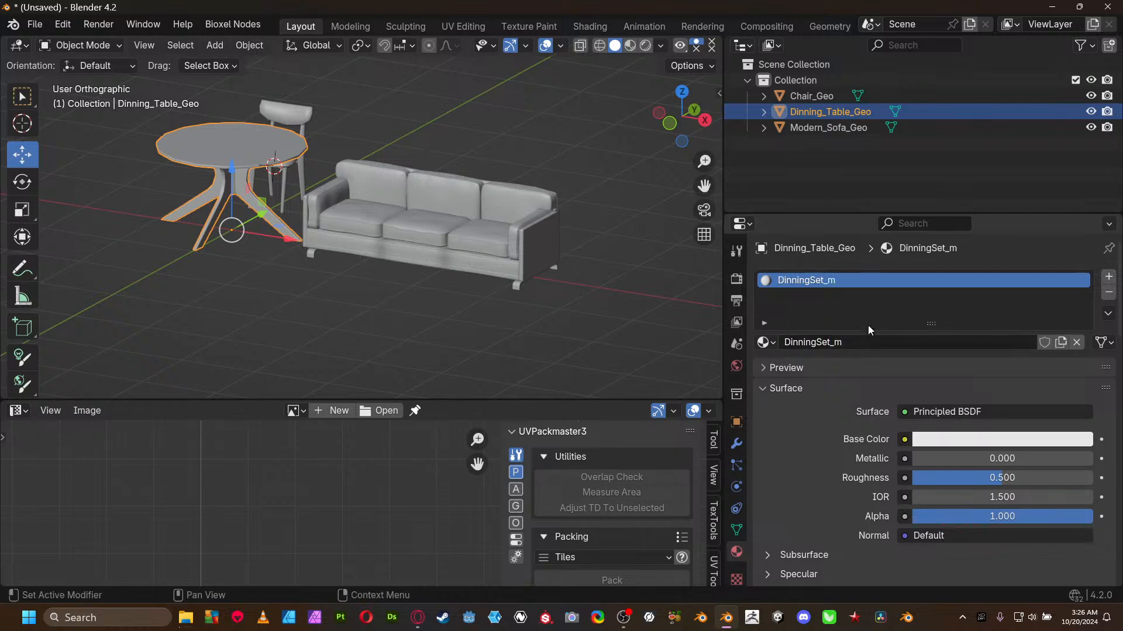
- Assign the existing DinningSet_m material to the Chair_Geo object
click(280, 115)
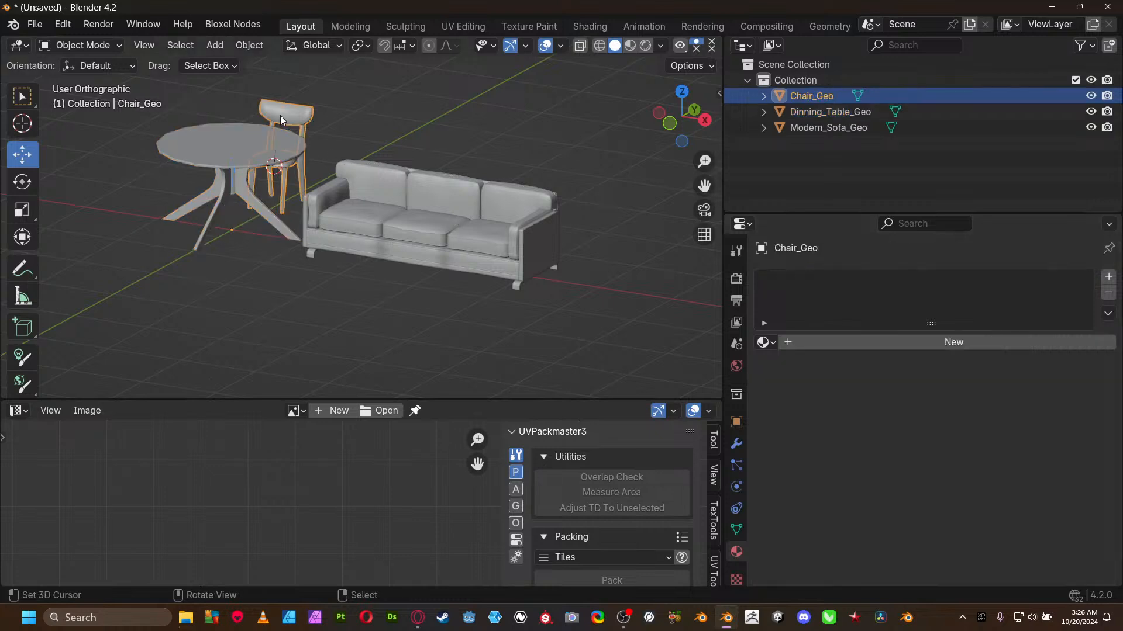
click(763, 346)
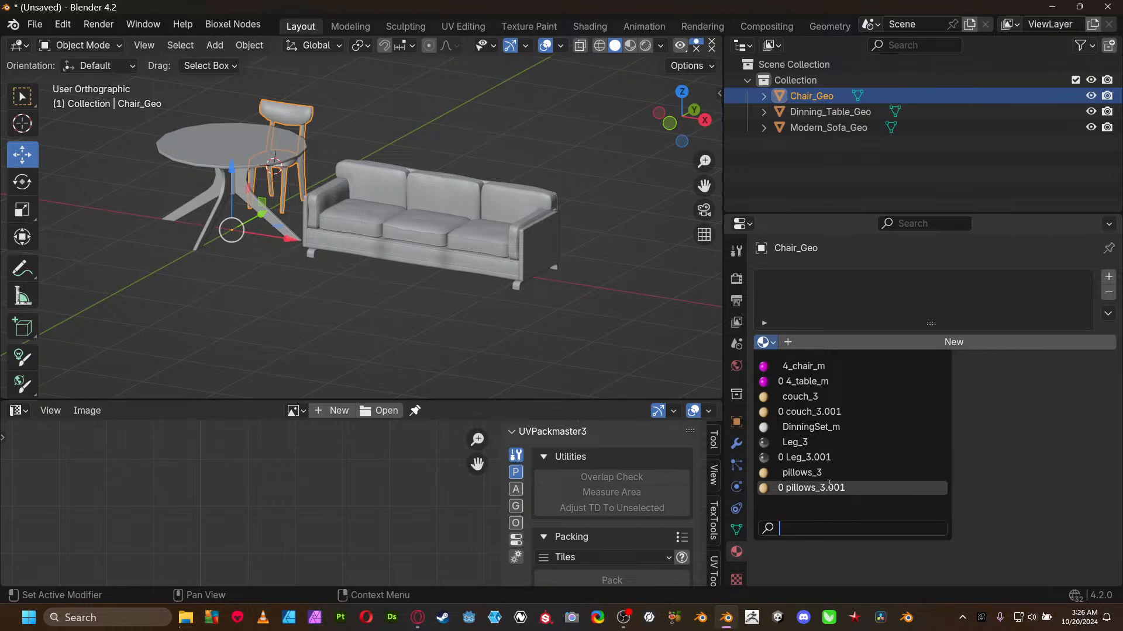
click(822, 427)
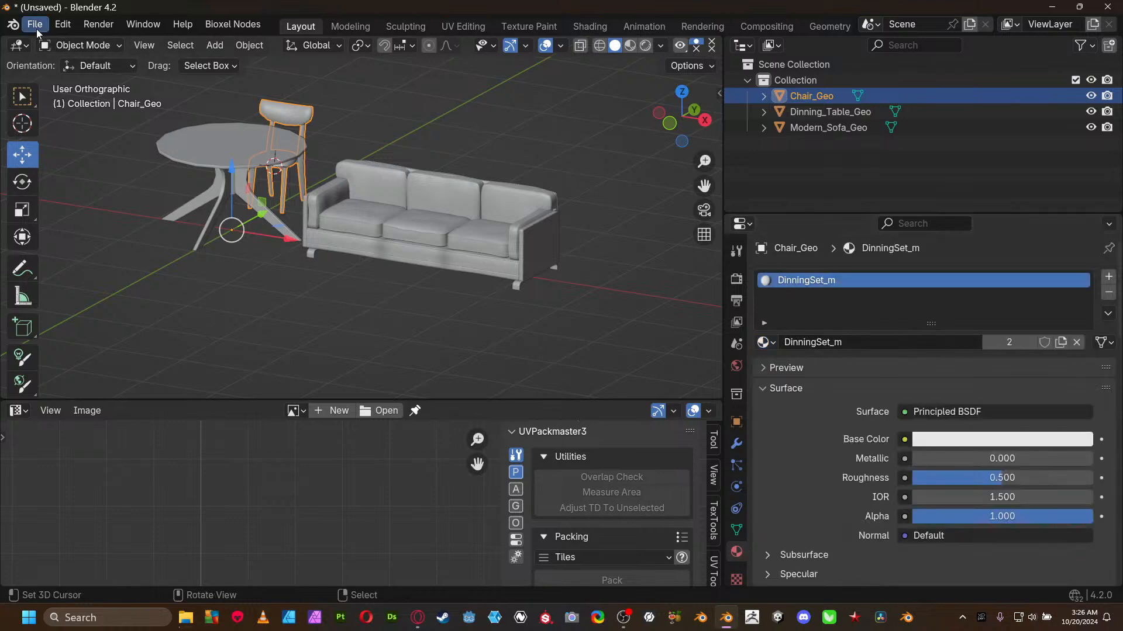
- Purge the unused local and linked data-blocks from the file with recursive delete, and check the list of available materials
click(763, 343)
click(36, 23)
mouse_move(145, 317)
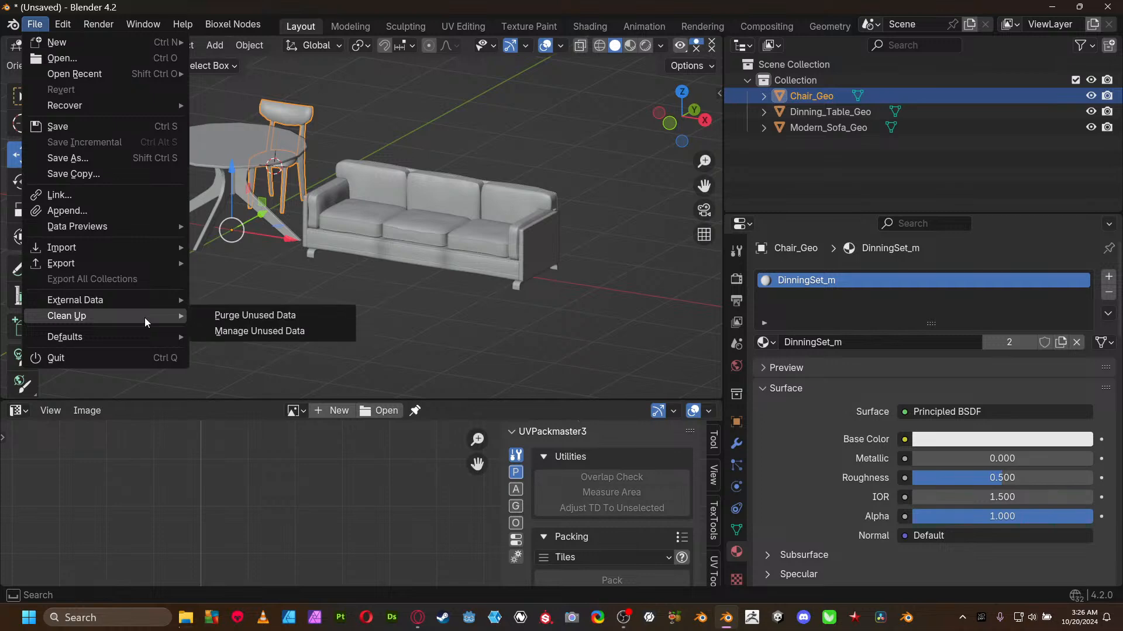
click(229, 315)
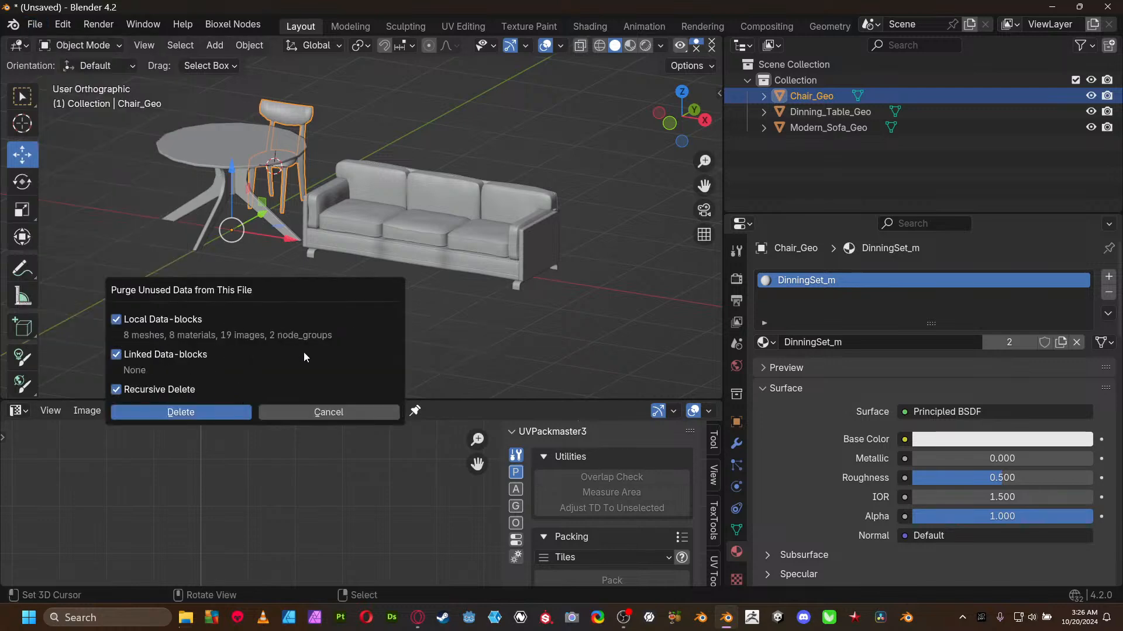
click(241, 407)
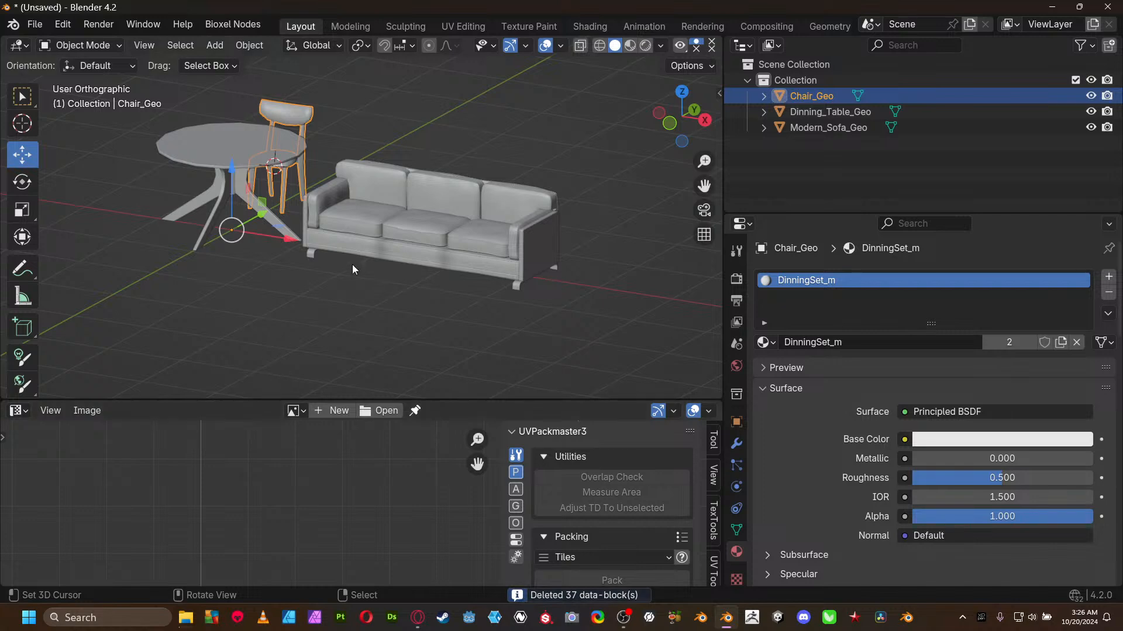
click(764, 342)
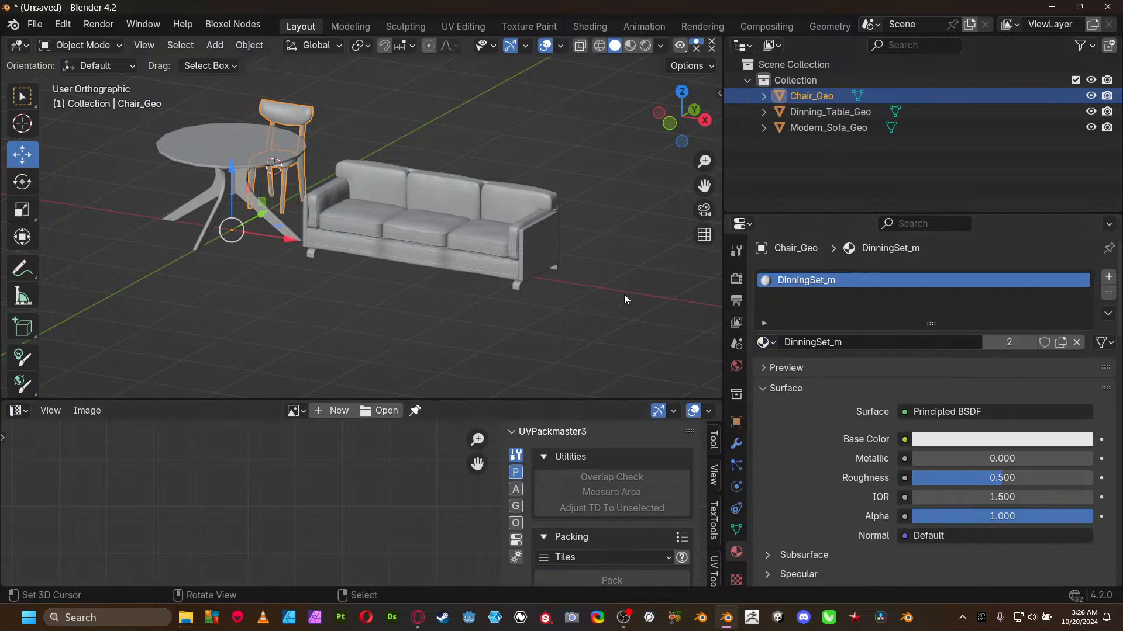
- Copy the name of the Modern_Sofa_Geo object and create a new material on it
click(803, 127)
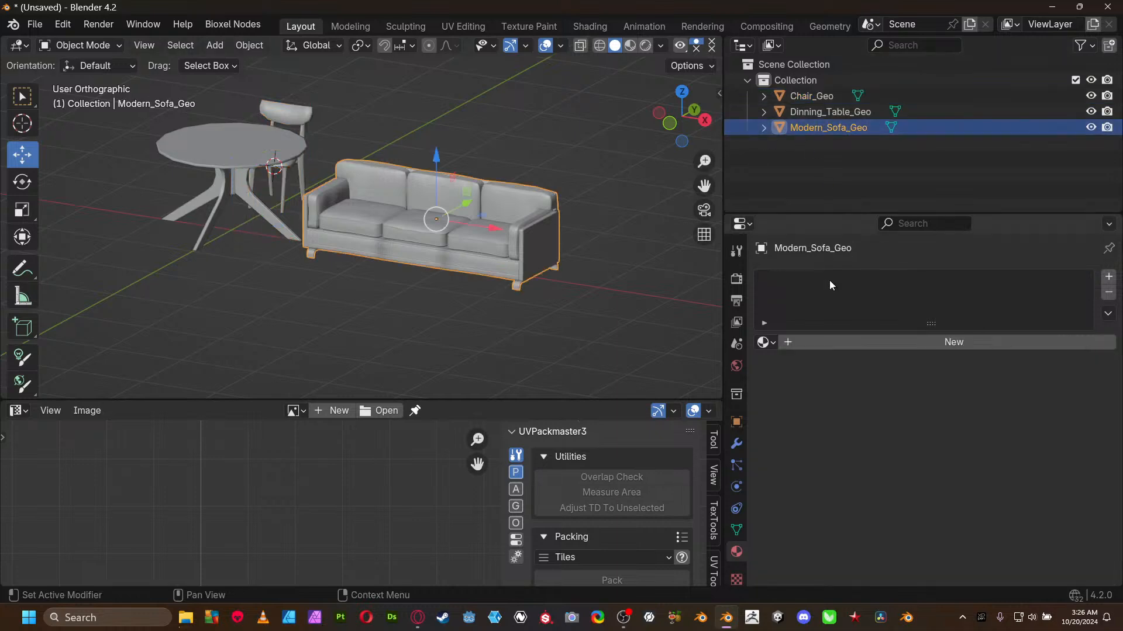
double_click(819, 128)
key(ctrl+c)
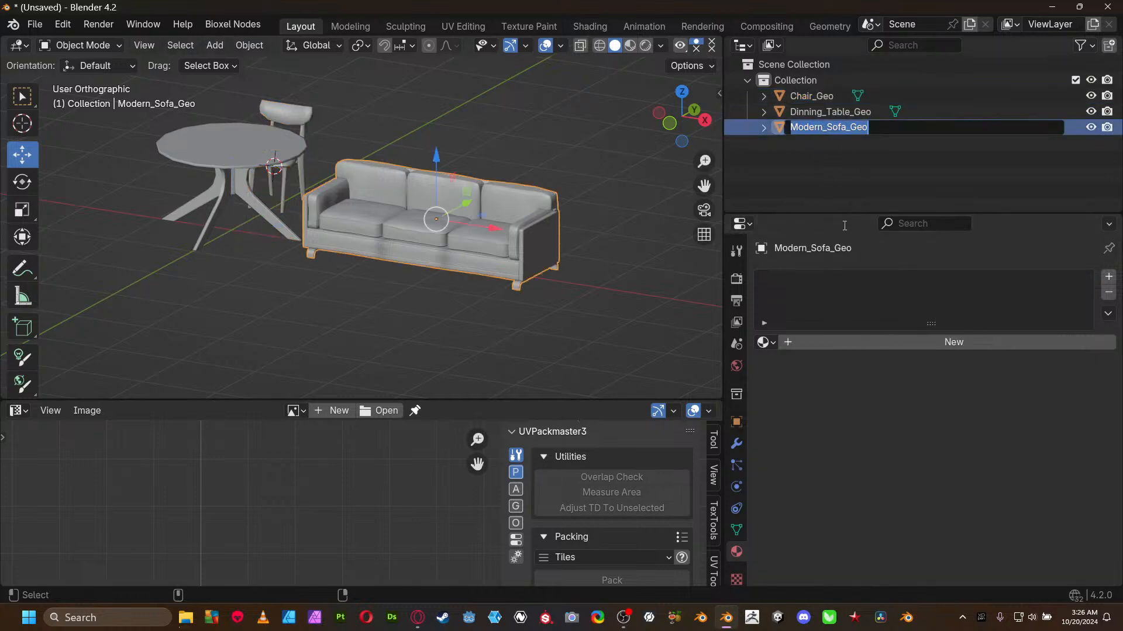
click(849, 340)
click(848, 340)
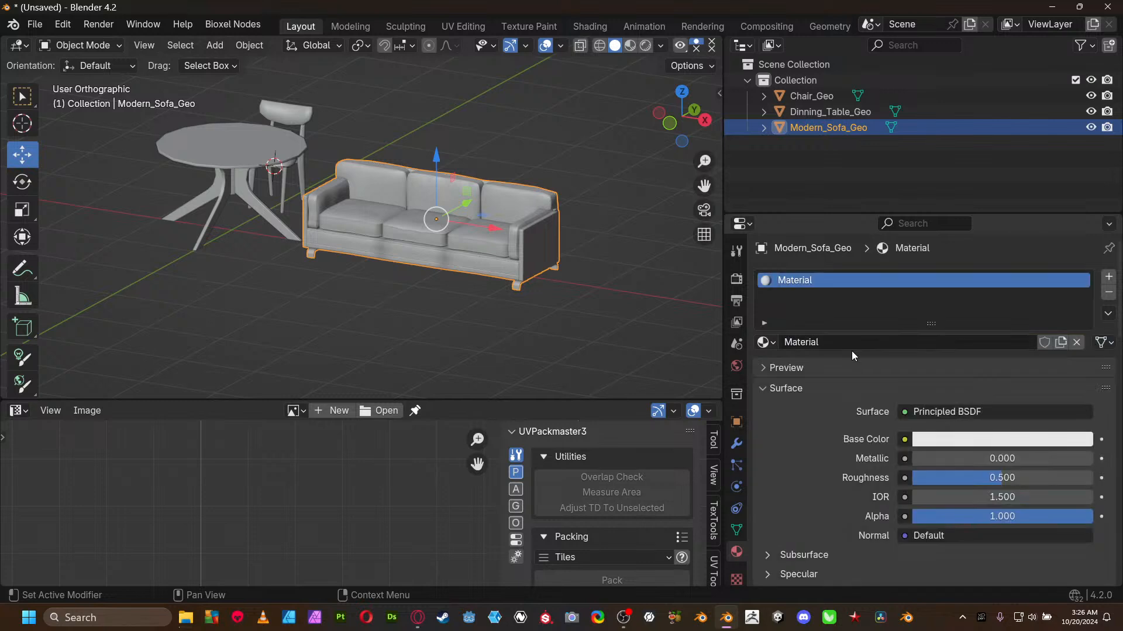
- Rename the sofa's new material as ModernSofa_m, based on the copied object name
double_click(851, 345)
key(ctrl+v)
key(BackSpace)
key(BackSpace)
key(BackSpace)
key(BackSpace)
key(Left)
key(Left)
key(Left)
key(Left)
key(BackSpace)
text(_m)
key(Return)
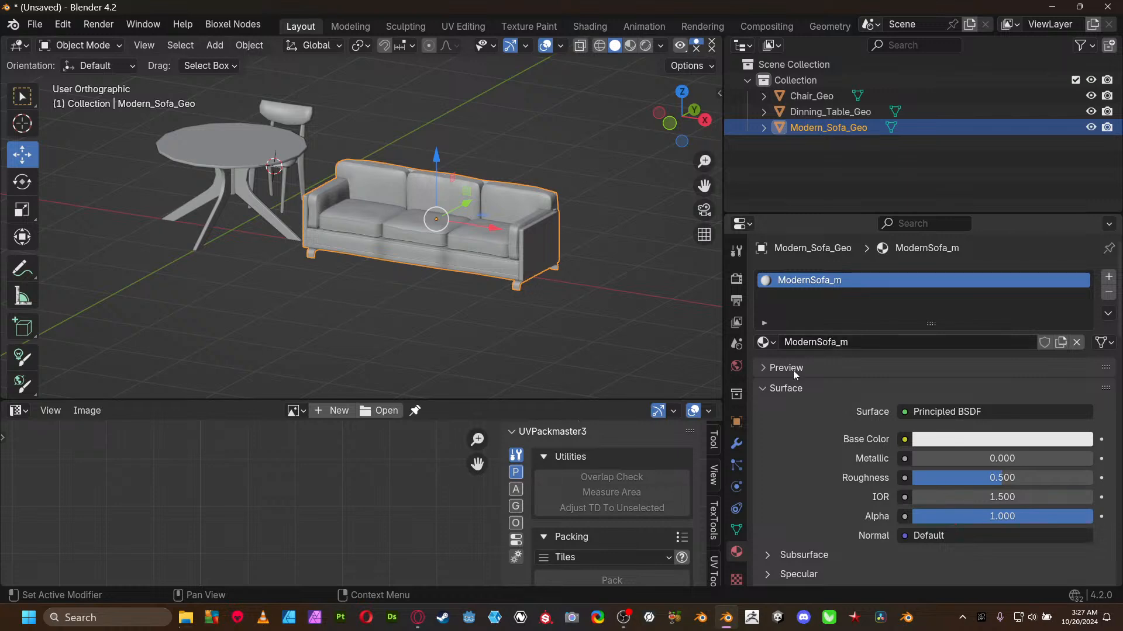
- Show the scene in wireframe from the top and clear the sofa's location so it returns to the world origin
mouse_move(353, 171)
middle_down()
mouse_move(405, 192)
mouse_move(409, 292)
middle_up()
key(shift+z)
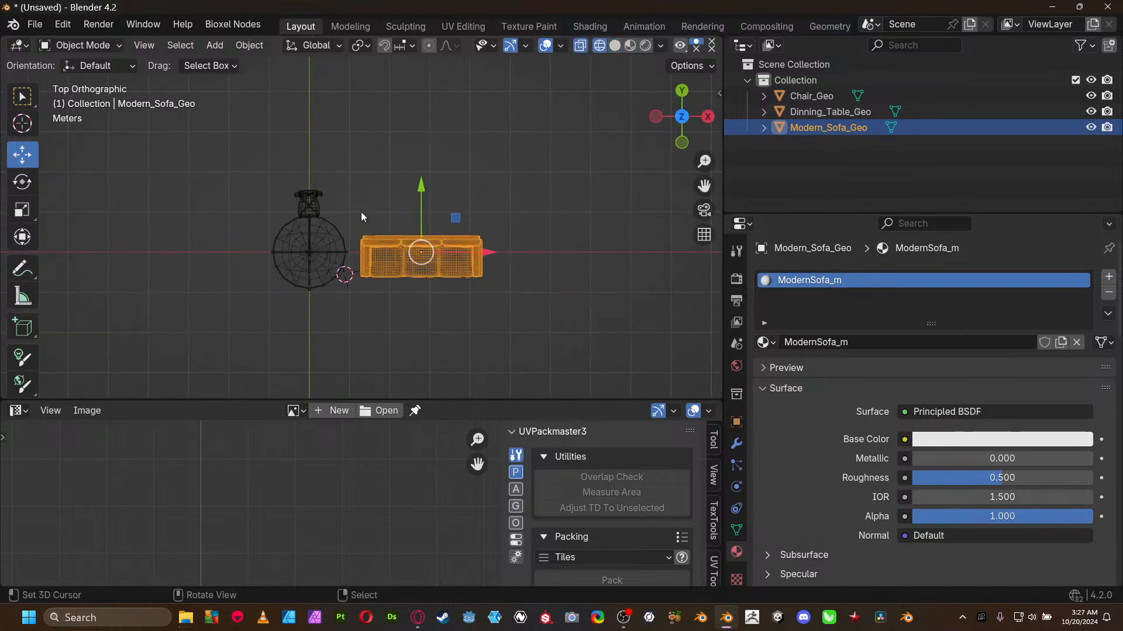
click(317, 232)
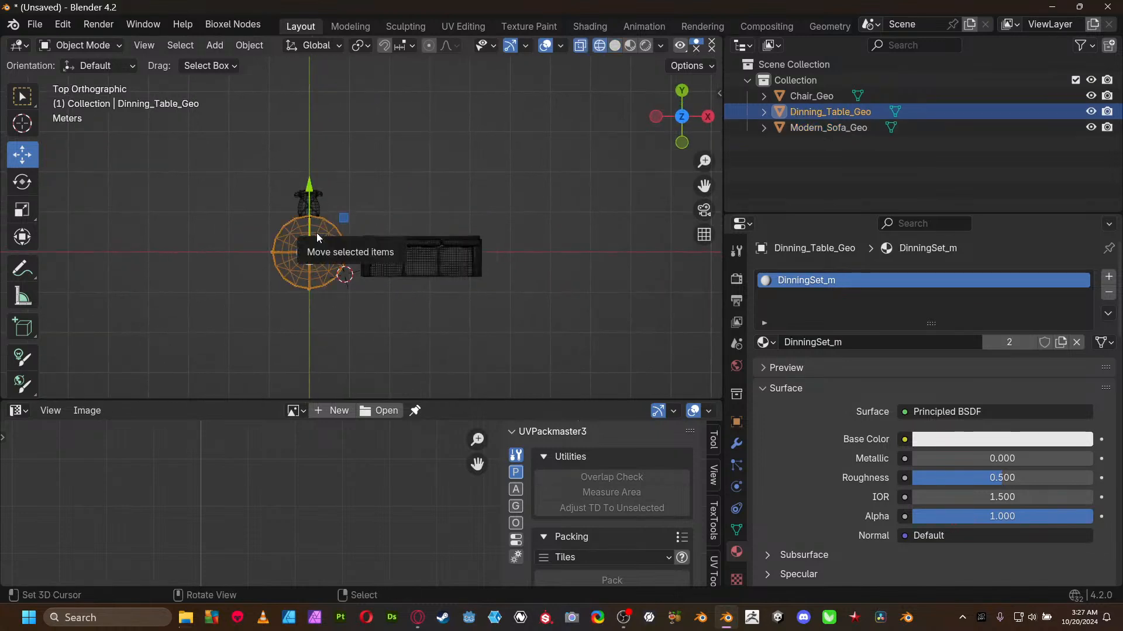
scroll(317, 233, up, 3)
shift+middle_drag(310, 246, 405, 244)
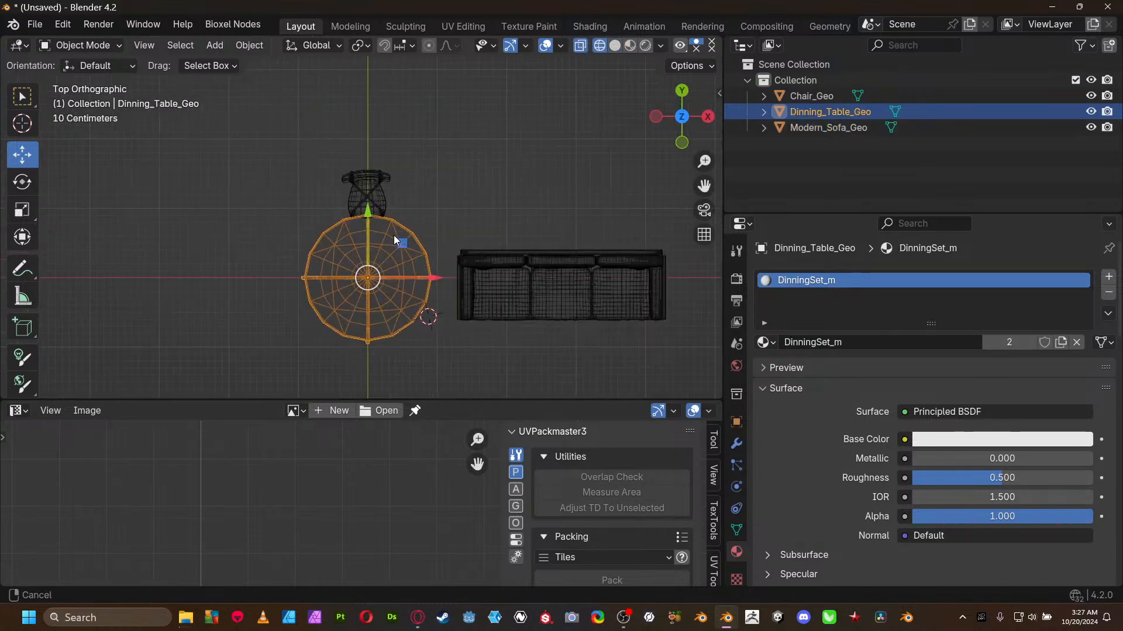
shift+click(384, 190)
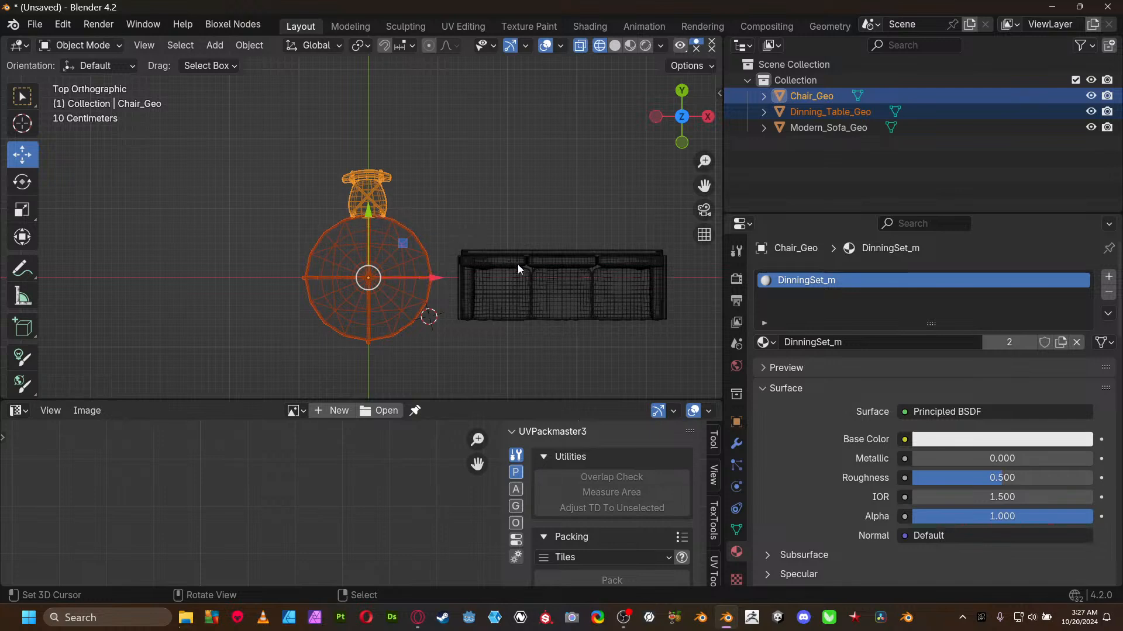
click(553, 294)
key(alt+g)
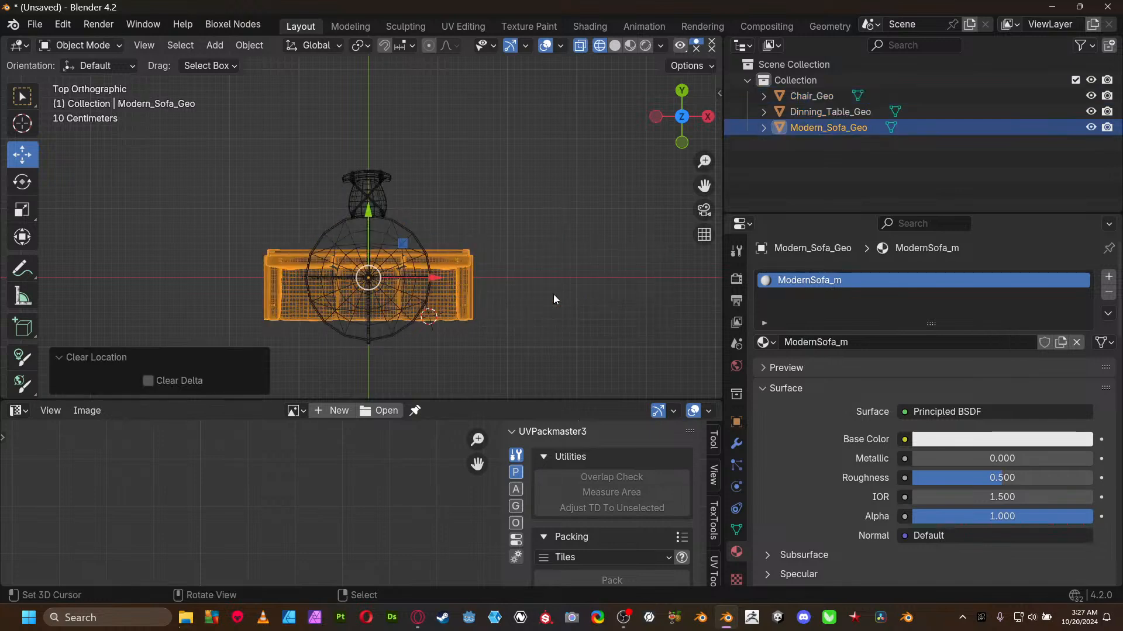
- In the front view, raise the sofa along Z to bring its feet close to the ground line
middle_drag(543, 296, 543, 121)
scroll(433, 171, up, 3)
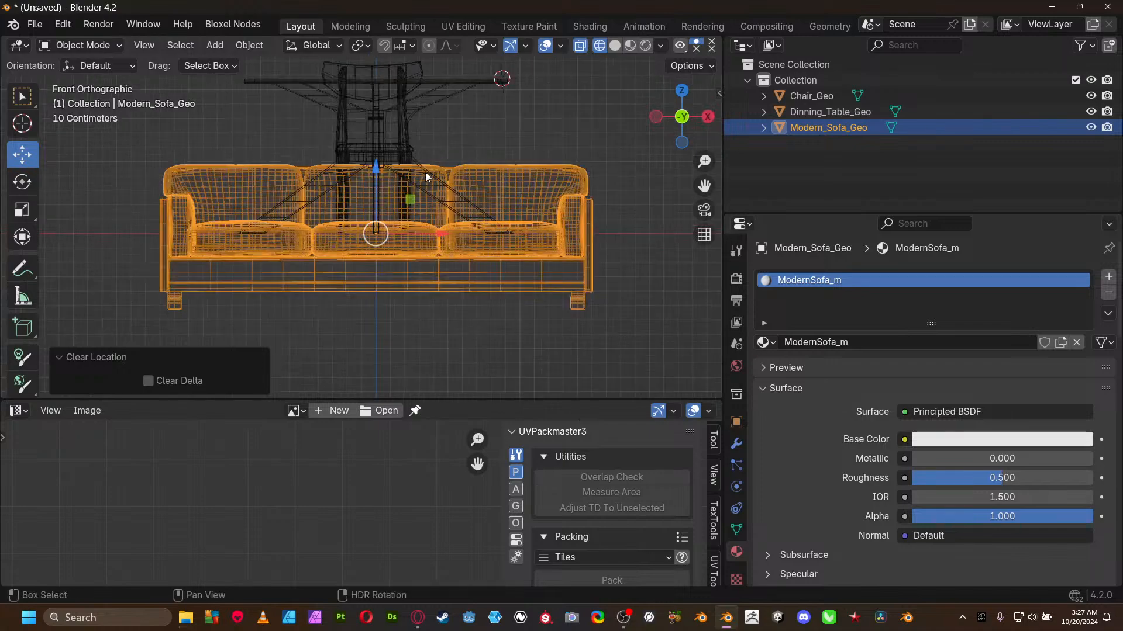
shift+middle_drag(434, 170, 470, 189)
drag(413, 182, 466, 103)
scroll(434, 136, up, 4)
shift+middle_drag(368, 267, 666, 231)
scroll(532, 272, up, 4)
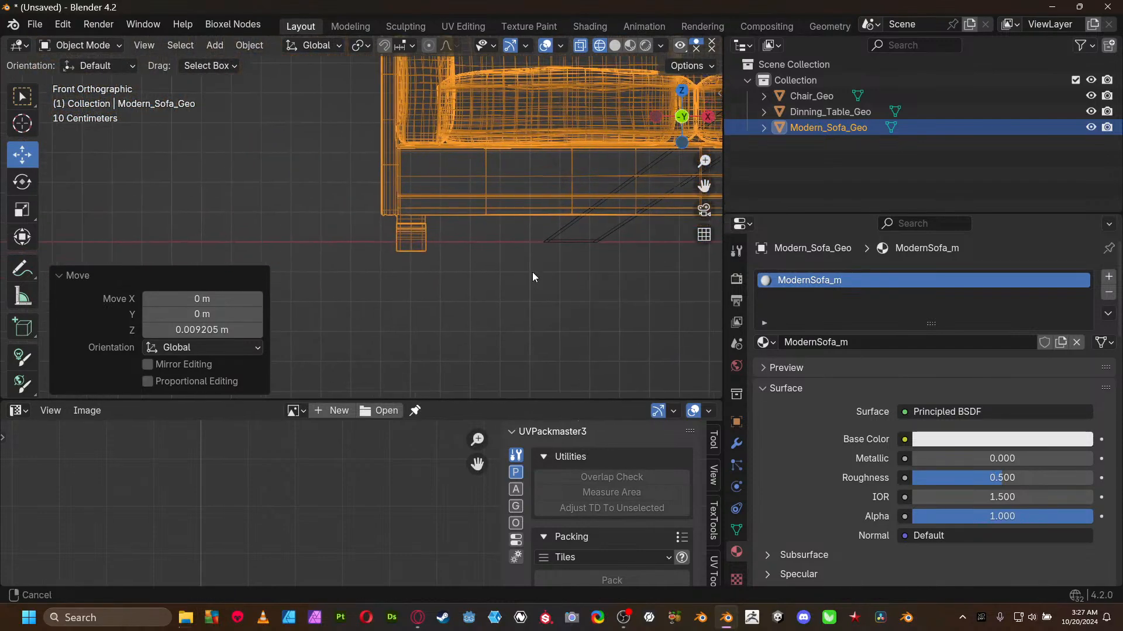
click(486, 313)
key(ctrl+z)
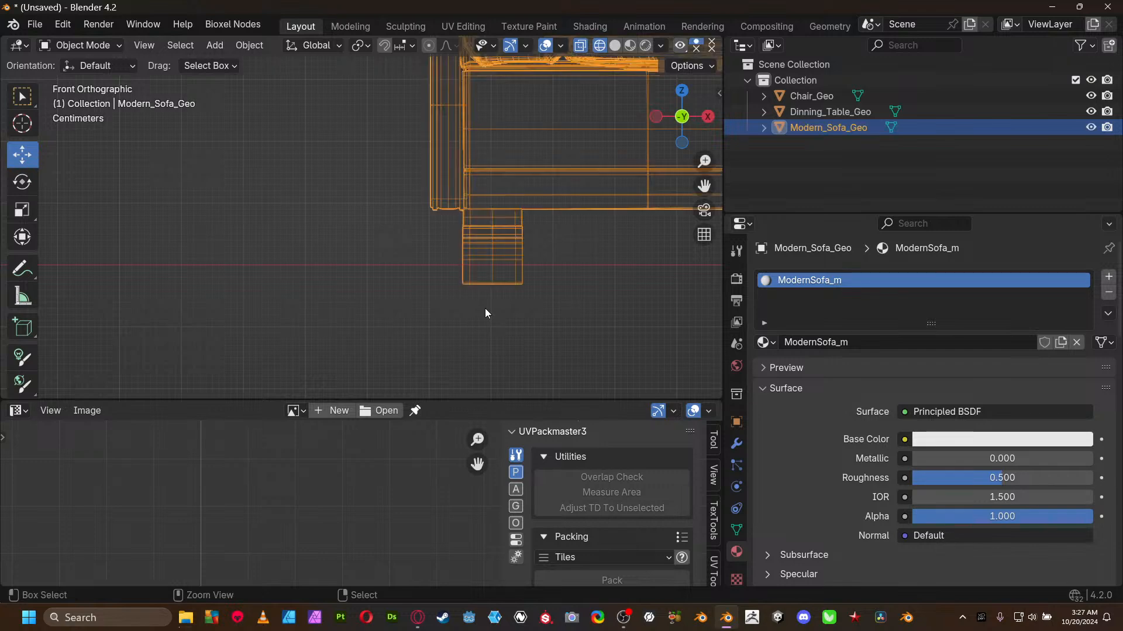
key(g)
key(x)
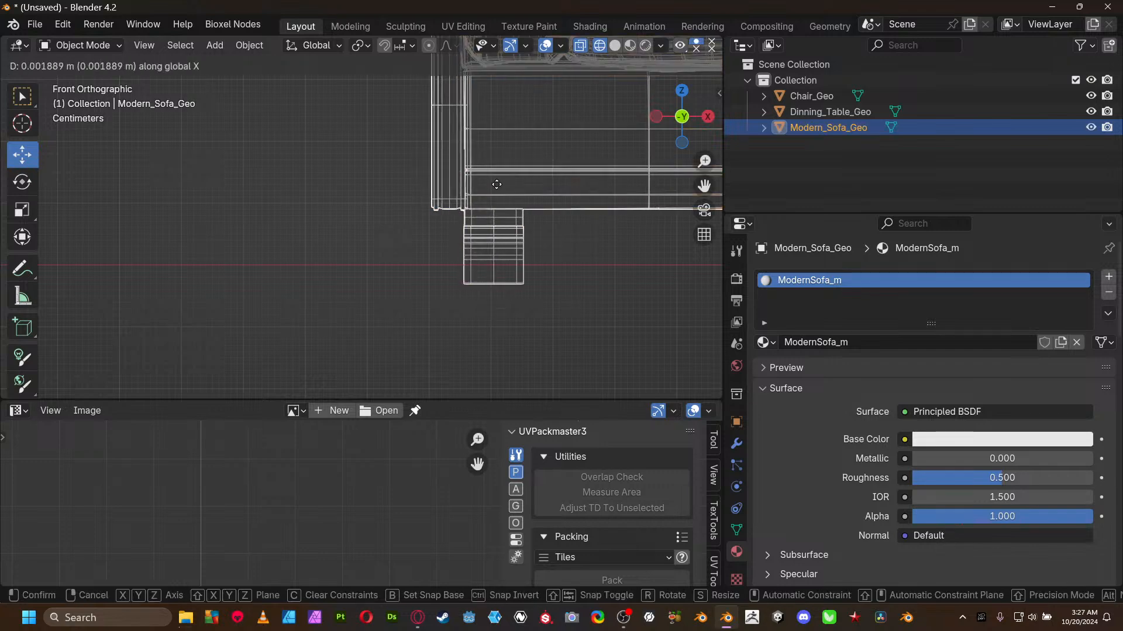
key(Escape)
- Nudge the sofa along Z to fine-tune the height of its feet relative to the ground line
key(g)
key(z)
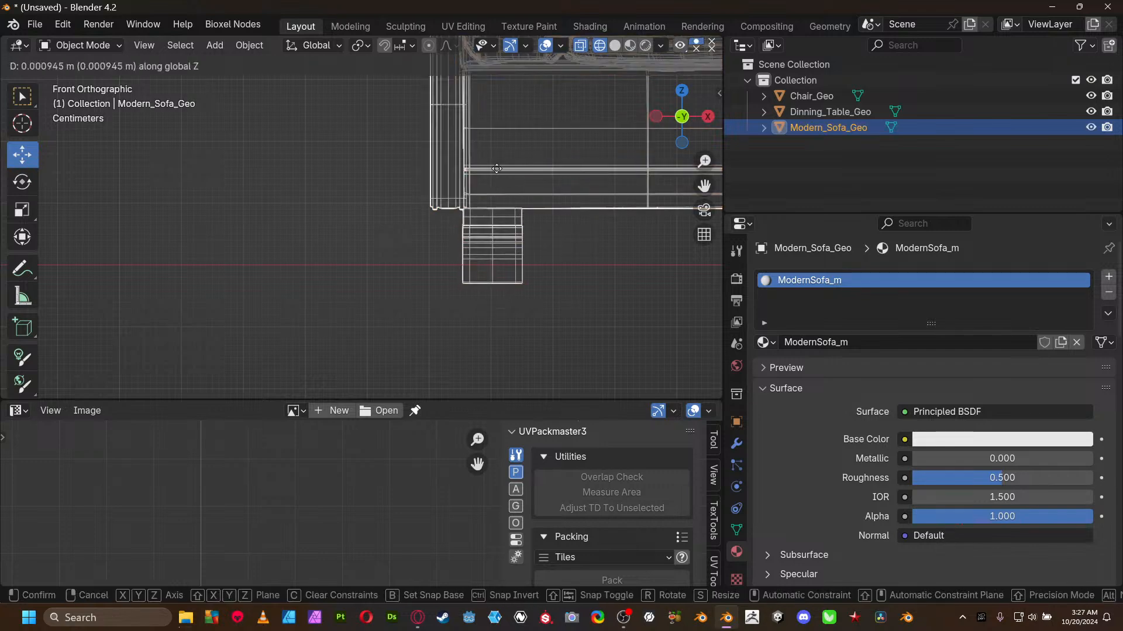
click(495, 361)
- Apply all transforms (location, rotation and scale) to the sofa object
scroll(681, 16, down, 3)
scroll(528, 174, down, 6)
scroll(507, 199, down, 4)
drag(326, 132, 585, 268)
middle_drag(585, 268, 549, 383)
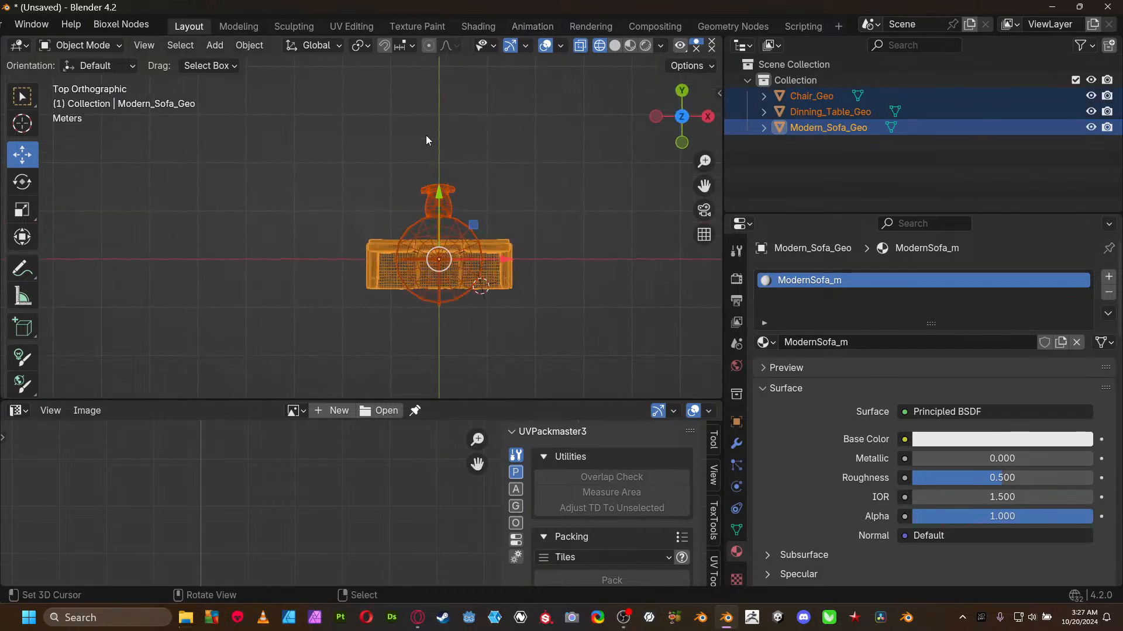
click(500, 280)
key(ctrl+a)
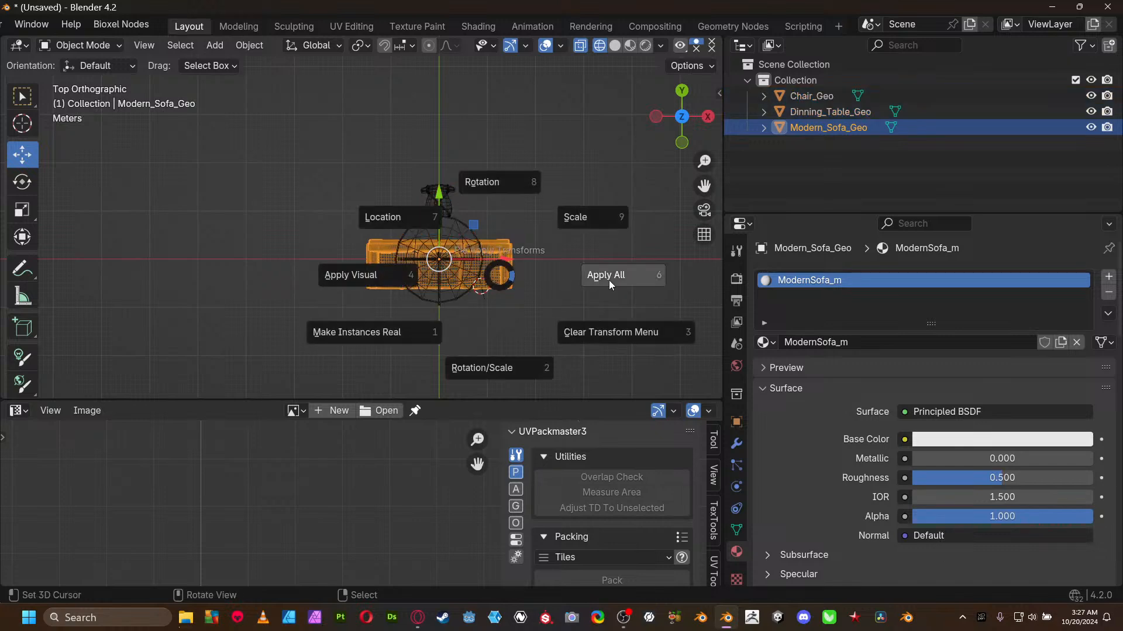
click(609, 275)
middle_drag(424, 219, 349, 122)
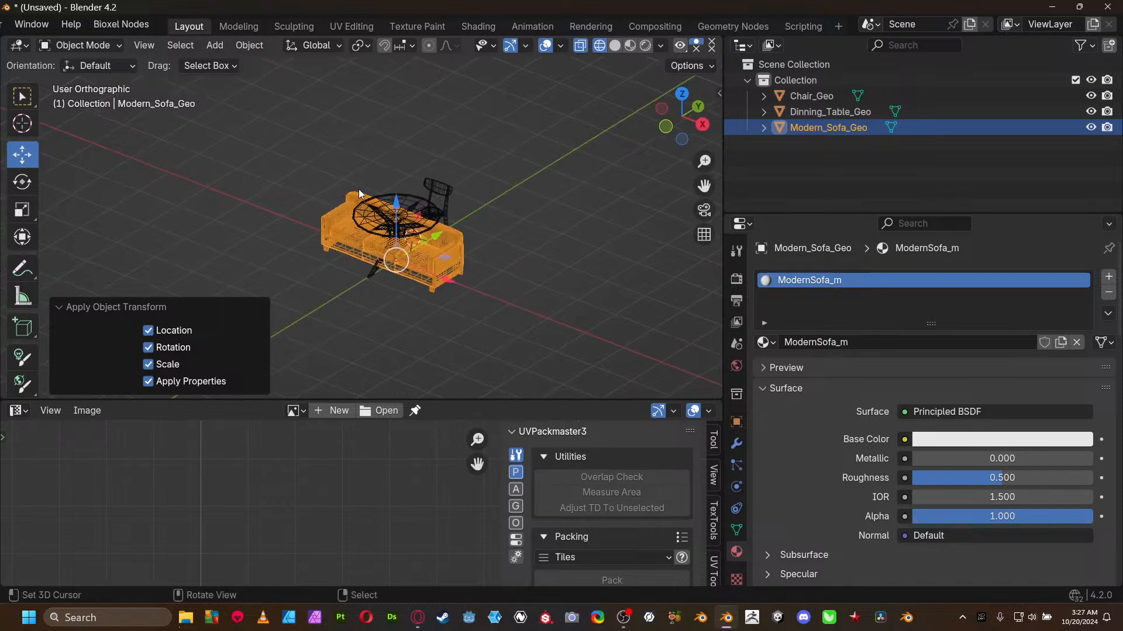
- Select the chair, table and sofa together and run the purge of unused data once more
drag(281, 134, 531, 313)
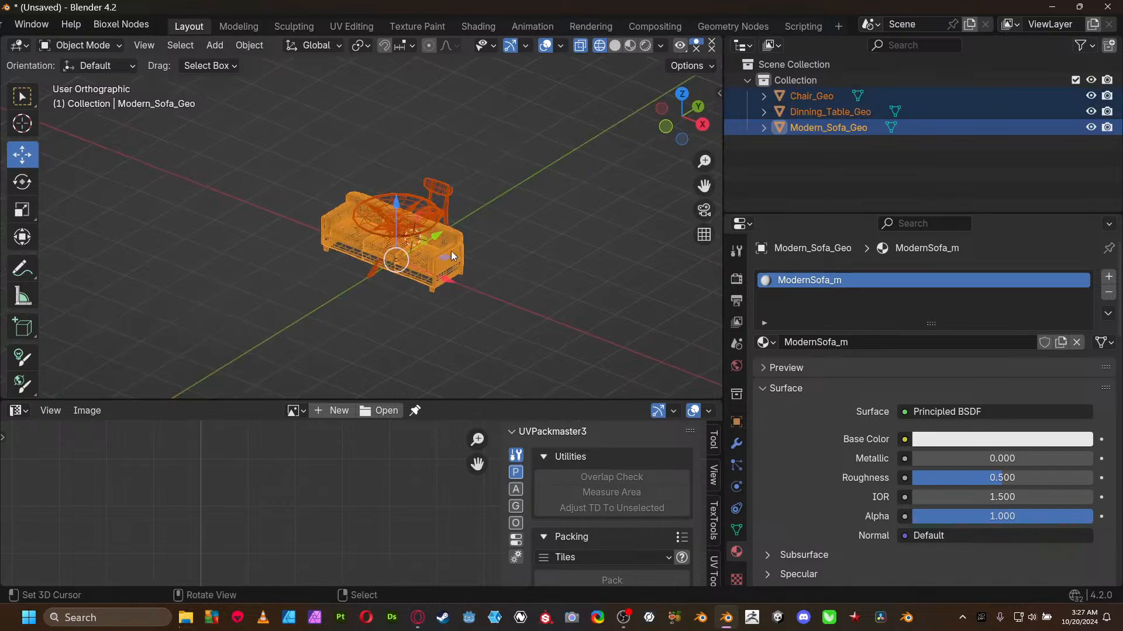
scroll(36, 30, up, 5)
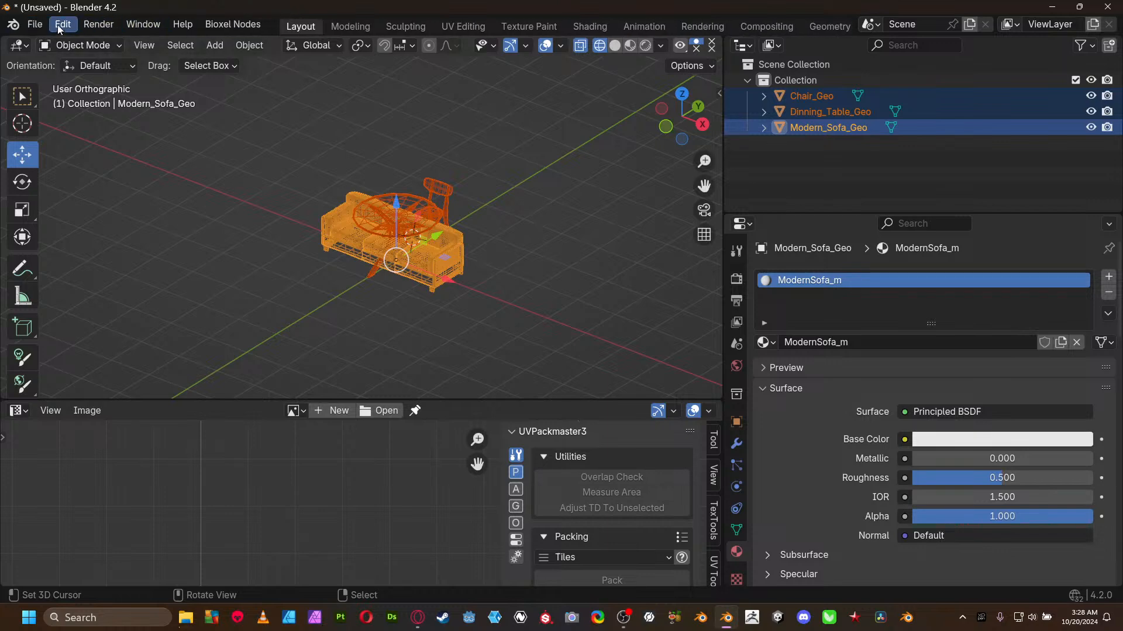
click(35, 24)
mouse_move(111, 315)
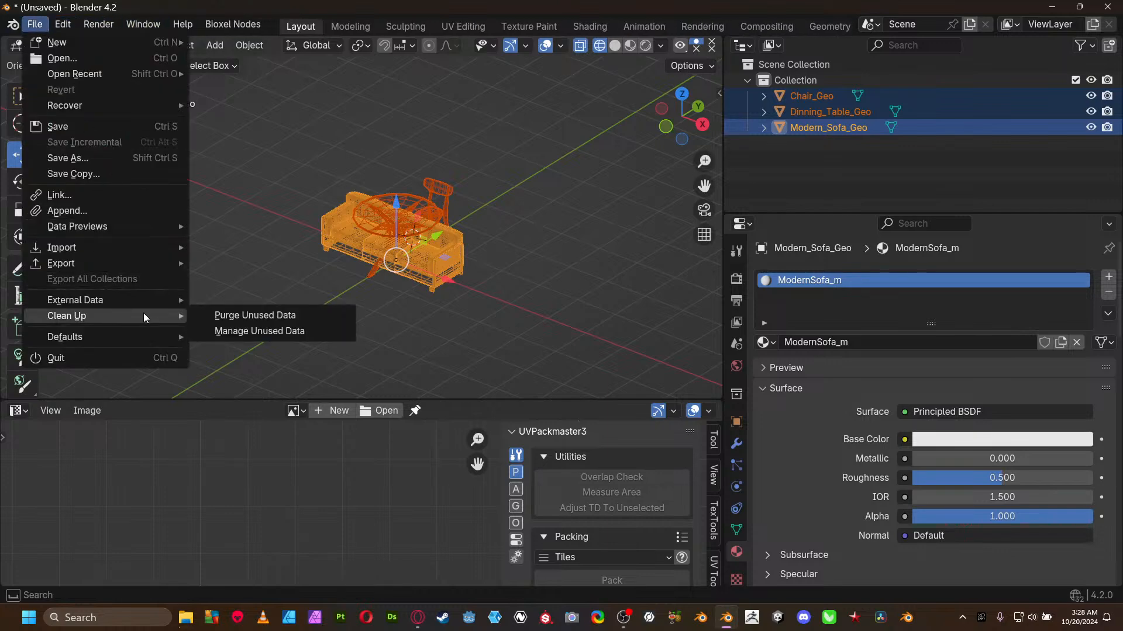
click(216, 313)
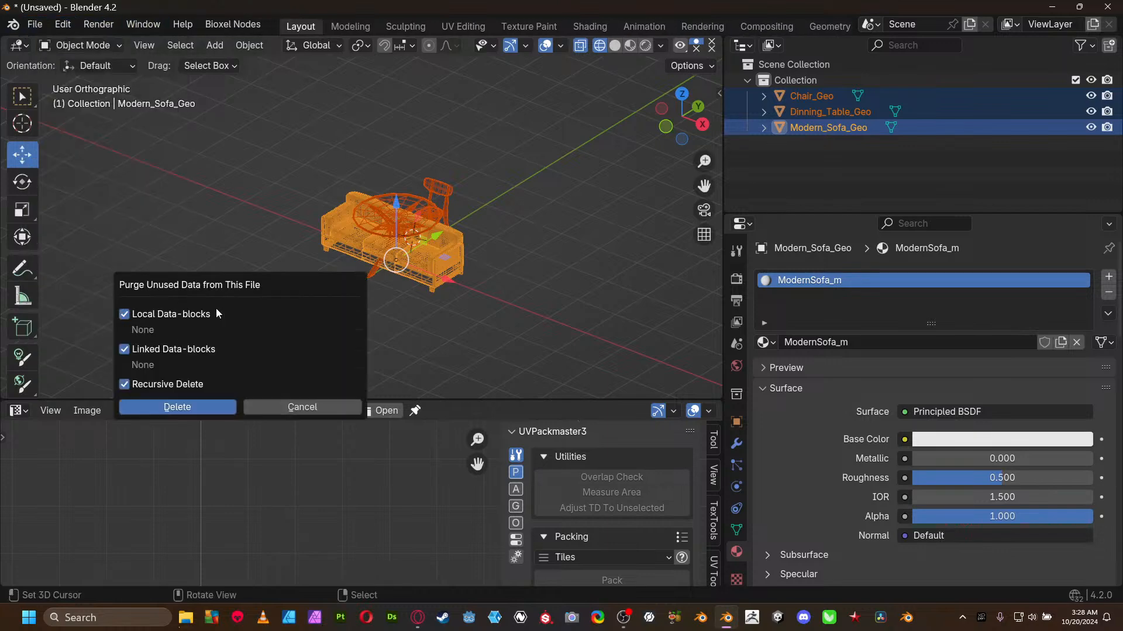
click(195, 406)
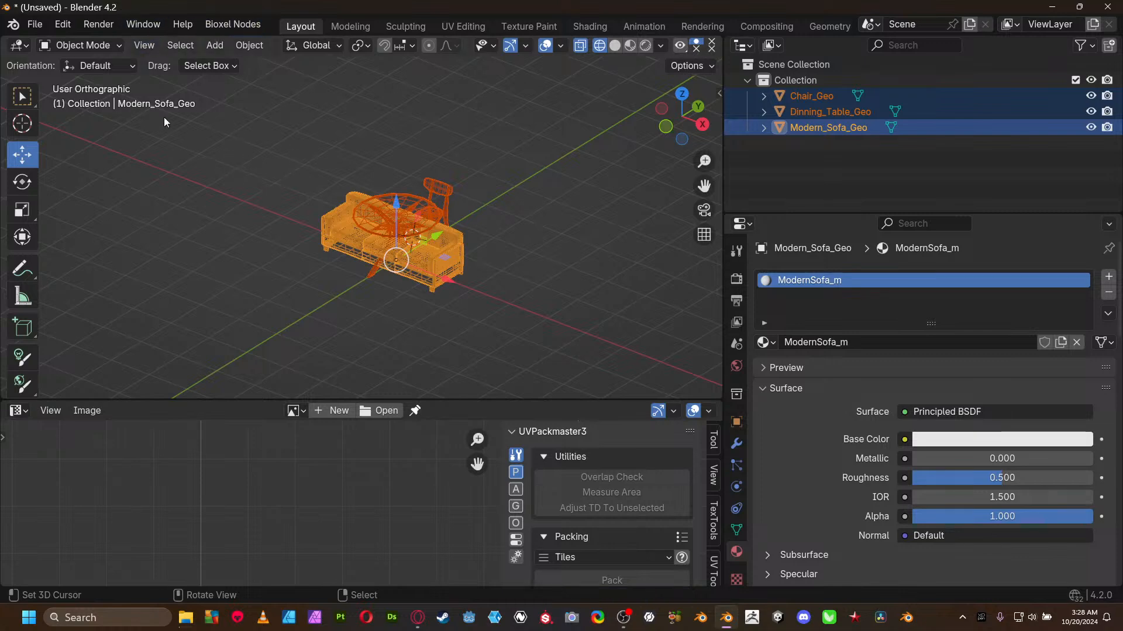
click(35, 25)
mouse_move(86, 264)
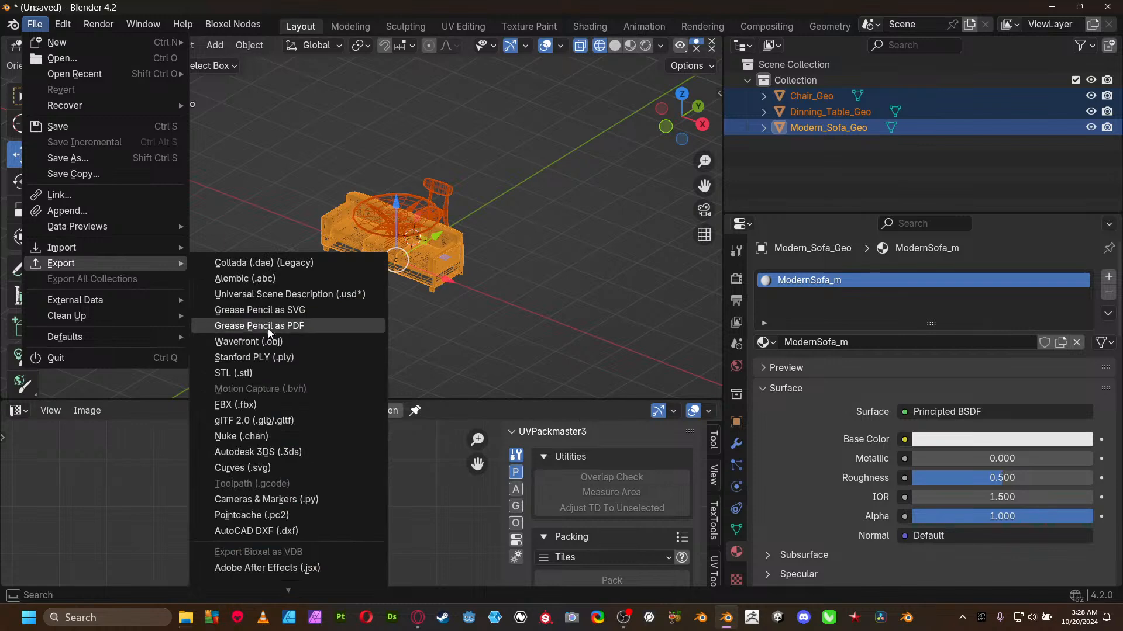
click(272, 343)
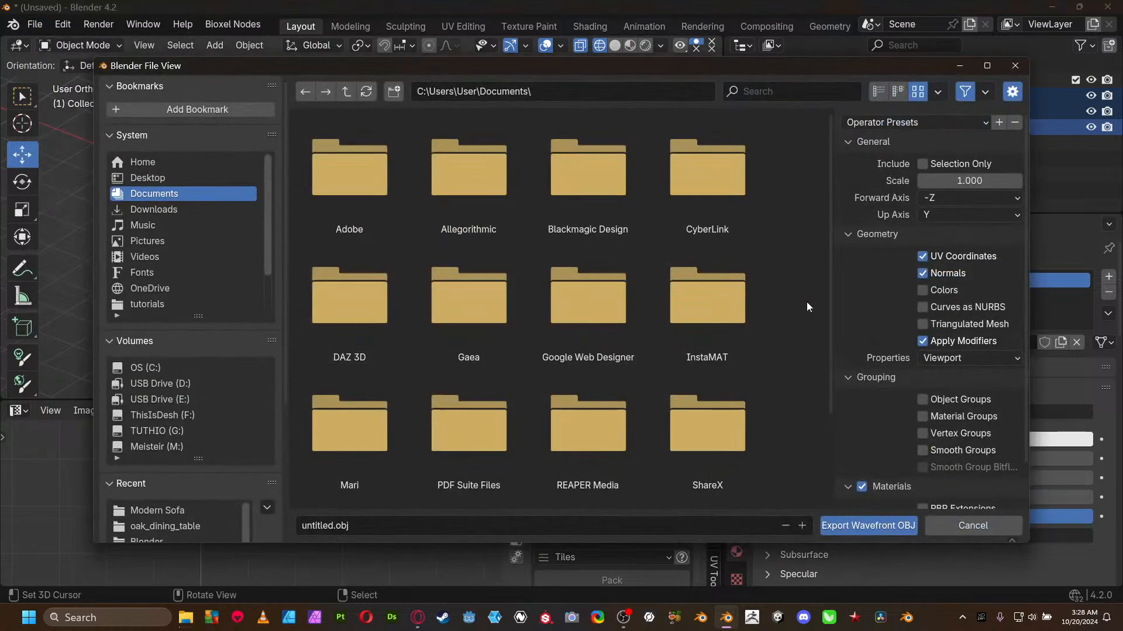
click(991, 526)
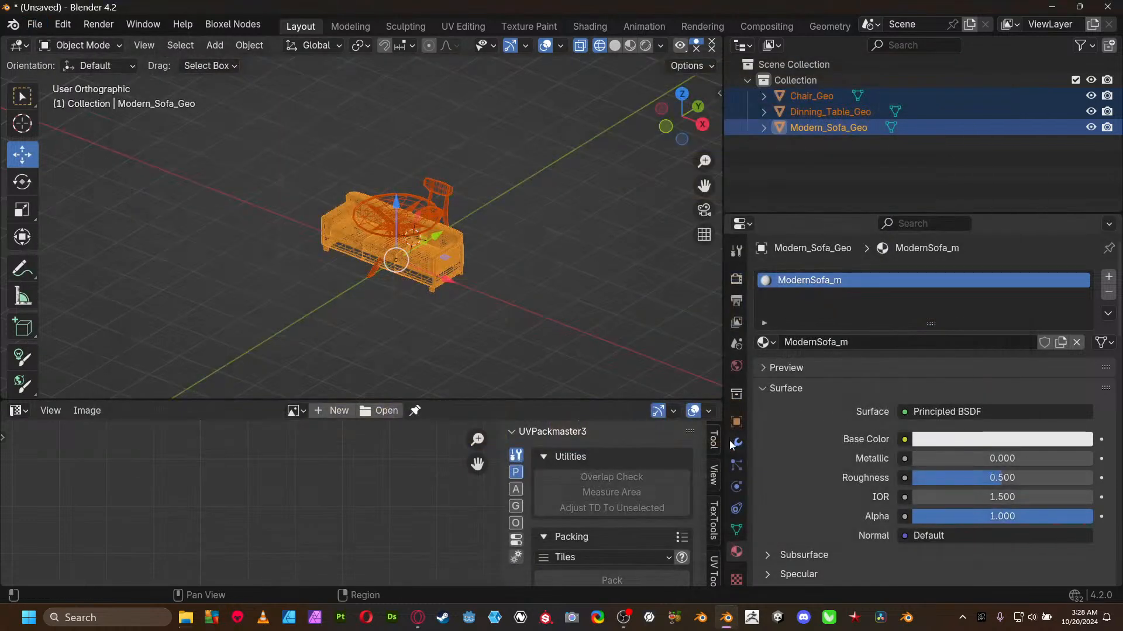
- Add a Subdivision Surface modifier to the sofa
click(734, 444)
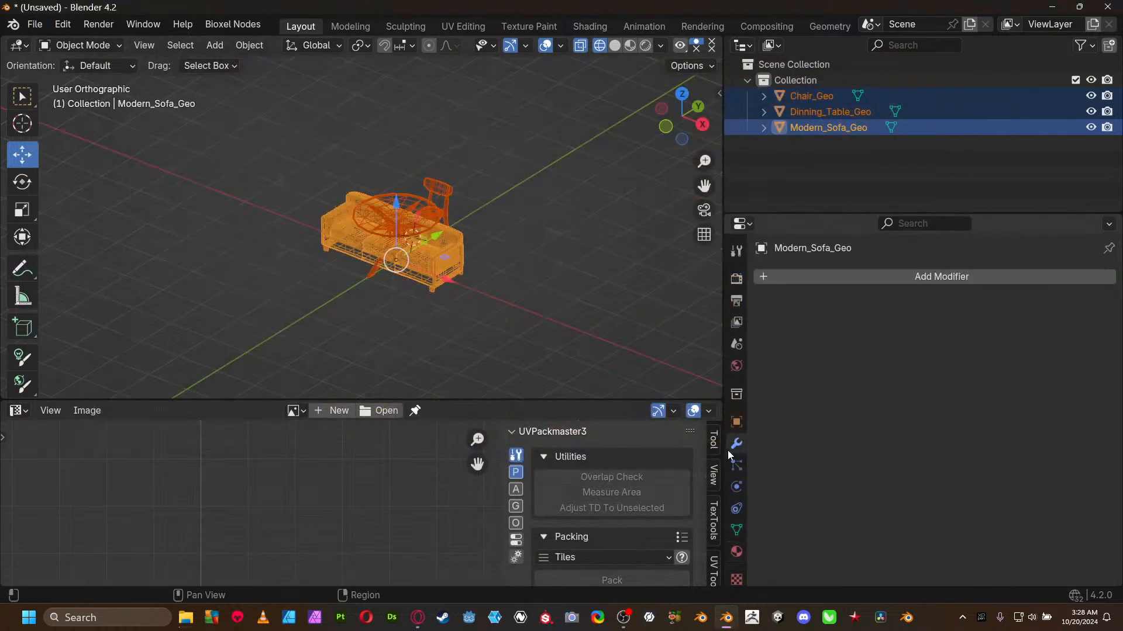
click(773, 276)
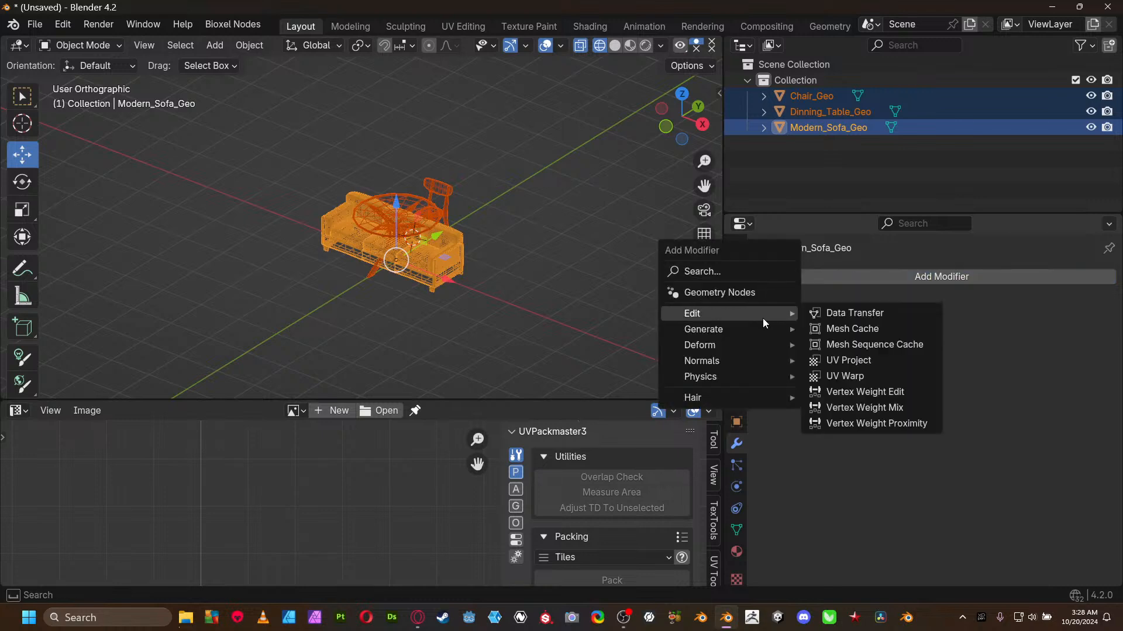
mouse_move(756, 329)
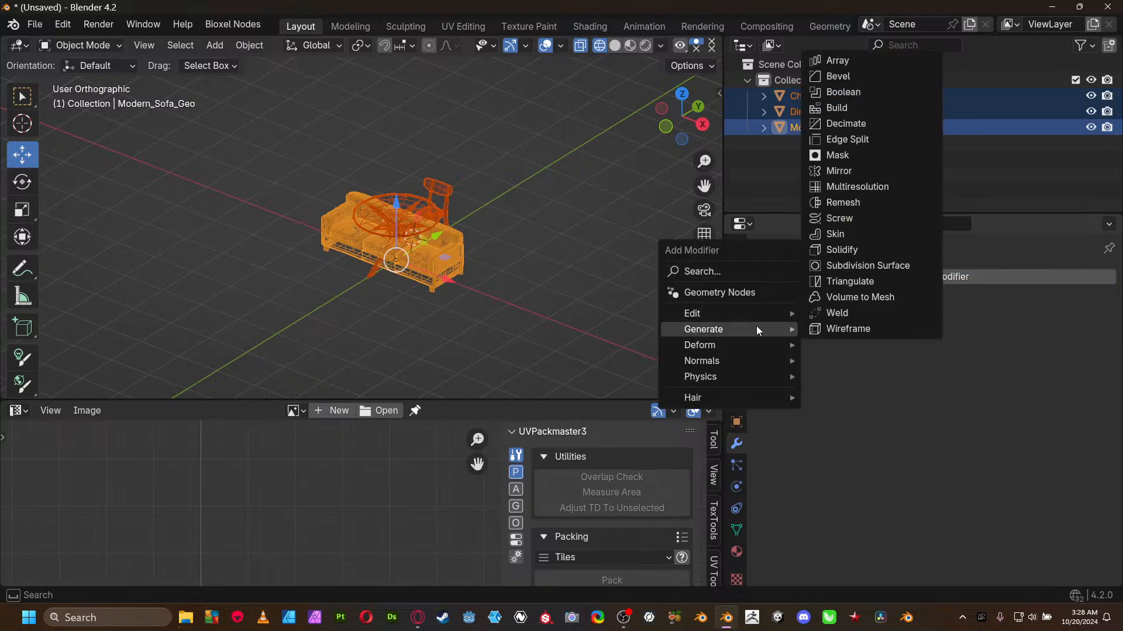
click(883, 265)
- Set the subdivision modifier's UV Smooth to Keep Corners, its viewport level to 2 and its quality to 4
click(827, 440)
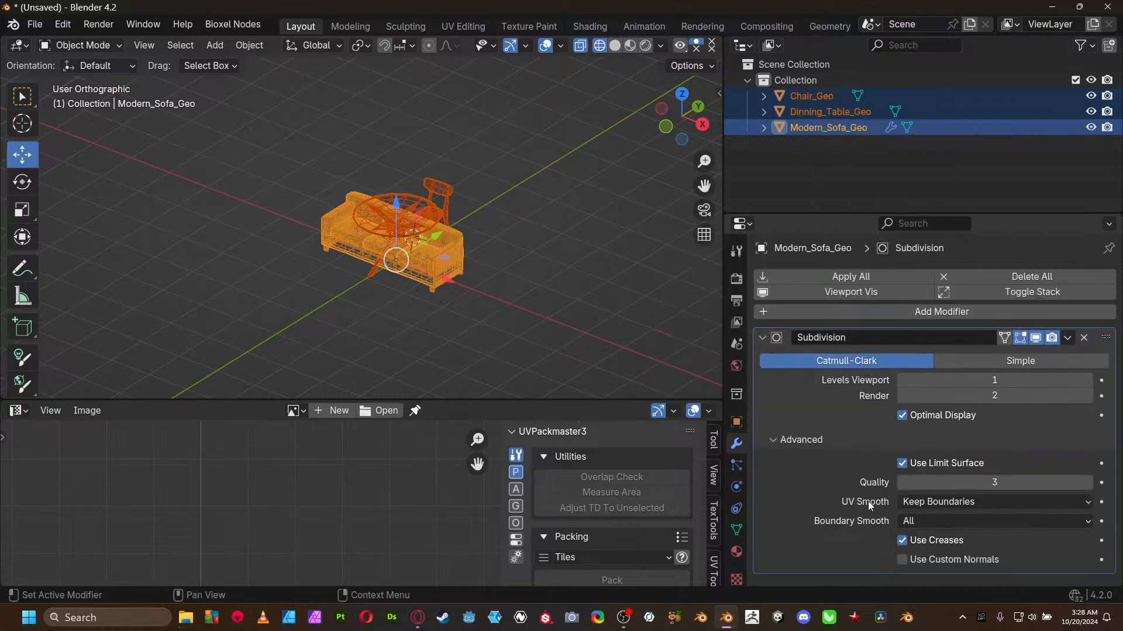
click(922, 502)
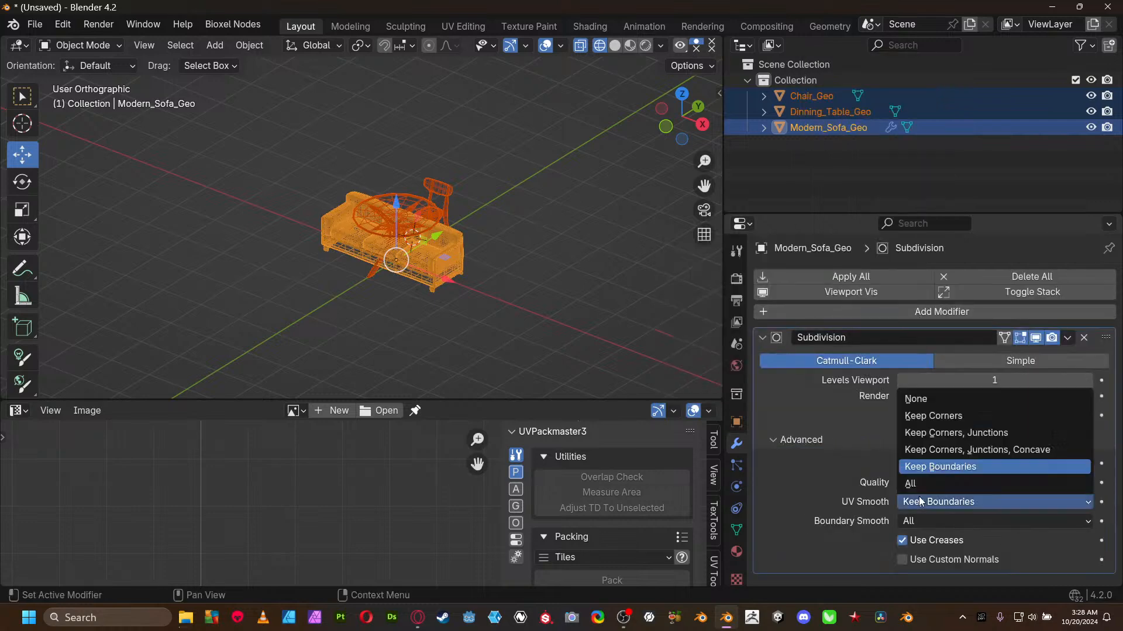
click(949, 419)
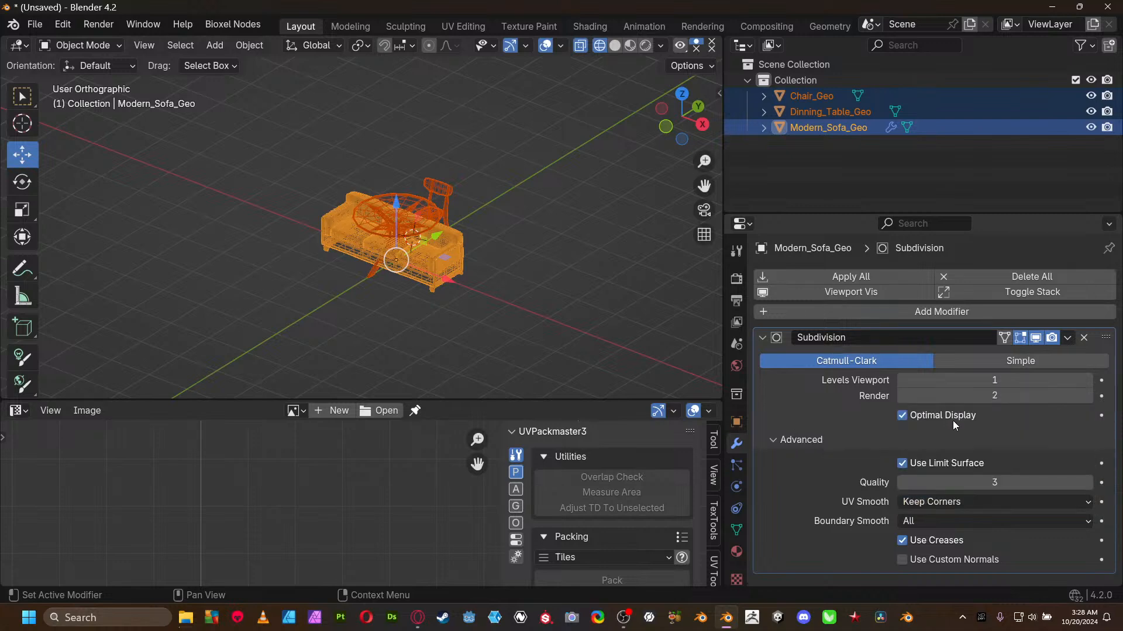
click(1087, 380)
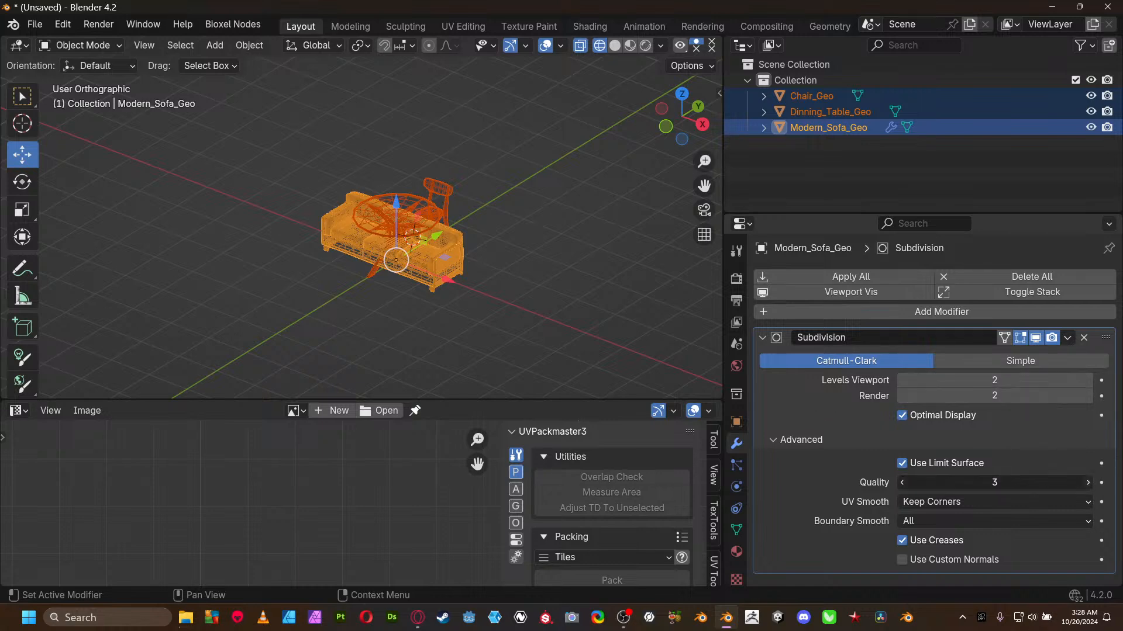
click(1086, 483)
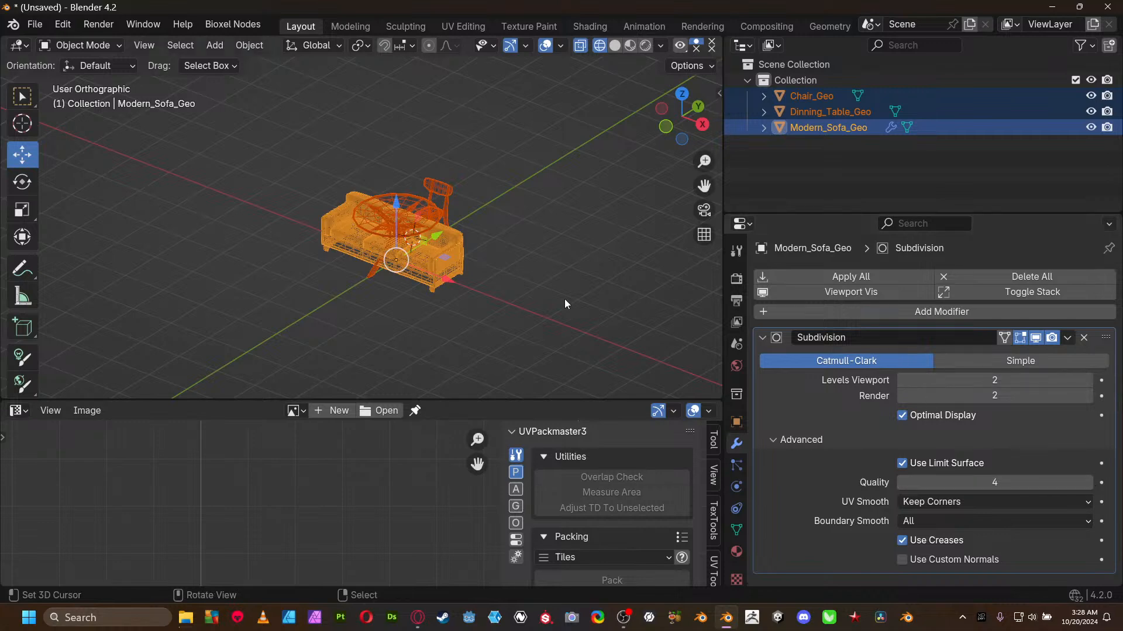
scroll(409, 180, up, 3)
scroll(435, 221, up, 3)
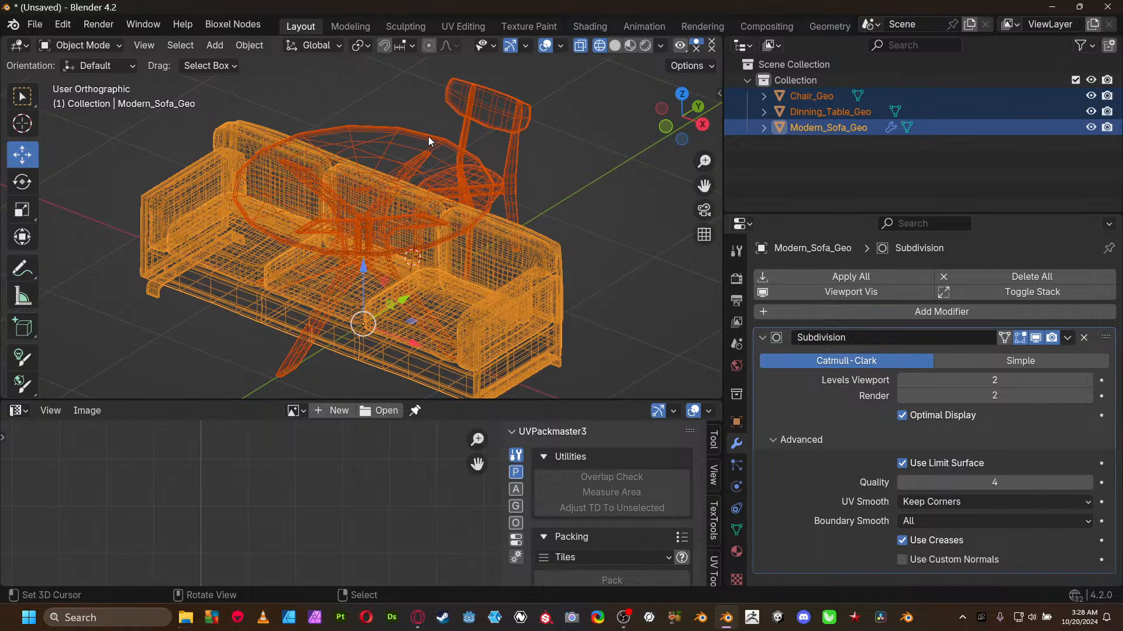
- Bring up the Screencast Keys settings in the 3D viewport's sidebar
key(ctrl+l)
key(n)
scroll(672, 293, down, 5)
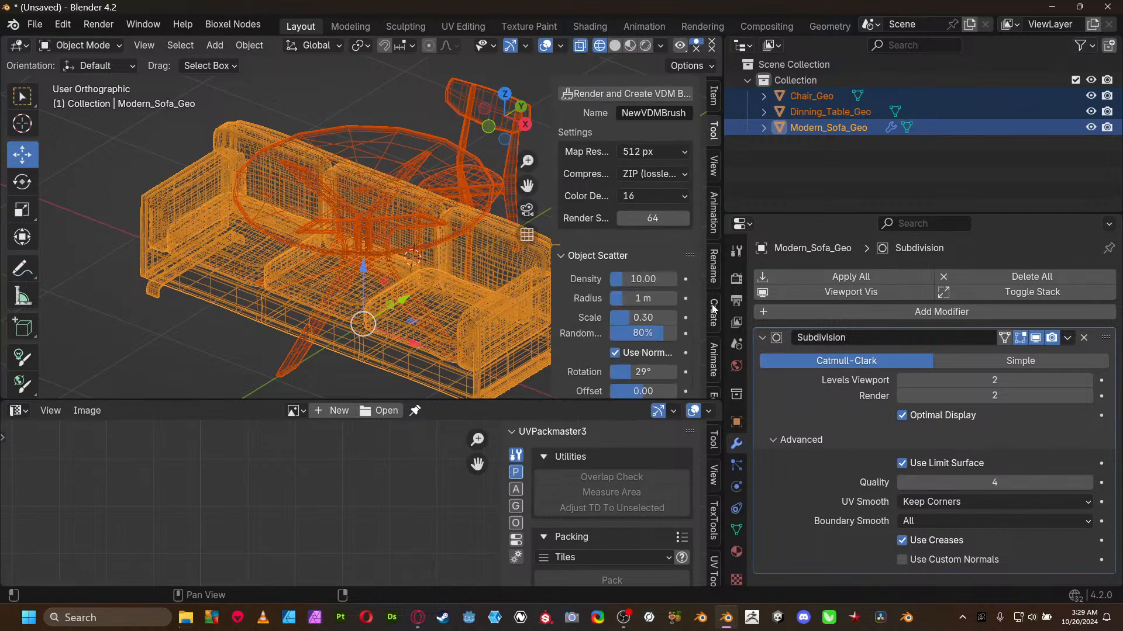
scroll(714, 310, down, 6)
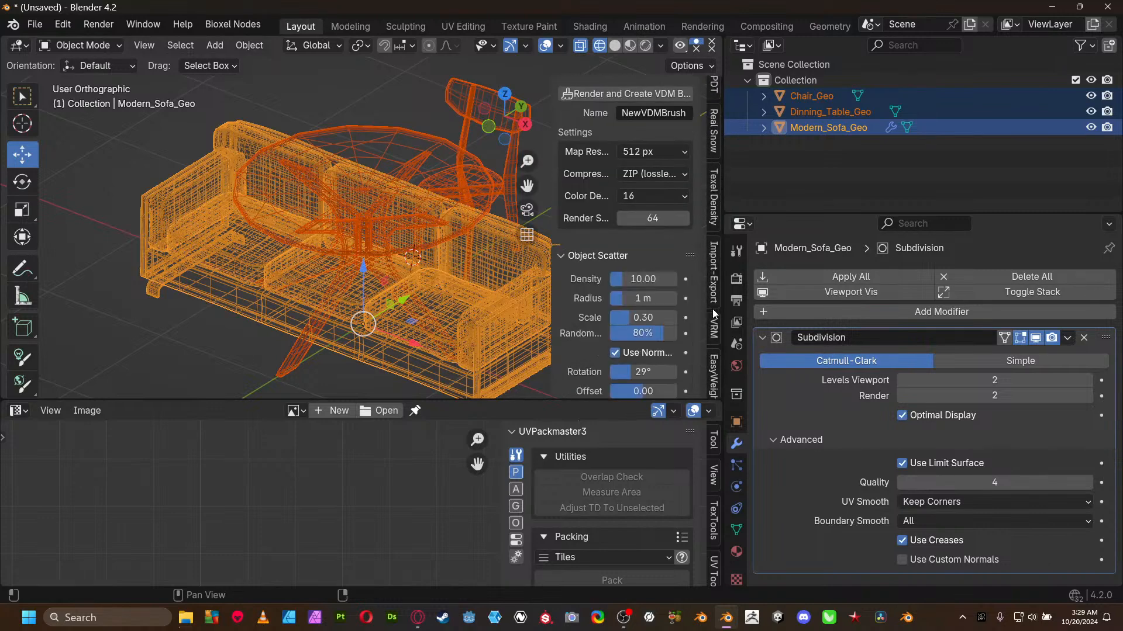
scroll(713, 310, down, 3)
click(714, 303)
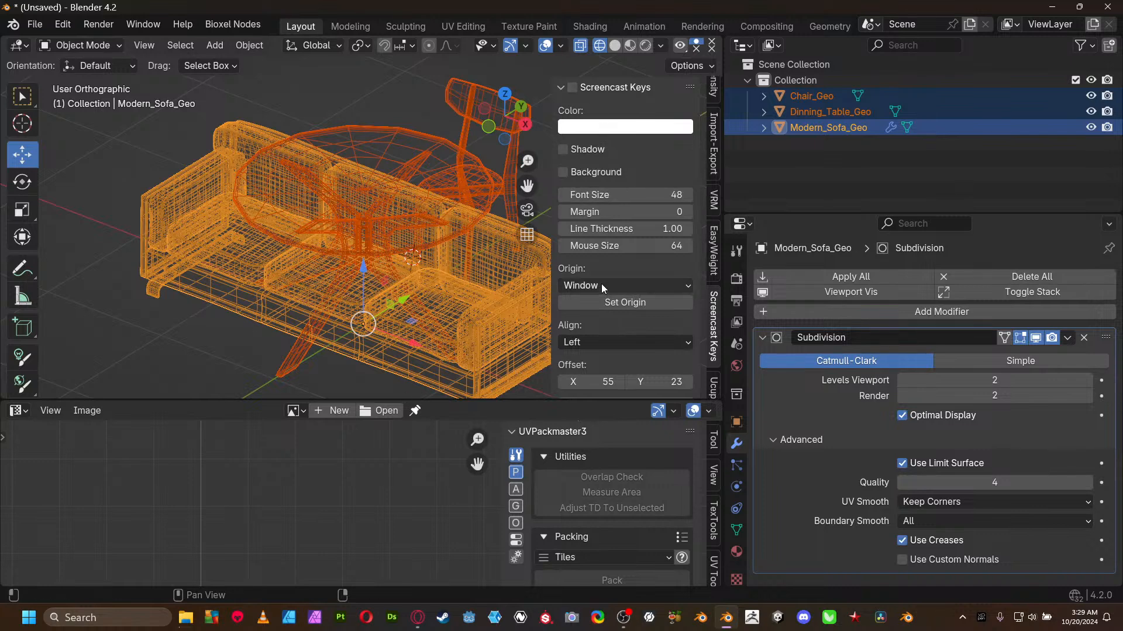
- Select the dining table, chair and sofa with the sofa active, and copy the sofa's modifiers to the other two
drag(363, 324, 404, 307)
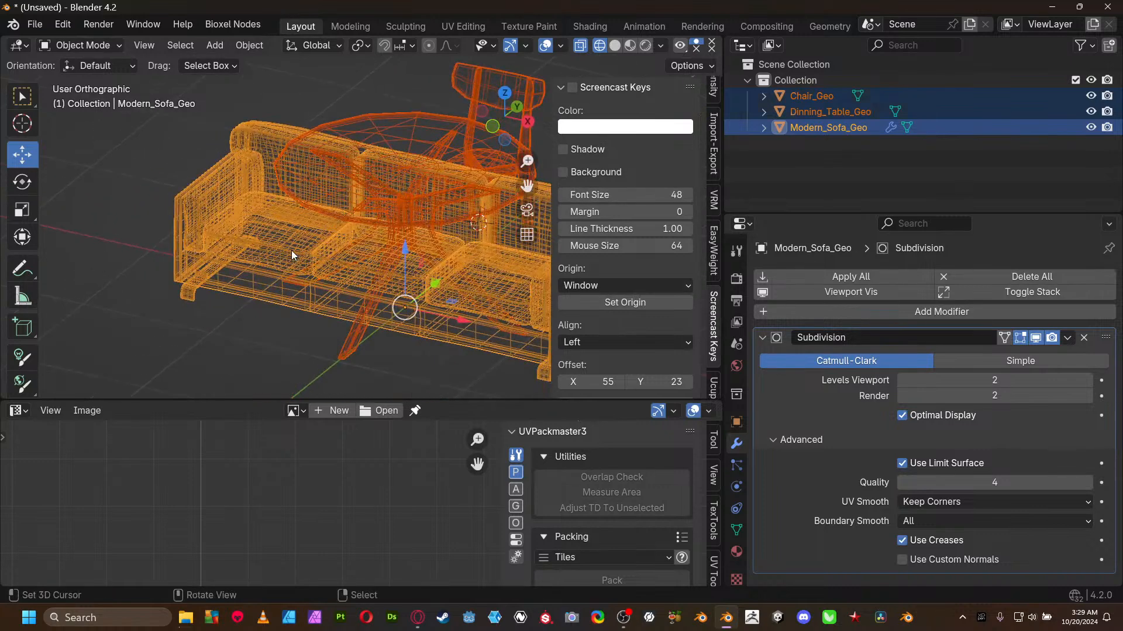
click(295, 255)
middle_drag(388, 272, 353, 292)
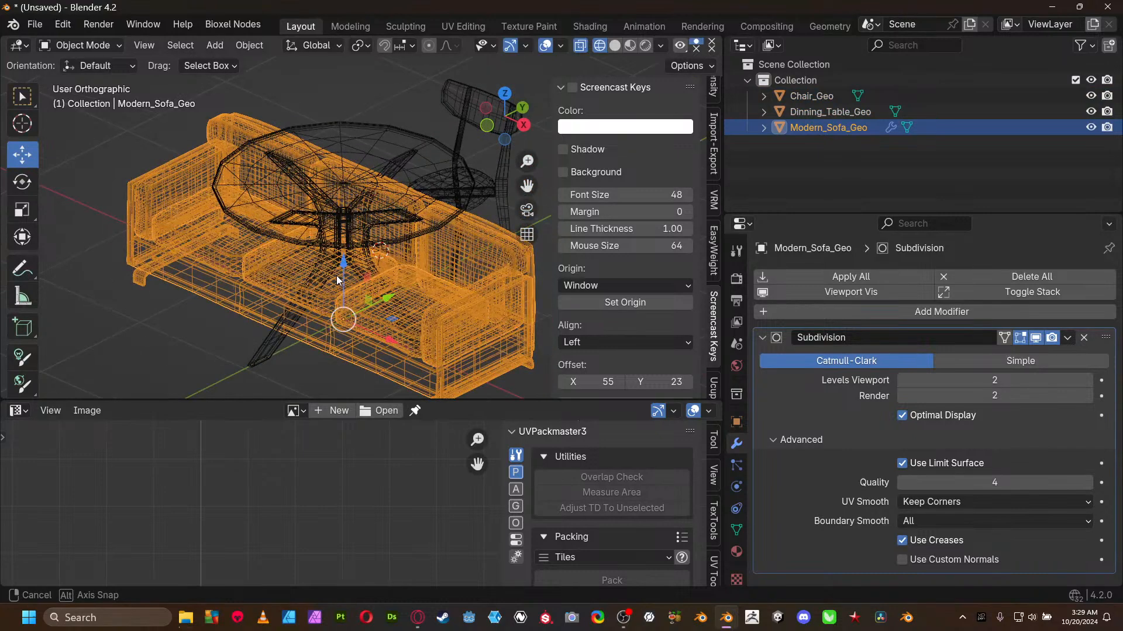
click(357, 328)
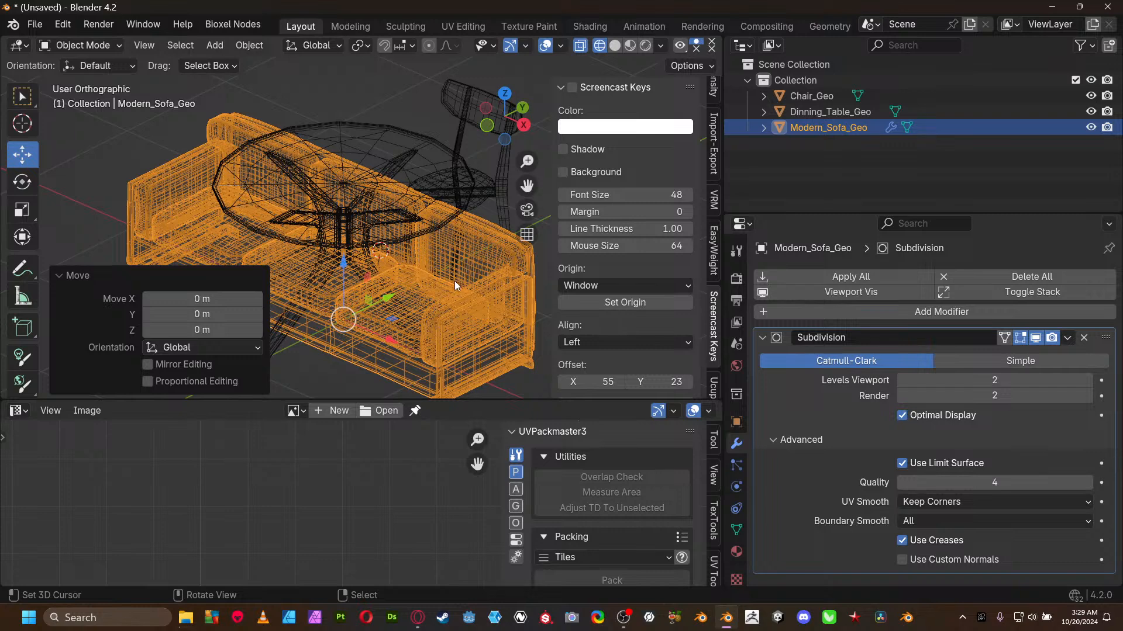
scroll(399, 277, down, 4)
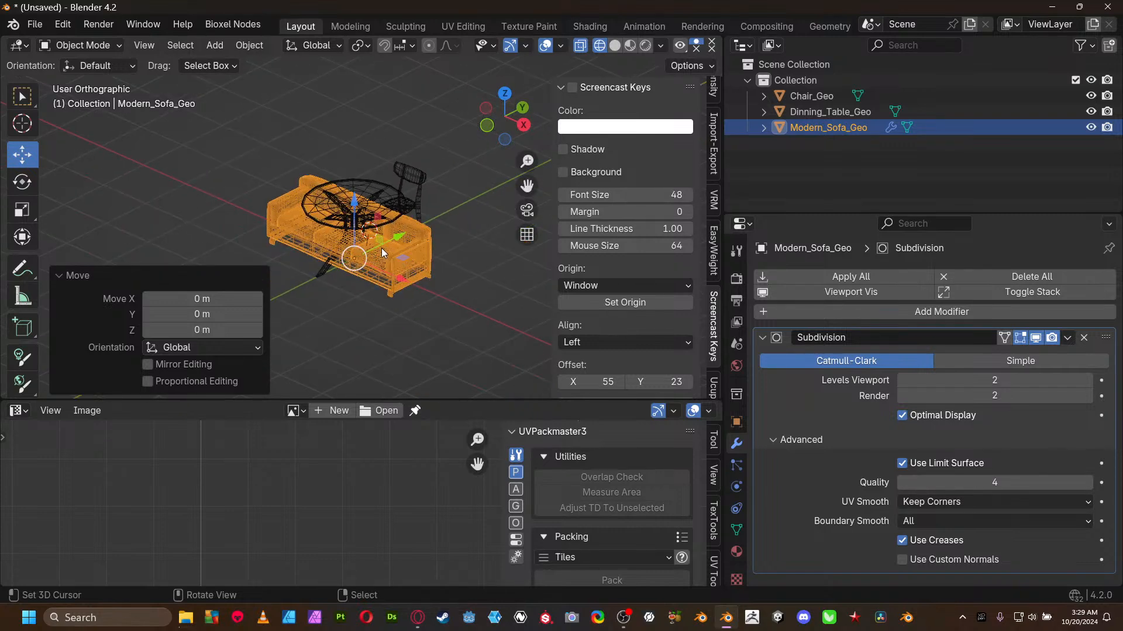
shift+click(393, 184)
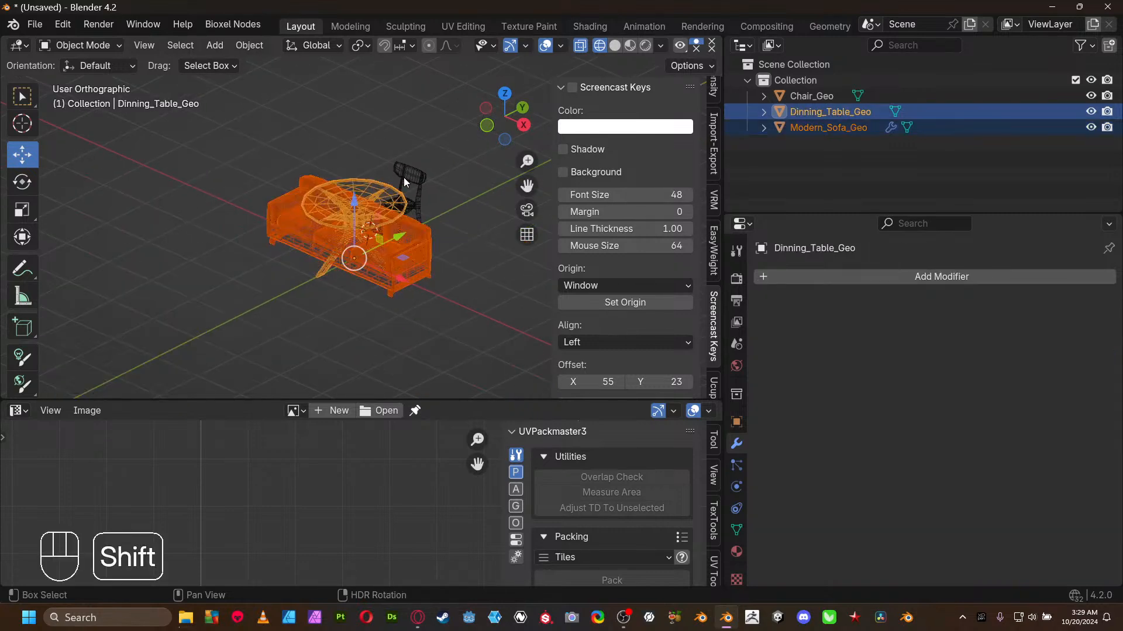
shift+click(404, 177)
shift+click(431, 247)
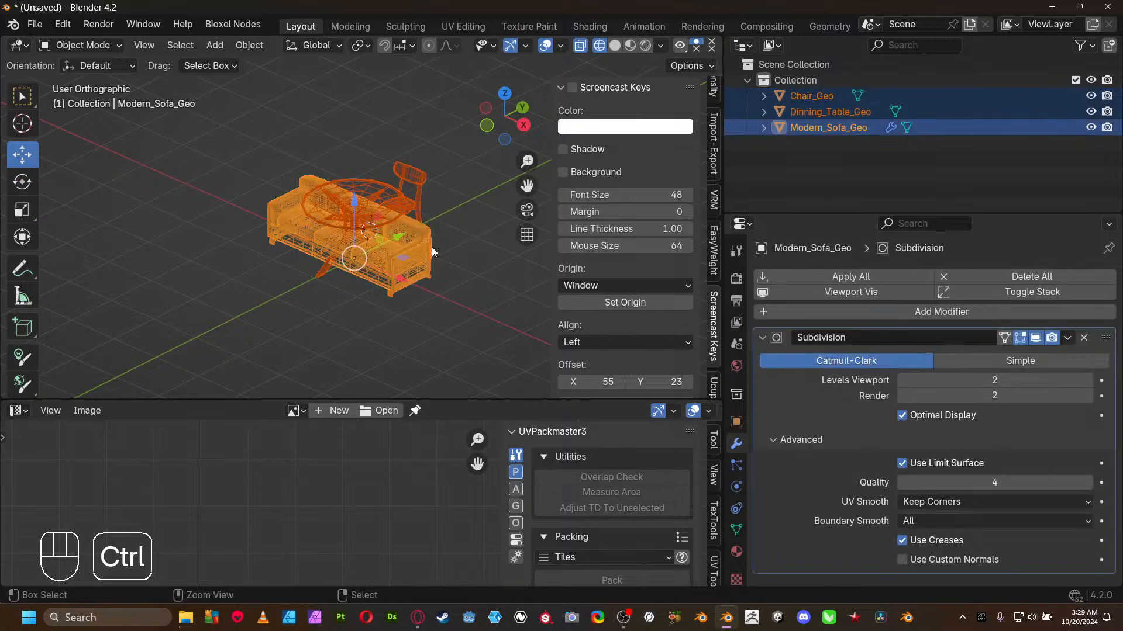
key(ctrl+l)
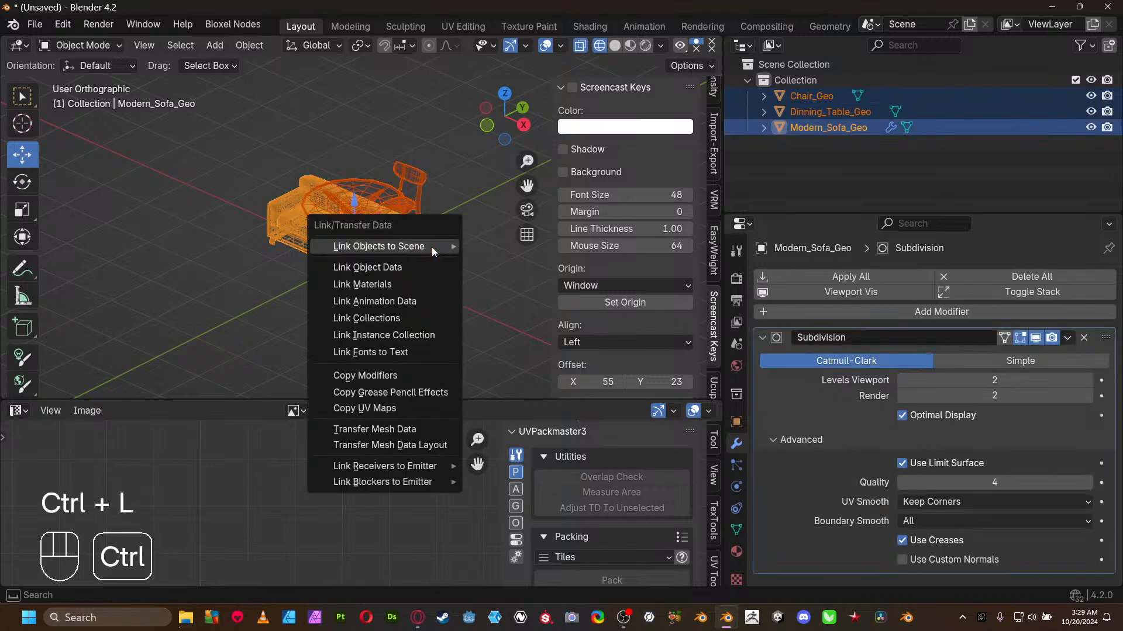
click(402, 375)
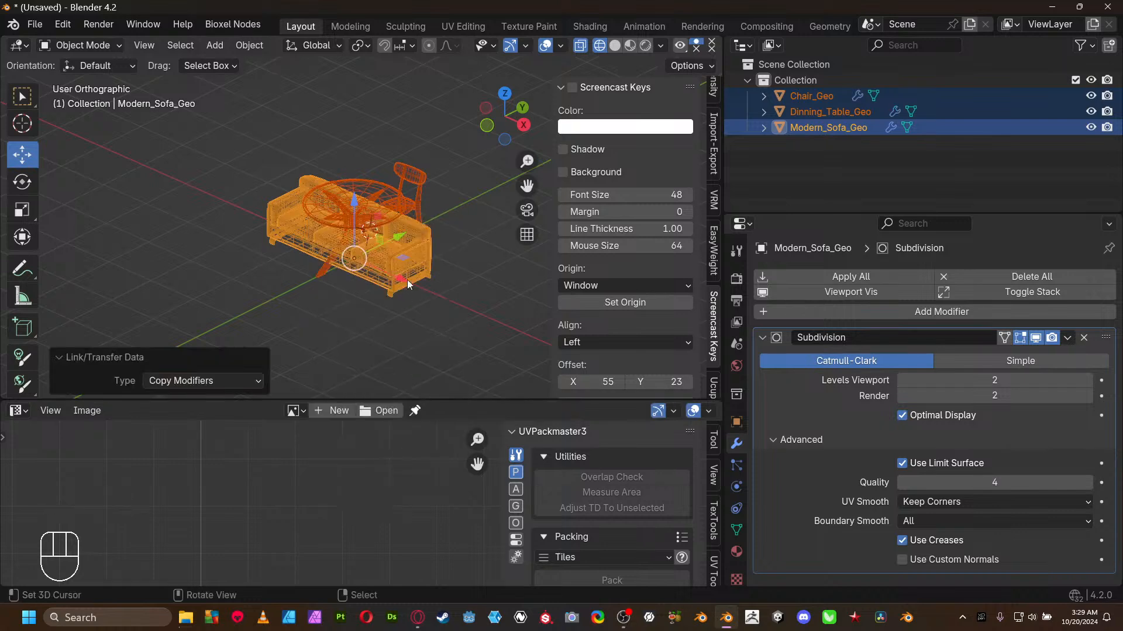
scroll(404, 275, up, 5)
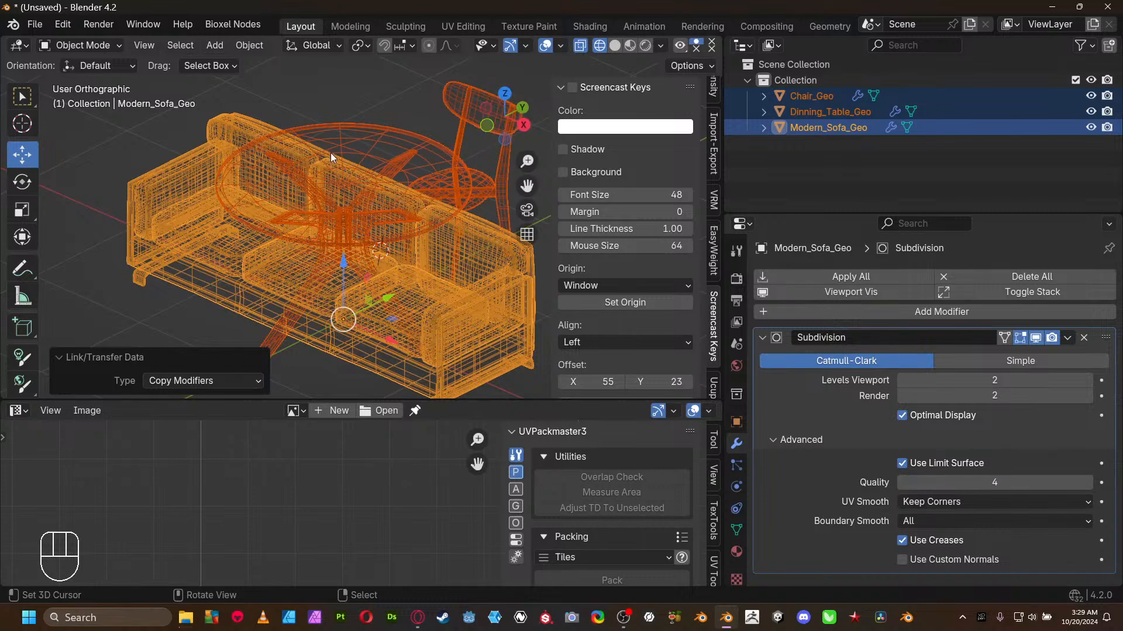
scroll(326, 154, down, 5)
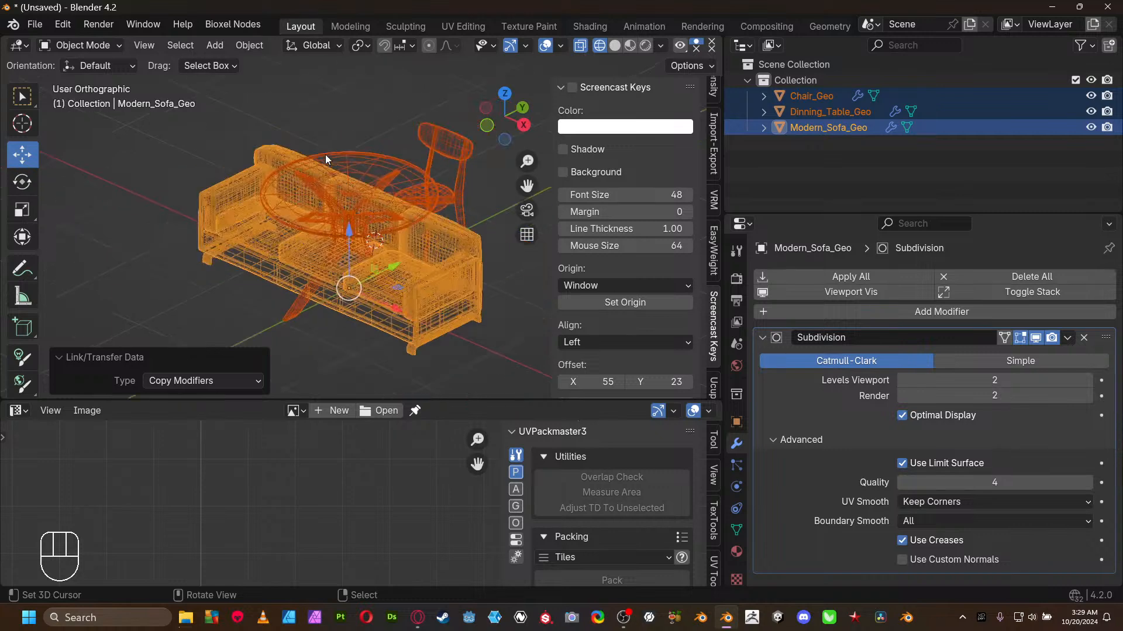
- Start a Wavefront OBJ export using the low preset and turn on Apply Modifiers
click(37, 25)
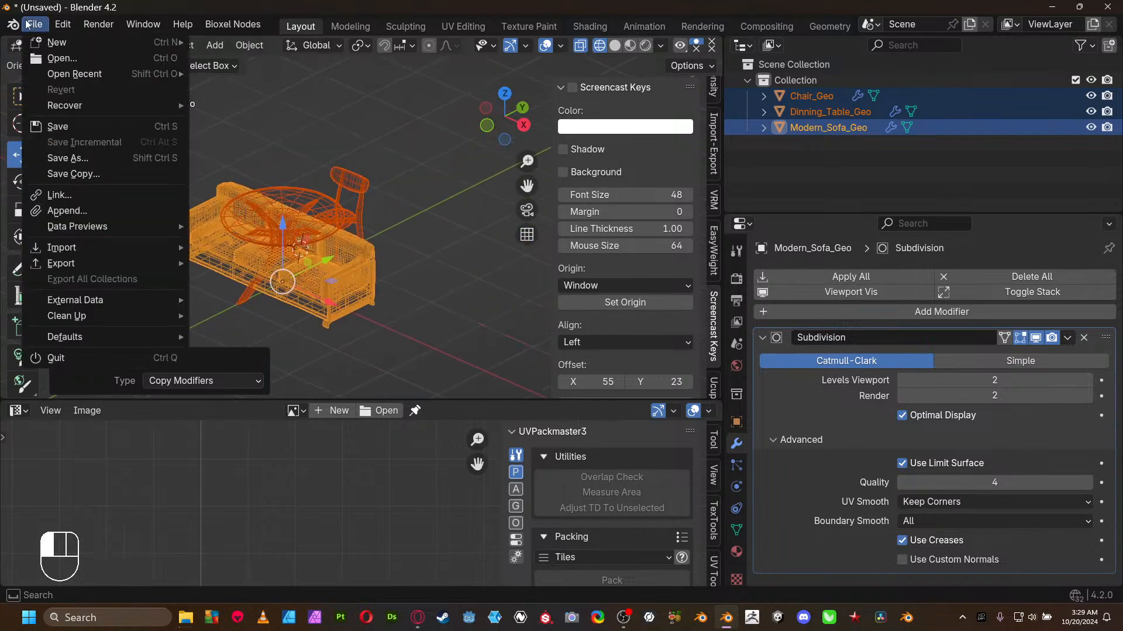
mouse_move(143, 266)
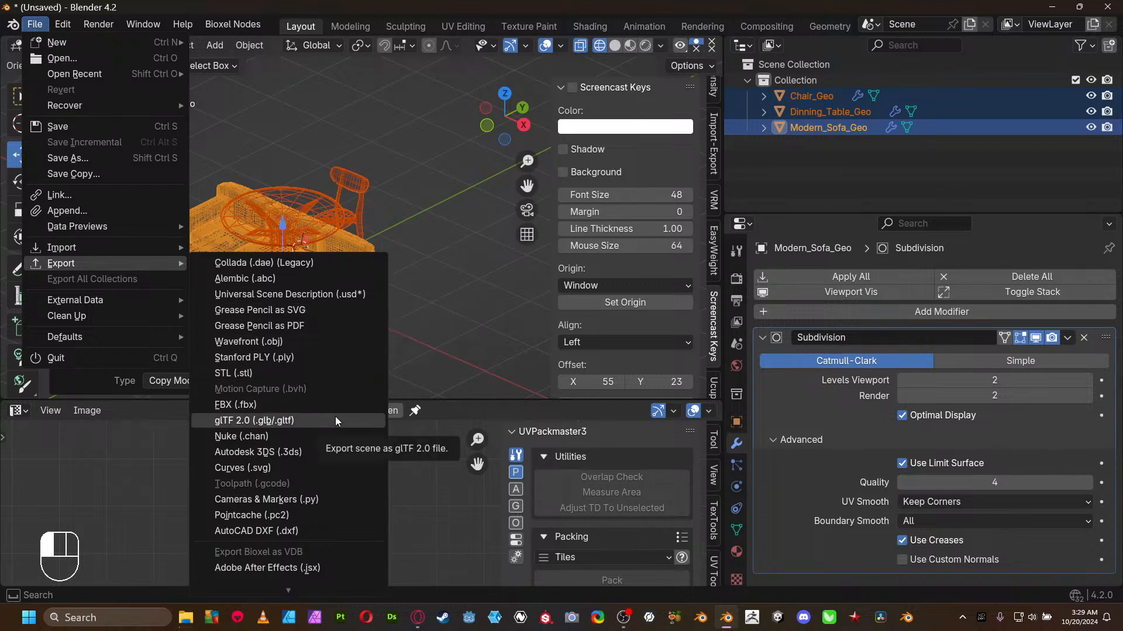
click(327, 341)
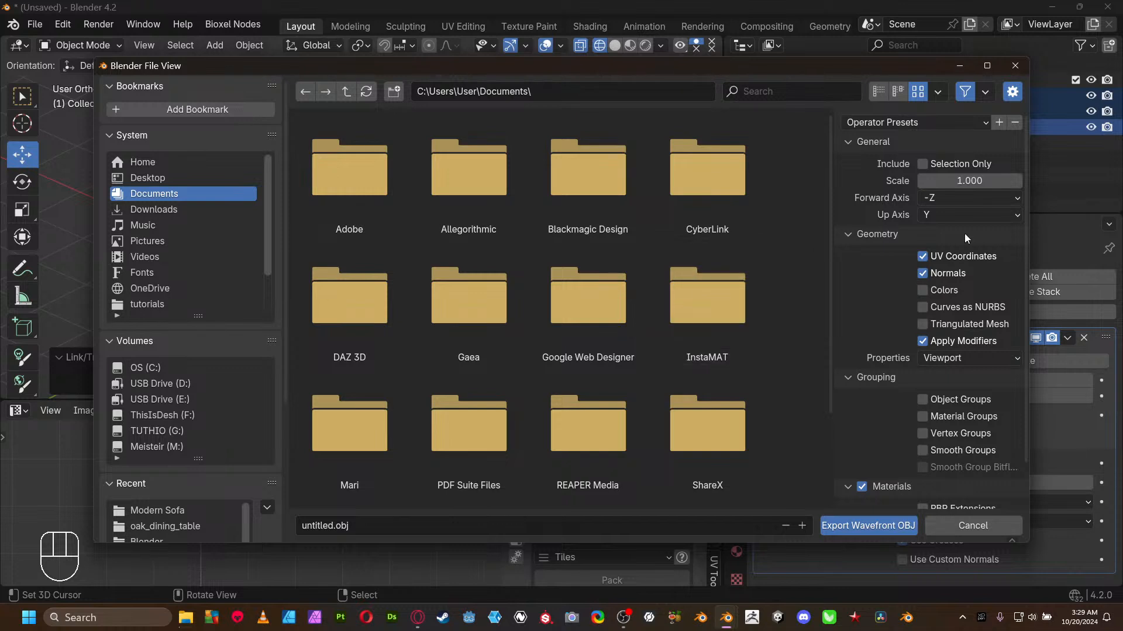
click(932, 122)
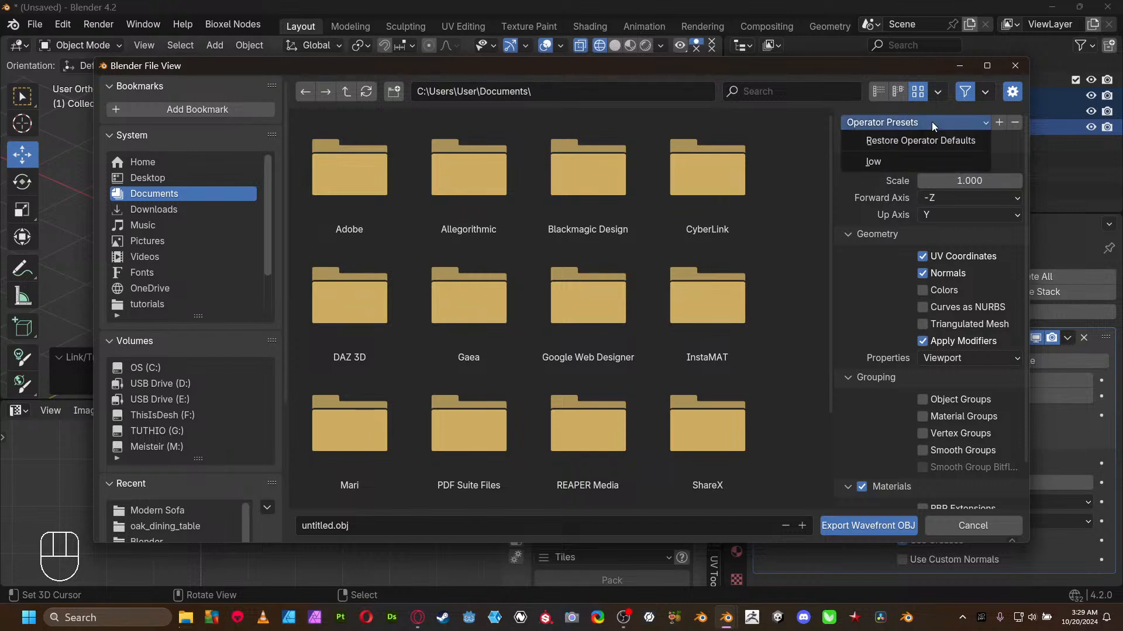
click(907, 161)
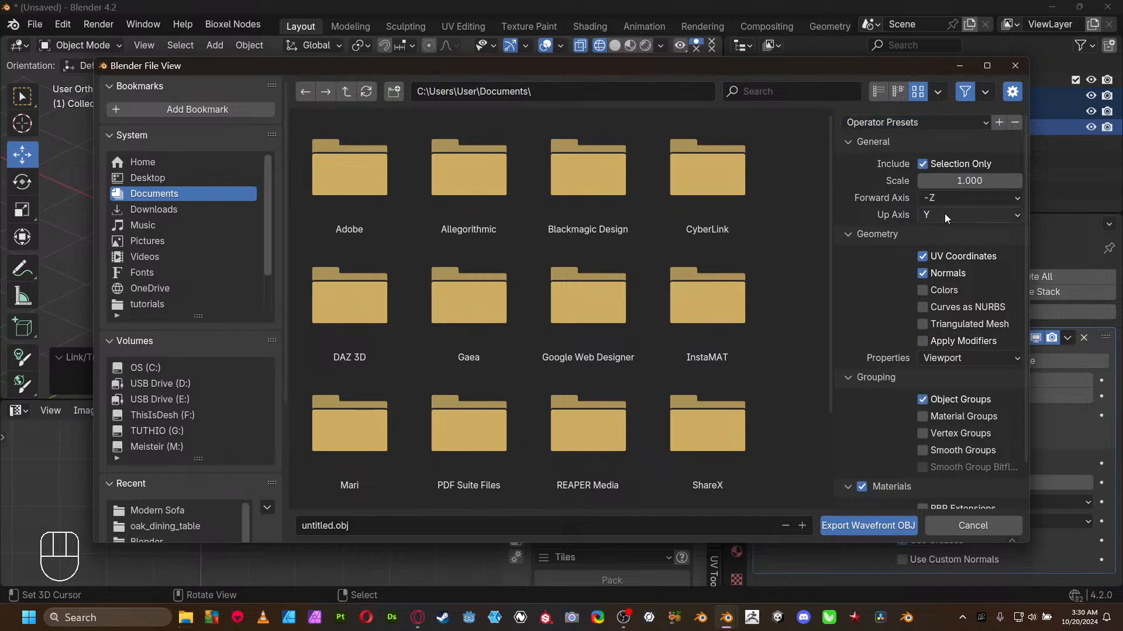
click(939, 344)
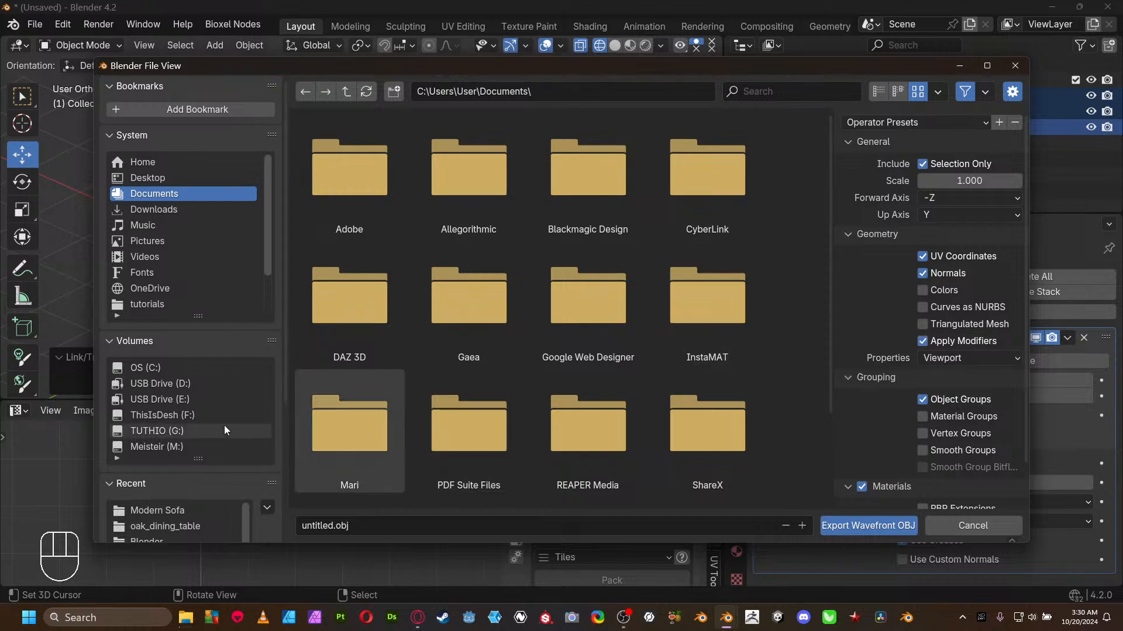
- Choose the F:\Blenderlives folder, name the file PRopstuto and export the selected furniture as OBJ
scroll(220, 424, down, 3)
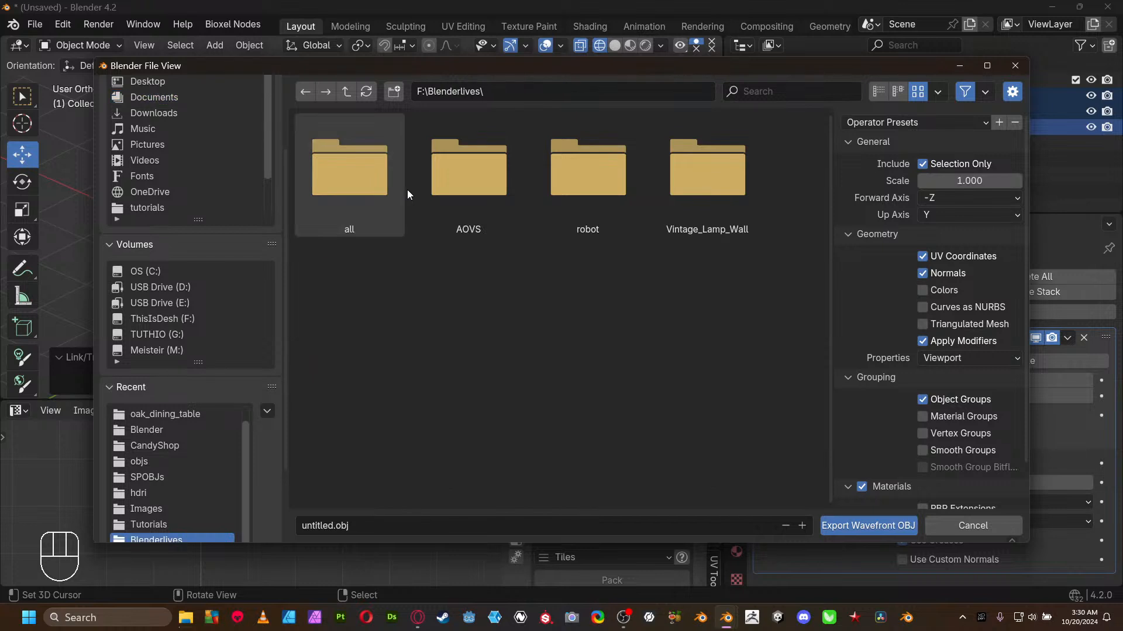
click(433, 526)
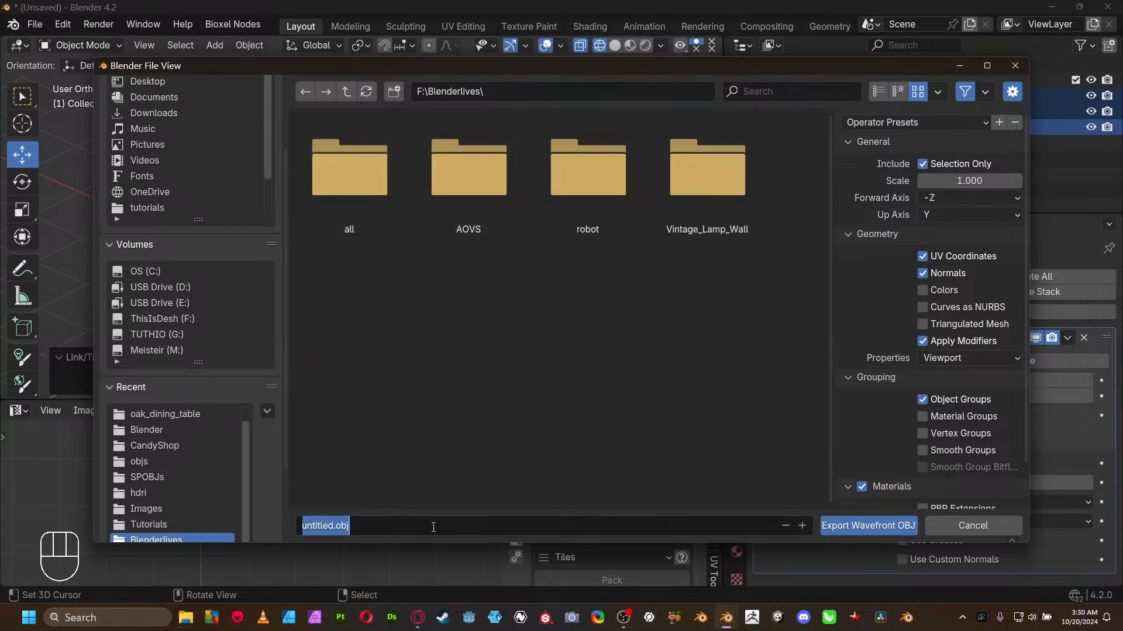
text(PRopstuto)
key(Return)
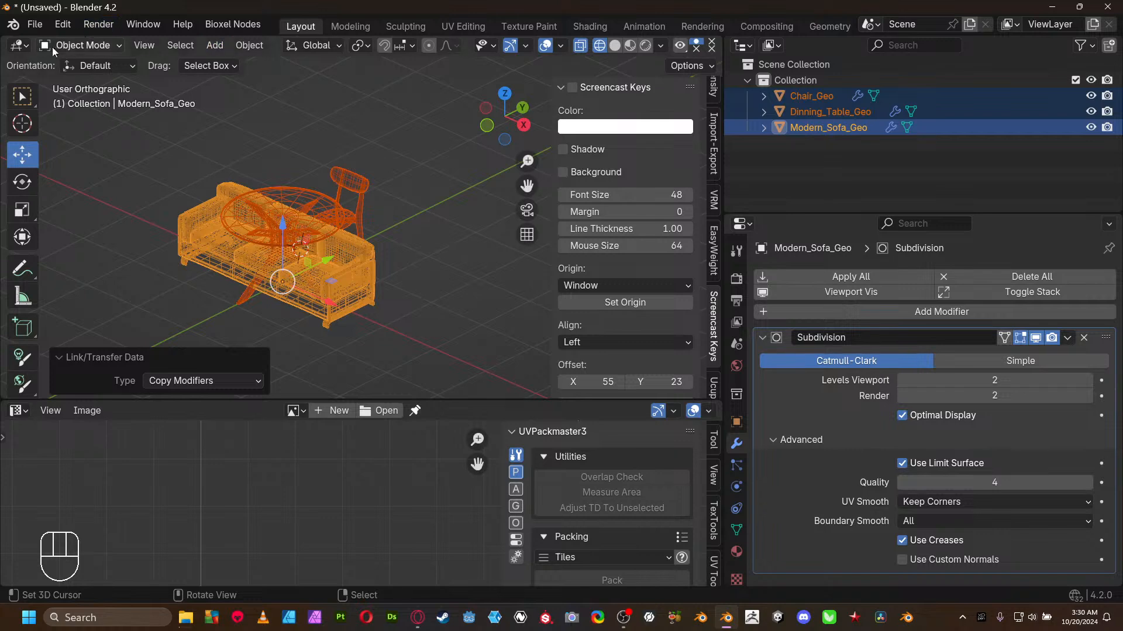
- Start another Wavefront OBJ export of the selected furniture, load the low preset and turn on Apply Modifiers
click(35, 24)
mouse_move(82, 269)
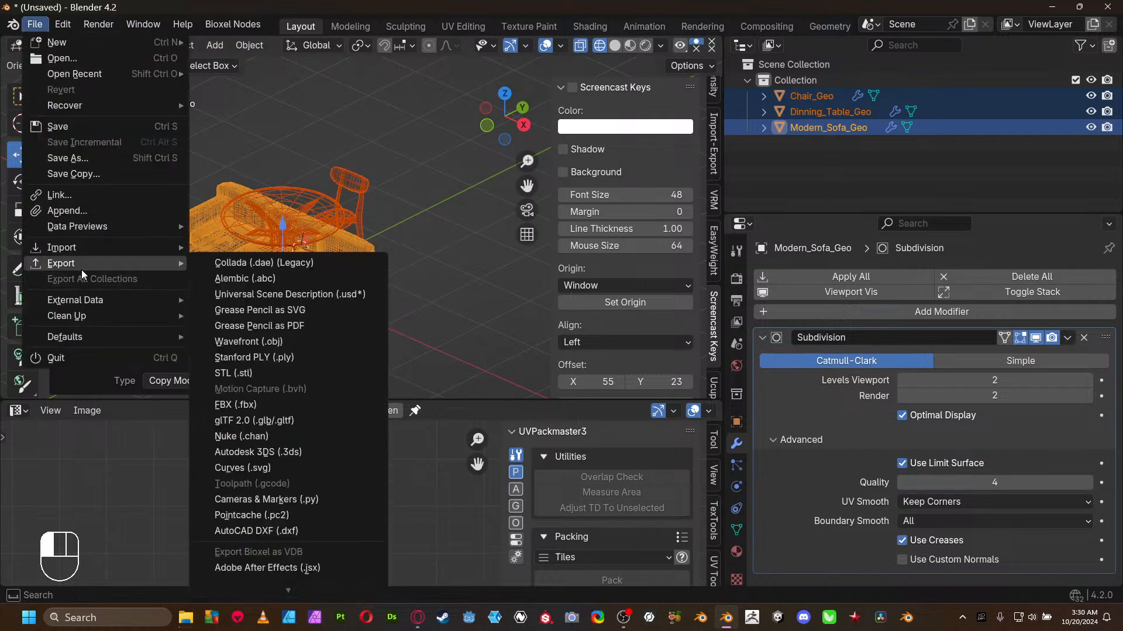
click(272, 343)
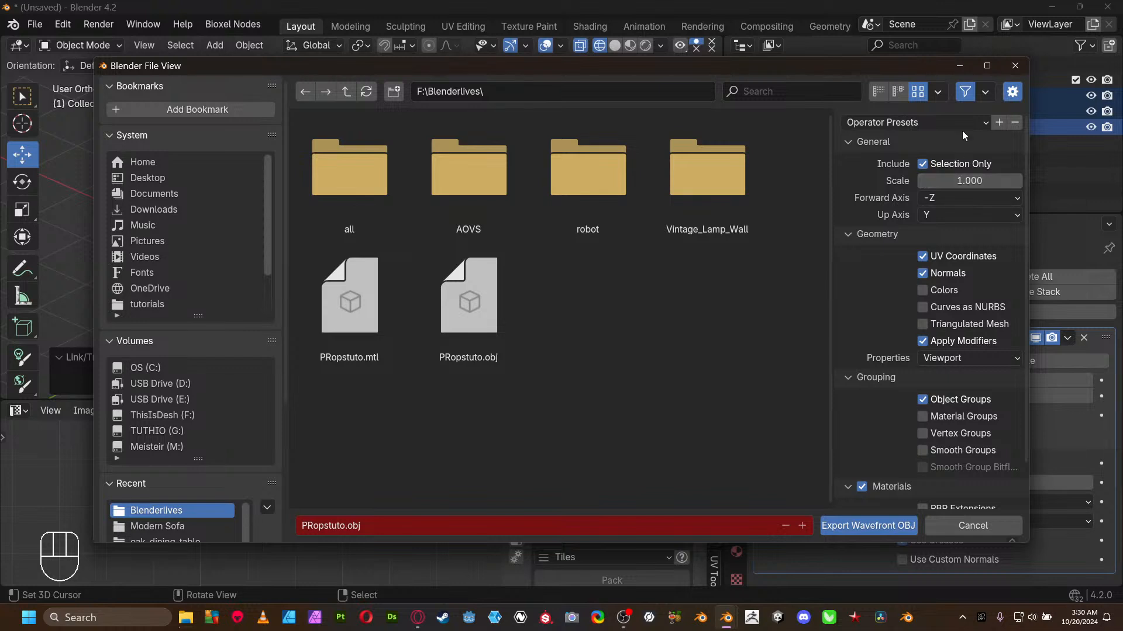
click(928, 125)
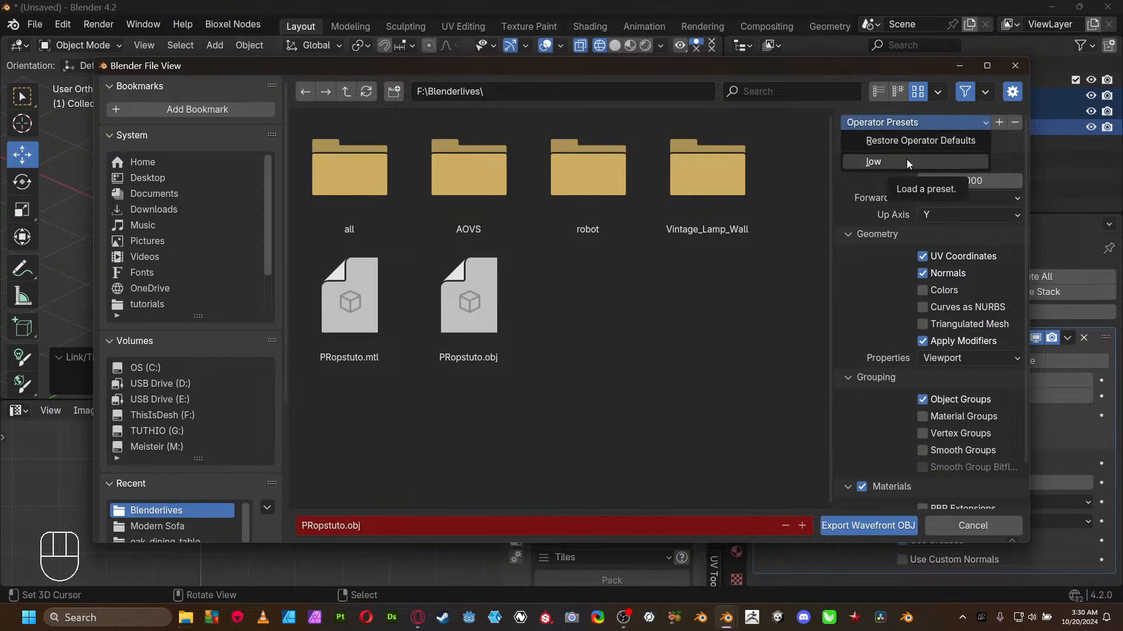
click(906, 160)
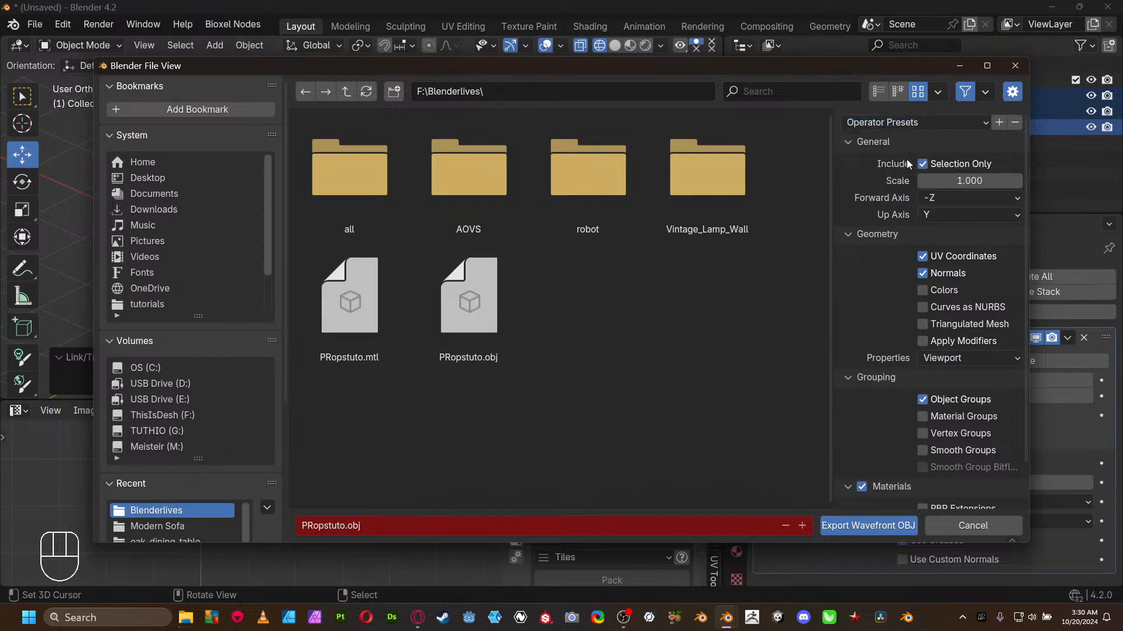
click(936, 342)
- Choose the existing PRopstuto.obj in F:\Blenderlives and export the furniture over it
drag(816, 62, 781, 39)
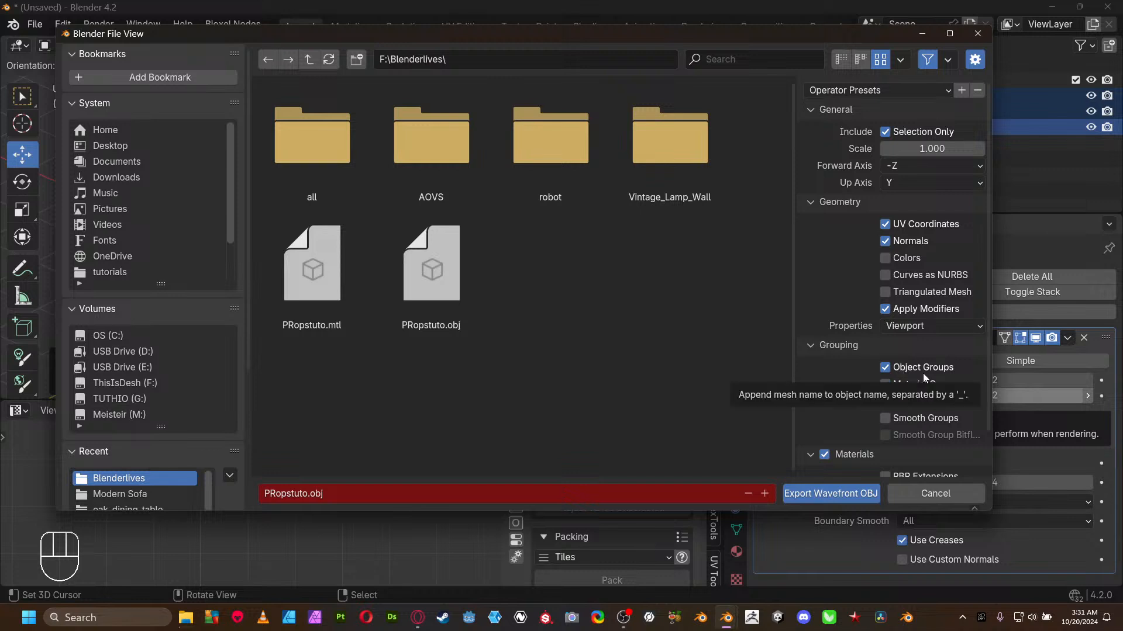
scroll(886, 431, down, 2)
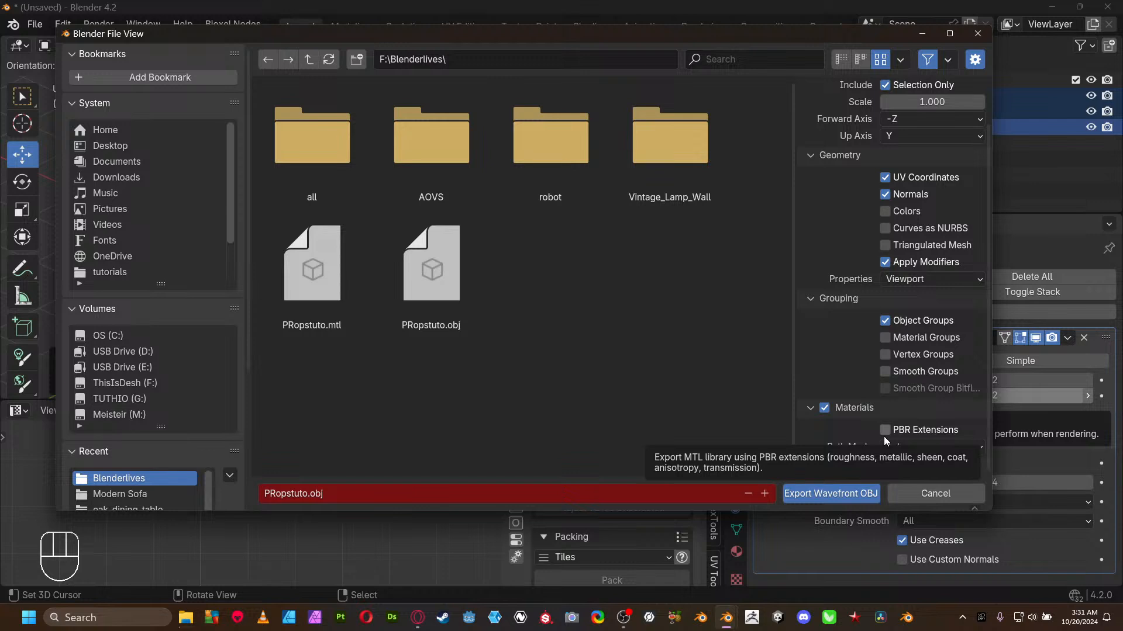
click(450, 276)
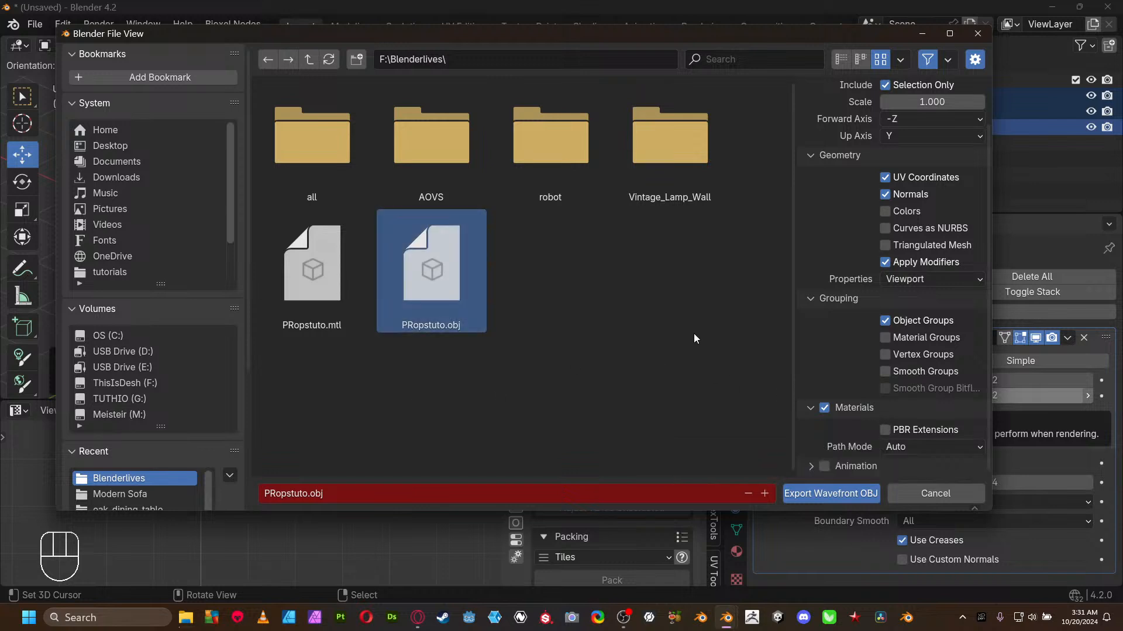
click(830, 494)
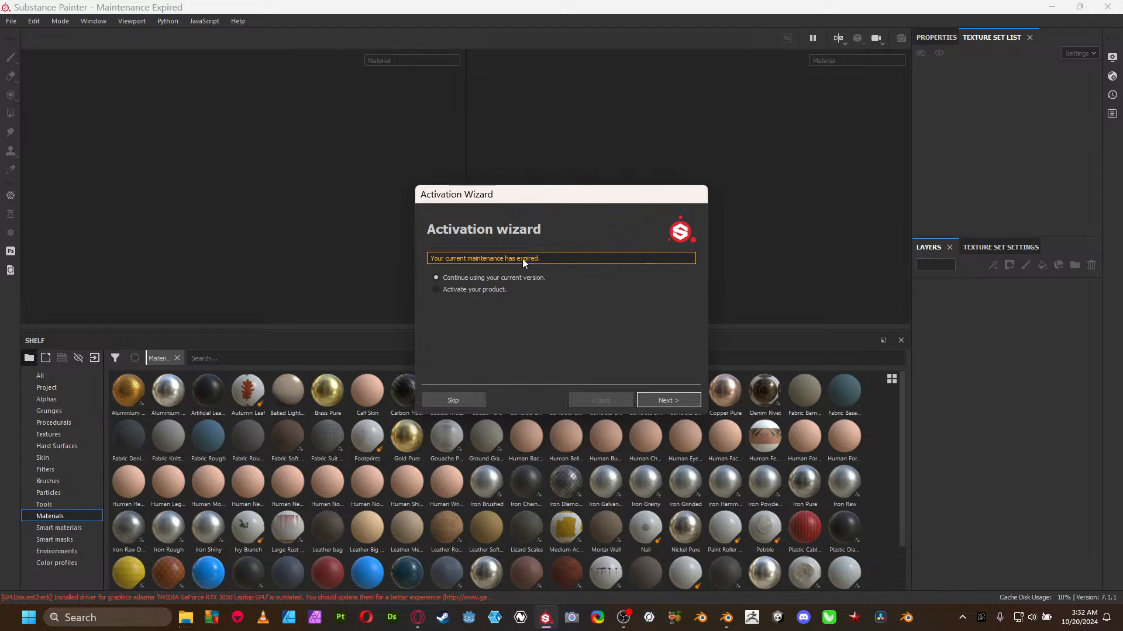
- In Substance Painter, skip the activation wizard and start a new project with a document resolution of 2048
click(464, 399)
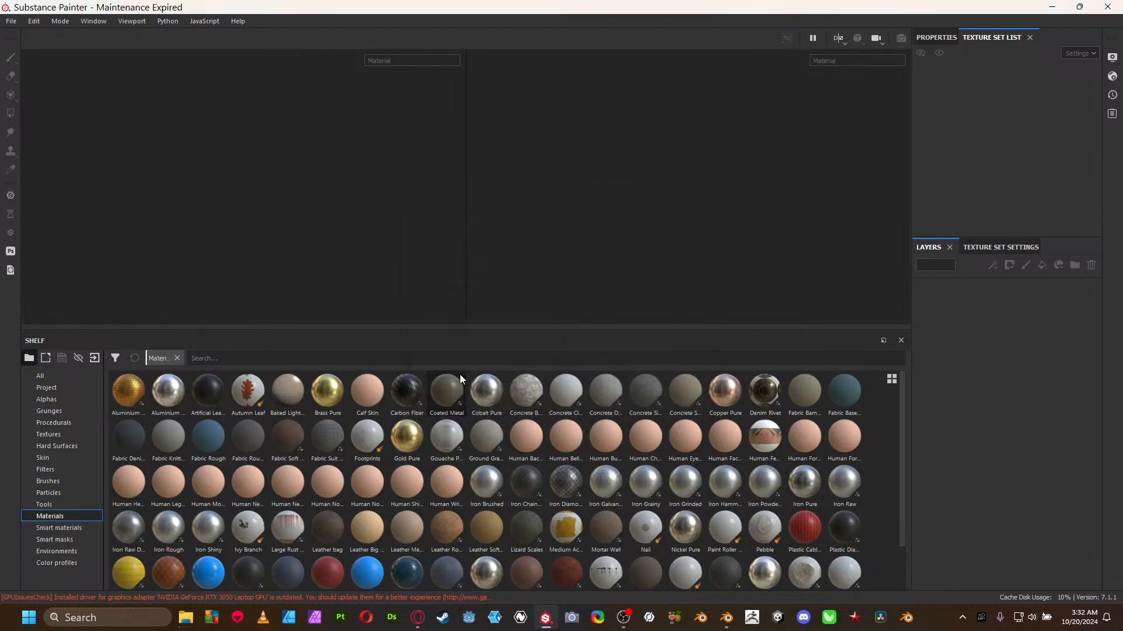
click(17, 25)
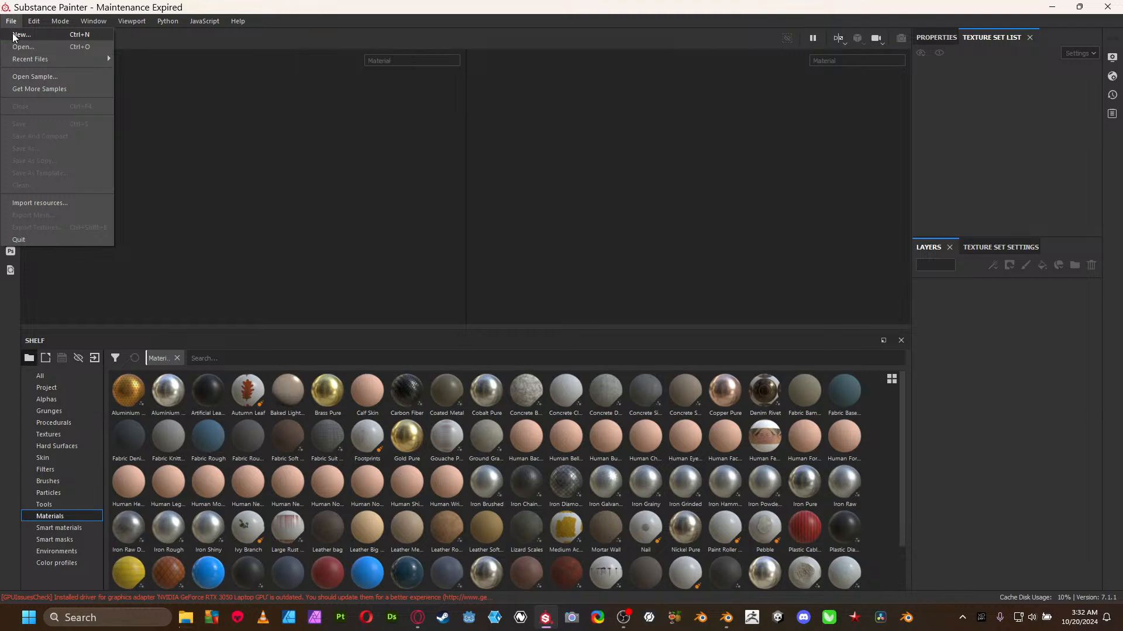
click(17, 35)
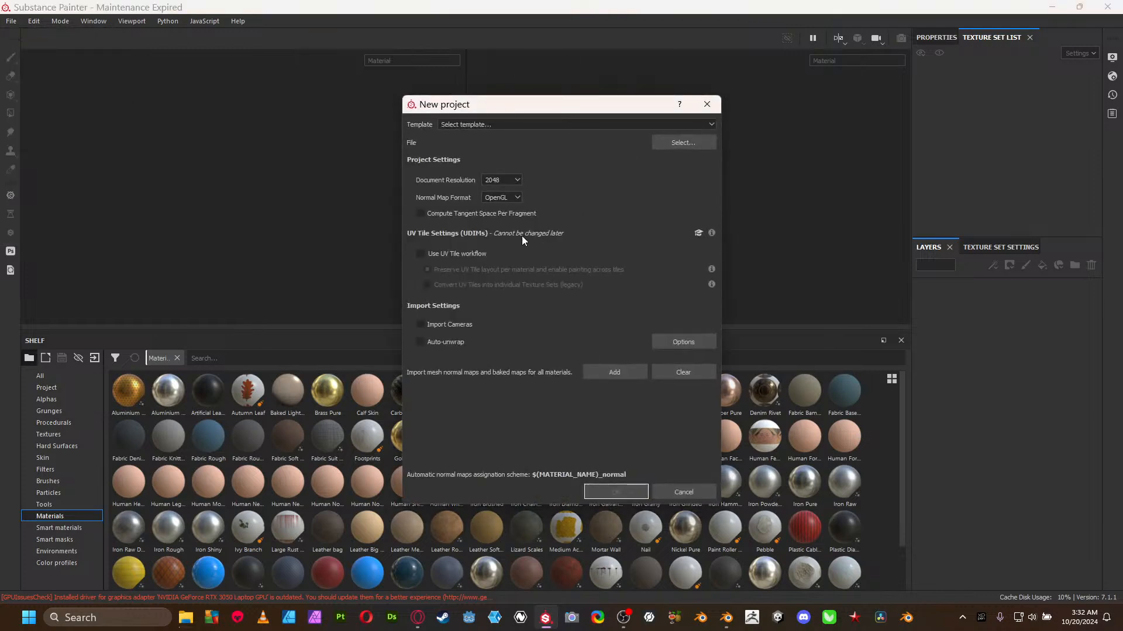
click(518, 180)
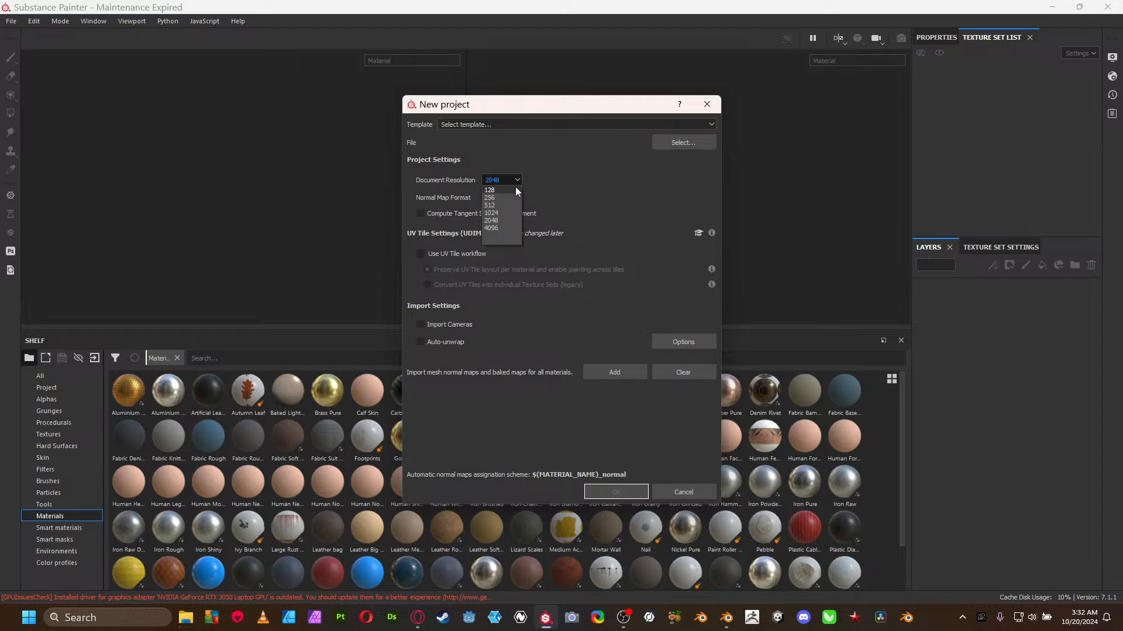
click(502, 220)
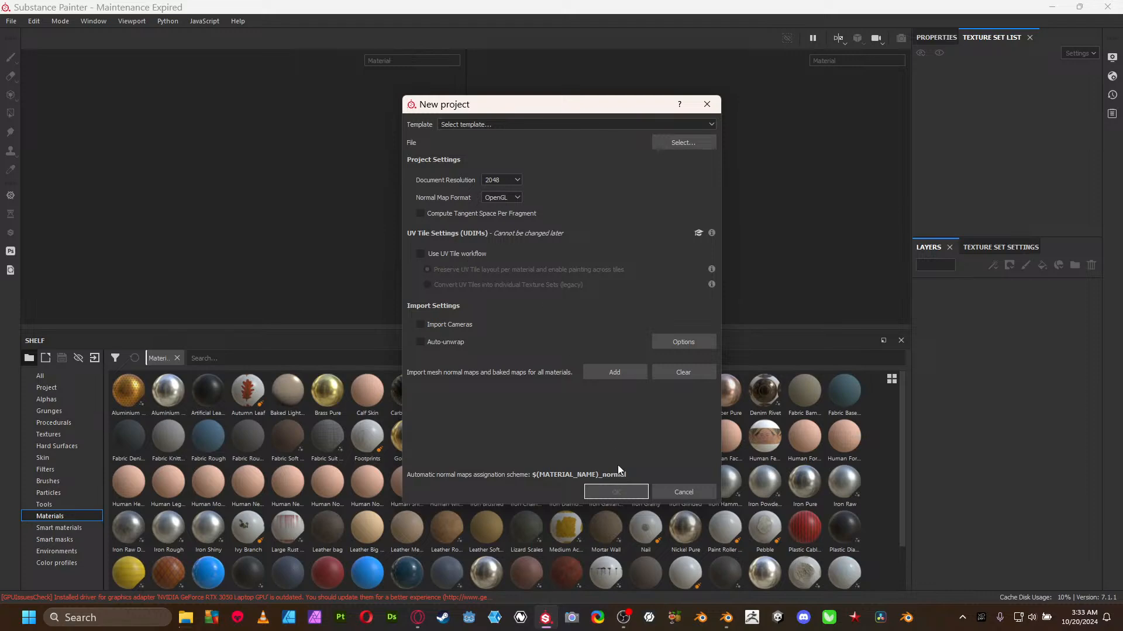
- Switch to Blender, examine how the sofa's UV islands spread across the tiles in a maximized UV editor, and return to Substance Painter
click(726, 618)
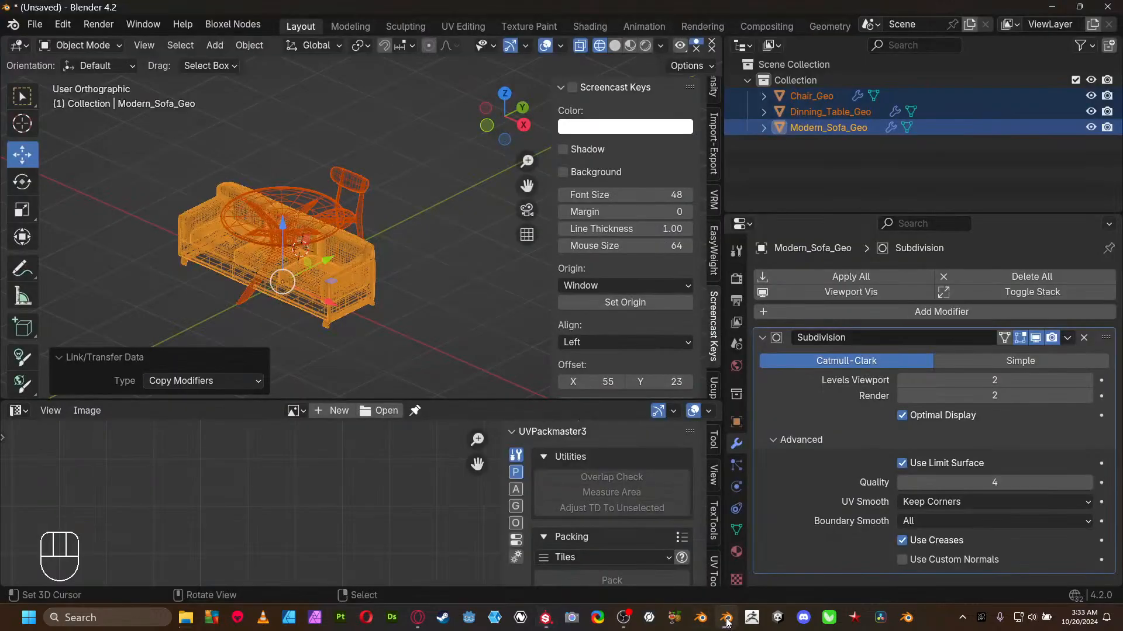
click(370, 283)
key(Tab)
click(474, 292)
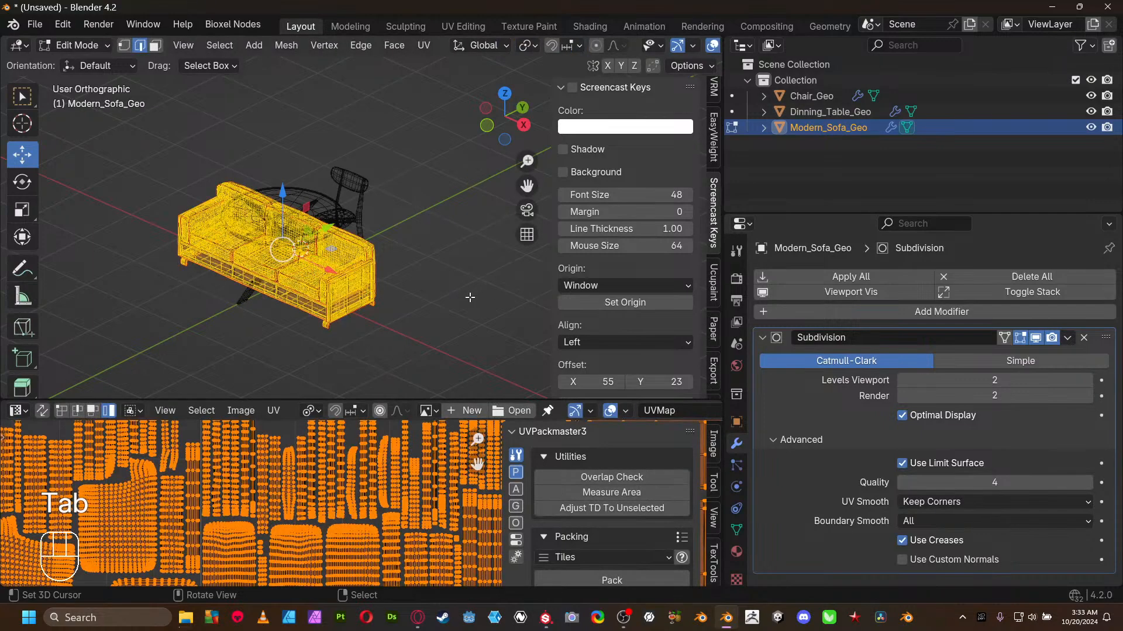
key(ctrl+space)
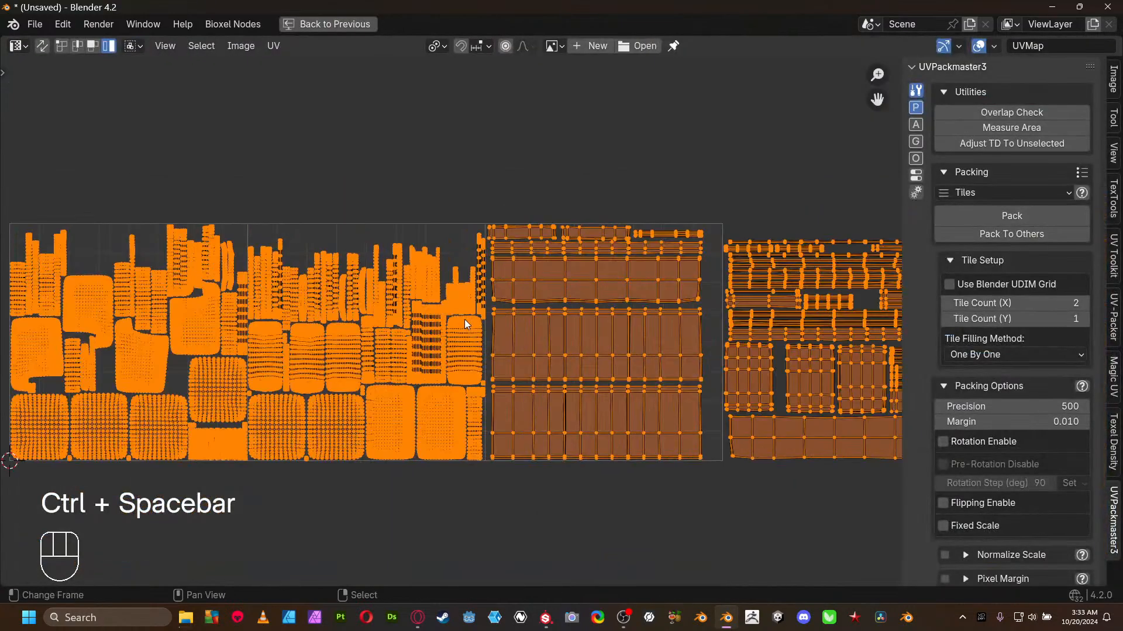
scroll(451, 321, down, 2)
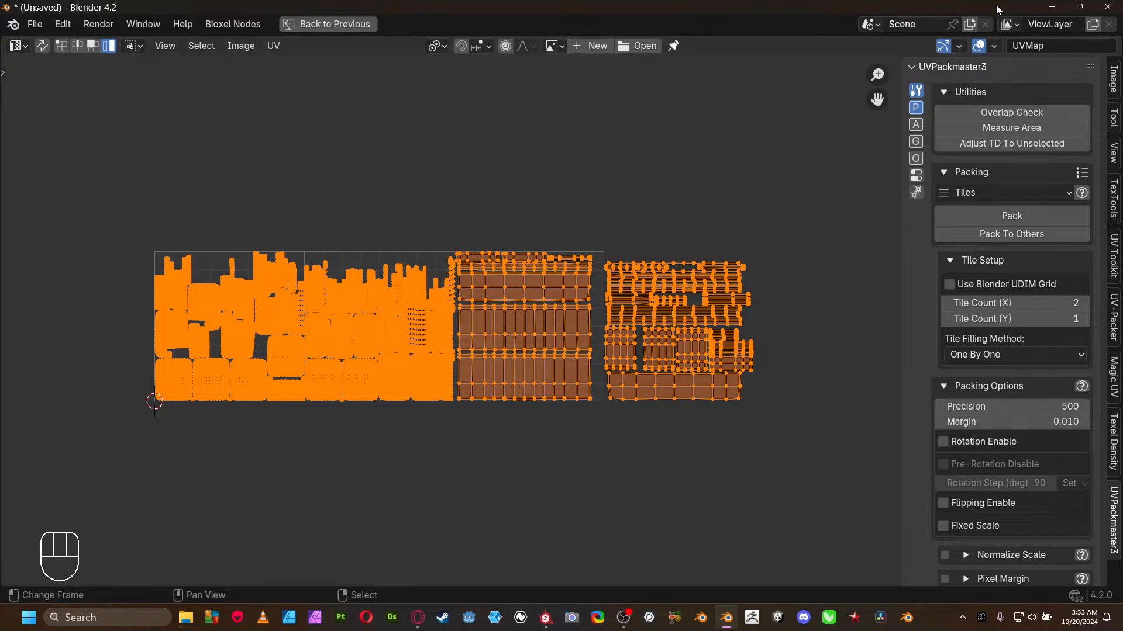
click(1052, 7)
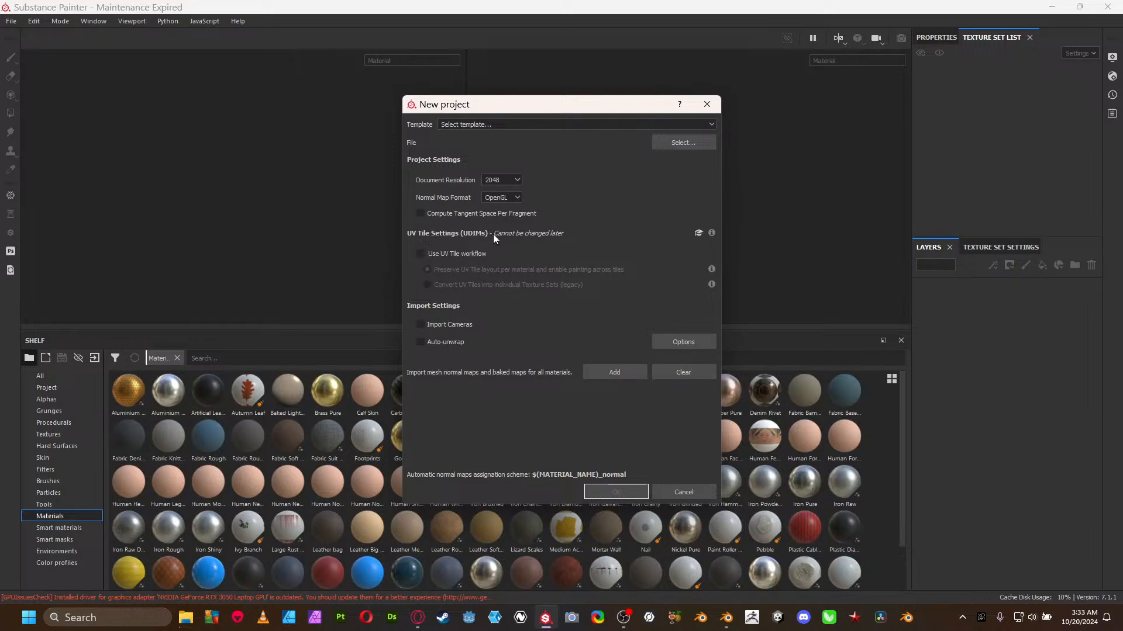
- Enable the UV Tile workflow for the new project, preserving the tile layout per material, without choosing a template
click(421, 254)
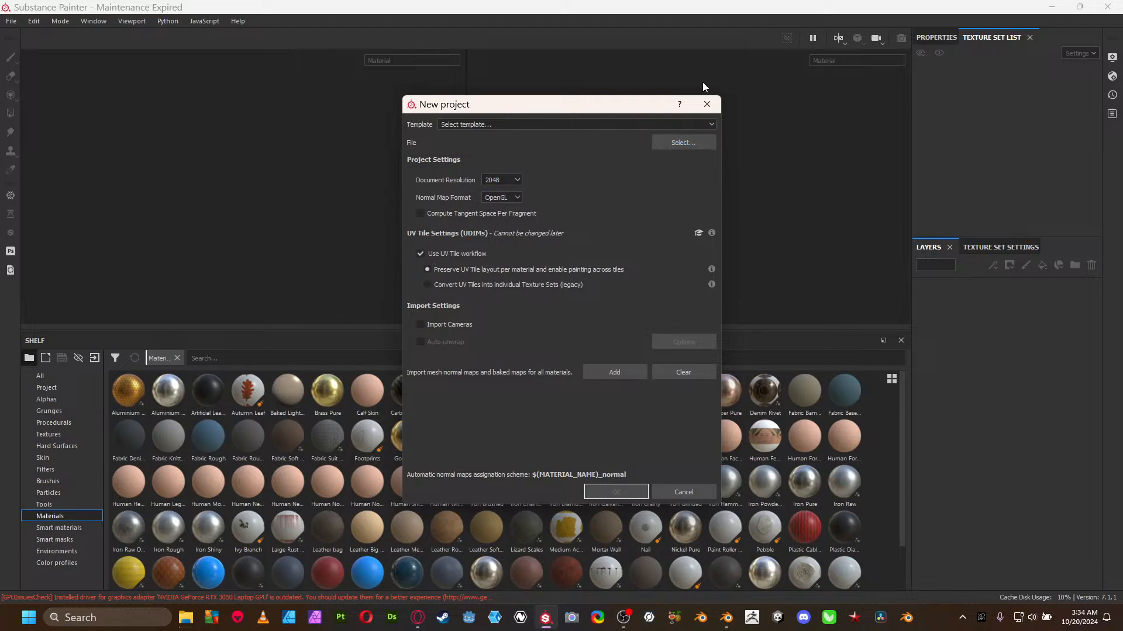
click(711, 125)
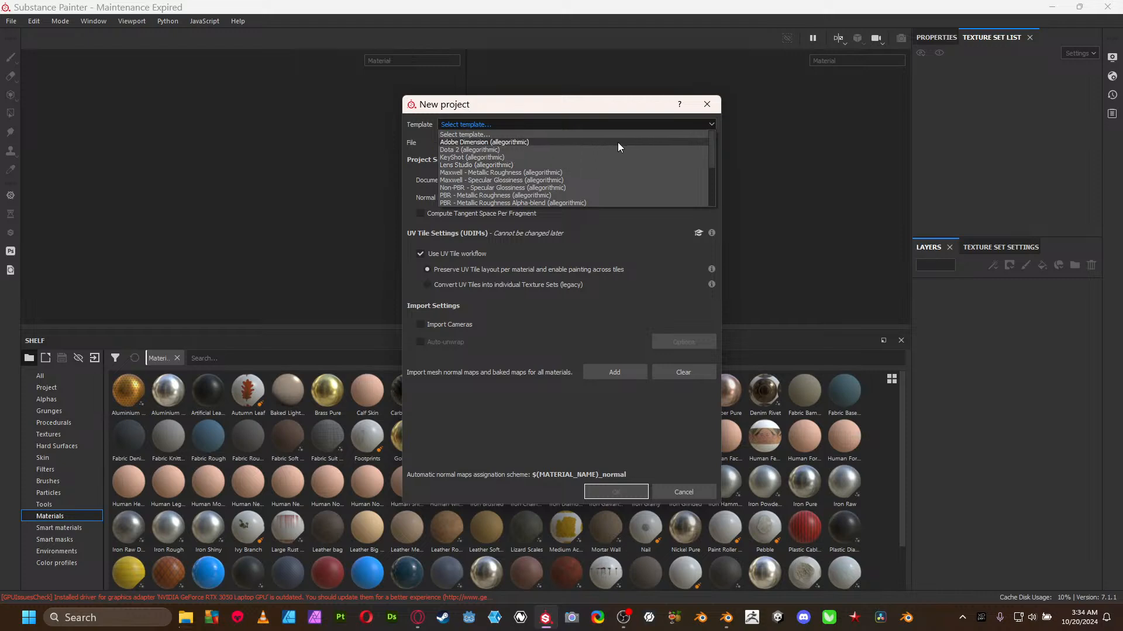
click(499, 435)
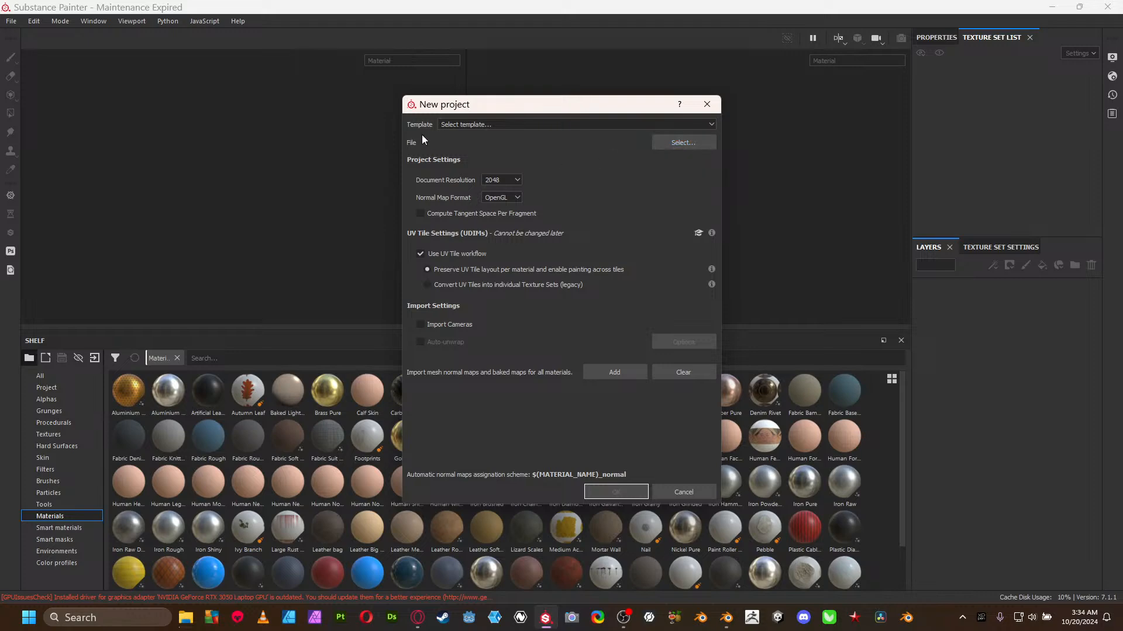
- Load PRopstuto.obj from F:\Blenderlives as the project's mesh file and create the project
click(683, 142)
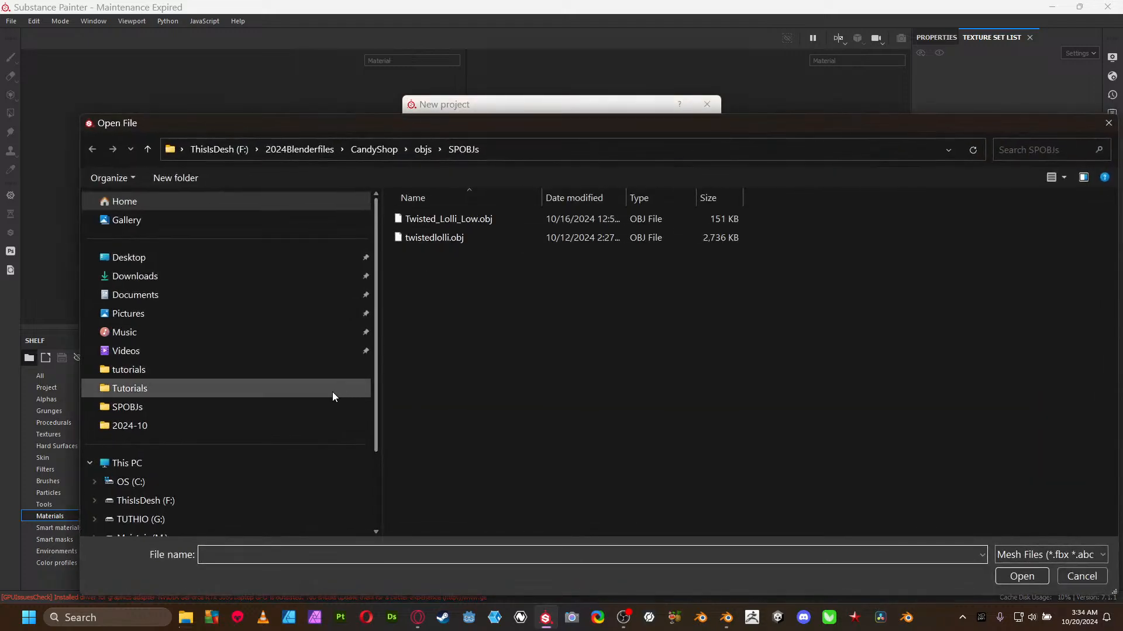
scroll(297, 416, down, 2)
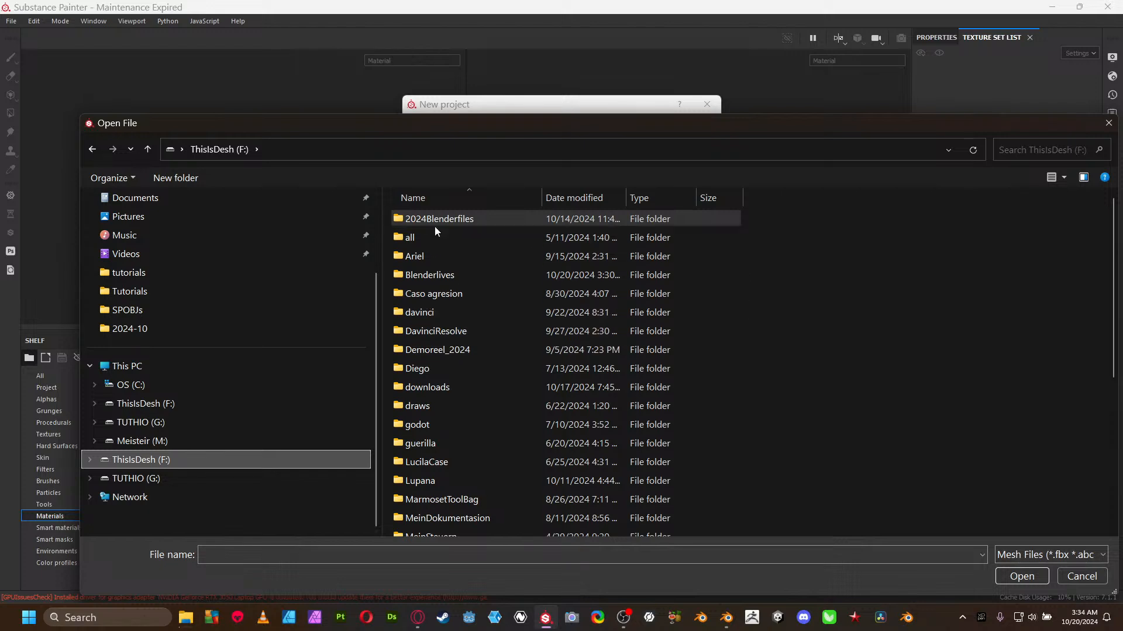
double_click(442, 275)
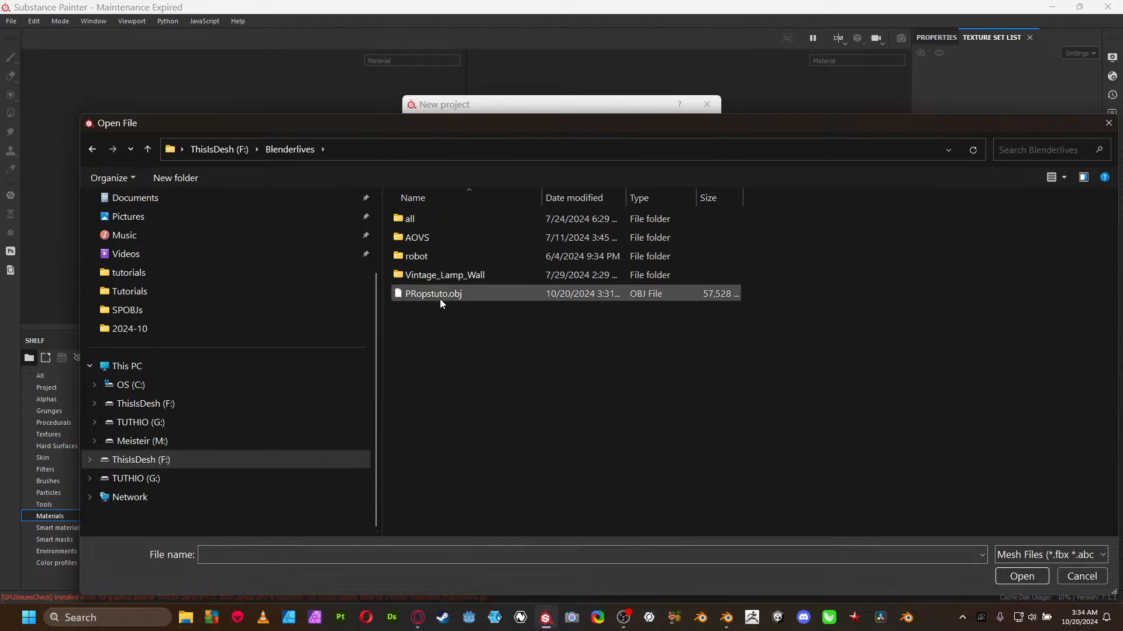
click(440, 294)
drag(742, 198, 810, 198)
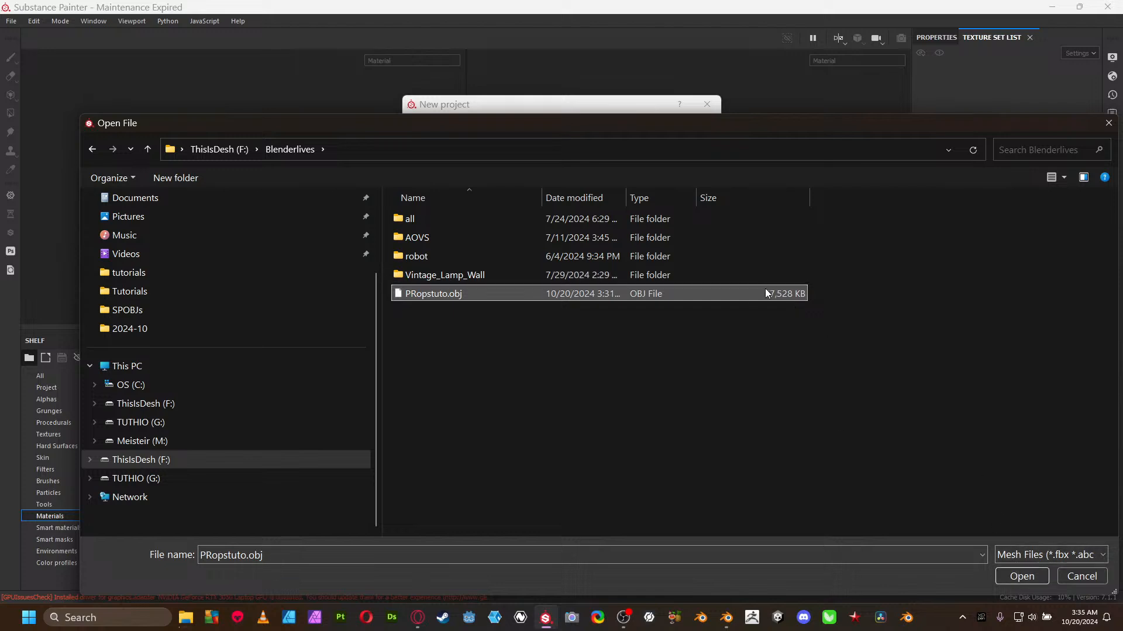
click(1021, 577)
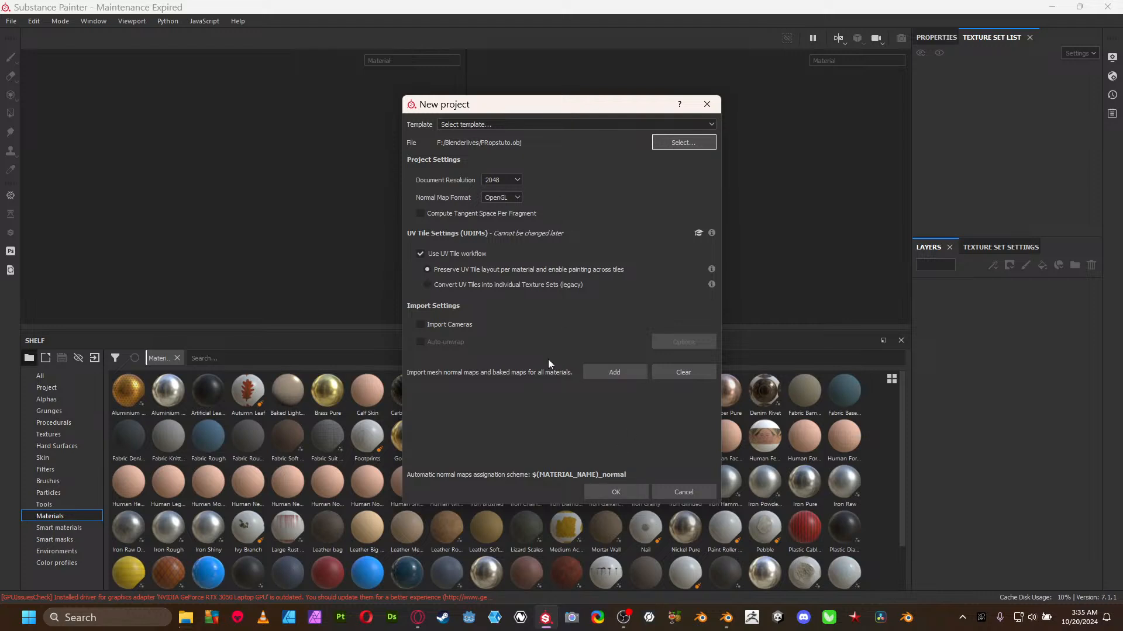
click(622, 493)
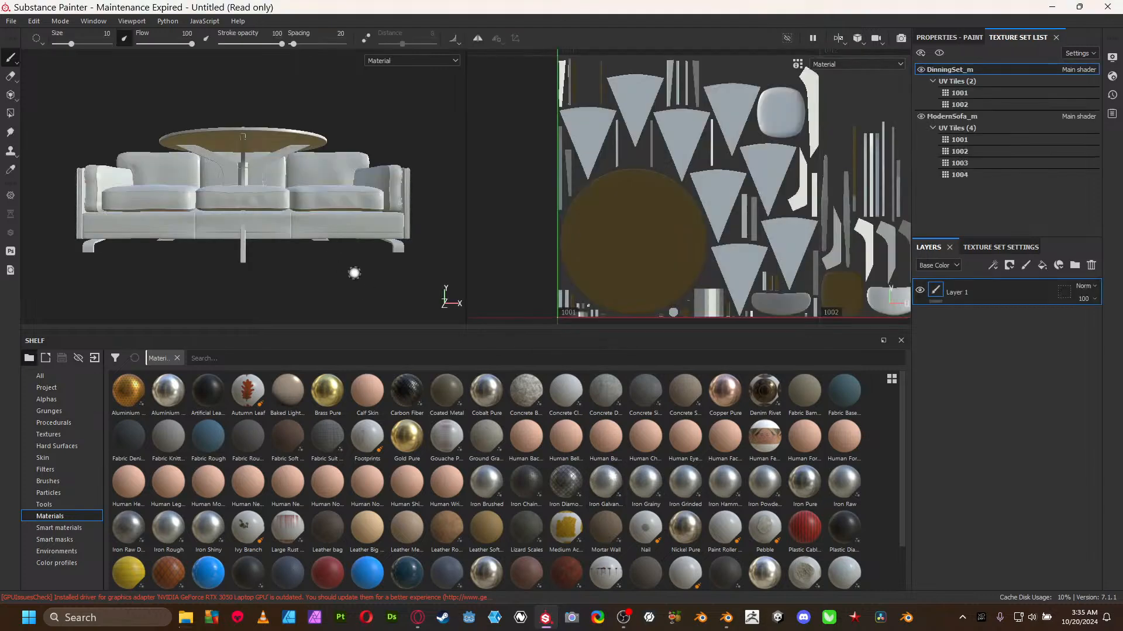
- Enlarge the viewports by shrinking the shelf and examine the imported sofa, table and chair from several angles
drag(438, 329, 438, 465)
mouse_move(199, 228)
alt+mouse_down()
mouse_move(320, 273)
mouse_move(135, 293)
mouse_move(233, 281)
mouse_move(130, 281)
alt+mouse_up()
alt+drag(269, 331, 310, 284)
alt+middle_drag(316, 286, 364, 298)
alt+drag(364, 301, 338, 308)
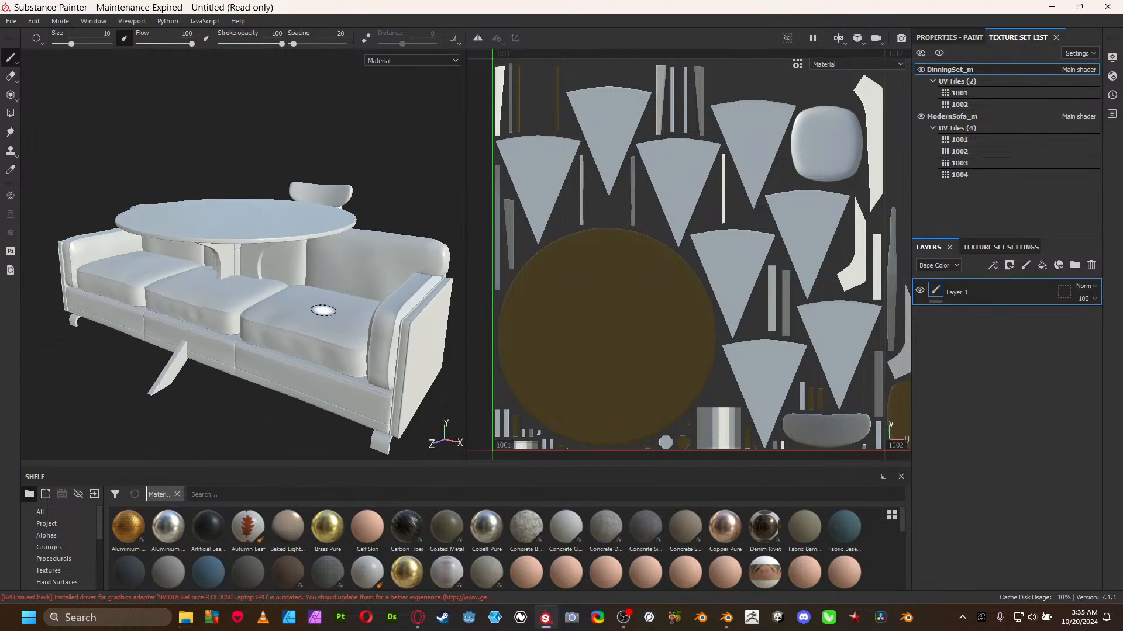
alt+middle_drag(321, 310, 310, 304)
alt+right_drag(310, 303, 258, 263)
alt+middle_drag(296, 240, 277, 243)
alt+drag(276, 243, 303, 270)
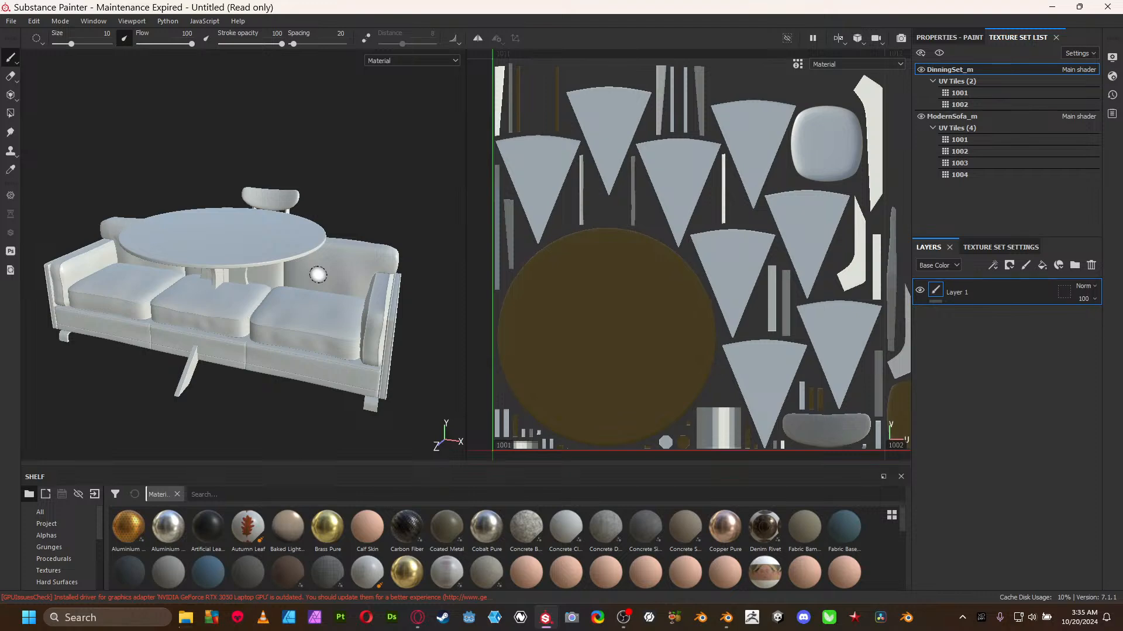
key(alt)
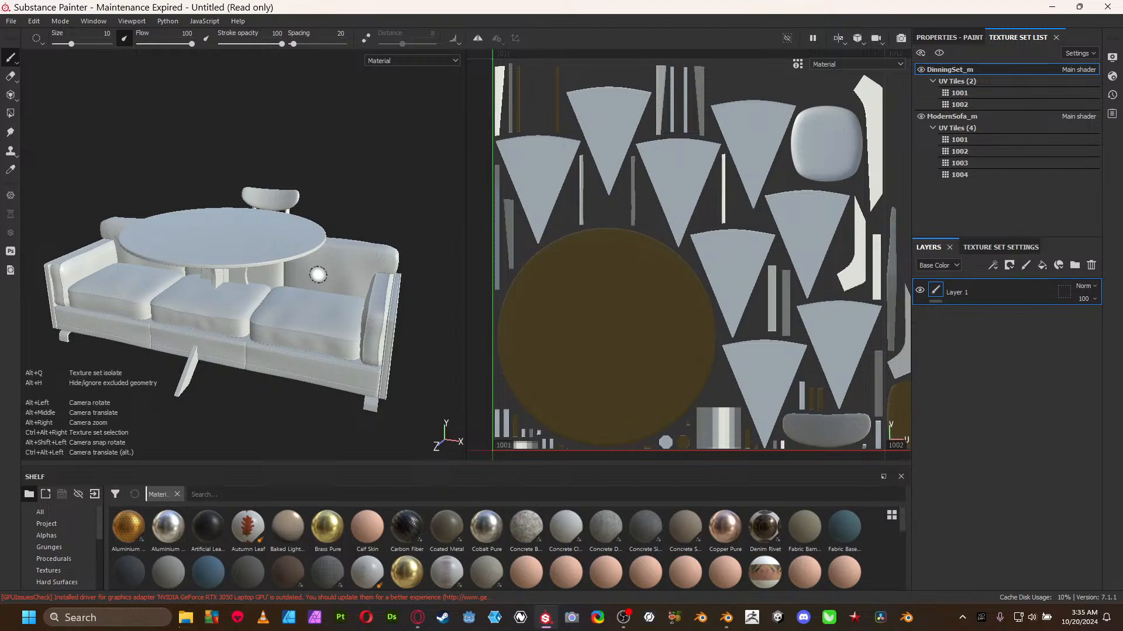
alt+middle_drag(299, 216, 318, 215)
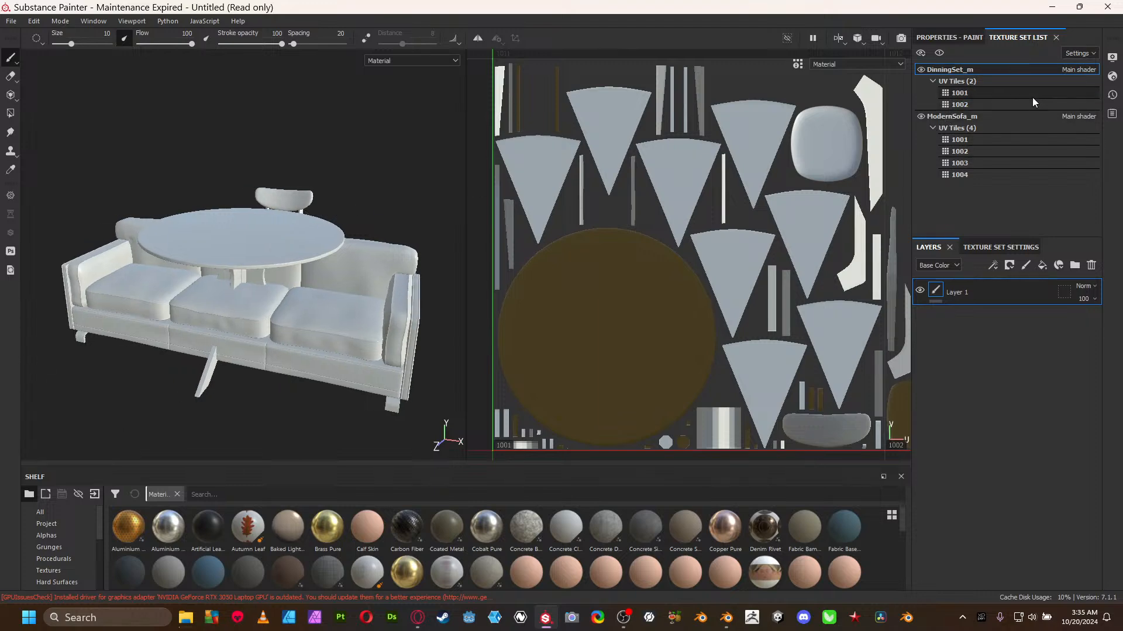
alt+drag(295, 289, 270, 271)
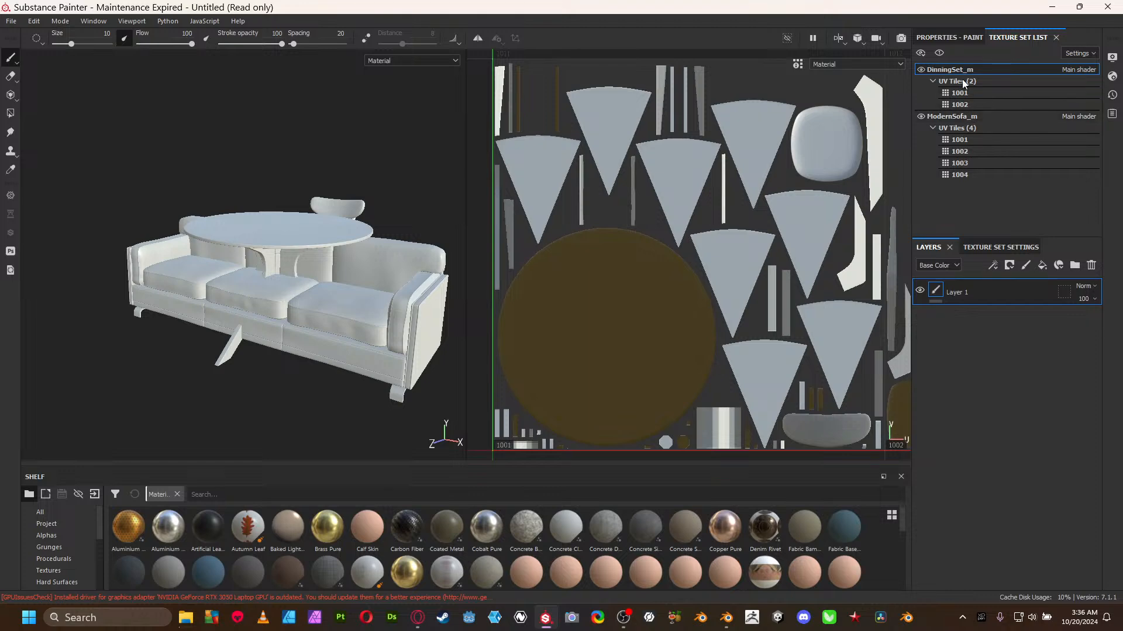
- Select the ModernSofa_m texture set and isolate it so that only the sofa is shown
click(954, 119)
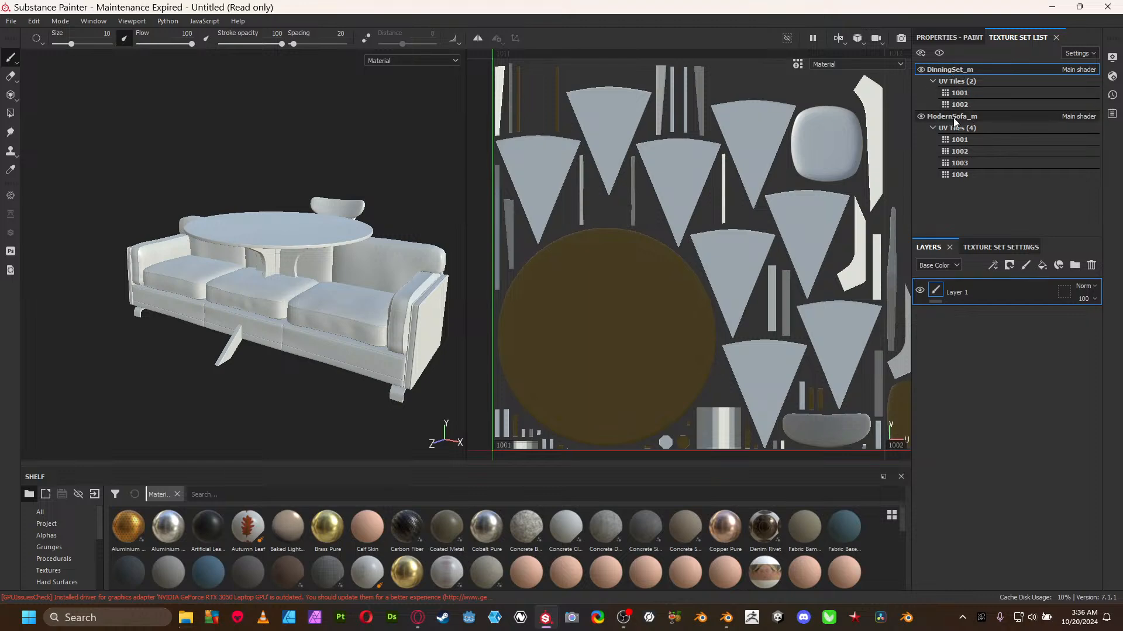
click(939, 53)
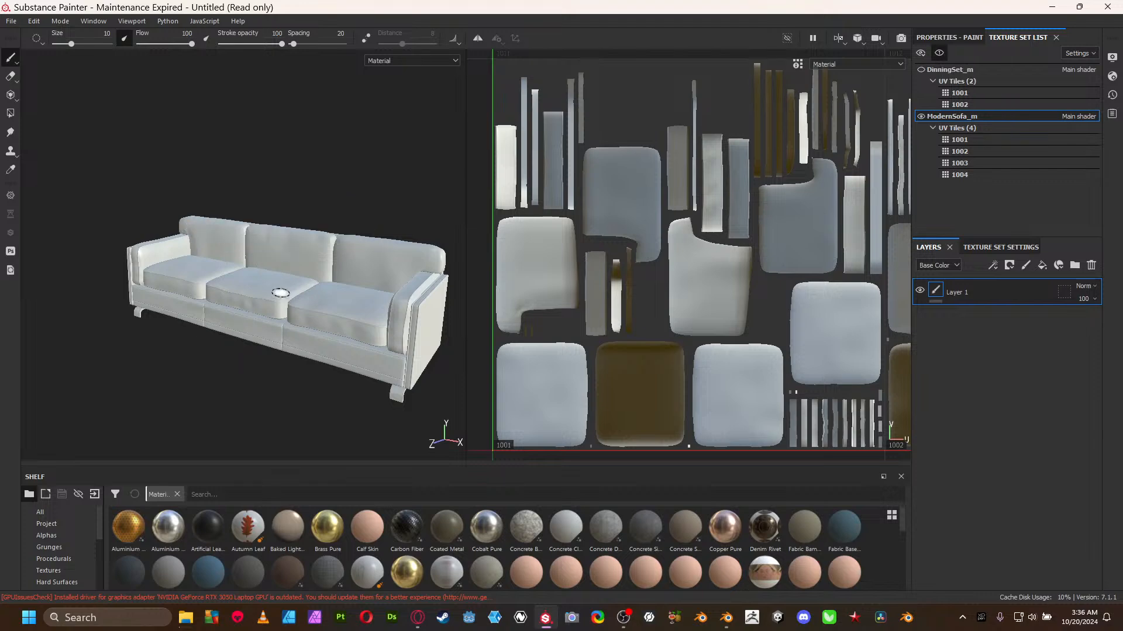
alt+drag(228, 246, 240, 273)
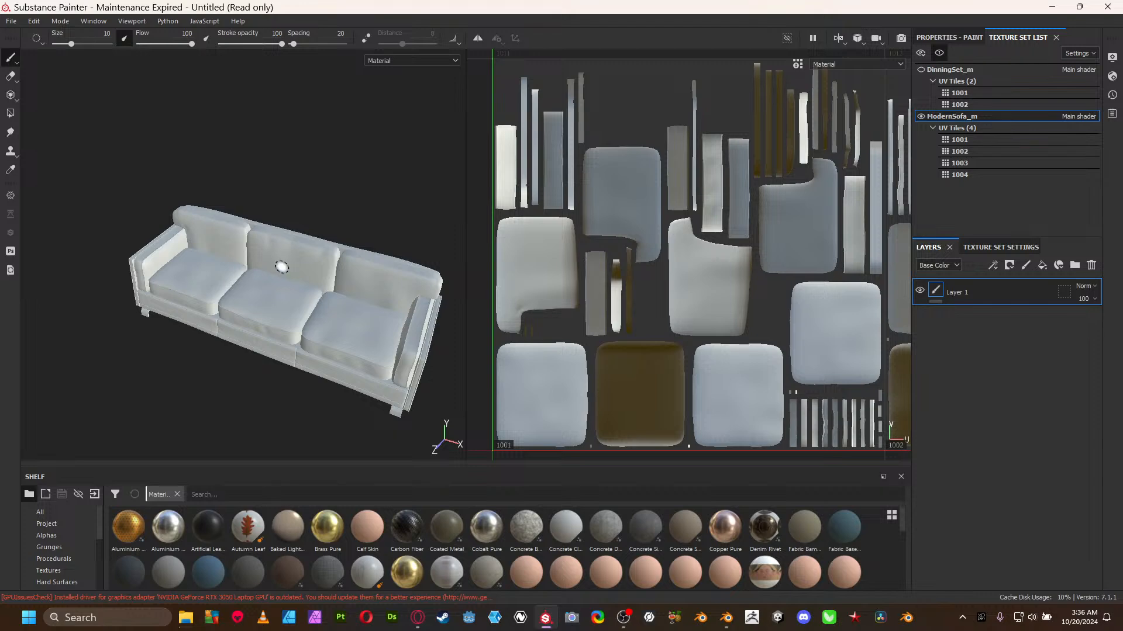
- Switch to the DinningSet_m texture set so only the table and chair are shown, and examine them
alt+drag(295, 257, 283, 226)
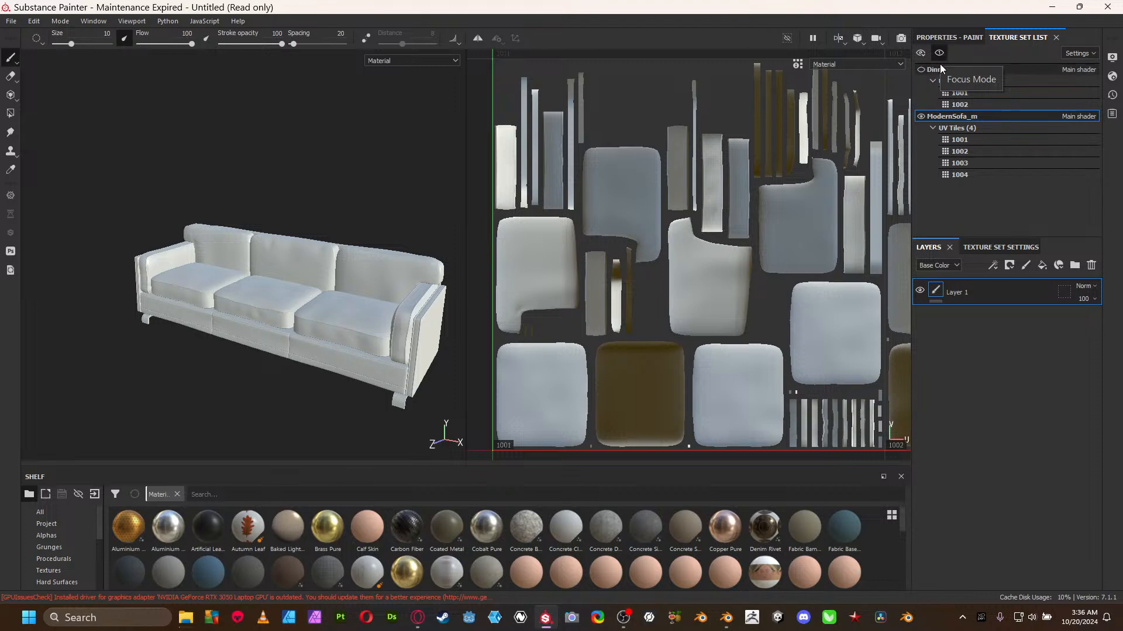
click(939, 65)
alt+drag(333, 224, 306, 219)
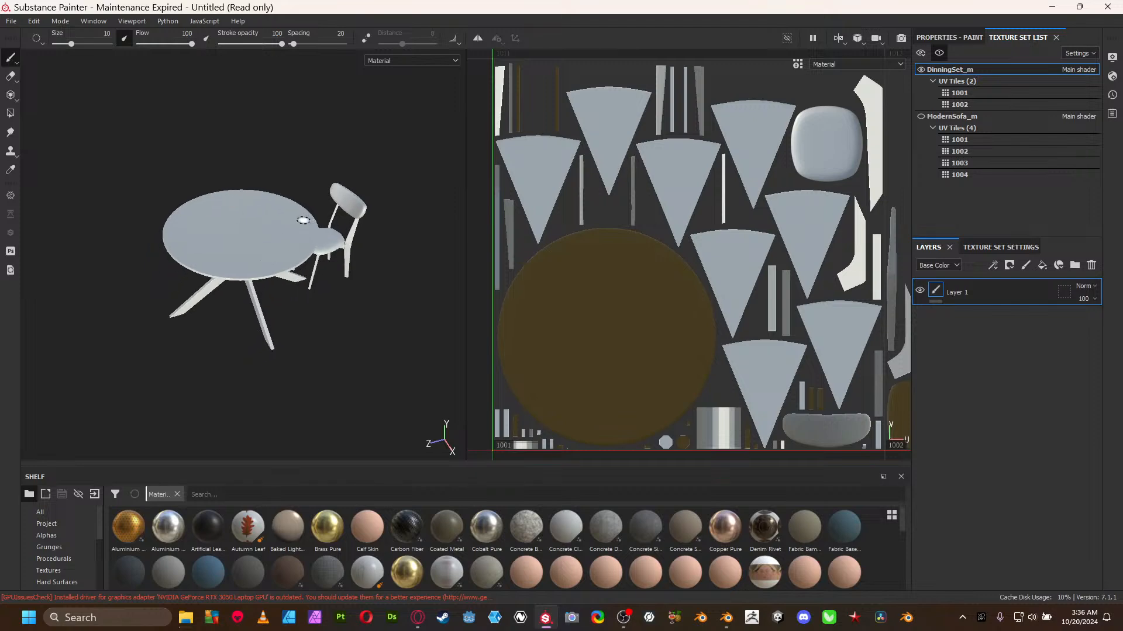
scroll(272, 255, up, 5)
alt+drag(225, 287, 192, 200)
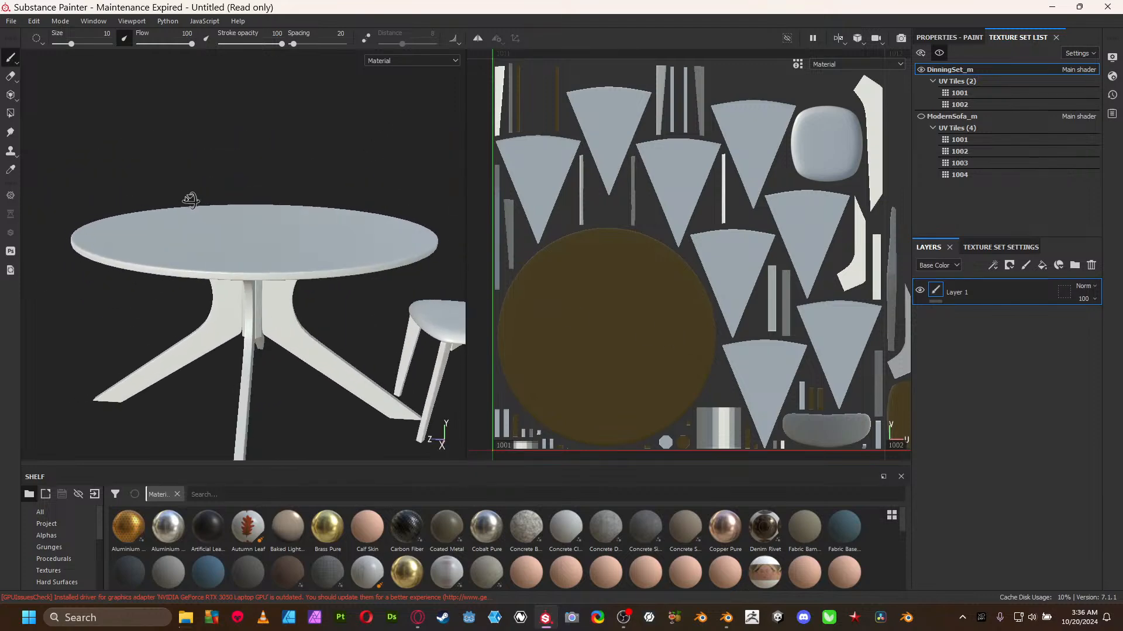
alt+drag(208, 243, 272, 206)
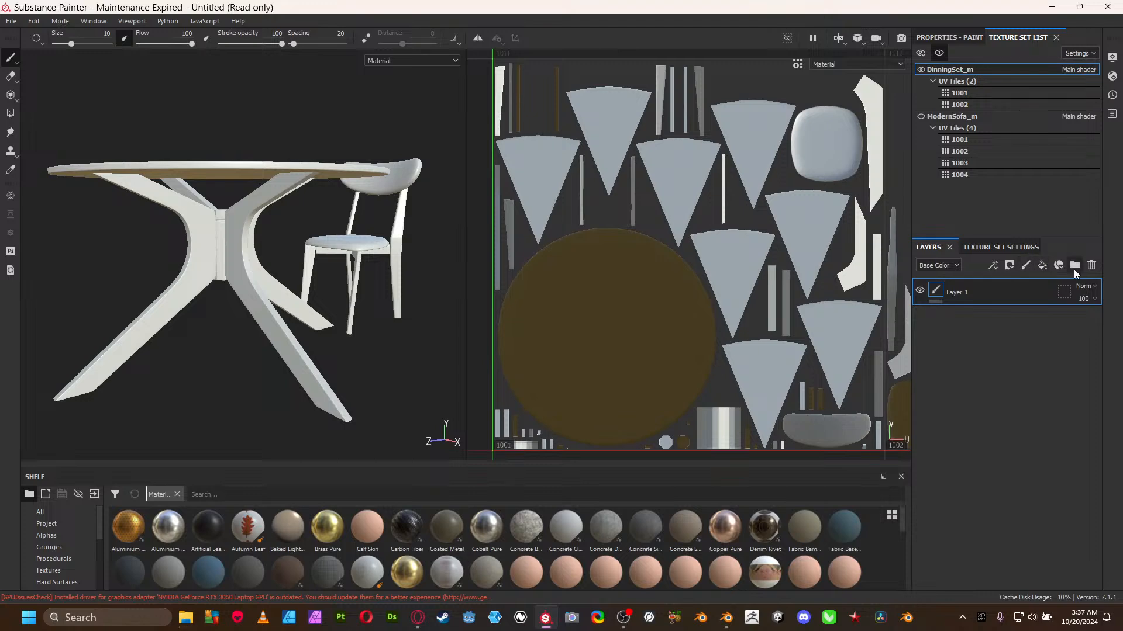
- Replace the default paint layer with a fill layer in both the DinningSet_m and ModernSofa_m texture sets
click(1091, 266)
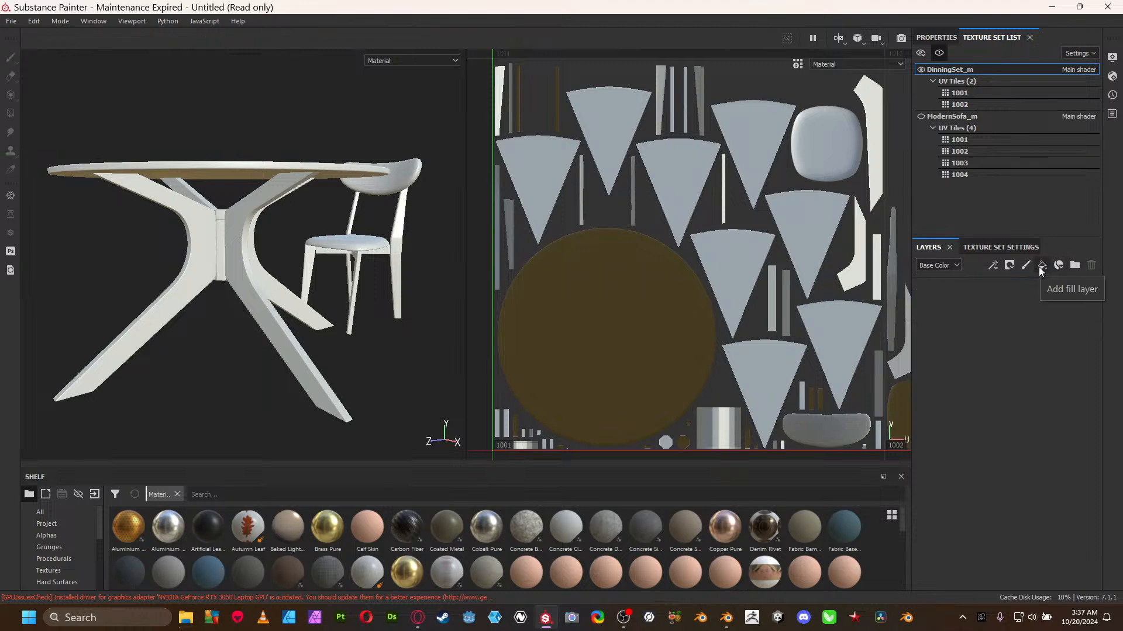
click(1041, 266)
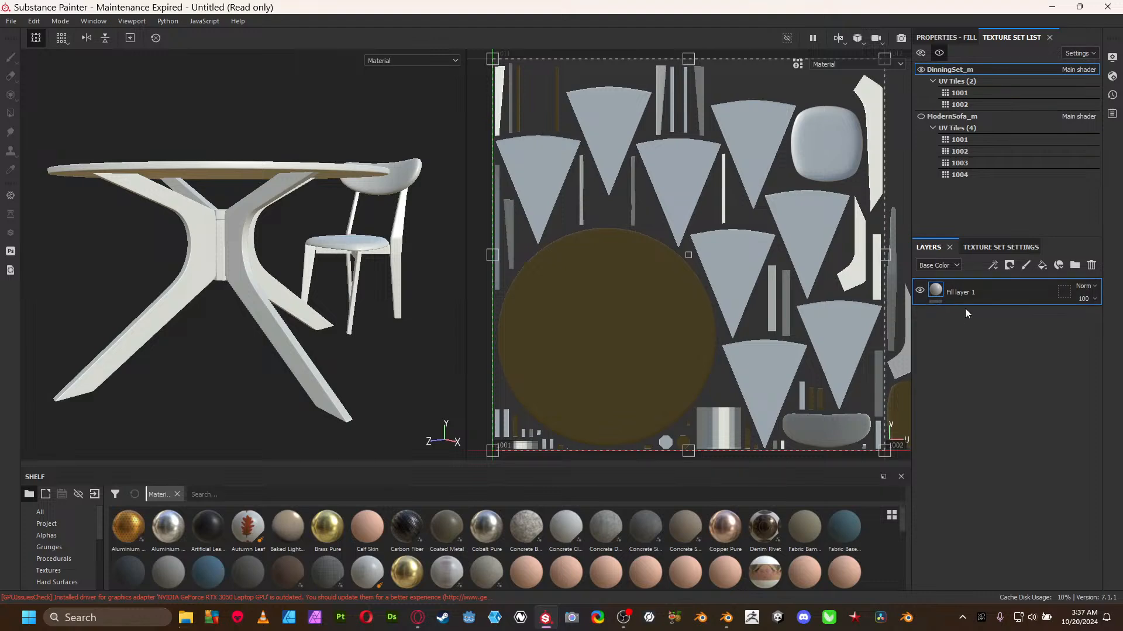
click(949, 116)
click(1092, 267)
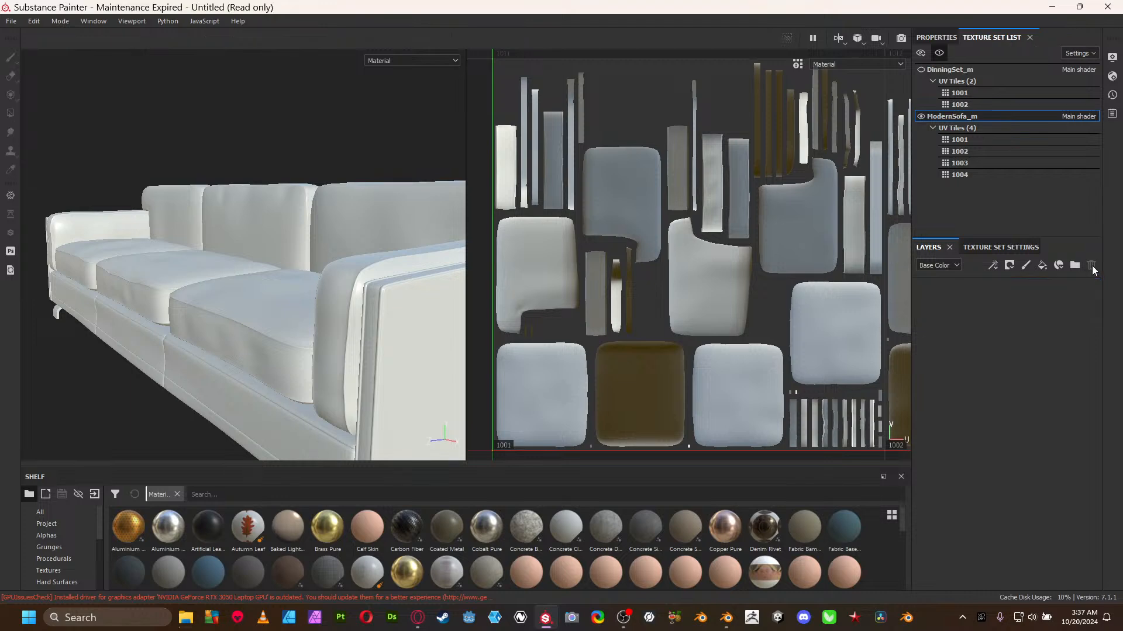
click(1046, 264)
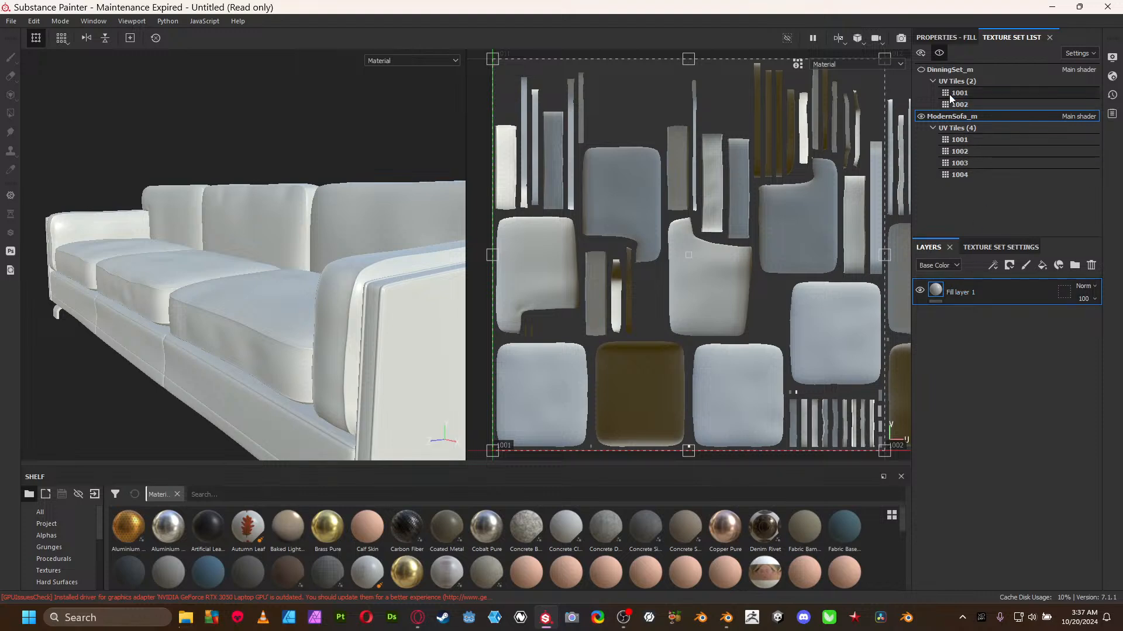
- Rename the fill layer of the DinningSet_m texture set as Base
click(943, 71)
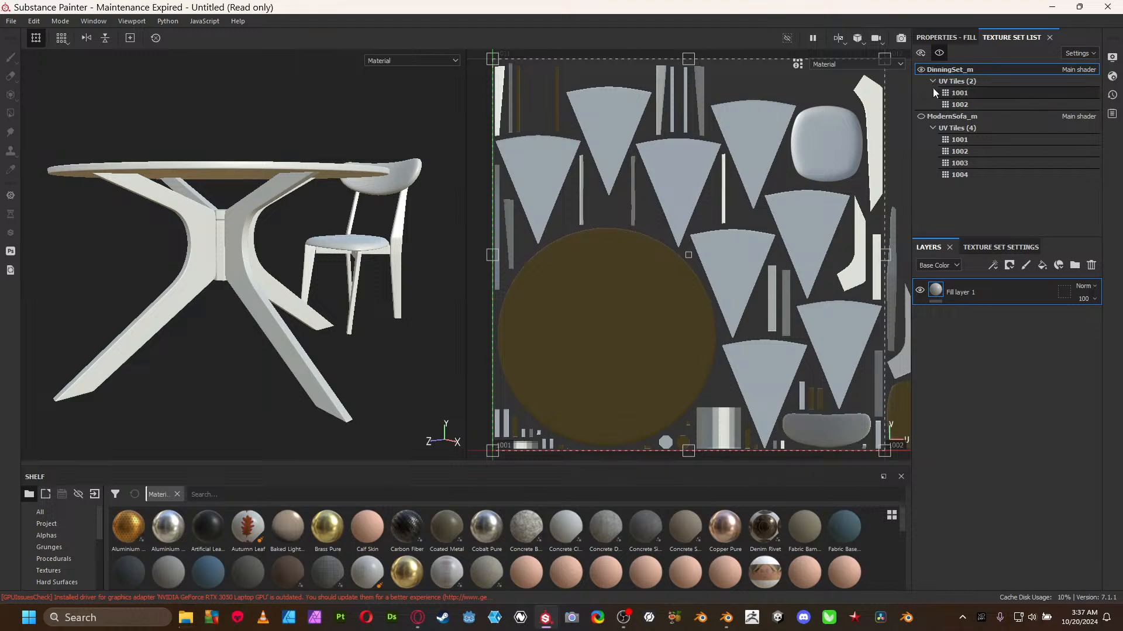
double_click(966, 292)
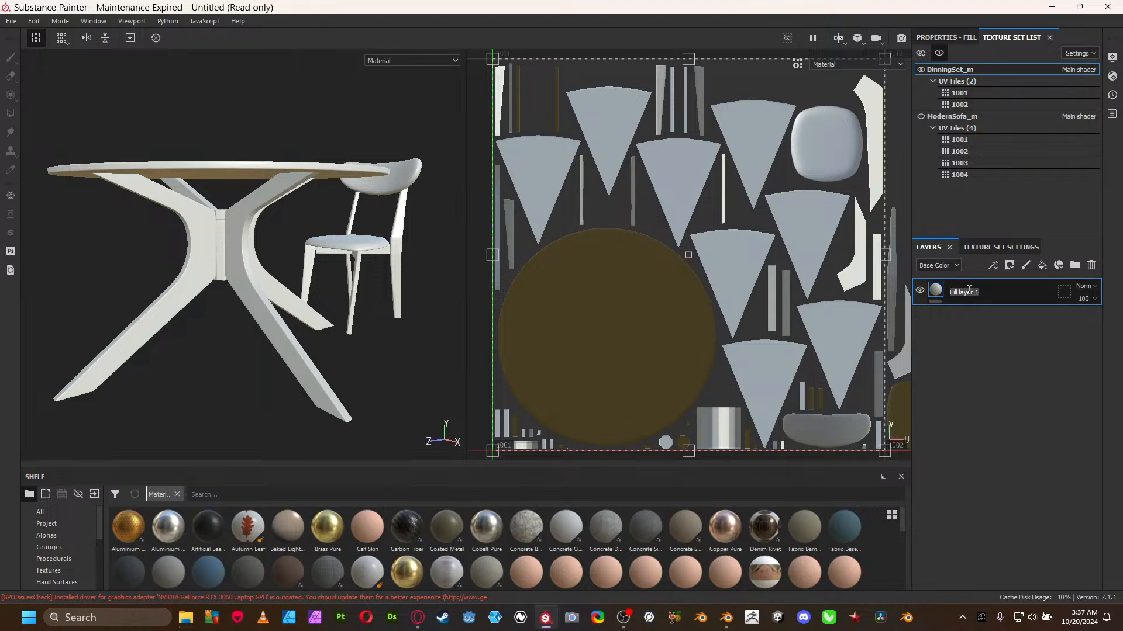
text(Base)
key(Return)
- Examine the dining table and chair from several angles, including the undersides and legs
alt+drag(348, 228, 360, 203)
alt+middle_drag(360, 202, 363, 252)
mouse_move(376, 250)
alt+mouse_down()
mouse_move(190, 253)
mouse_move(360, 252)
alt+mouse_up()
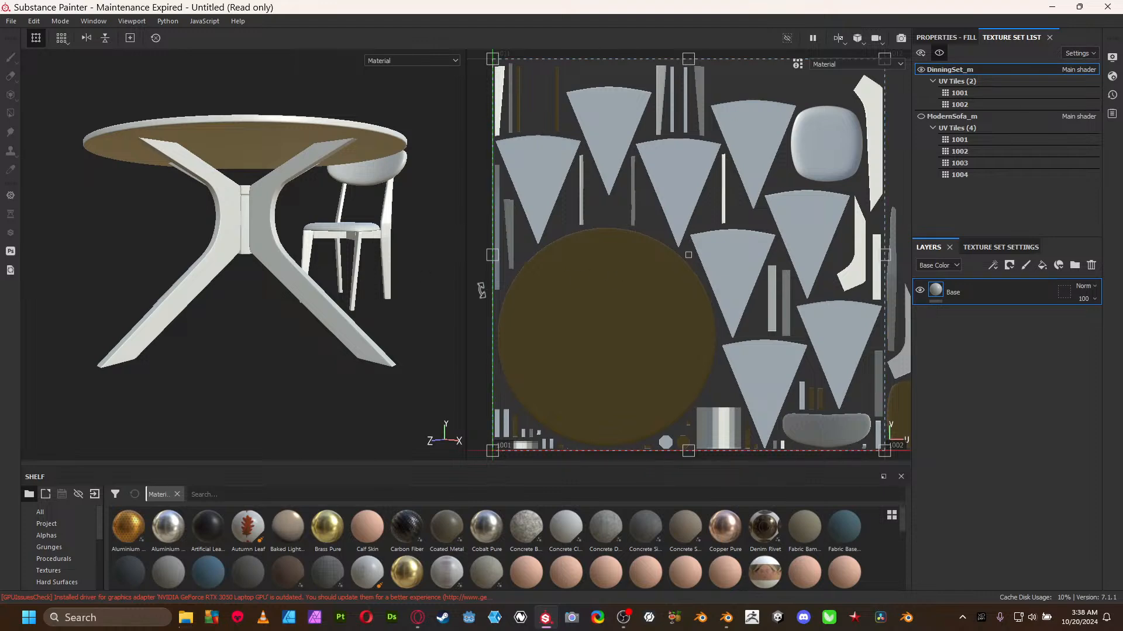
alt+drag(213, 106, 310, 285)
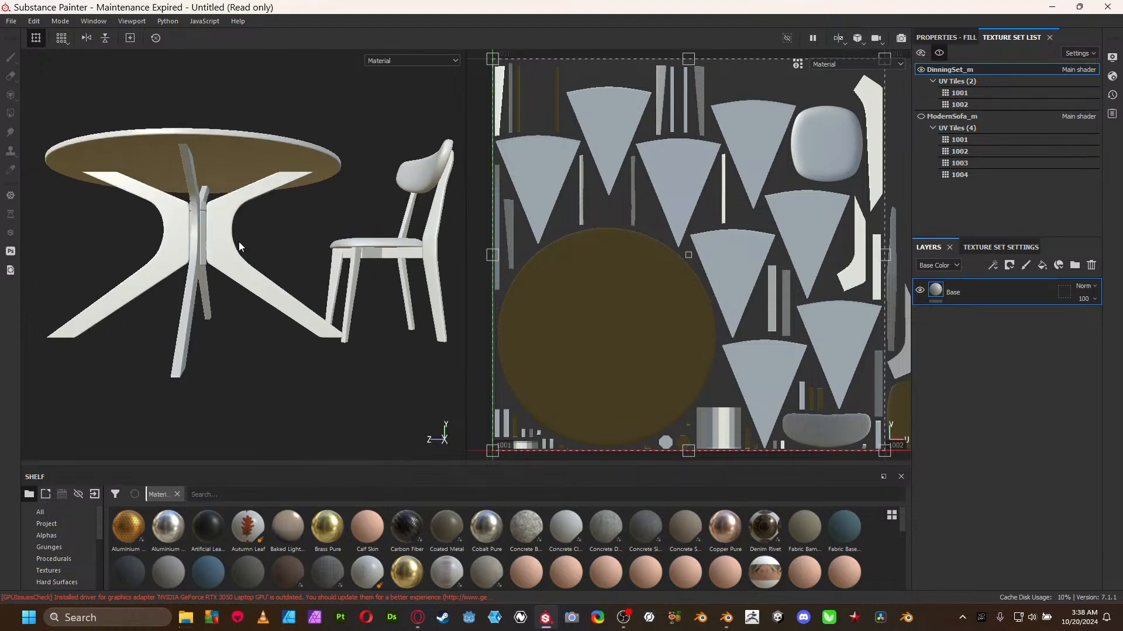
alt+drag(210, 260, 212, 237)
alt+drag(403, 276, 330, 263)
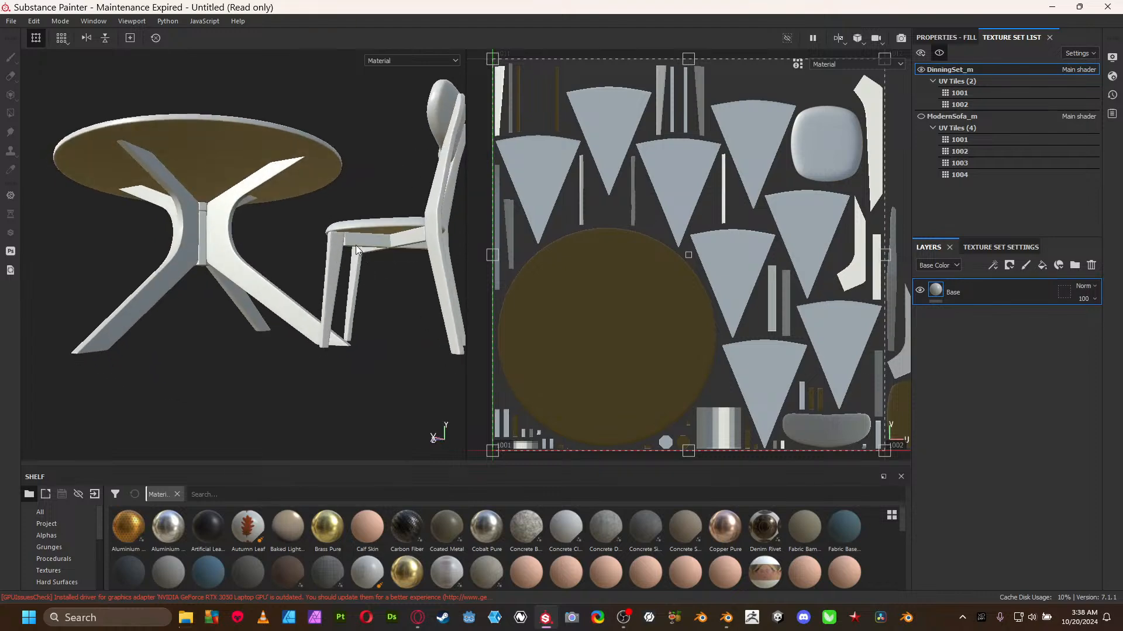
alt+drag(425, 202, 315, 229)
alt+drag(221, 316, 461, 289)
alt+right_drag(335, 316, 253, 299)
alt+drag(296, 265, 403, 231)
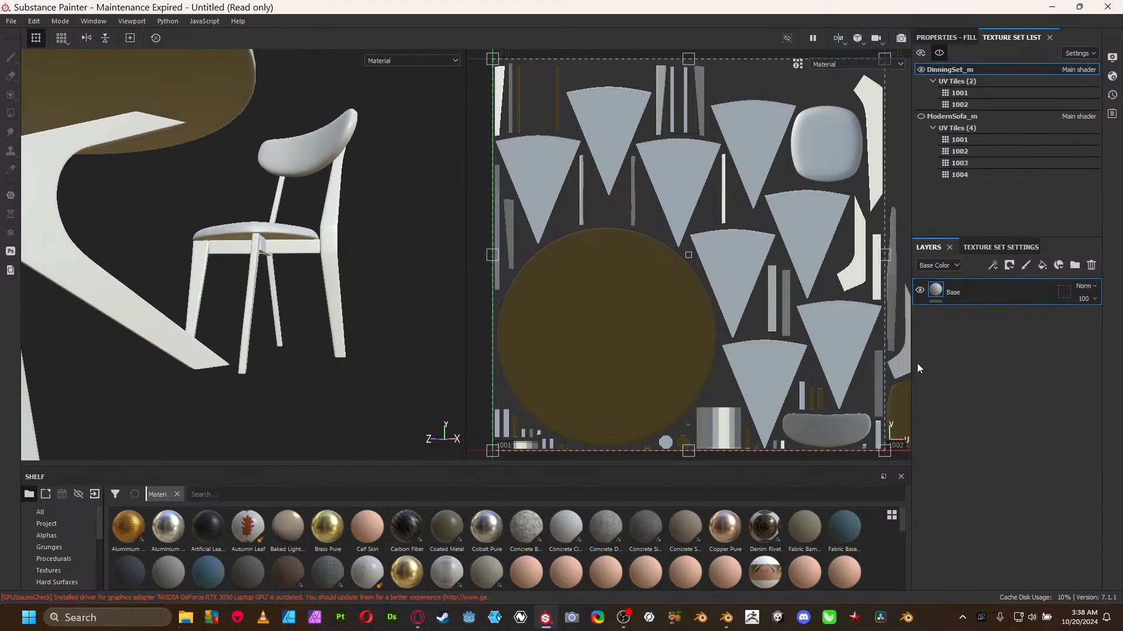
alt+right_drag(320, 286, 76, 186)
alt+middle_drag(201, 149, 301, 181)
alt+drag(301, 181, 317, 204)
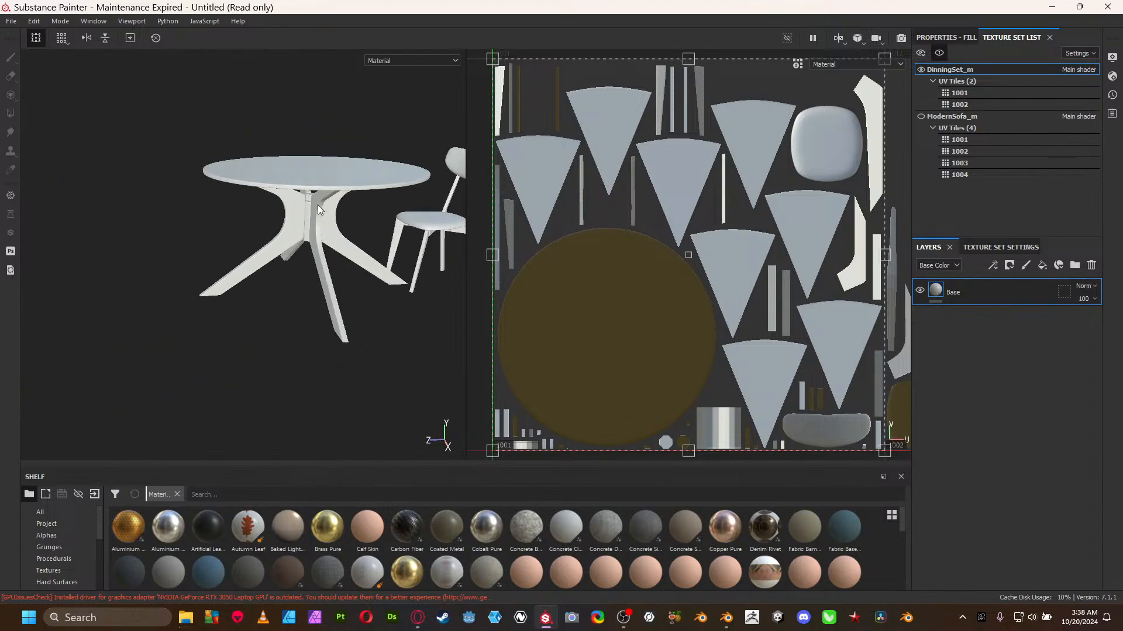
alt+middle_drag(317, 205, 196, 241)
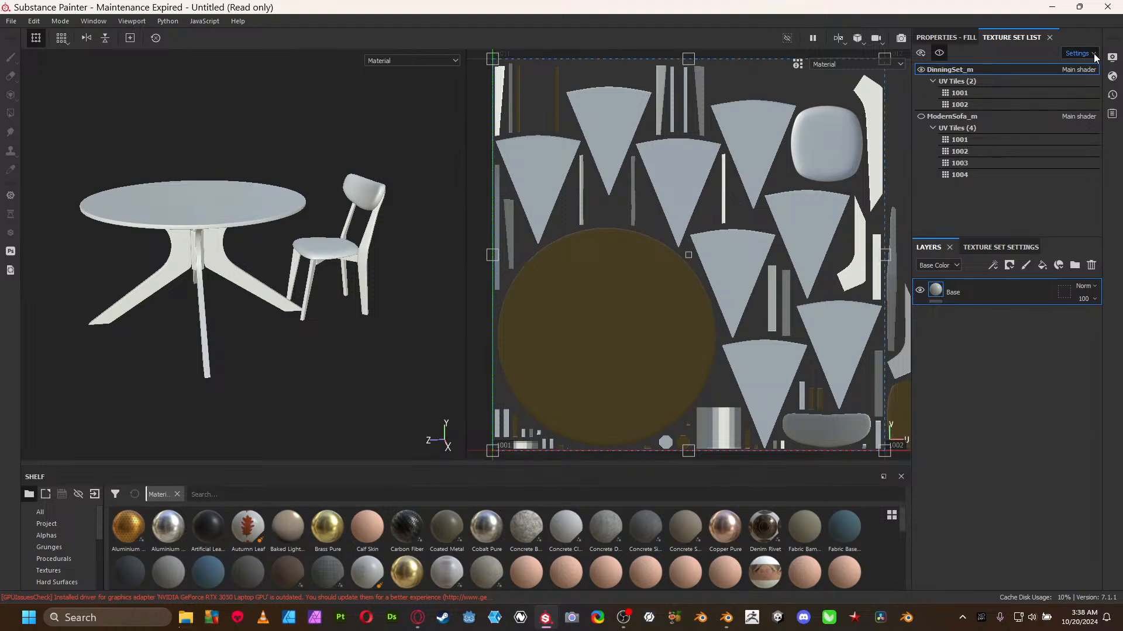
- Review the available shaders and choose pbr-metal-rough for the main shader
click(1112, 77)
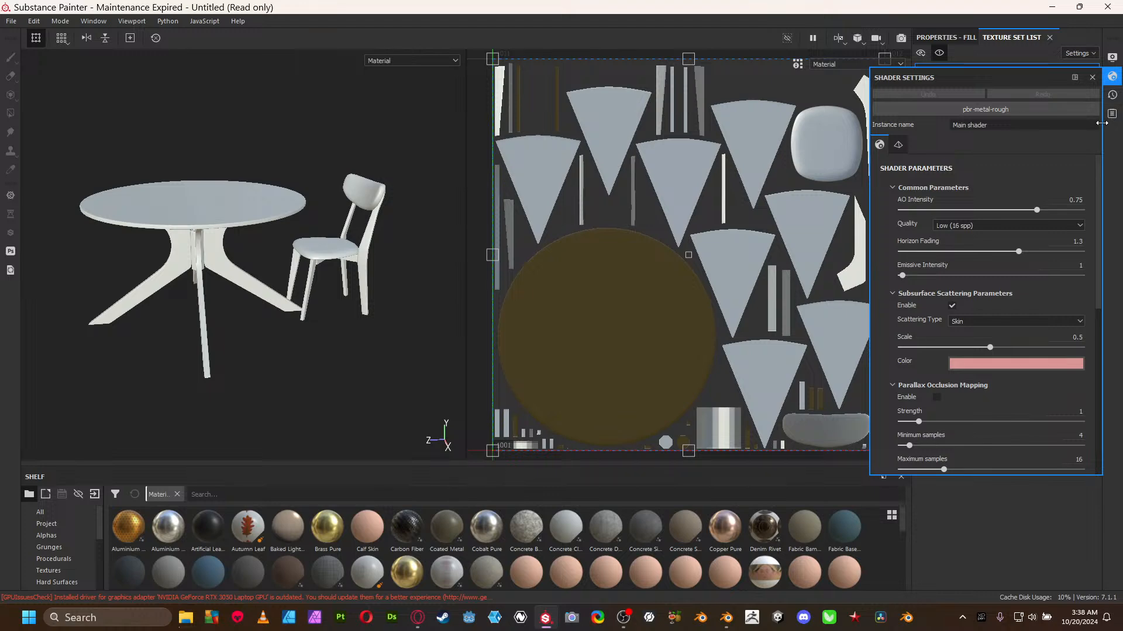
click(991, 111)
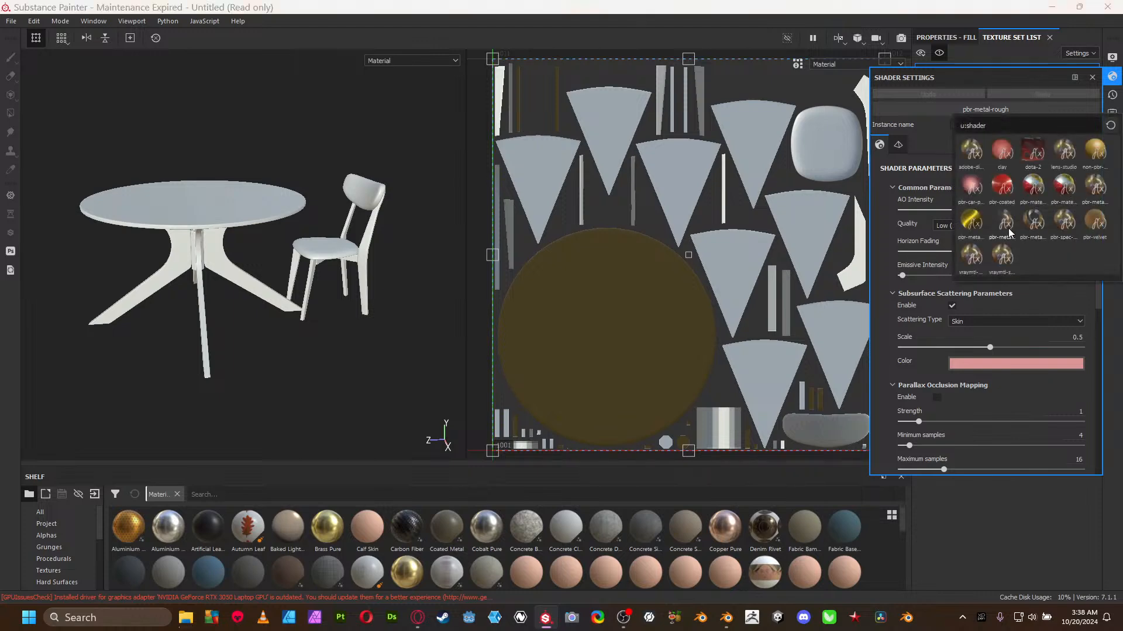
mouse_move(1008, 226)
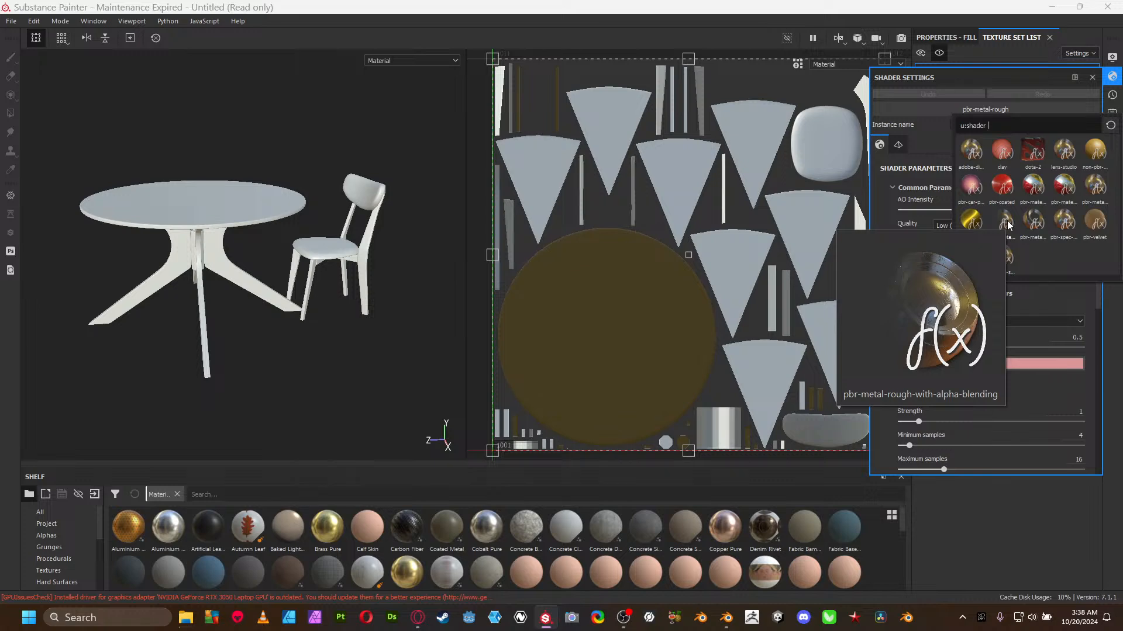
mouse_move(1053, 206)
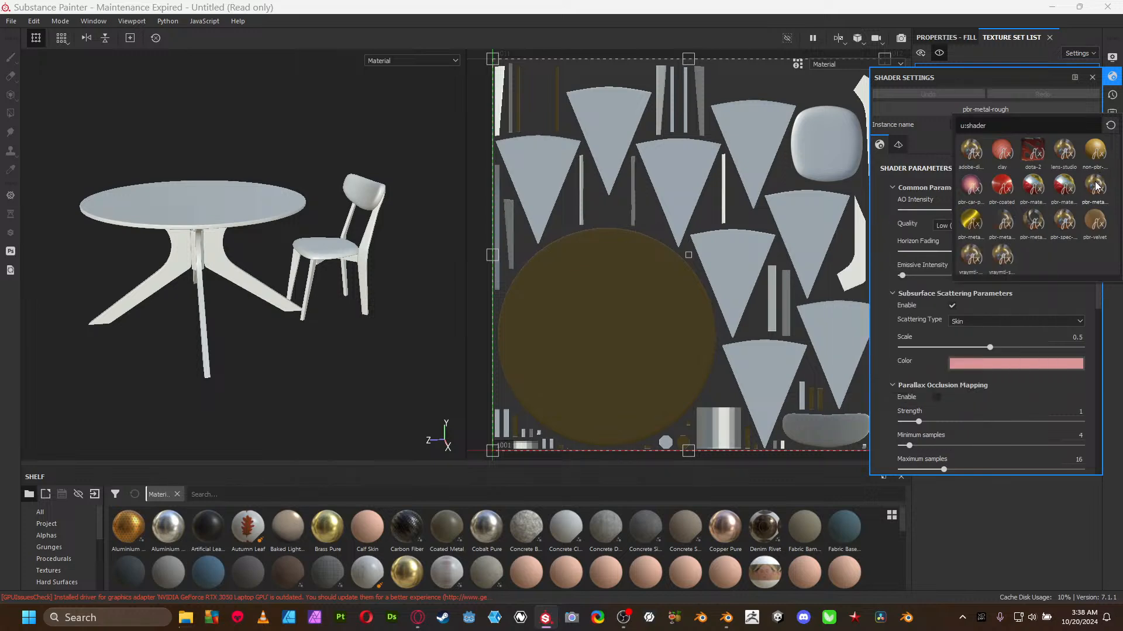
mouse_move(1095, 186)
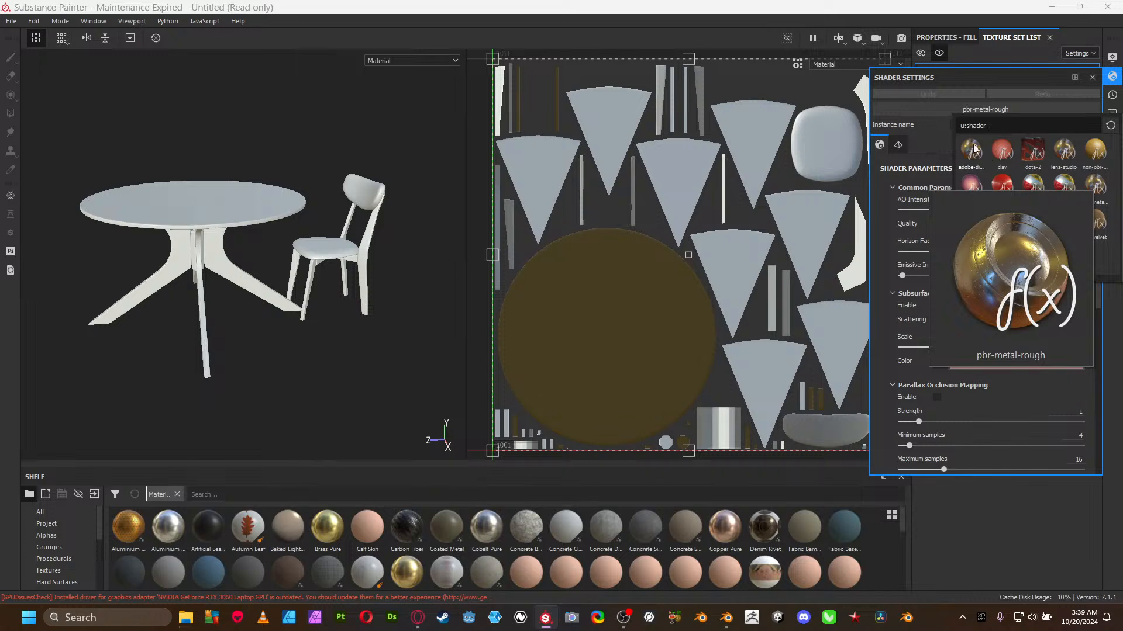
mouse_move(1033, 155)
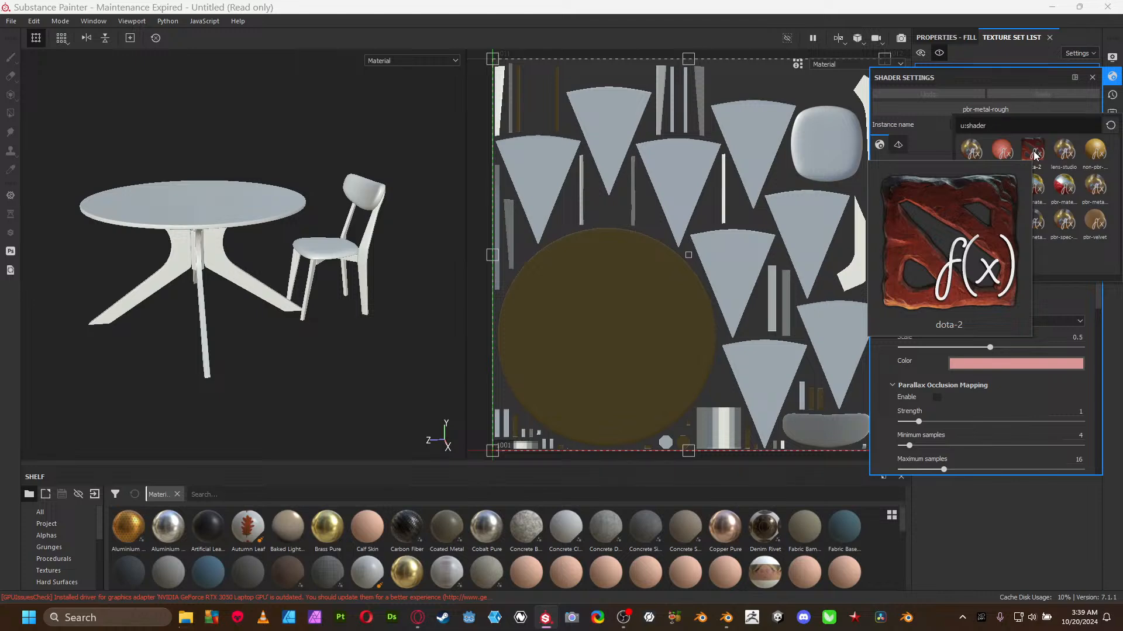
click(1096, 188)
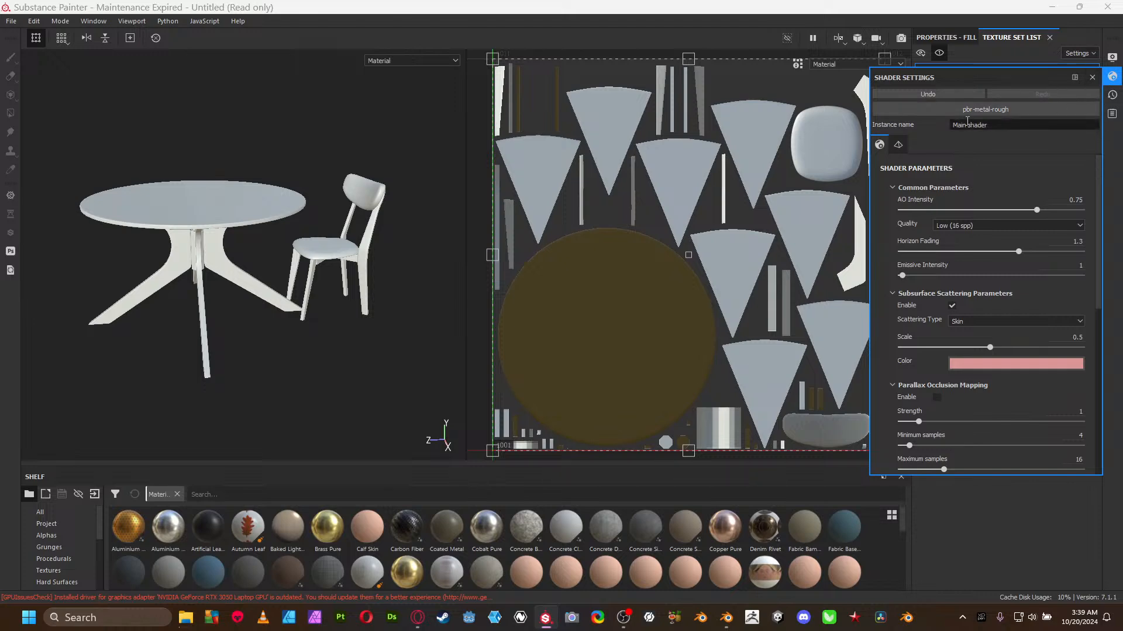
click(1112, 77)
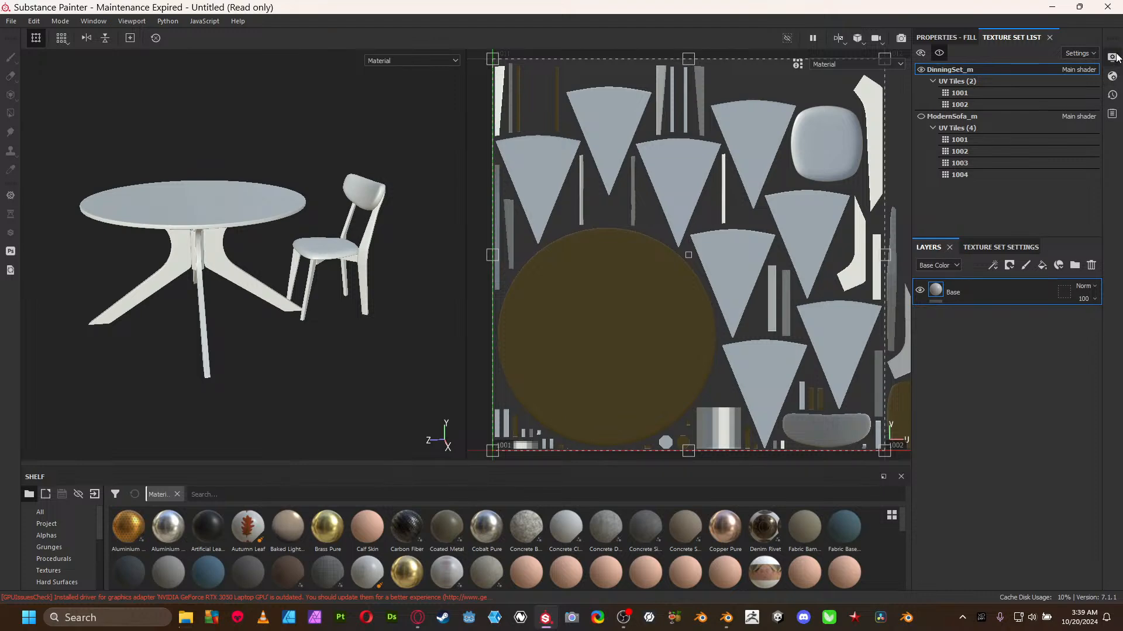
- Set the environment map to blue_photo_studio_4k_BW and rotate the environment lighting around the table and chair
click(1113, 57)
click(989, 156)
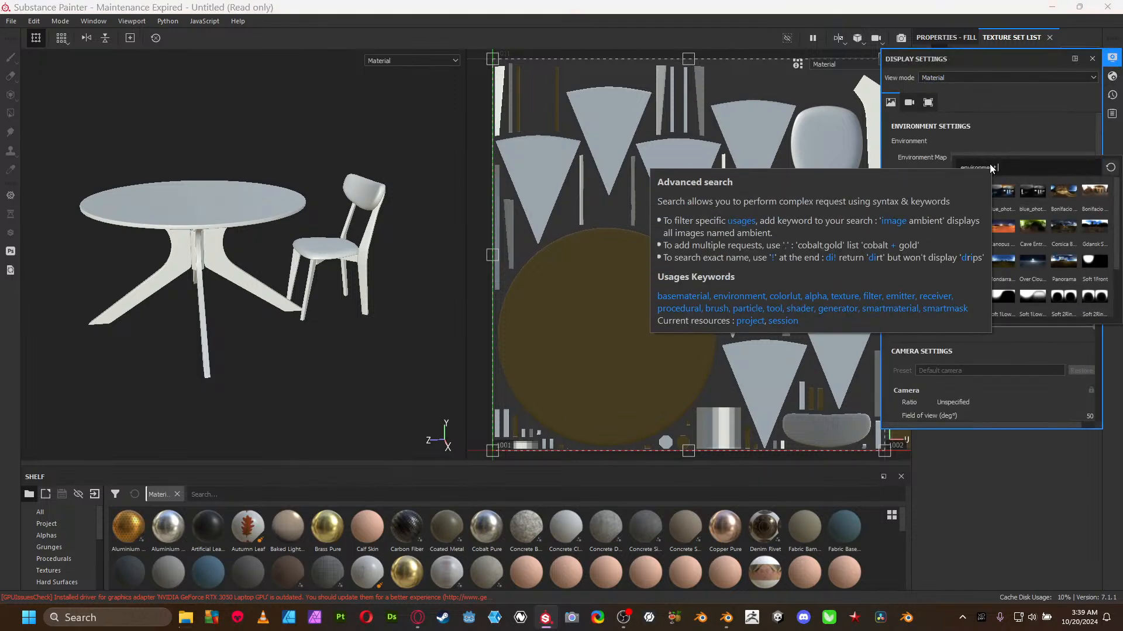
alt+drag(184, 226, 278, 239)
mouse_move(296, 273)
shift+right_down()
mouse_move(356, 275)
mouse_move(297, 280)
mouse_move(305, 285)
shift+right_up()
click(994, 156)
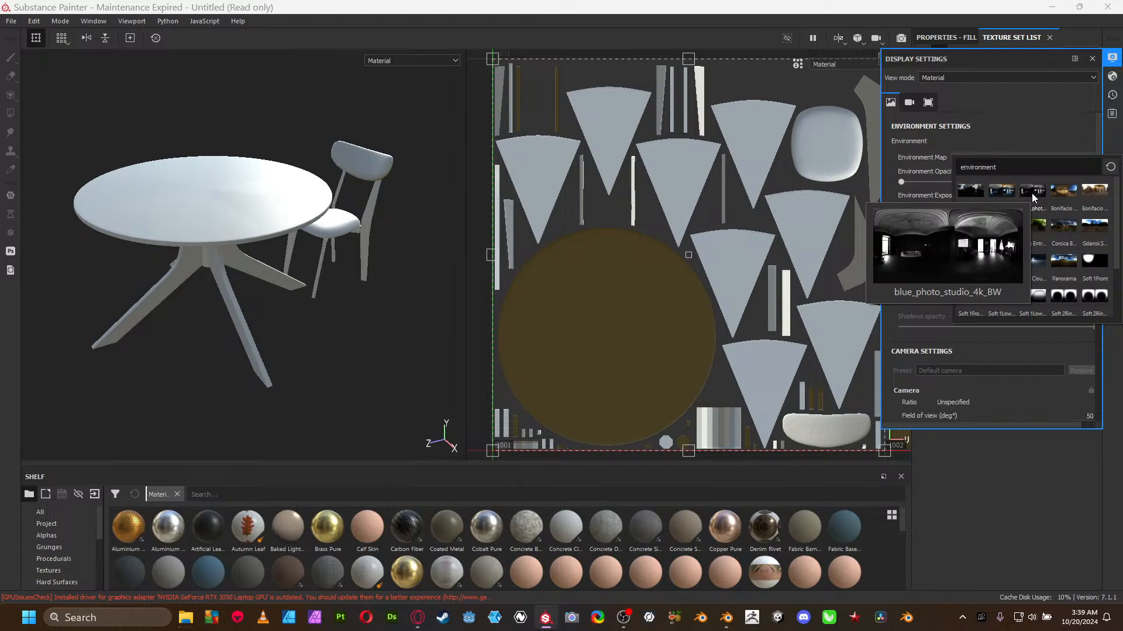
click(1032, 194)
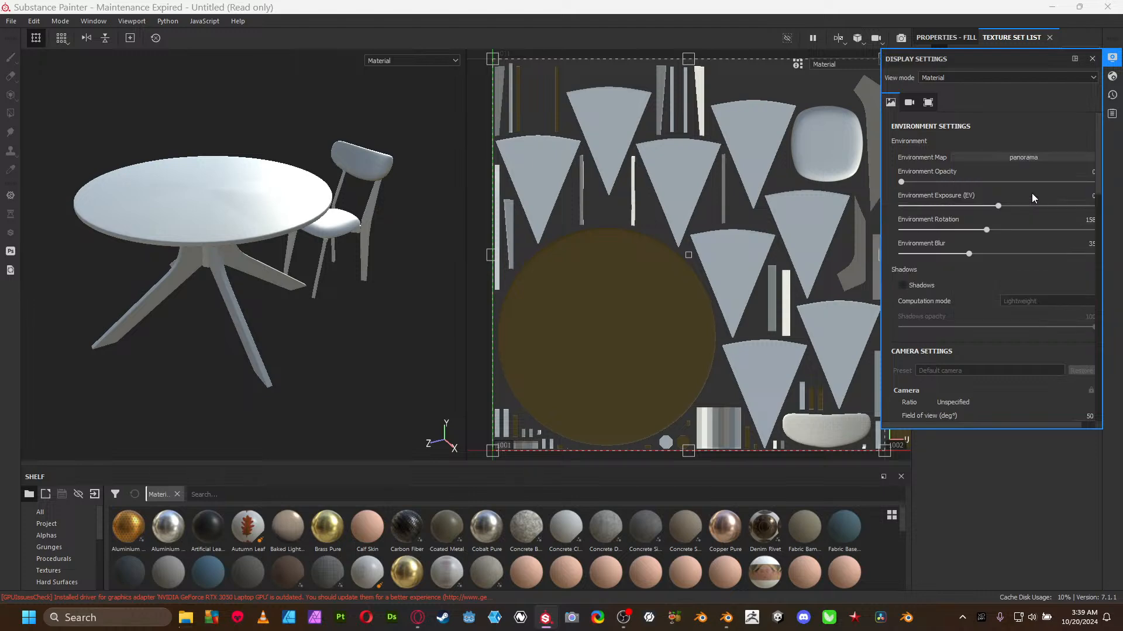
shift+right_drag(330, 285, 294, 274)
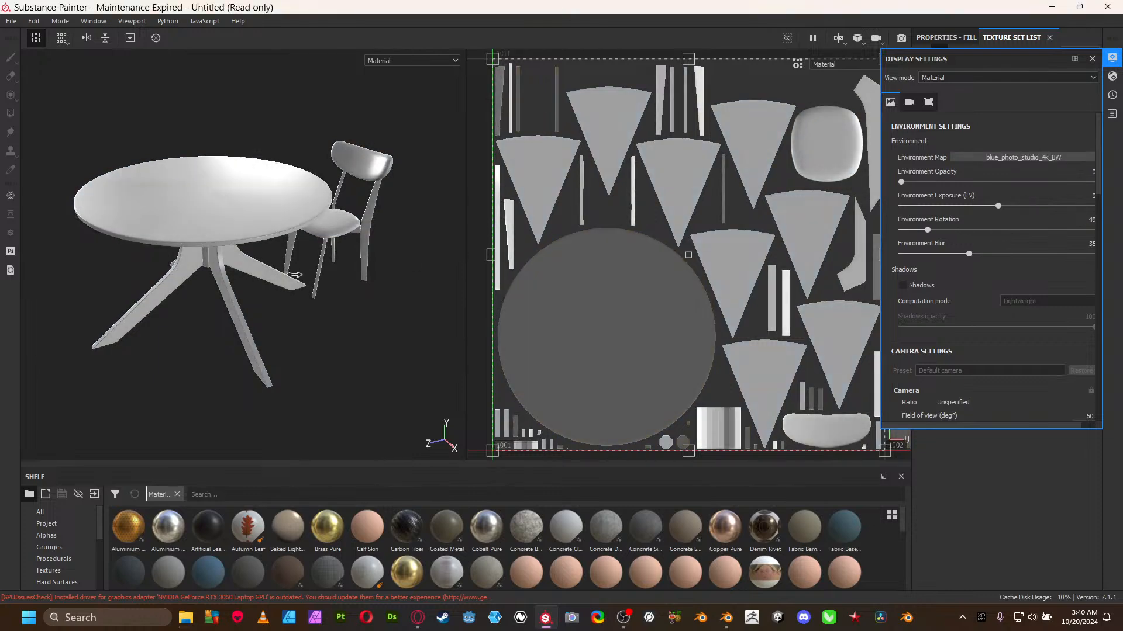
alt+drag(295, 286, 265, 305)
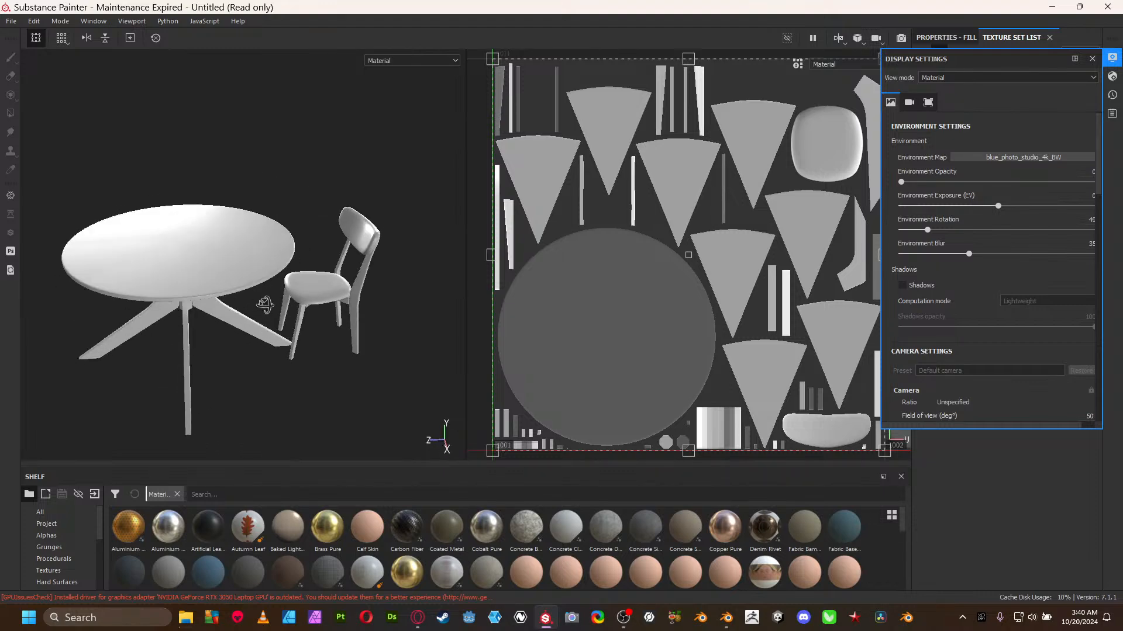
click(1109, 61)
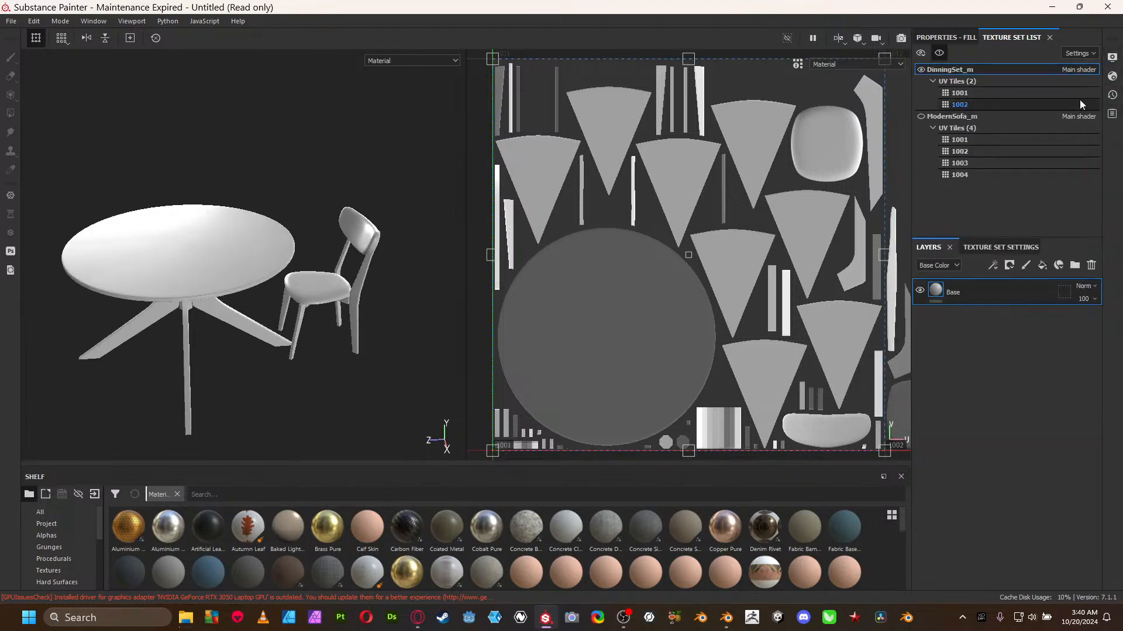
- Add a second fill layer above Base in the DinningSet_m texture set and name it C
click(1042, 266)
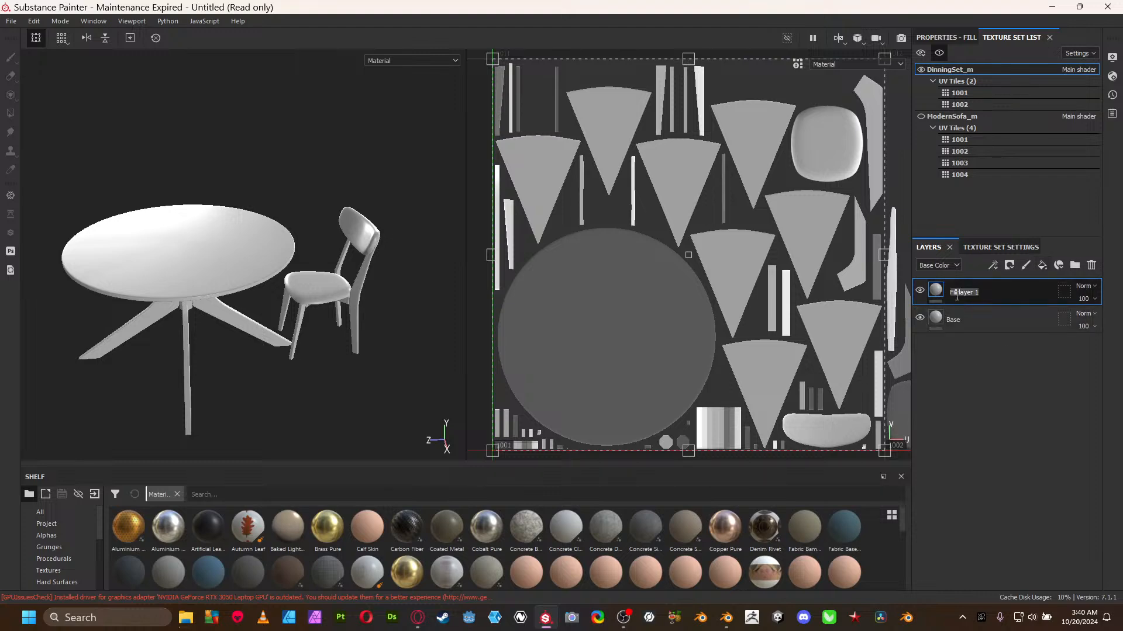
text(Ch)
key(BackSpace)
key(Return)
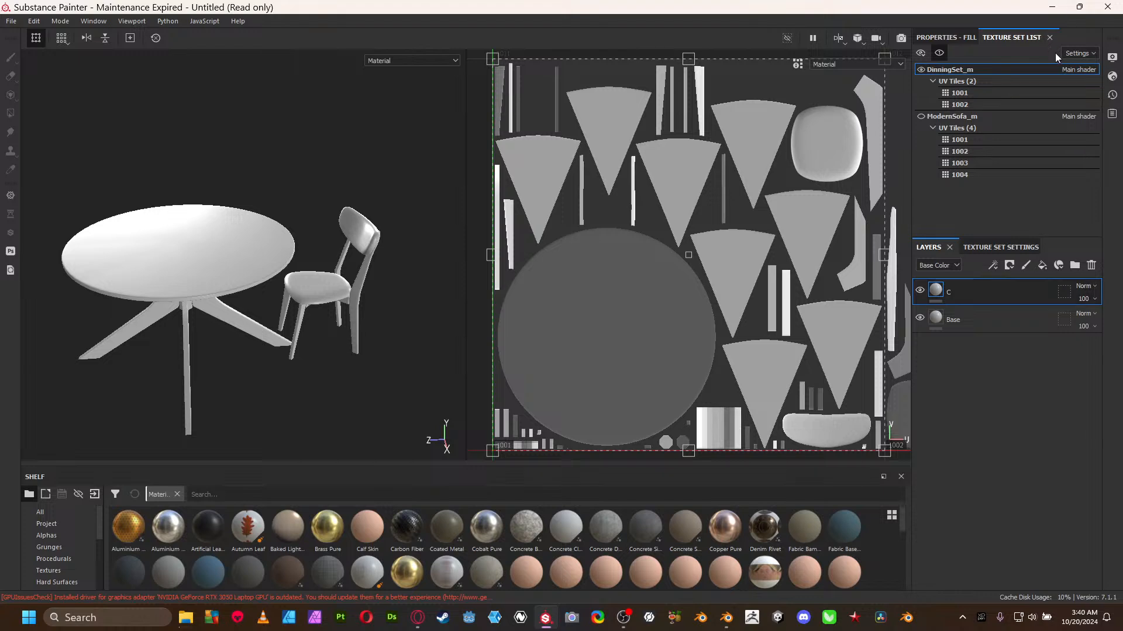
- Enlarge the fill properties area and limit layer C to color by disabling its metal, rough, nrm and height channels
click(953, 38)
drag(978, 236, 978, 393)
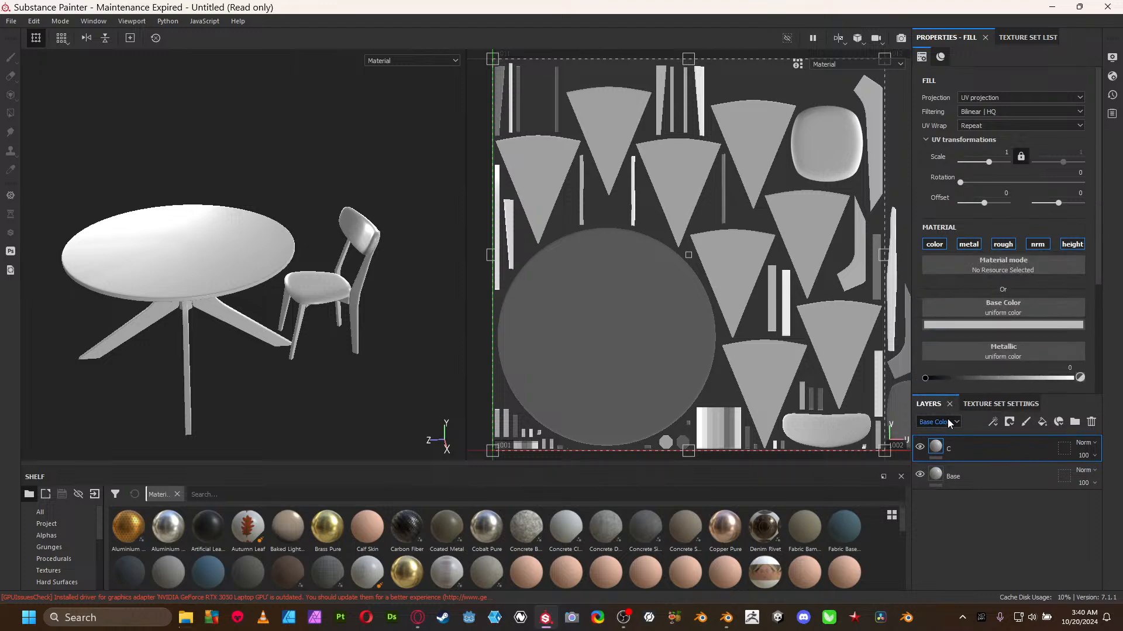
click(969, 244)
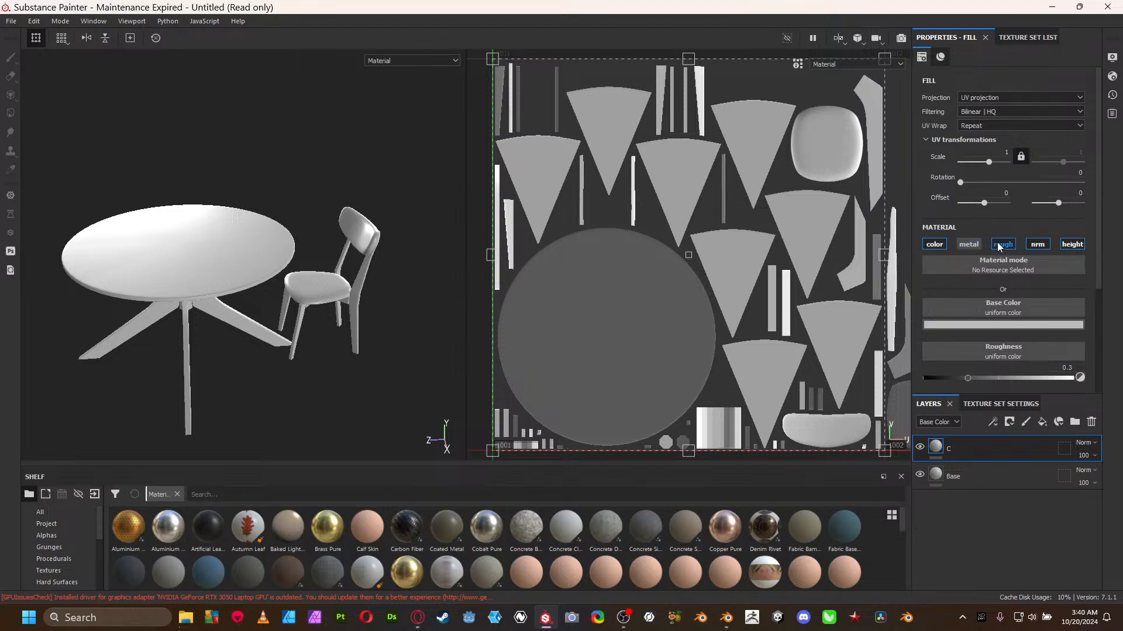
click(1003, 244)
click(1035, 246)
click(1071, 244)
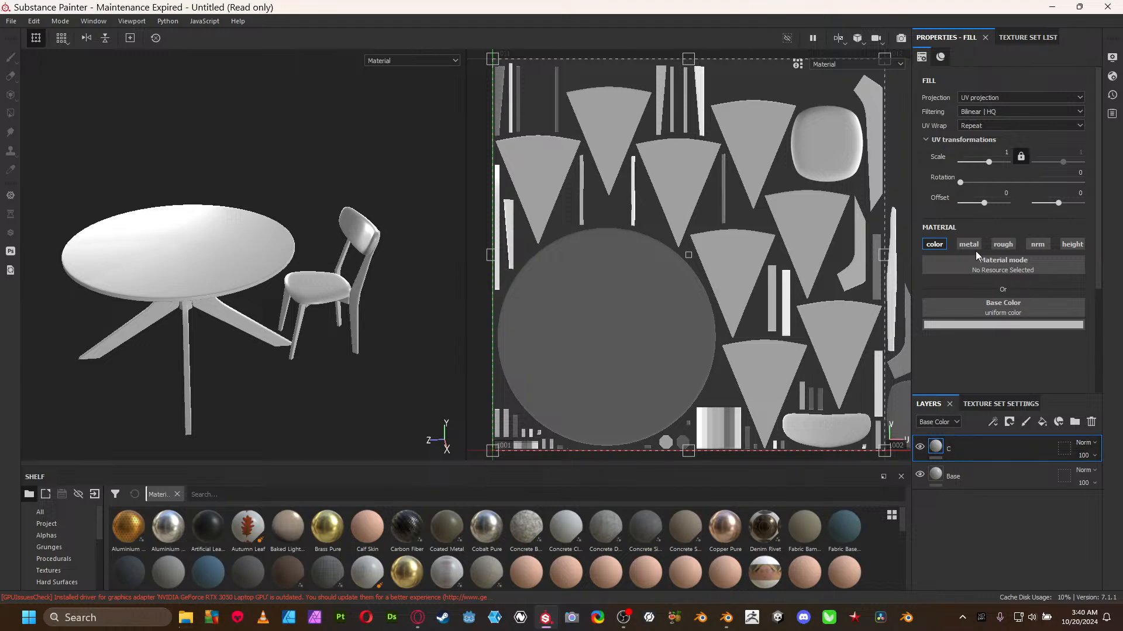
- Duplicate layer C, limit the copy to the metal channel and rename it M
key(ctrl+d)
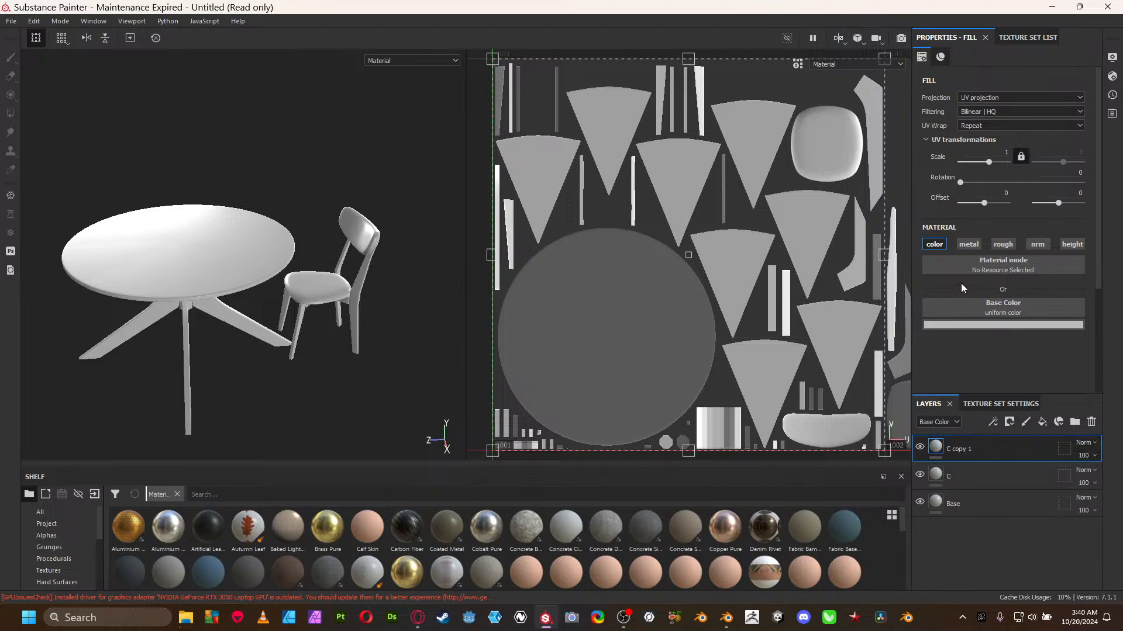
click(957, 246)
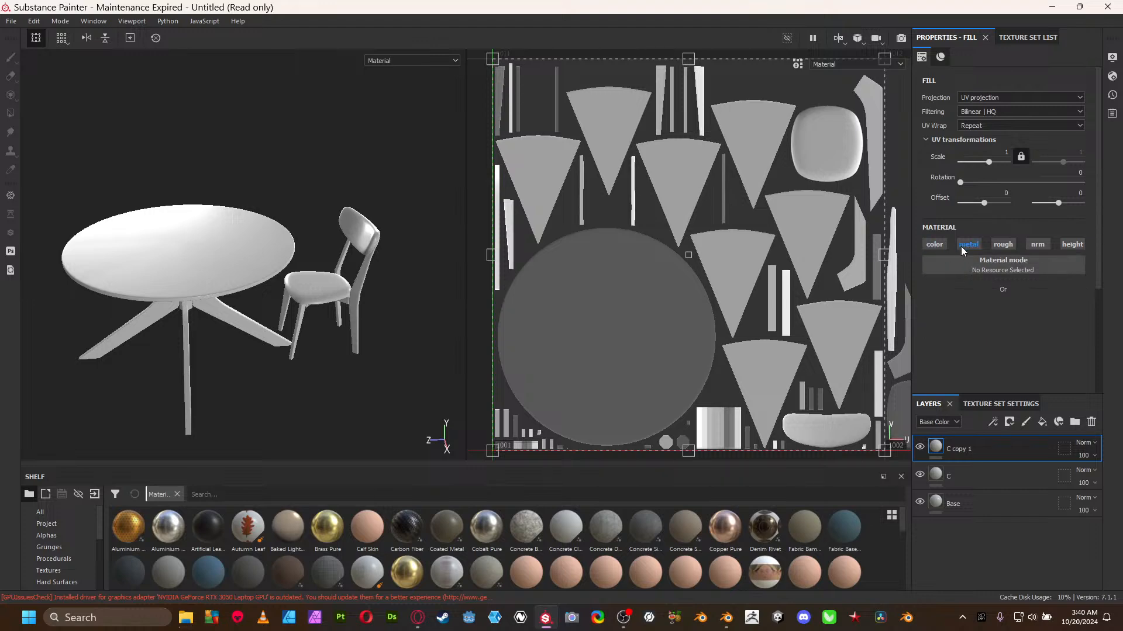
double_click(963, 449)
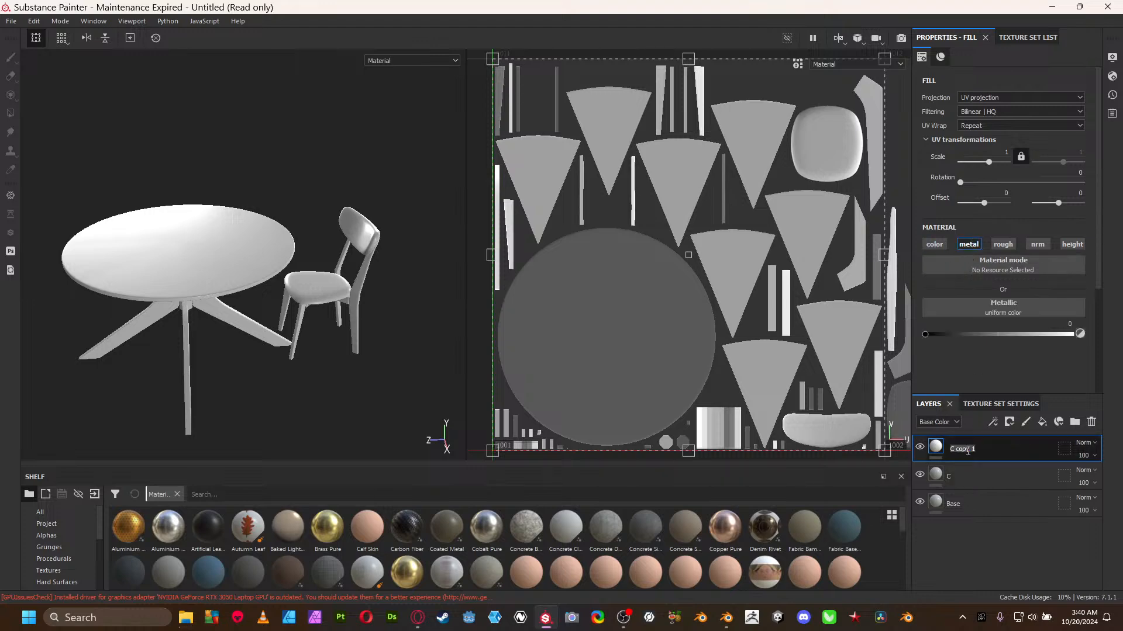
text(M)
key(Return)
- Duplicate layer M, rename the copy R and limit it to the rough channel
key(ctrl+d)
double_click(961, 449)
text(R)
key(Return)
click(1002, 244)
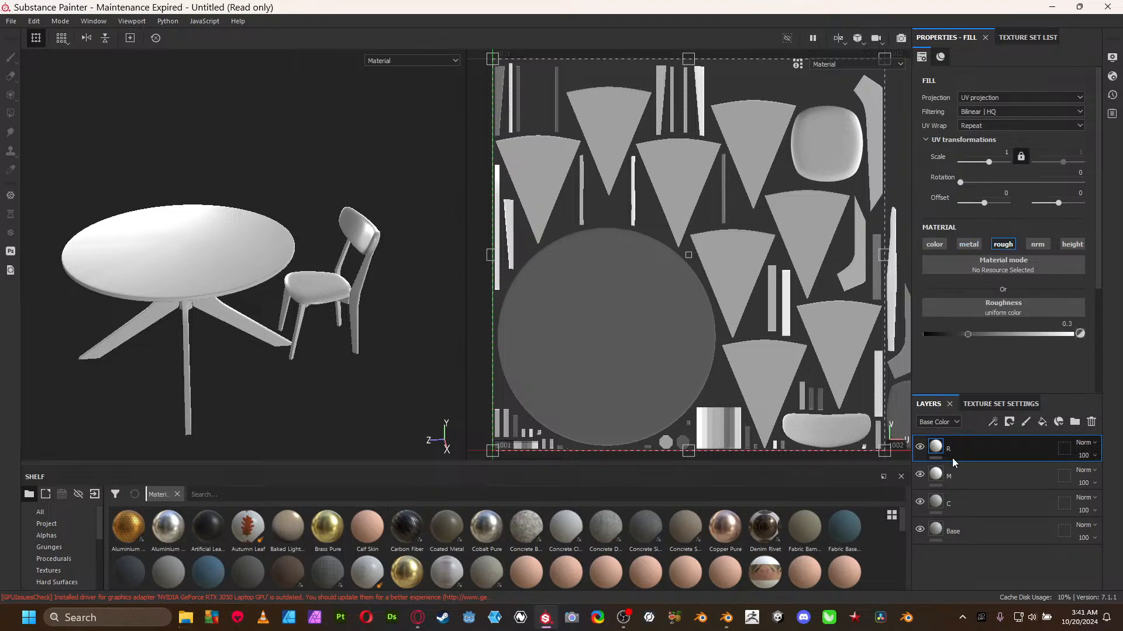
- Duplicate layer R, rename the copy HgNM and leave only its nrm and height channels enabled
key(ctrl+d)
double_click(960, 449)
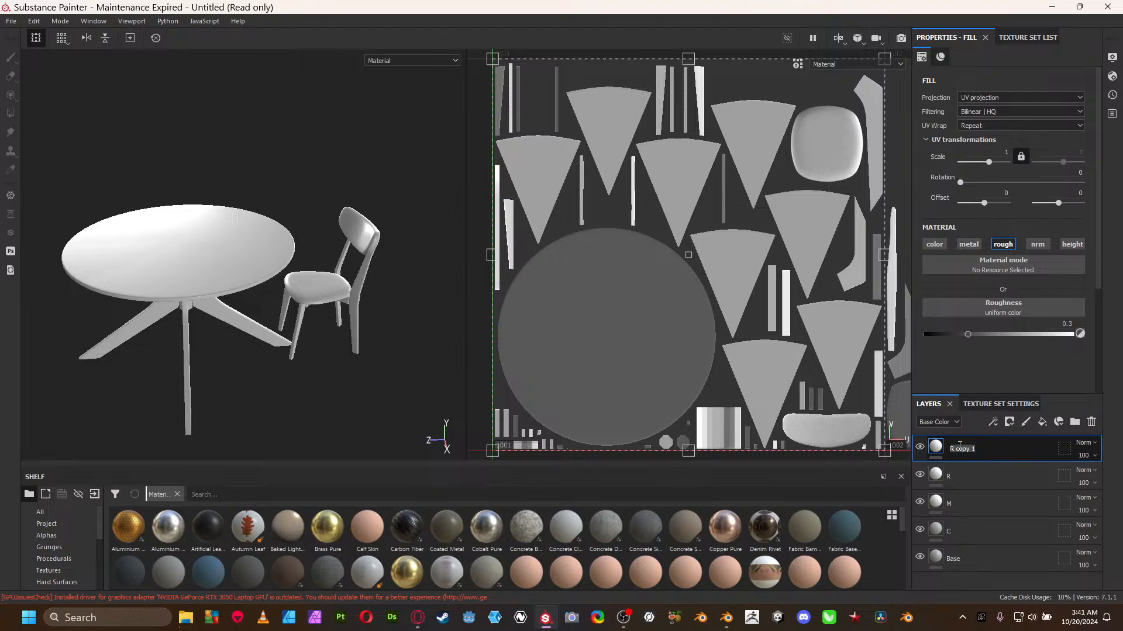
text(HgNM)
key(Return)
text(M)
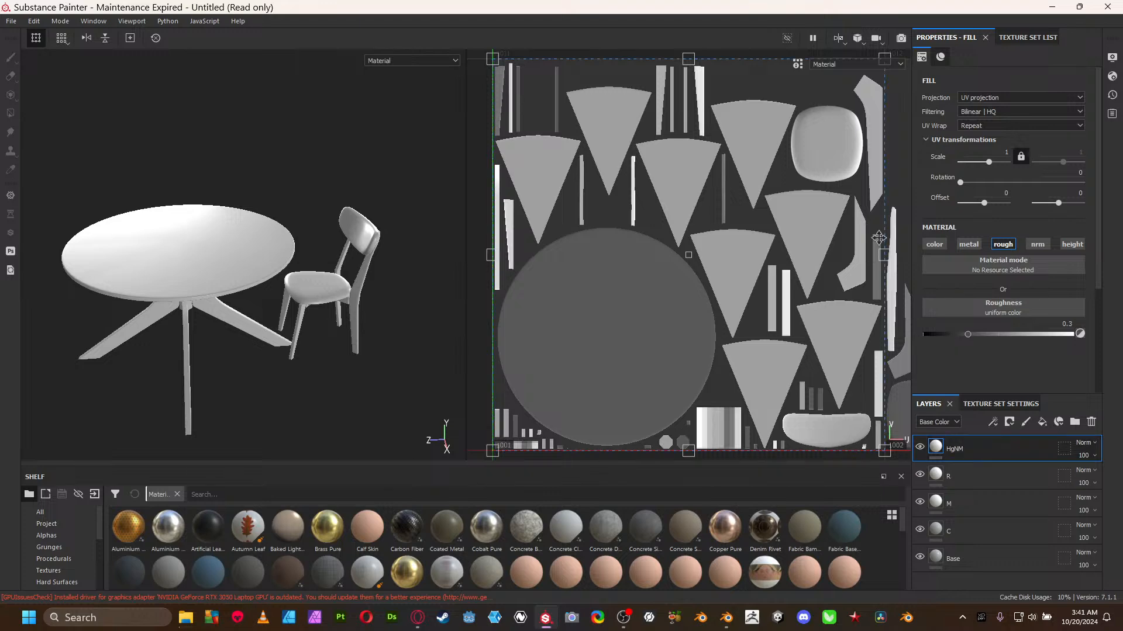
click(1002, 244)
click(1042, 247)
click(1074, 247)
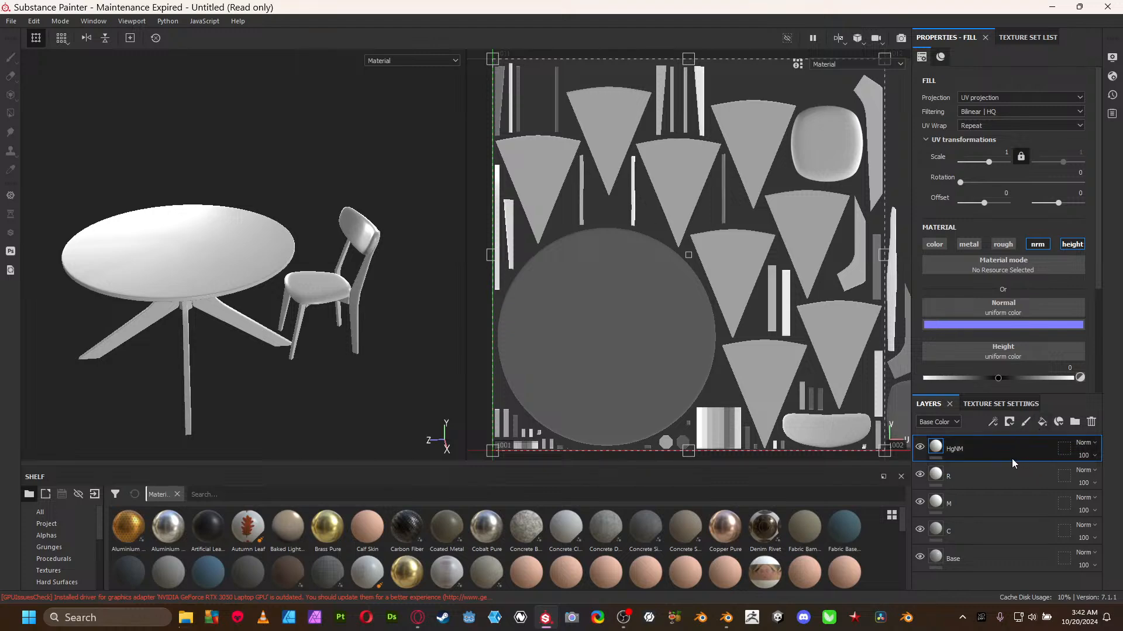
- Set layer C's base color to the orange-brown bc7a28
click(965, 529)
alt+drag(267, 287, 311, 282)
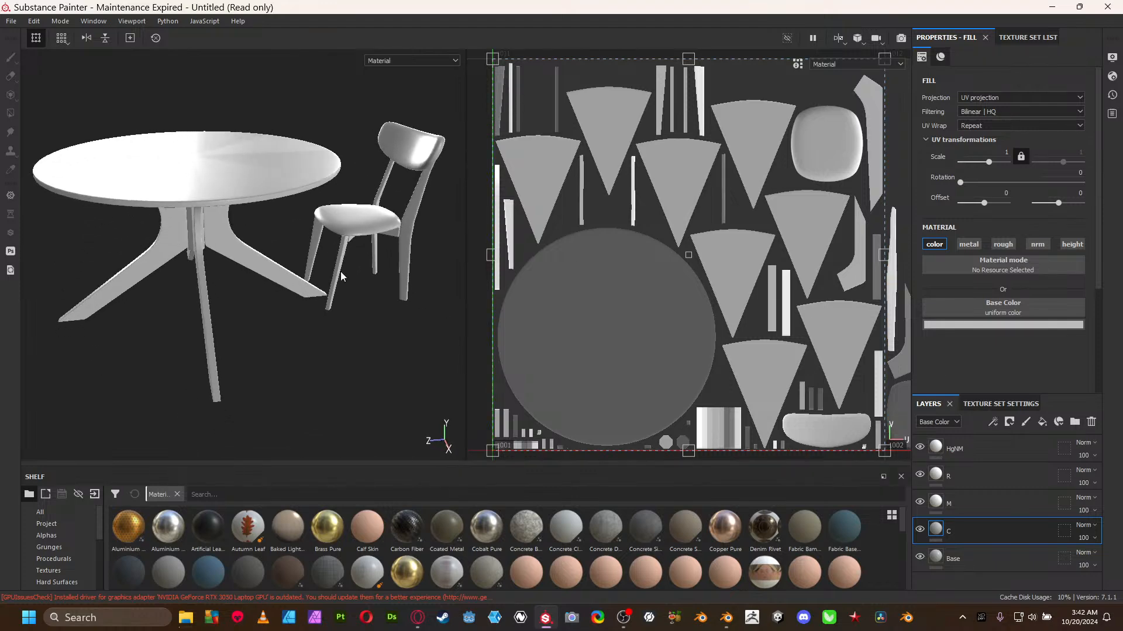
click(997, 325)
drag(1083, 442, 1094, 375)
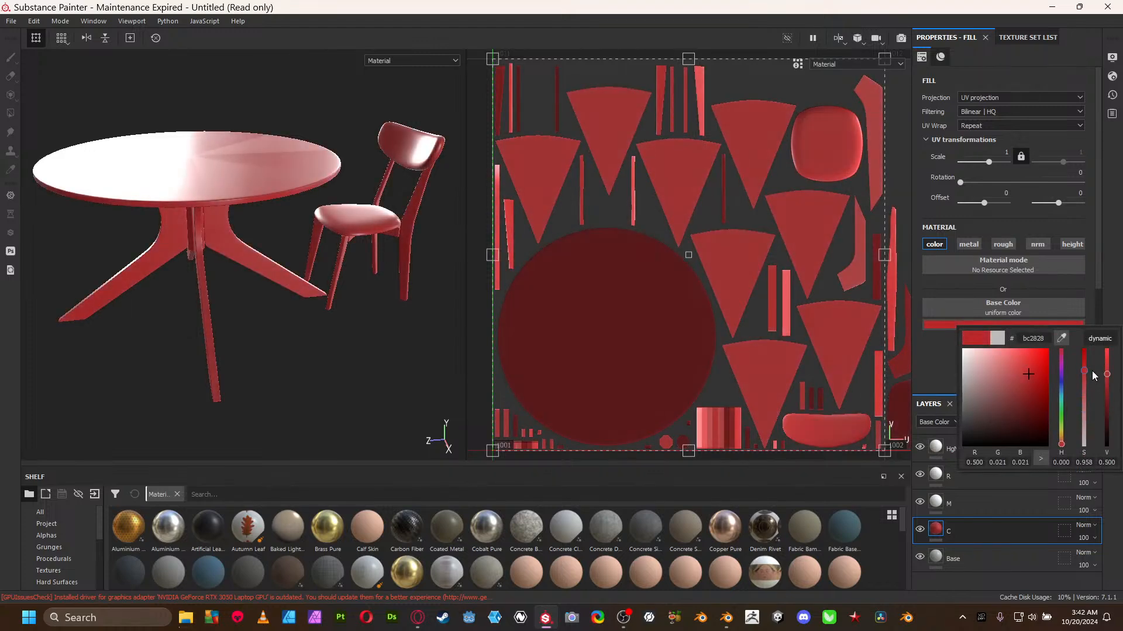
click(1062, 441)
alt+drag(316, 314, 321, 330)
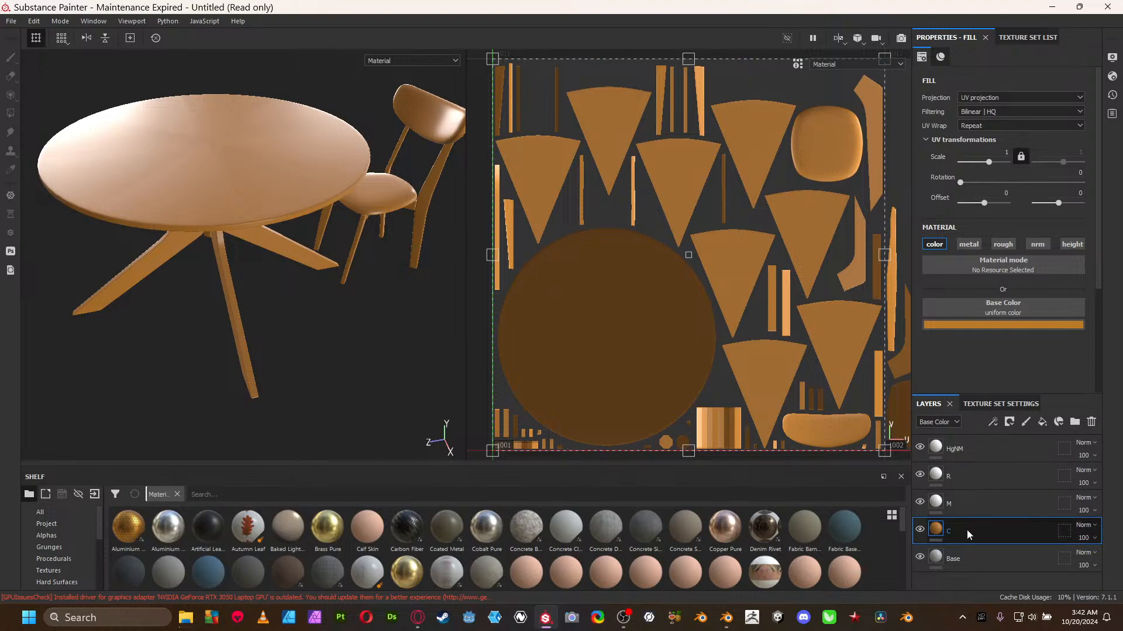
- Duplicate layer C, darken the copy's base color to brown 5a380e and rename it cDarker
key(ctrl+d)
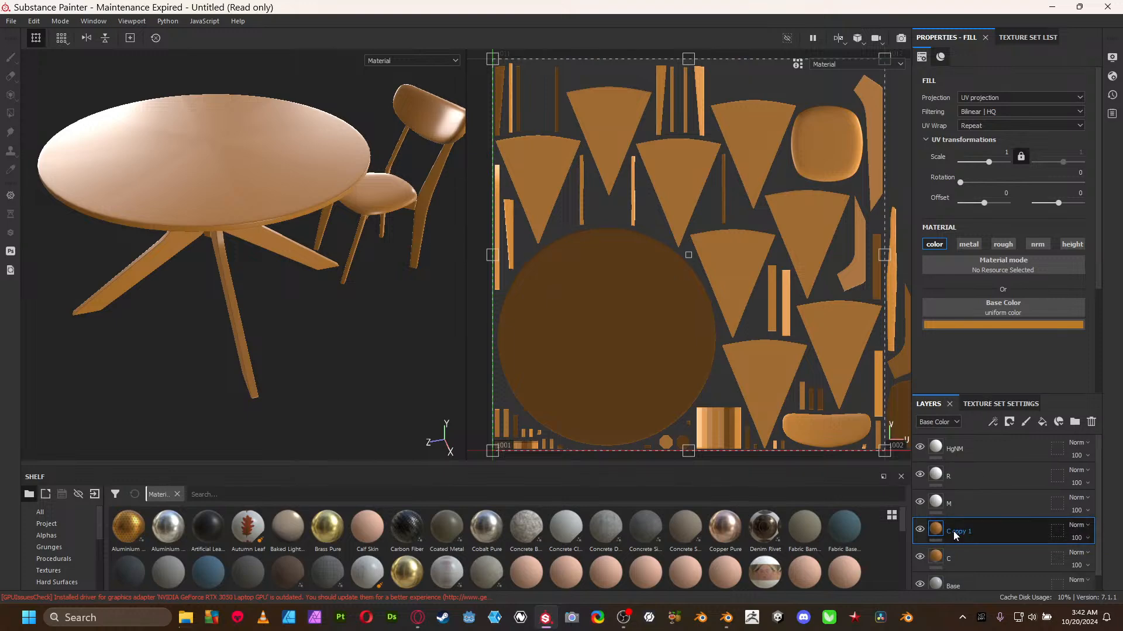
click(984, 325)
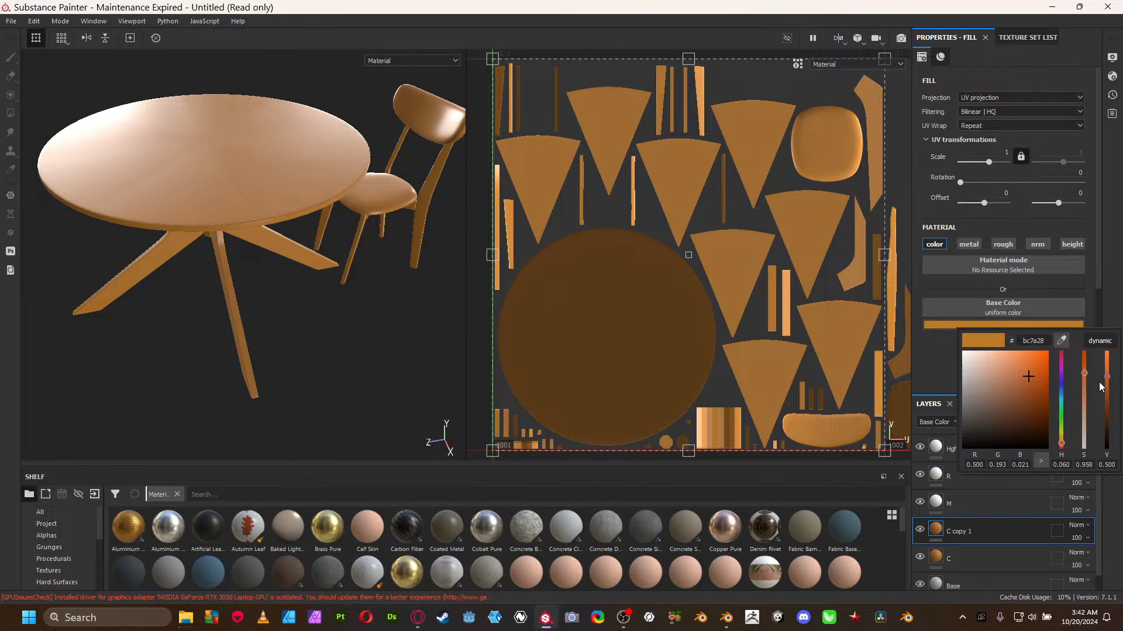
click(1107, 416)
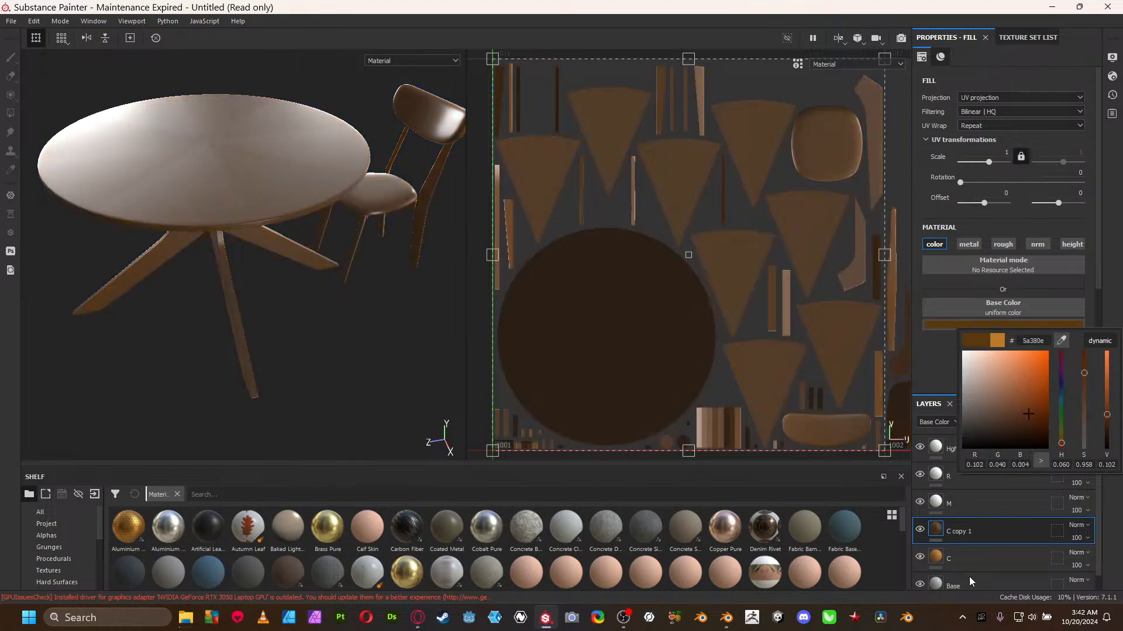
click(995, 532)
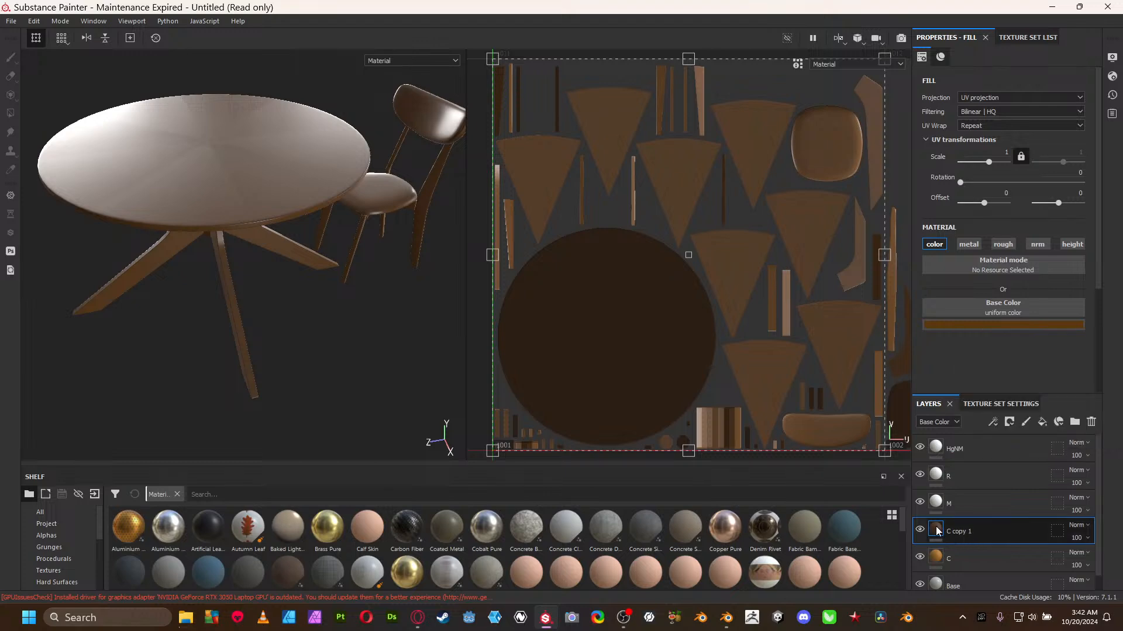
double_click(965, 533)
text(cDarker)
key(Return)
- Add a black mask to the cDarker layer and put a fill effect in that mask
scroll(959, 522, down, 1)
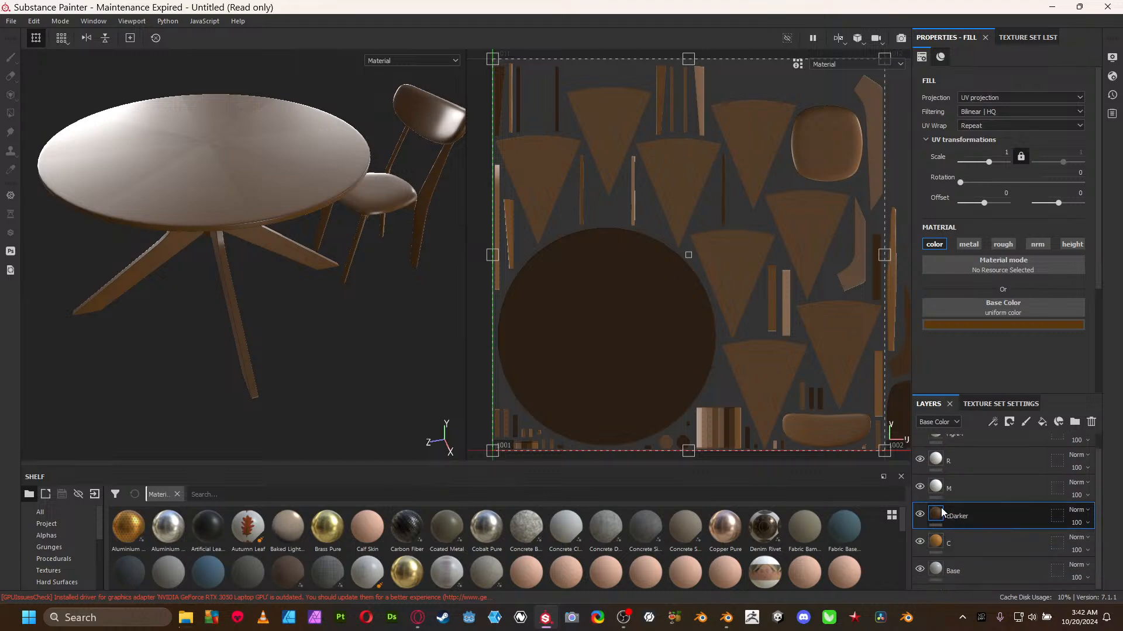
right_click(942, 513)
click(1000, 157)
right_click(952, 519)
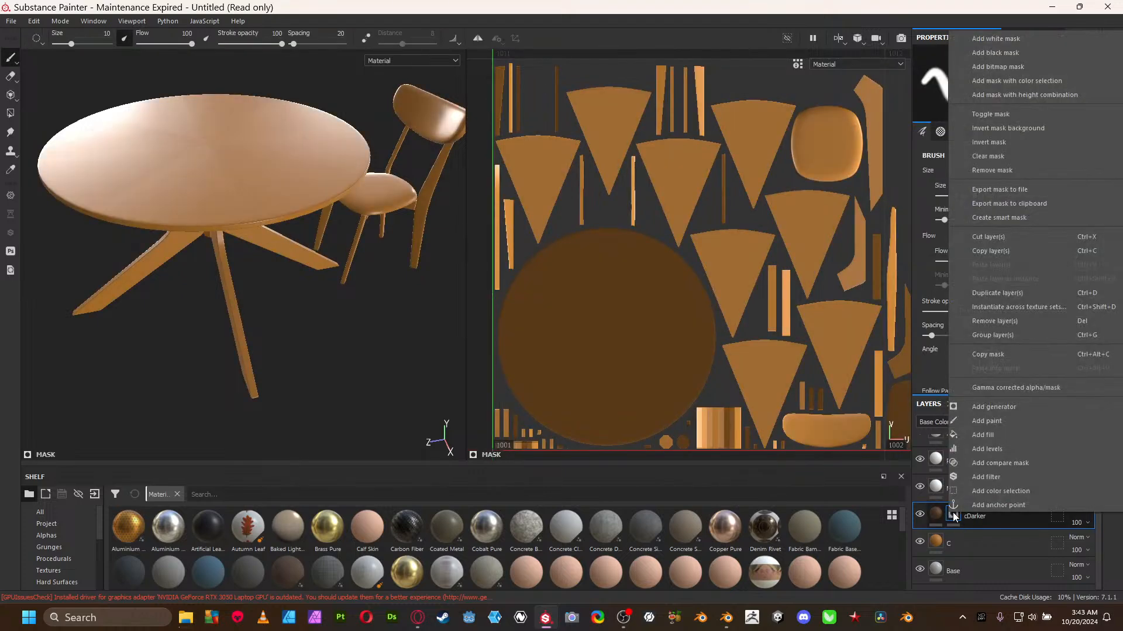
click(994, 436)
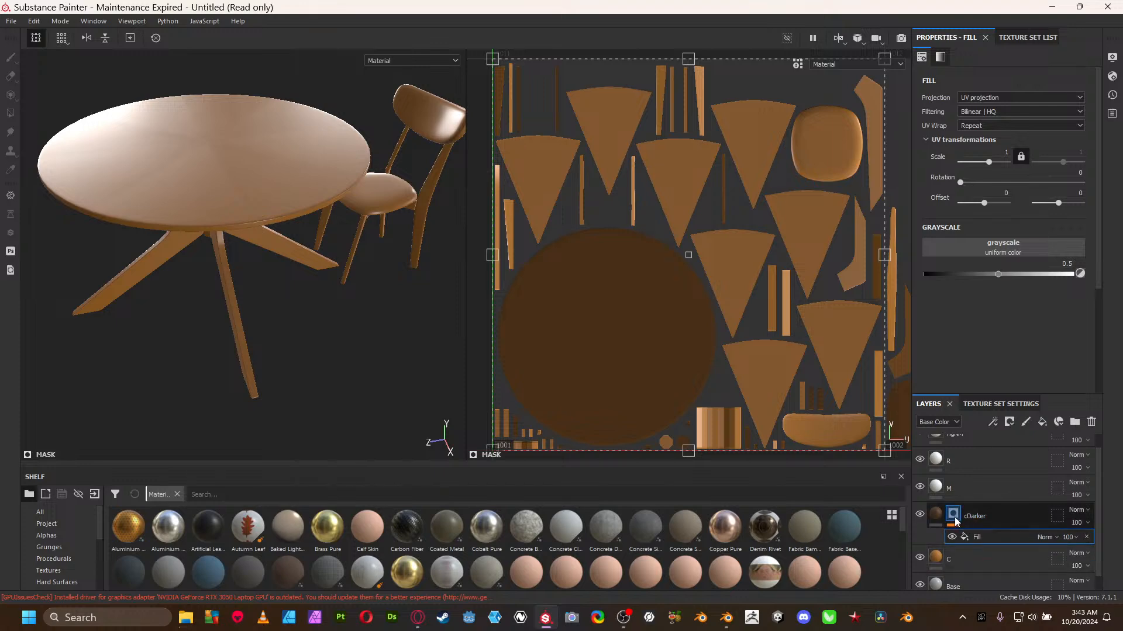
click(953, 515)
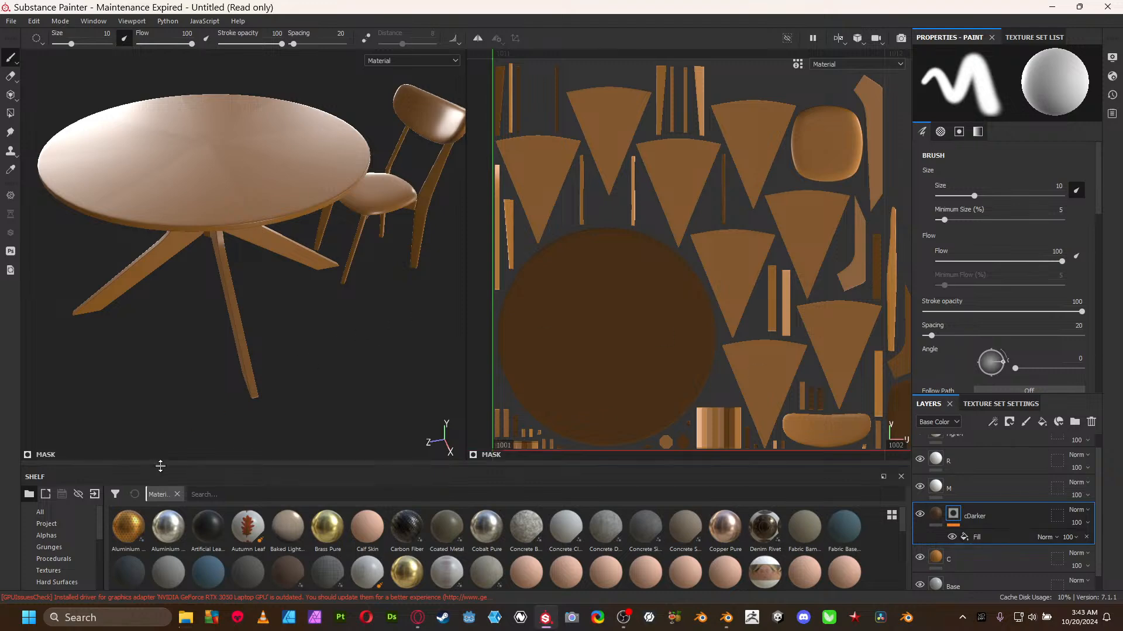
- Enlarge the shelf and filter its procedurals to the Noises folder
drag(157, 466, 153, 338)
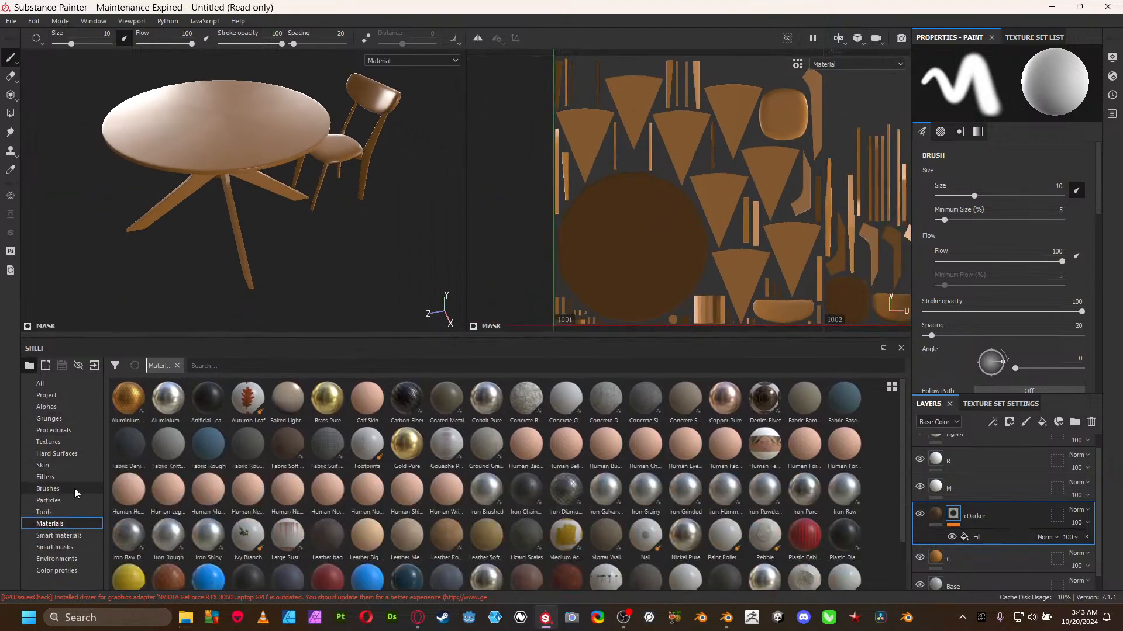
click(68, 433)
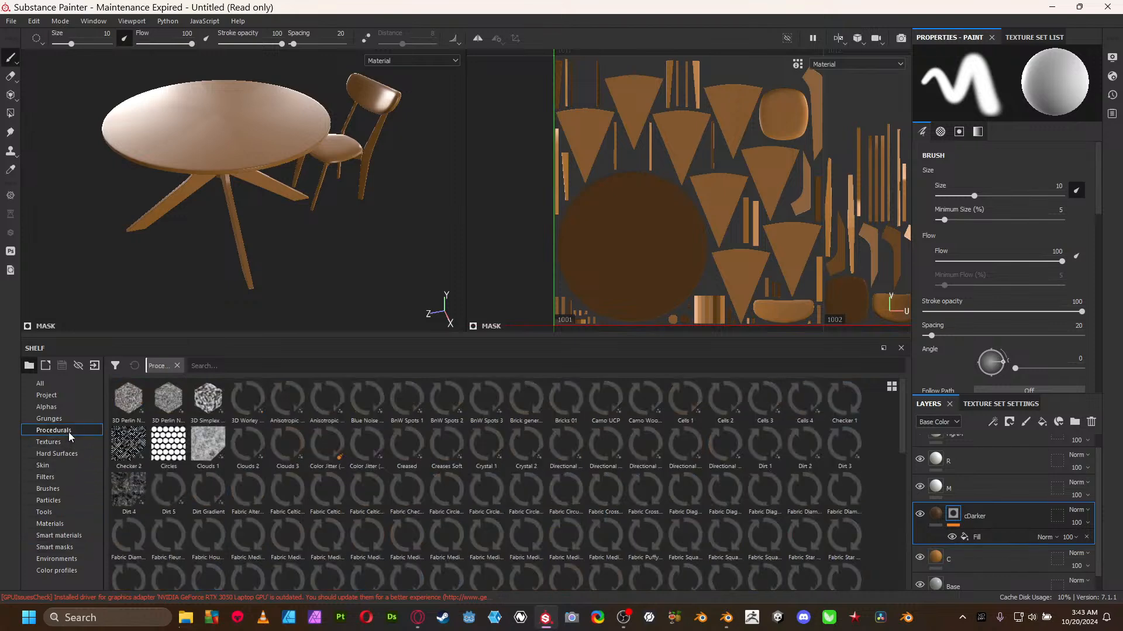
click(116, 366)
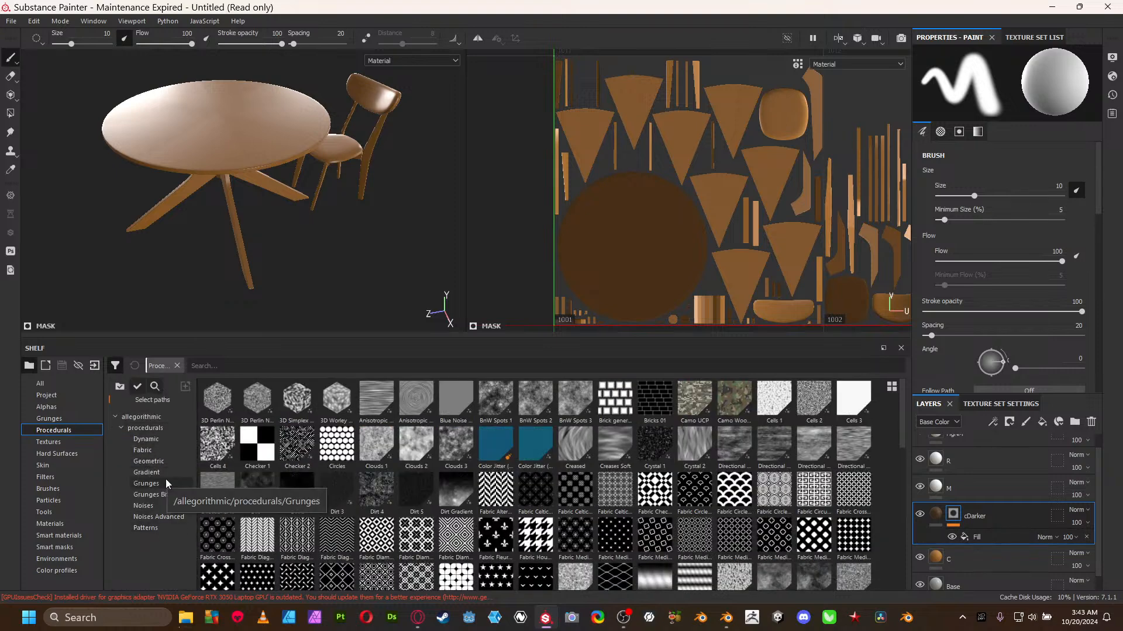
click(167, 508)
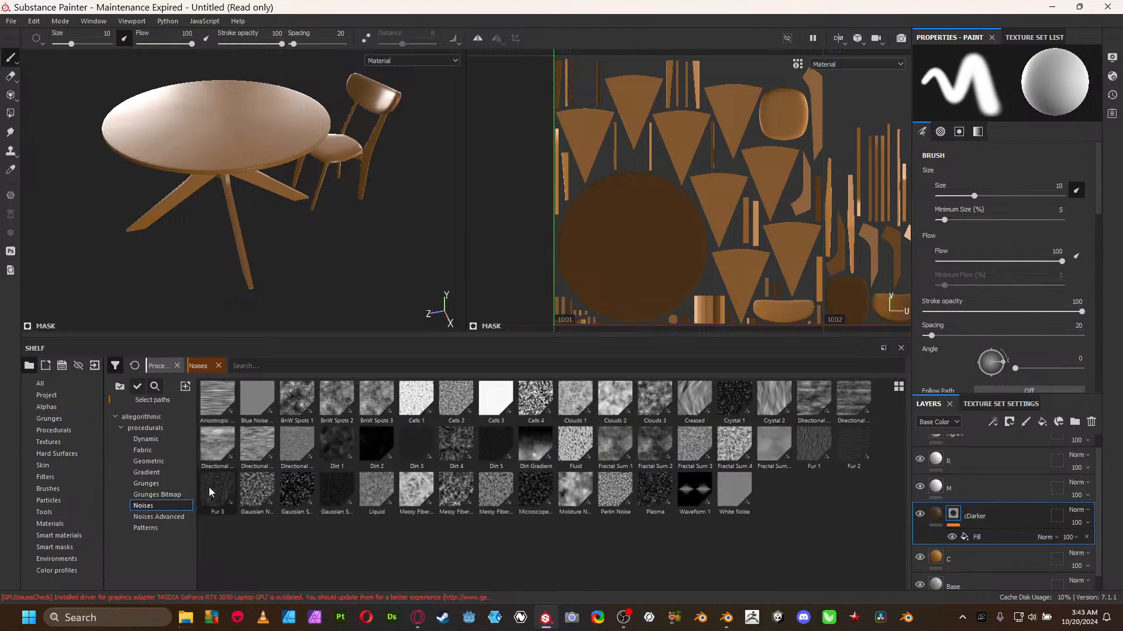
click(156, 484)
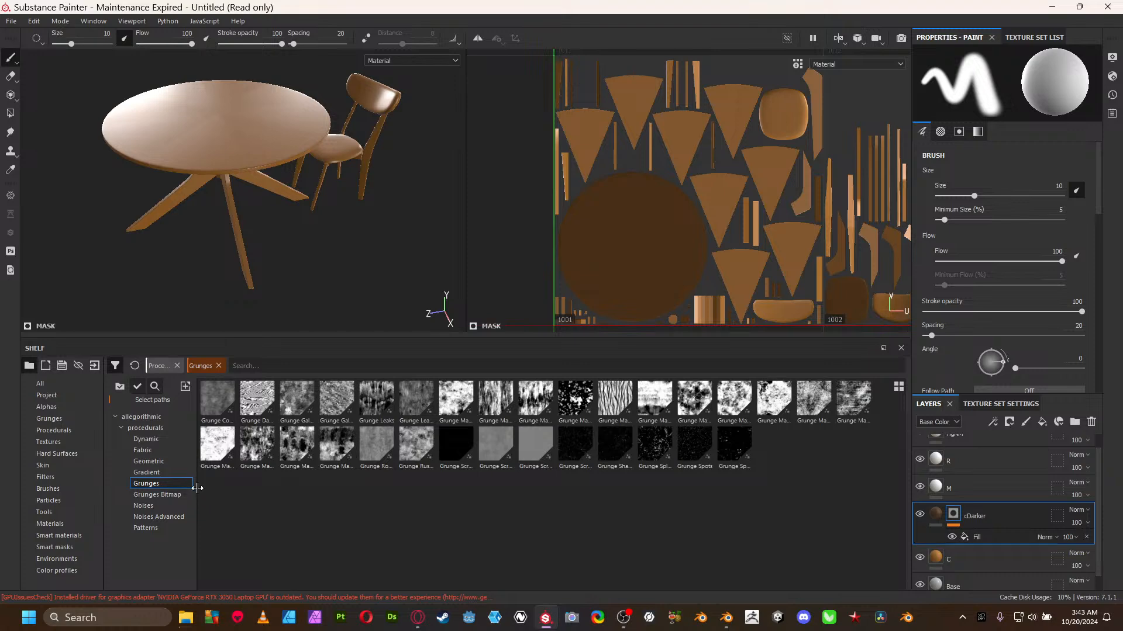
click(181, 496)
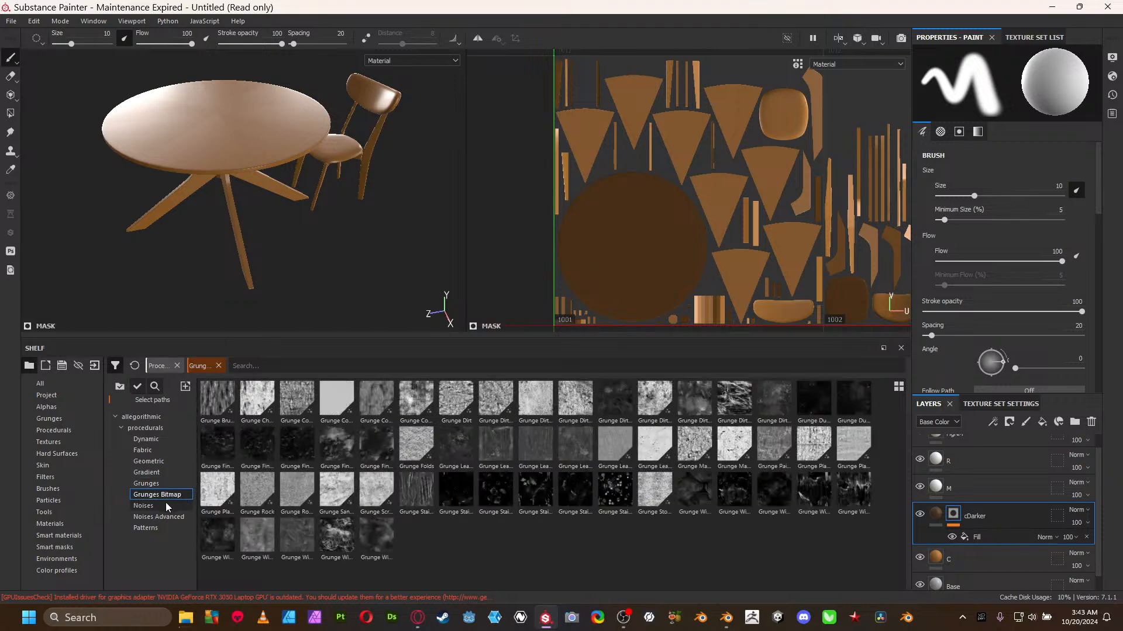
click(166, 503)
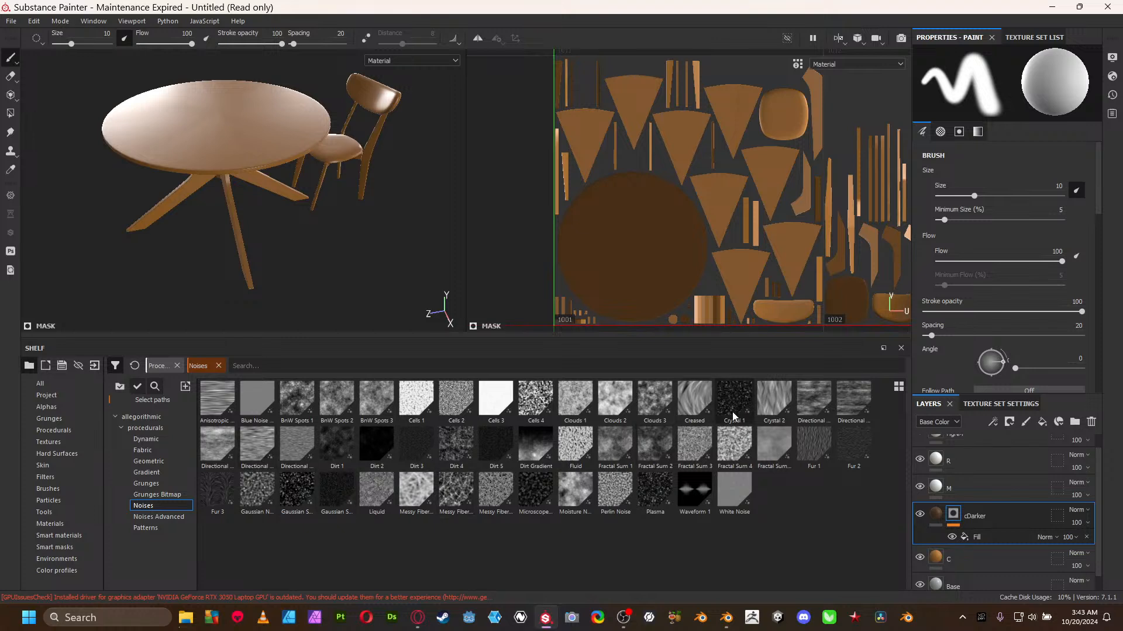
- Apply the Directional Noise 2 procedural to the grayscale of the fill in cDarker's mask
mouse_move(812, 396)
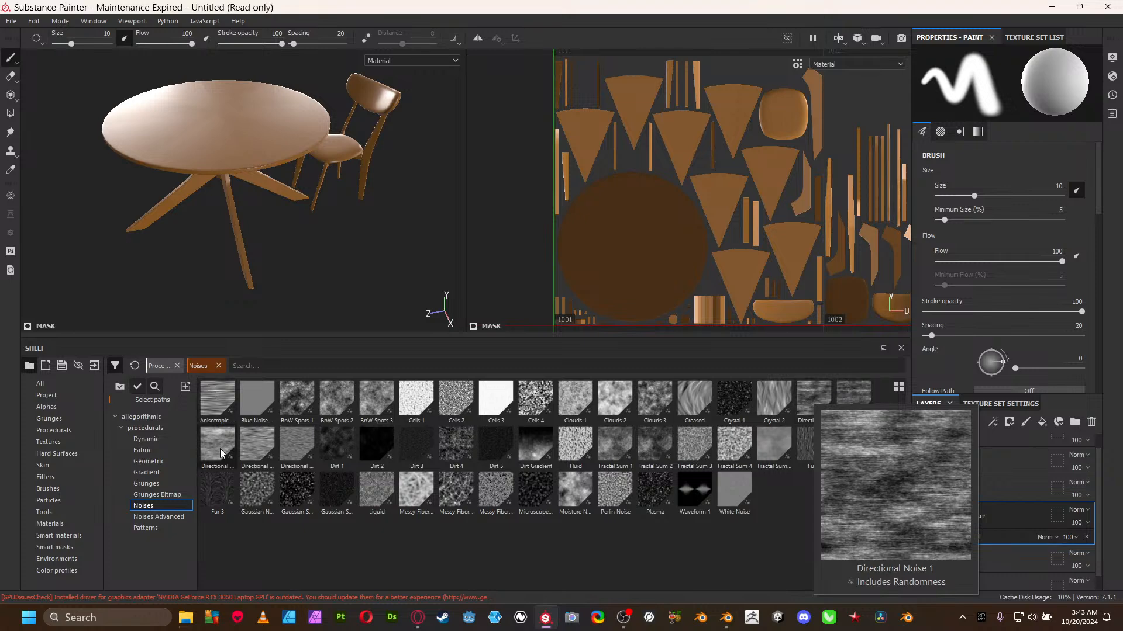
mouse_move(221, 453)
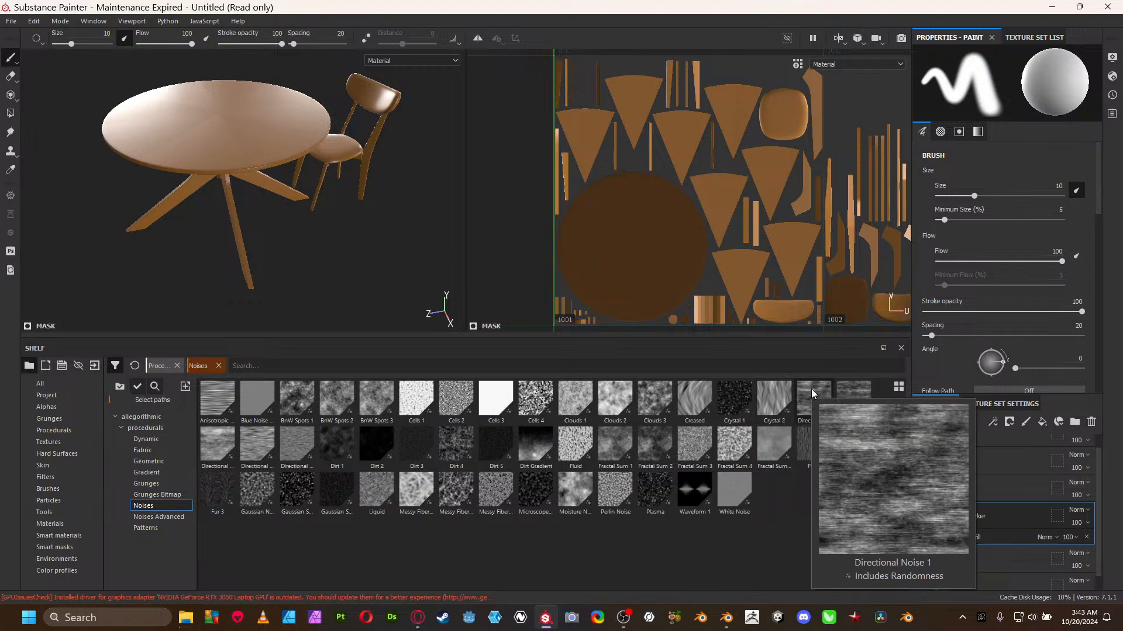
click(839, 395)
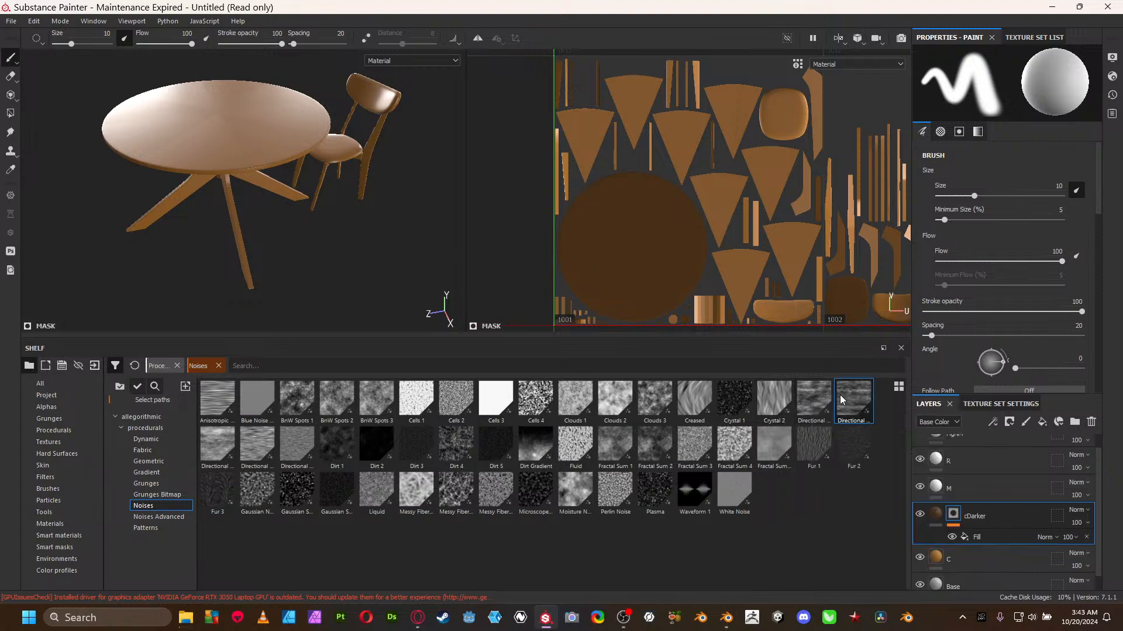
click(995, 537)
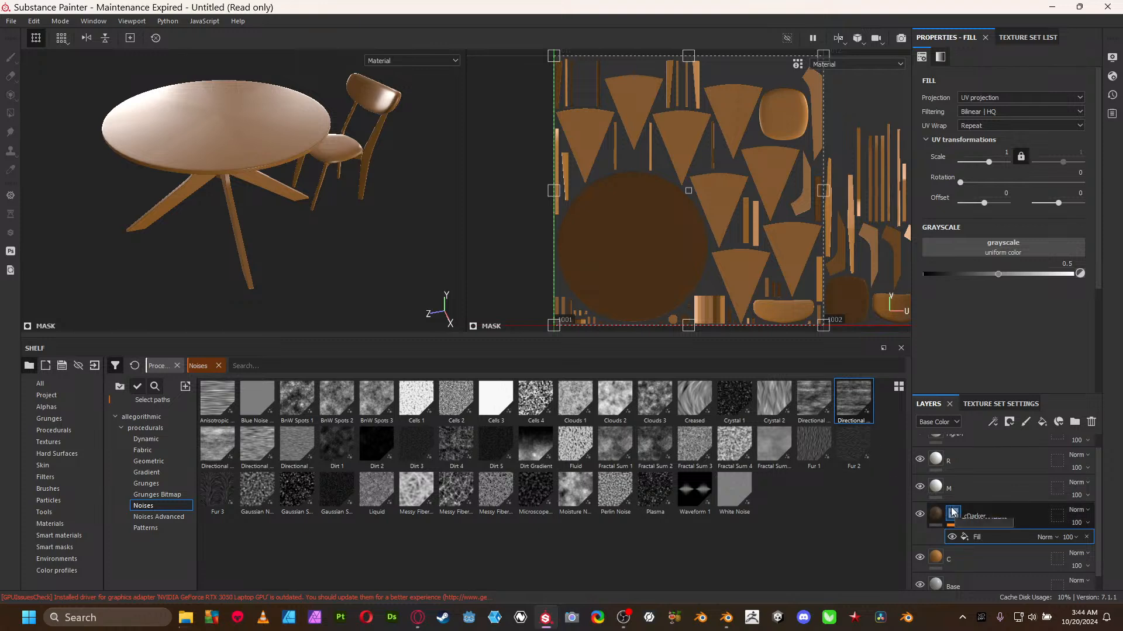
click(935, 514)
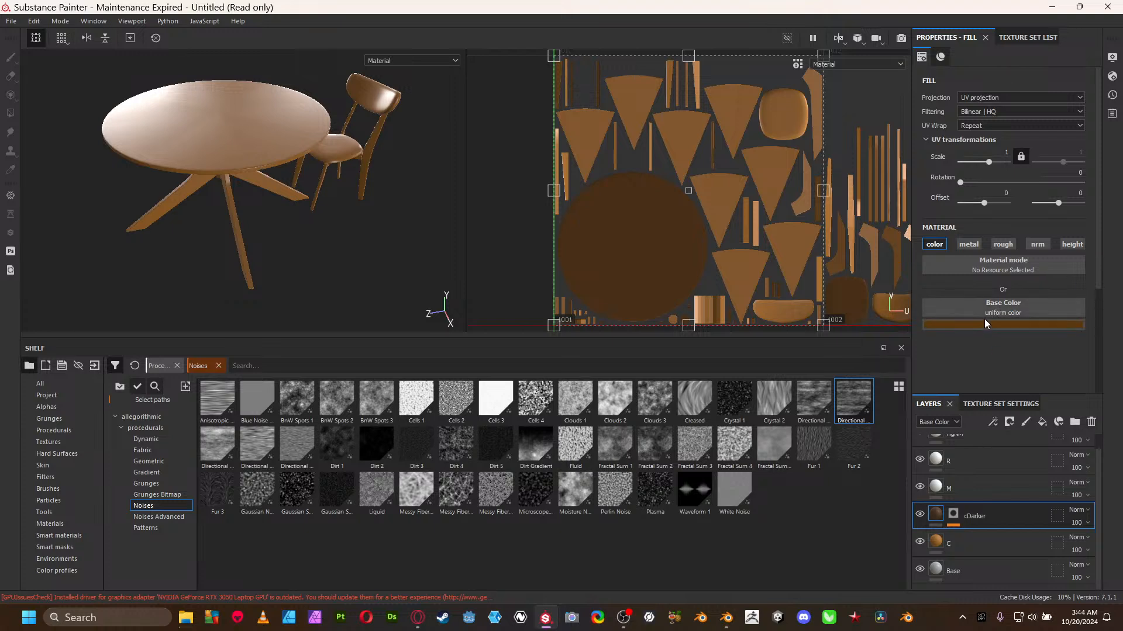
click(952, 525)
click(988, 537)
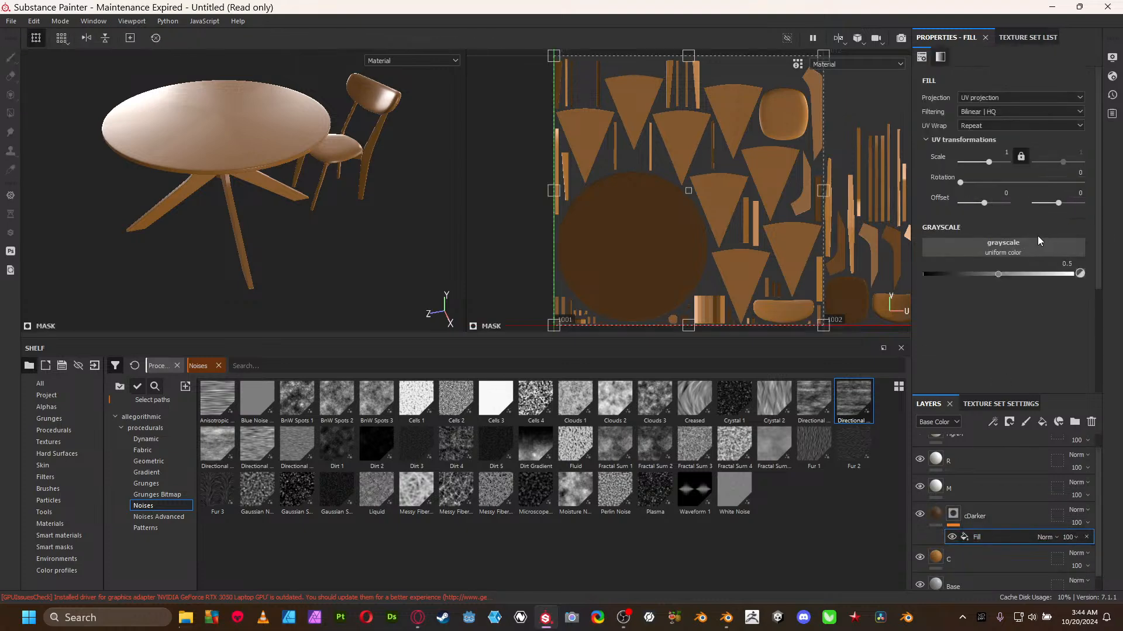
drag(864, 403, 1031, 247)
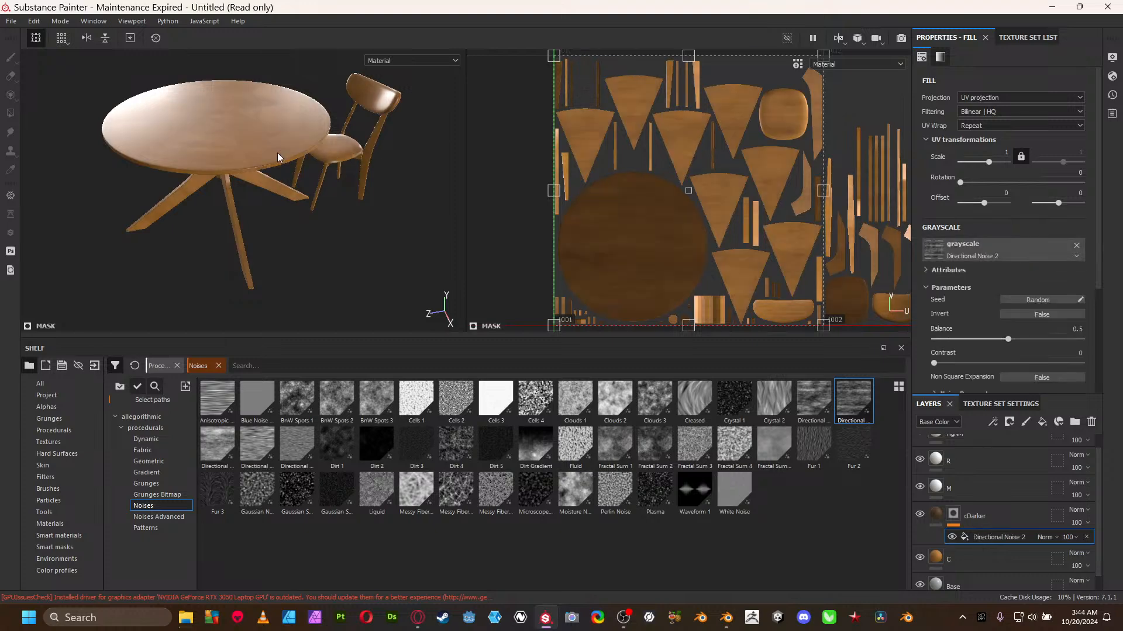
- Maximize the viewports and examine the directional noise grain on the tabletop up close from above
key(Tab)
alt+drag(268, 171, 277, 255)
alt+middle_drag(275, 250, 353, 366)
alt+drag(334, 393, 304, 345)
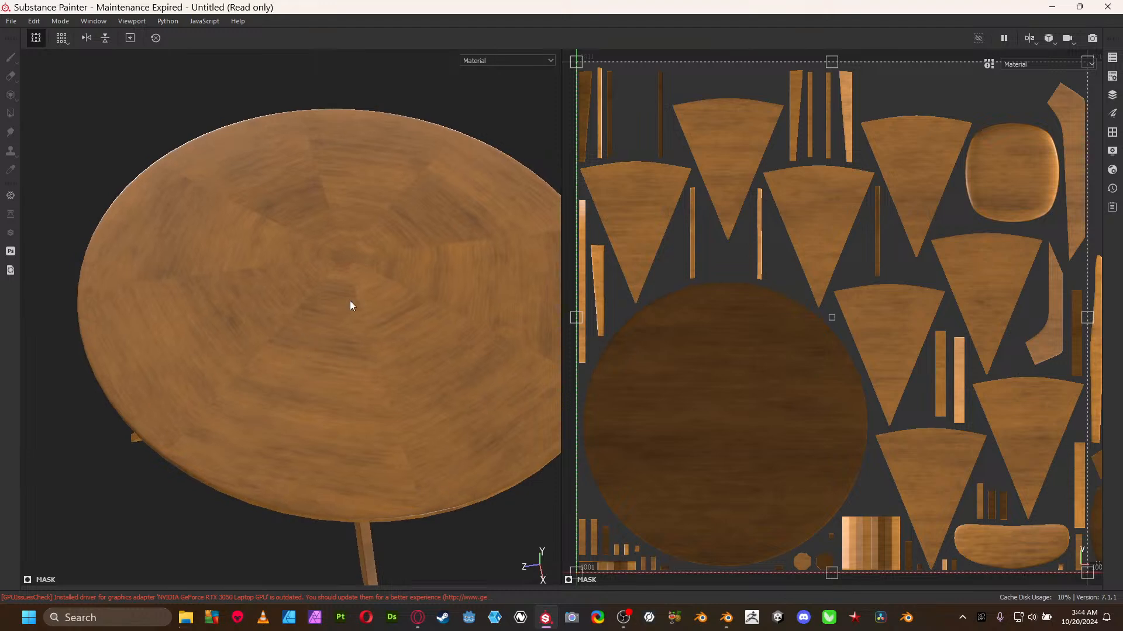
alt+middle_drag(351, 306, 260, 330)
mouse_move(261, 329)
alt+mouse_down()
mouse_move(268, 394)
mouse_move(238, 379)
mouse_move(260, 328)
alt+mouse_up()
mouse_move(266, 326)
alt+right_down()
mouse_move(566, 431)
mouse_move(258, 307)
alt+right_up()
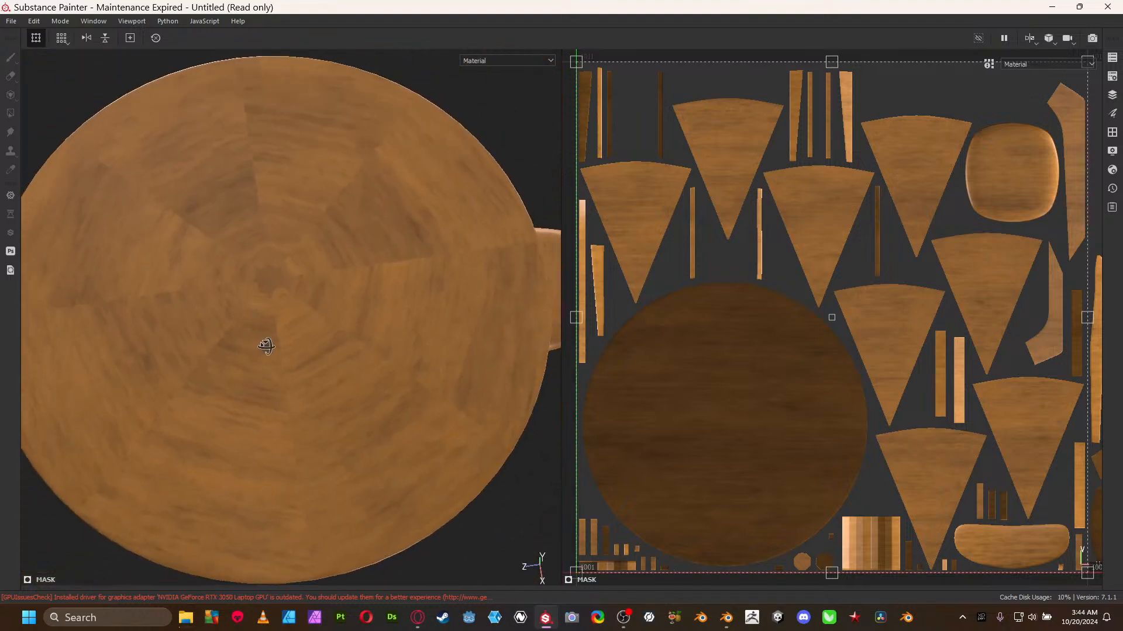
alt+drag(261, 345, 306, 339)
alt+right_drag(185, 255, 477, 363)
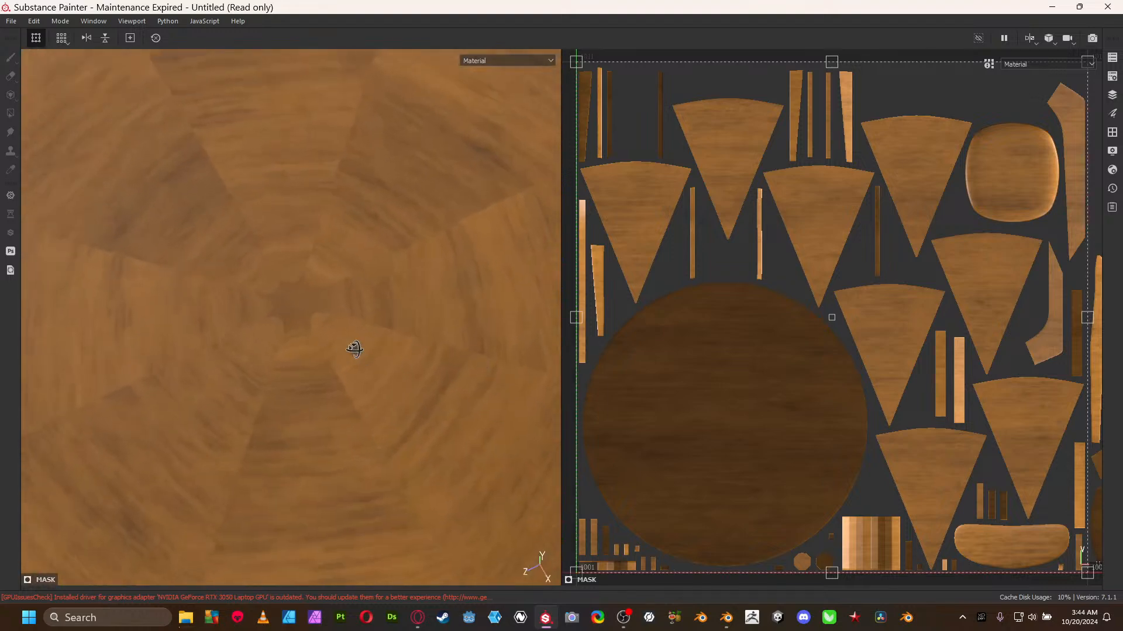
- Set the rotation of the Directional Noise 2 fill in cDarker's mask to 90
alt+drag(345, 349, 407, 357)
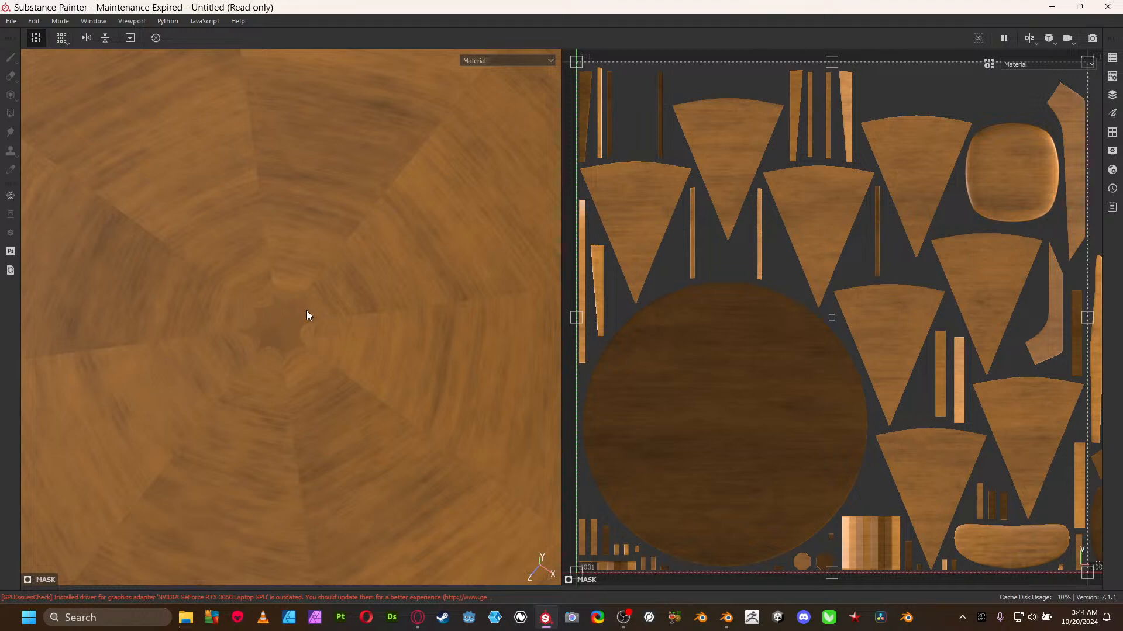
alt+right_drag(369, 321, 373, 408)
alt+drag(373, 408, 294, 332)
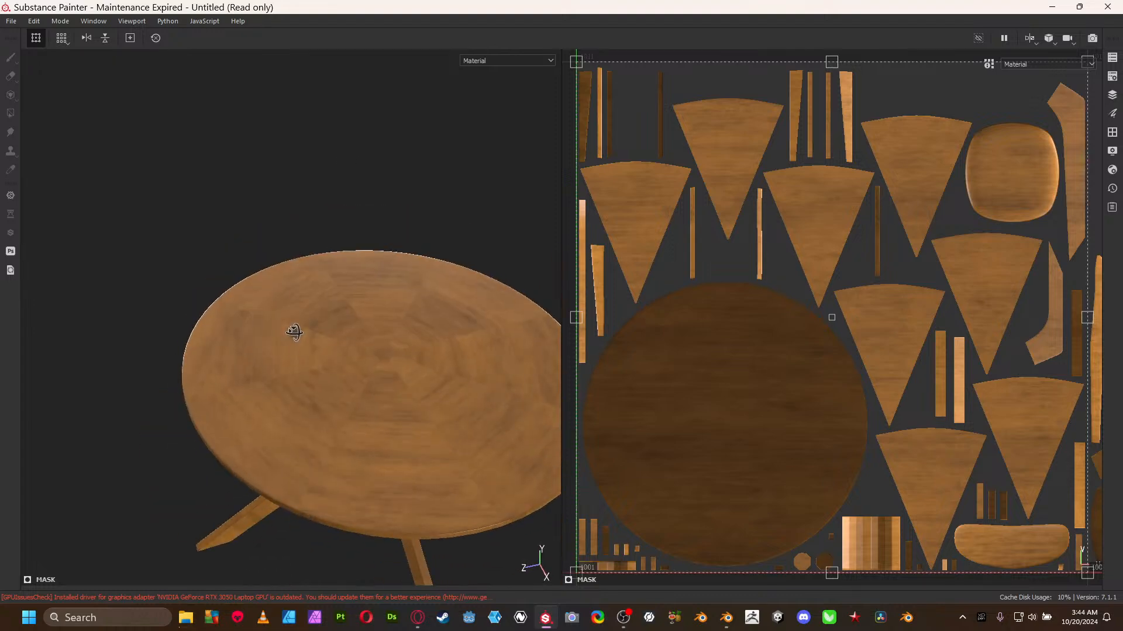
key(Tab)
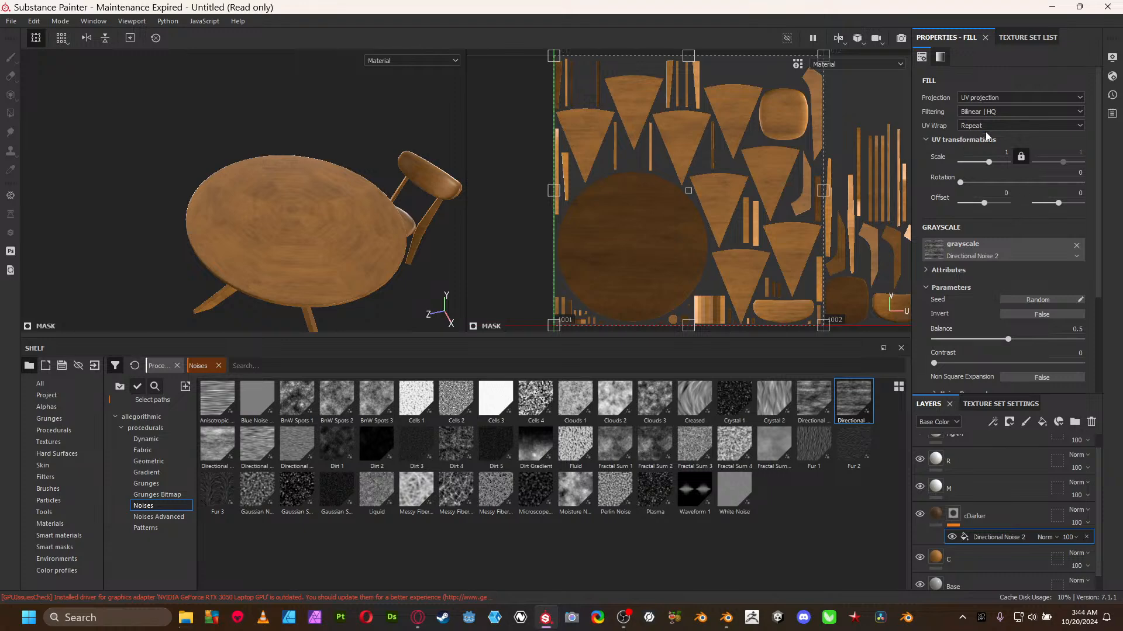
click(1058, 173)
text(90)
key(Return)
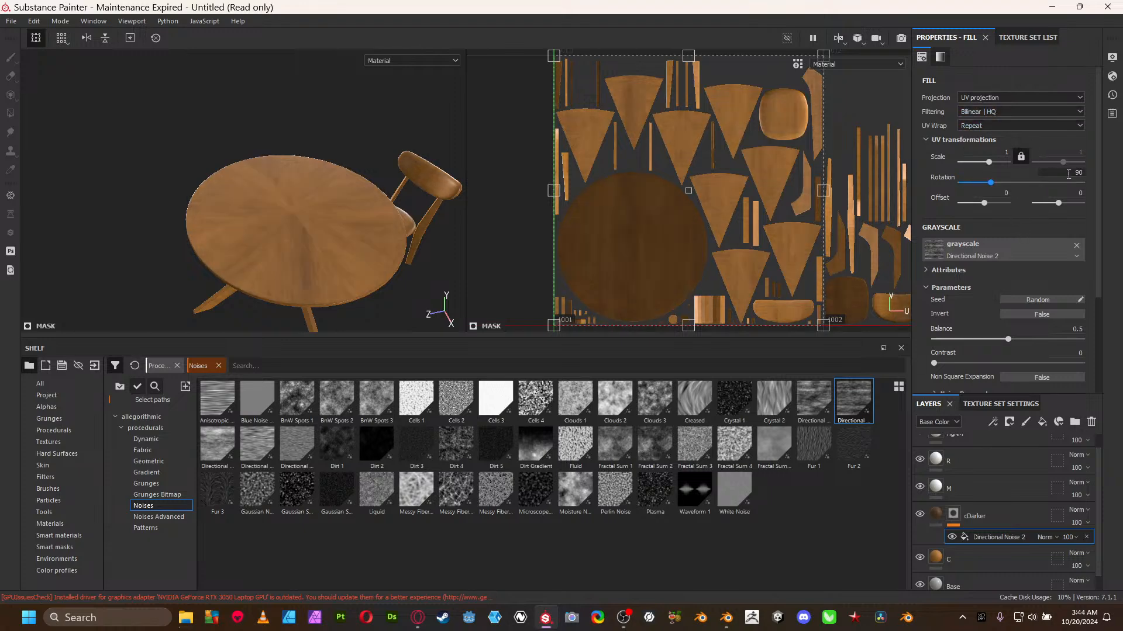
- Maximize the viewports and examine the rotated grain on the tabletop, both close to its centre and from farther away
key(Tab)
scroll(421, 406, up, 5)
scroll(501, 394, up, 3)
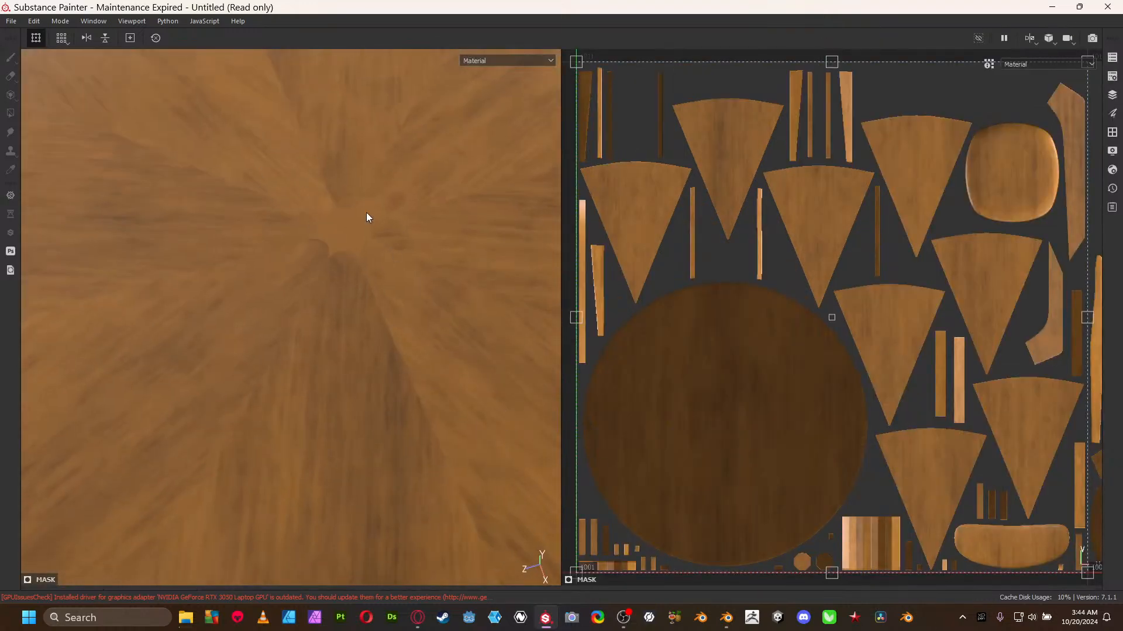
scroll(374, 273, down, 1)
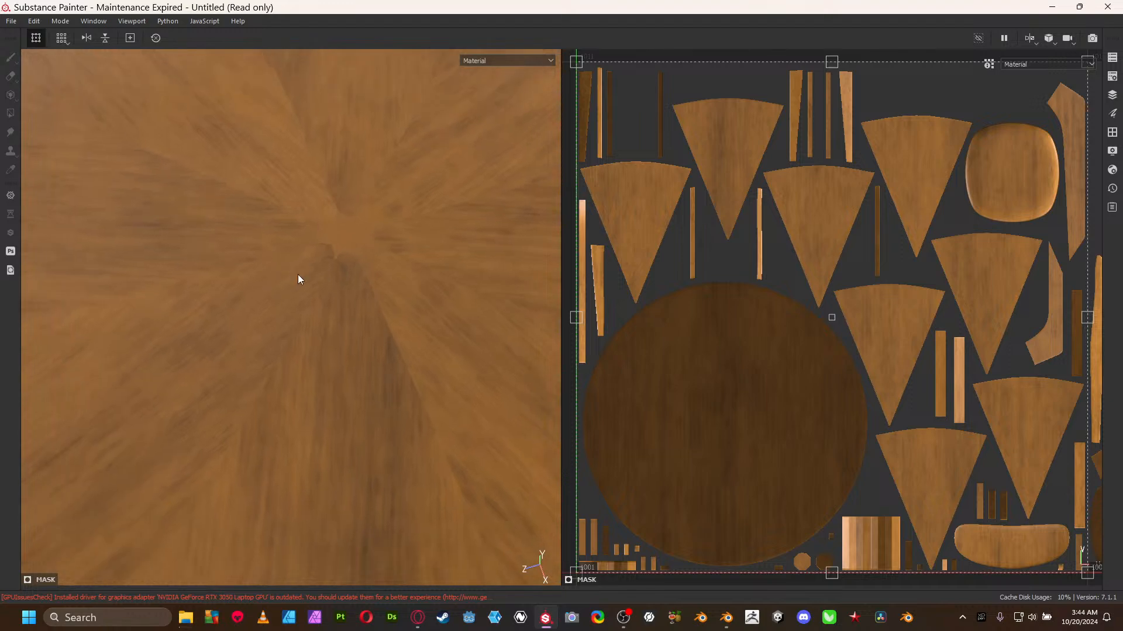
scroll(353, 274, down, 5)
alt+drag(398, 403, 390, 355)
alt+middle_drag(382, 395, 345, 347)
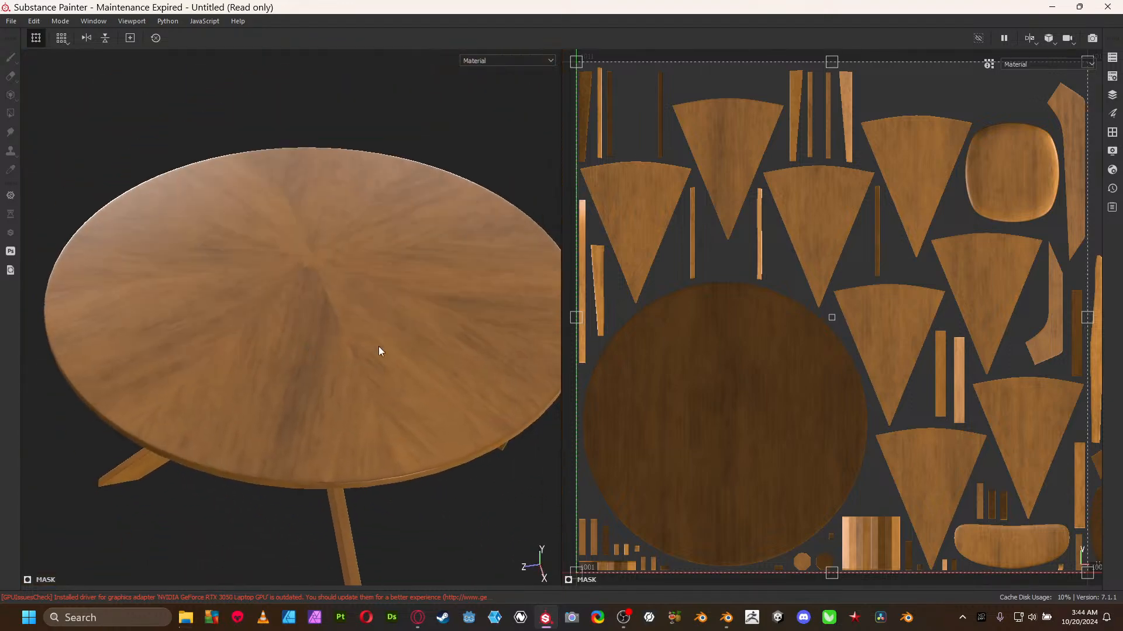
key(Tab)
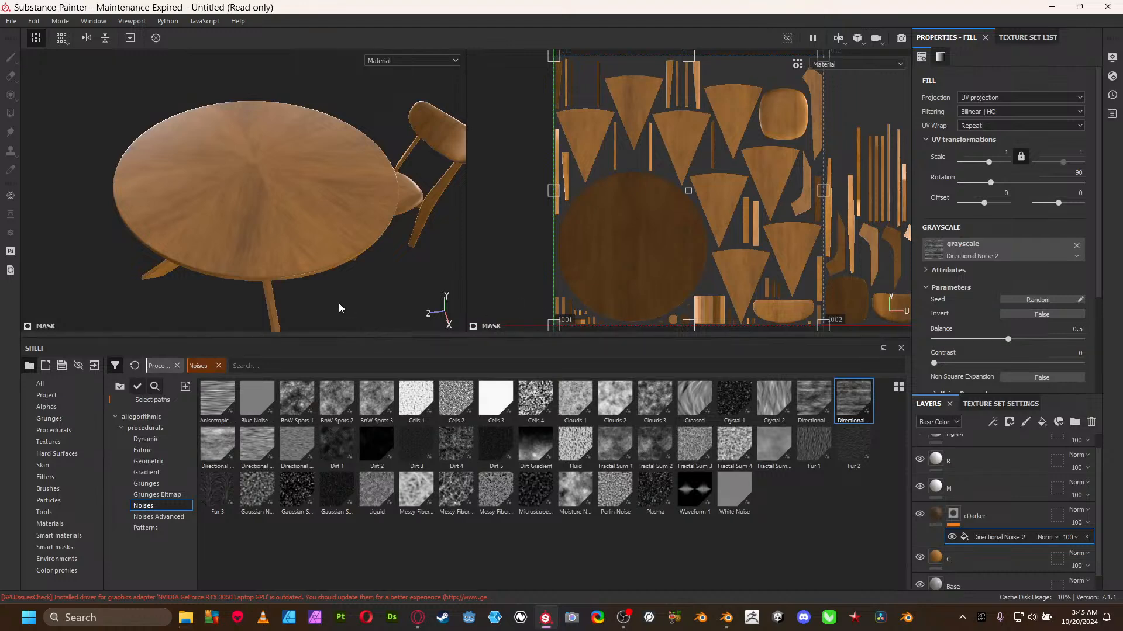
mouse_move(302, 233)
alt+right_down()
mouse_move(446, 289)
mouse_move(291, 231)
mouse_move(297, 236)
alt+right_up()
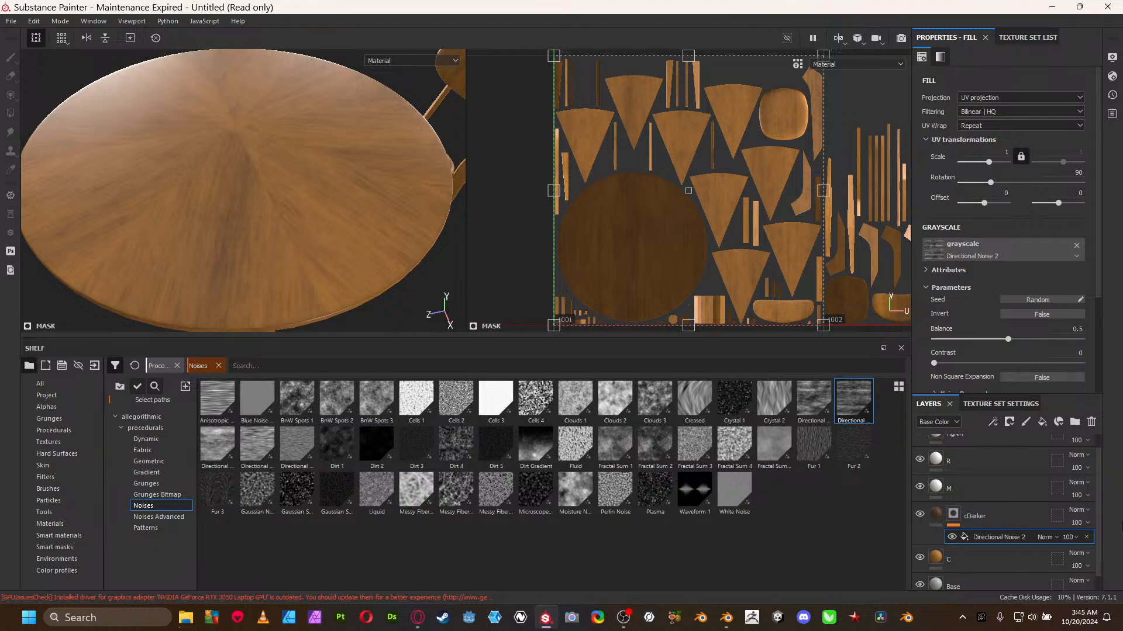
- Add a Levels effect over the Directional Noise 2 fill and set its input black to 0.148, midtone to 0.769 and white to 0.701
scroll(1051, 322, down, 3)
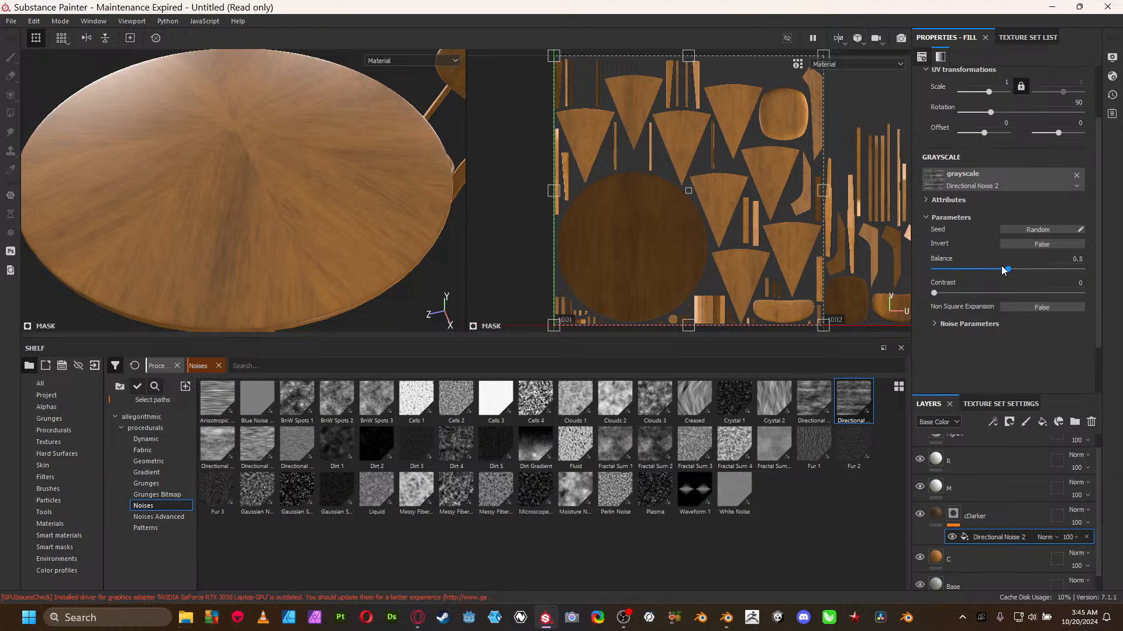
right_click(994, 538)
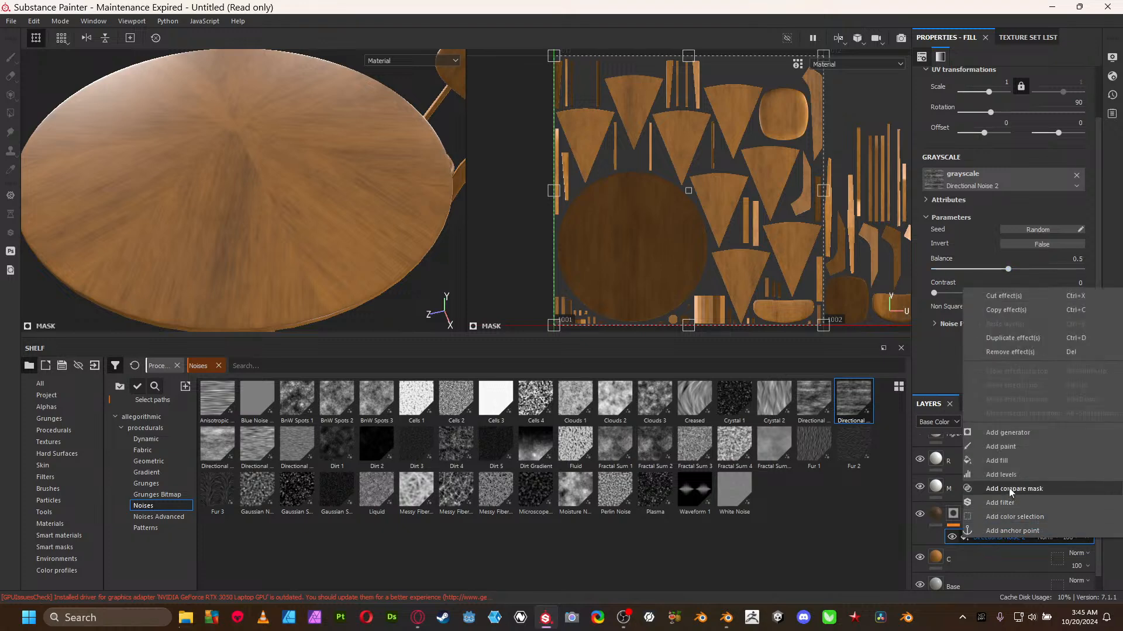
click(1001, 474)
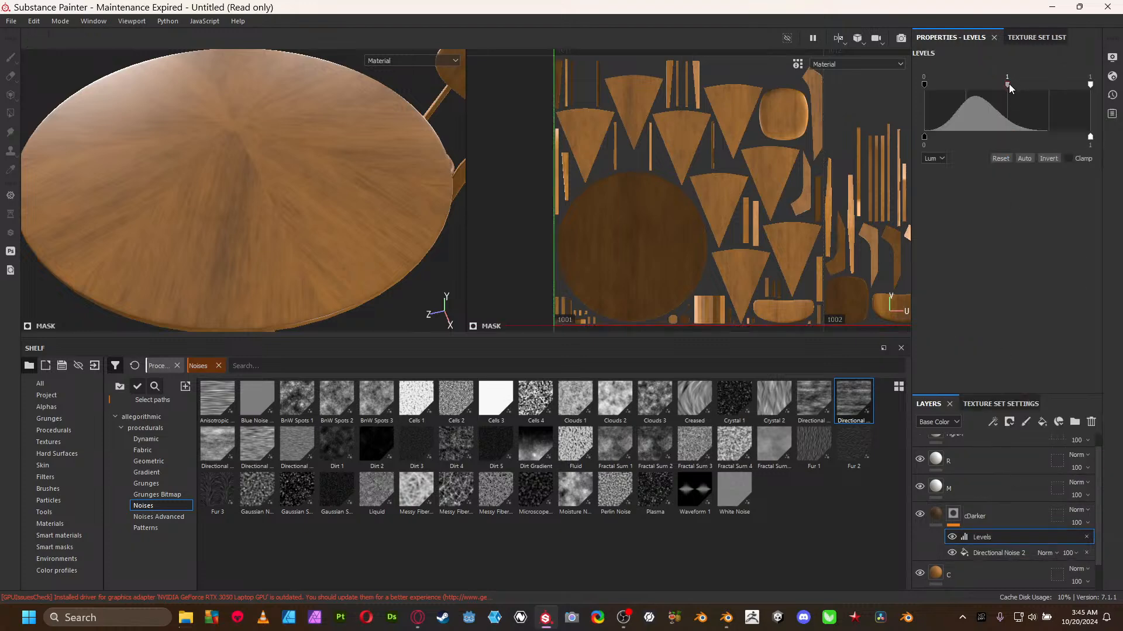
drag(965, 100, 997, 113)
drag(925, 86, 948, 88)
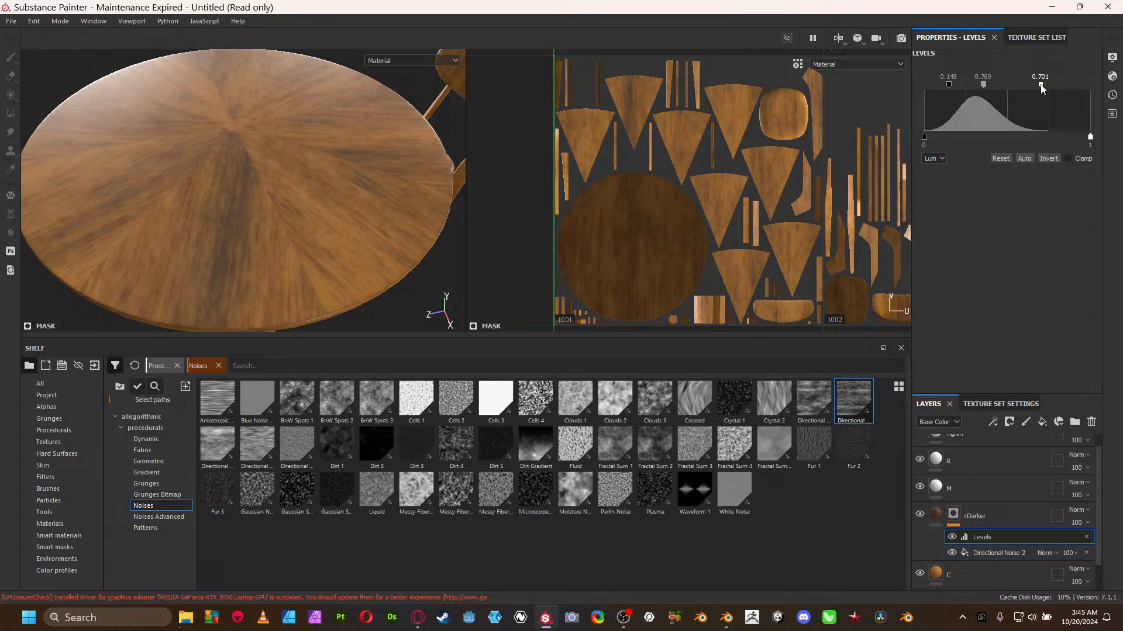
- Check the grain on the table and chair, try Soft light on the cDarker layer, and set its base color blend mode to Multiply
key(Tab)
scroll(326, 268, down, 3)
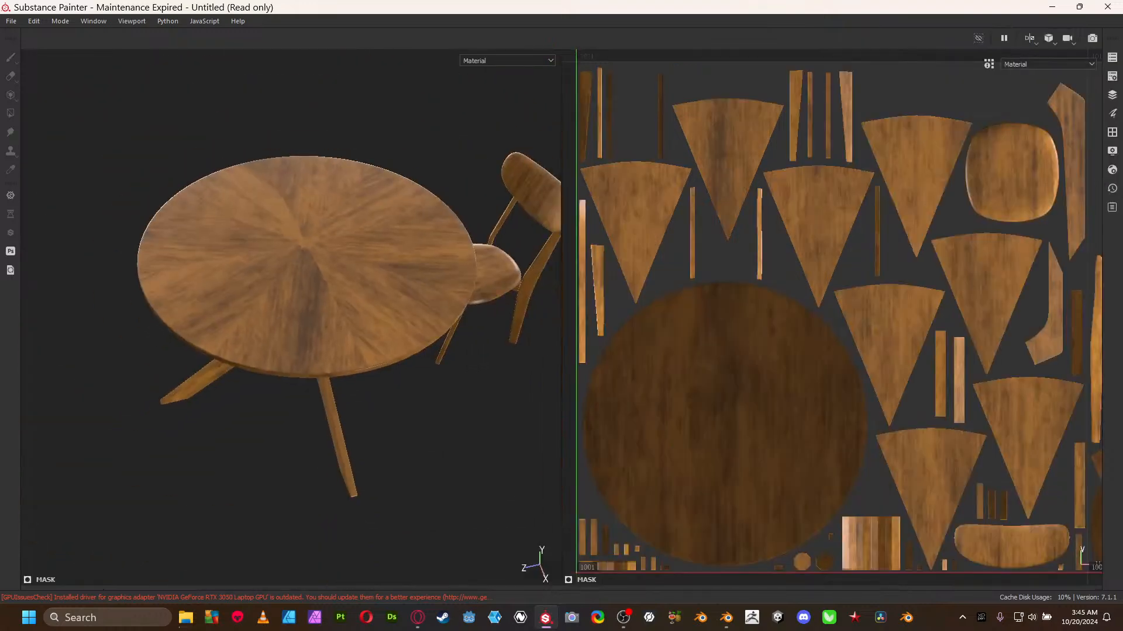
alt+drag(126, 246, 301, 281)
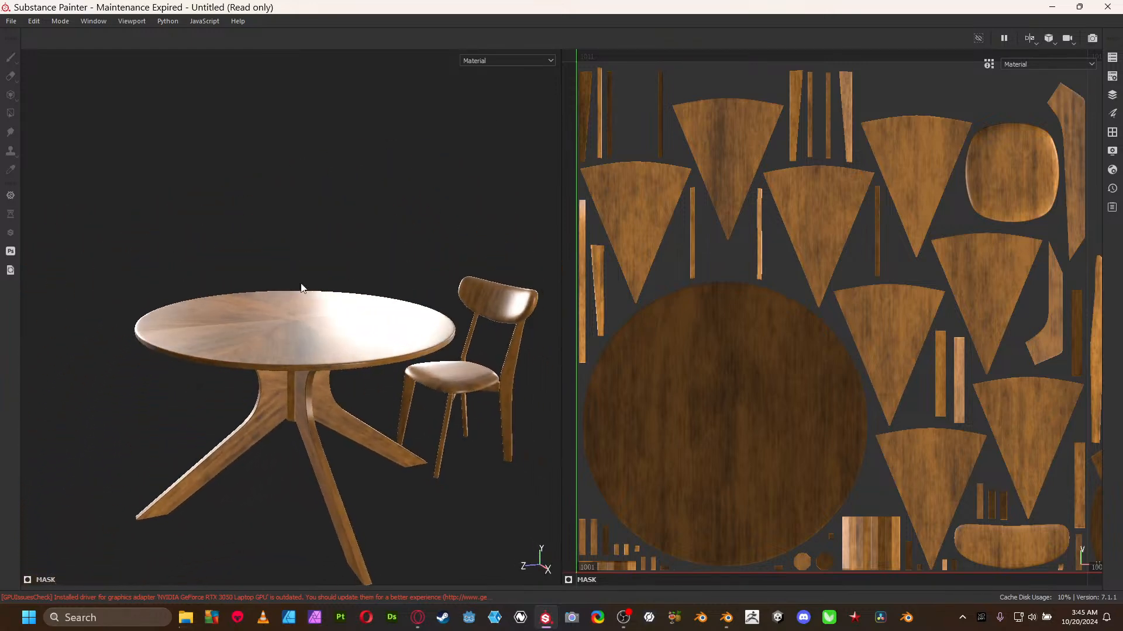
alt+middle_drag(300, 280, 306, 300)
alt+drag(306, 300, 393, 370)
key(Tab)
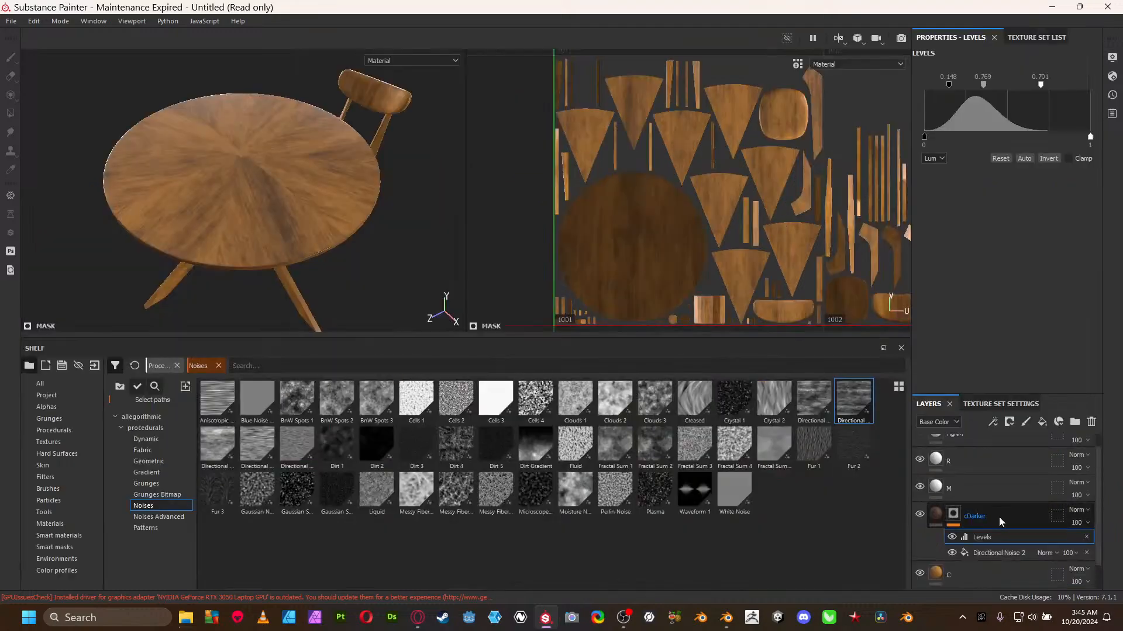
click(1076, 509)
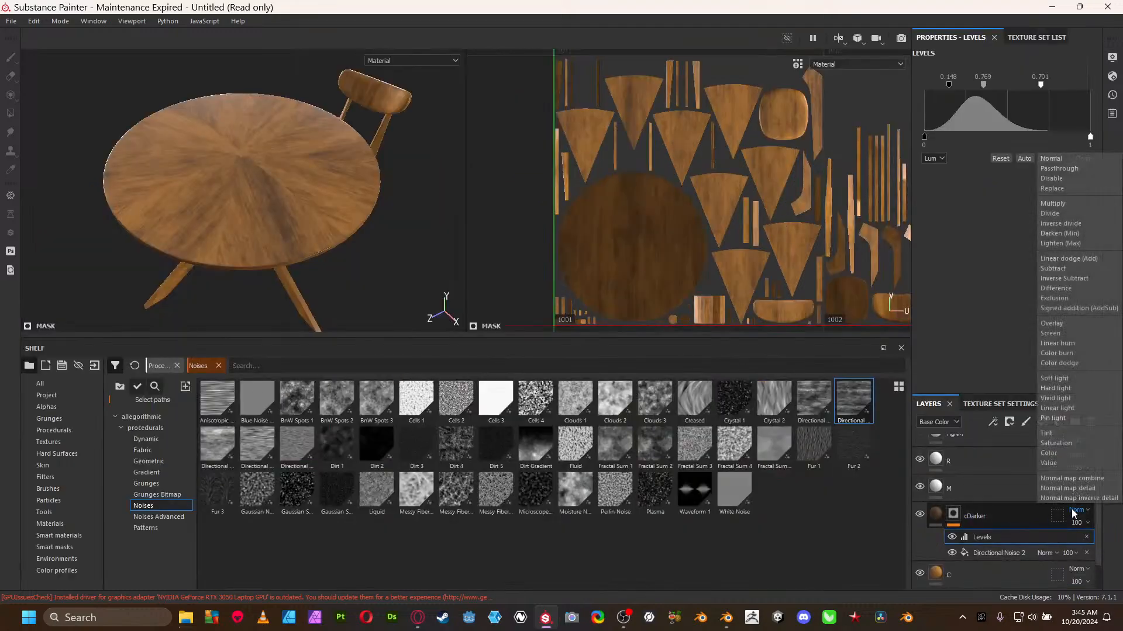
click(1089, 378)
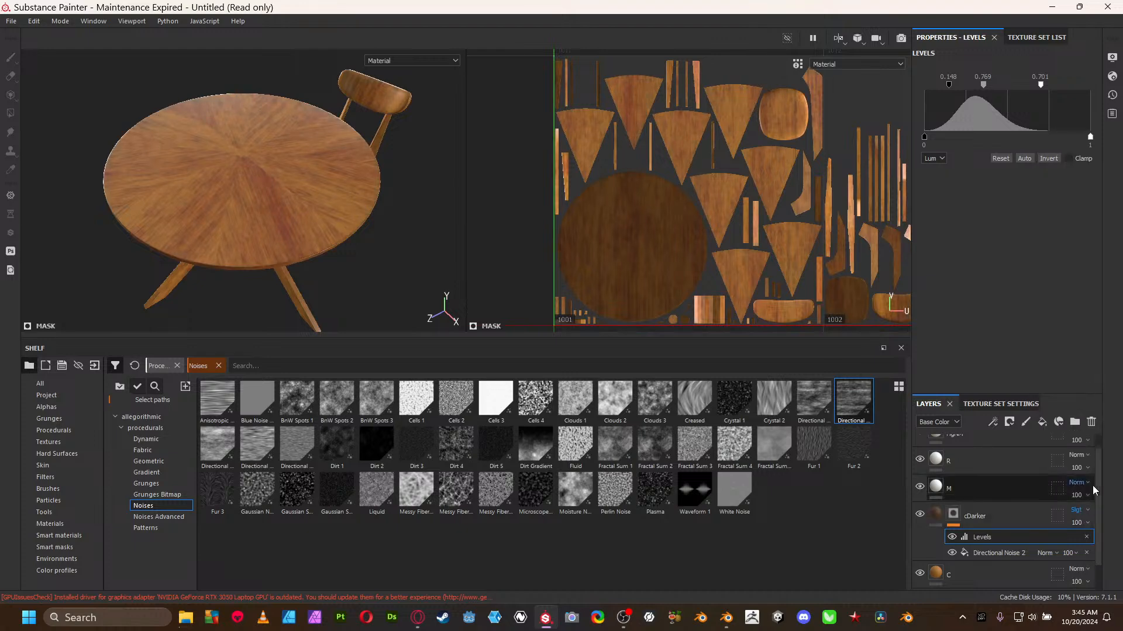
click(1083, 511)
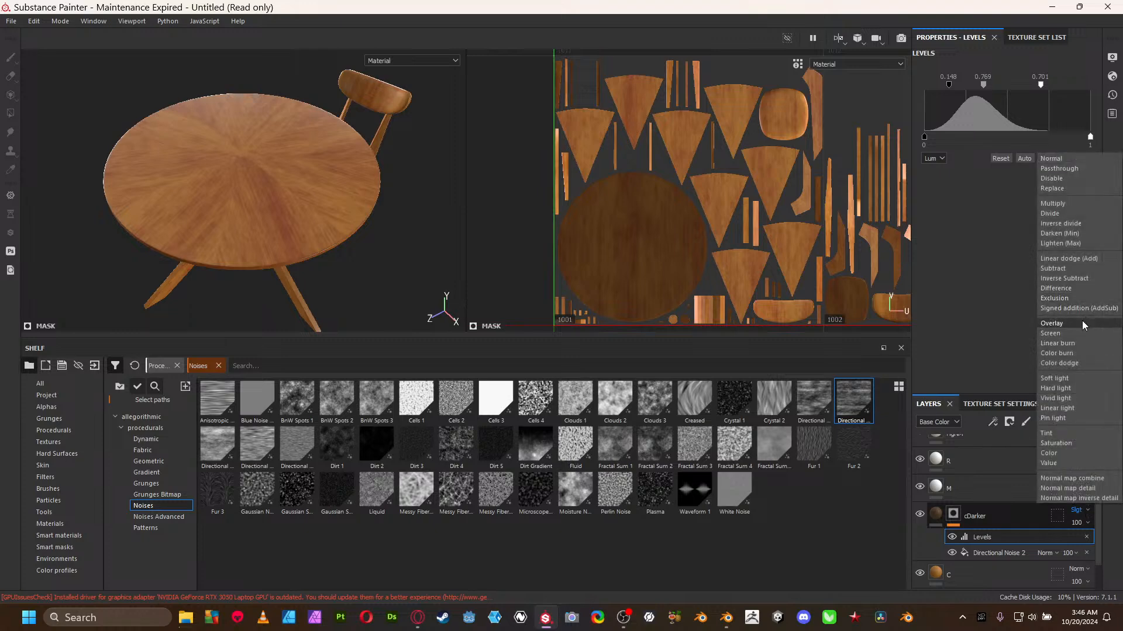
click(1067, 204)
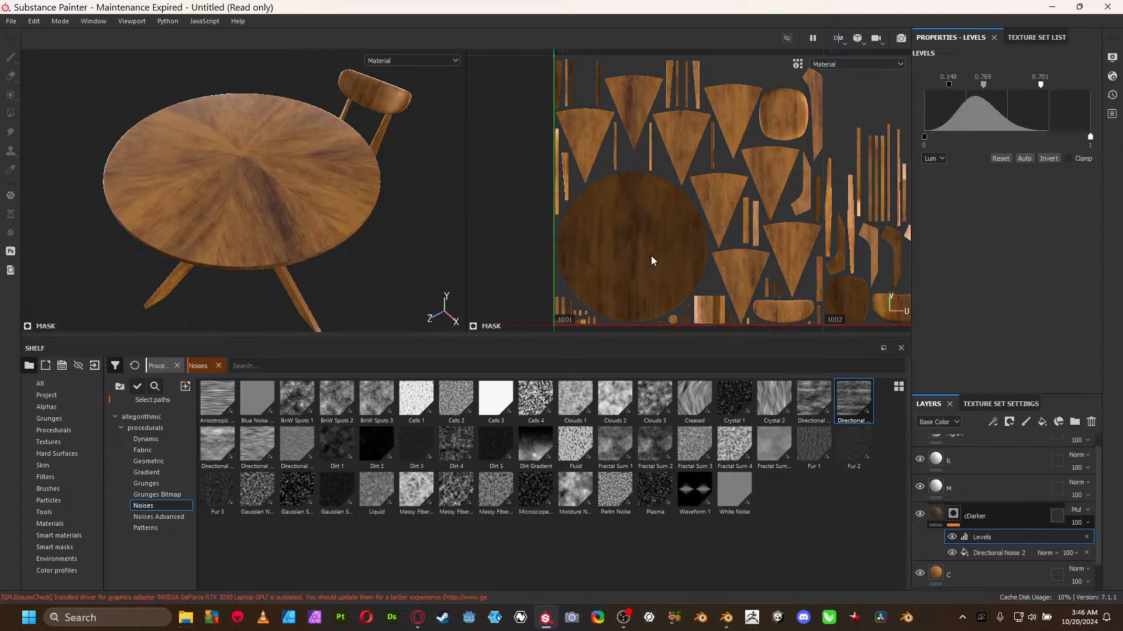
- Display the cDarker mask on its own and examine its grain seams around the tabletop's centre
key(Tab)
alt+drag(349, 328, 318, 325)
key(Tab)
scroll(980, 552, up, 1)
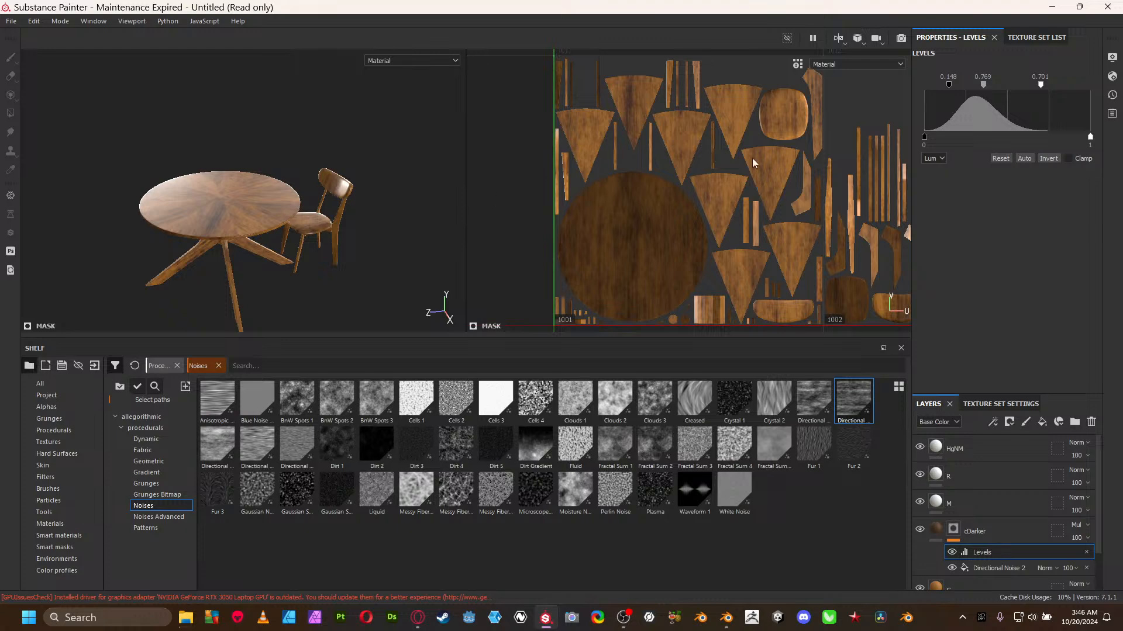
alt+drag(301, 195, 245, 199)
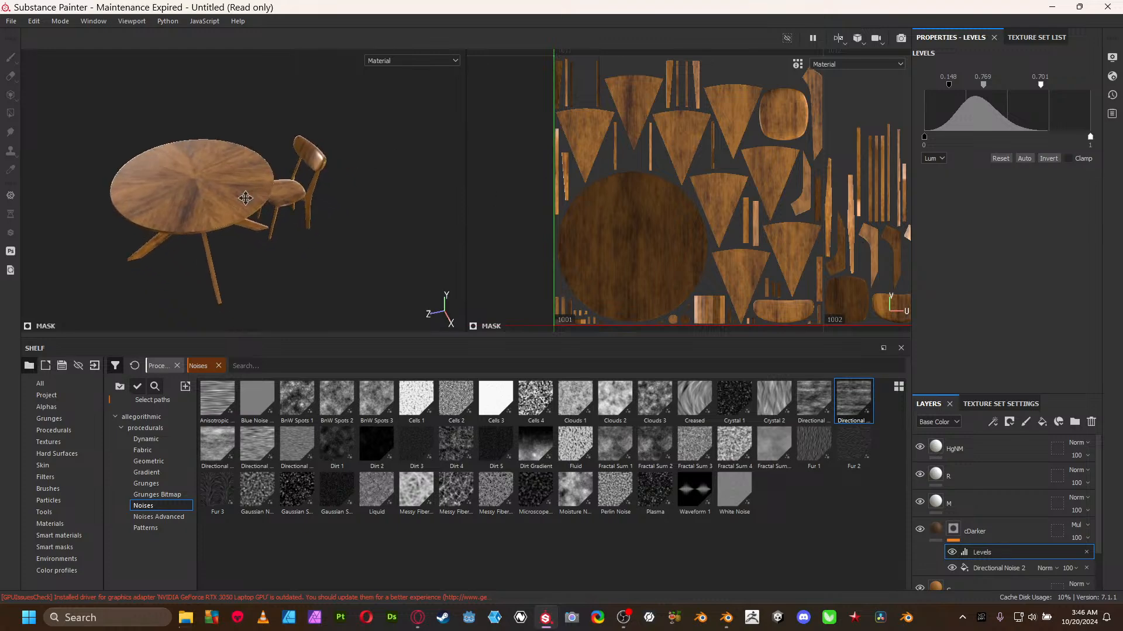
click(959, 532)
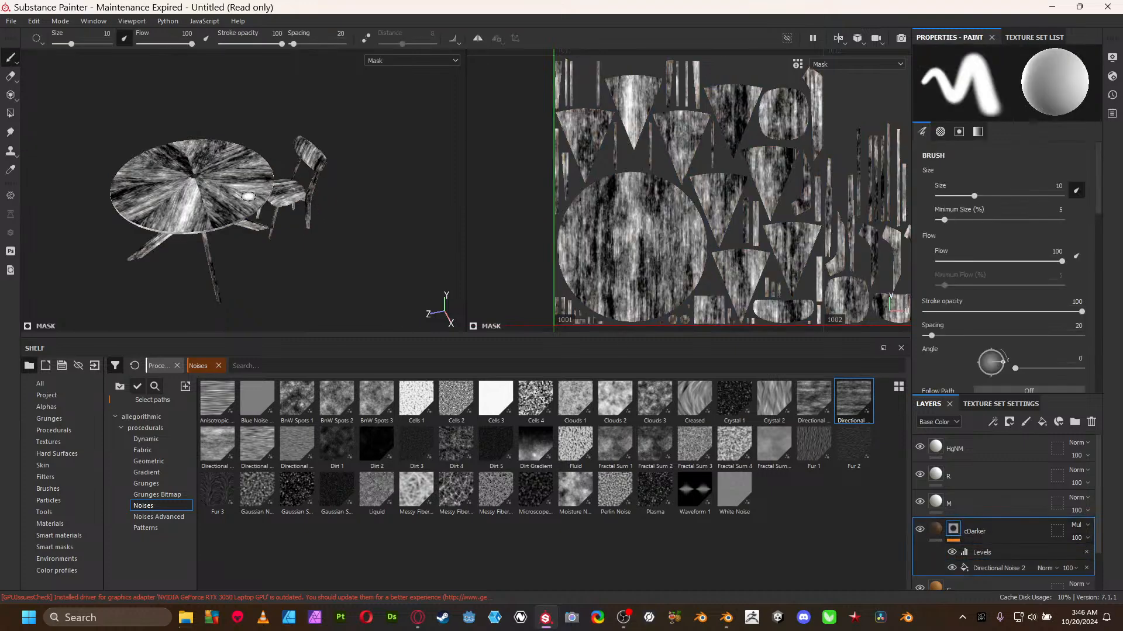
scroll(255, 198, up, 10)
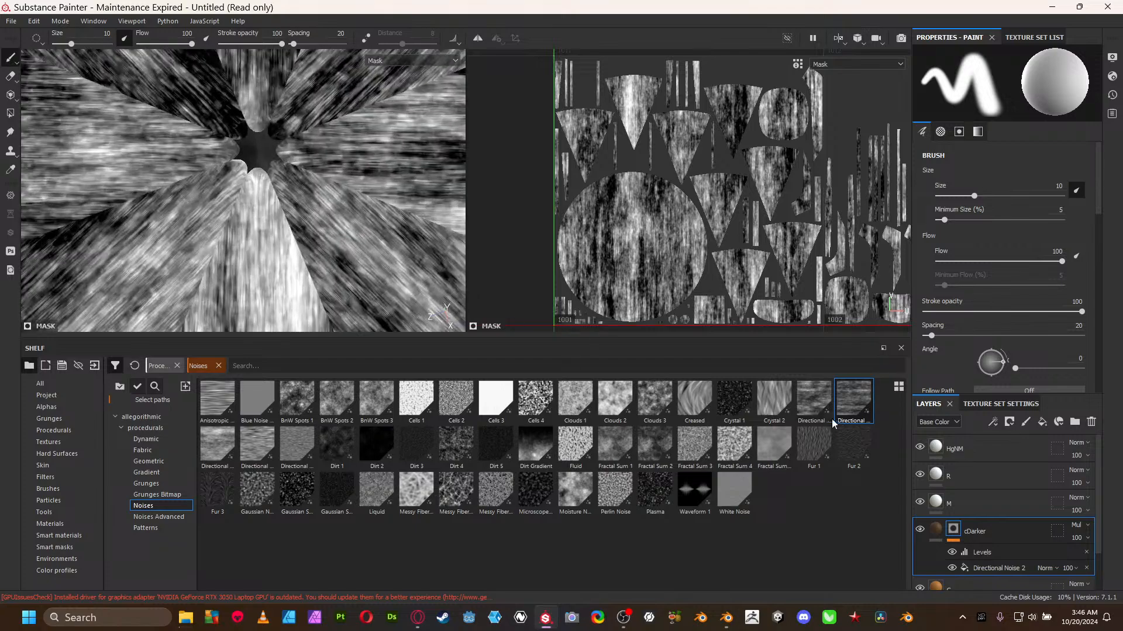
alt+drag(312, 198, 334, 170)
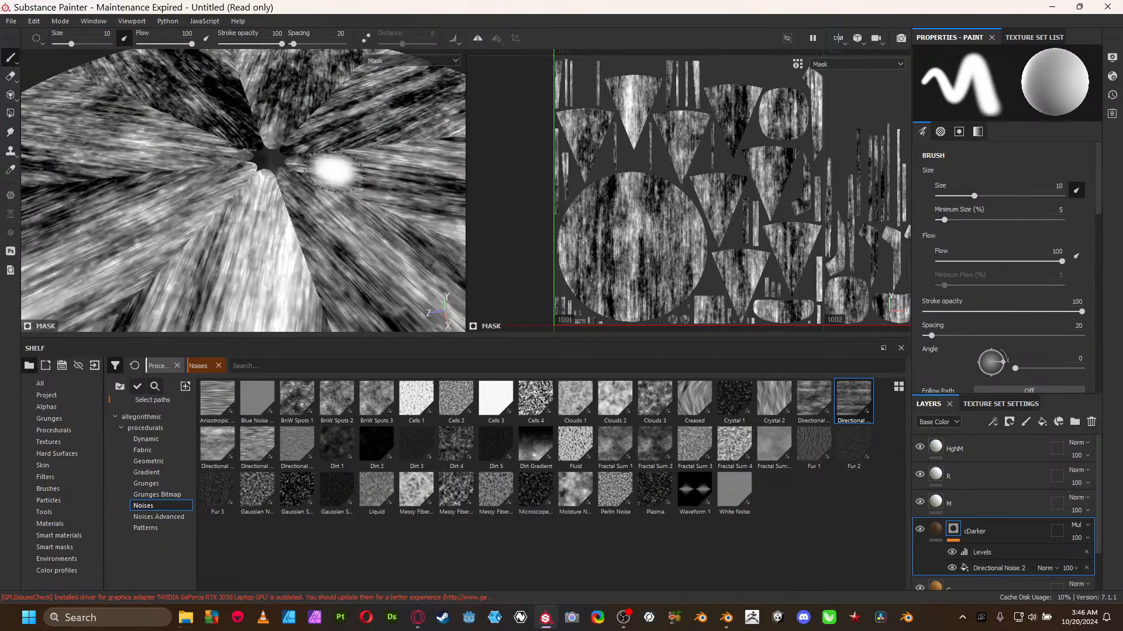
- Switch to Blender, return the sofa to Object Mode, and isolate the dining table in the 3D viewport
key(super+Tab)
click(559, 174)
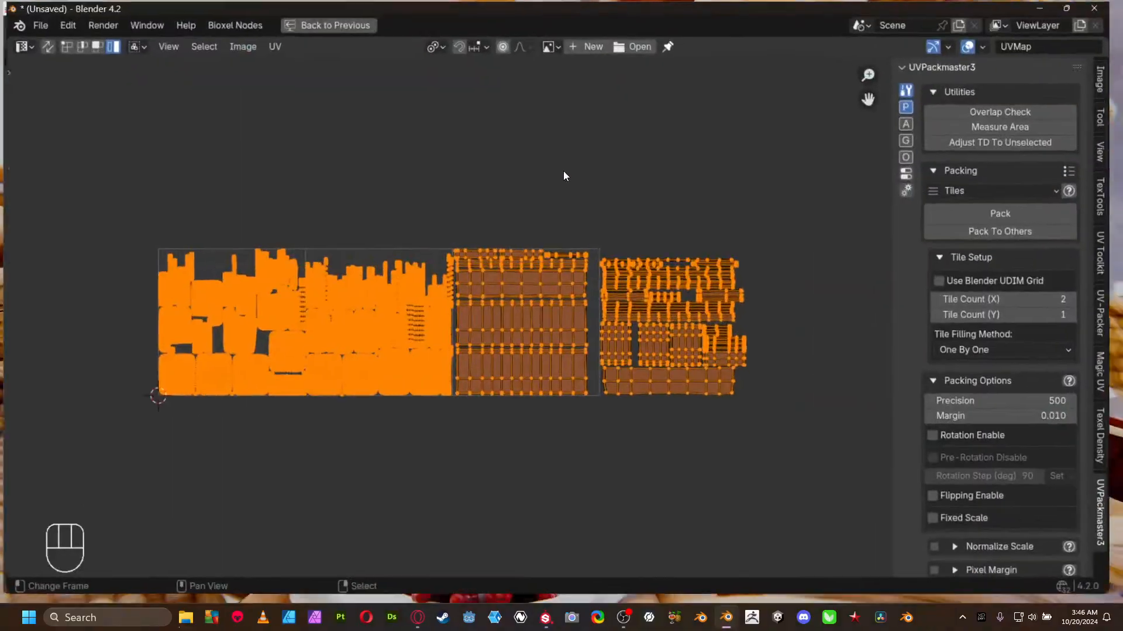
key(ctrl+space)
key(ctrl+space)
key(Tab)
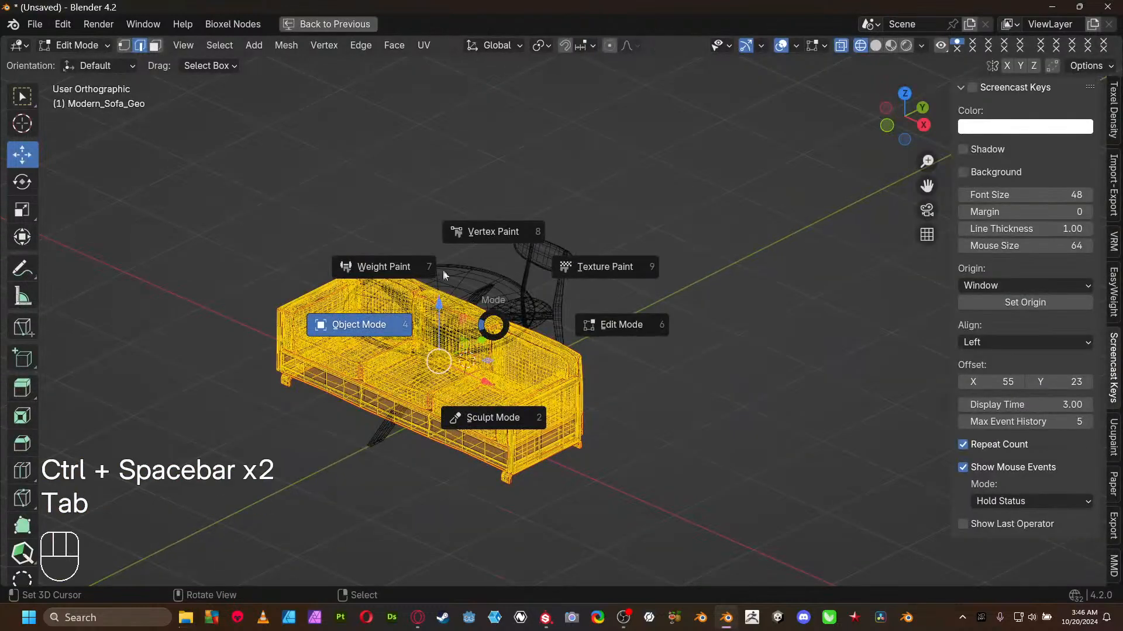
click(440, 292)
click(452, 282)
key(shift+h)
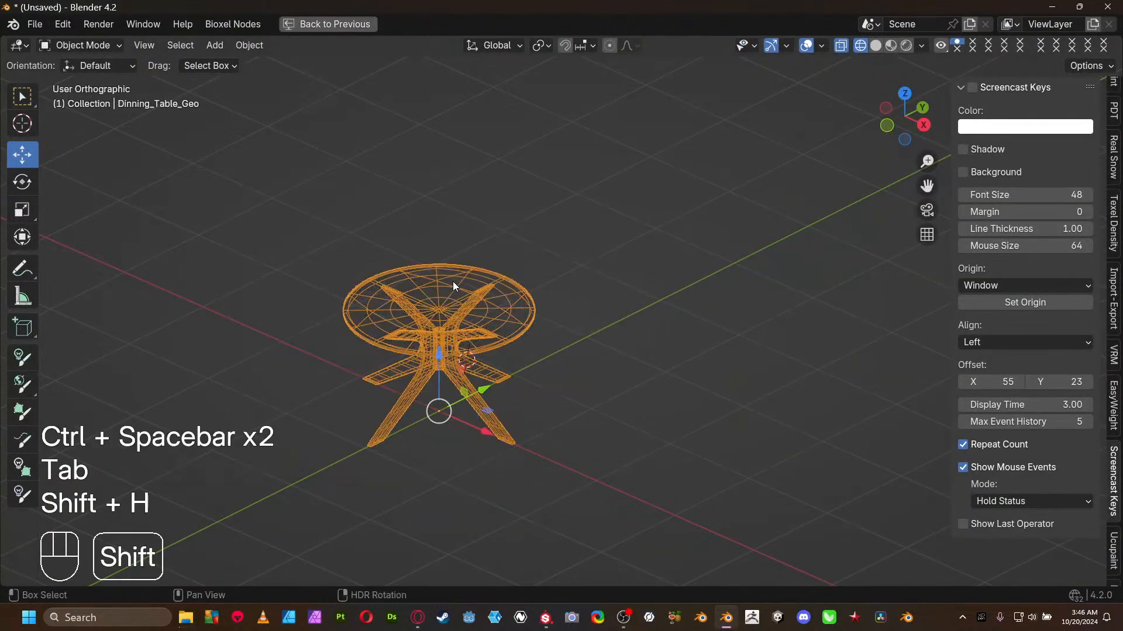
- Show the table in solid shading and compare the tabletop's centre topology in Edit Mode with the smoothed surface in Object Mode
key(Tab)
click(624, 292)
key(z)
click(652, 309)
scroll(543, 324, up, 5)
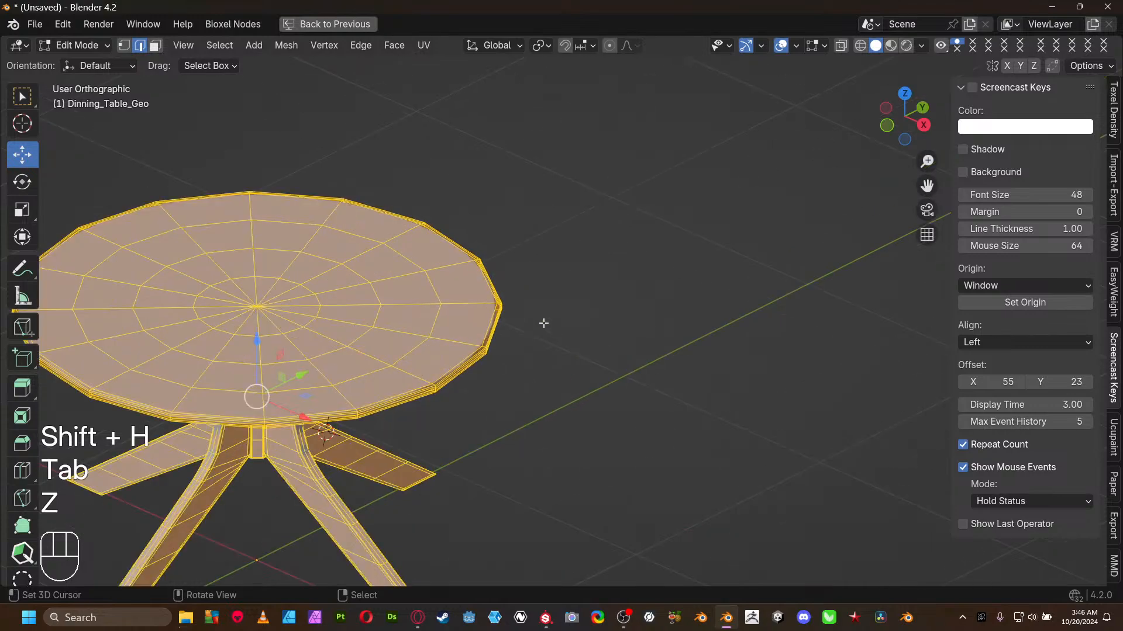
shift+middle_drag(199, 306, 639, 1)
scroll(426, 305, up, 5)
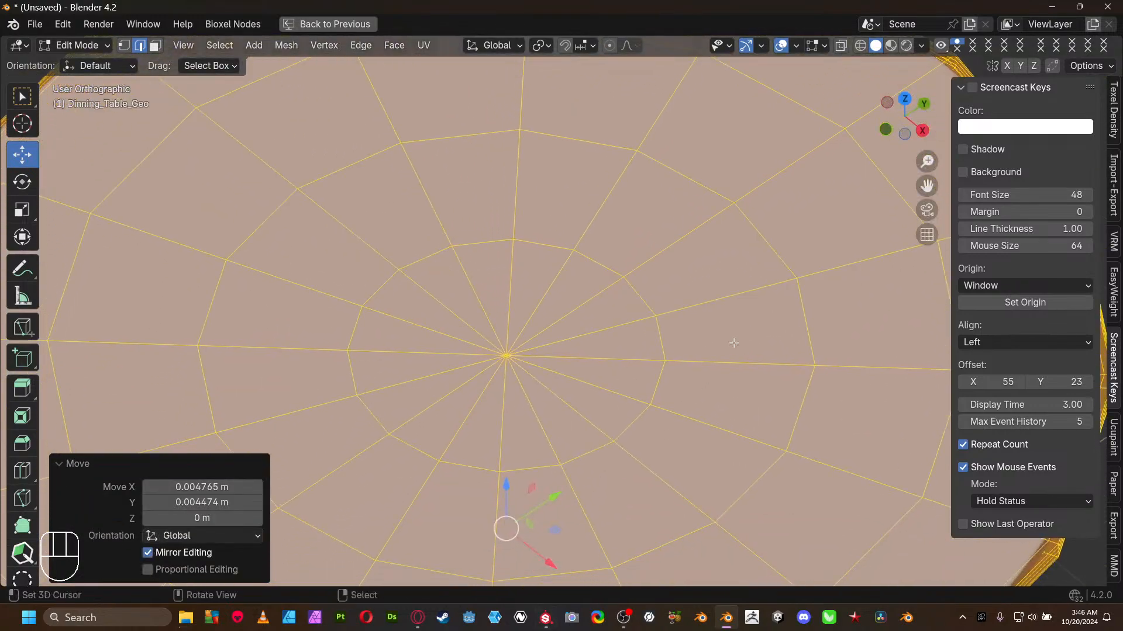
scroll(561, 259, down, 5)
key(Tab)
scroll(627, 359, up, 5)
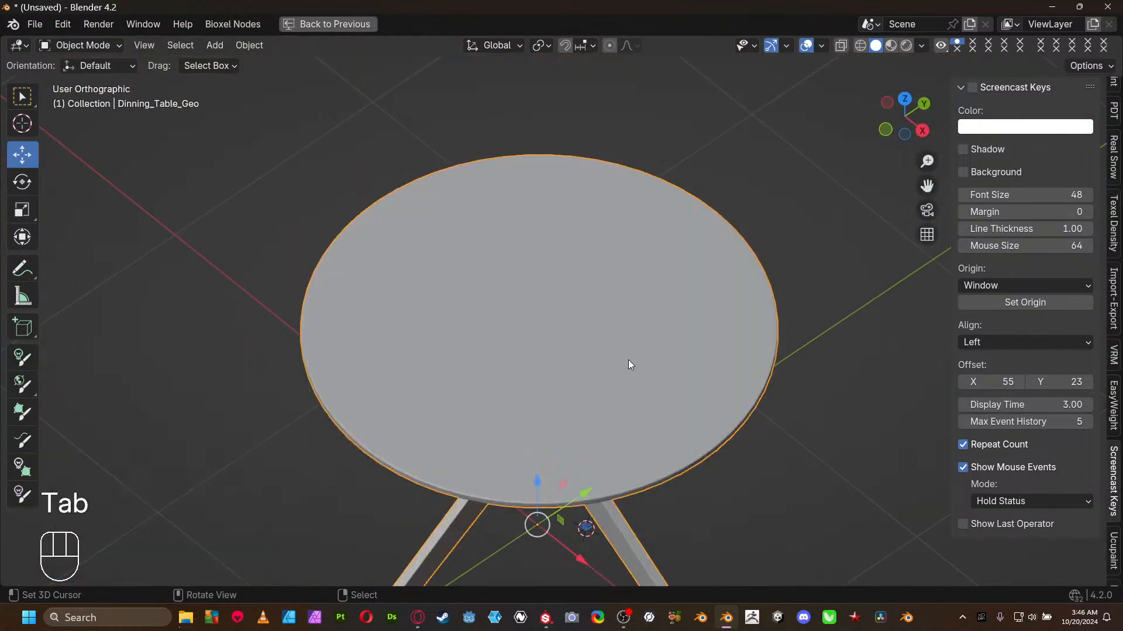
- Set UV Smooth on the dining table's Subdivision modifier to Keep Corners, Junctions, and reopen the mesh in Edit Mode
key(Tab)
key(ctrl+space)
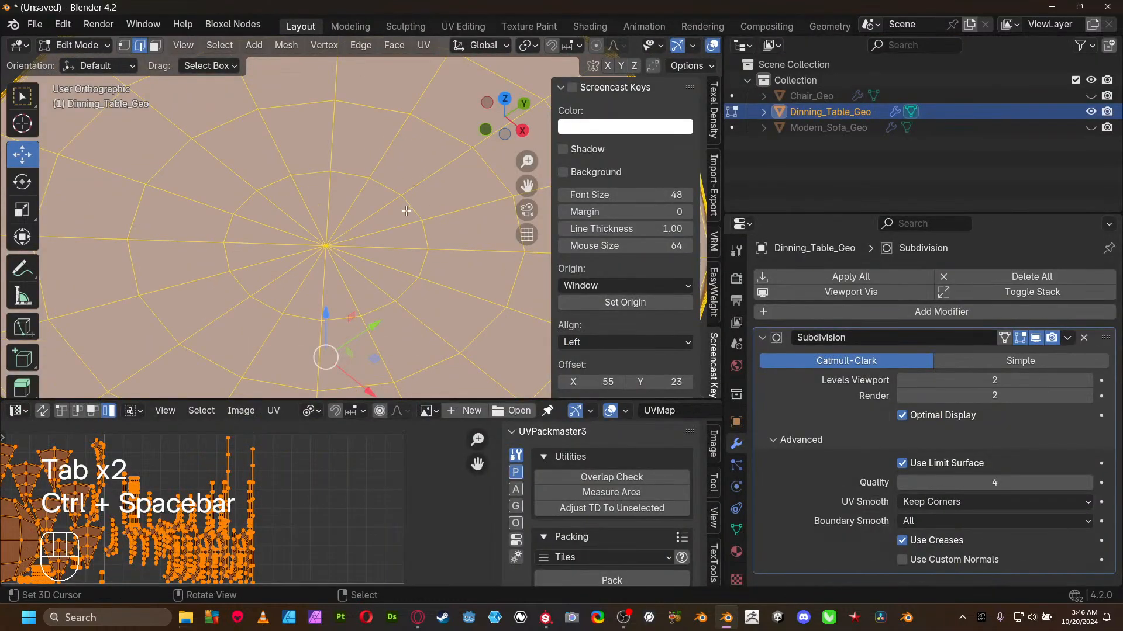
key(Tab)
click(924, 502)
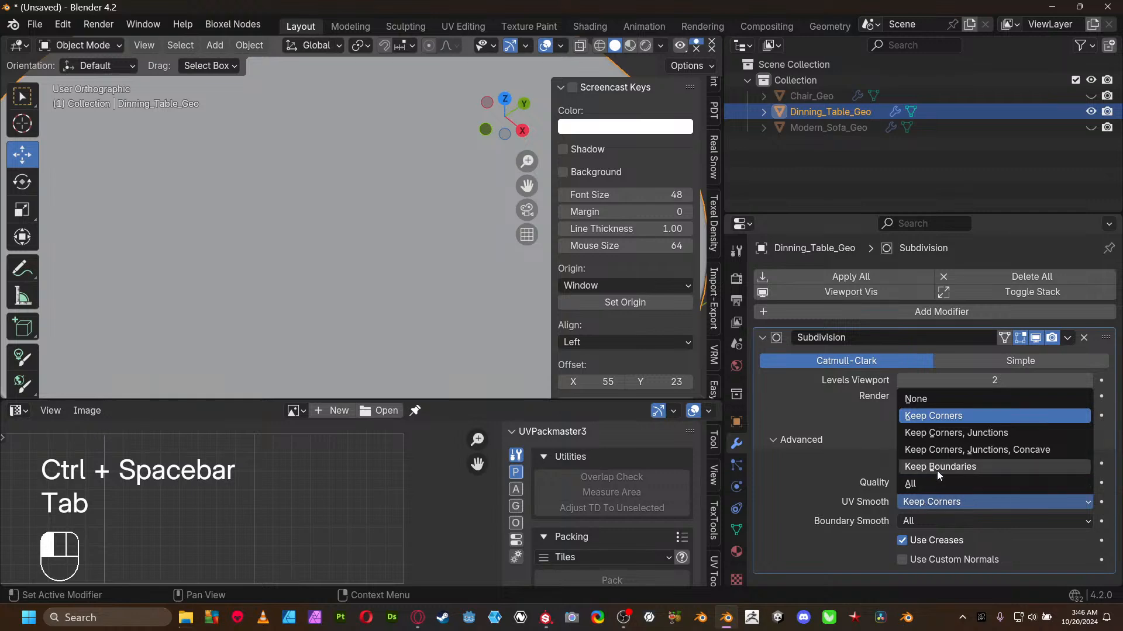
click(939, 434)
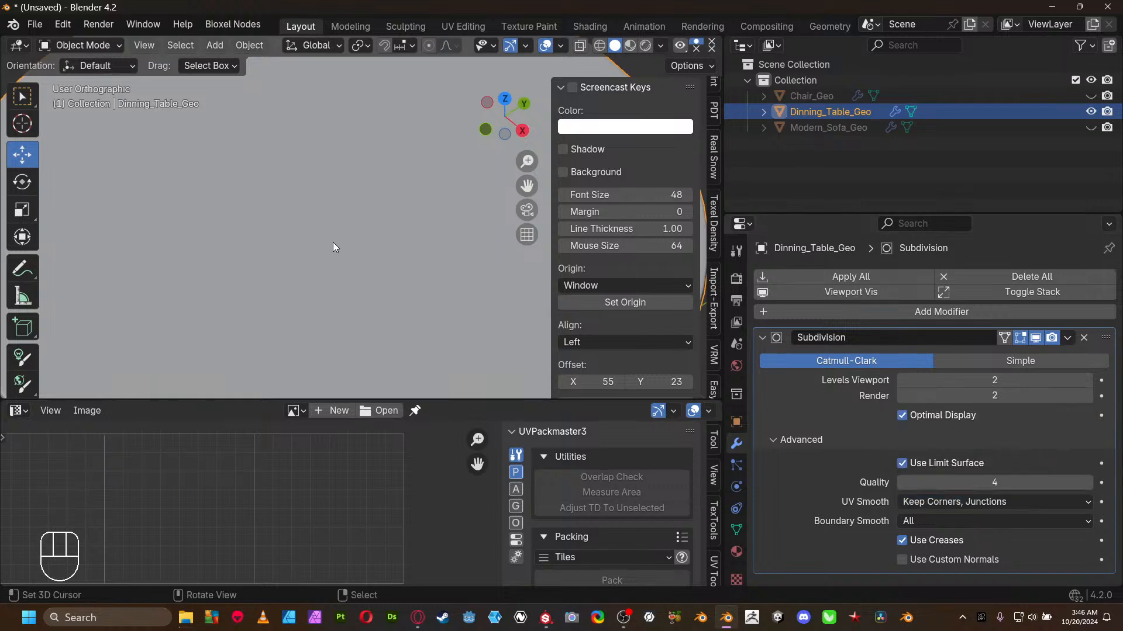
key(Tab)
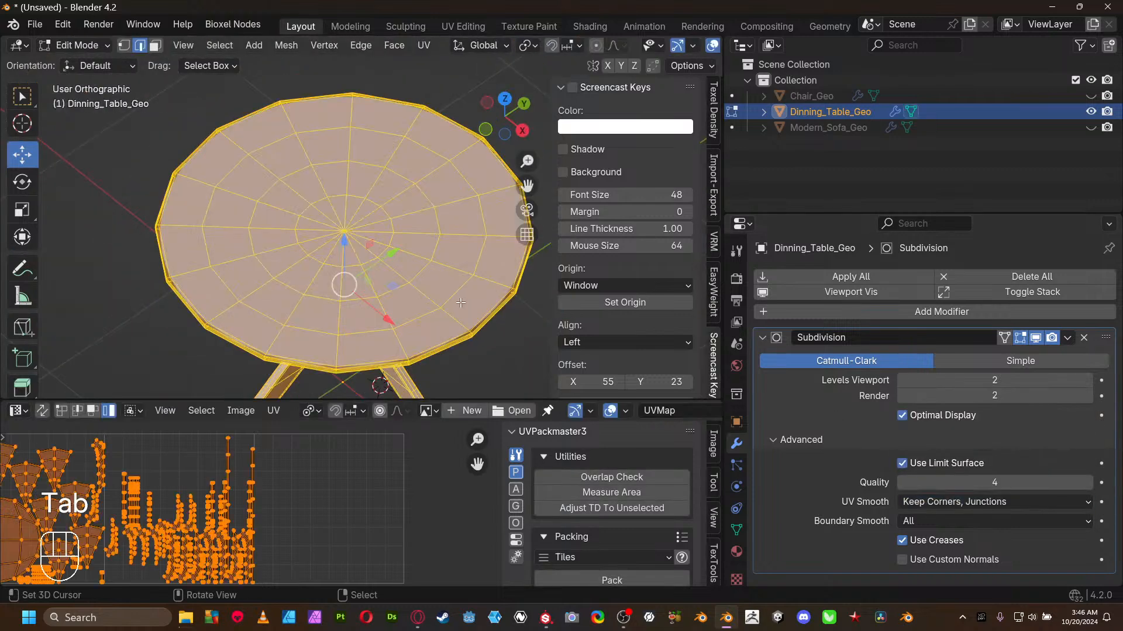
- Enable on-cage display for the dining table's Subdivision modifier and inspect the edge loop around the tabletop's centre
click(1005, 338)
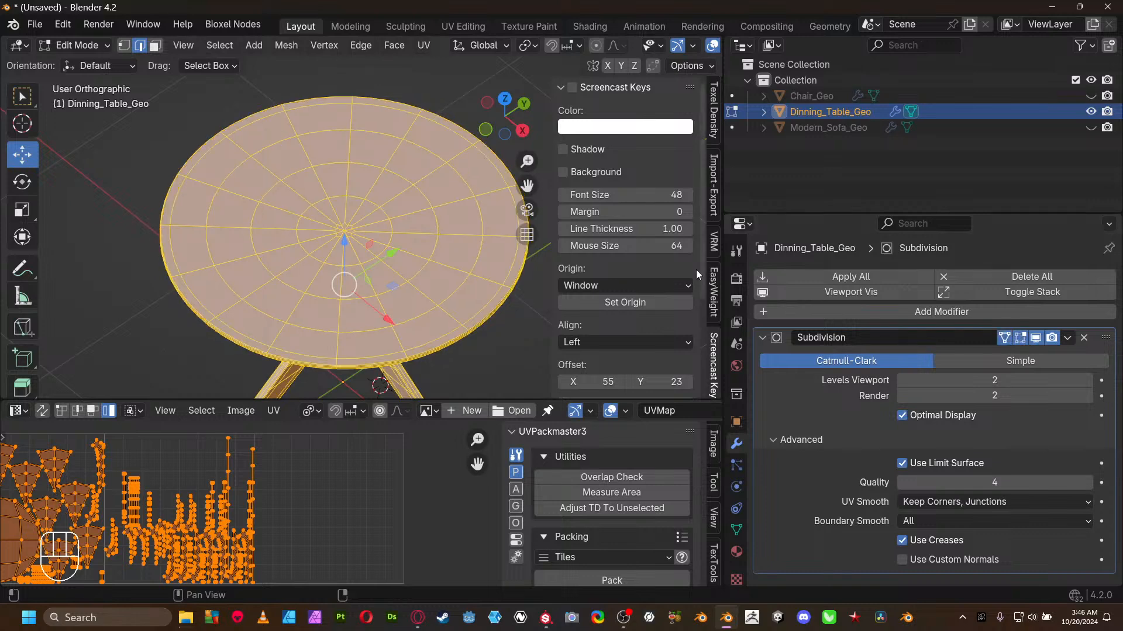
scroll(342, 277, up, 6)
shift+middle_drag(301, 260, 336, 234)
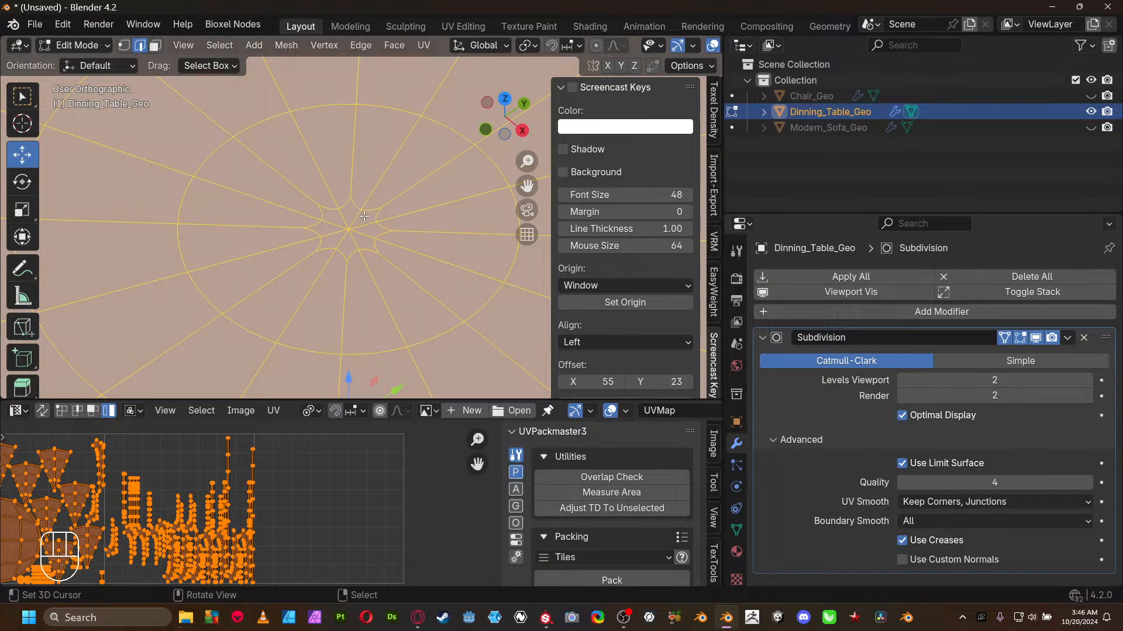
key(Tab)
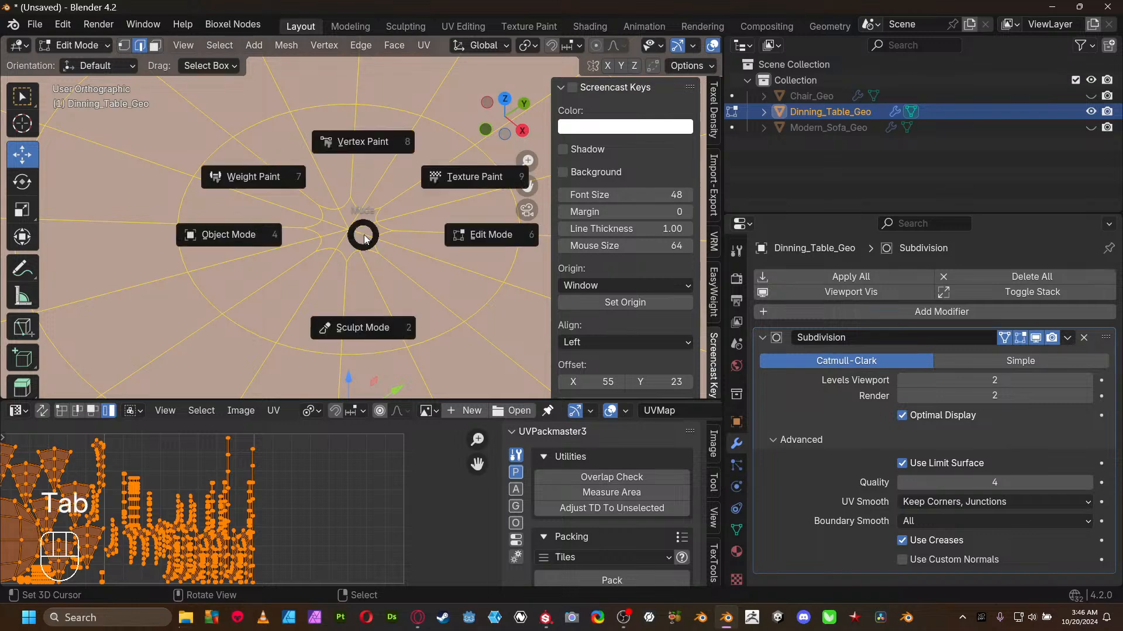
click(344, 240)
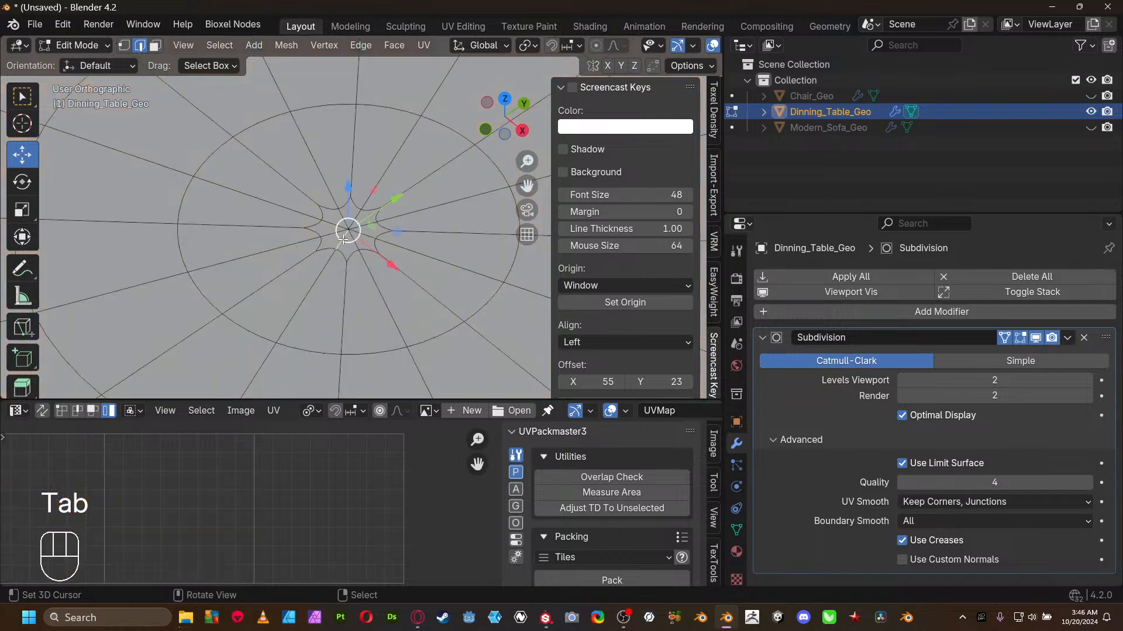
- Select the whole table mesh and mark seams from its UV islands
scroll(349, 250, down, 3)
key(a)
key(a)
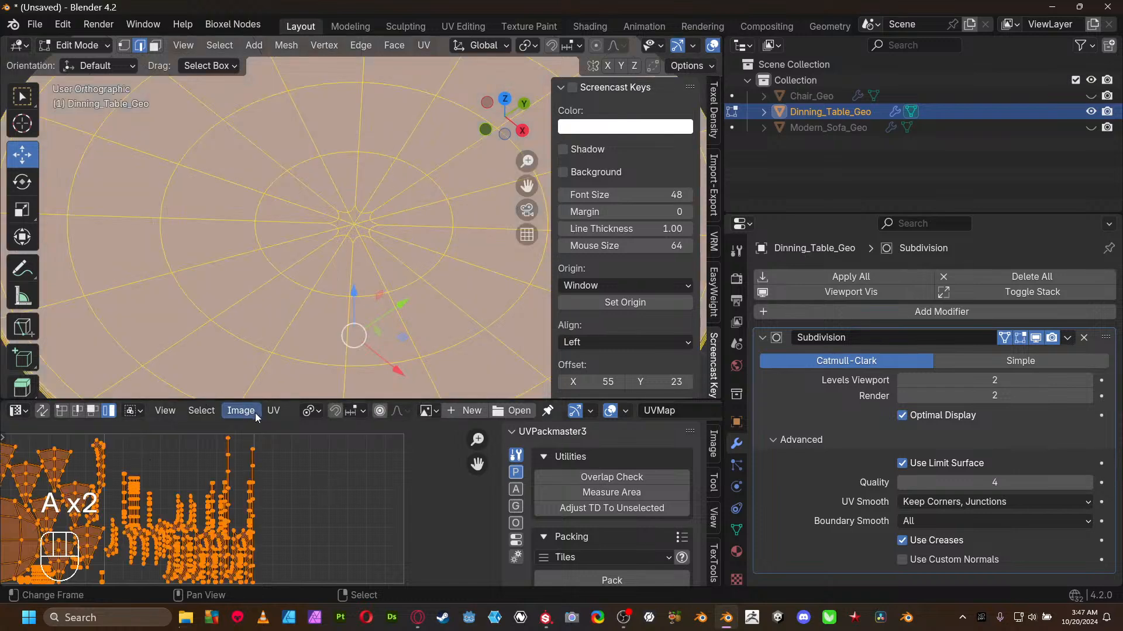
click(273, 410)
mouse_move(349, 6)
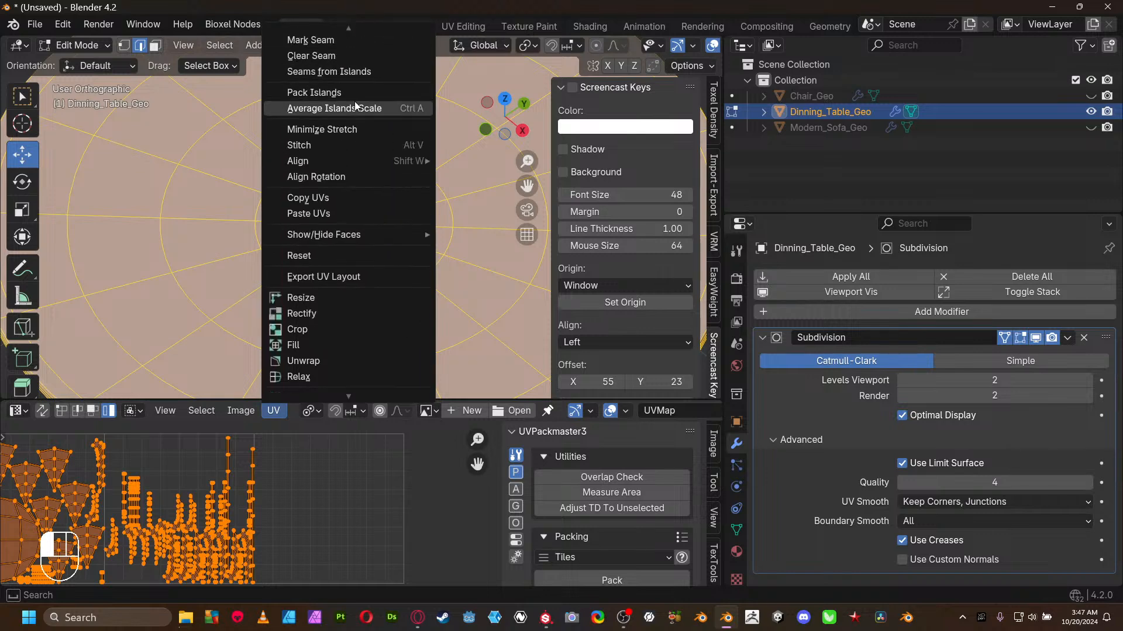
click(361, 71)
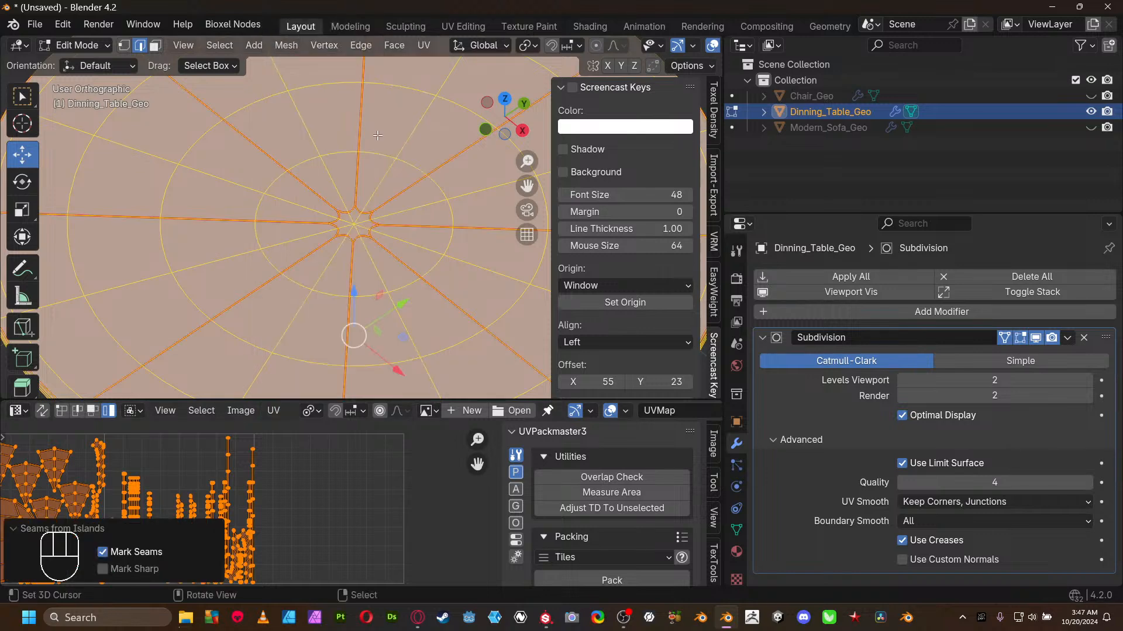
- Clear the seam on the star-shaped edge loop surrounding the tabletop's centre
scroll(357, 272, up, 3)
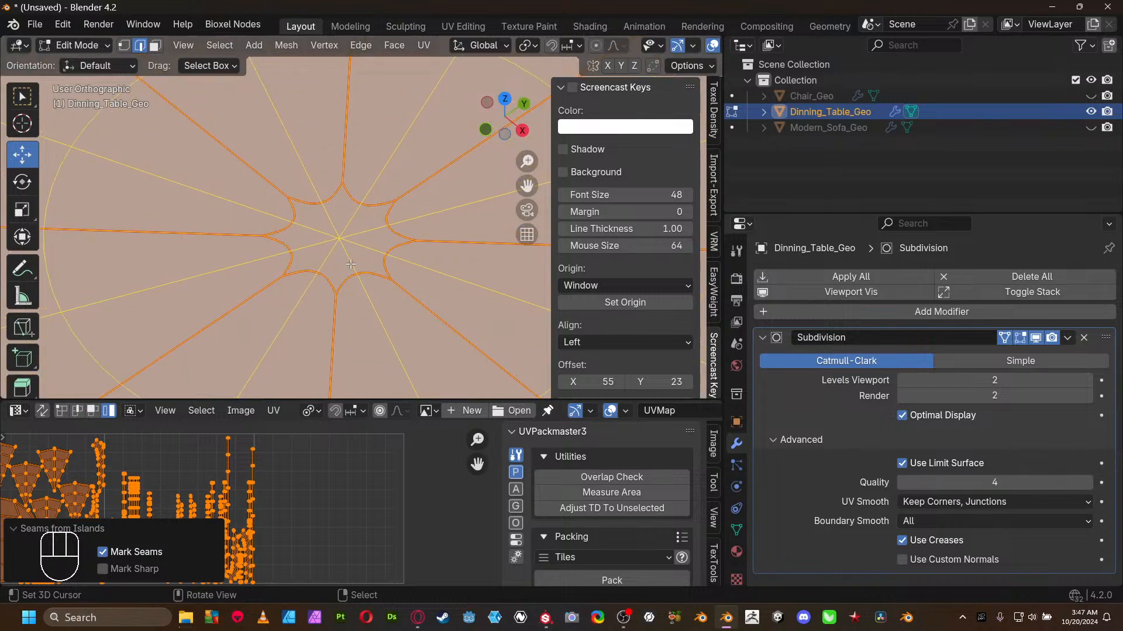
alt+click(349, 278)
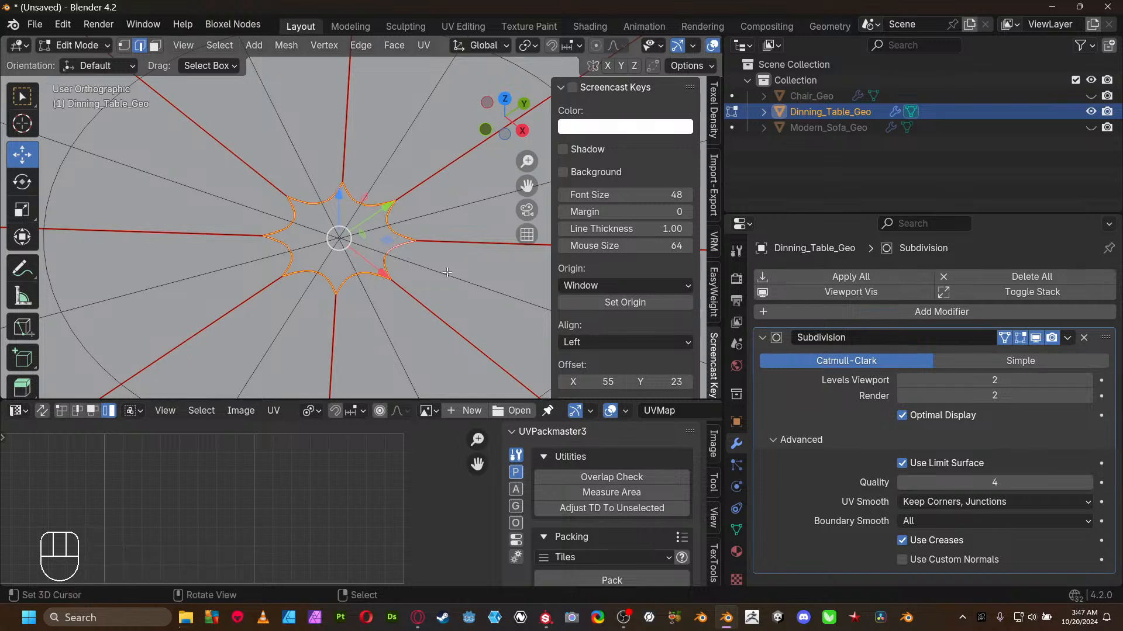
key(ctrl+e)
click(419, 413)
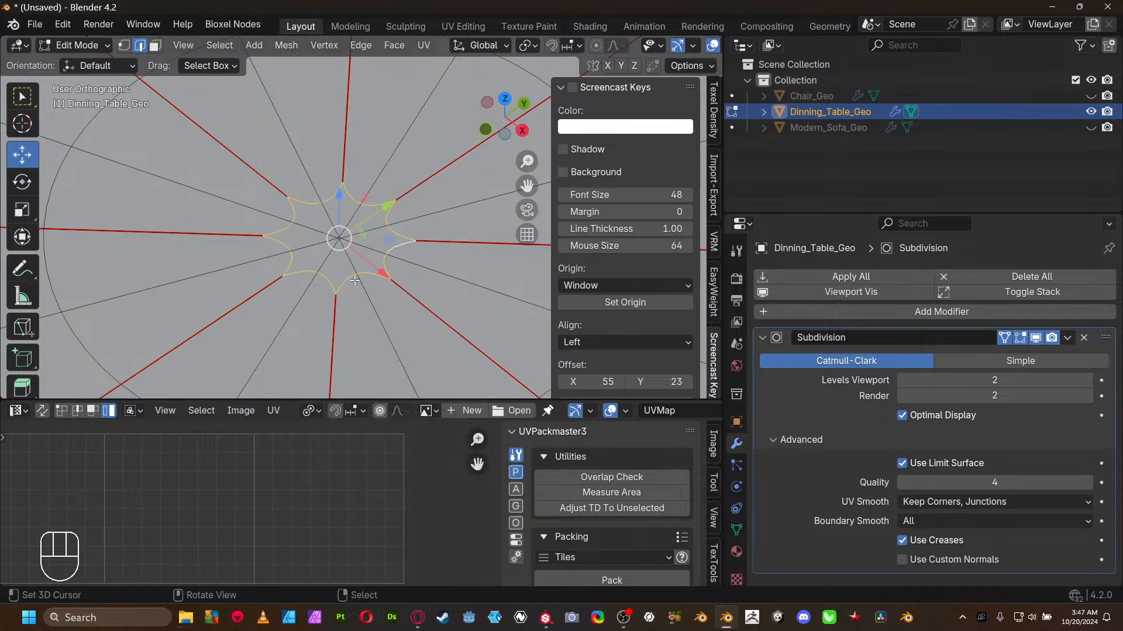
- Select the star-shaped ring together with the tabletop's centre vertices and merge them into one point with Edge Collapse
scroll(354, 286, down, 5)
middle_drag(354, 286, 370, 252)
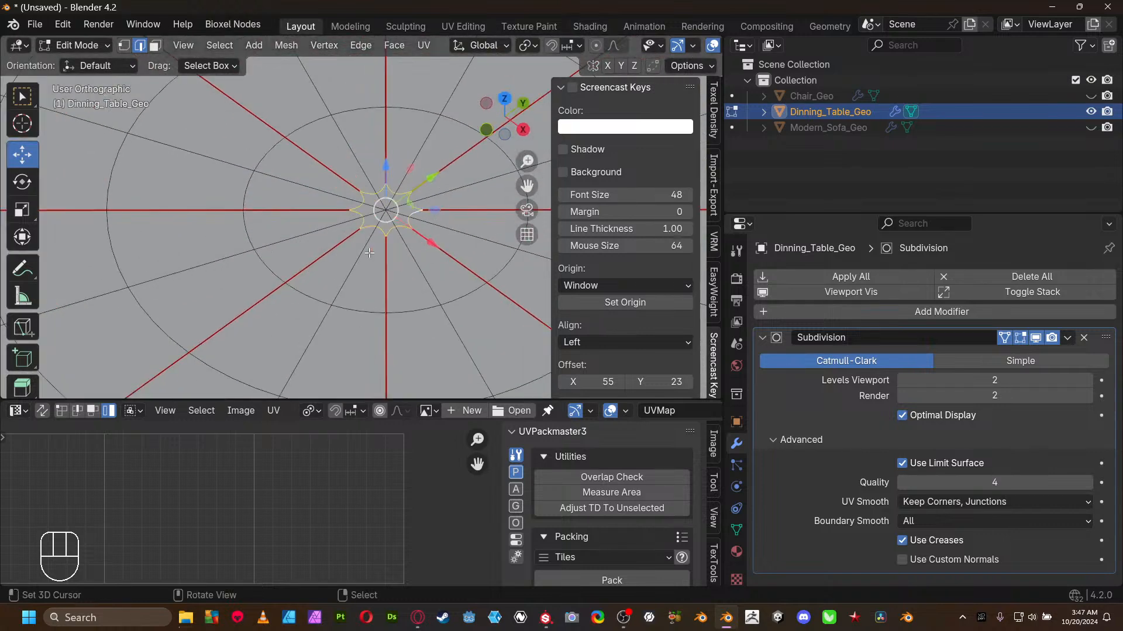
scroll(388, 219, up, 2)
key(1)
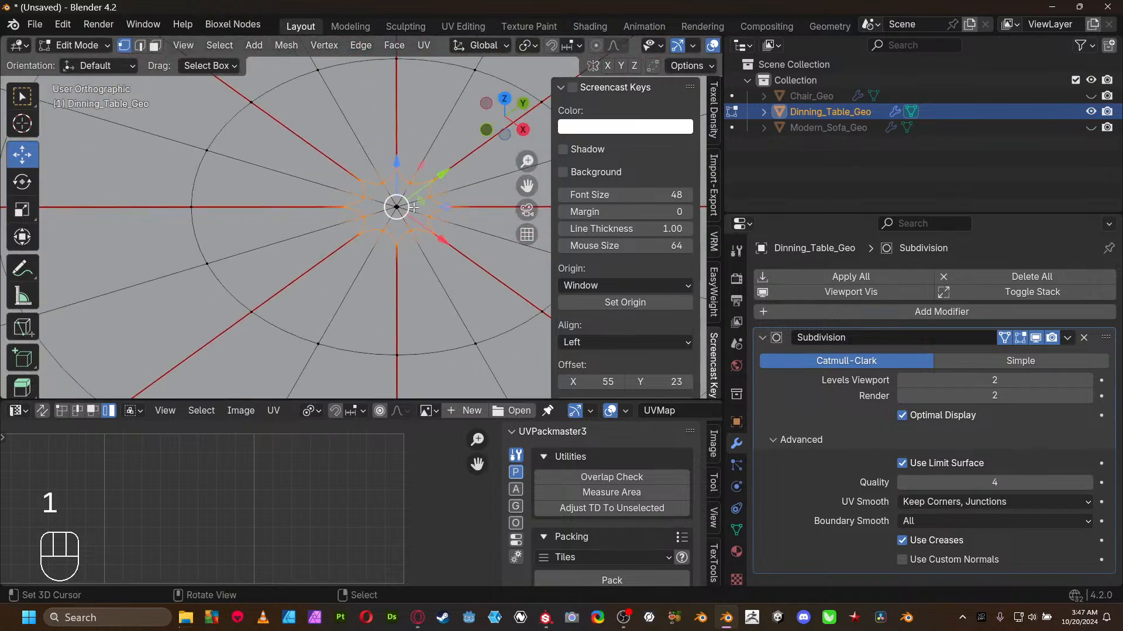
scroll(413, 207, up, 3)
shift+right_click(425, 201)
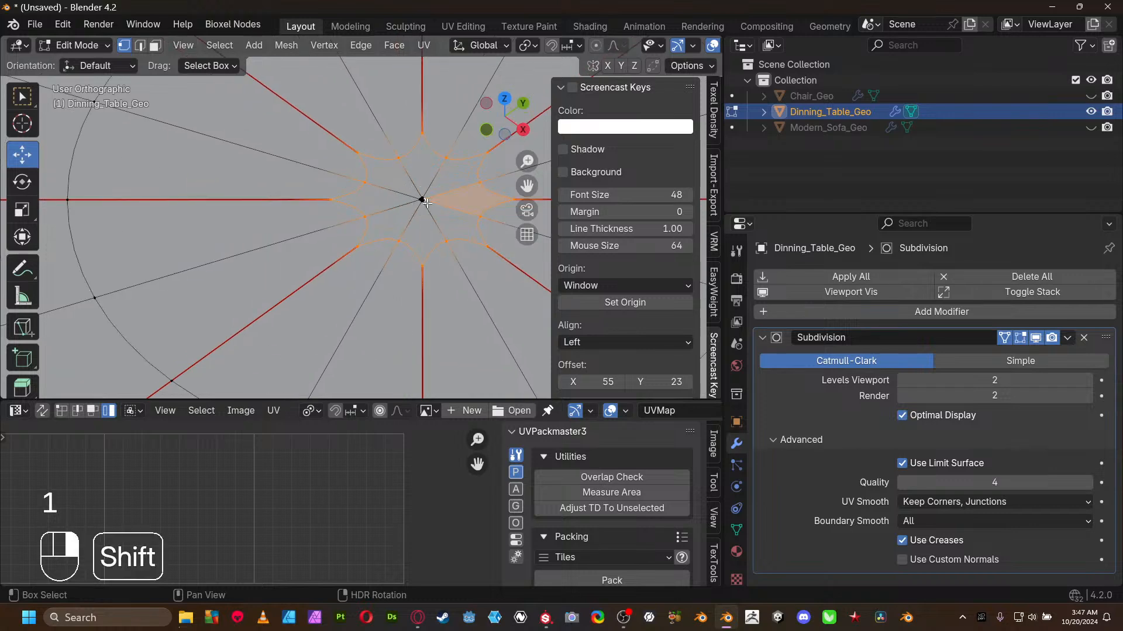
shift+middle_drag(430, 209, 363, 201)
key(shift+z)
scroll(388, 224, up, 8)
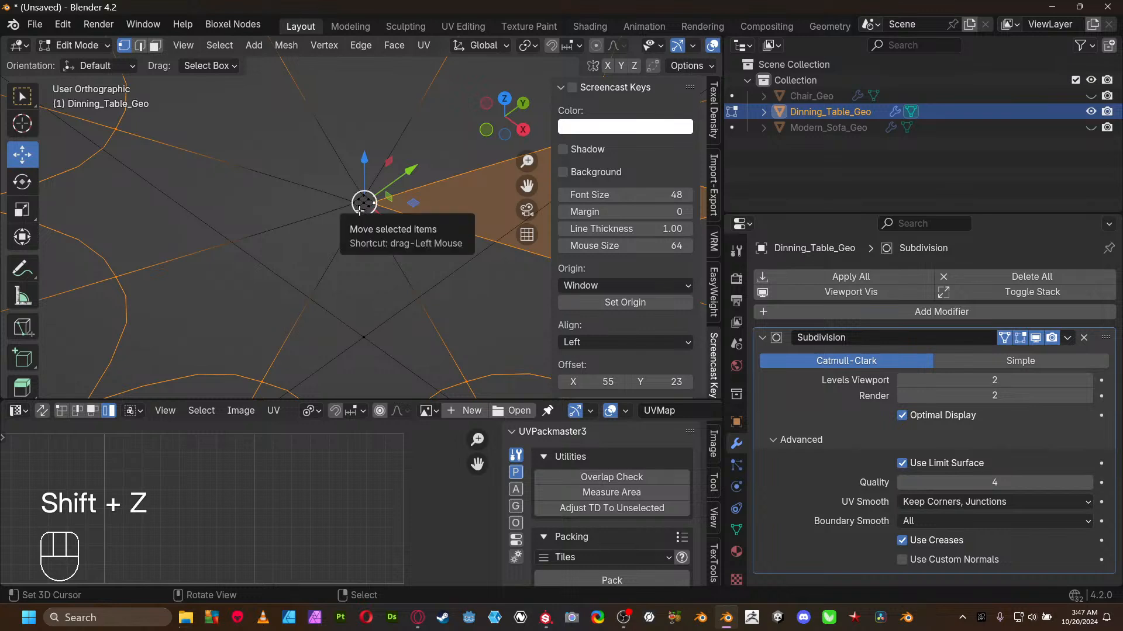
ctrl+shift+right_click(357, 205)
shift+right_click(357, 203)
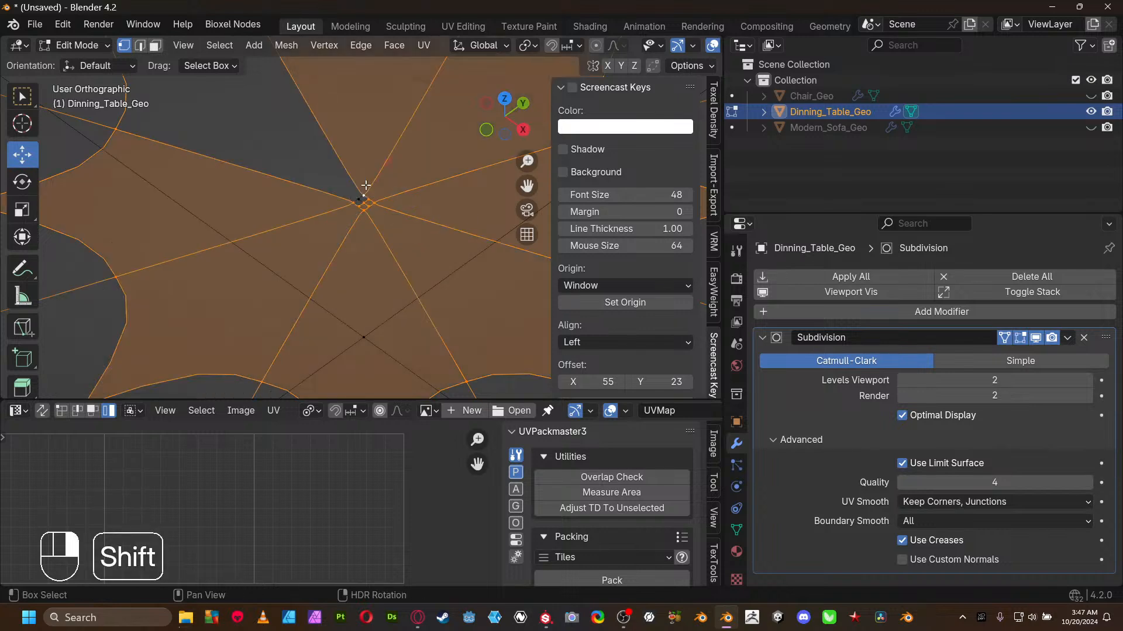
scroll(357, 202, down, 5)
key(x)
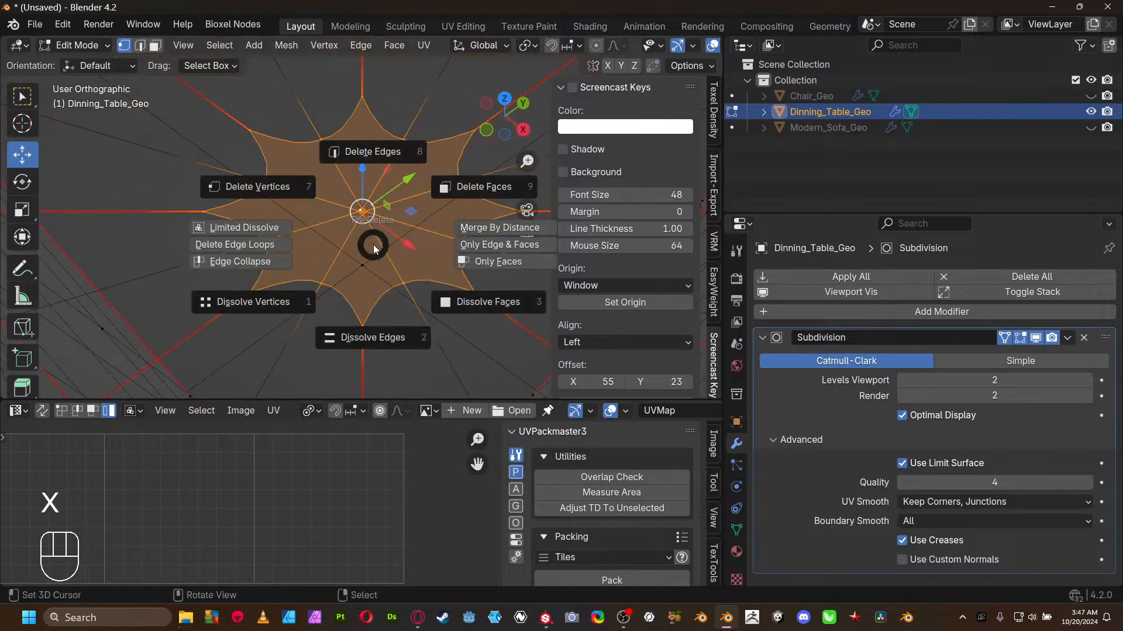
click(284, 261)
key(shift+z)
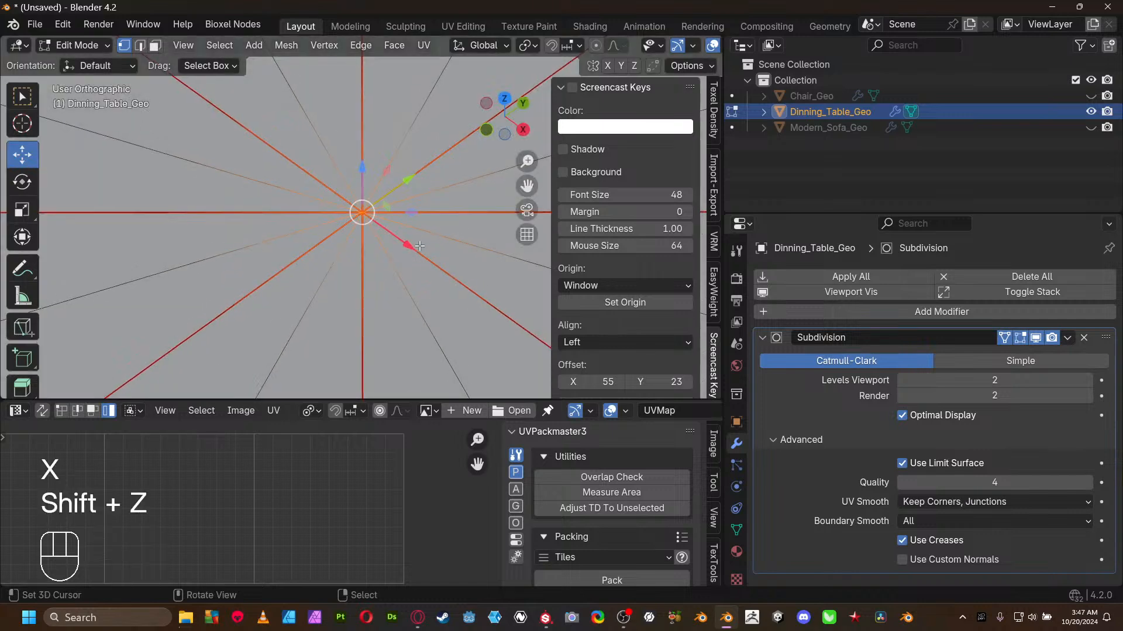
- Return the table to Object Mode, unhide the chair and sofa, and select all three objects in wireframe display
key(Tab)
scroll(359, 245, down, 5)
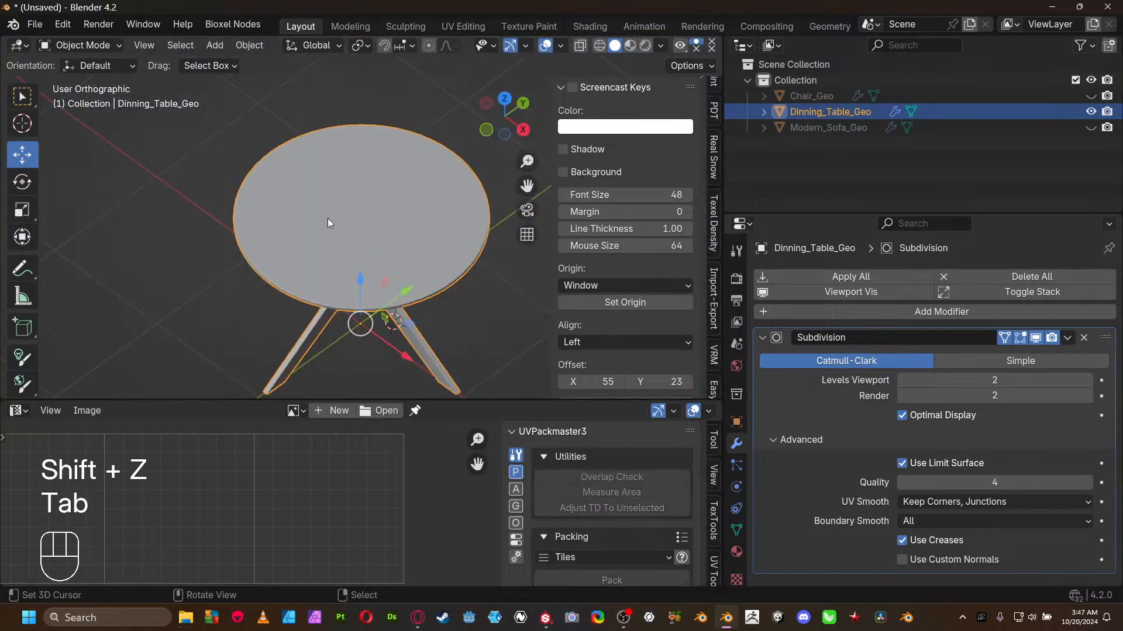
click(1092, 96)
click(1091, 127)
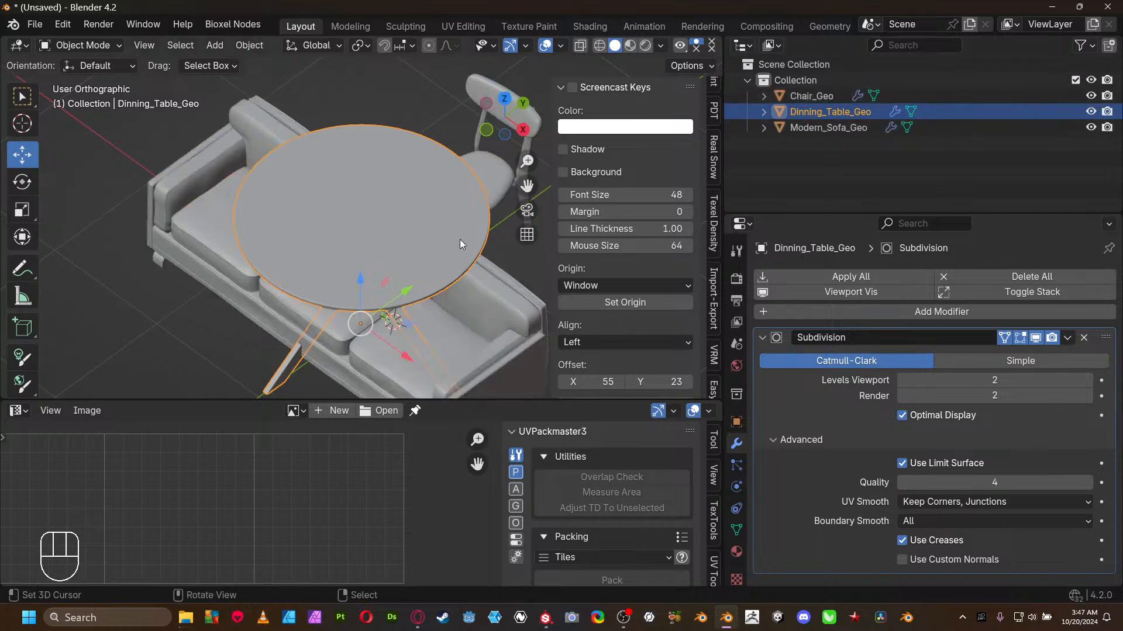
key(shift+z)
drag(214, 128, 506, 380)
- Export the selected furniture in Wavefront OBJ format, overwriting PRopstuto.obj
click(34, 24)
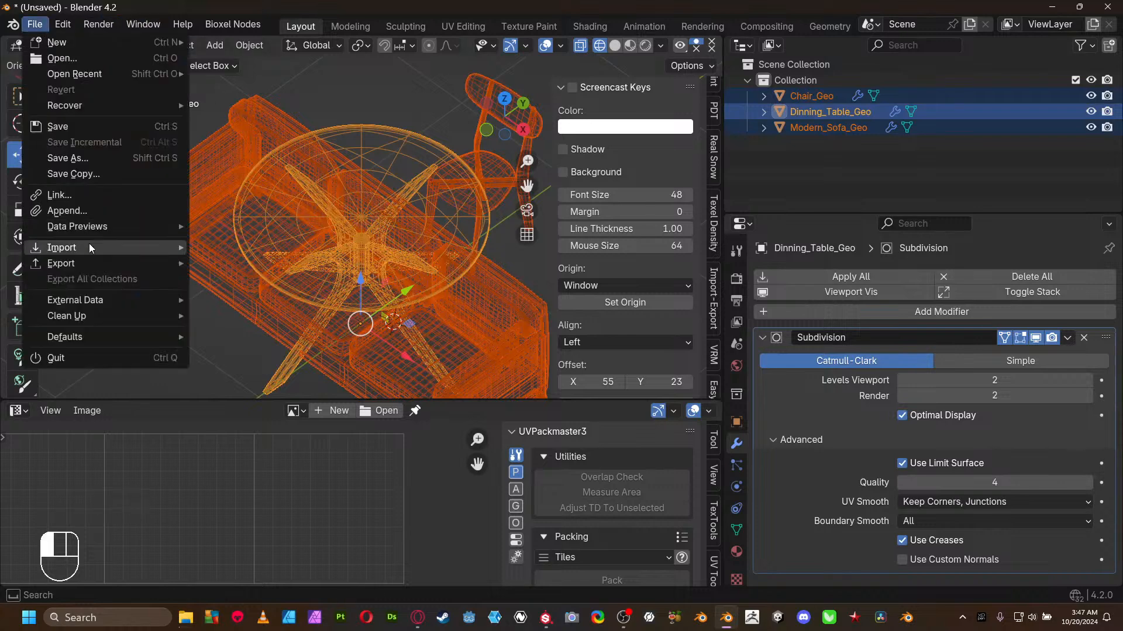
mouse_move(93, 303)
mouse_move(146, 263)
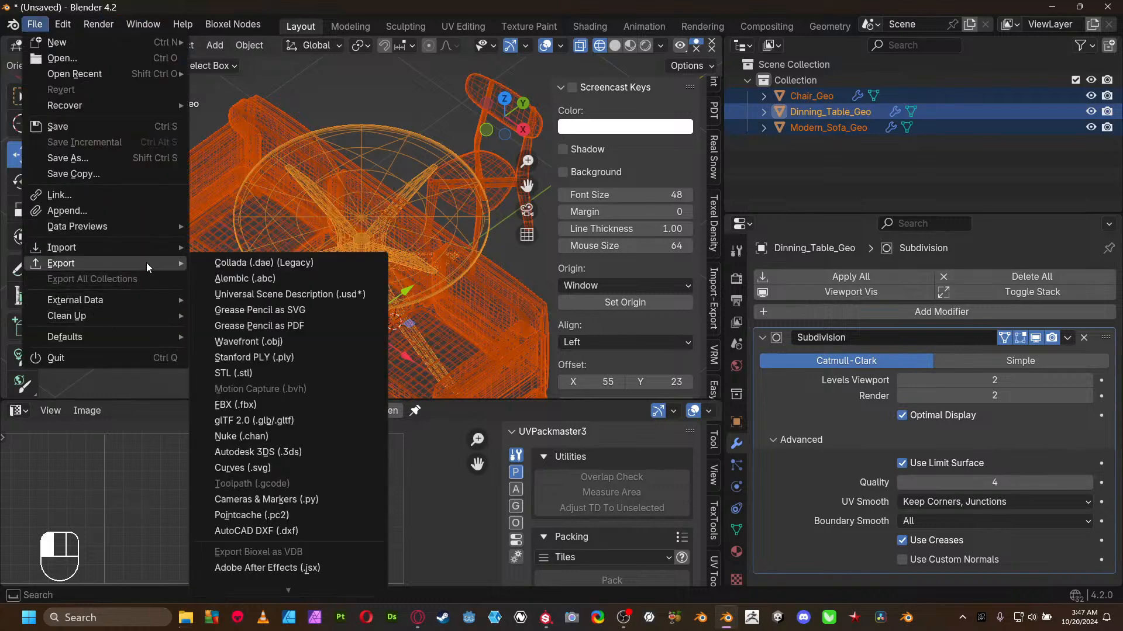
click(262, 341)
click(507, 322)
click(854, 528)
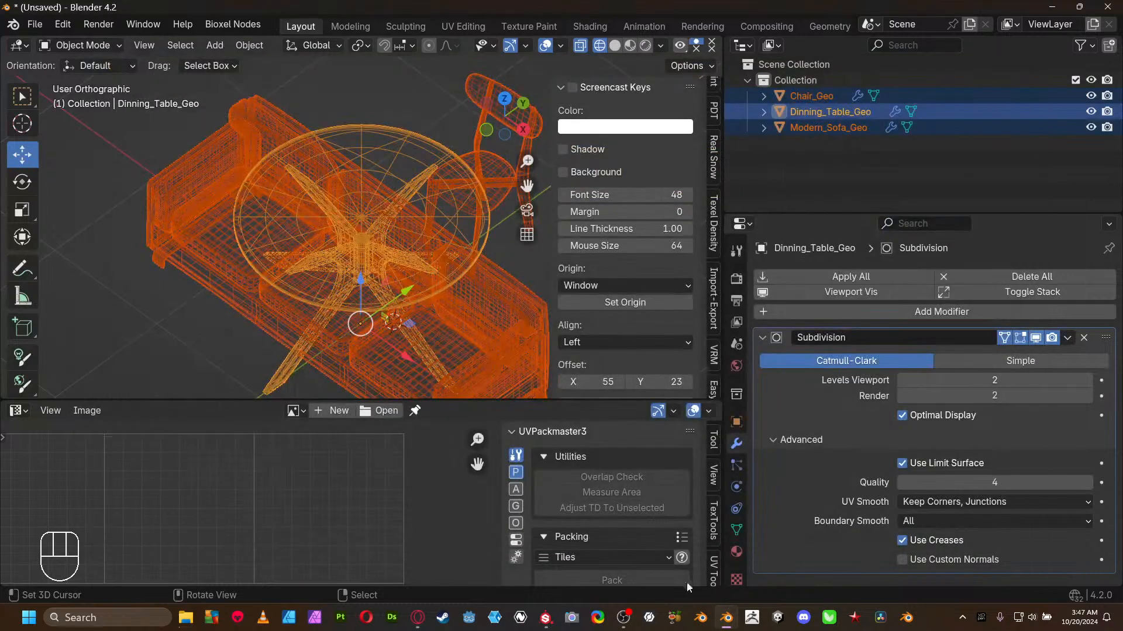
- Switch to Substance Painter and reload PRopstuto.obj as the project mesh through the project configuration, preserving stroke positions
click(545, 618)
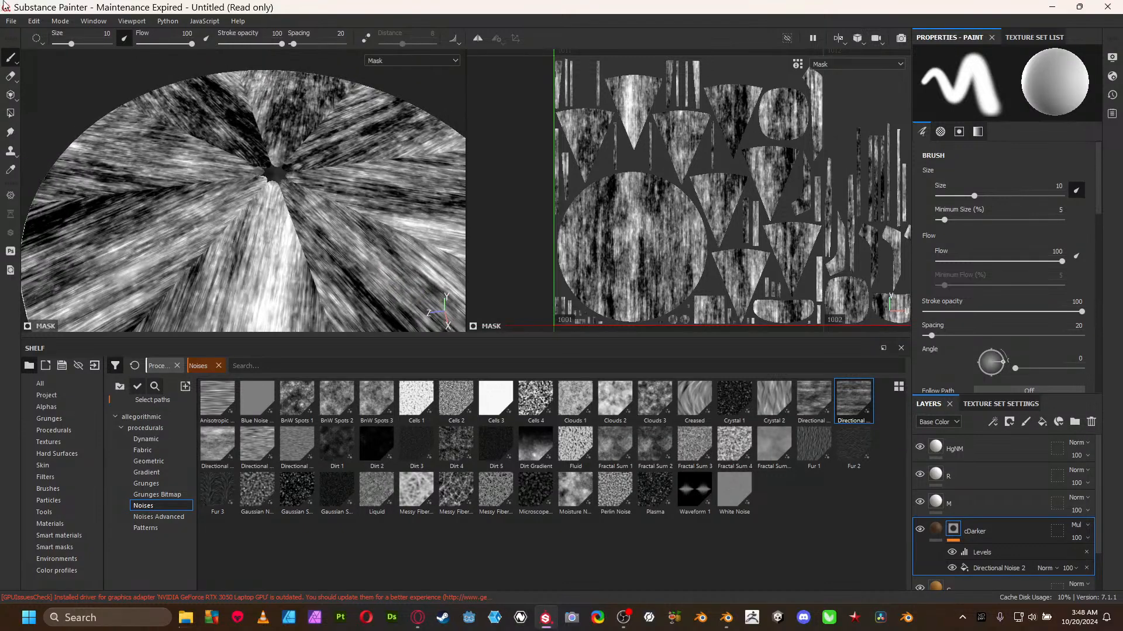
click(34, 21)
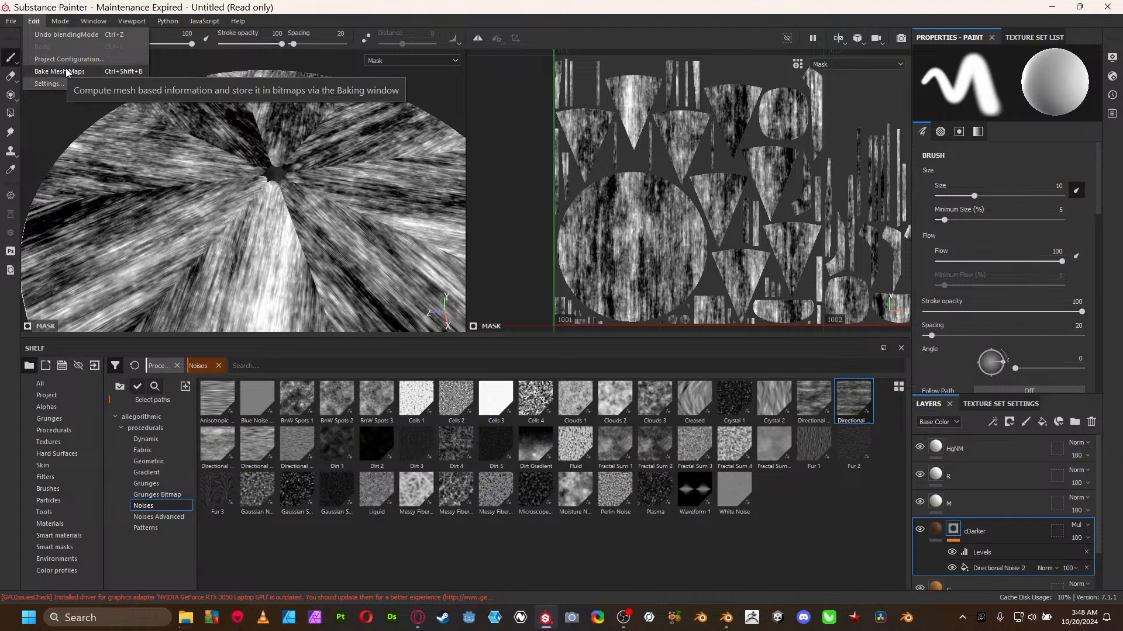
click(89, 59)
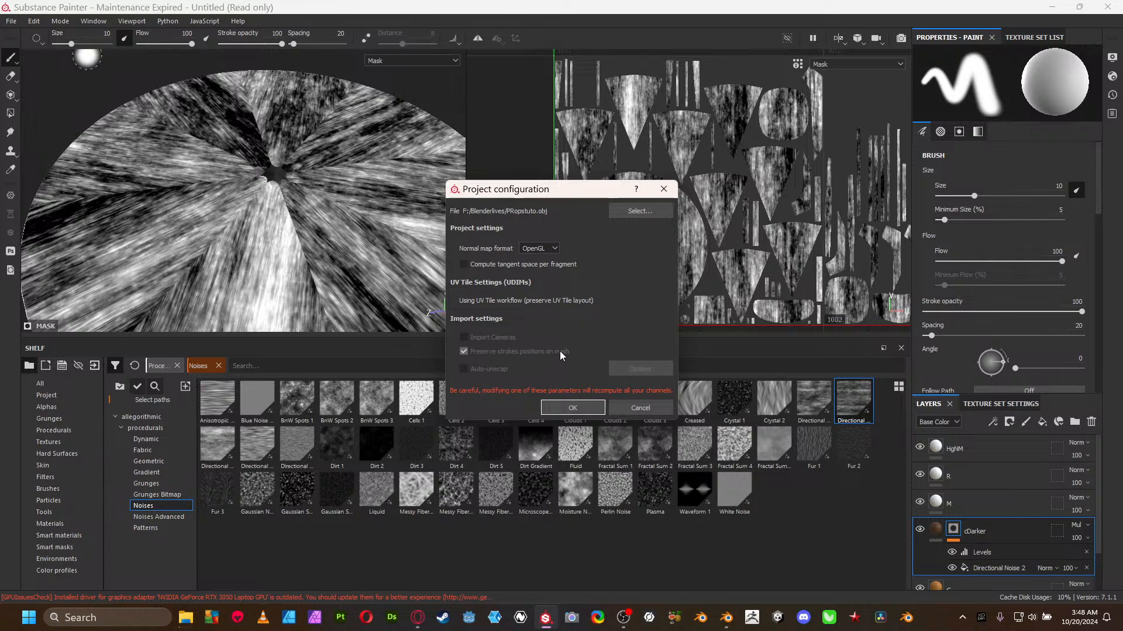
click(640, 210)
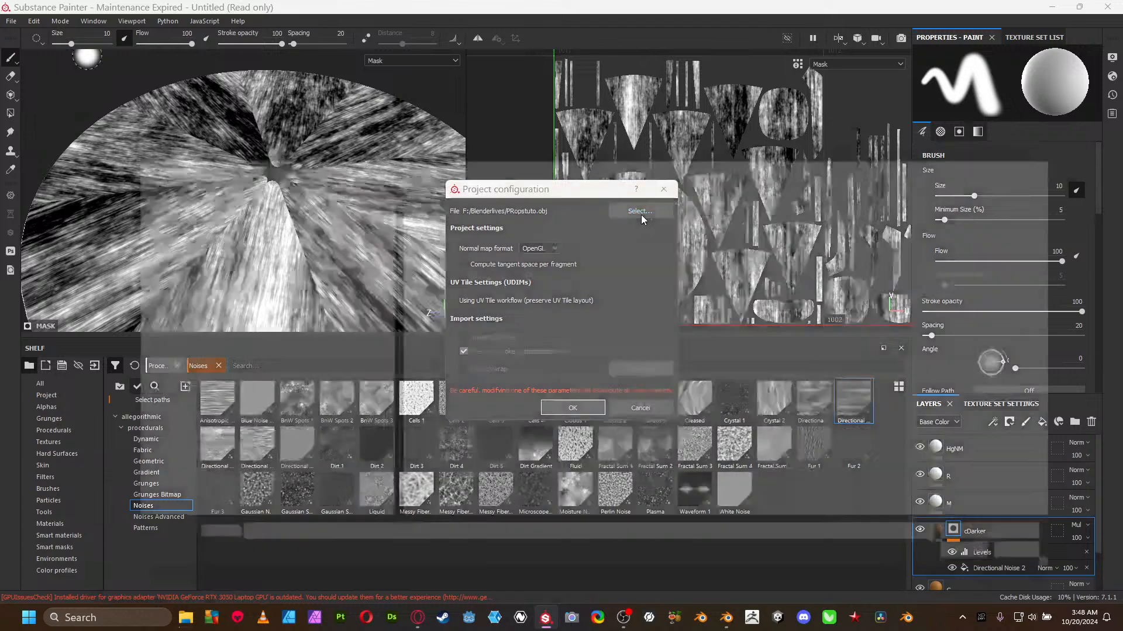
click(458, 297)
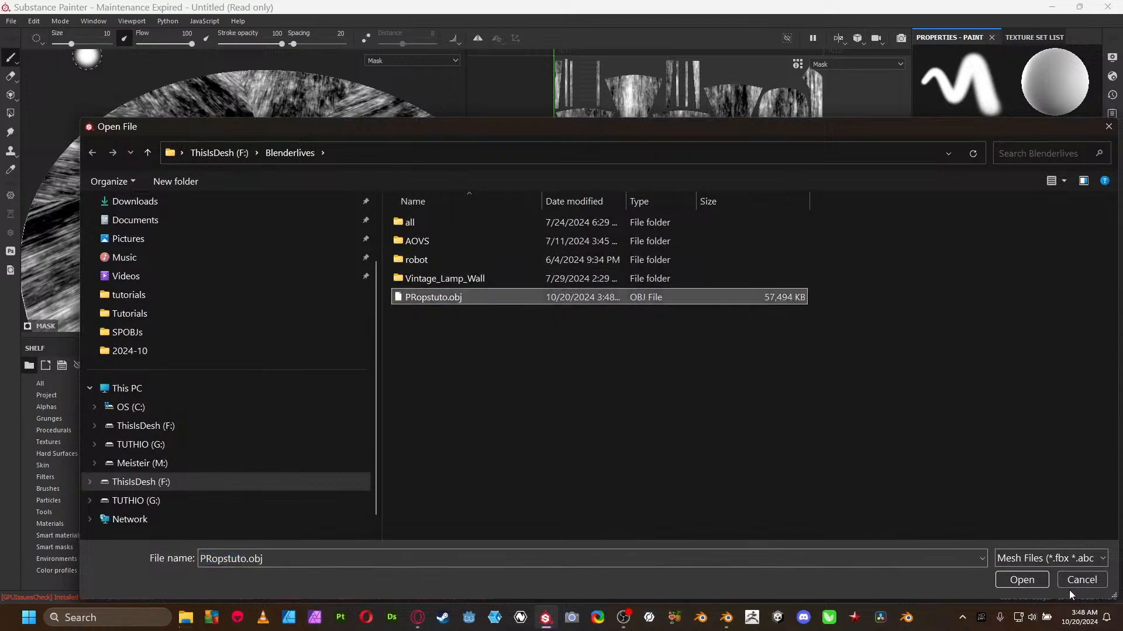
click(1041, 580)
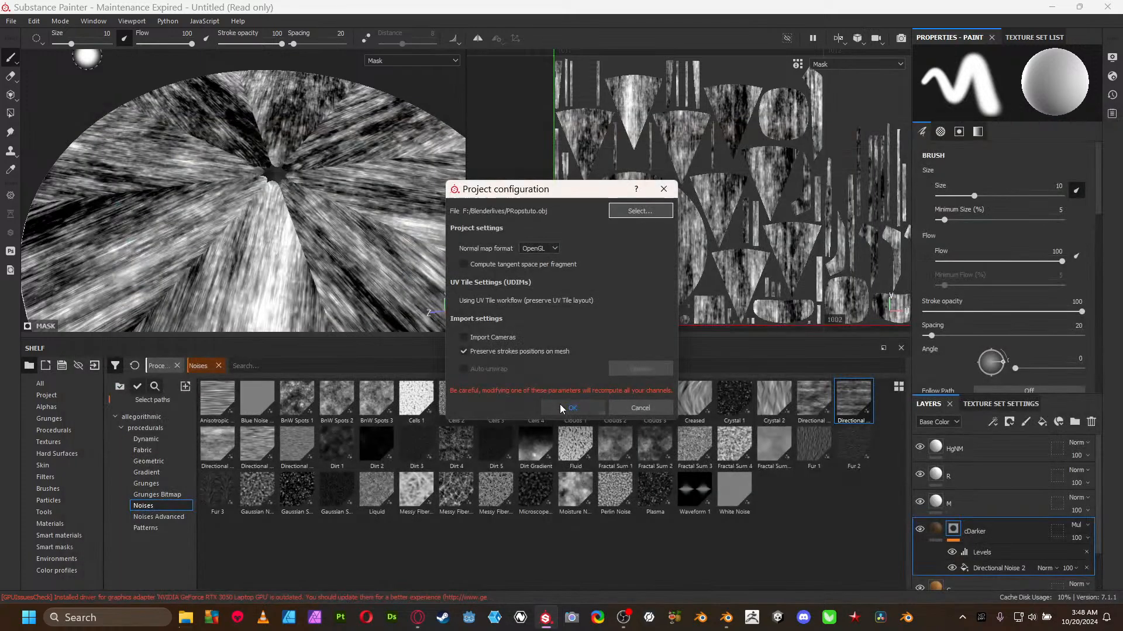
click(560, 405)
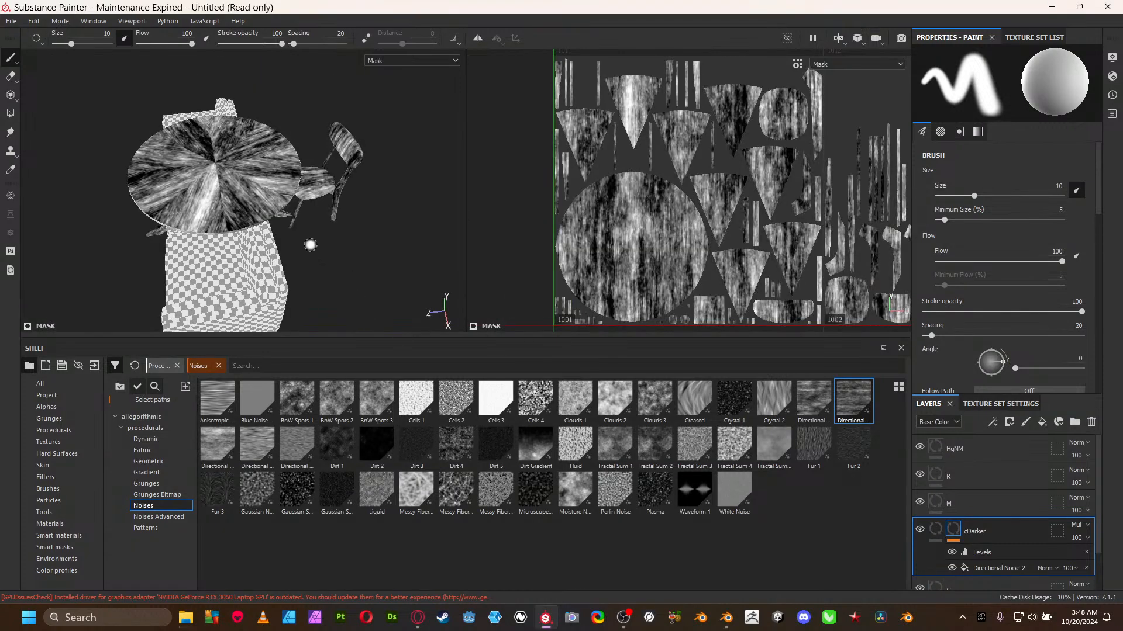
- Enlarge the viewports and examine the mask's grain seams at the centre of the reloaded tabletop
key(Tab)
scroll(244, 220, up, 5)
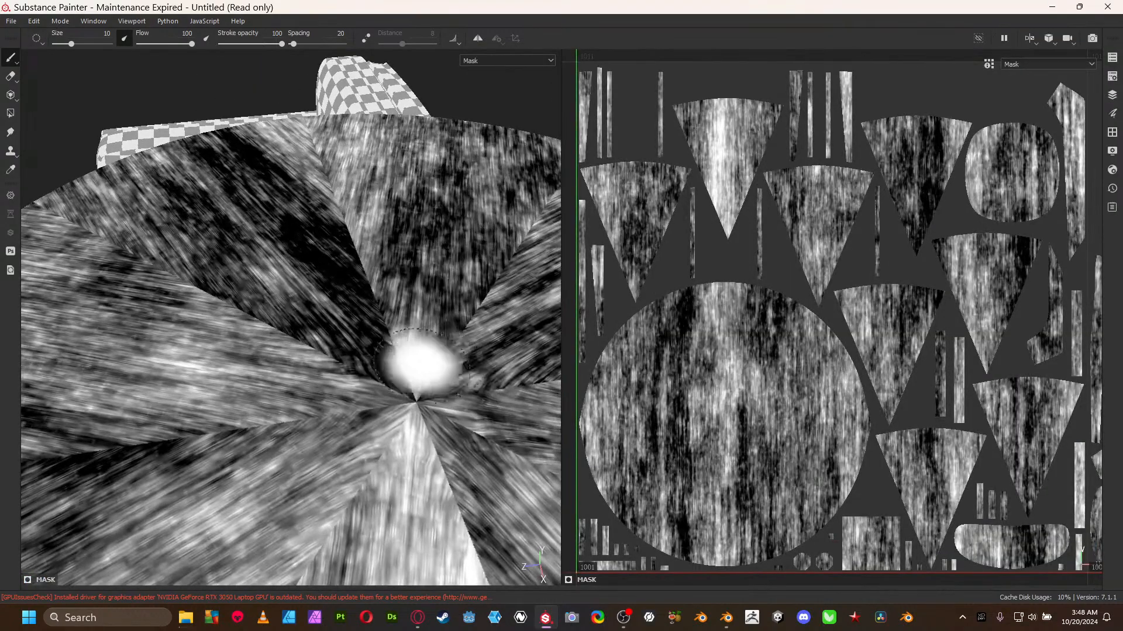
scroll(392, 351, down, 4)
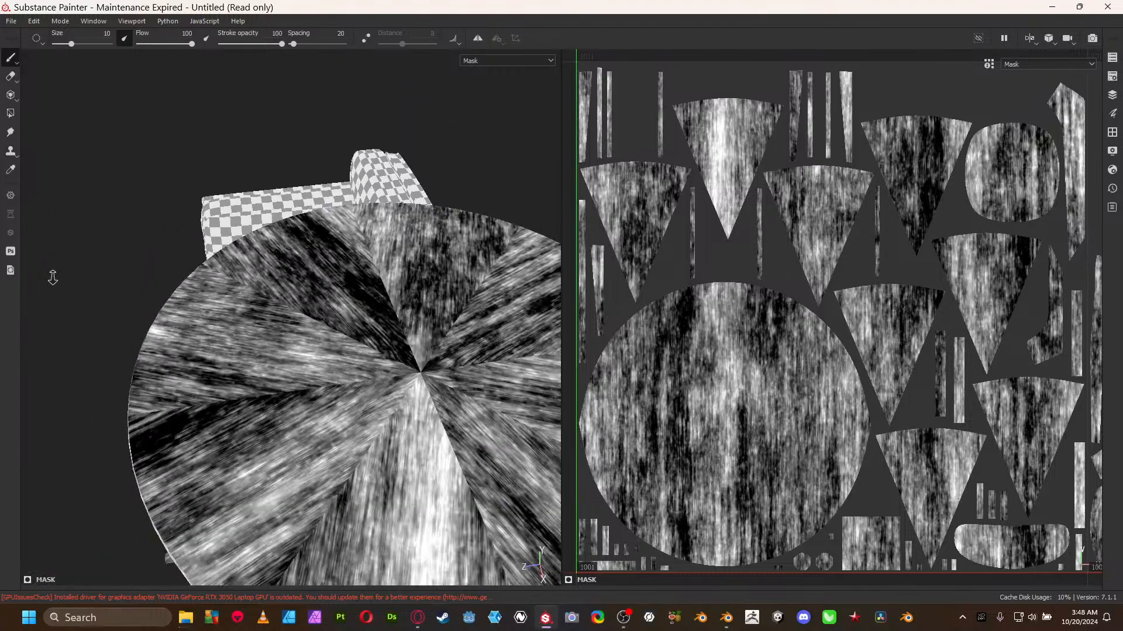
- Display the full material and inspect the wood grain on the tabletop and chair, restoring the hidden panels
key(m)
alt+right_drag(434, 318, 192, 267)
mouse_move(281, 321)
alt+mouse_down()
mouse_move(299, 283)
mouse_move(376, 259)
mouse_move(349, 296)
mouse_move(345, 333)
mouse_move(409, 327)
mouse_move(398, 271)
alt+mouse_up()
alt+right_drag(394, 359, 415, 358)
mouse_move(258, 258)
alt+mouse_down()
mouse_move(244, 304)
mouse_move(282, 332)
alt+mouse_up()
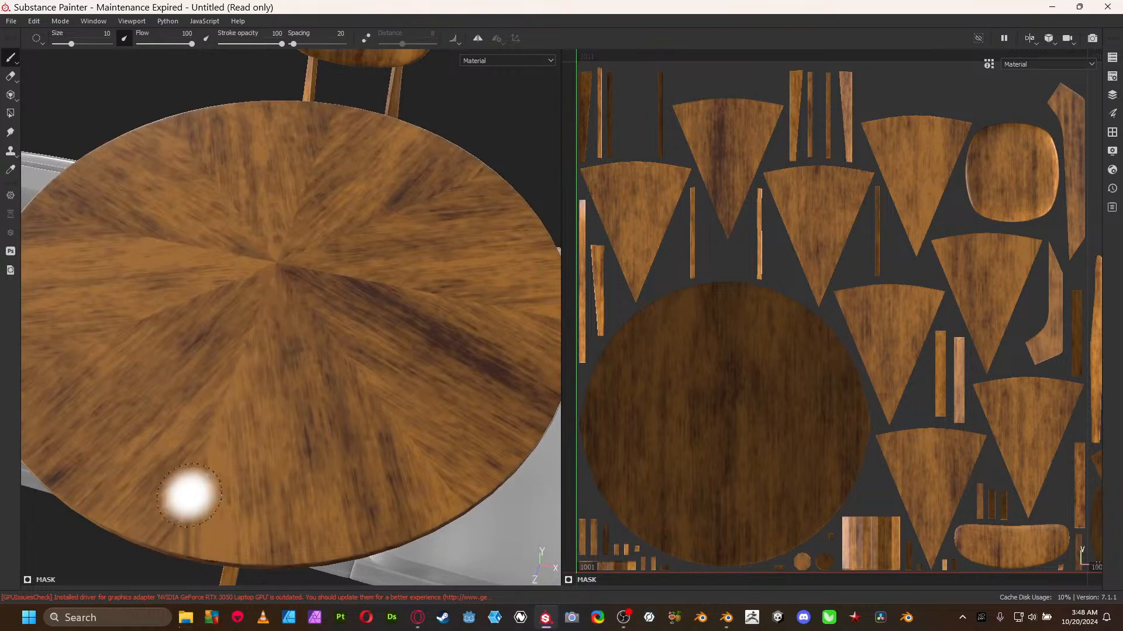
key(Tab)
shift+right_drag(368, 255, 273, 254)
alt+drag(292, 255, 213, 228)
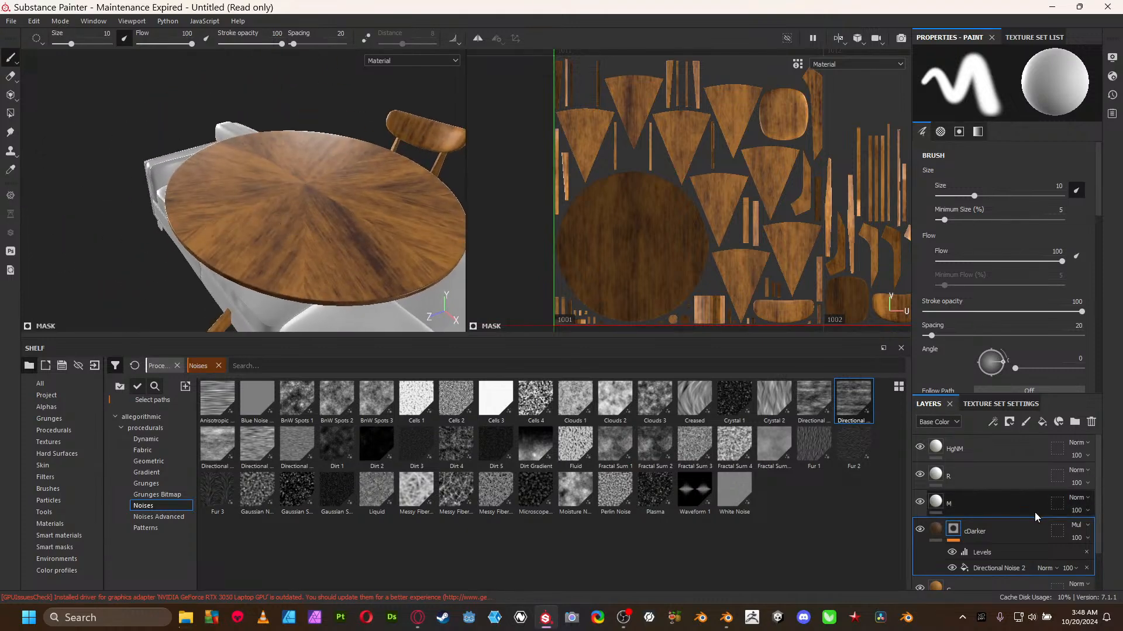
scroll(1018, 532, down, 1)
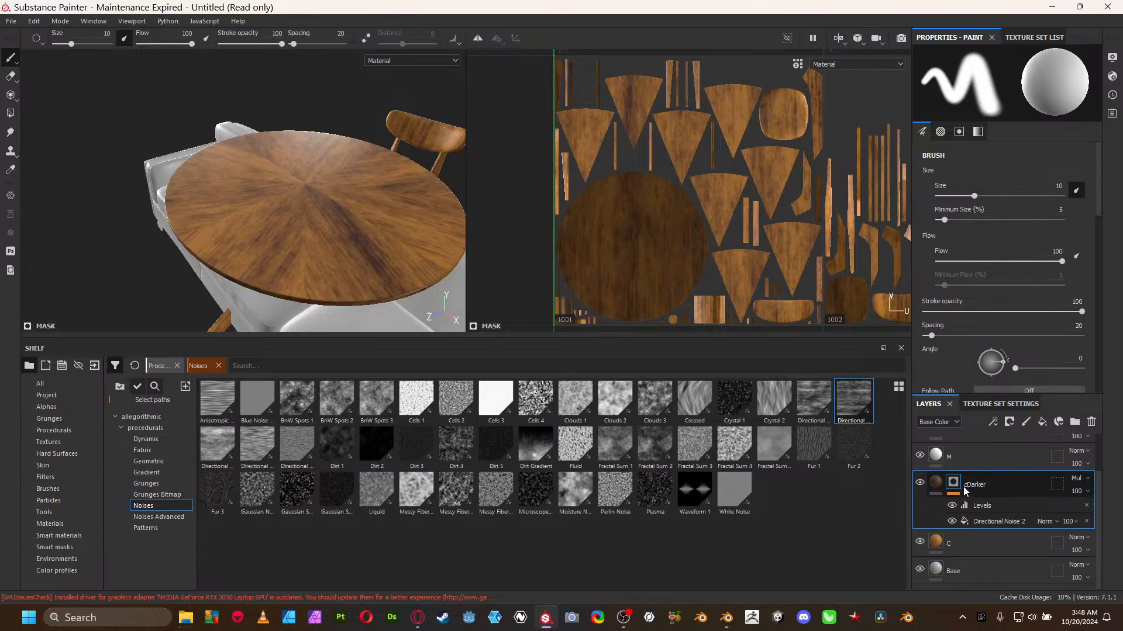
alt+drag(398, 258, 351, 251)
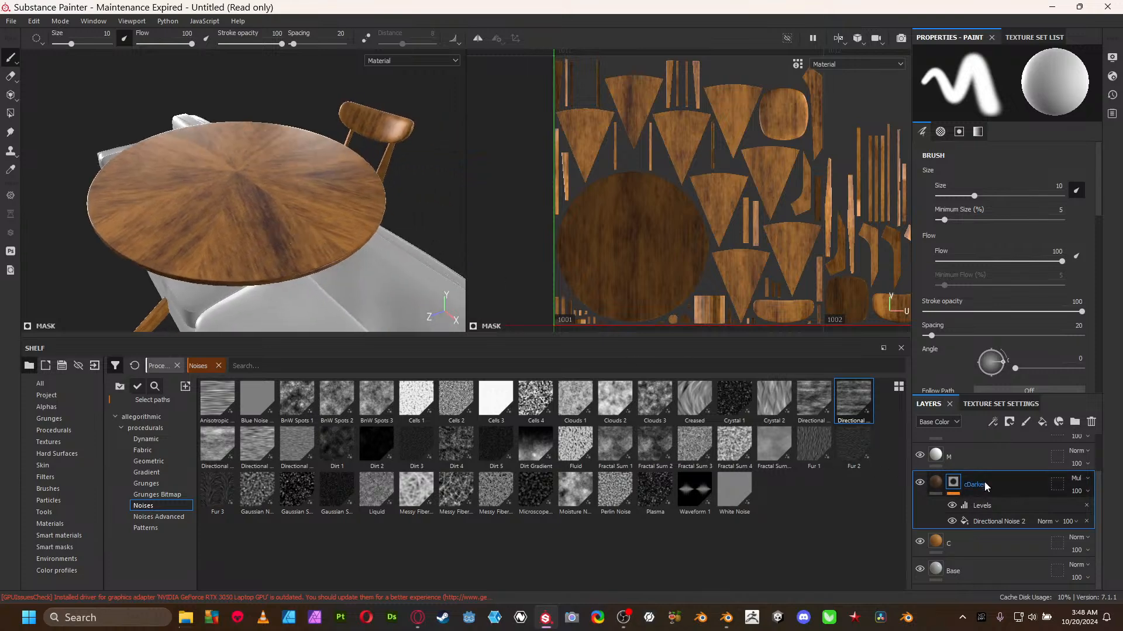
- Duplicate the cDarker layer and replace the Levels and Directional Noise 2 effects on the copy's mask with a Paint effect
key(ctrl+d)
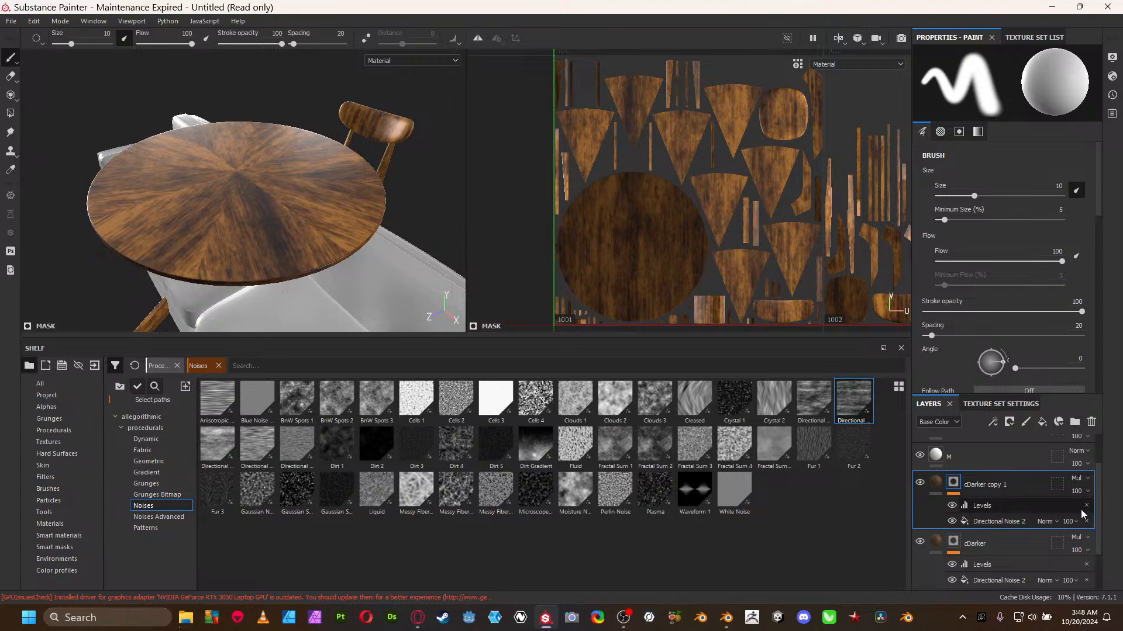
click(1087, 506)
click(1087, 506)
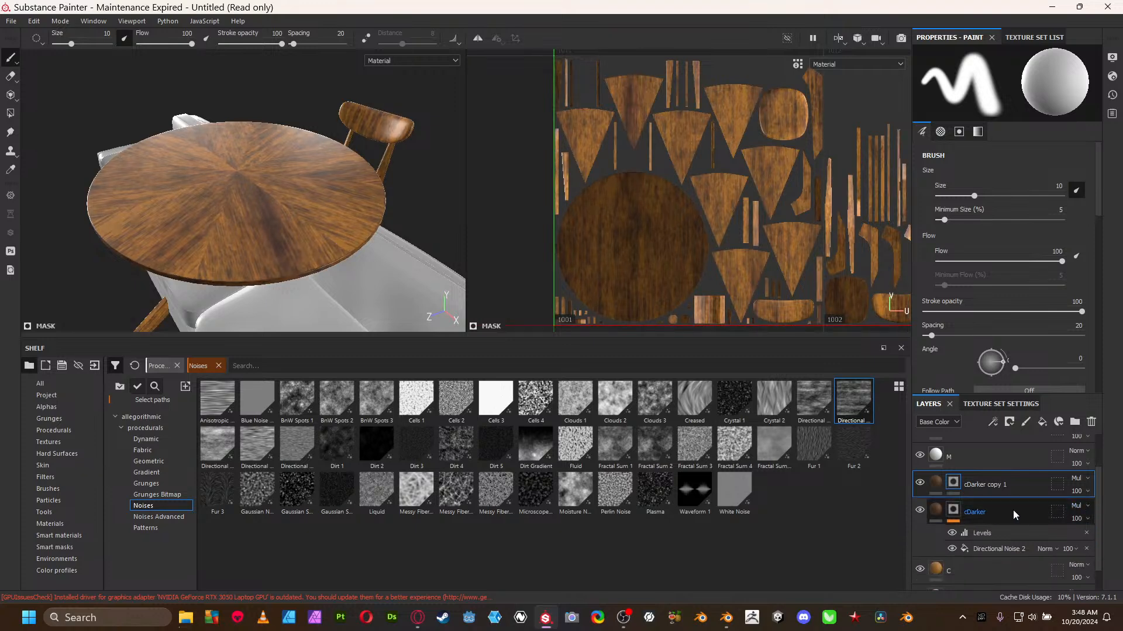
right_click(953, 486)
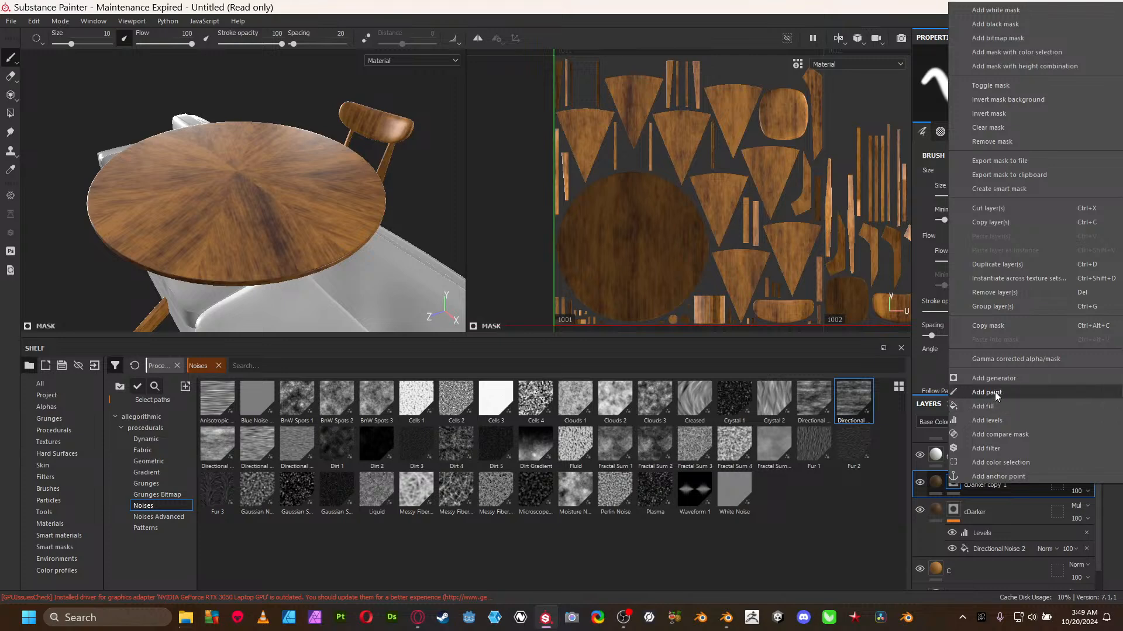
click(994, 391)
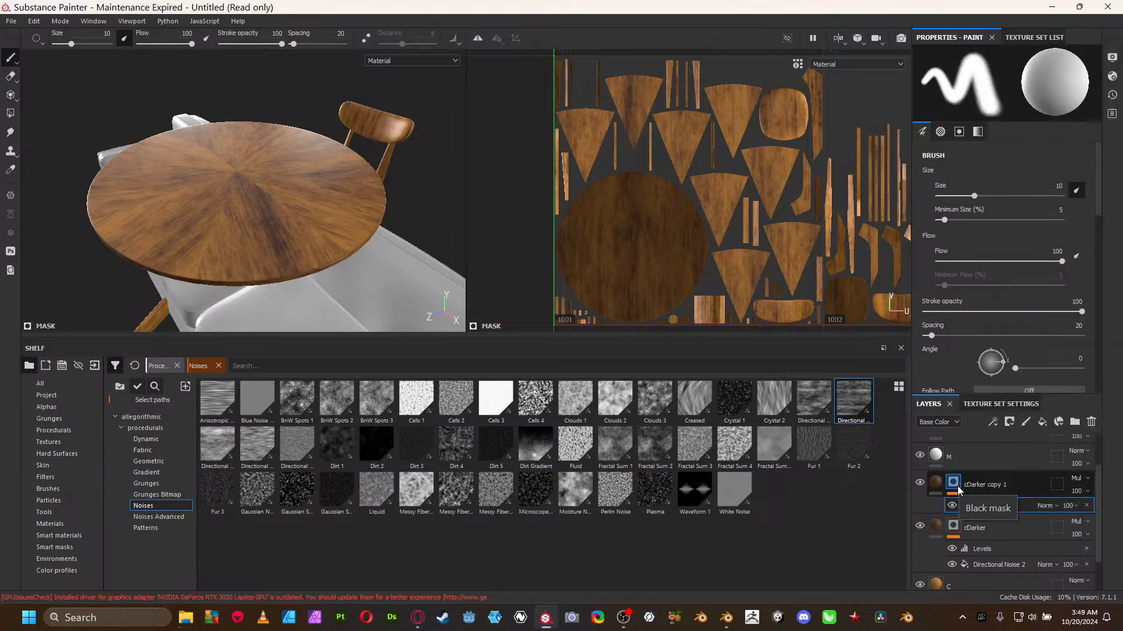
- Fill four alternating wedges of the tabletop in the copied layer's mask using Polygon Fill in UV chunk mode
click(10, 113)
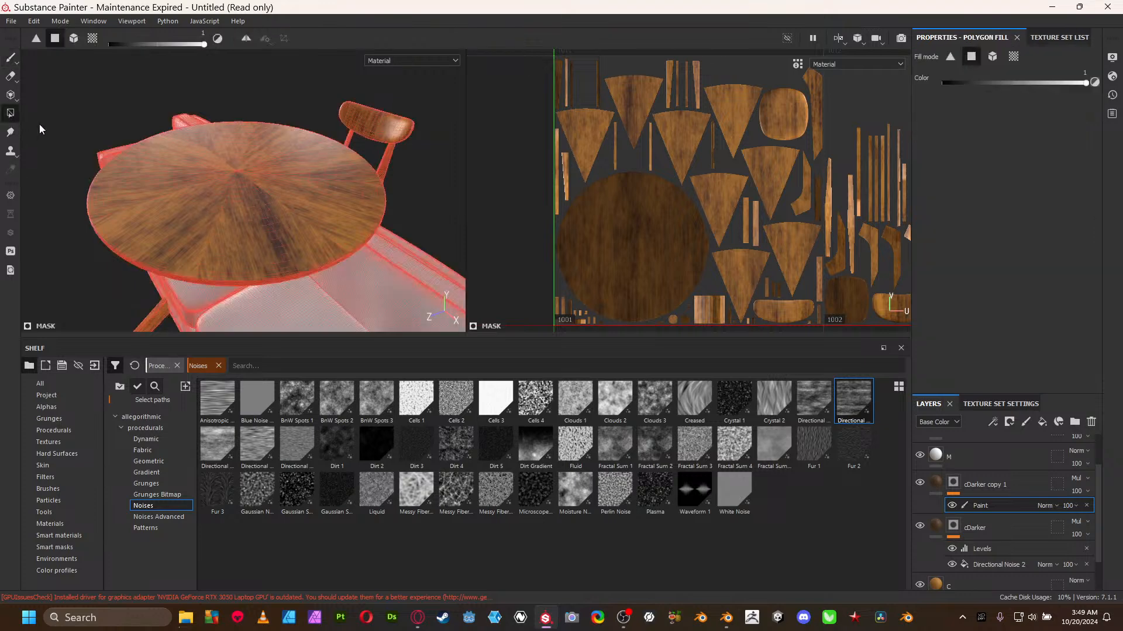
click(93, 38)
alt+drag(262, 226, 249, 205)
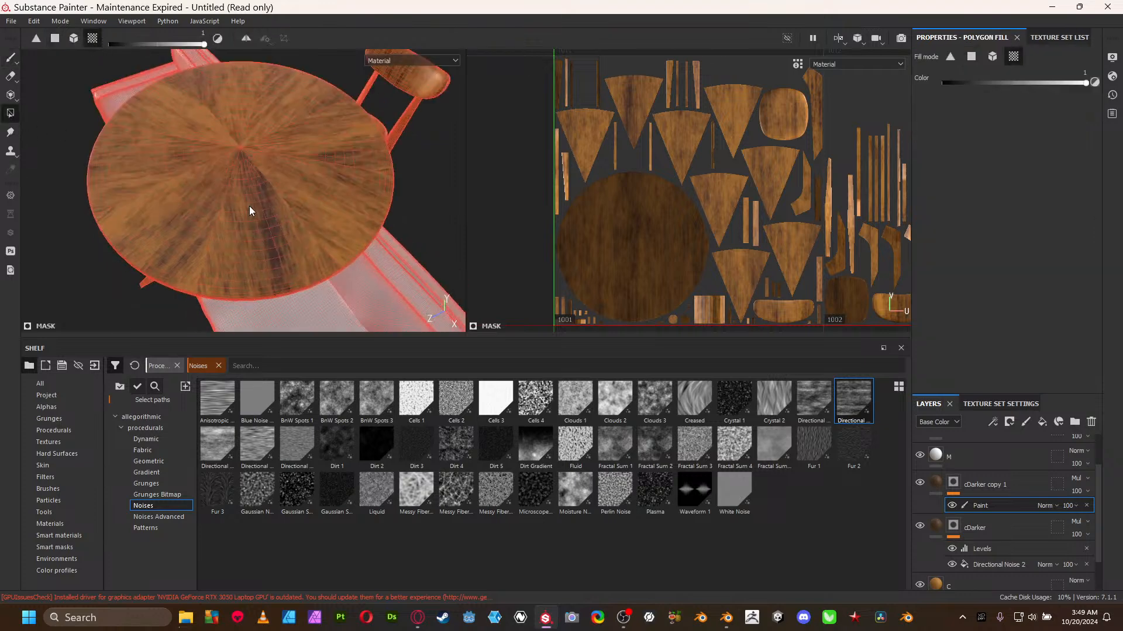
click(256, 208)
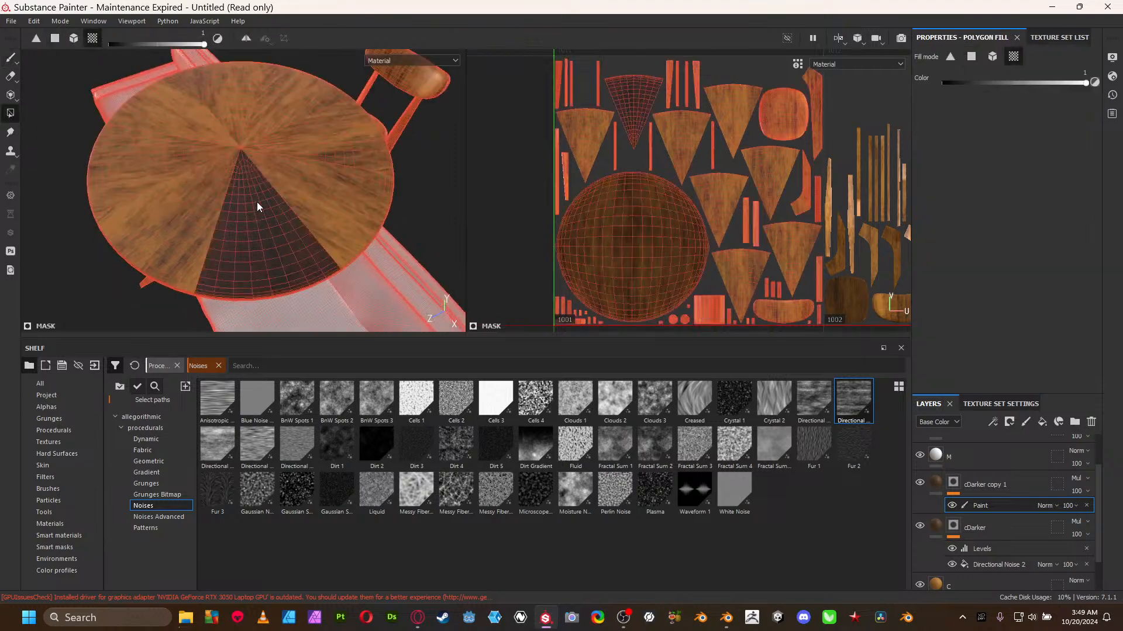
click(334, 140)
click(228, 111)
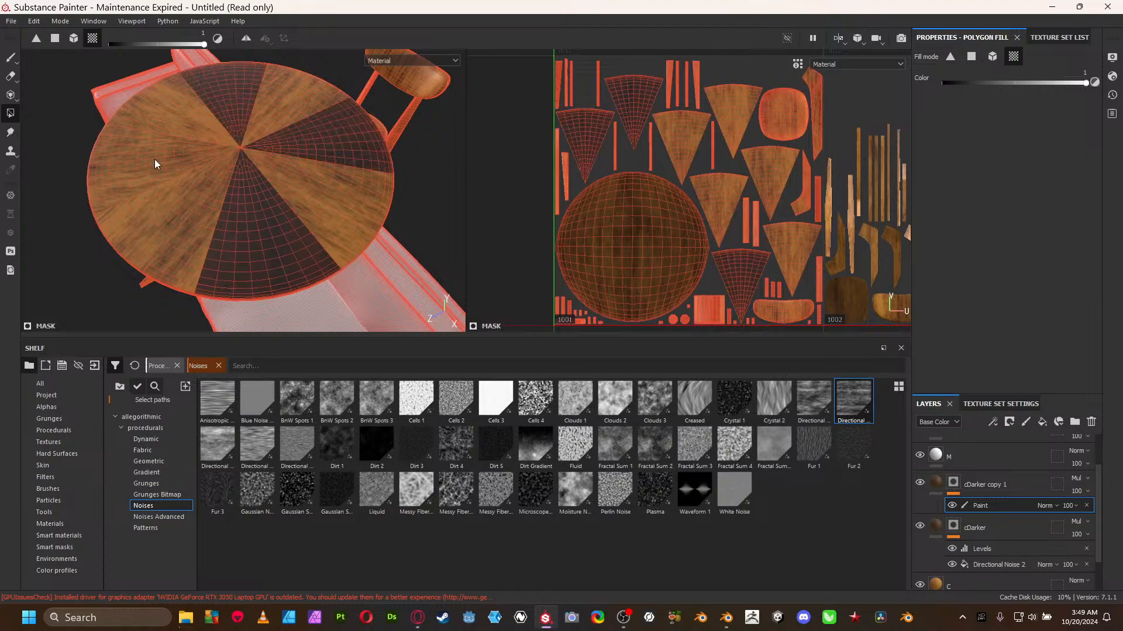
click(175, 167)
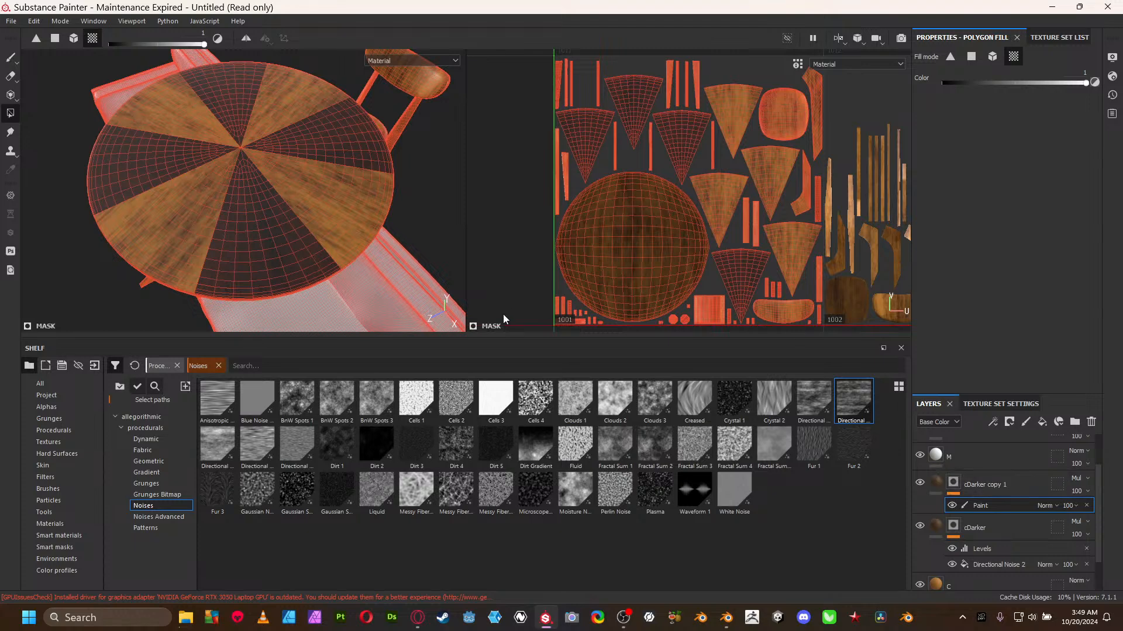
- Set the base color blend mode of cDarker copy 1 to Soft light and check the wedges in enlarged viewports
click(1087, 478)
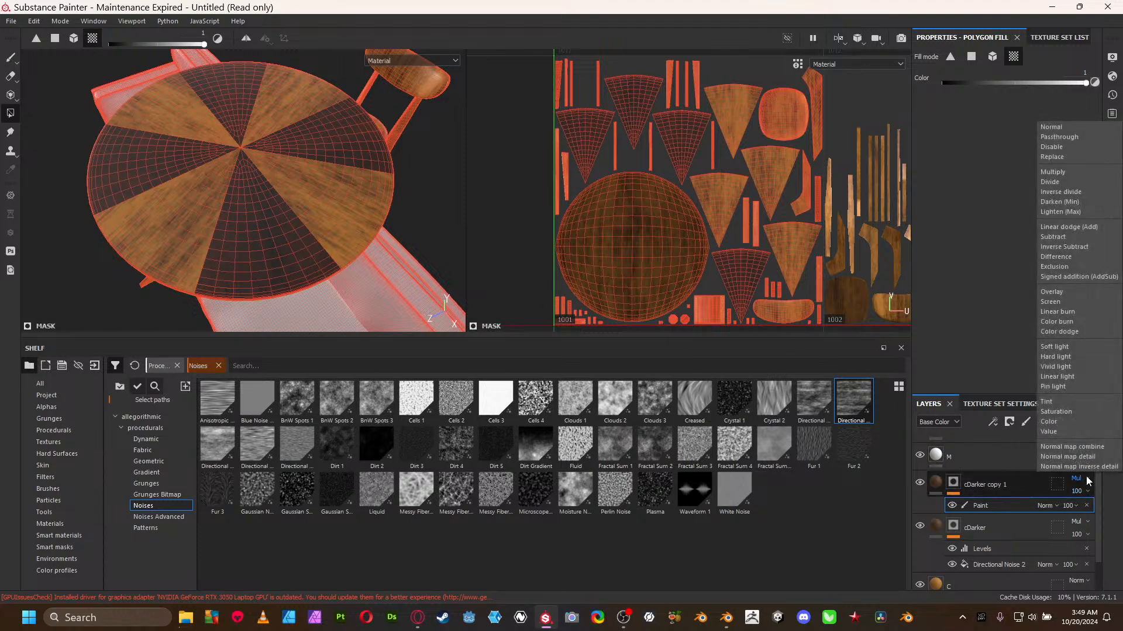
click(1055, 348)
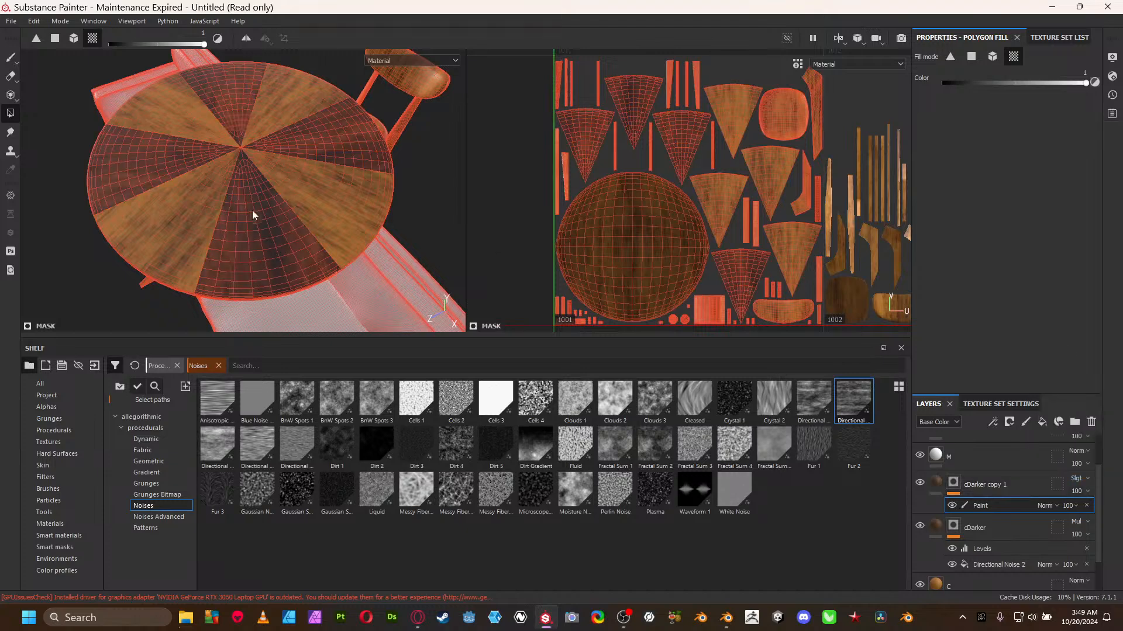
key(1)
key(Tab)
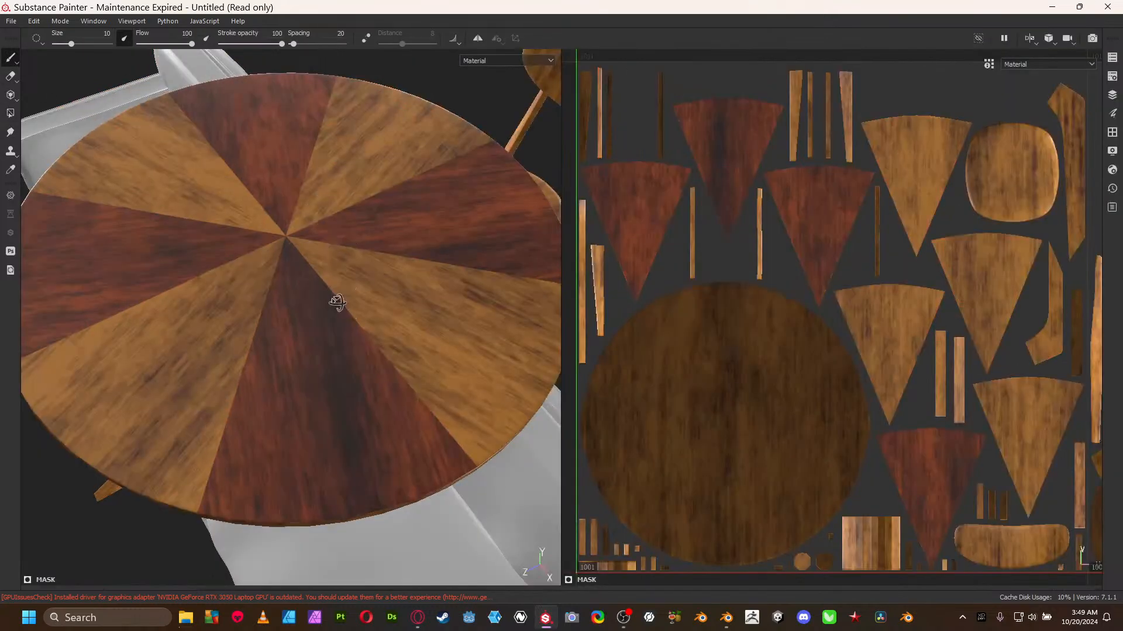
scroll(414, 344, down, 5)
mouse_move(414, 344)
alt+mouse_down()
mouse_move(444, 399)
mouse_move(411, 370)
mouse_move(280, 400)
mouse_move(280, 384)
alt+mouse_up()
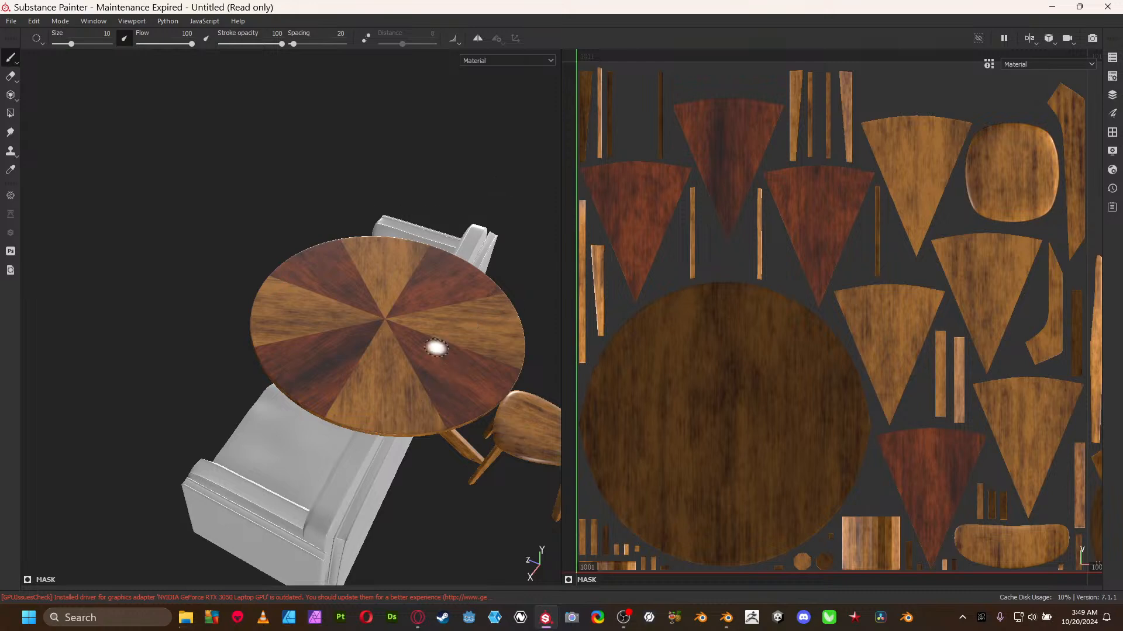
- Restore the panels and set the base color opacity of cDarker copy 1 to 50
key(Tab)
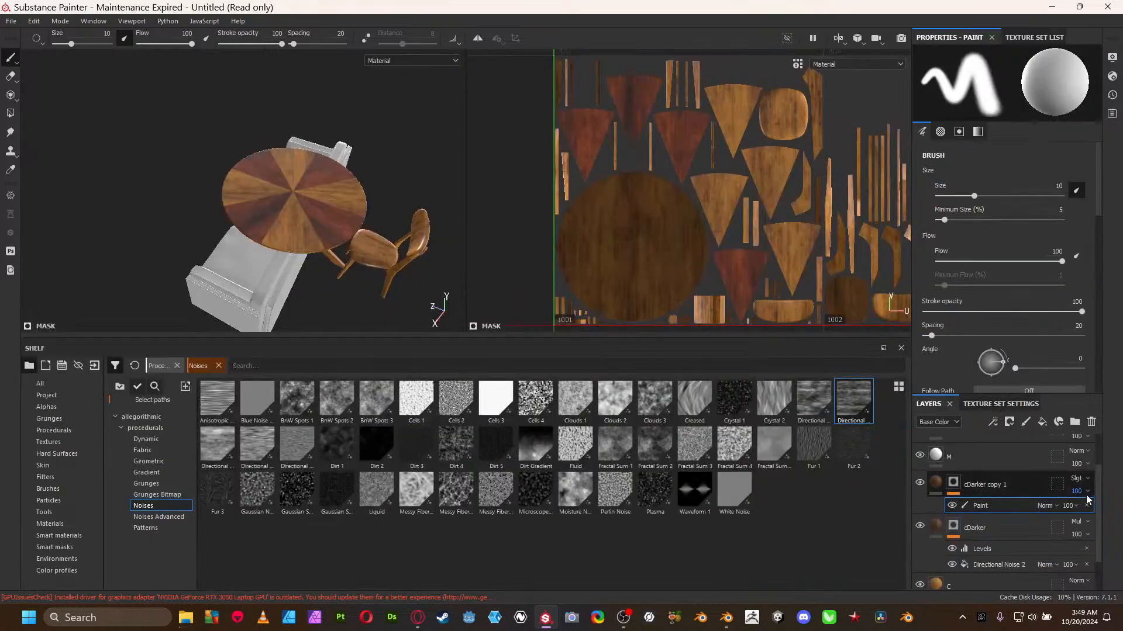
click(1067, 506)
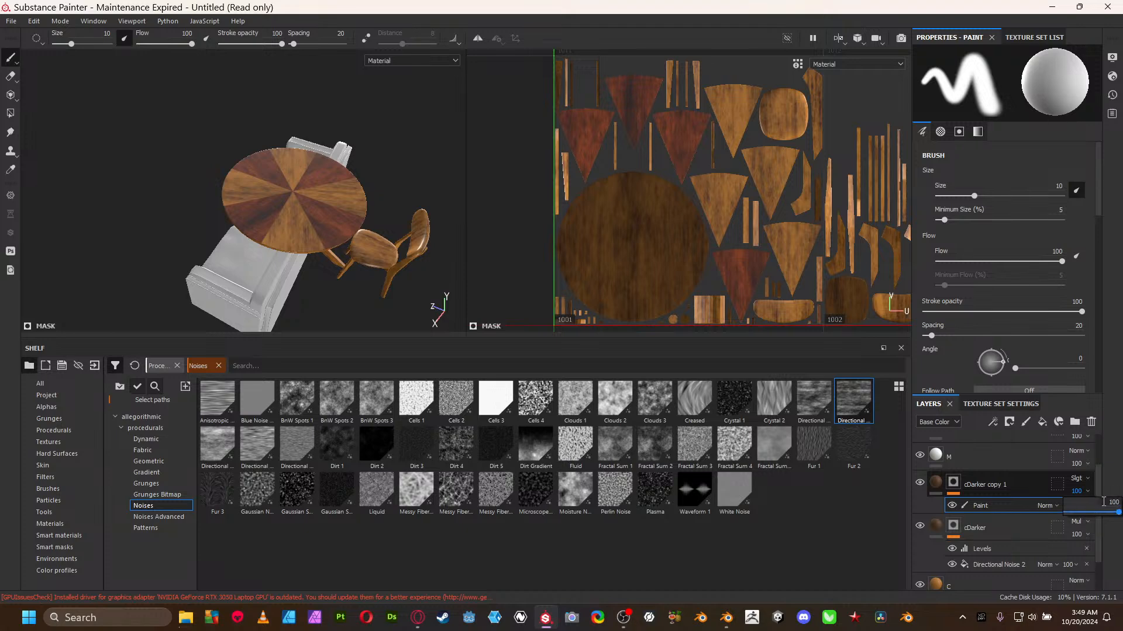
key(Return)
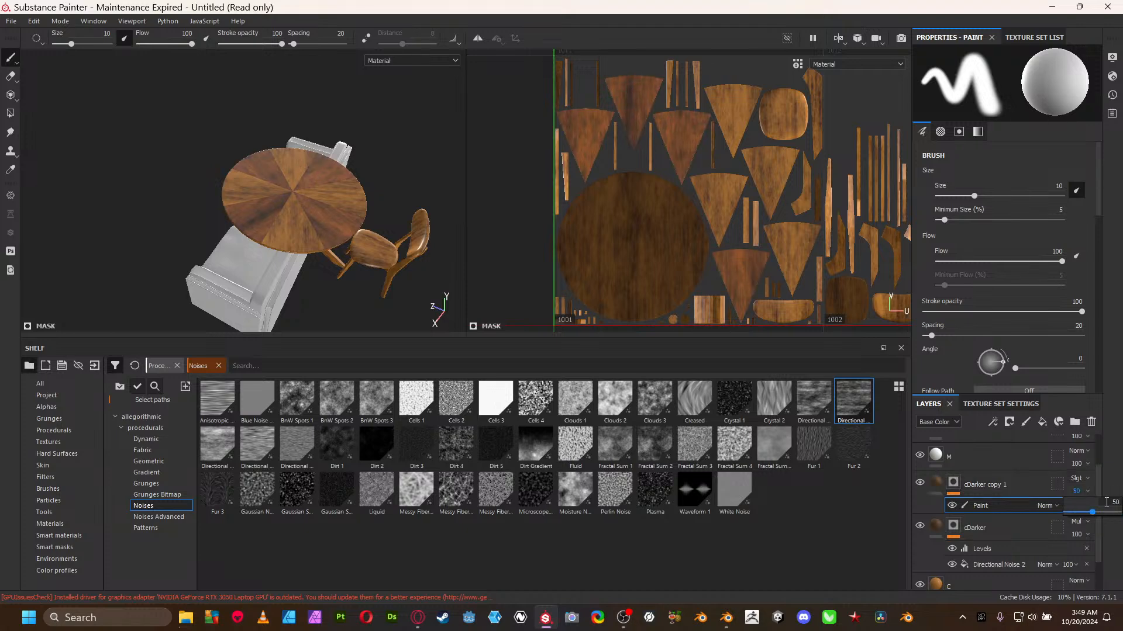
- Examine the softened wedge contrast and reflections on the tabletop from several angles, then look over the layer stack
key(Tab)
alt+drag(466, 440, 192, 494)
alt+middle_drag(191, 495, 226, 395)
alt+right_drag(226, 395, 438, 296)
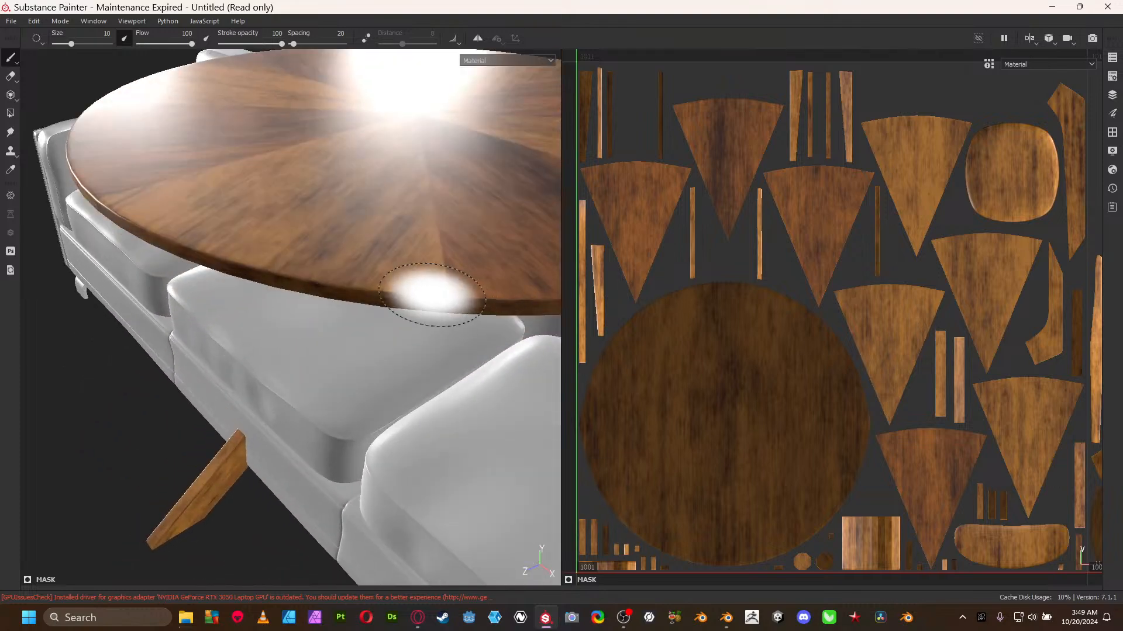
alt+middle_drag(438, 296, 249, 390)
alt+right_drag(250, 390, 226, 451)
key(Tab)
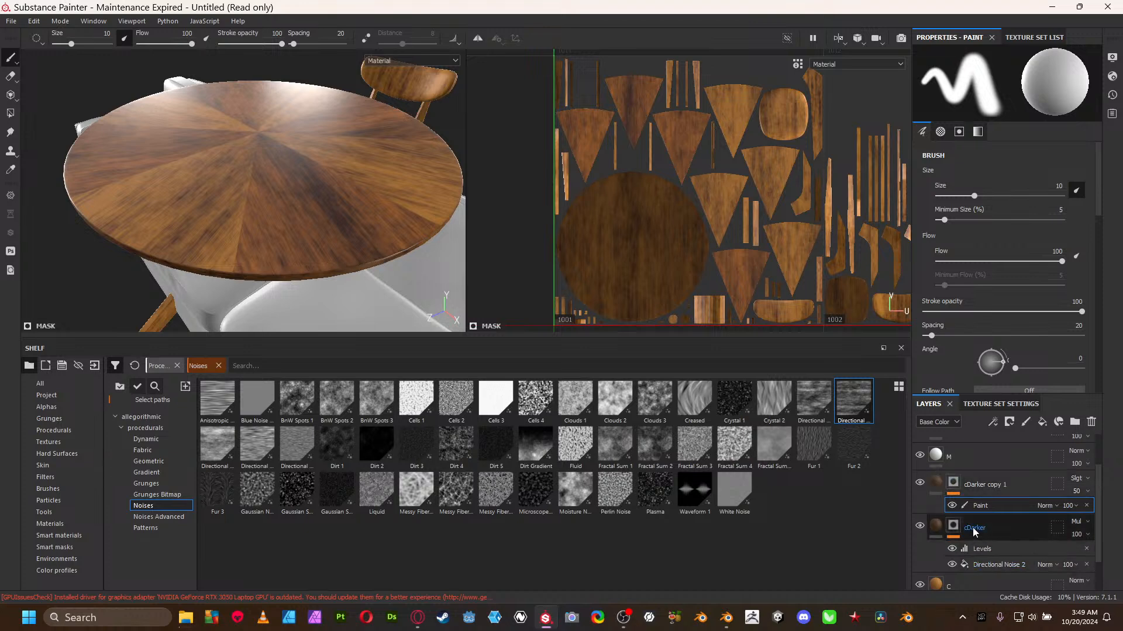
scroll(962, 497, up, 3)
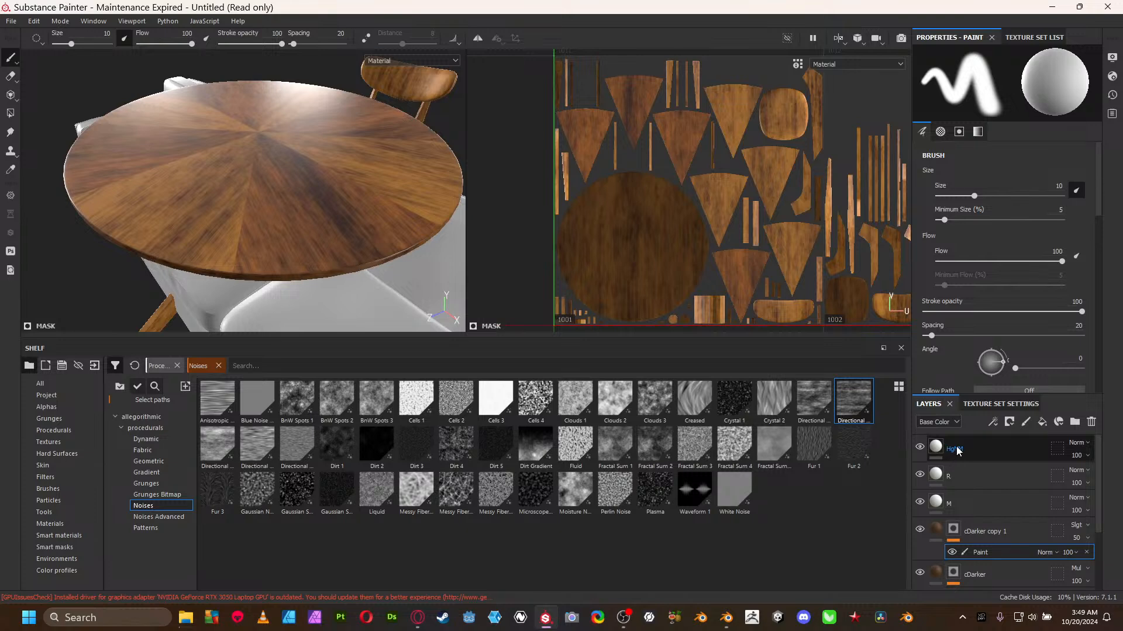
- Add an anchor point to the cDarker layer's mask
scroll(962, 467, down, 5)
click(982, 493)
click(954, 484)
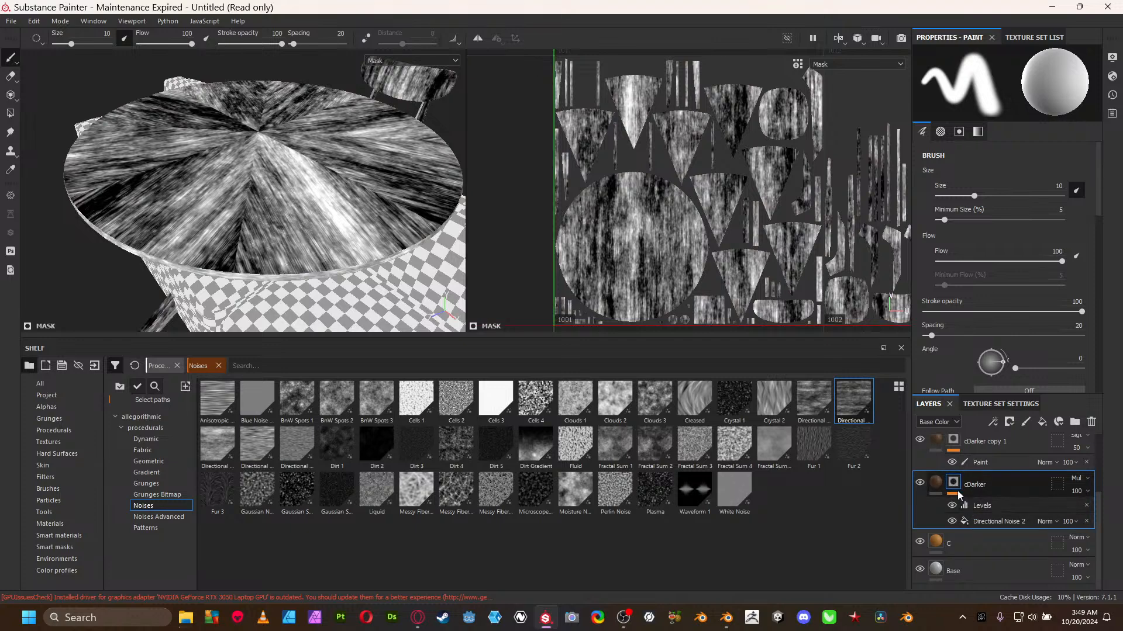
right_click(958, 489)
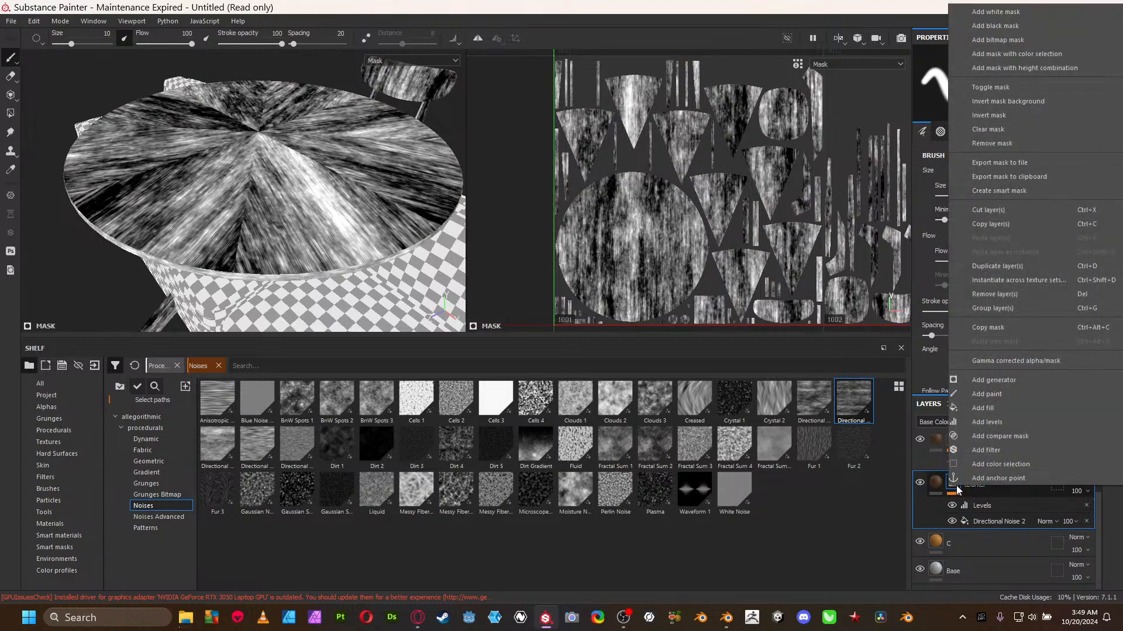
click(970, 480)
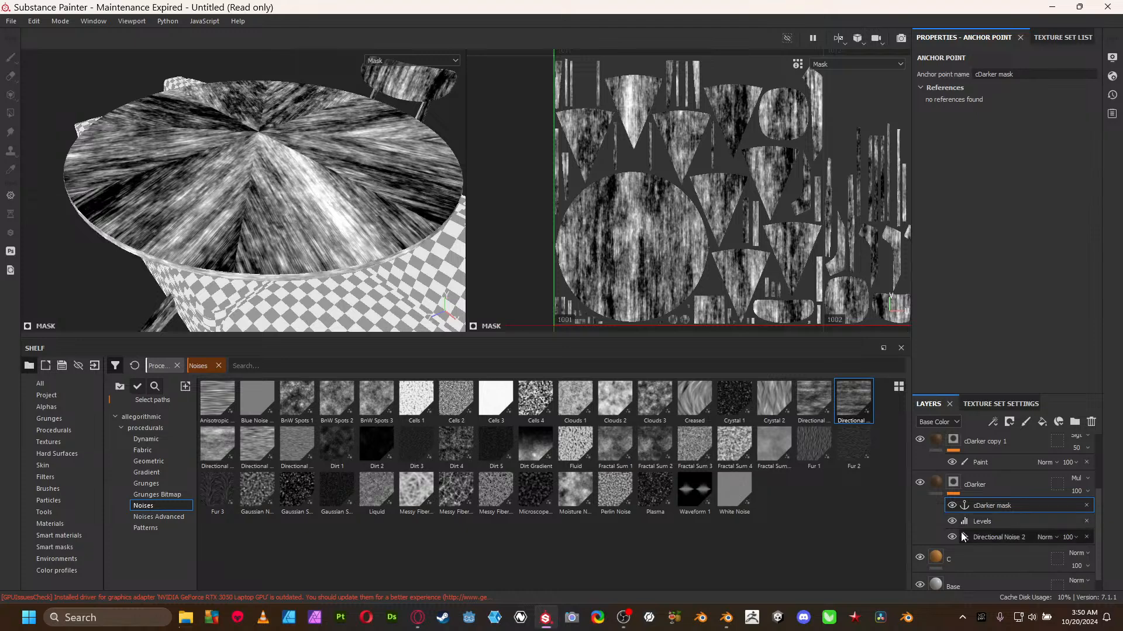
scroll(981, 523, up, 1)
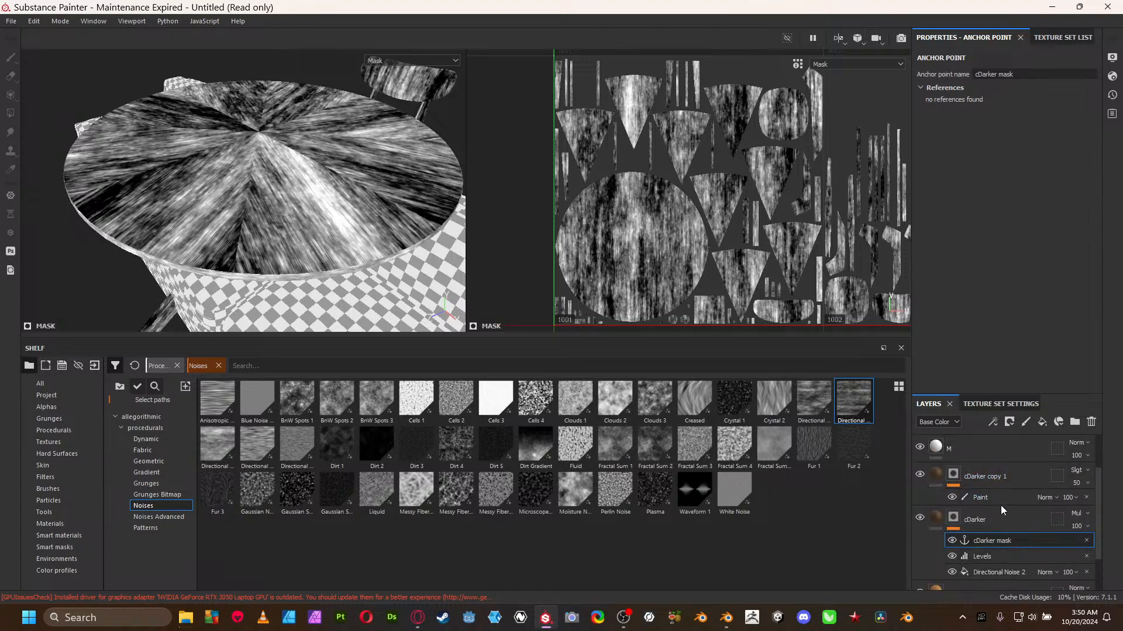
scroll(981, 474, up, 2)
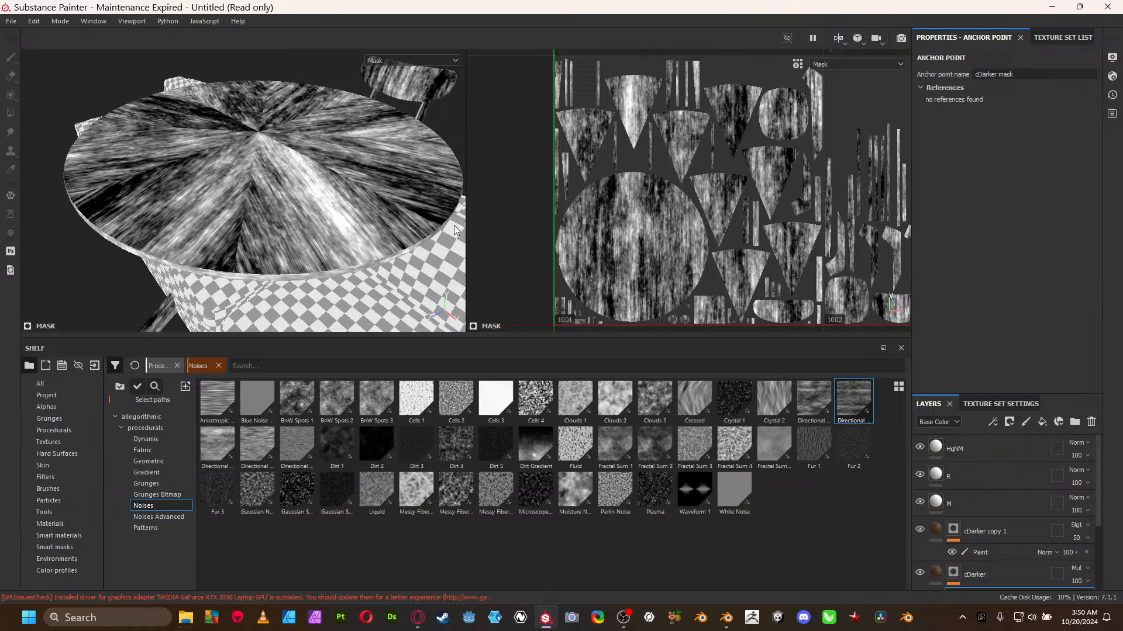
- Show the full material on the tabletop and give the R layer a black mask with a fill effect
key(m)
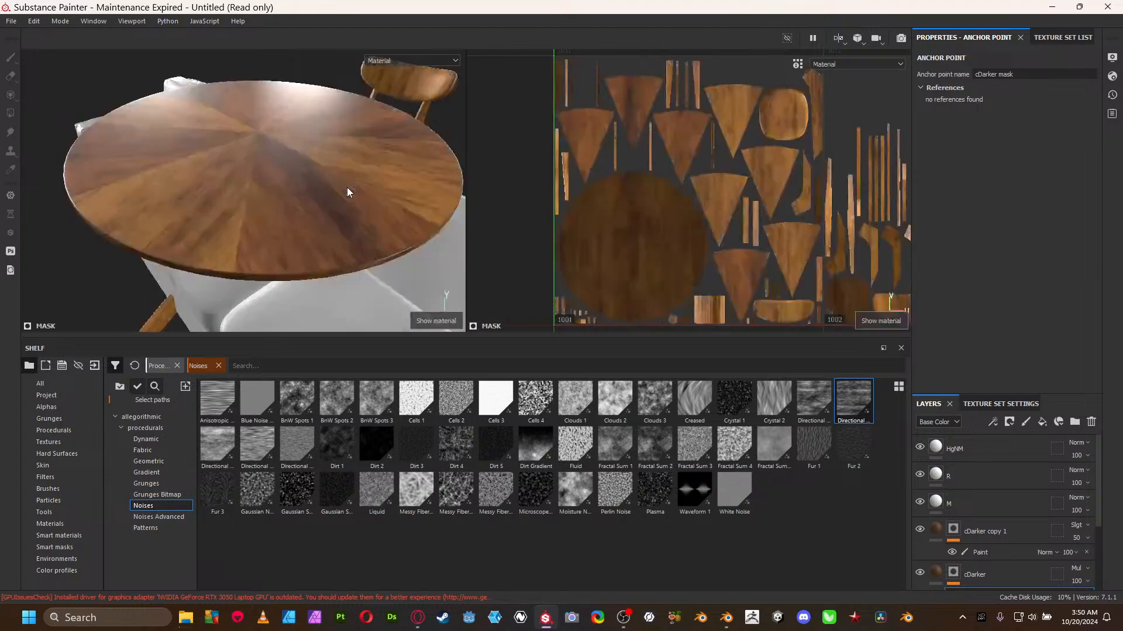
alt+right_drag(254, 216, 469, 259)
alt+right_drag(159, 132, 232, 159)
alt+drag(233, 160, 158, 92)
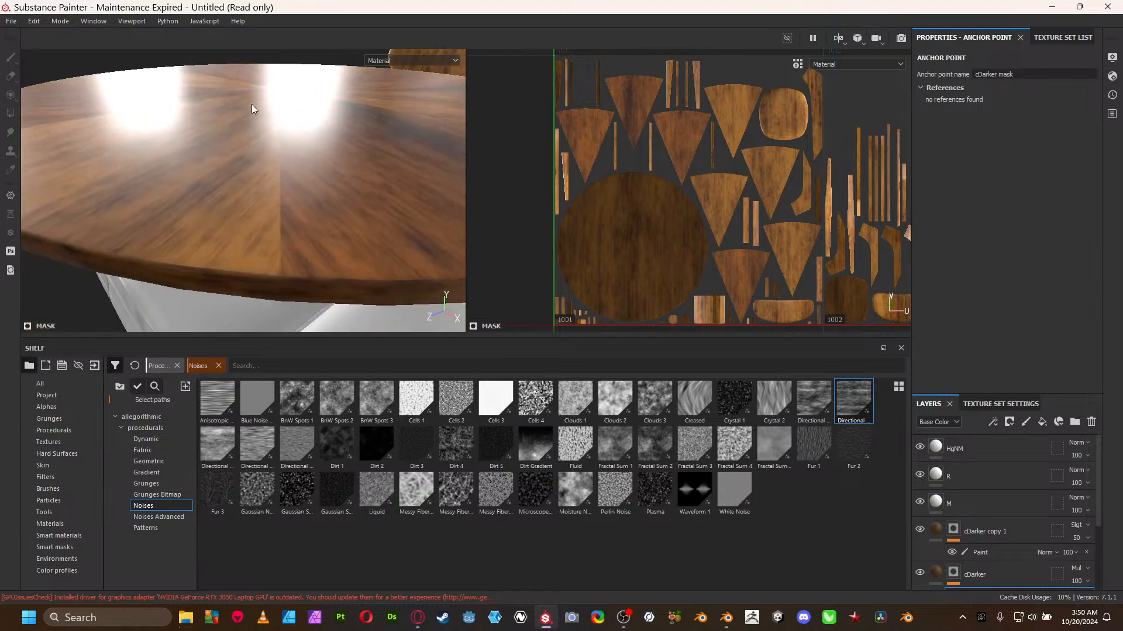
click(943, 476)
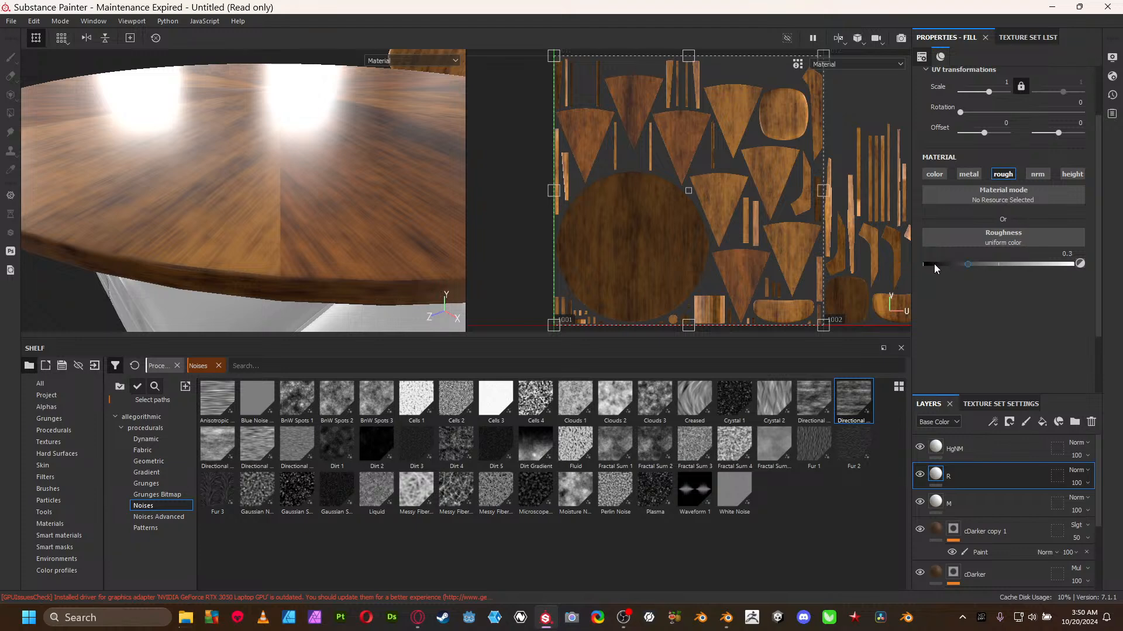
right_click(946, 477)
click(1004, 119)
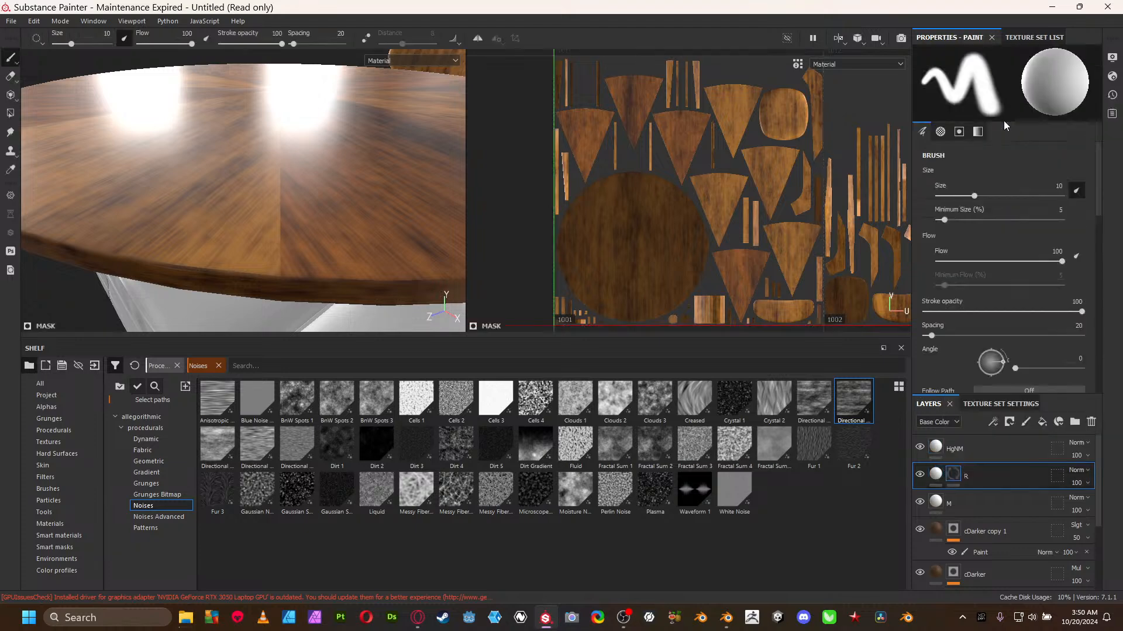
right_click(945, 475)
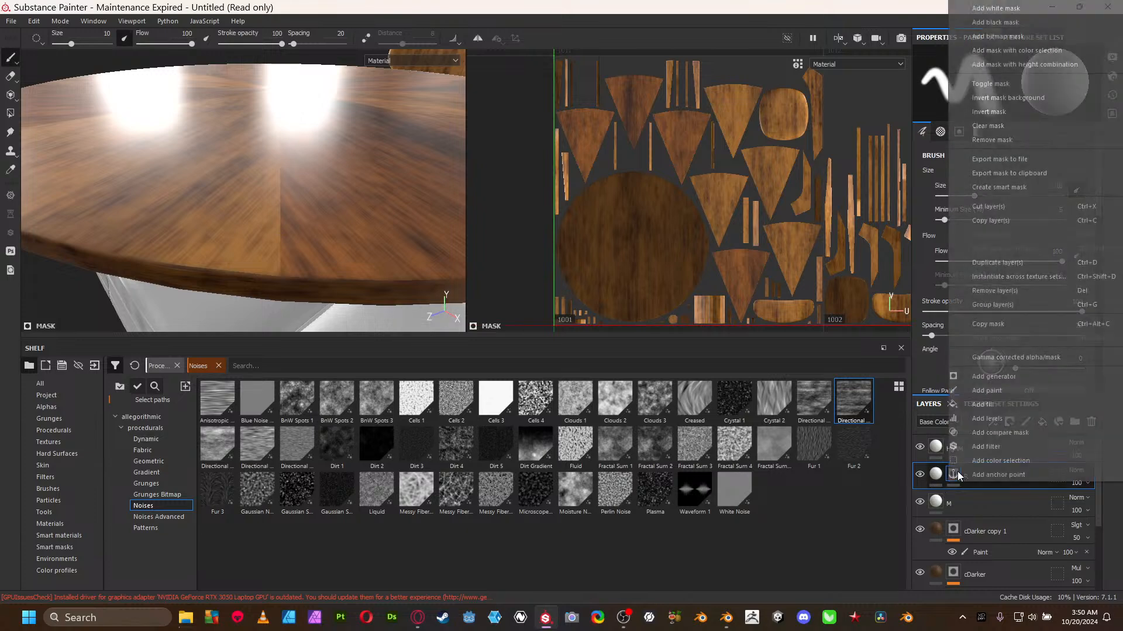
click(1002, 403)
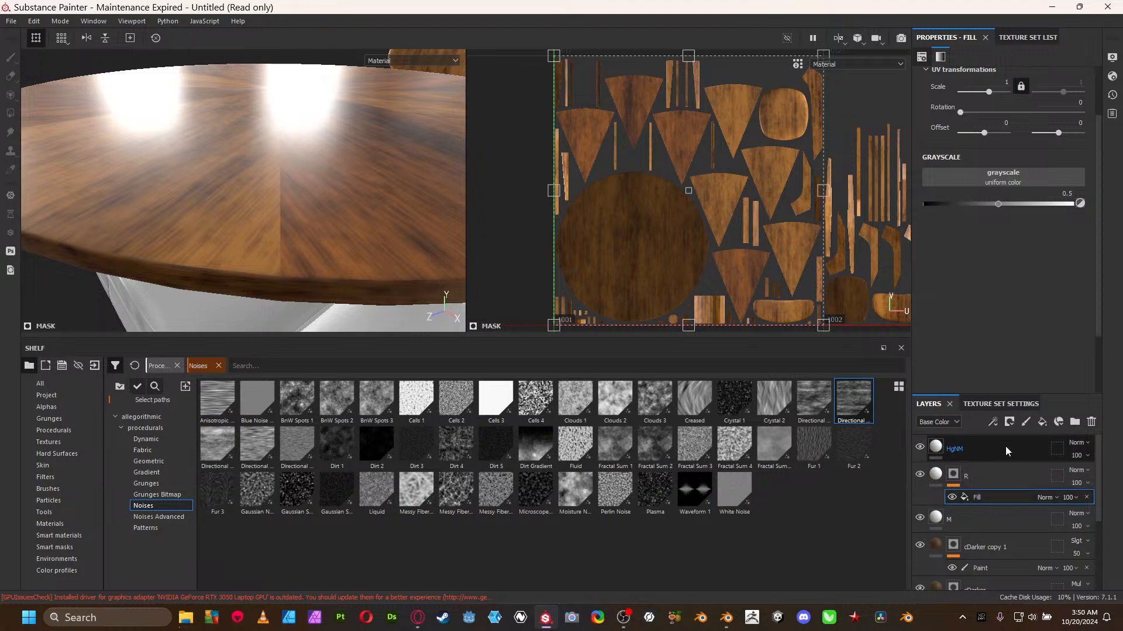
- Assign the cDarker mask anchor point as the grayscale source of the fill in the R layer's mask
scroll(1006, 451, down, 3)
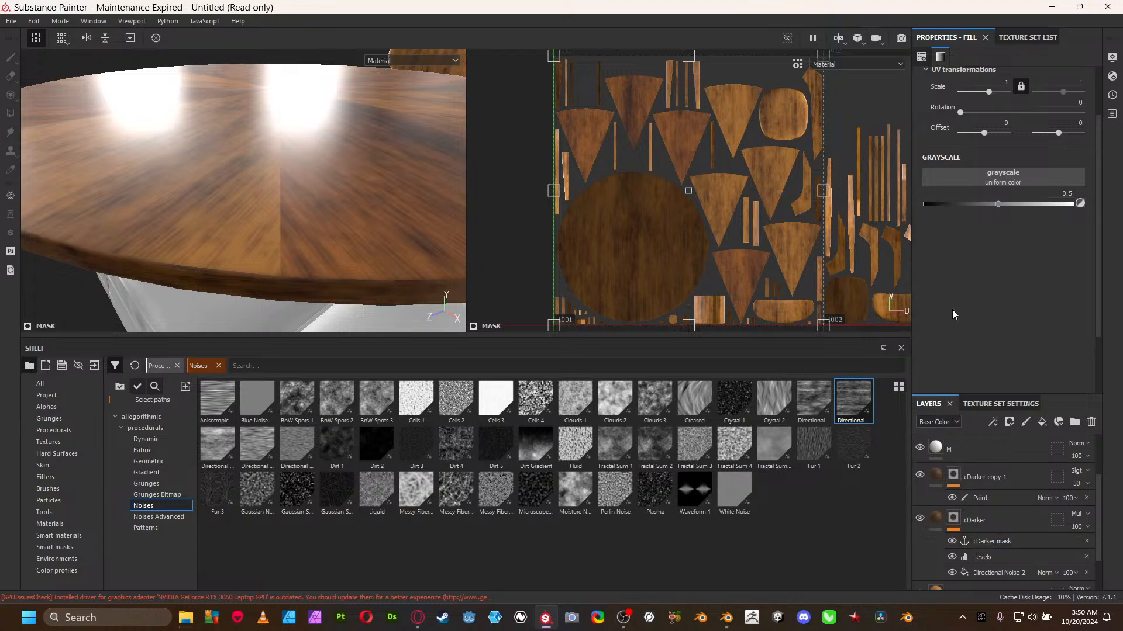
scroll(972, 558, up, 2)
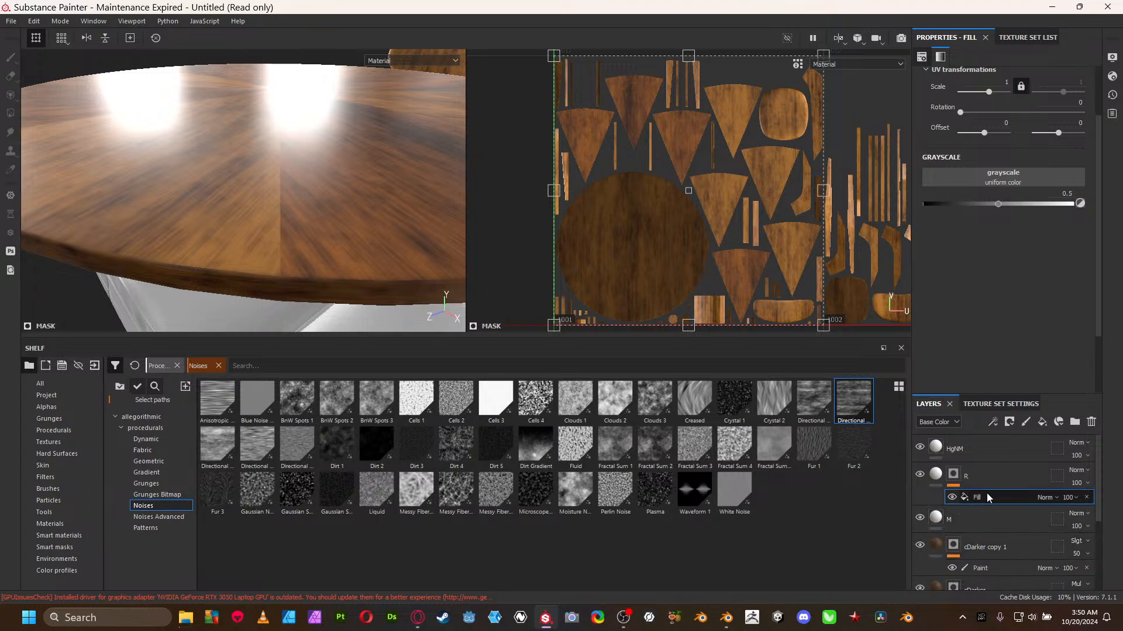
click(1024, 170)
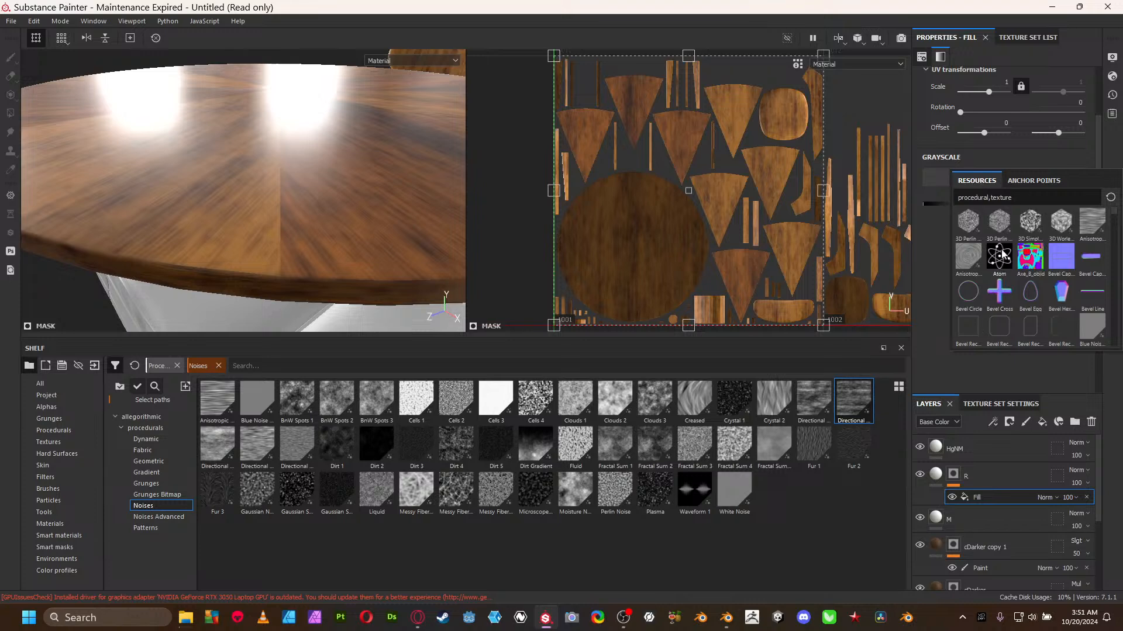
click(1031, 180)
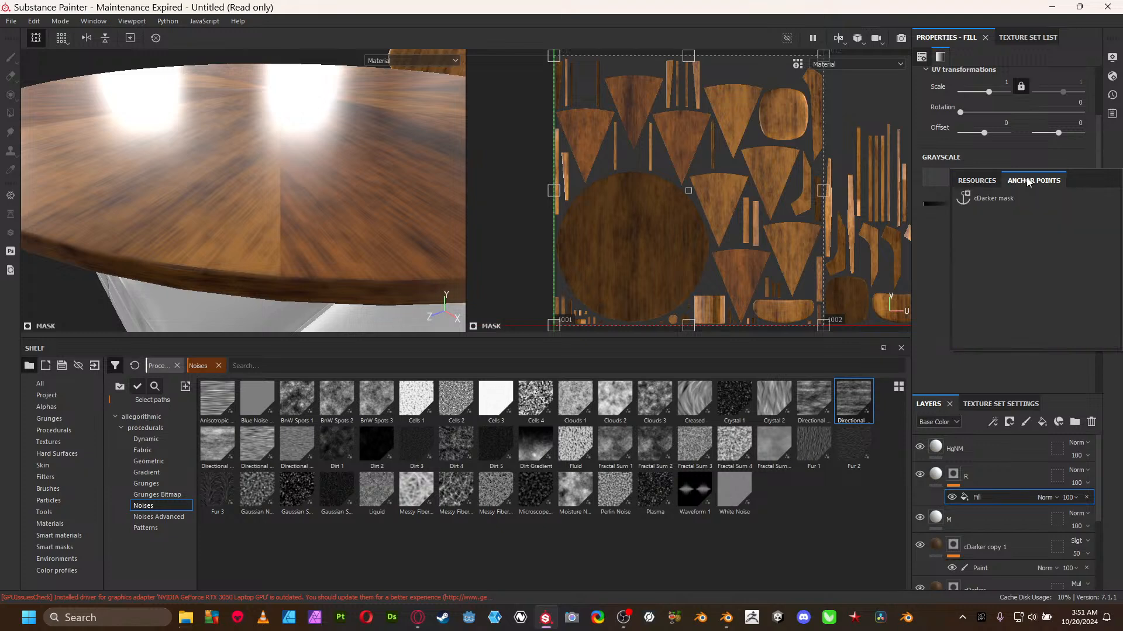
click(989, 200)
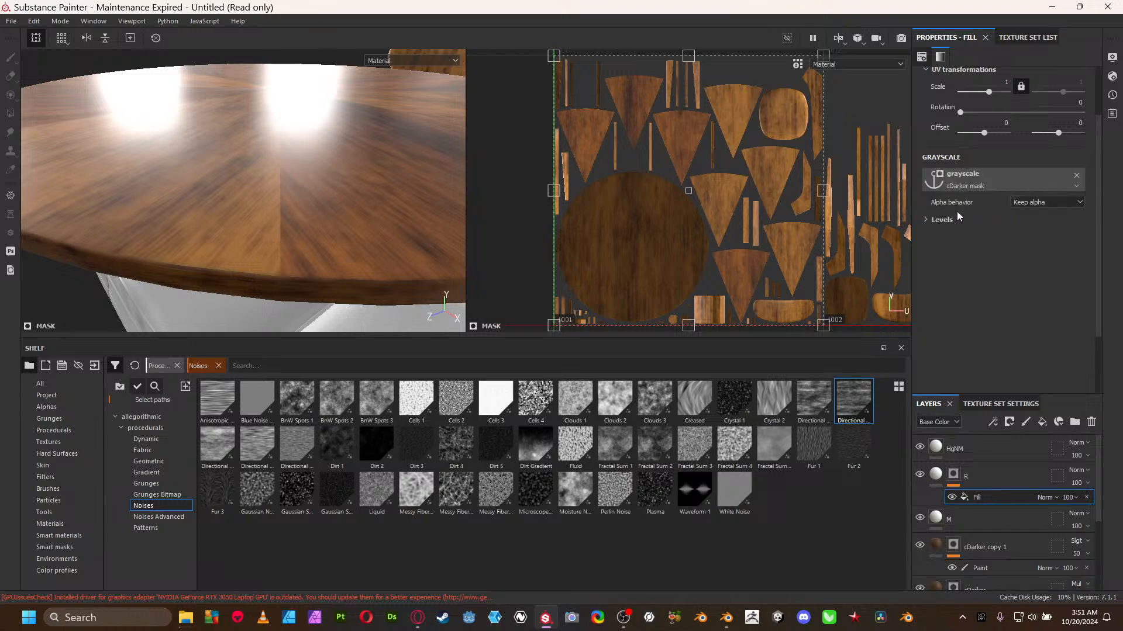
- Check the R layer's mask, set the layer's roughness to about 0.607 and view the tabletop reflections
alt+drag(296, 218, 297, 211)
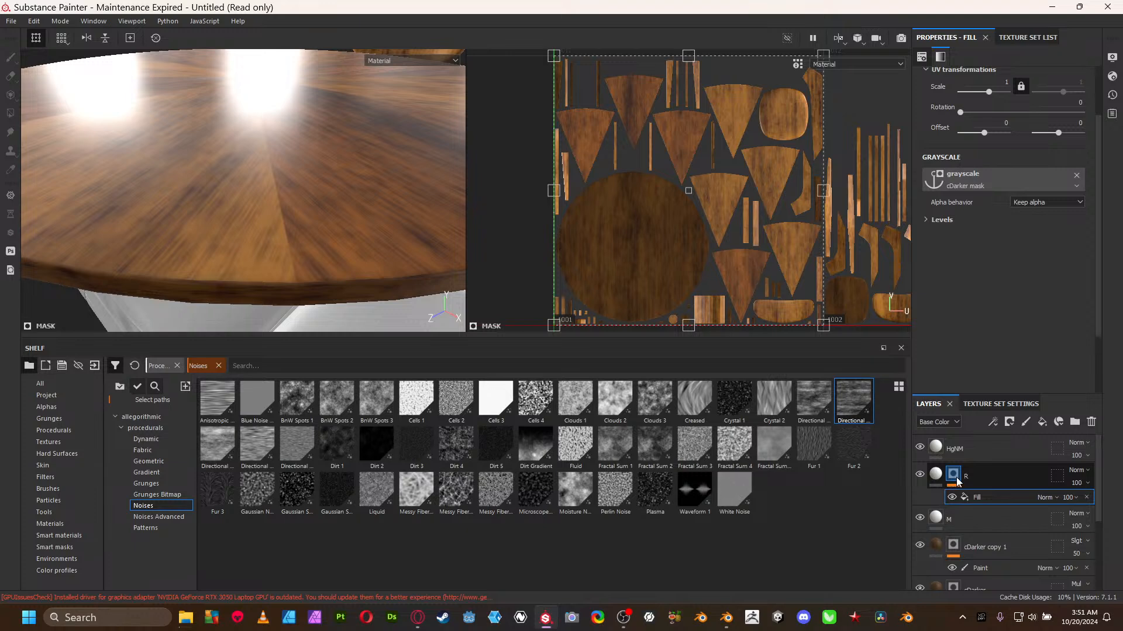
click(956, 478)
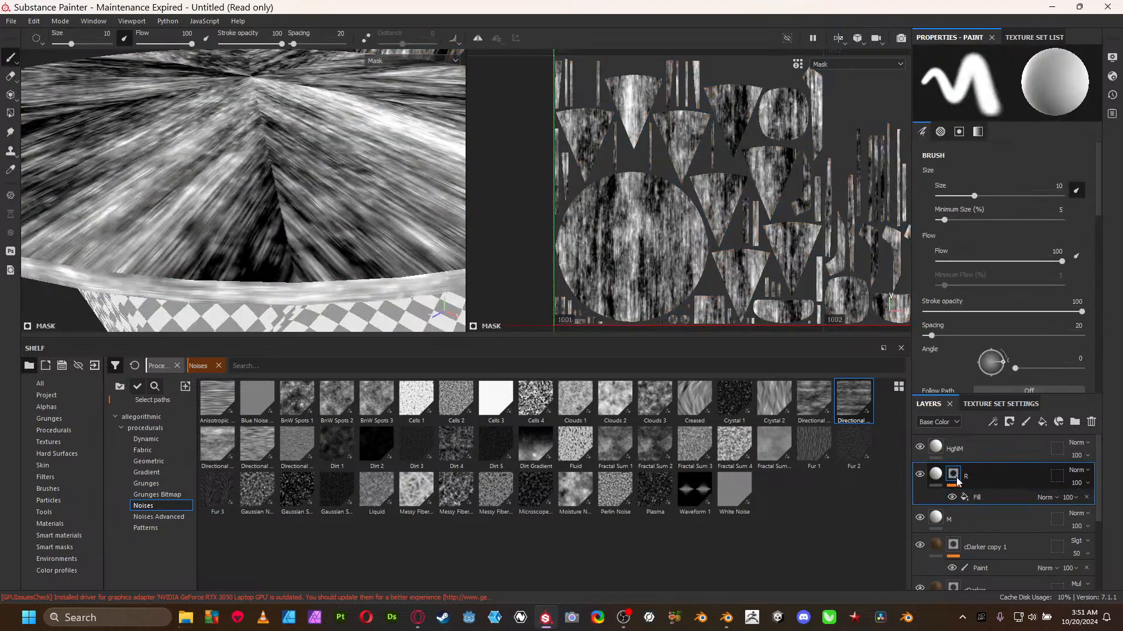
click(936, 476)
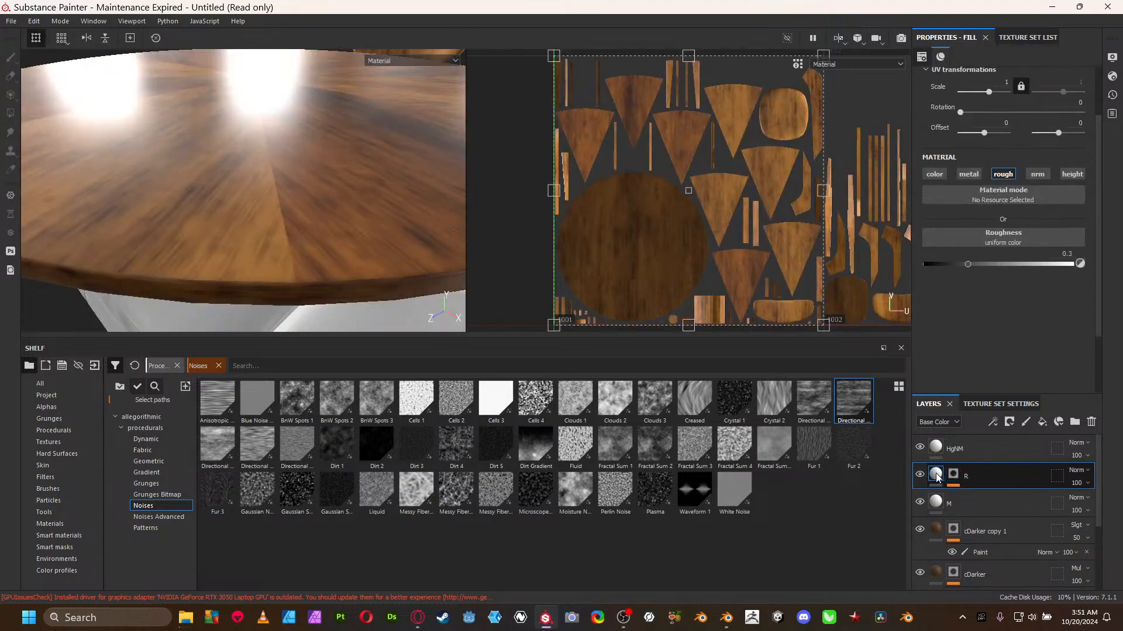
drag(968, 265, 1014, 264)
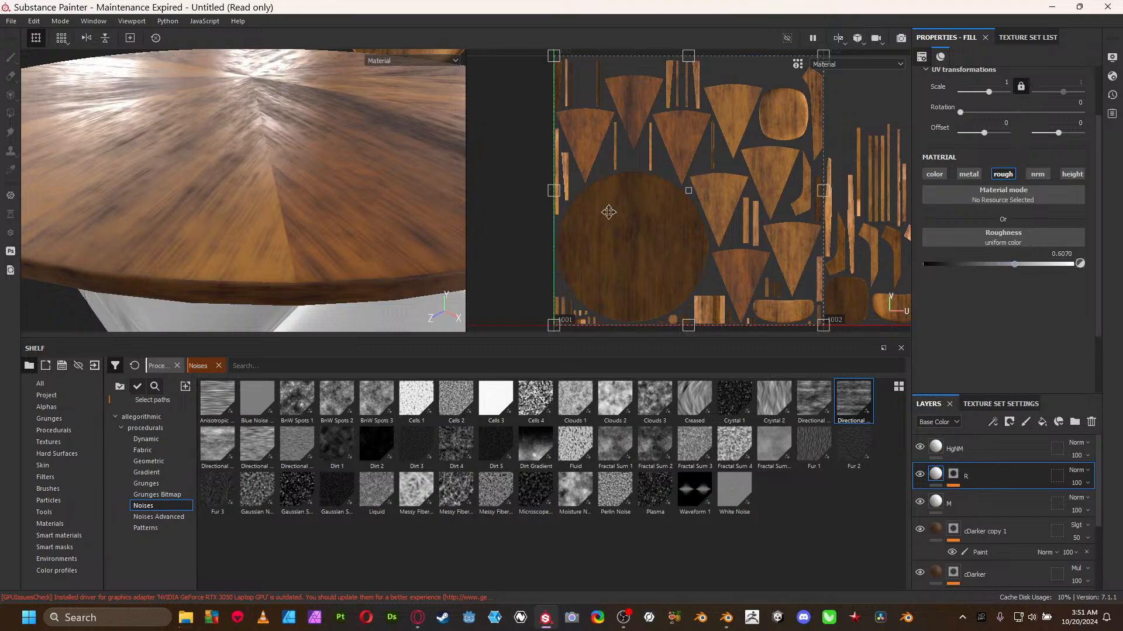
alt+drag(156, 162, 216, 168)
alt+drag(381, 212, 281, 198)
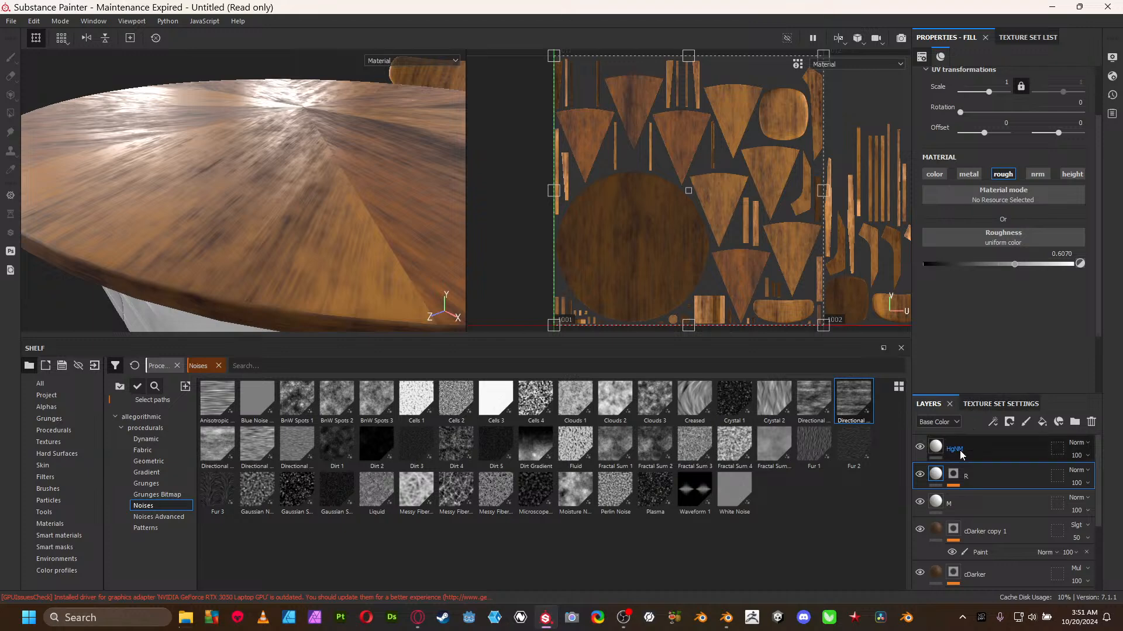
- Open the Levels settings of the fill in the R layer's mask
click(953, 474)
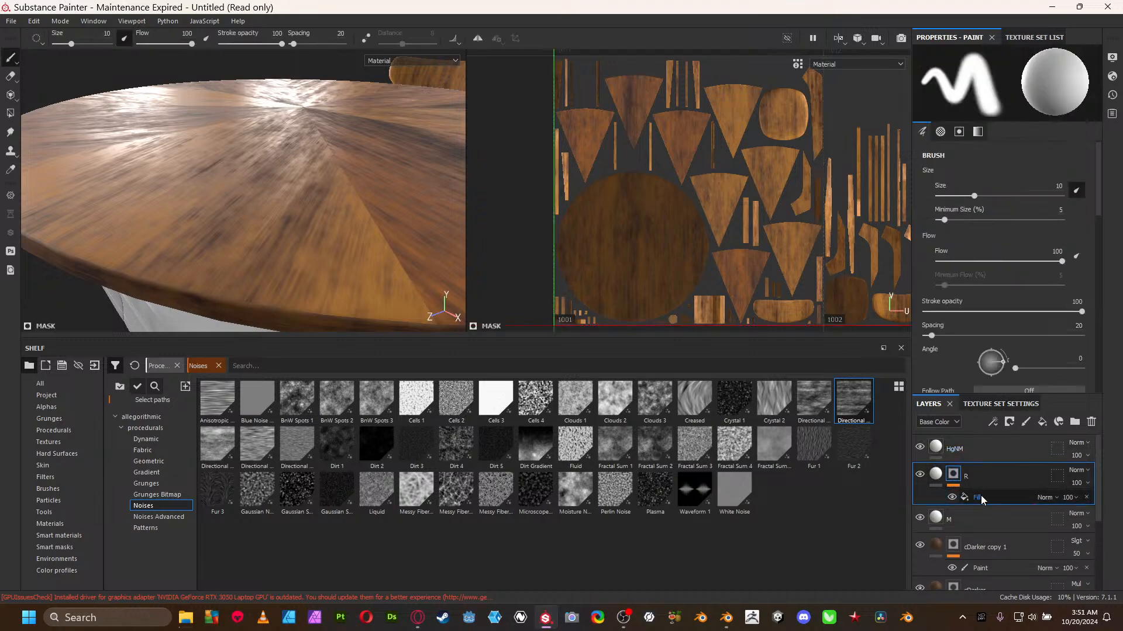
click(980, 498)
click(943, 221)
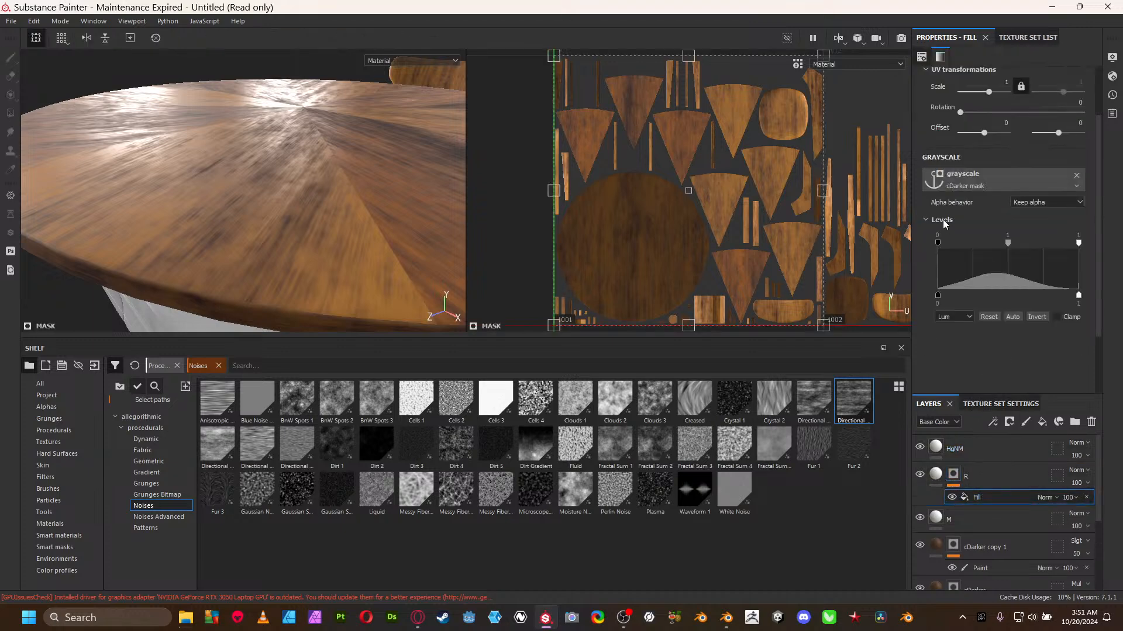
- Try inverting the fill's levels and shifting its midtone, restoring the non-inverted output and a midtone of 0.996
click(1038, 318)
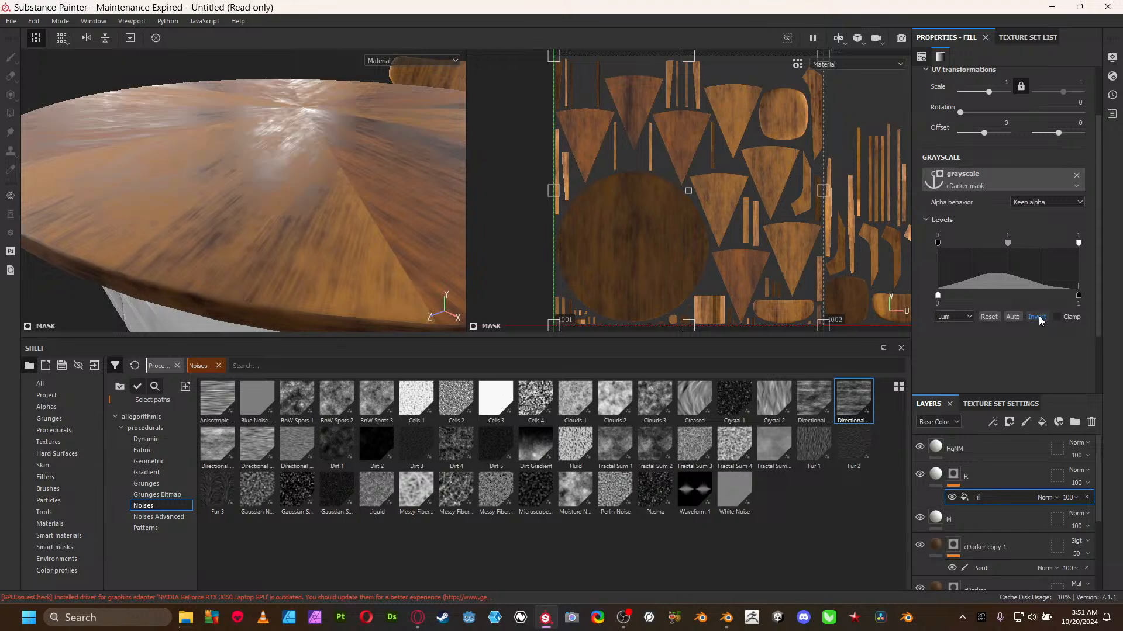
drag(1008, 243, 956, 251)
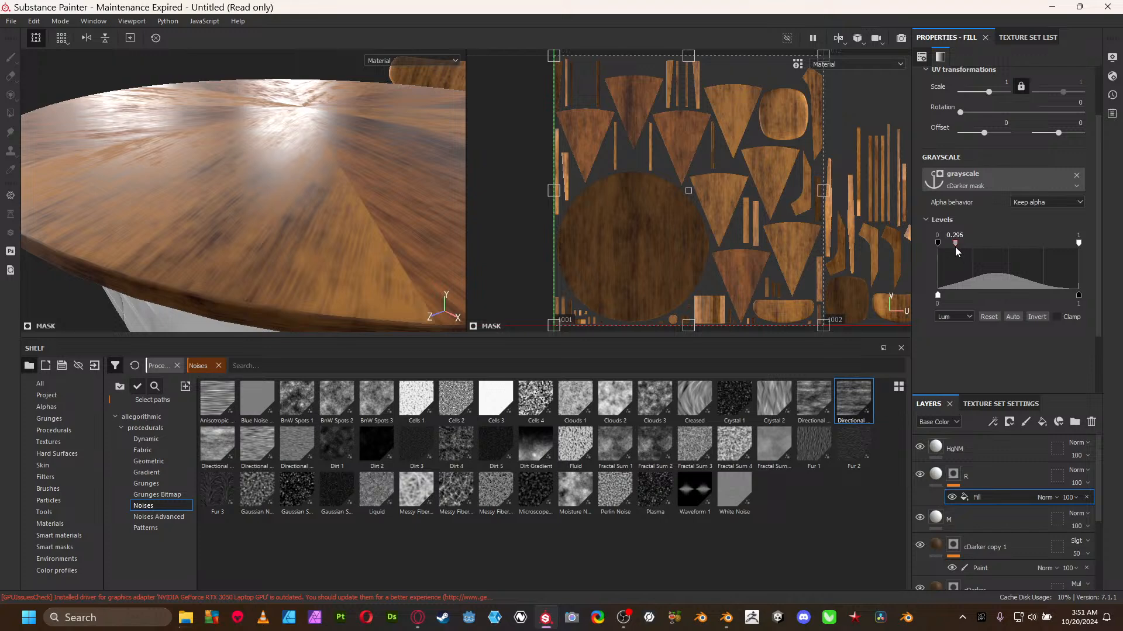
click(1038, 318)
drag(951, 244, 1025, 245)
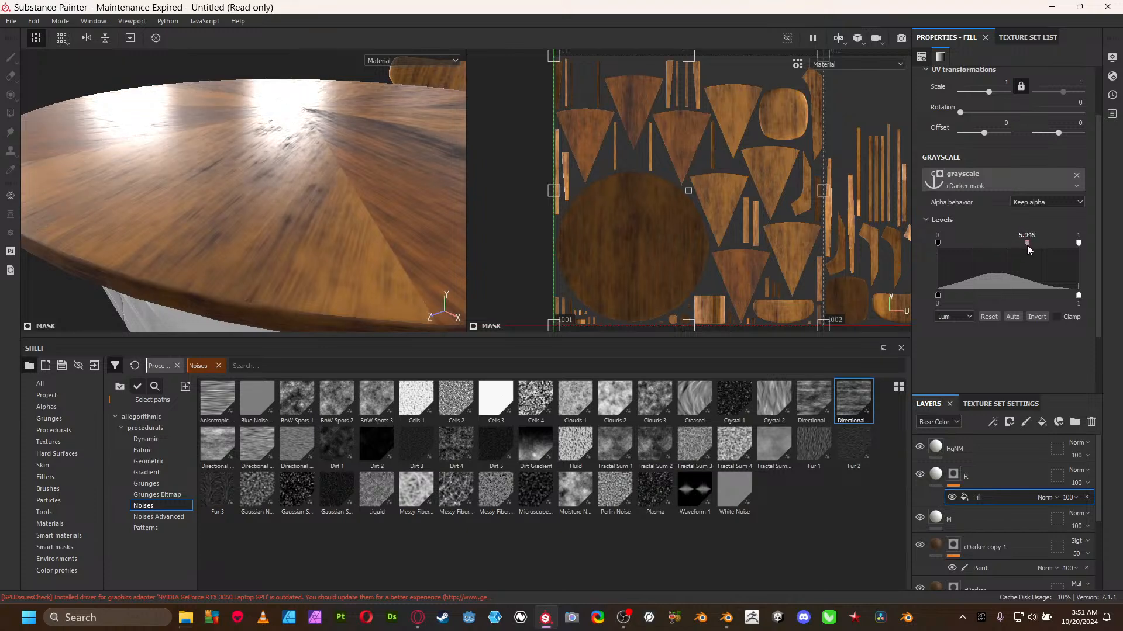
drag(1026, 245, 1008, 248)
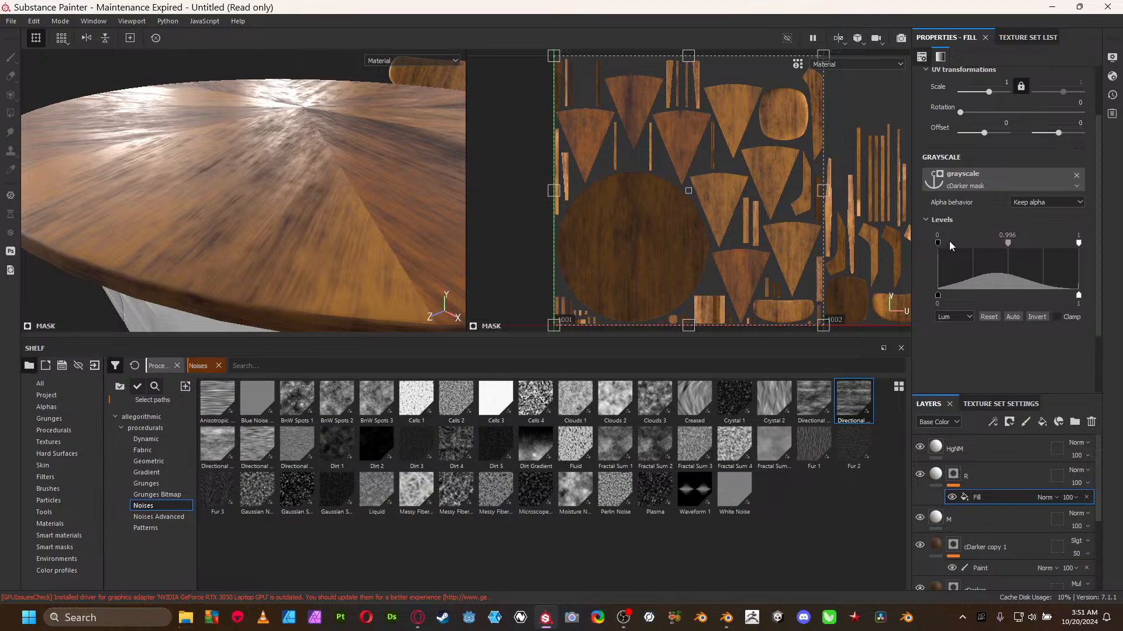
- Raise the black input level of the R mask's fill to about 0.456 and check the tabletop reflections
drag(939, 241, 1001, 242)
alt+drag(163, 202, 292, 244)
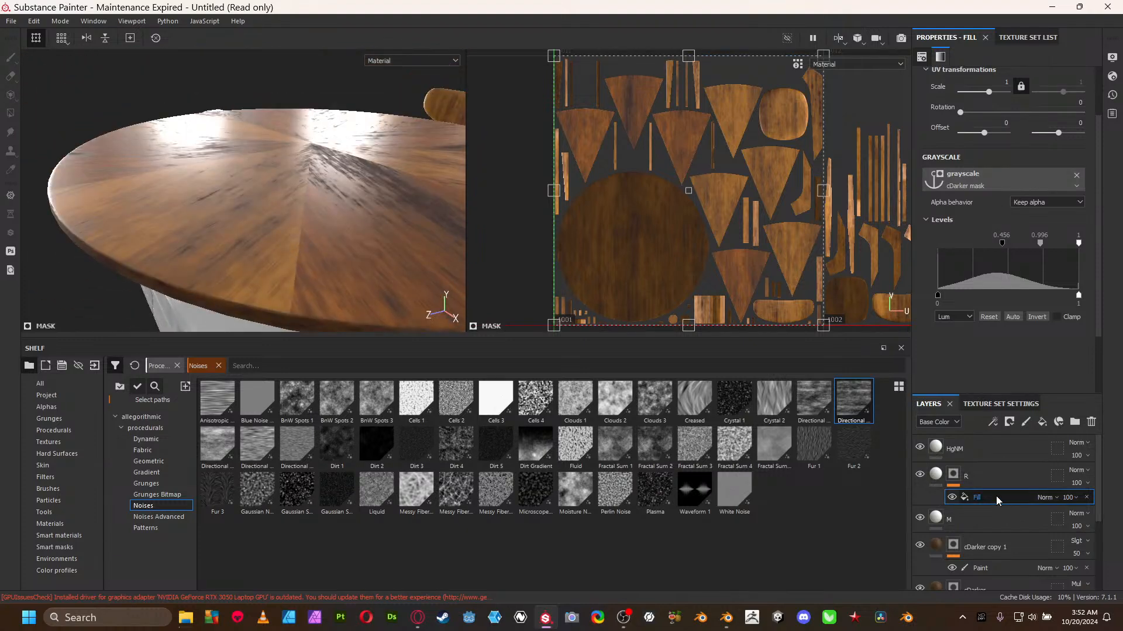
- Add a black mask to the topmost layer in the stack
scroll(982, 497, down, 2)
scroll(992, 503, up, 5)
right_click(966, 448)
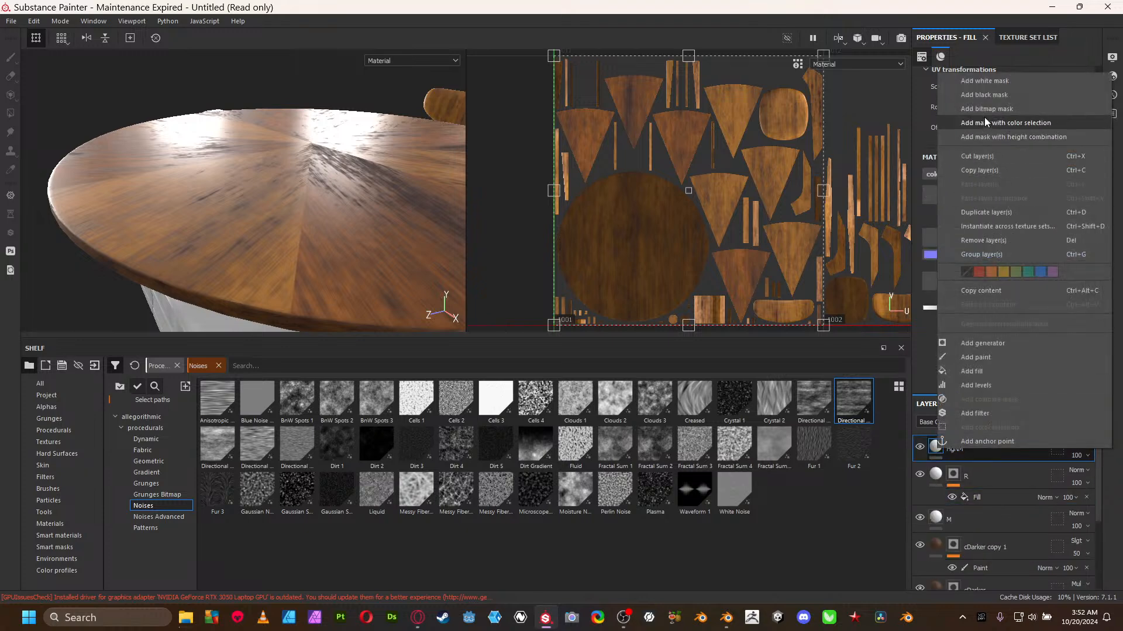
click(996, 96)
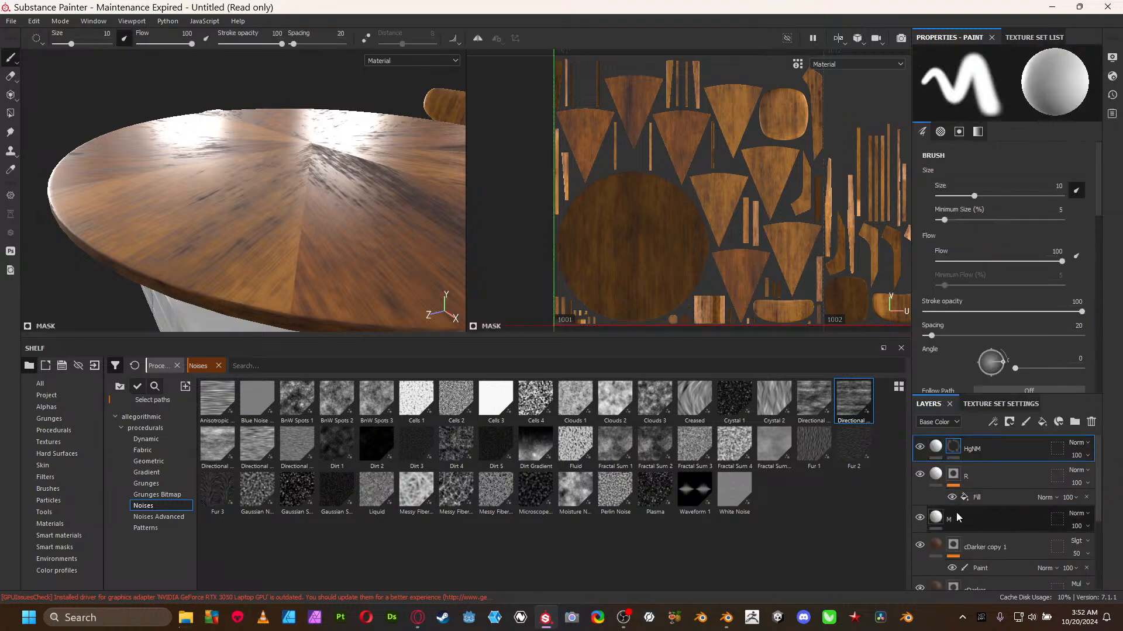
right_click(946, 452)
click(991, 391)
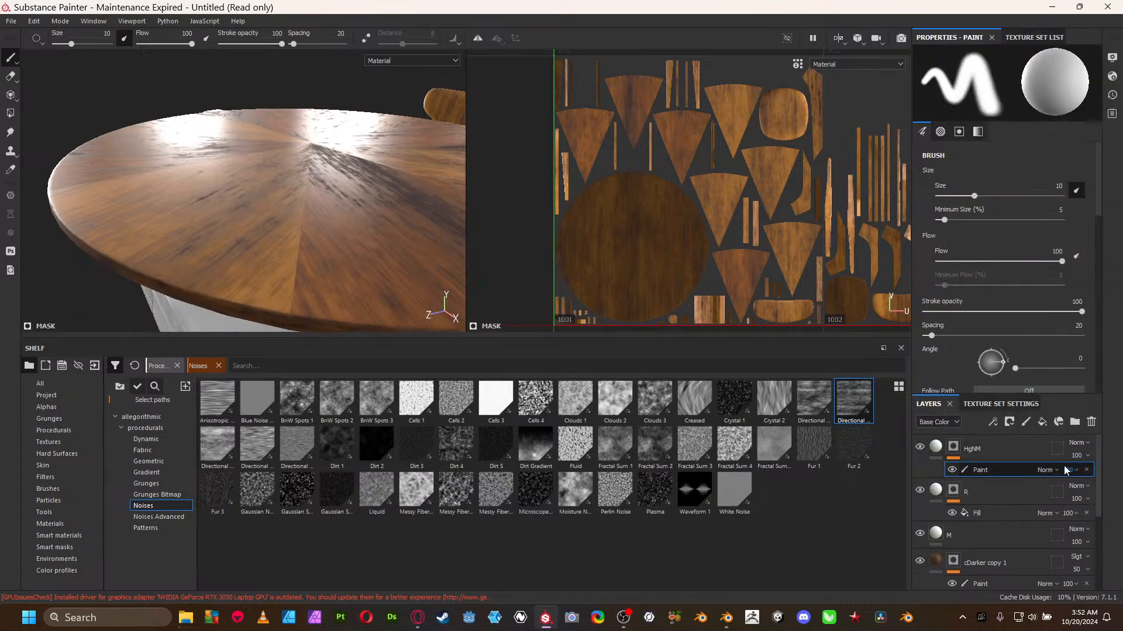
click(974, 455)
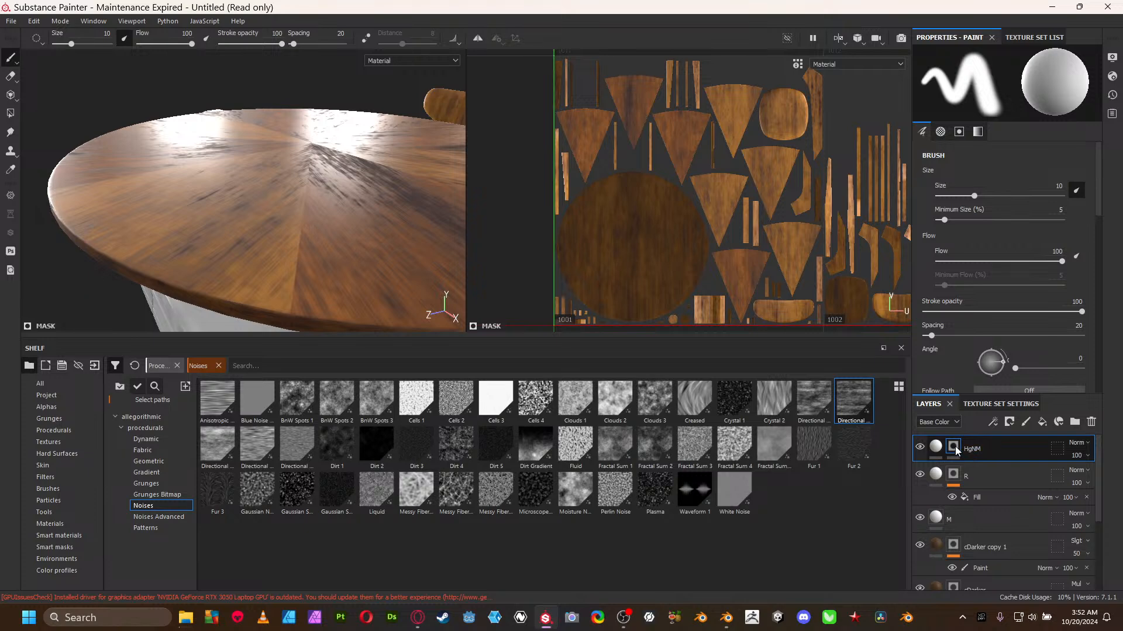
- Add a fill to the topmost layer's mask and use the cDarker mask anchor point as its grayscale source
right_click(974, 455)
click(994, 411)
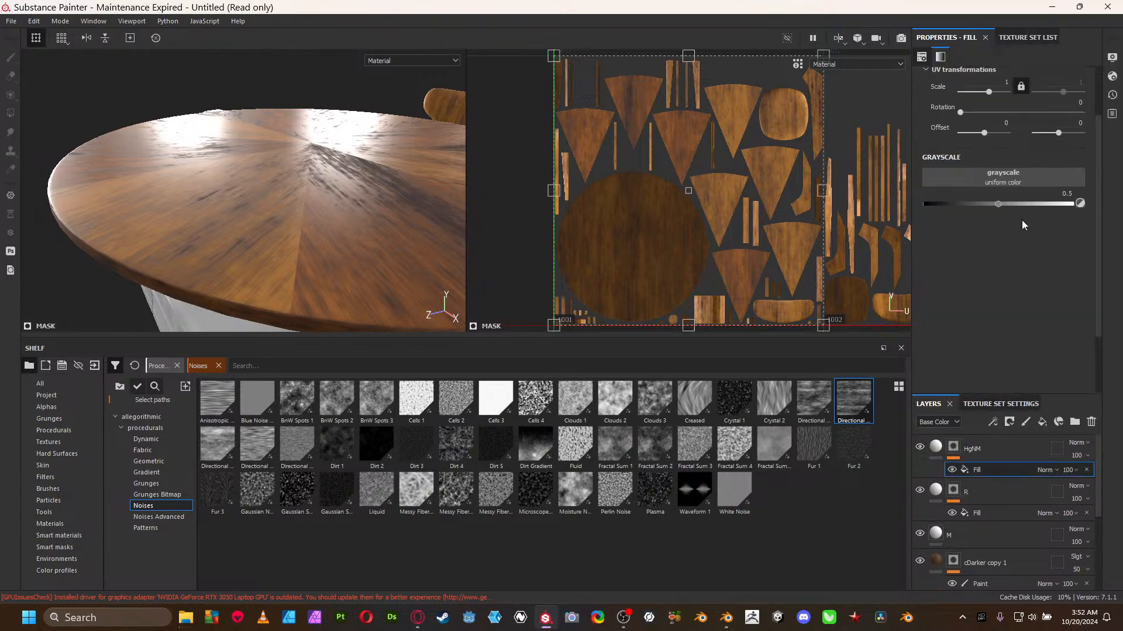
click(1038, 178)
click(1045, 189)
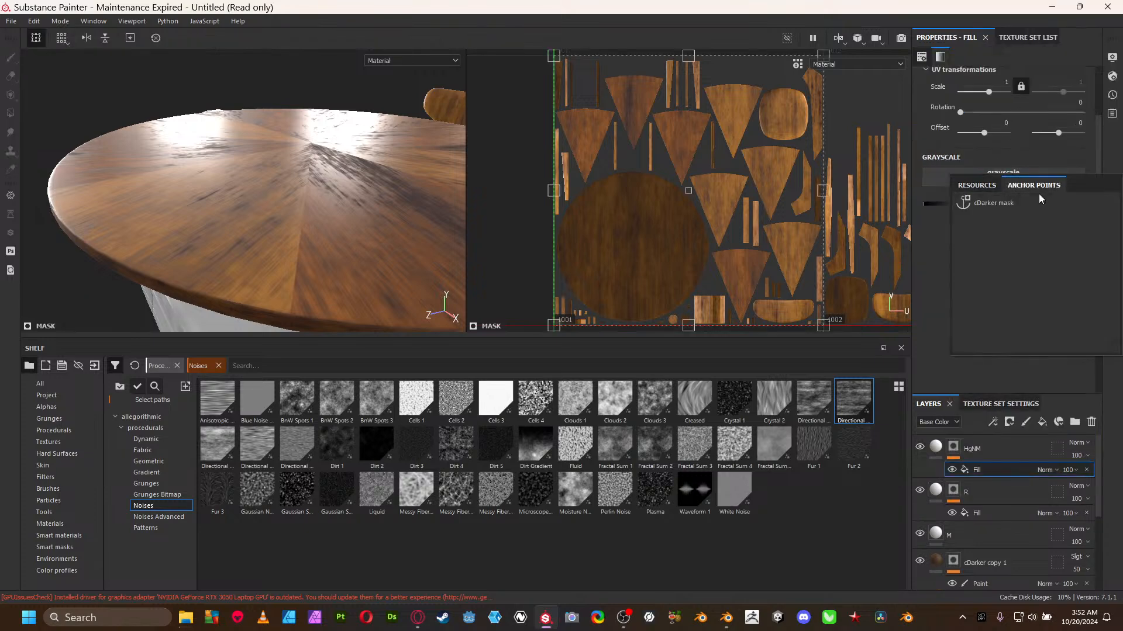
click(1006, 203)
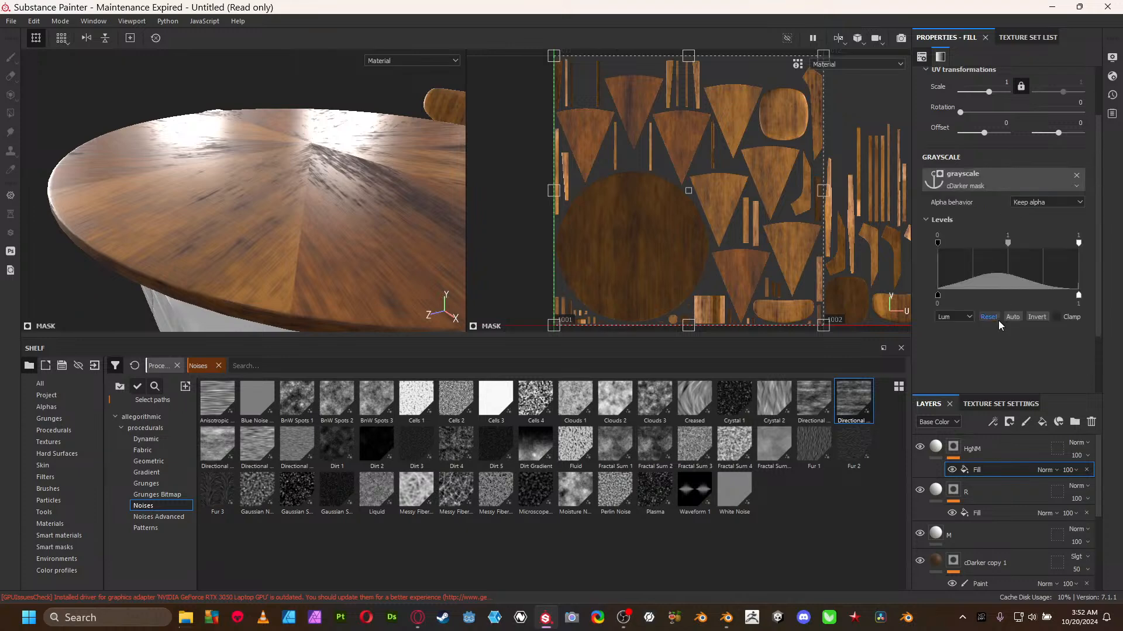
- Lower the HgNM layer's height to about -0.066 and inspect the grain relief on the tabletop
scroll(321, 191, up, 5)
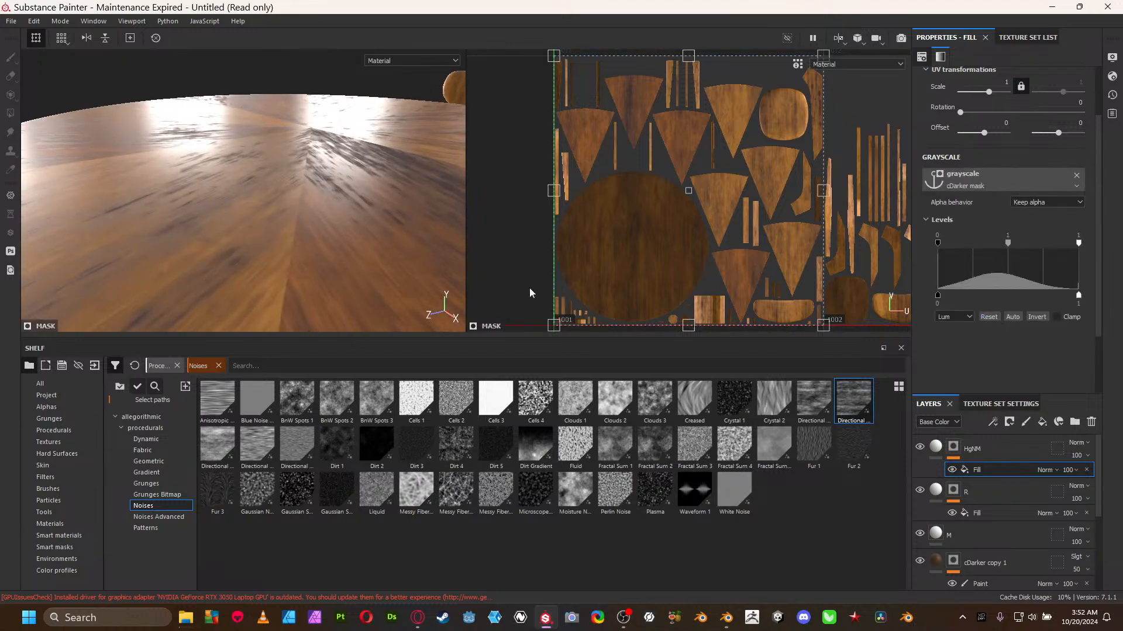
middle_drag(338, 241, 258, 288)
click(944, 448)
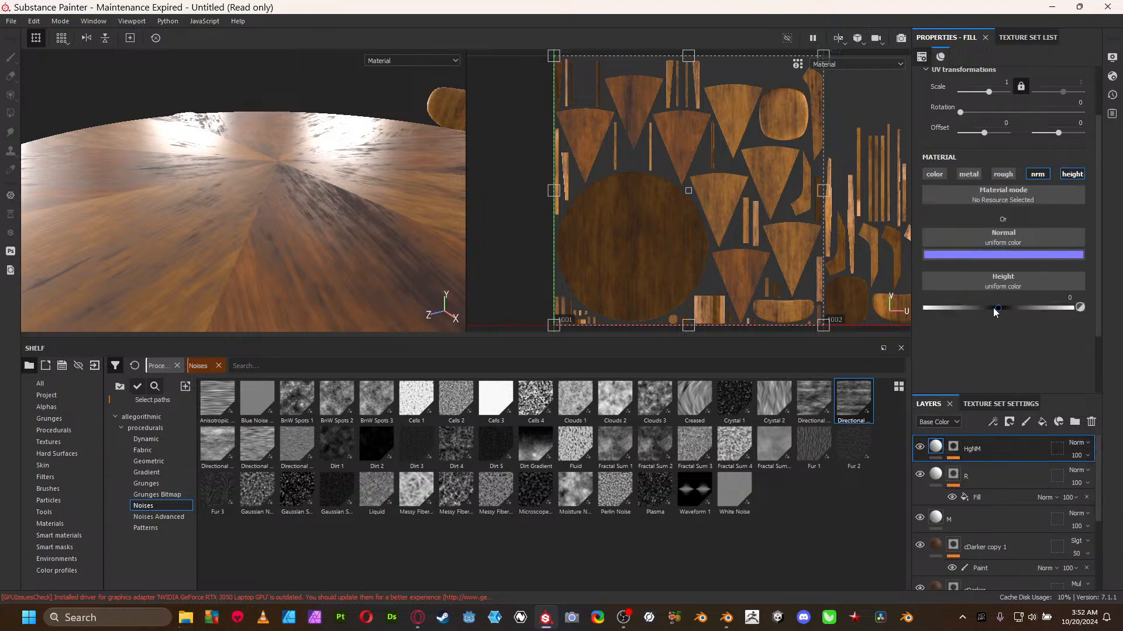
click(1000, 312)
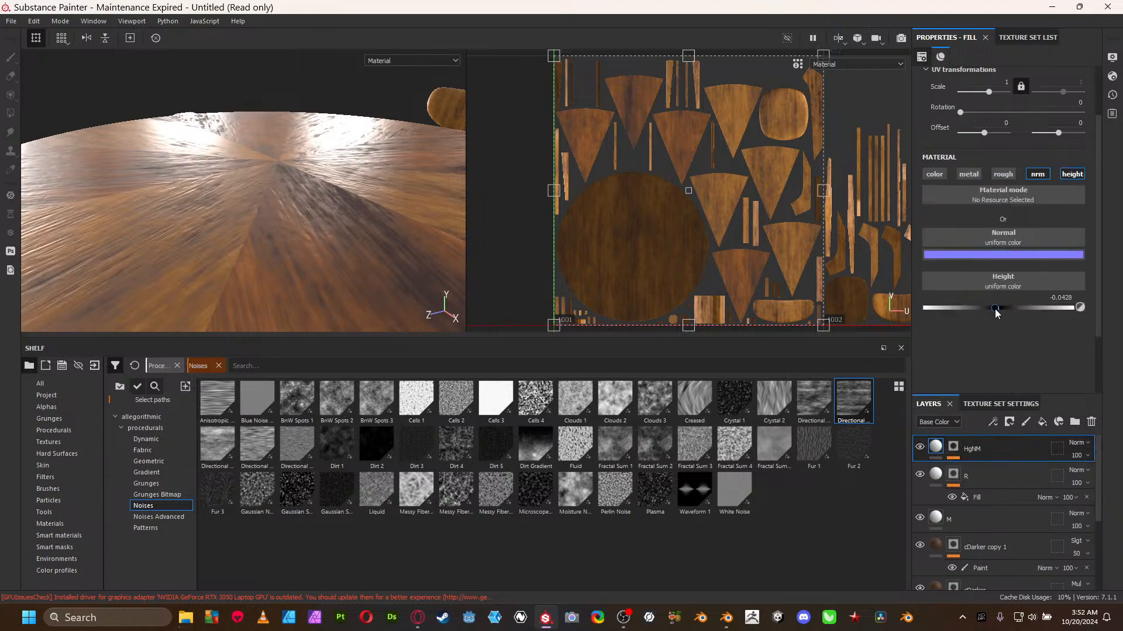
key(Tab)
alt+drag(194, 241, 404, 374)
alt+right_drag(403, 374, 421, 396)
mouse_move(420, 396)
alt+mouse_down()
mouse_move(376, 306)
mouse_move(196, 370)
mouse_move(426, 400)
alt+mouse_up()
key(Tab)
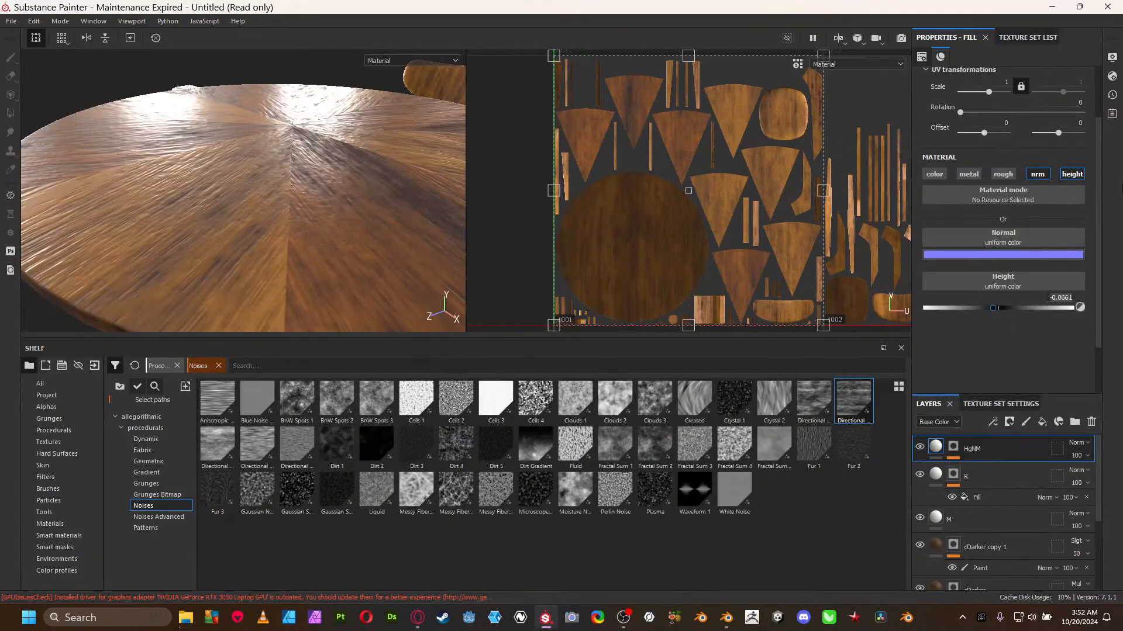
- Set the HgNM layer's height to -0.015 and compare the tabletop with the layer hidden and shown
click(1061, 298)
text(5)
key(Return)
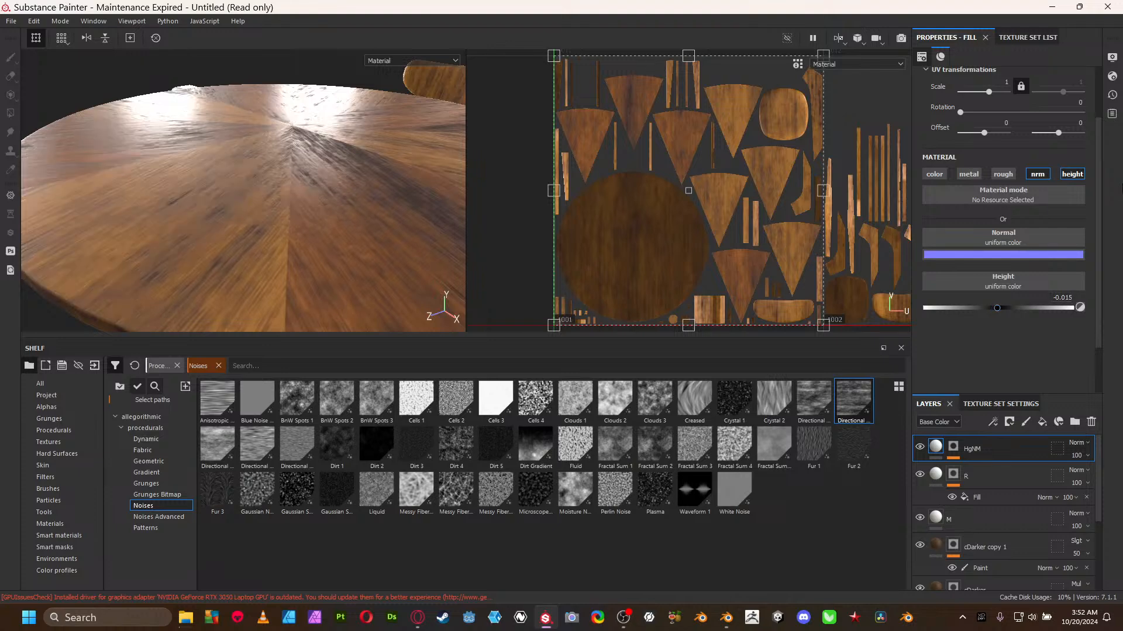
key(Tab)
shift+right_drag(254, 297, 369, 348)
alt+drag(369, 349, 333, 301)
key(Tab)
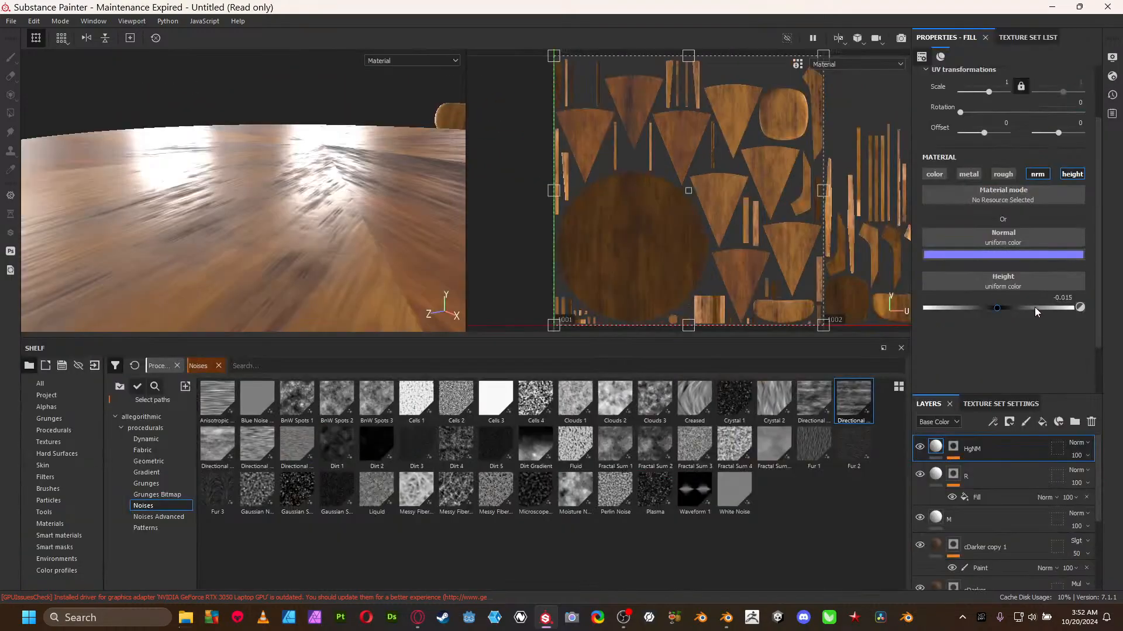
click(922, 447)
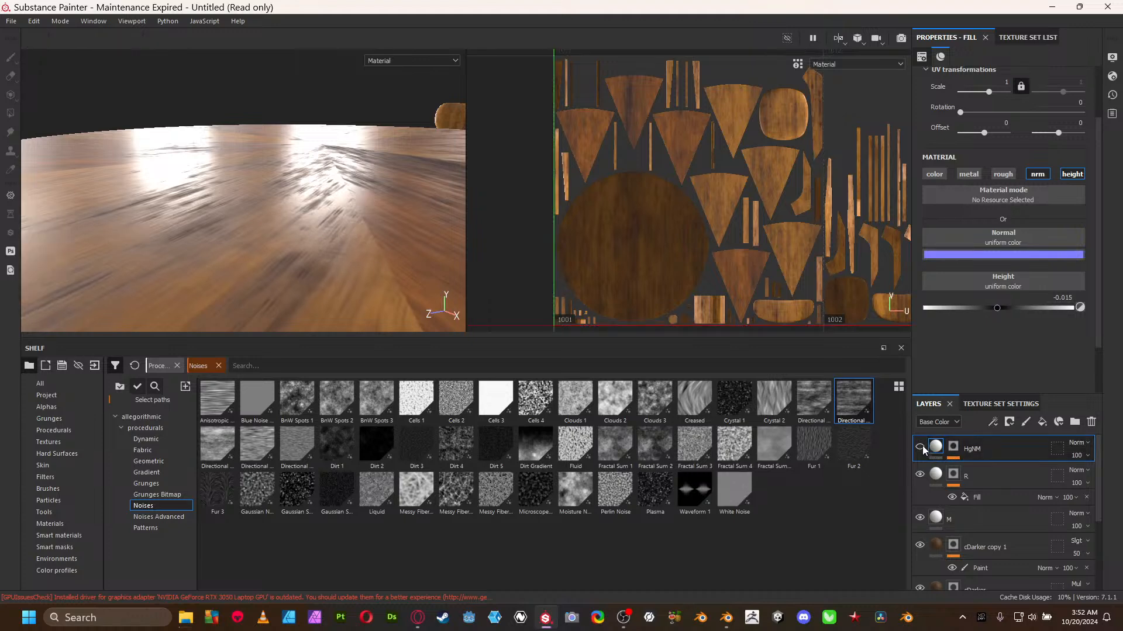
click(921, 447)
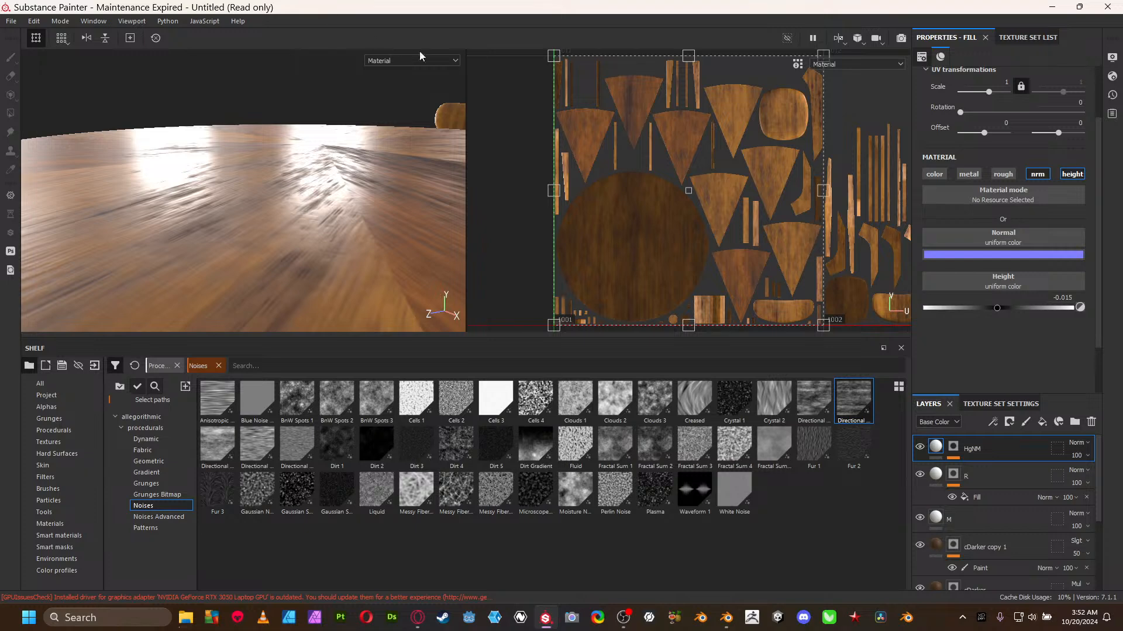
- Set the DinningSet_m texture set's size to 4096 and inspect the table's surface
click(1010, 408)
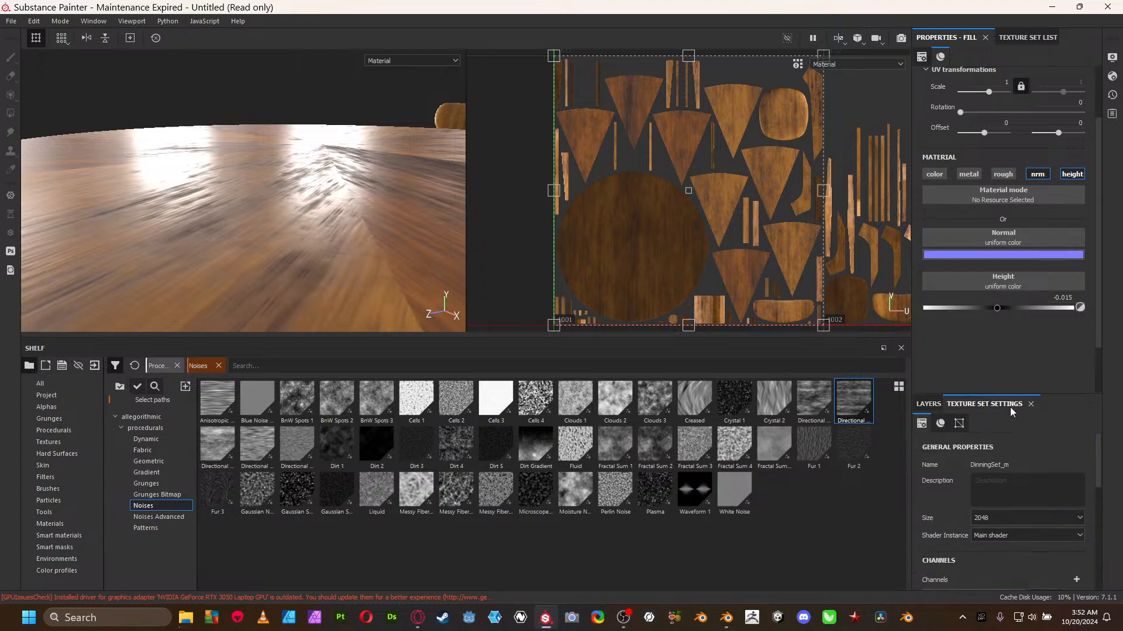
click(1004, 519)
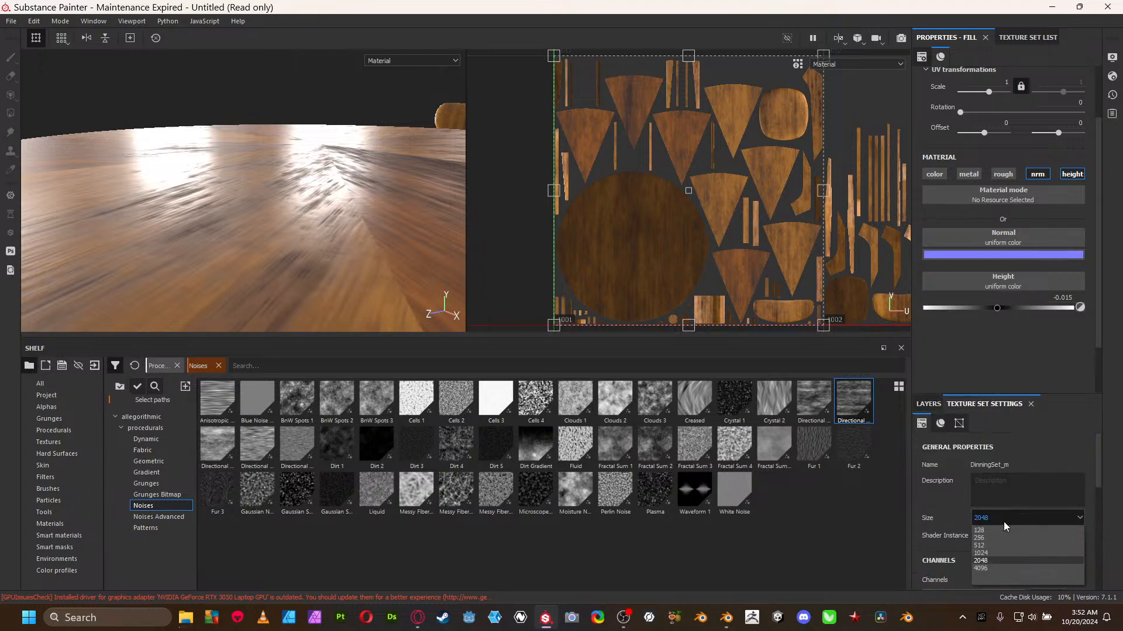
click(993, 566)
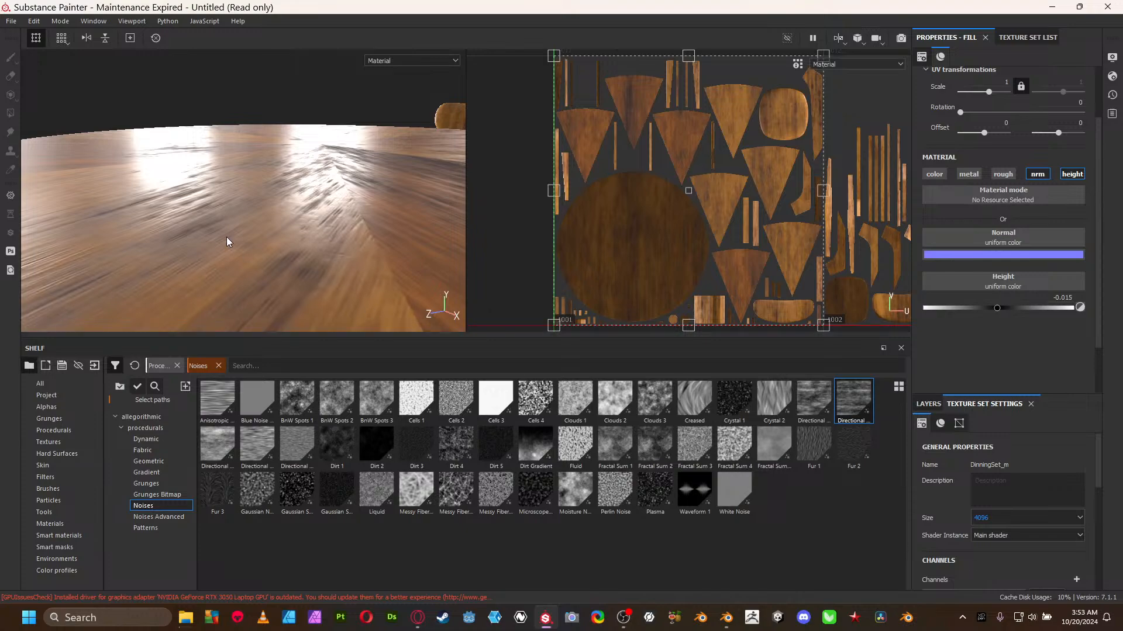
key(Tab)
alt+drag(393, 339, 470, 297)
shift+right_drag(470, 297, 469, 307)
alt+drag(469, 307, 431, 358)
key(Tab)
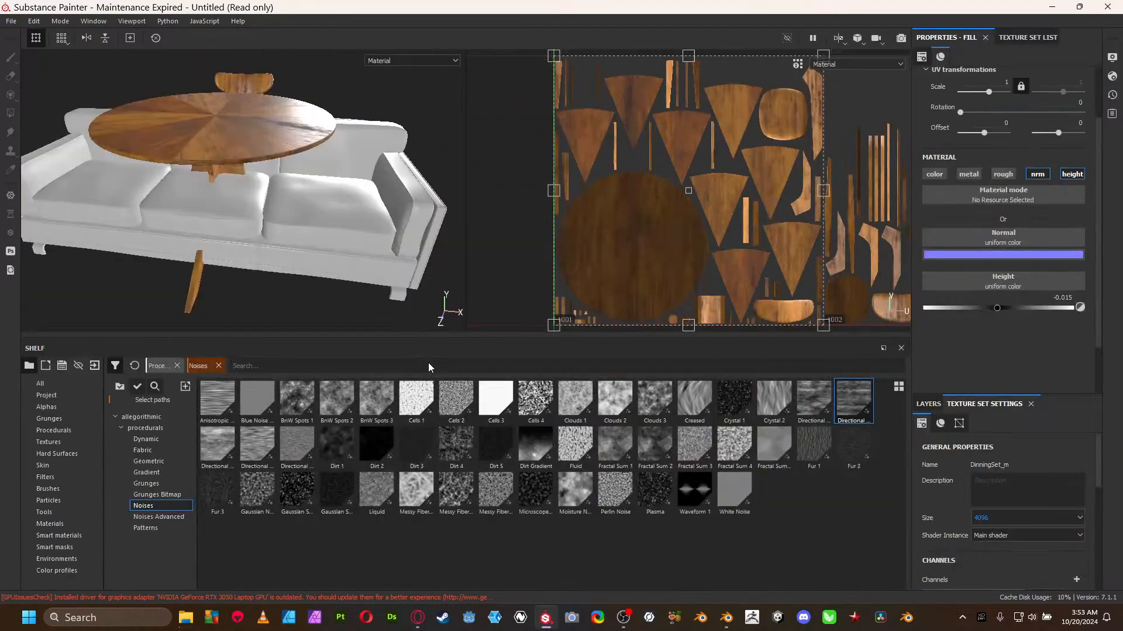
- Isolate the DinningSet_m texture set in the 3D view so the sofa is hidden
click(1012, 38)
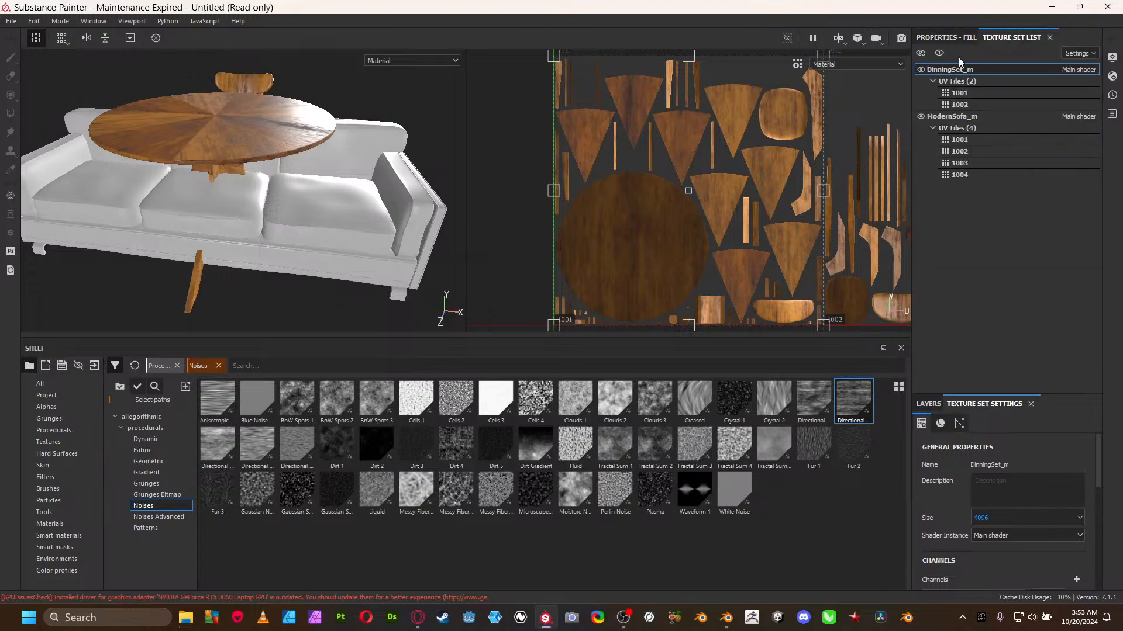
click(939, 54)
key(Tab)
alt+drag(398, 257, 275, 258)
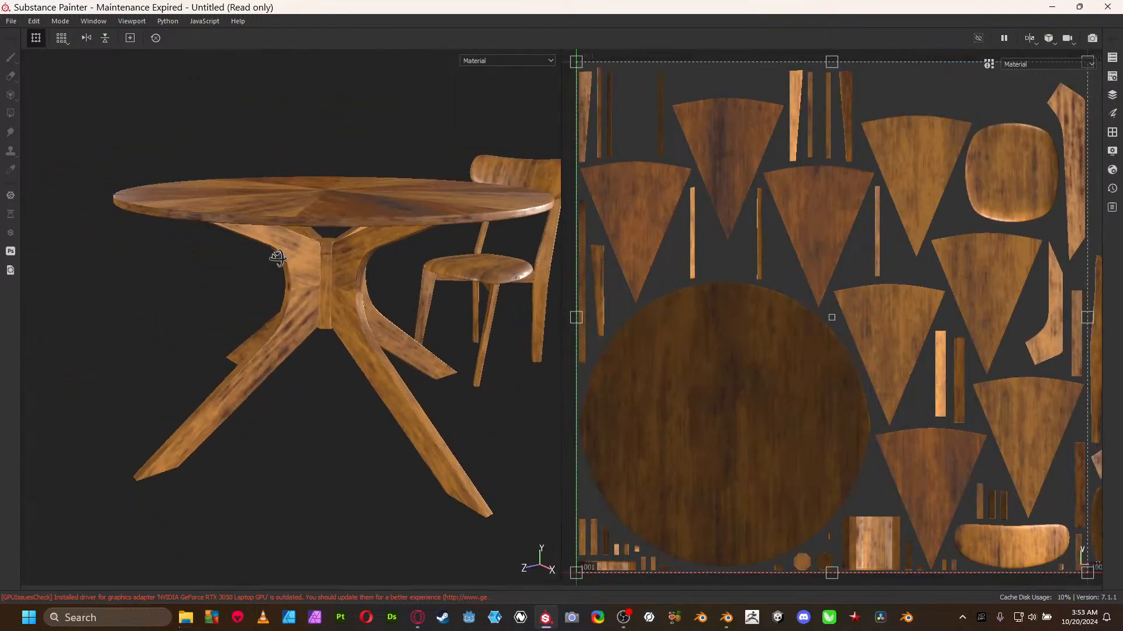
key(Tab)
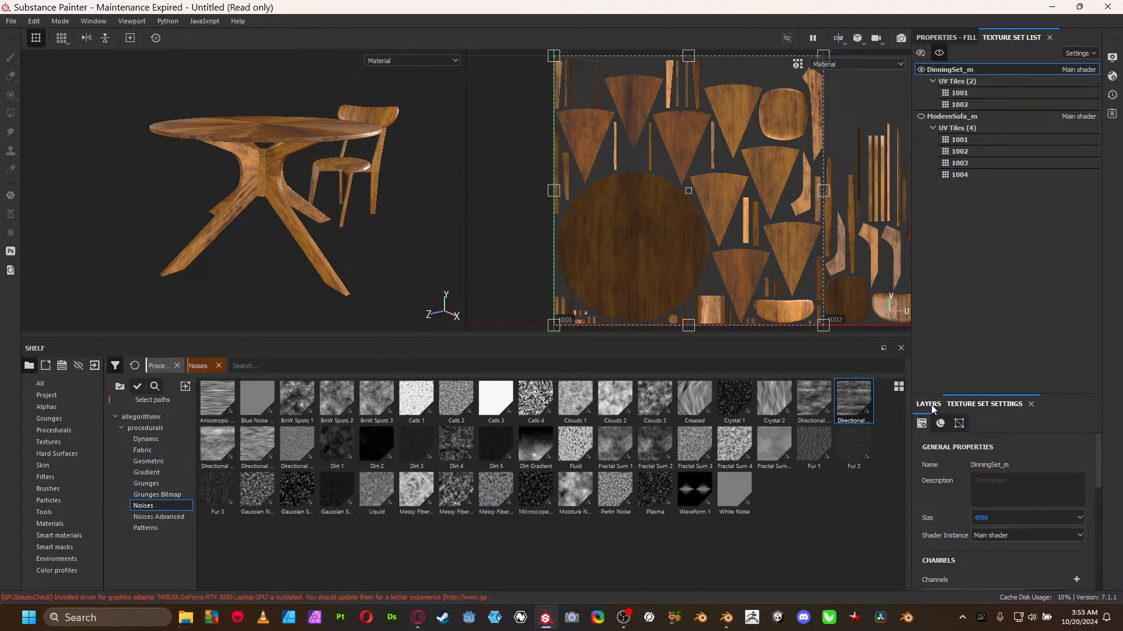
- Add another paint effect above the existing one in the cDarker copy 1 layer's mask
click(932, 405)
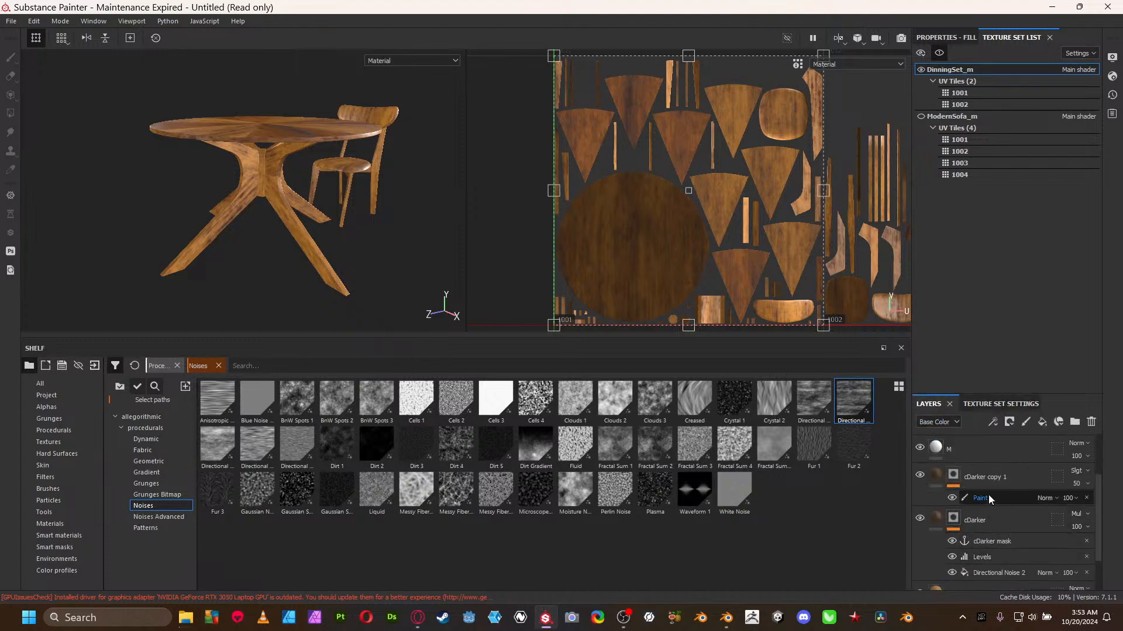
click(987, 498)
right_click(987, 498)
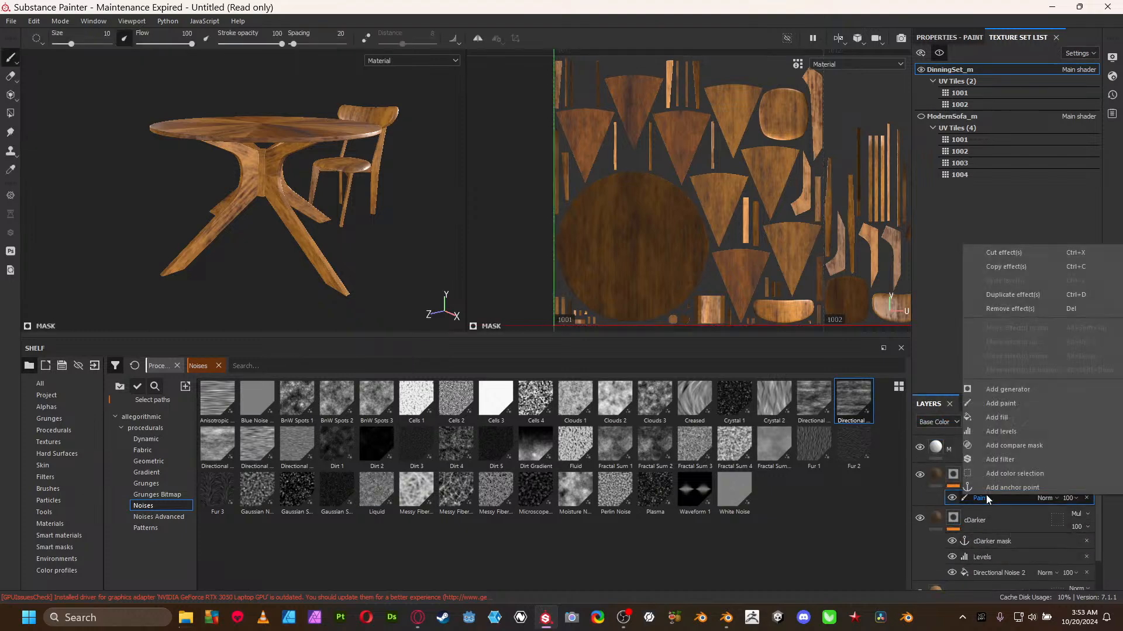
click(1002, 402)
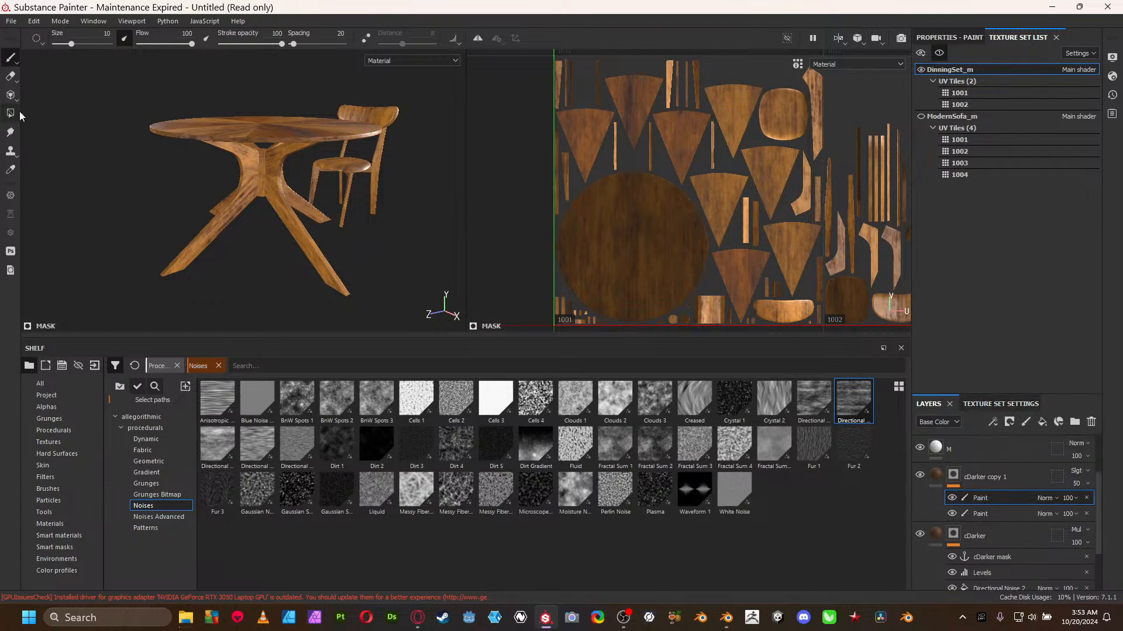
- Fill a table leg piece with value 1 in the new paint effect, using Polygon Fill in mesh mode
key(4)
alt+drag(103, 56, 155, 205)
alt+right_drag(155, 205, 381, 257)
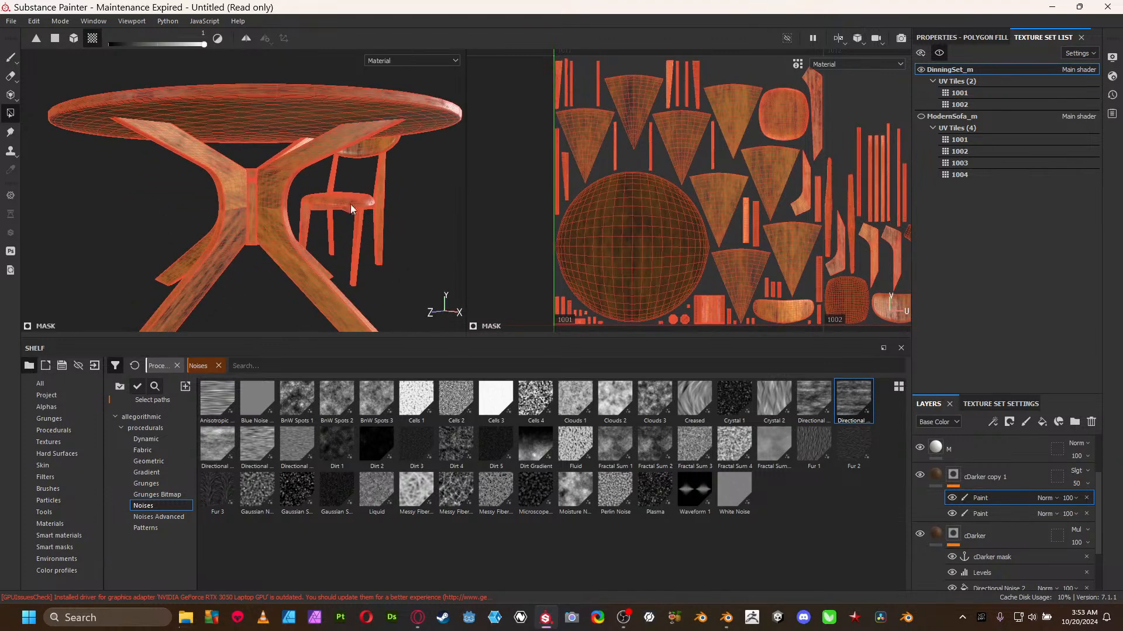
click(72, 41)
click(227, 250)
alt+right_drag(228, 248, 326, 246)
alt+drag(326, 245, 279, 255)
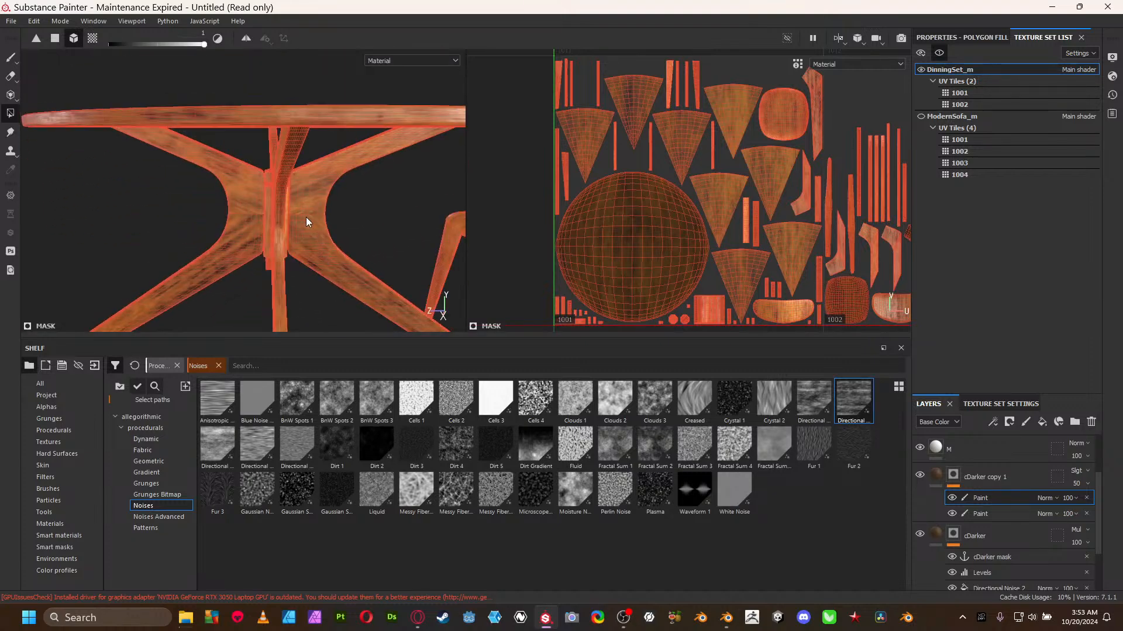
key(1)
mouse_move(243, 200)
alt+mouse_down()
mouse_move(106, 245)
mouse_move(325, 248)
mouse_move(233, 221)
mouse_move(272, 246)
mouse_move(316, 234)
mouse_move(353, 243)
mouse_move(304, 234)
mouse_move(246, 255)
mouse_move(327, 225)
alt+mouse_up()
scroll(334, 217, up, 5)
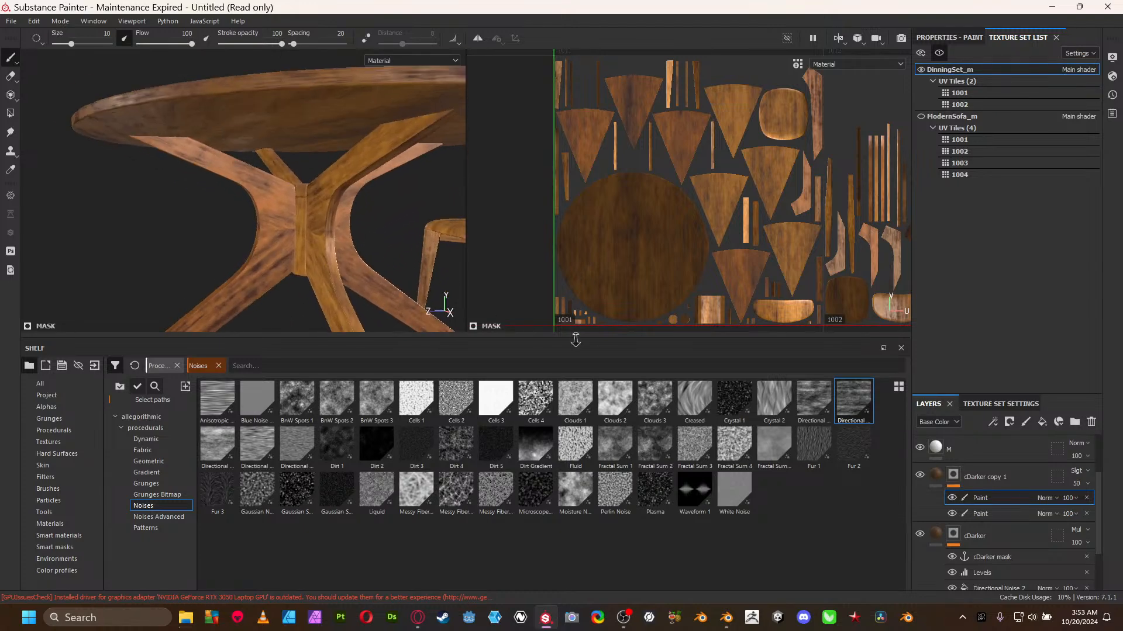
scroll(334, 217, down, 5)
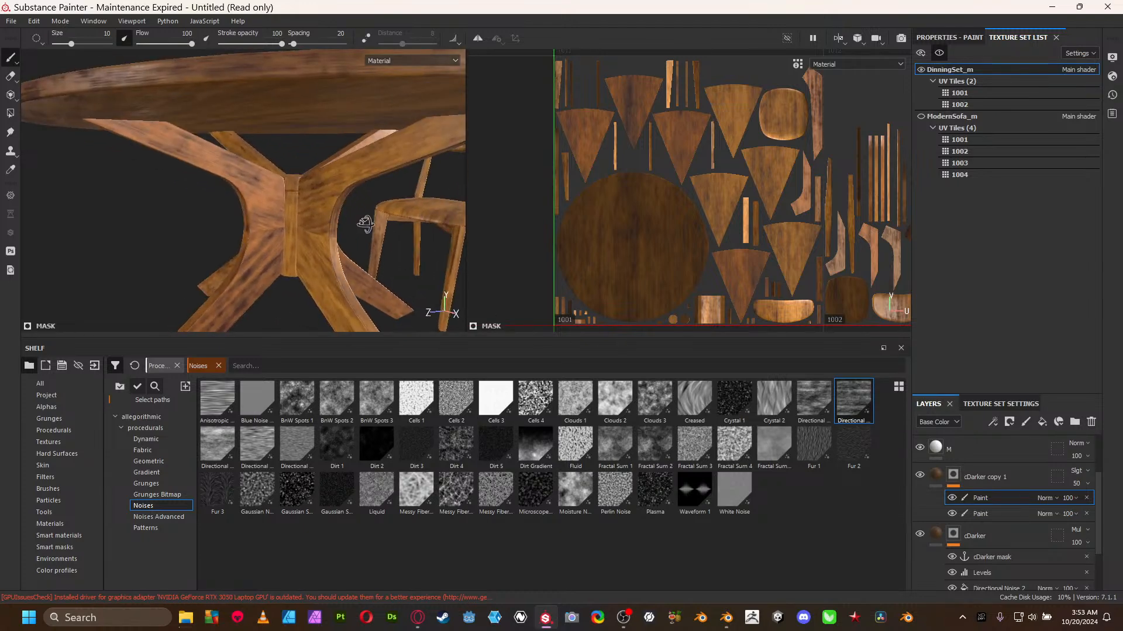
- Examine the wood tone of the table legs, tabletop and chair from several angles
click(10, 113)
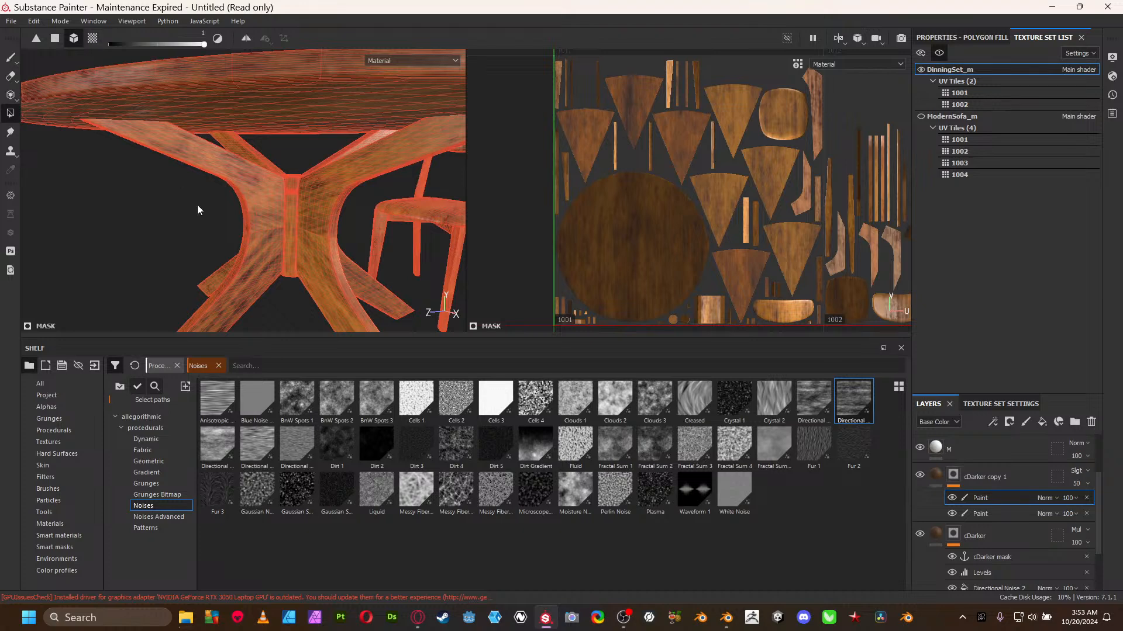
click(10, 58)
alt+right_drag(262, 207, 103, 188)
alt+drag(154, 187, 150, 212)
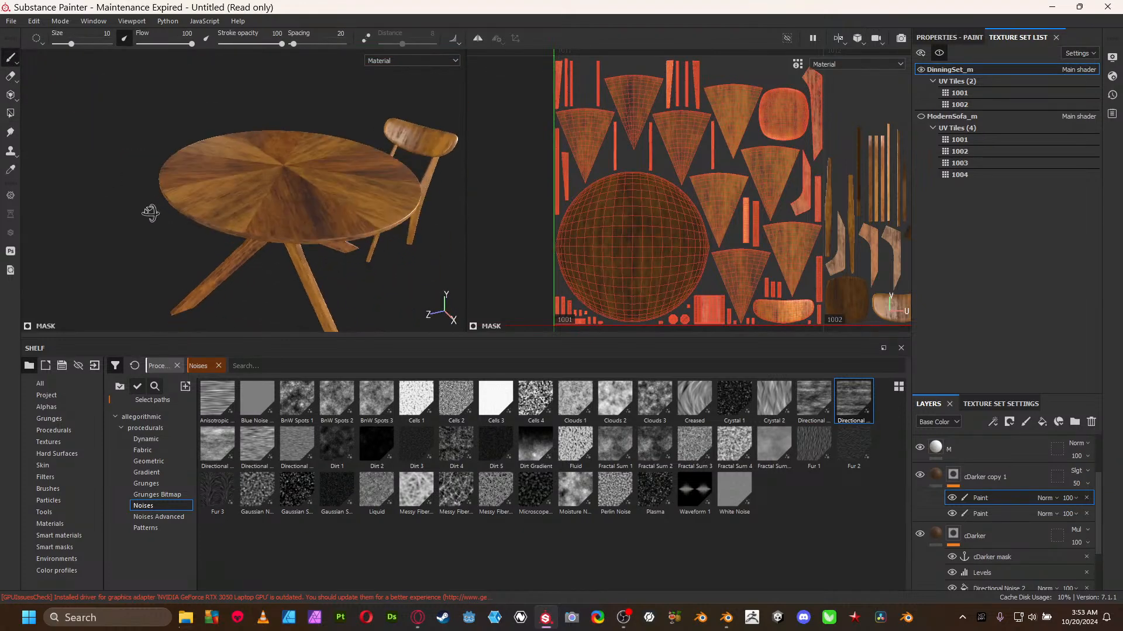
alt+drag(328, 257, 263, 265)
alt+middle_drag(325, 269, 273, 270)
alt+drag(273, 271, 225, 266)
alt+middle_drag(233, 265, 182, 262)
mouse_move(182, 263)
alt+mouse_down()
mouse_move(181, 228)
mouse_move(224, 277)
mouse_move(235, 266)
mouse_move(221, 238)
alt+mouse_up()
alt+right_drag(221, 238, 303, 126)
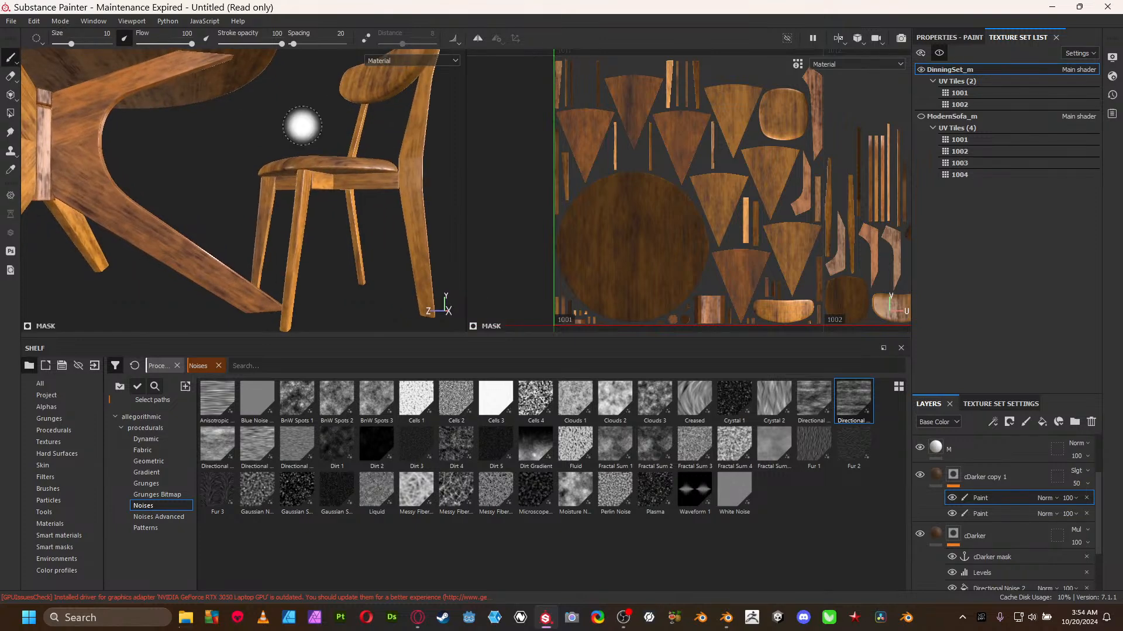
- Fill the chair's rear leg with value 1 in the cDarker copy 1 mask, using mesh-mode Polygon Fill
alt+drag(303, 126, 177, 146)
alt+right_drag(178, 146, 158, 163)
key(4)
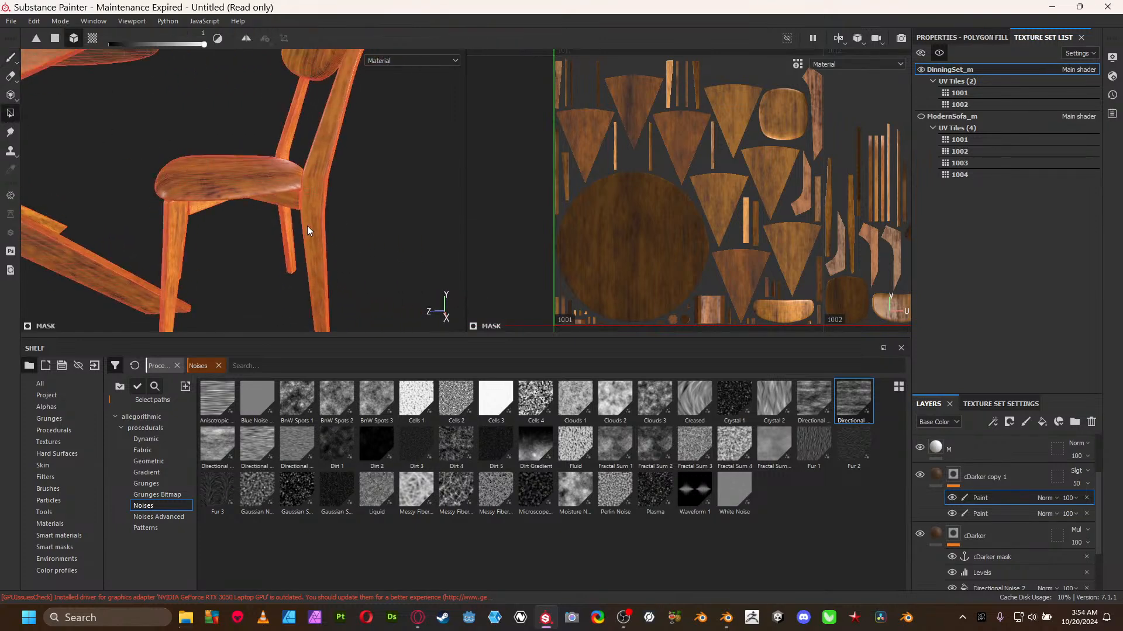
click(307, 225)
alt+drag(291, 137, 373, 205)
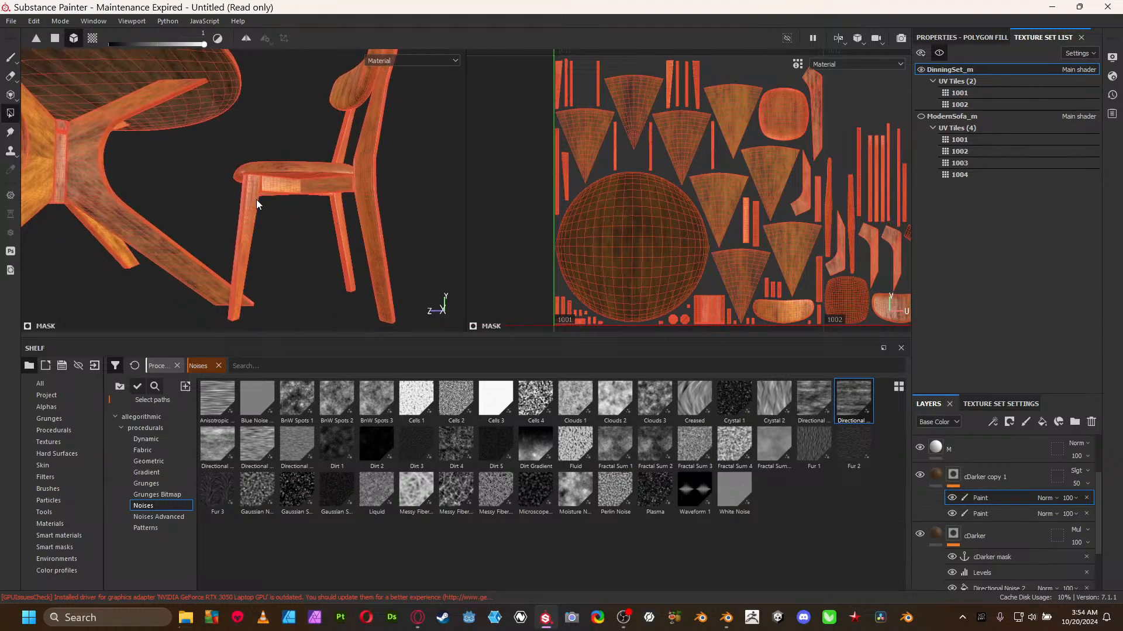
mouse_move(317, 218)
alt+mouse_down()
mouse_move(310, 209)
mouse_move(329, 215)
alt+mouse_up()
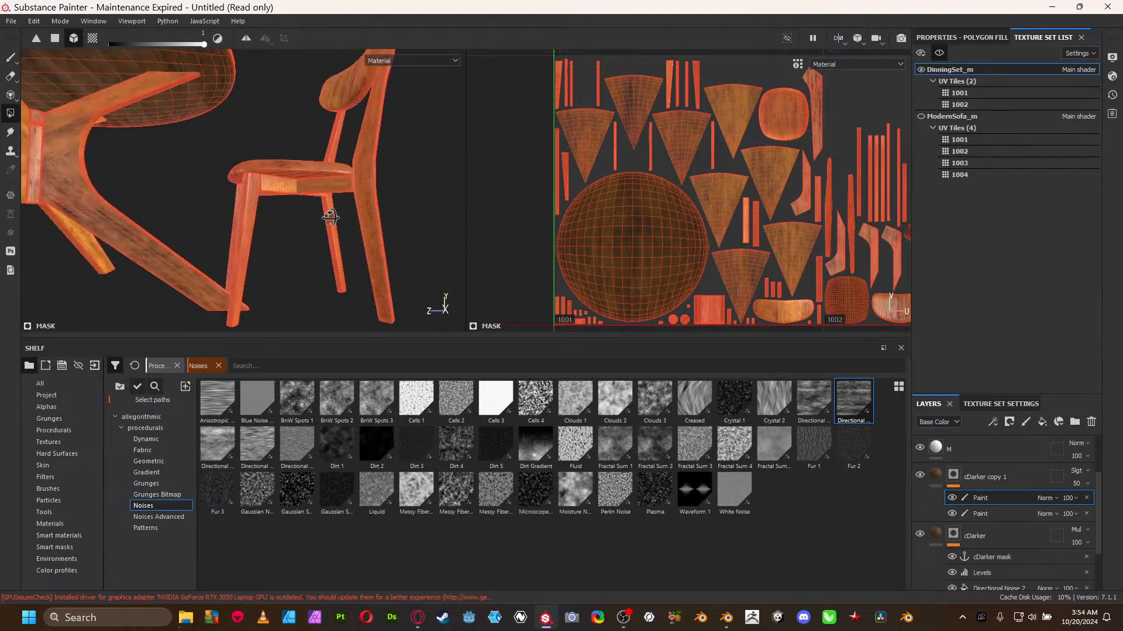
alt+right_drag(290, 230, 686, 371)
alt+drag(363, 243, 373, 173)
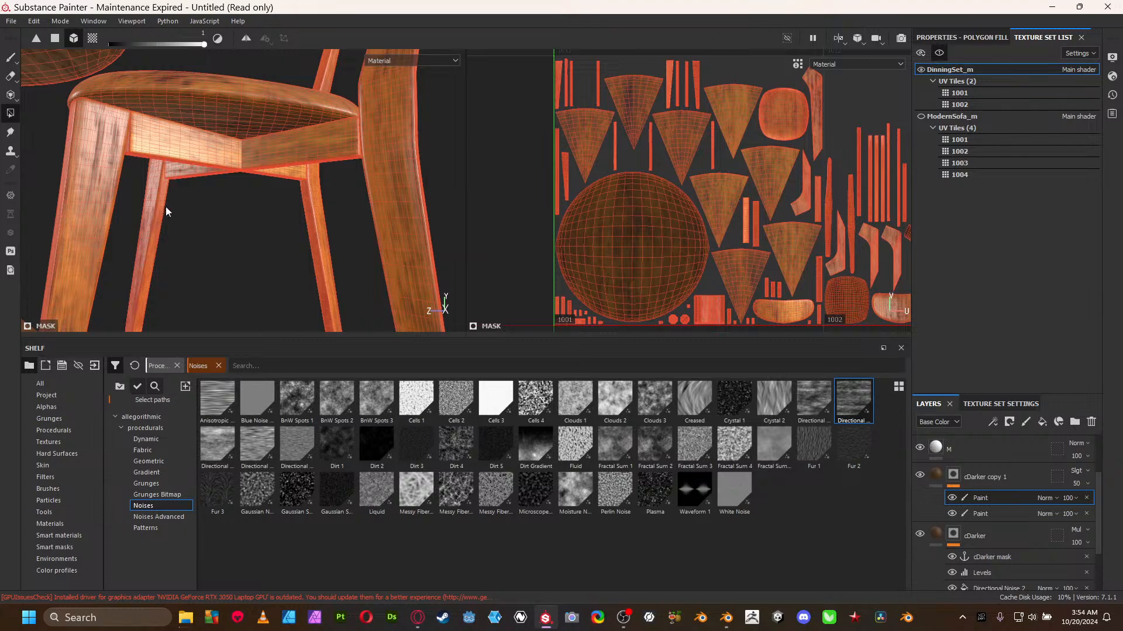
- Inspect the color variation between the chair's parts and the table legs from several angles
key(1)
alt+right_drag(252, 199, 227, 176)
alt+drag(227, 174, 296, 243)
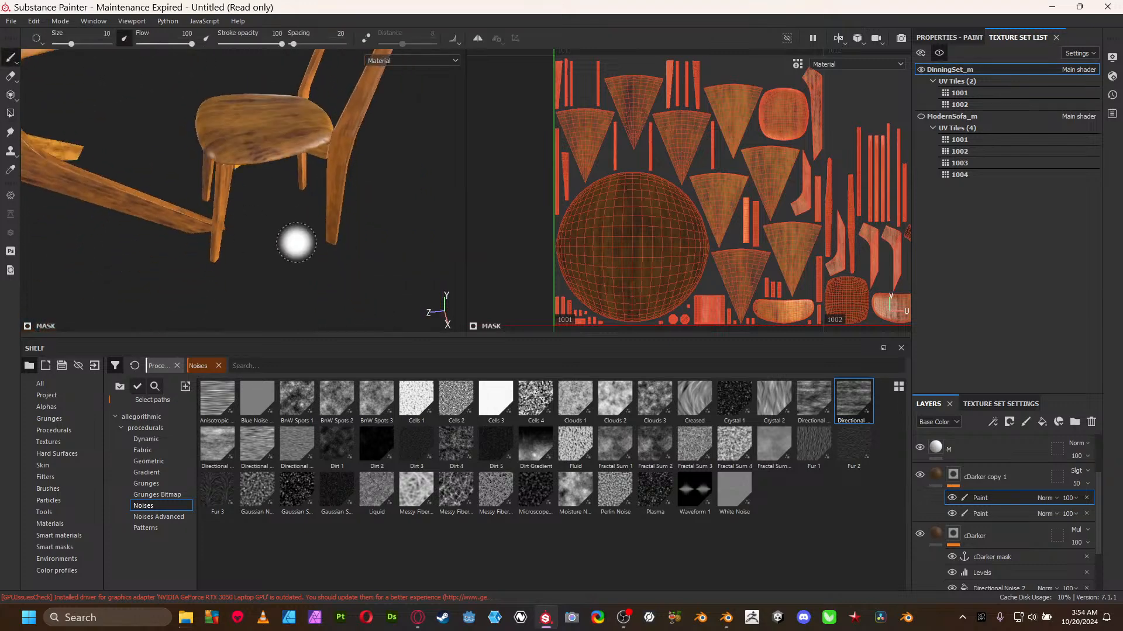
alt+right_drag(296, 243, 103, 188)
alt+drag(103, 187, 258, 196)
alt+right_drag(257, 196, 230, 174)
mouse_move(230, 175)
alt+mouse_down()
mouse_move(240, 156)
mouse_move(195, 181)
mouse_move(286, 216)
mouse_move(243, 196)
mouse_move(289, 176)
mouse_move(306, 188)
alt+mouse_up()
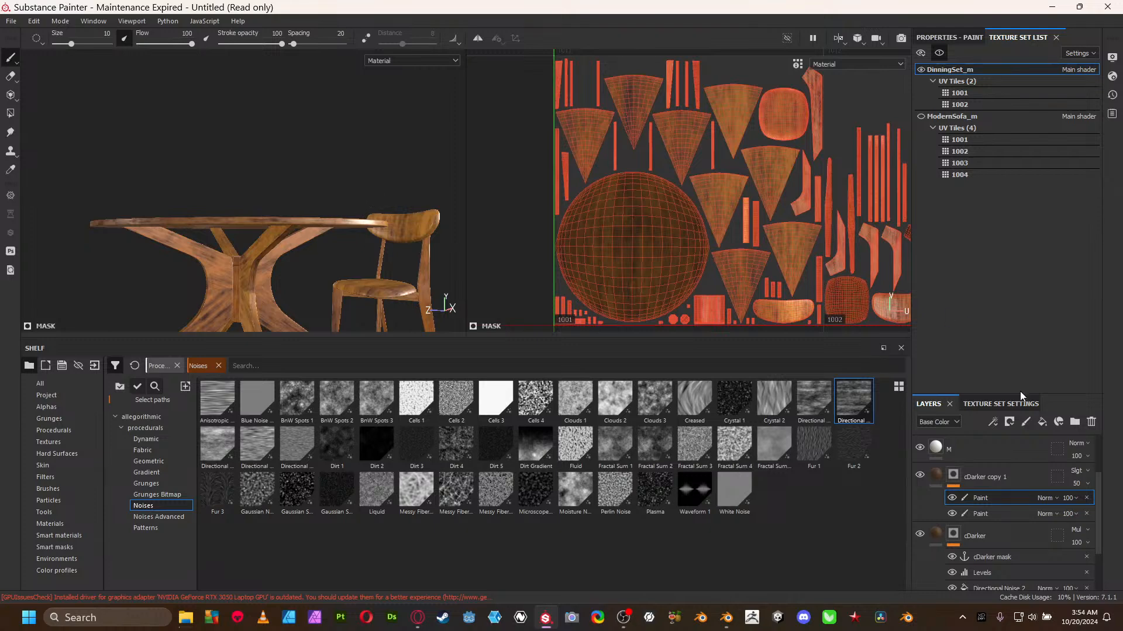
- Enlarge the layer stack area to show more layers and view the table and chair from above
drag(1026, 395, 1003, 288)
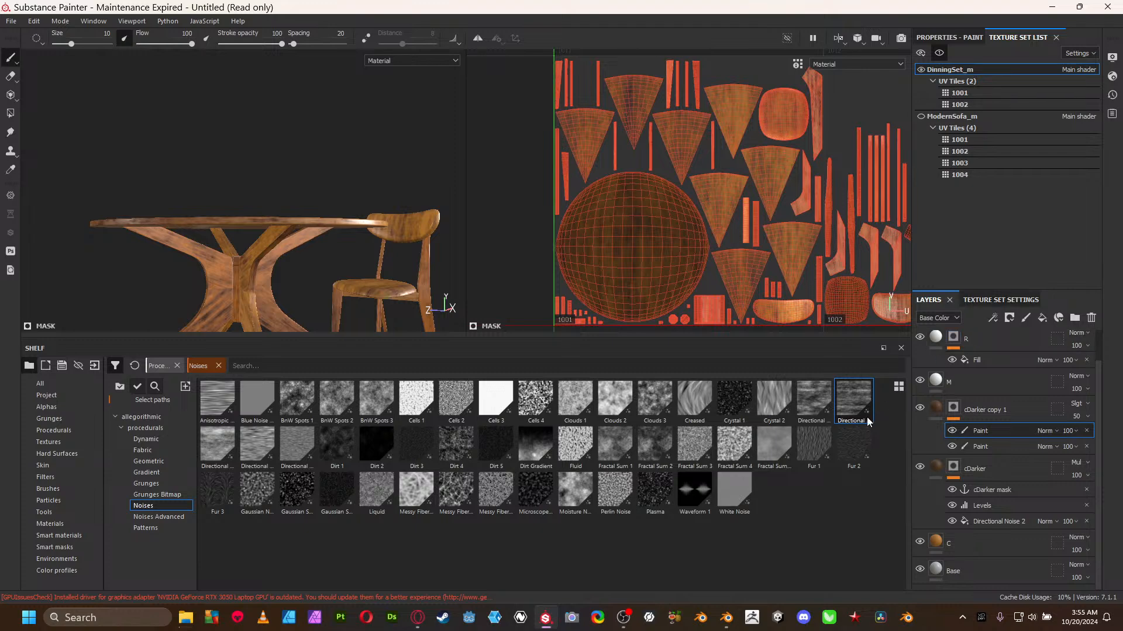
mouse_move(865, 422)
key(alt)
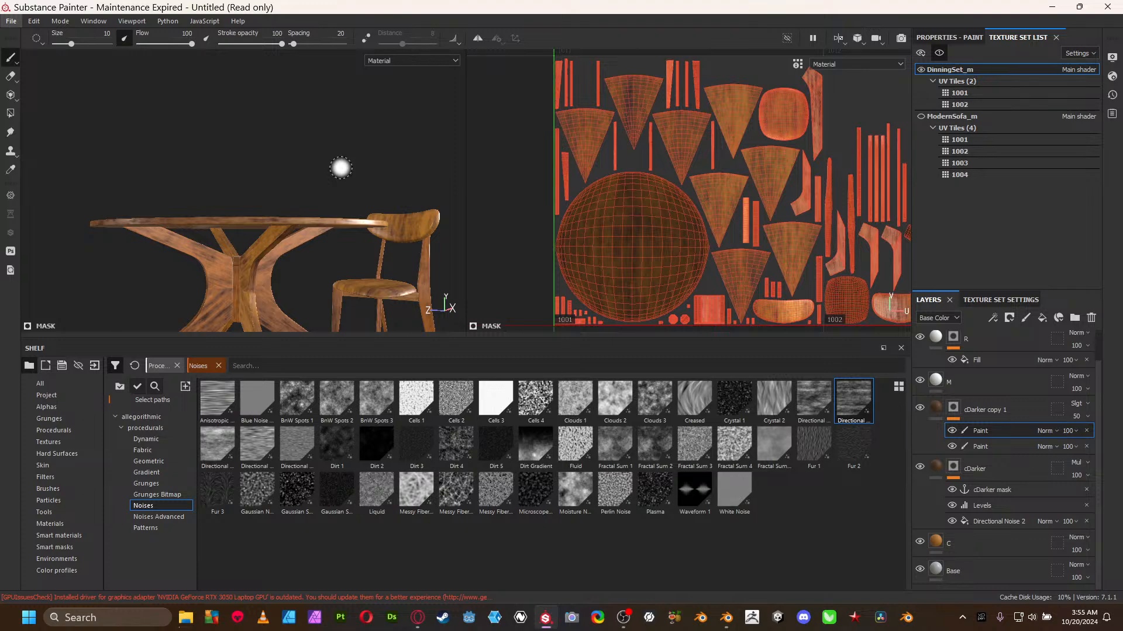
key(alt)
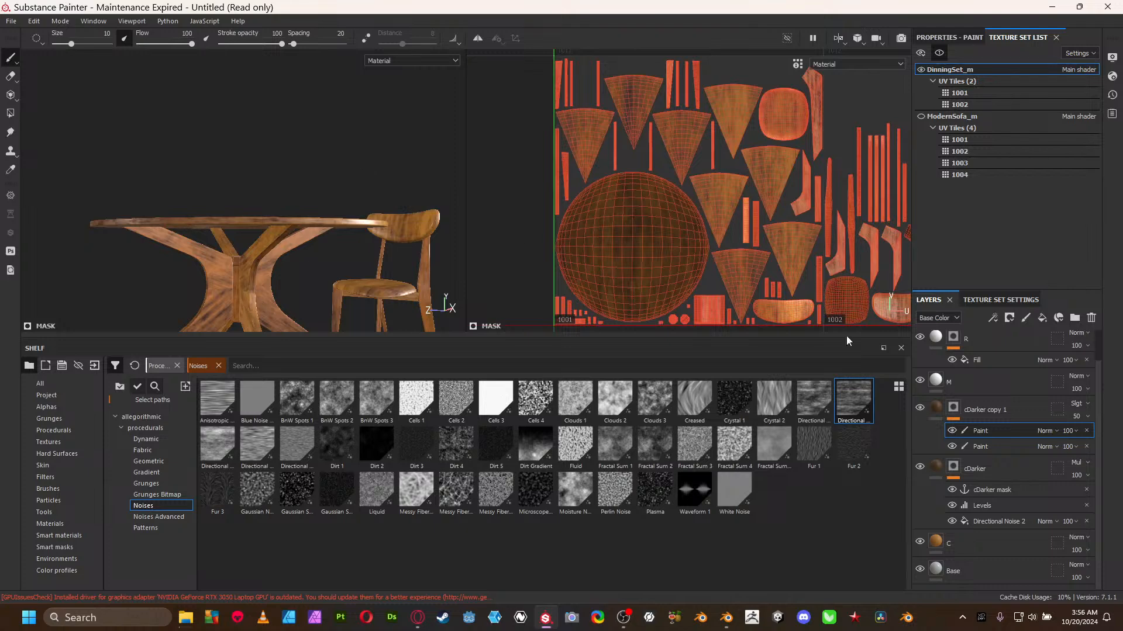
alt+drag(406, 193, 399, 237)
scroll(987, 488, up, 1)
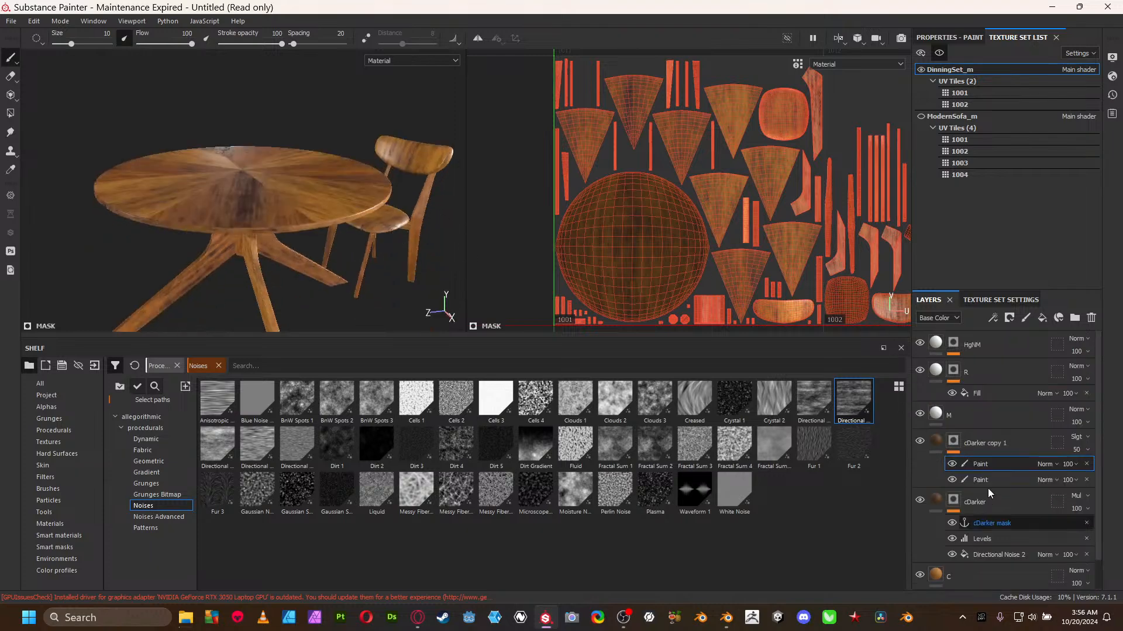
- Group the layers from HghM down to C into a folder named wood_m, leaving the Base layer outside
click(991, 348)
scroll(1030, 480, down, 1)
shift+click(996, 541)
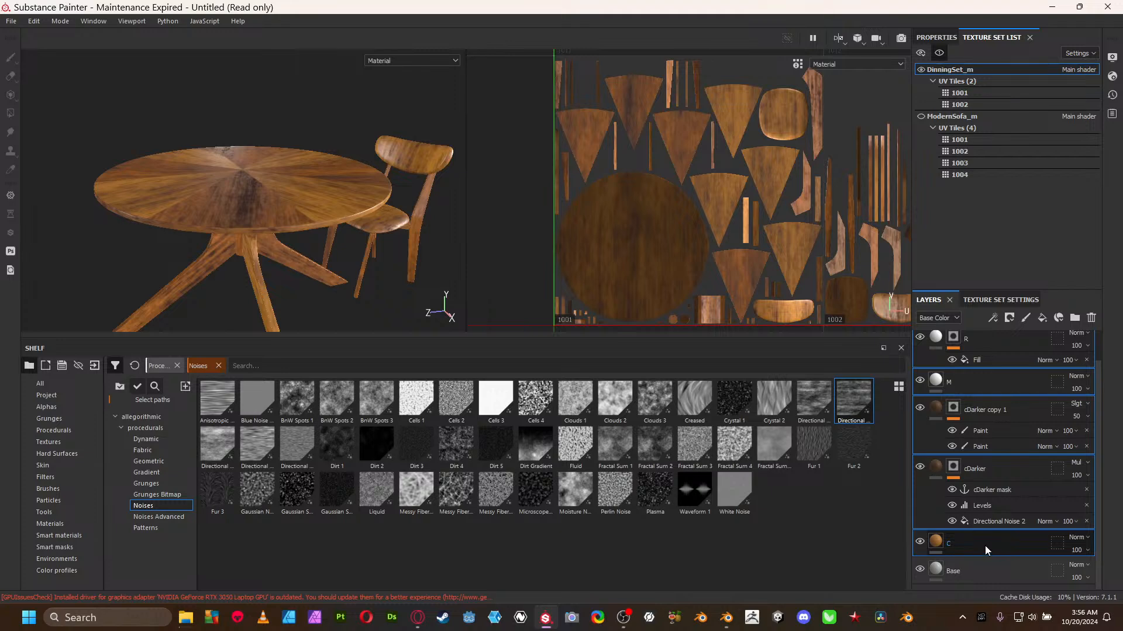
key(ctrl+g)
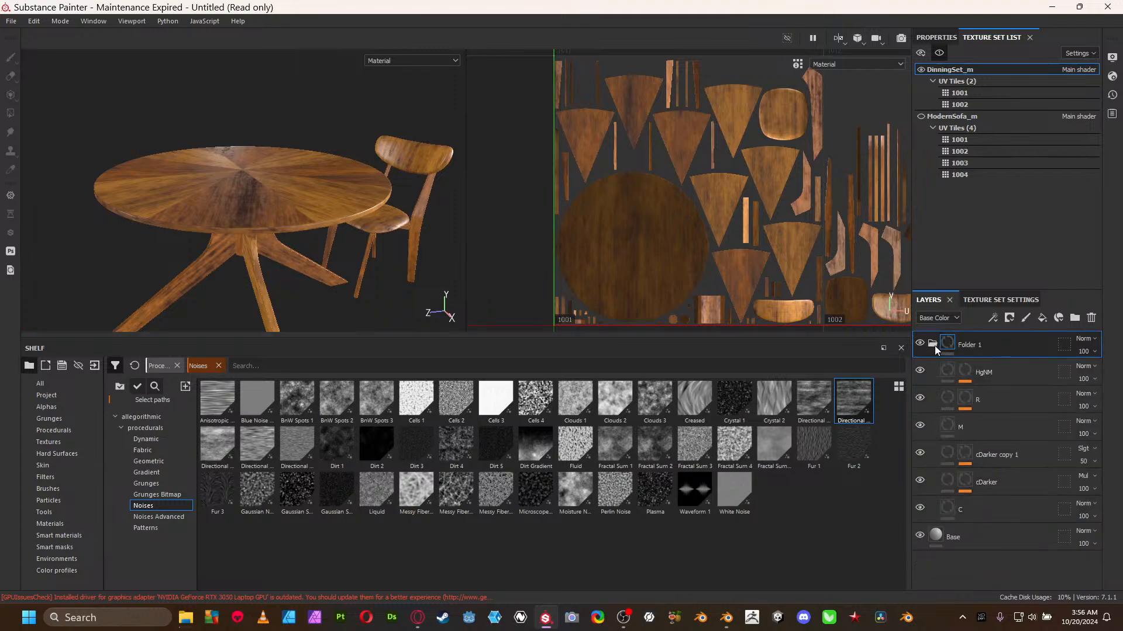
click(933, 344)
double_click(973, 345)
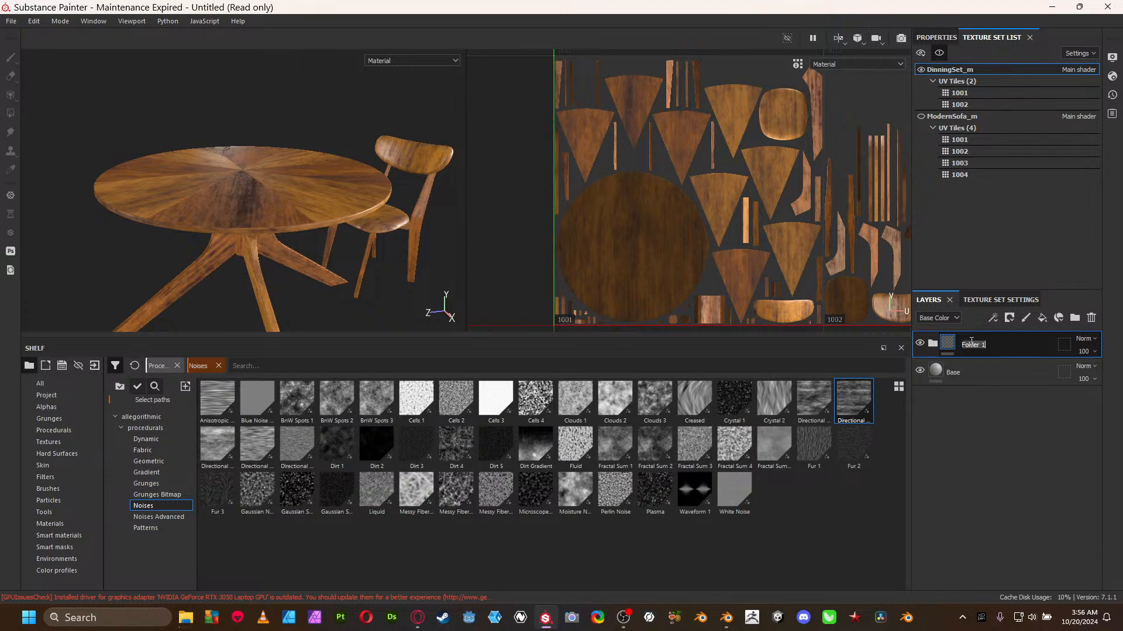
text(wood_m)
key(Return)
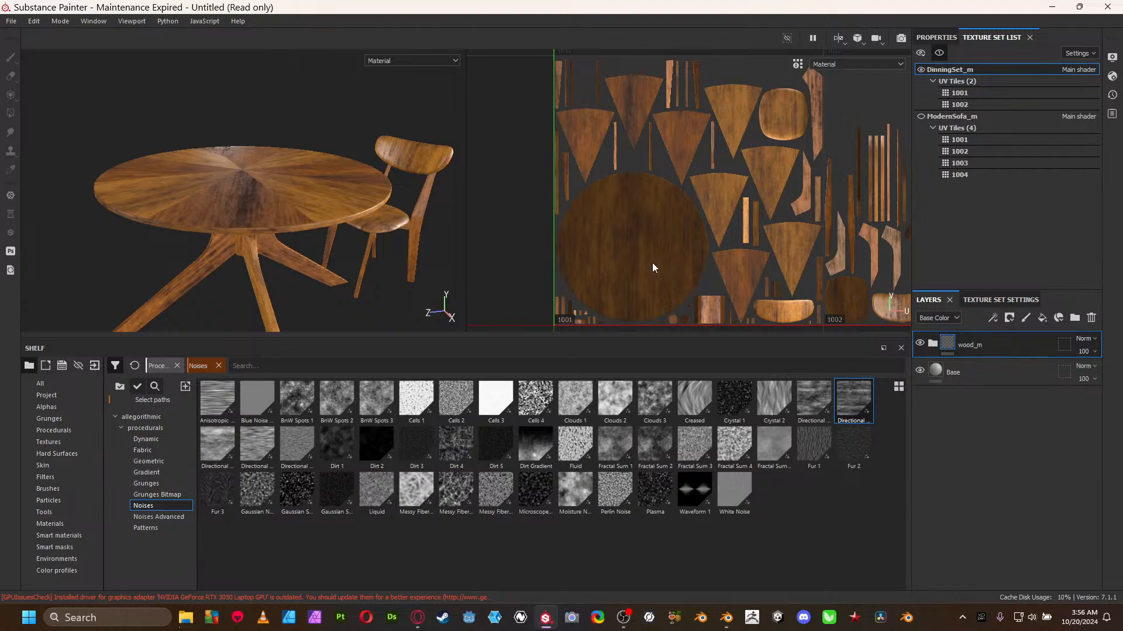
- Add a black mask with a paint effect to the wood_m folder
right_click(945, 350)
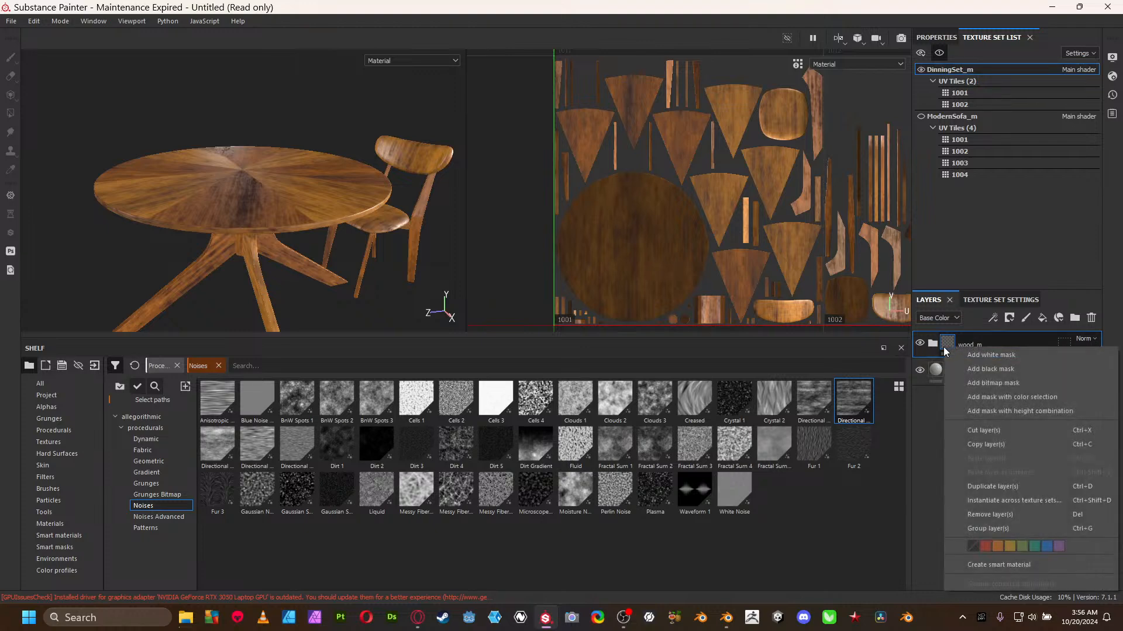
click(989, 365)
right_click(959, 346)
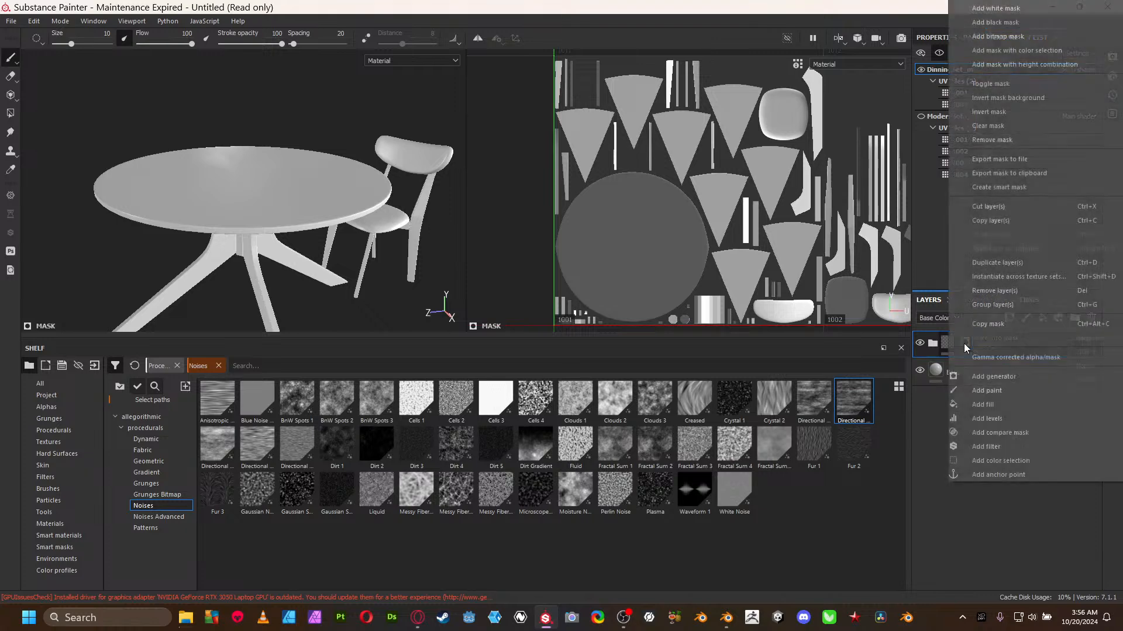
click(1008, 390)
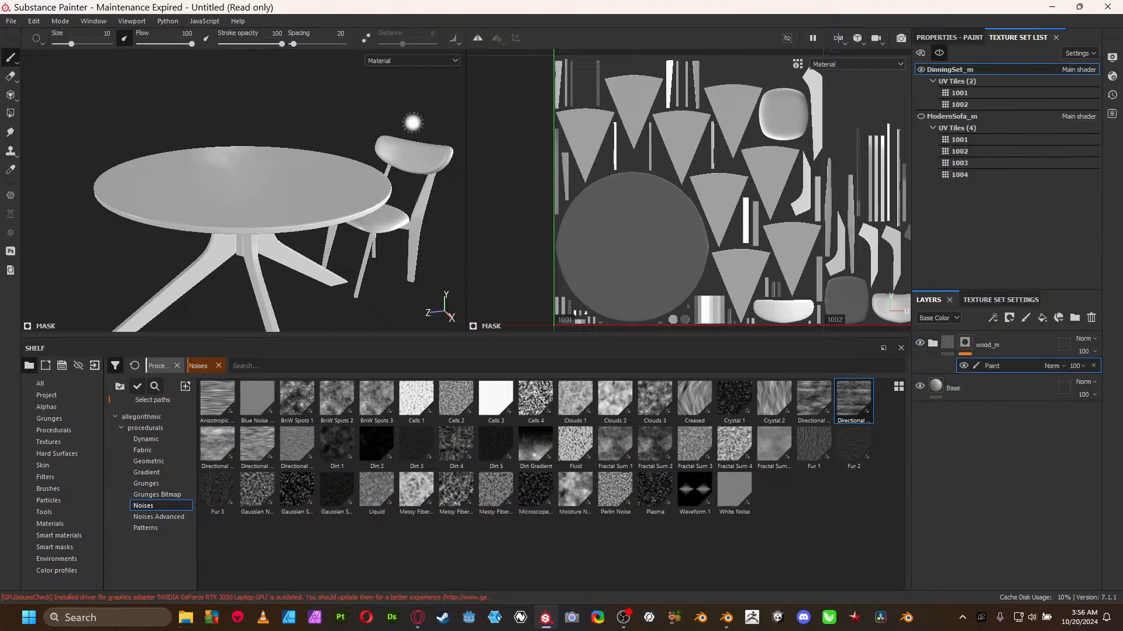
- Fill the table, chair legs and seat rails with value 1 in the wood_m mask, using mesh-mode Polygon Fill
click(11, 113)
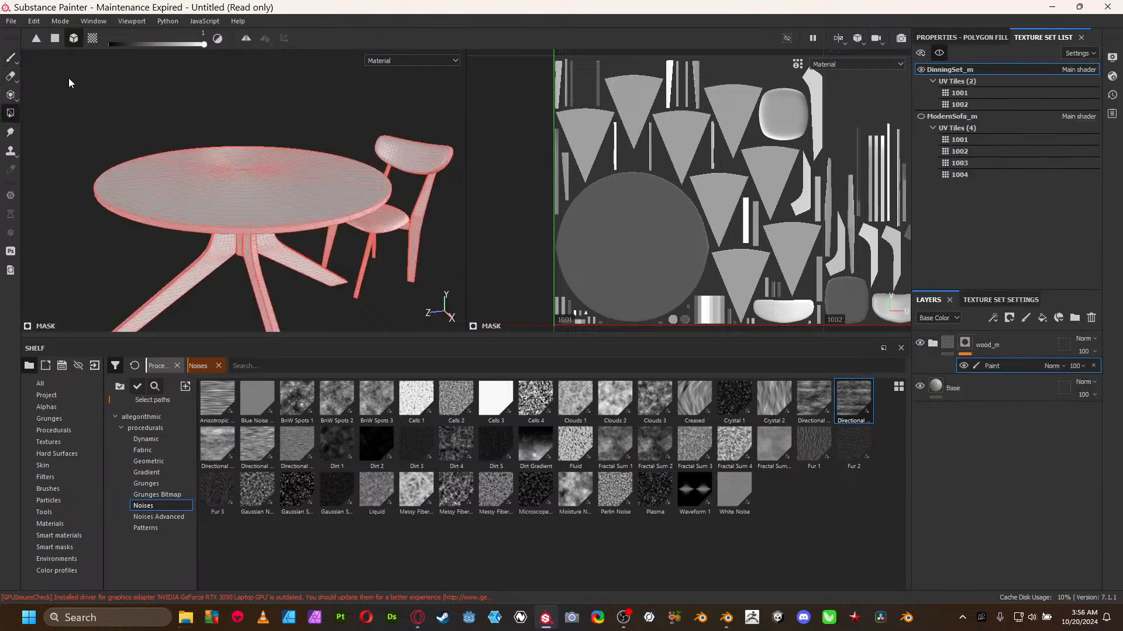
click(164, 202)
alt+drag(213, 262, 222, 210)
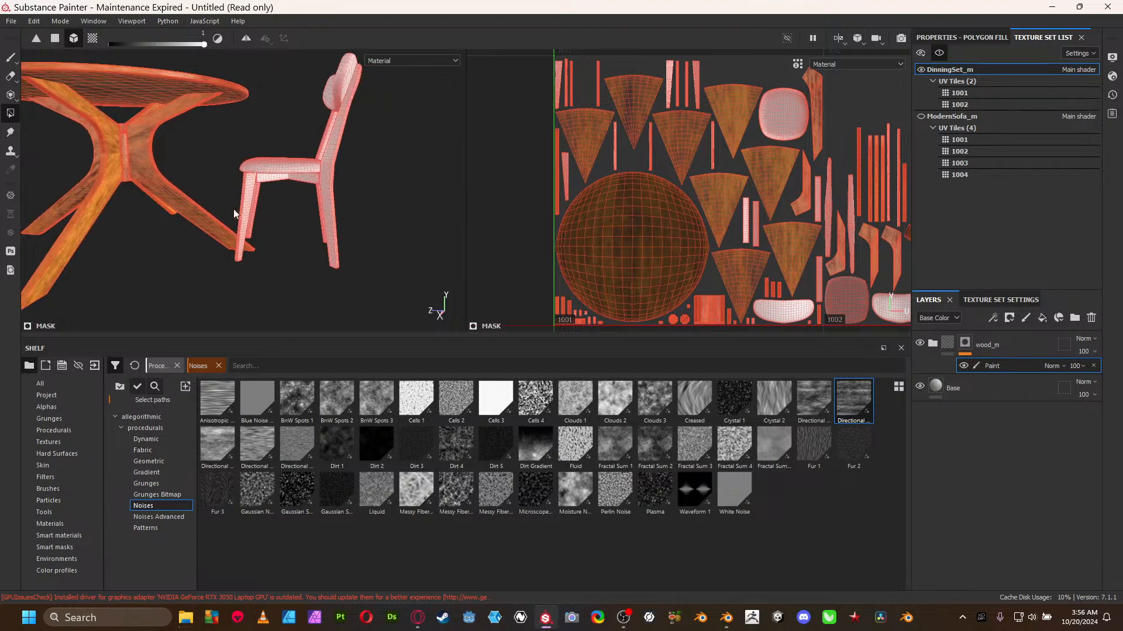
click(249, 217)
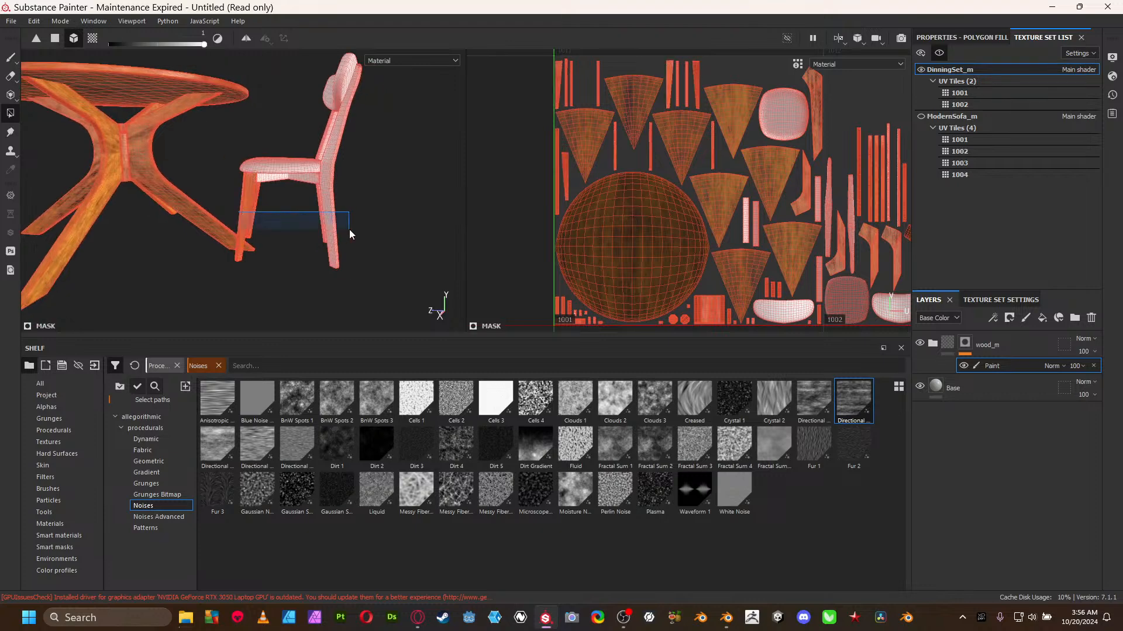
click(332, 220)
scroll(305, 174, up, 3)
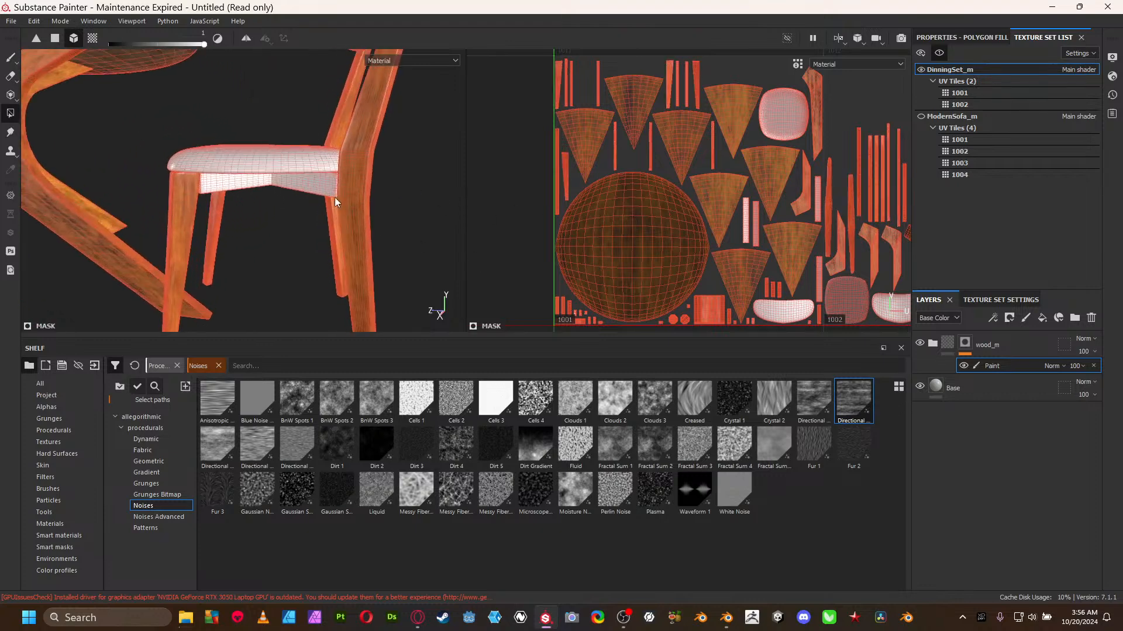
click(310, 187)
click(252, 191)
mouse_move(252, 190)
alt+mouse_down()
mouse_move(276, 206)
mouse_move(276, 237)
mouse_move(292, 222)
alt+mouse_up()
key(1)
alt+drag(358, 165, 231, 168)
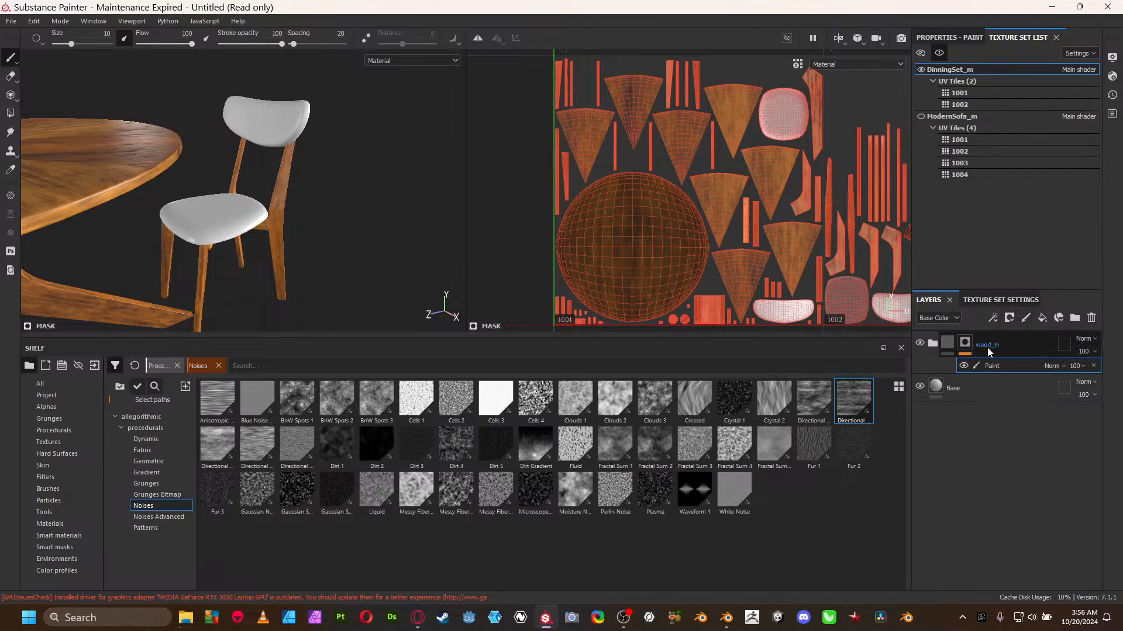
- Copy the HghM, R, M and C layers above the wood_m folder and remove the fill from the copied R layer's mask
click(1012, 343)
click(933, 344)
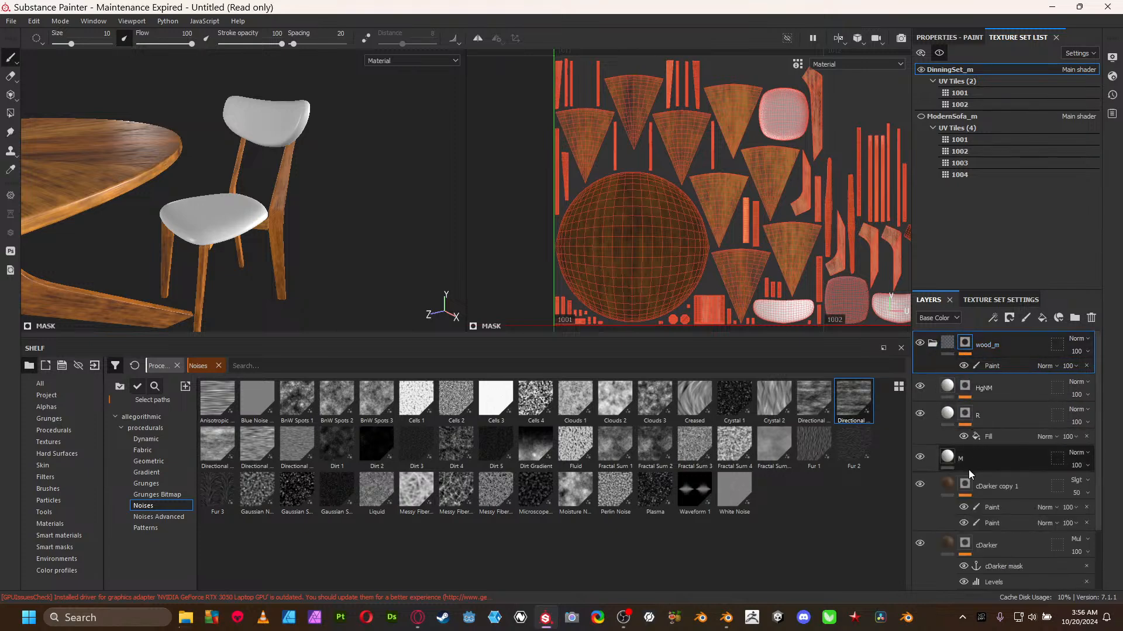
click(989, 545)
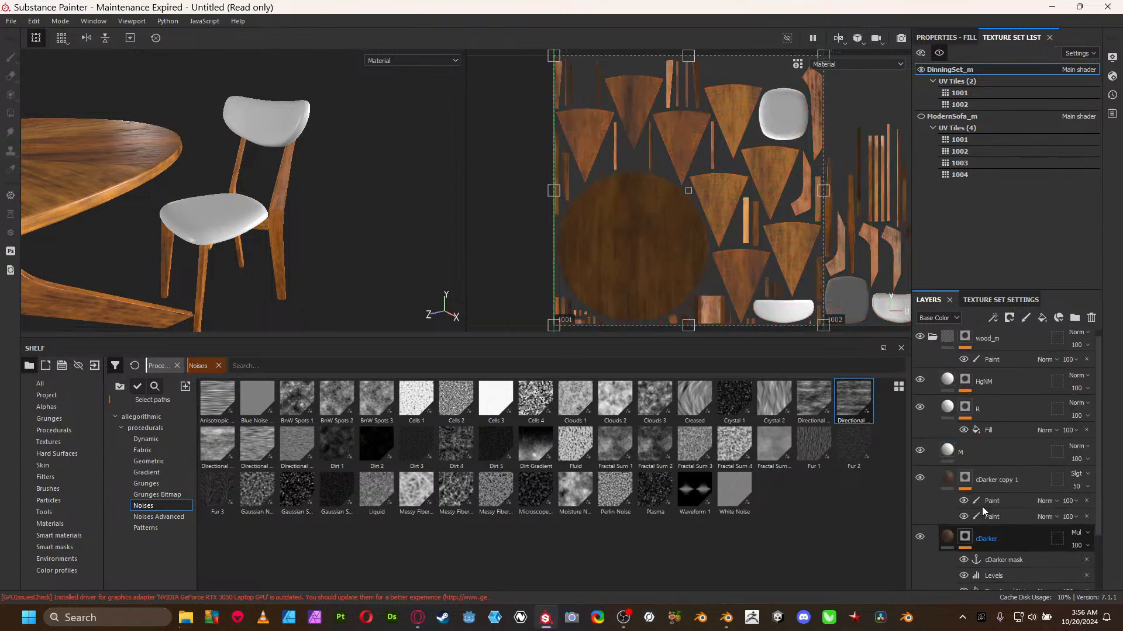
click(985, 448)
ctrl+click(978, 411)
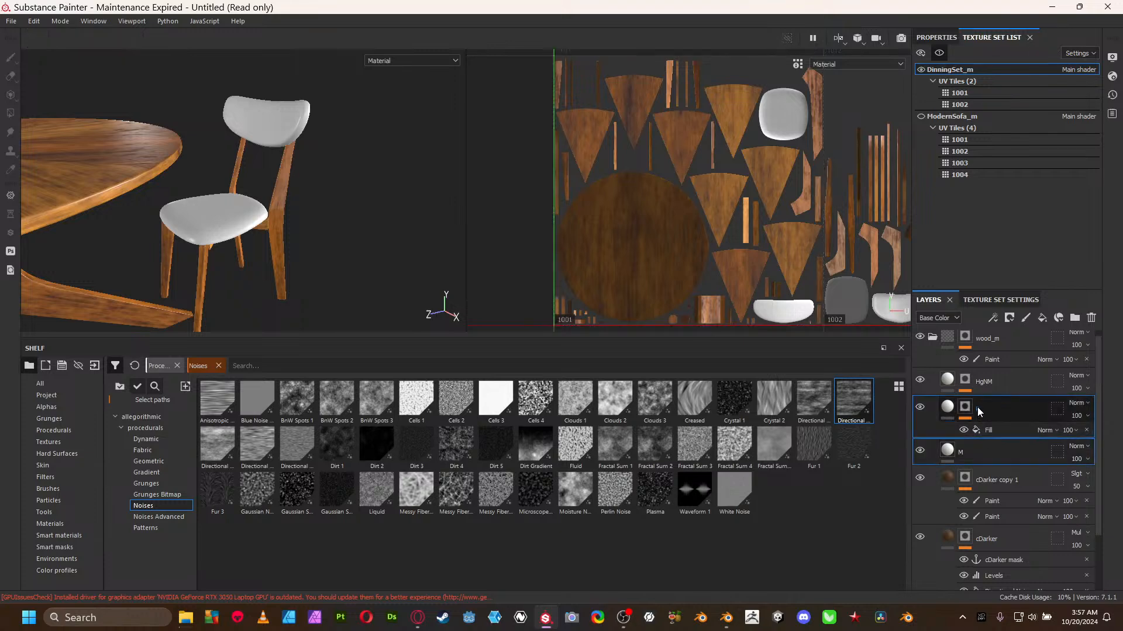
ctrl+click(982, 384)
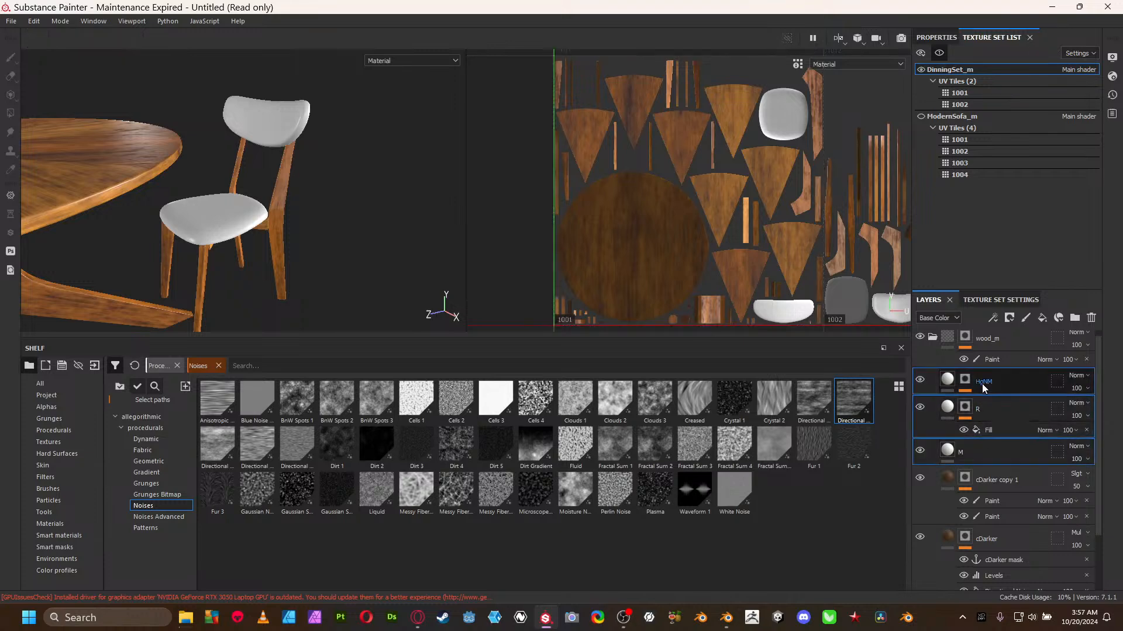
click(932, 338)
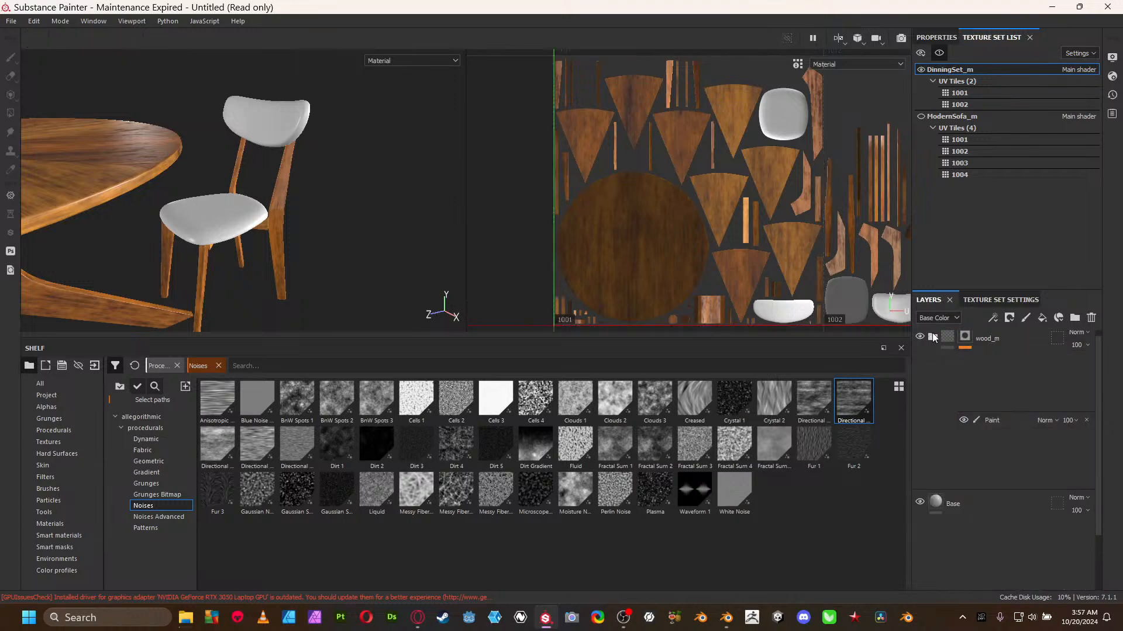
click(997, 346)
key(ctrl+z)
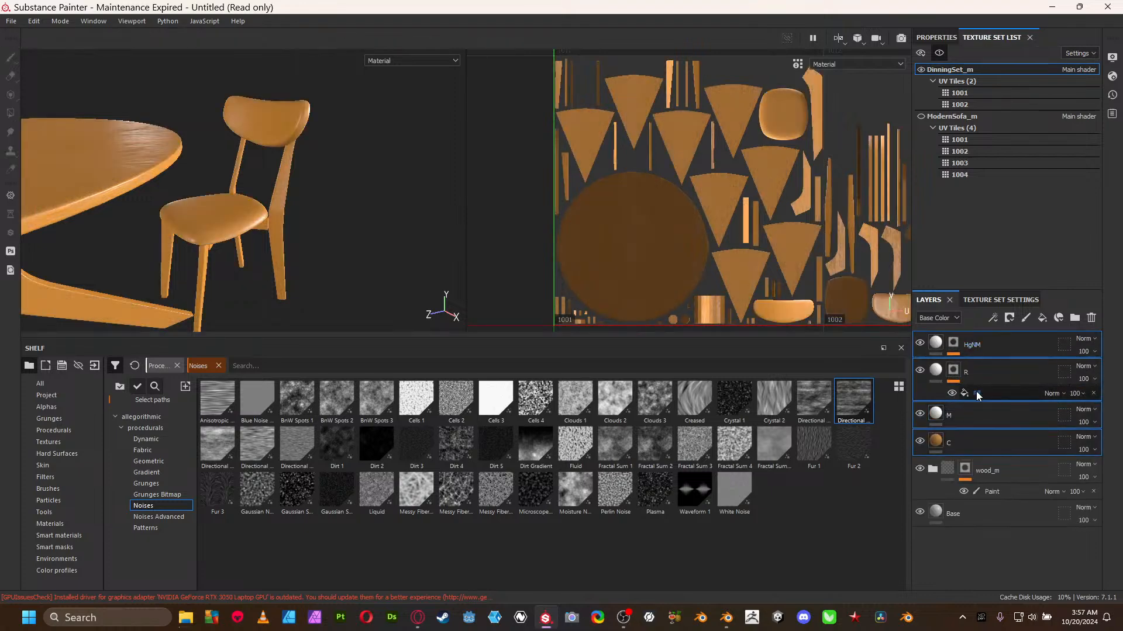
mouse_move(1091, 395)
mouse_down()
mouse_move(991, 370)
mouse_move(1046, 352)
mouse_up()
click(1093, 366)
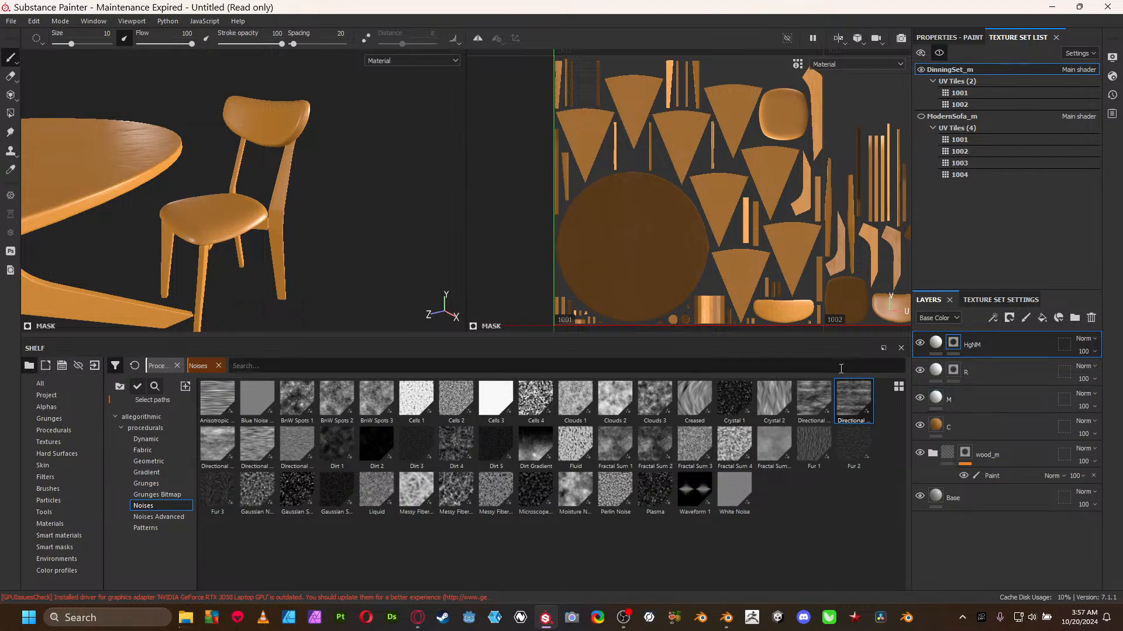
- Set the copied C layer's base color to the light tan b49e76
click(950, 428)
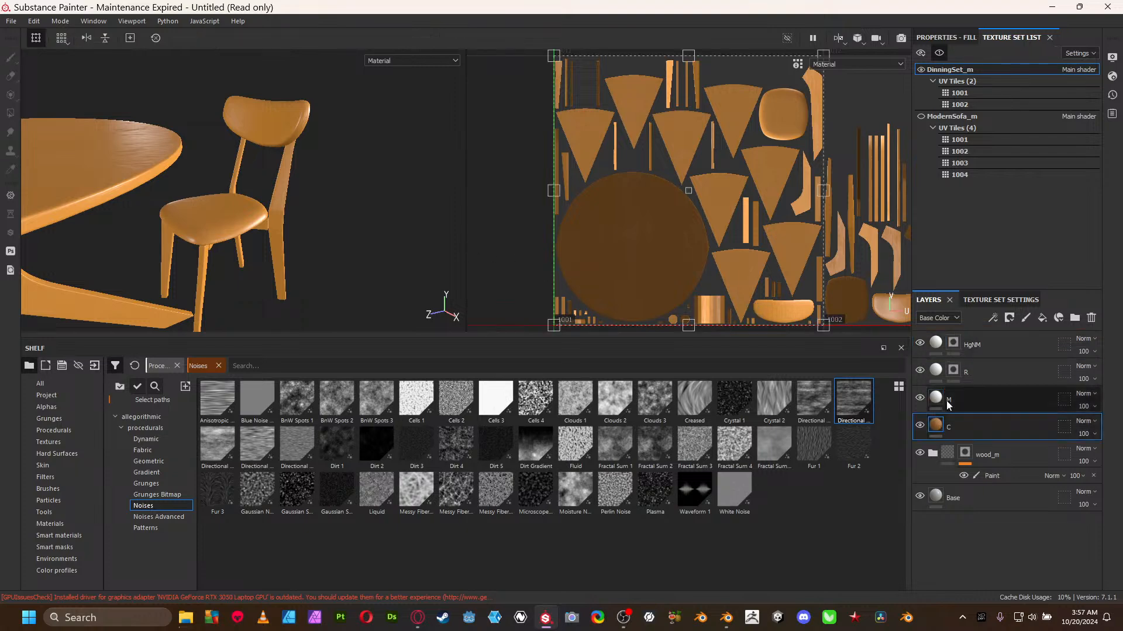
click(942, 37)
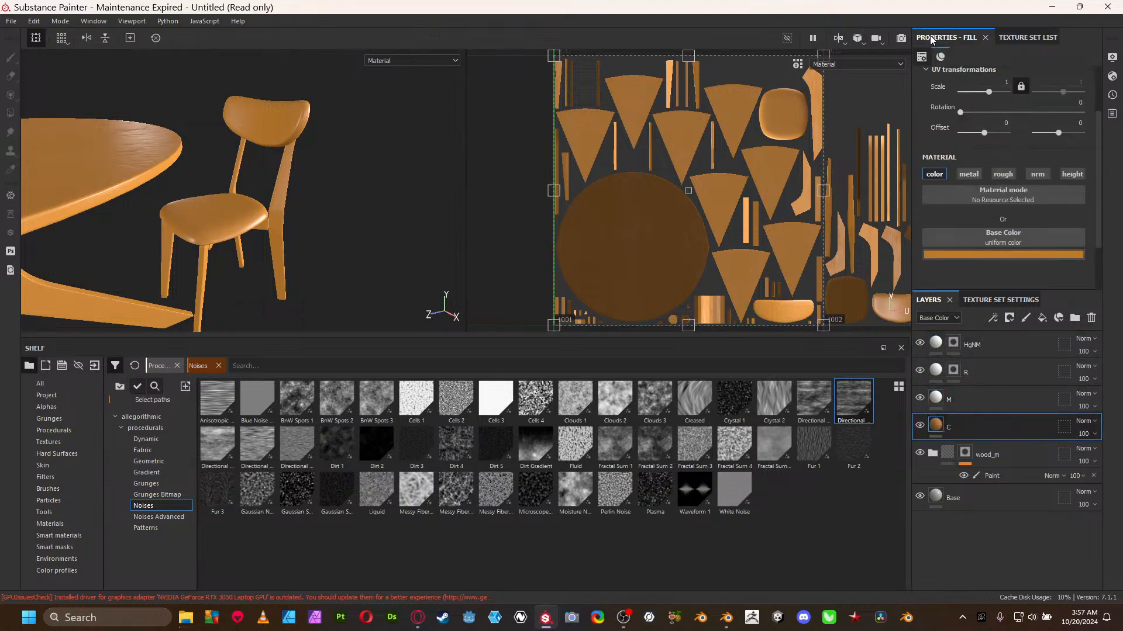
click(989, 257)
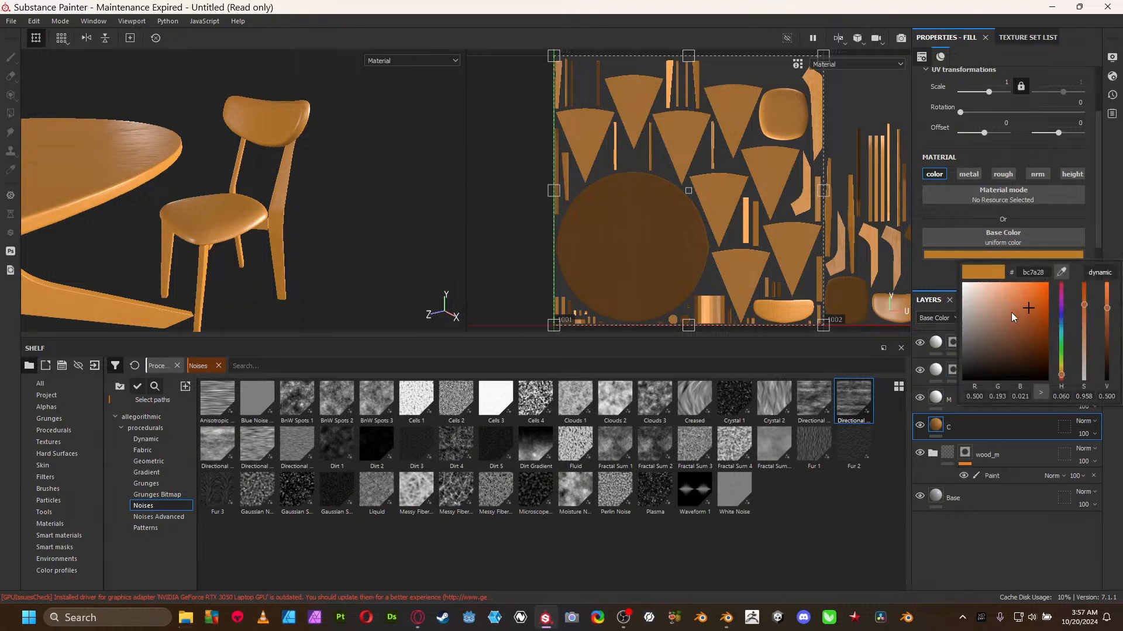
click(1002, 311)
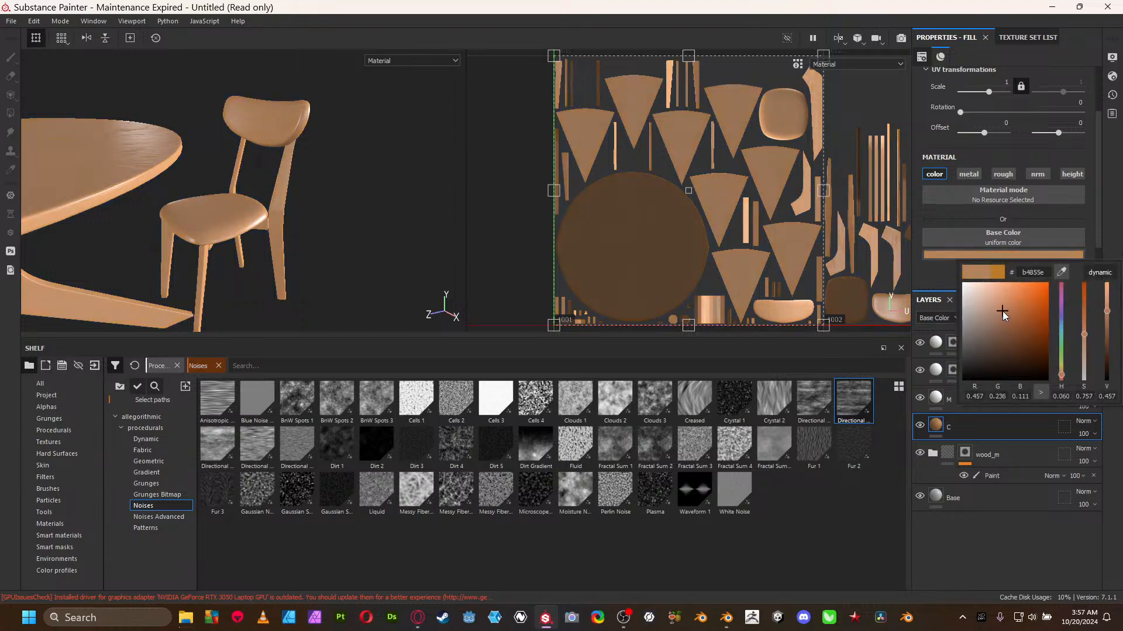
click(1062, 373)
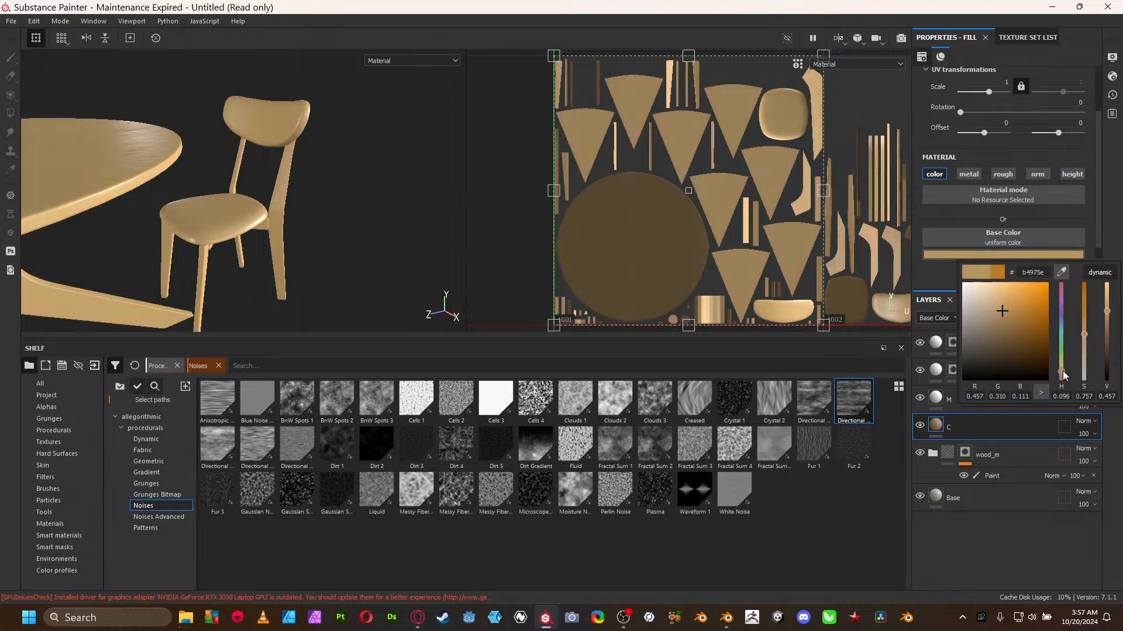
click(1083, 344)
drag(1084, 344, 1085, 348)
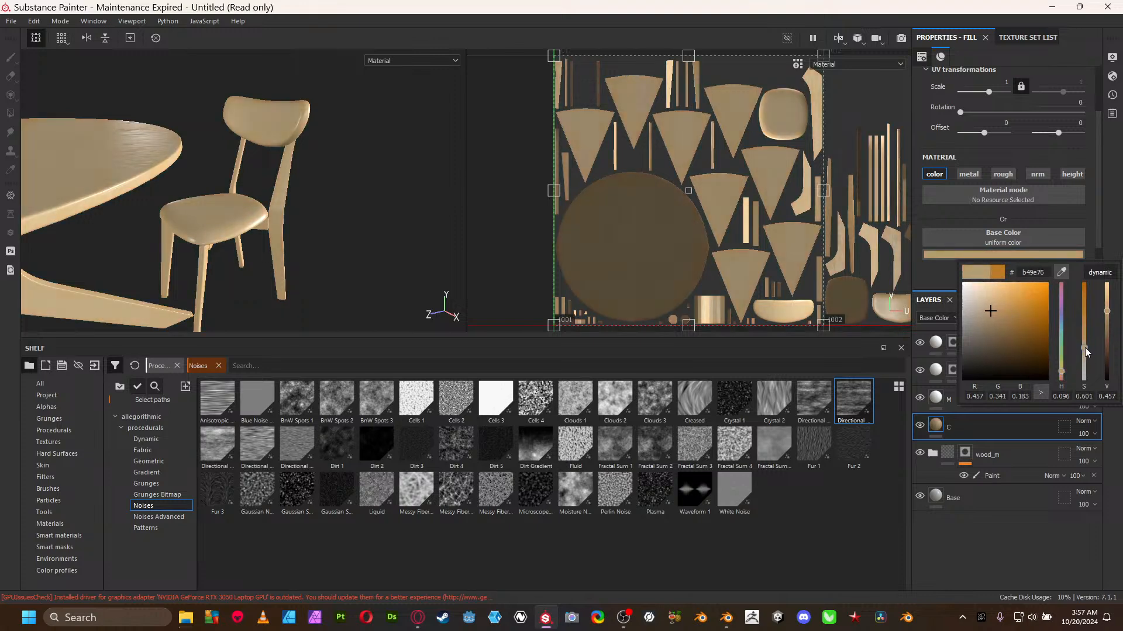
click(1006, 535)
- Move the copied HghM layer directly above the copied C layer and add a fill to its mask
click(953, 373)
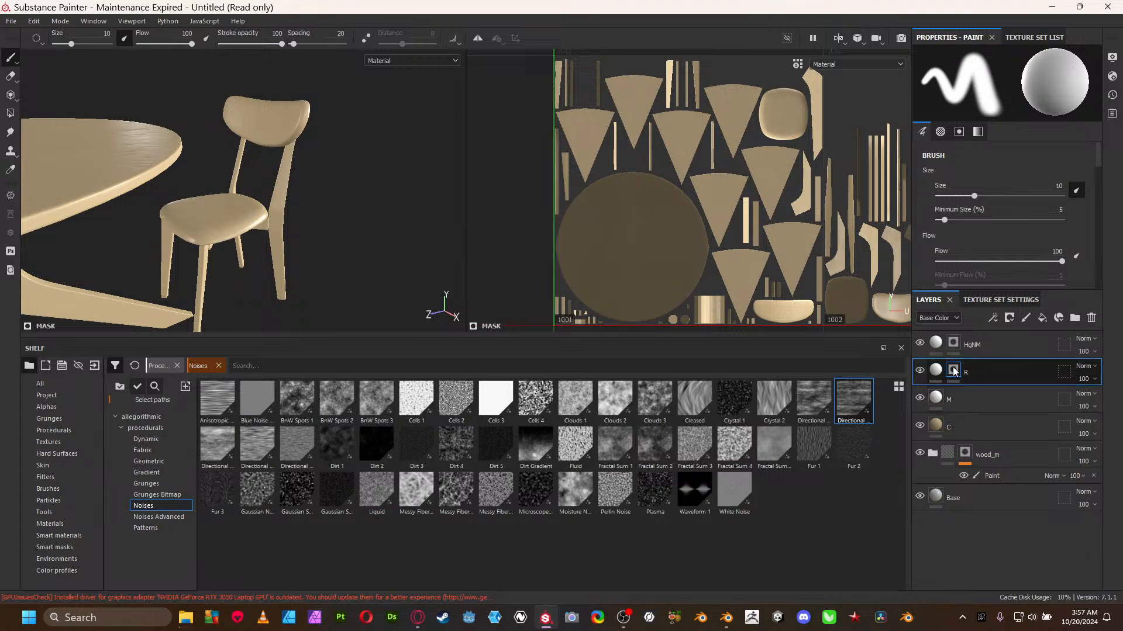
right_click(954, 381)
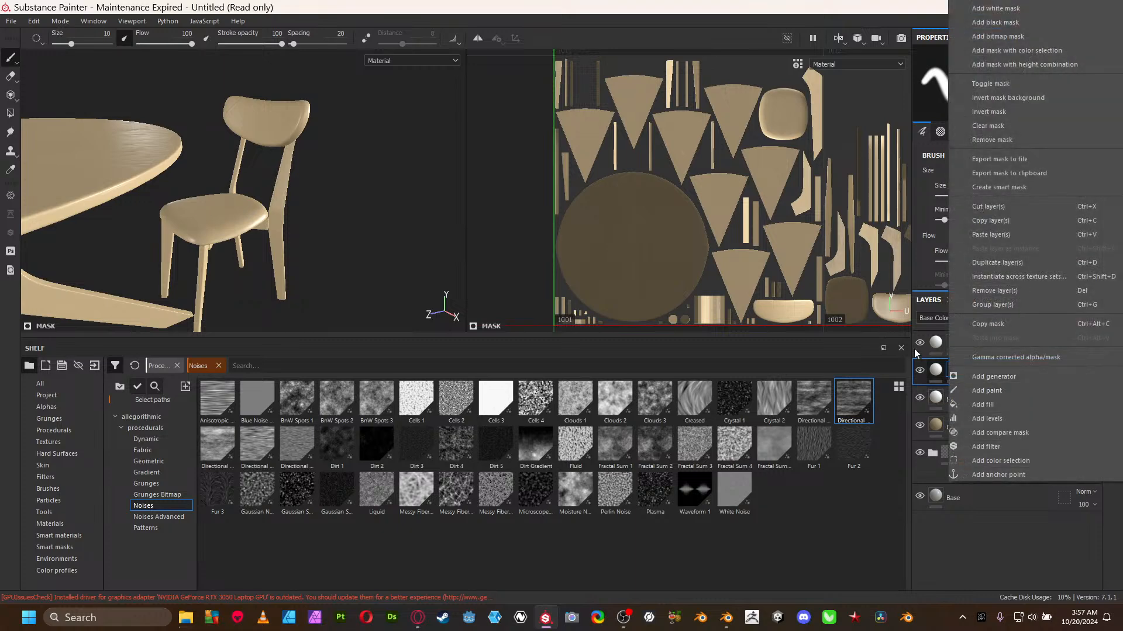
click(937, 344)
drag(984, 347, 983, 403)
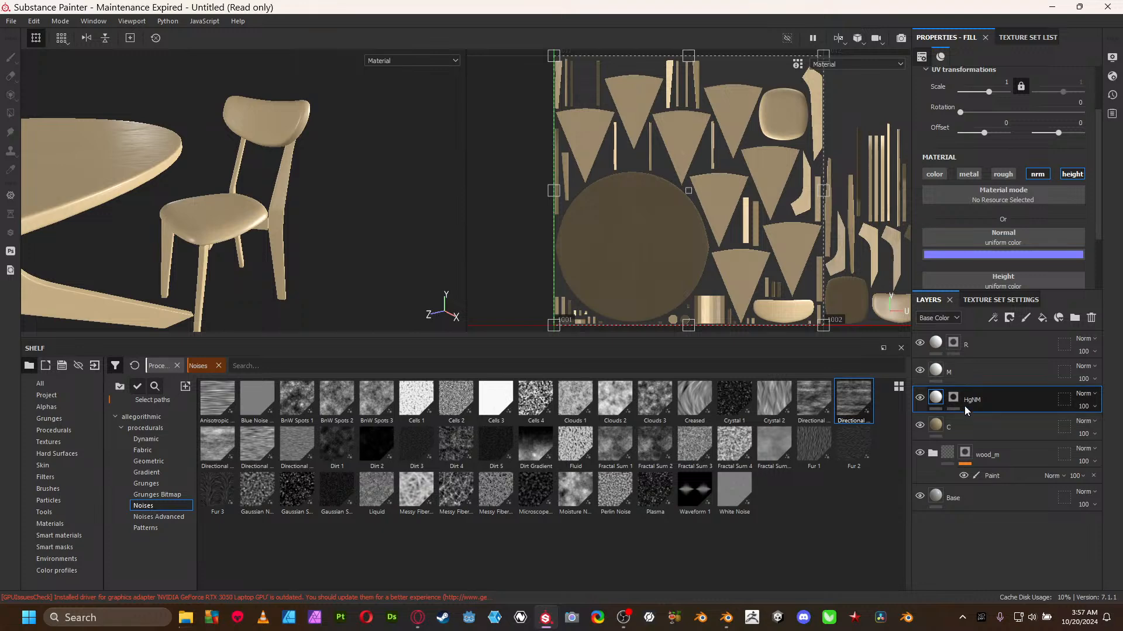
click(959, 402)
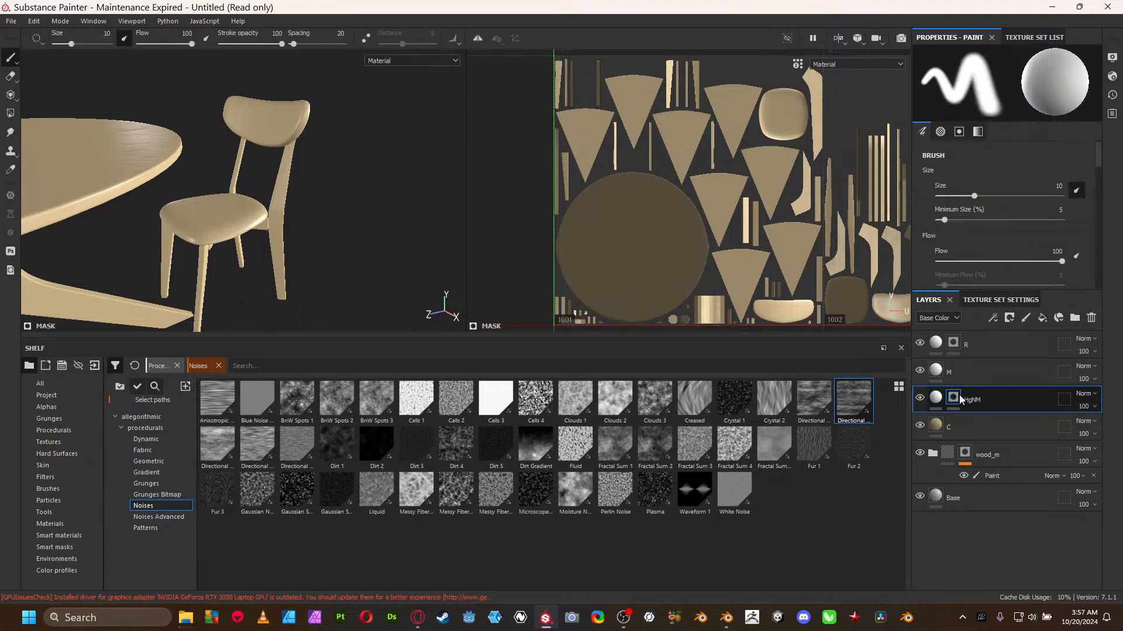
right_click(961, 402)
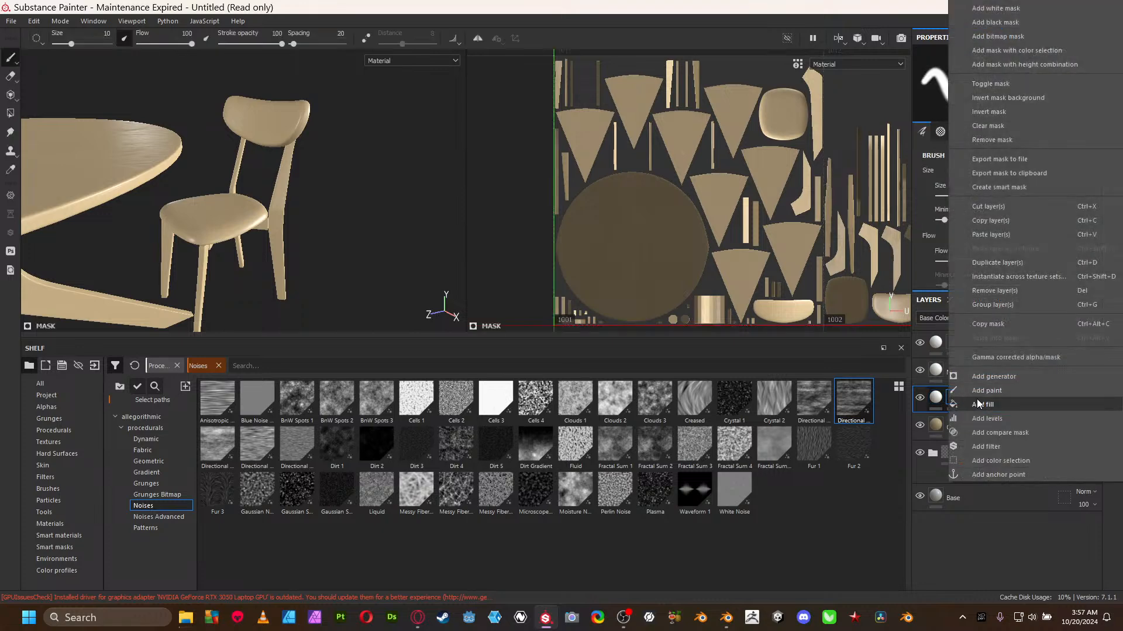
click(978, 404)
- Examine the chair's backrest up close from several angles
alt+right_drag(250, 184, 480, 271)
alt+middle_drag(376, 194, 293, 274)
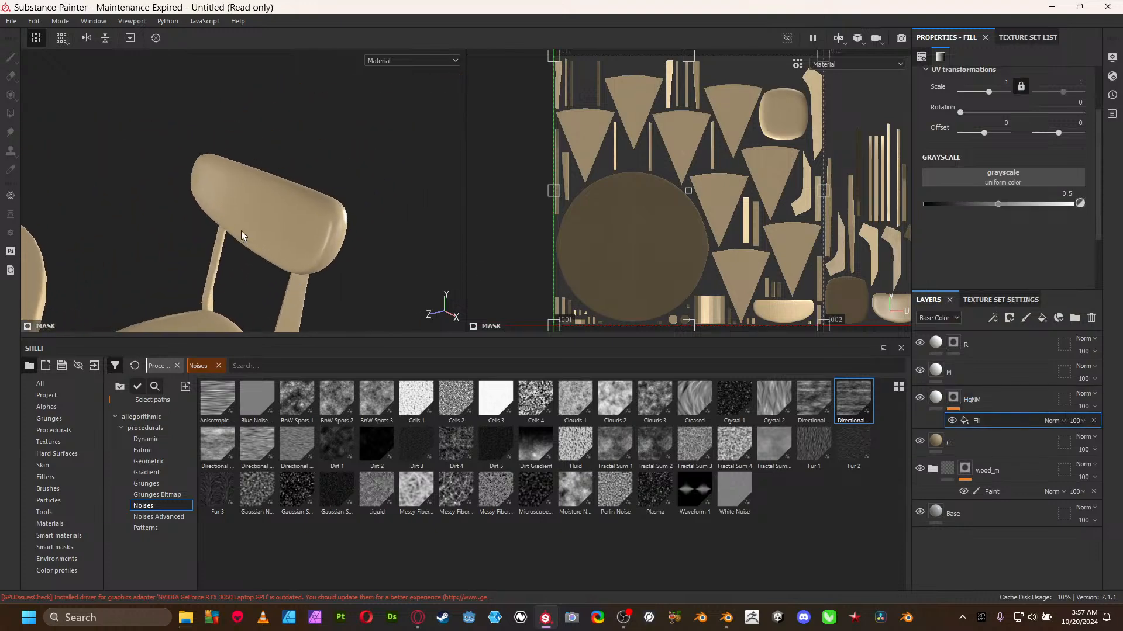
alt+right_drag(238, 235, 426, 258)
alt+drag(74, 166, 298, 136)
shift+right_drag(302, 220, 250, 224)
alt+drag(250, 225, 300, 213)
alt+right_drag(300, 213, 385, 241)
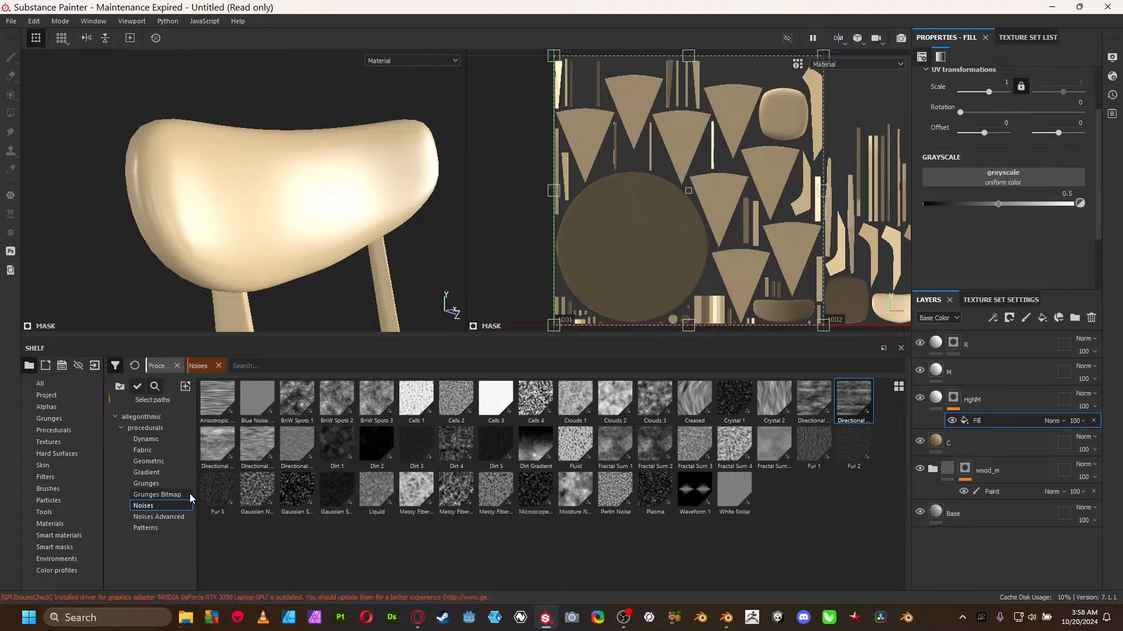
- Find the Weave 2 fabric procedural and assign it as the grayscale of the HghM layer's mask fill
click(146, 527)
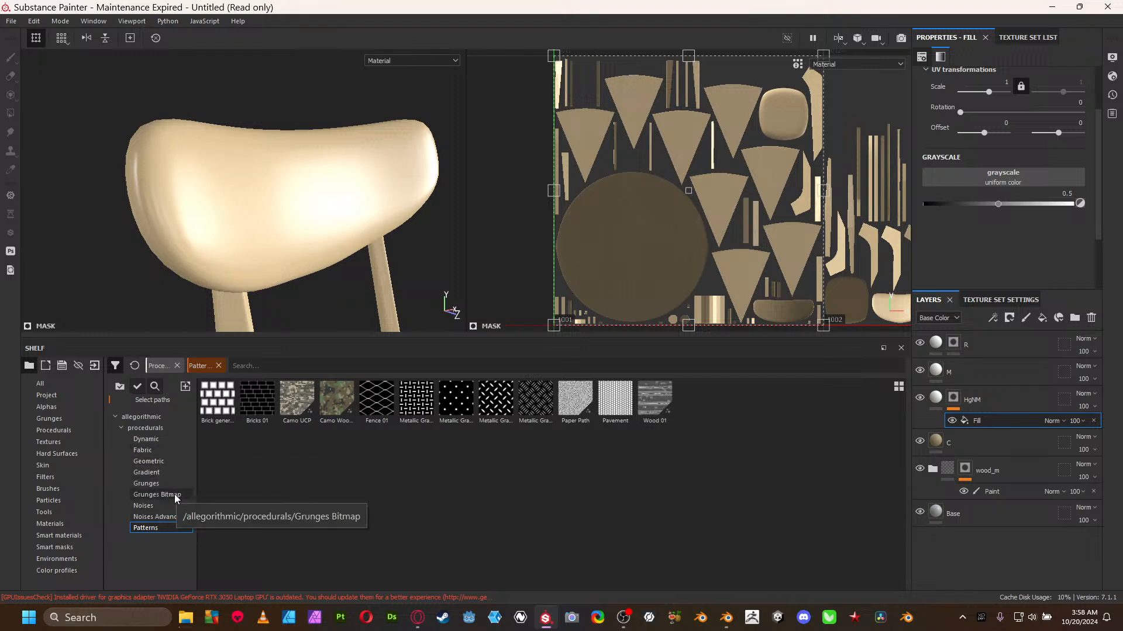
click(166, 474)
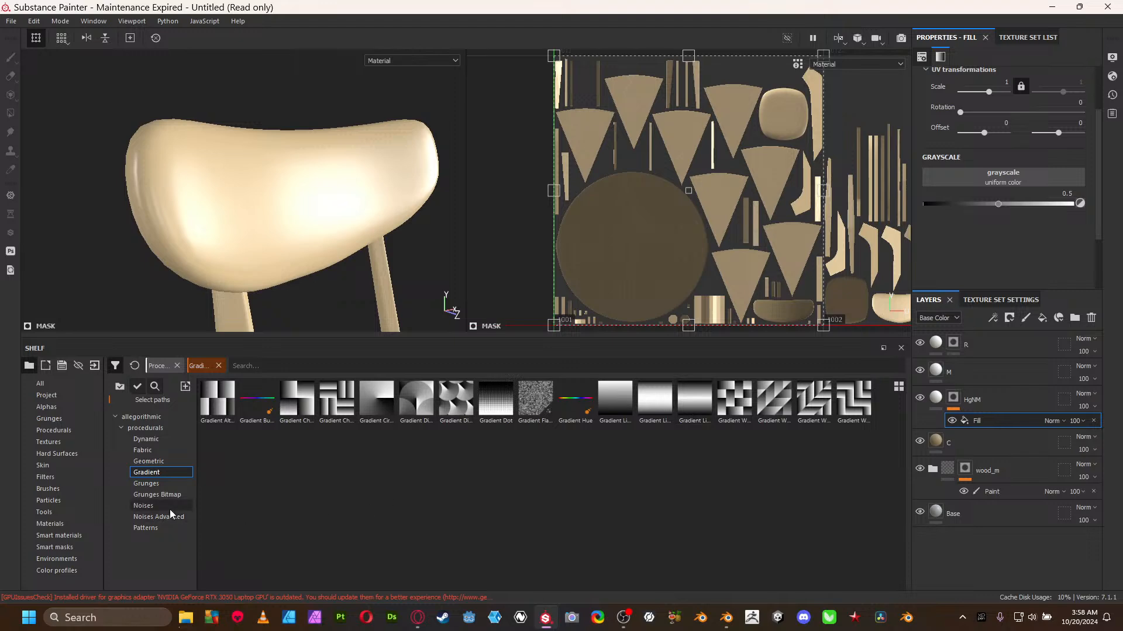
click(153, 507)
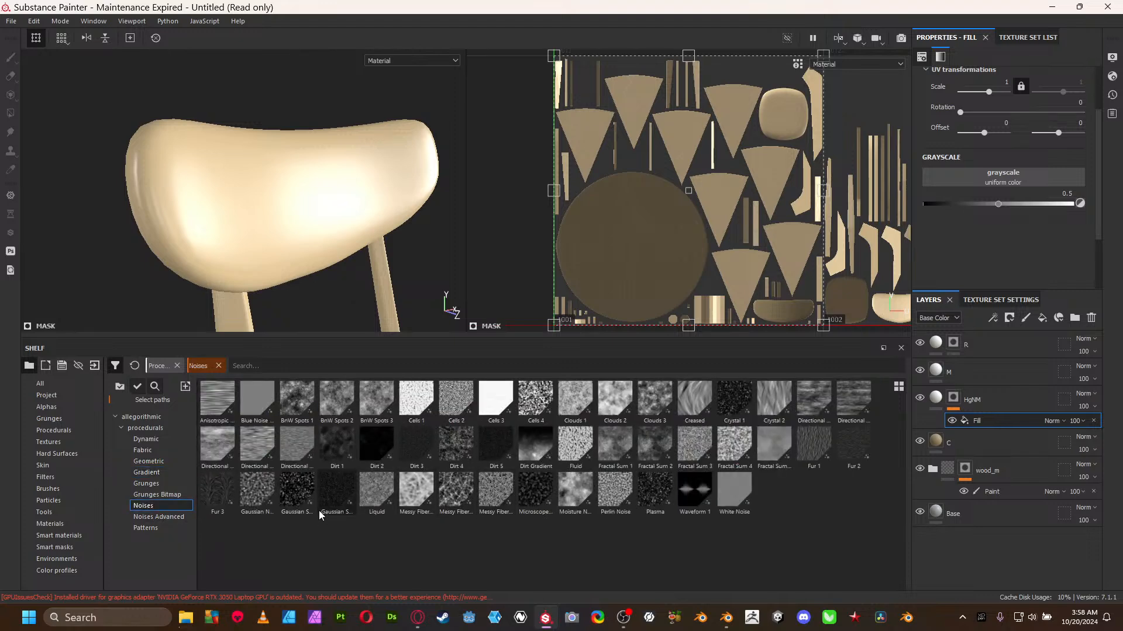
click(172, 518)
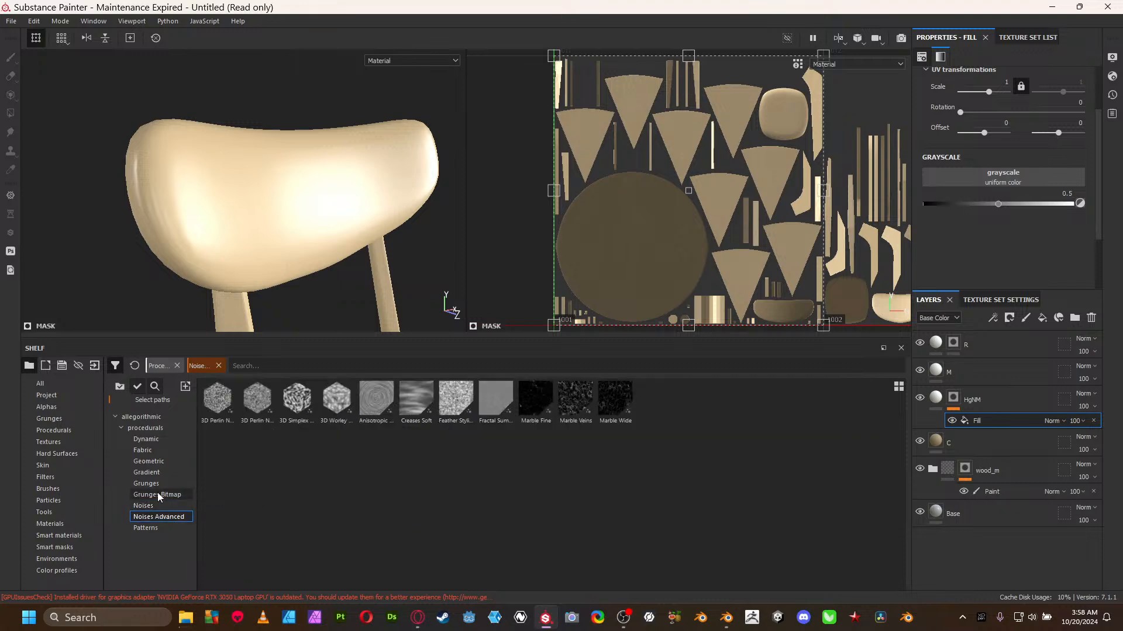
click(151, 462)
click(158, 453)
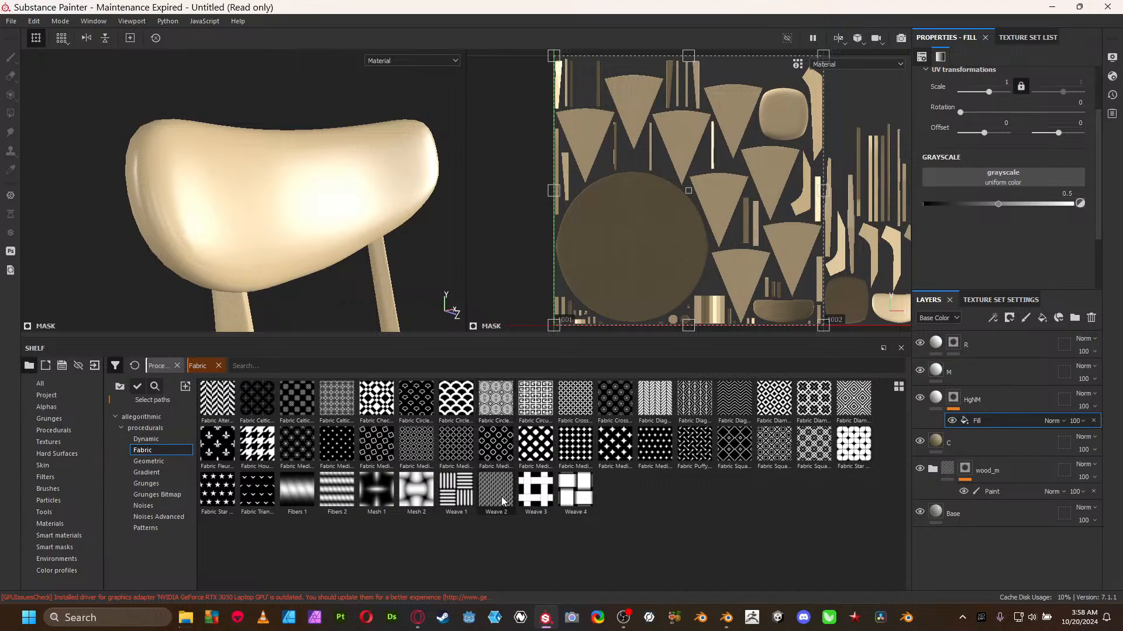
mouse_move(501, 493)
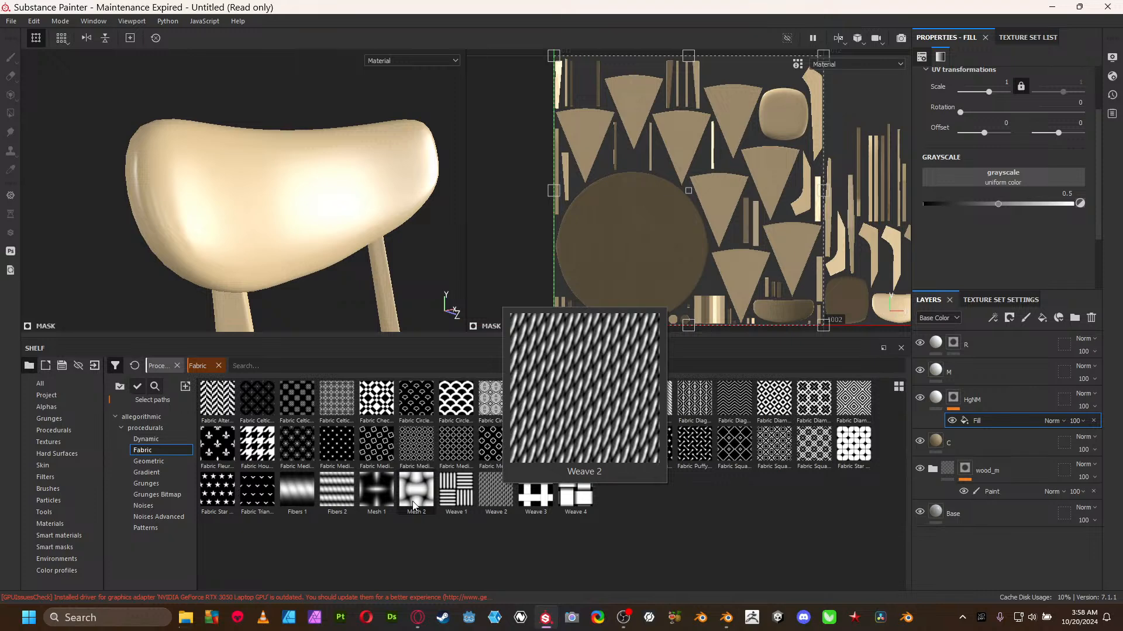
mouse_move(413, 506)
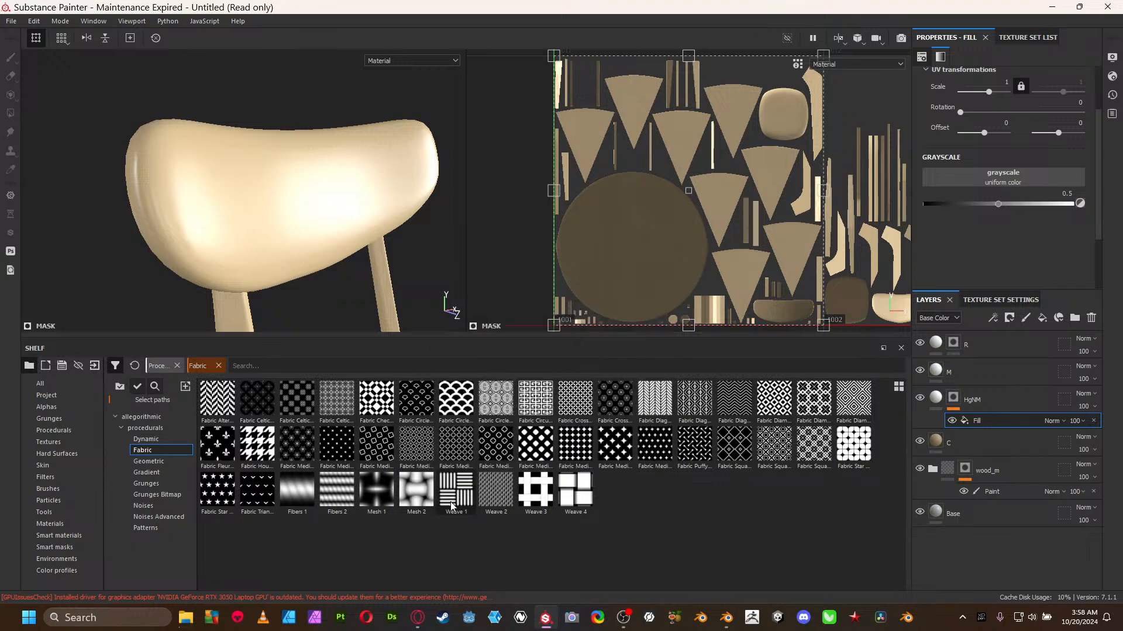
mouse_move(458, 506)
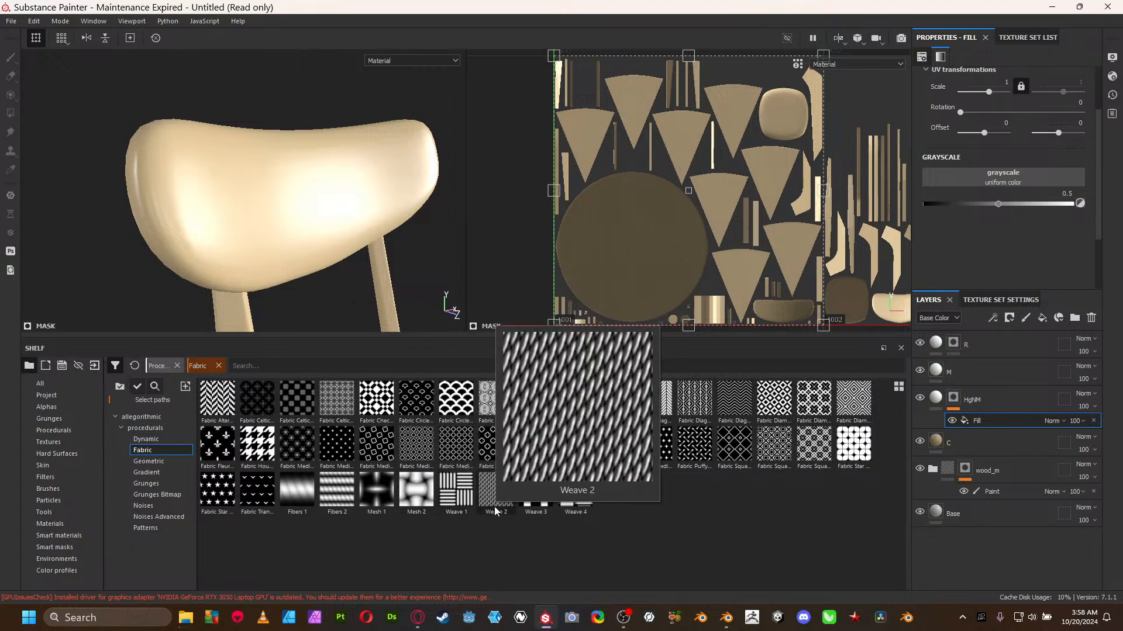
drag(496, 511, 985, 182)
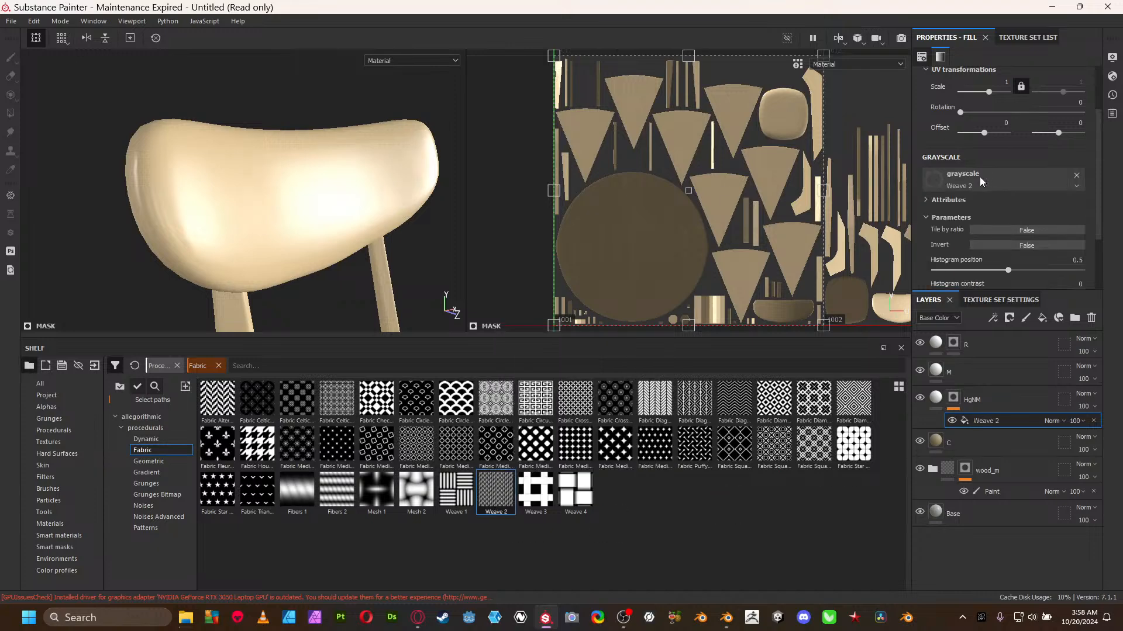
- Raise the HghM layer's height to about 0.27
click(935, 399)
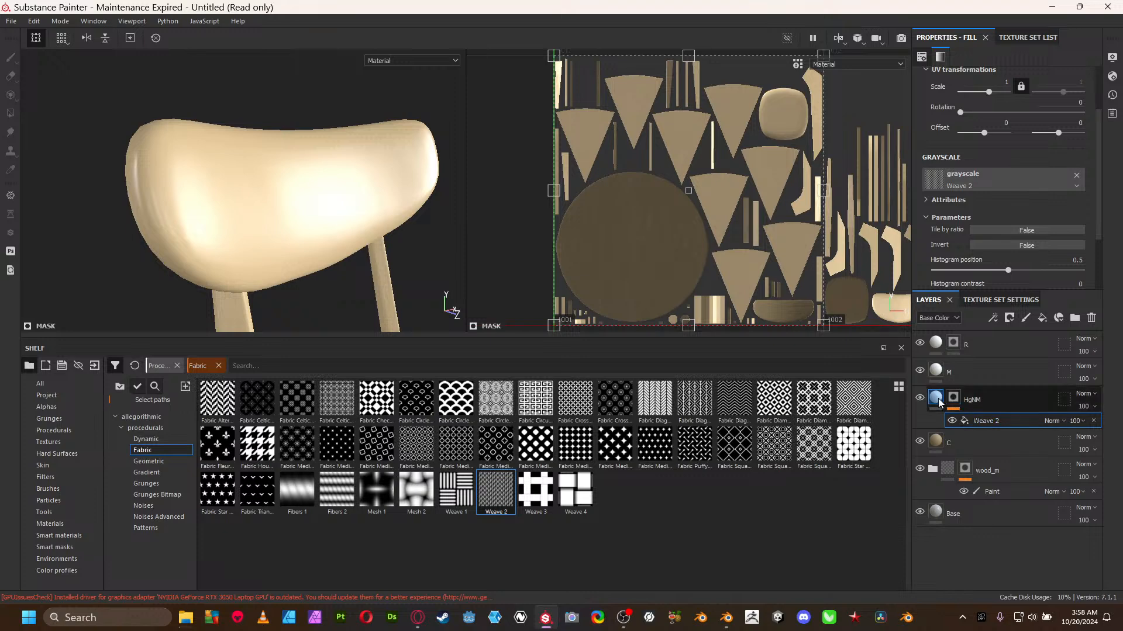
scroll(1023, 223, down, 2)
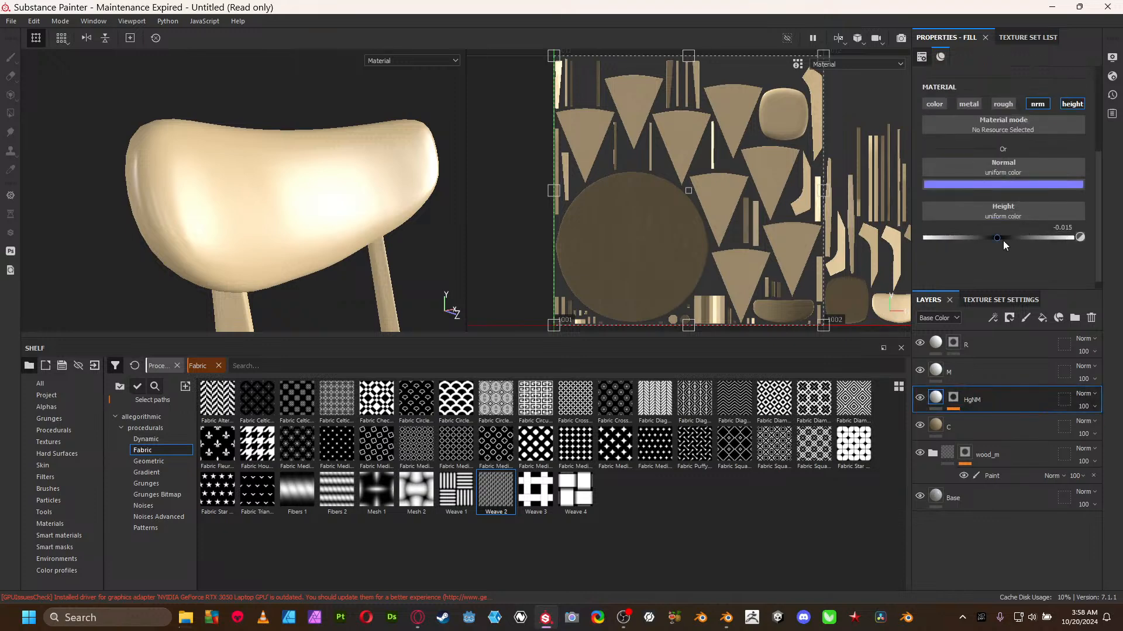
drag(1079, 233, 1121, 241)
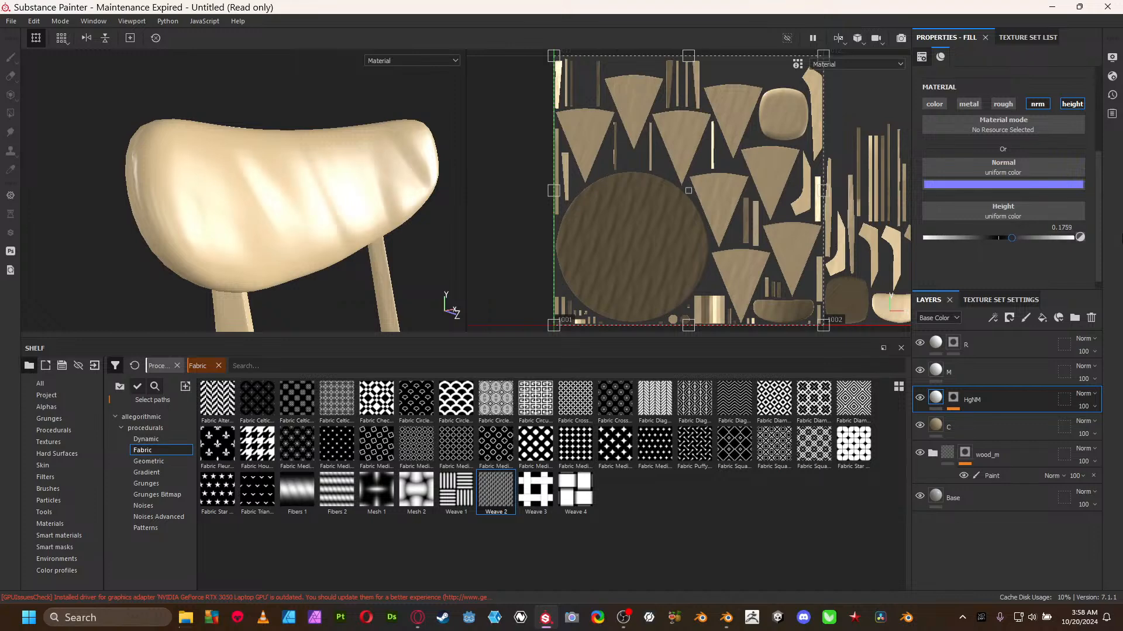
drag(1012, 239, 1065, 237)
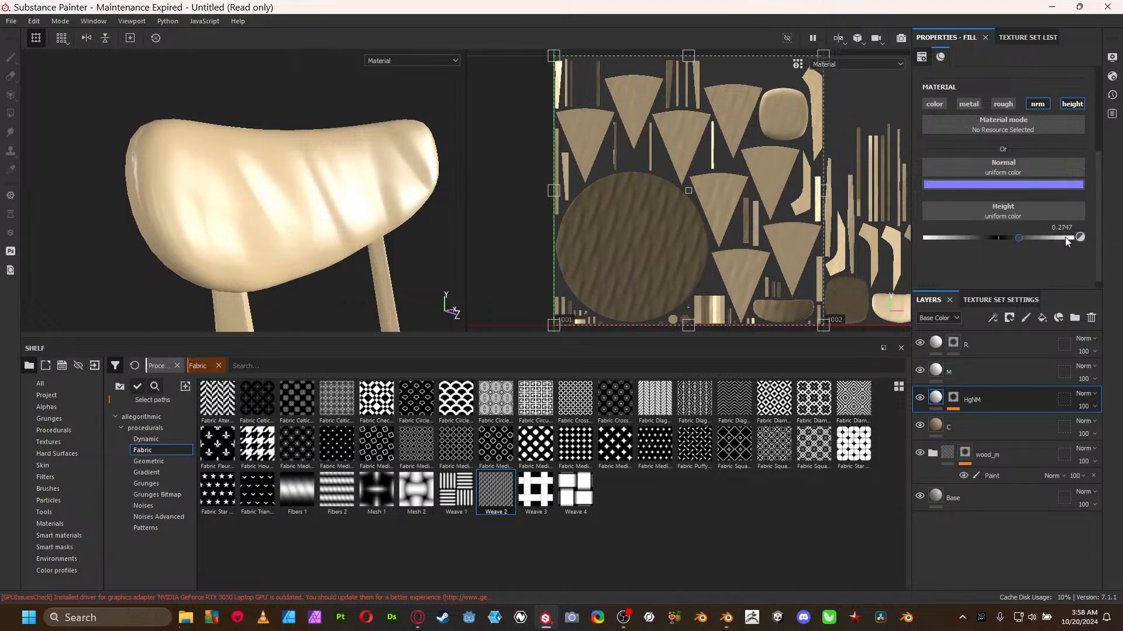
- Switch the Weave 2 mask fill to Tri-planar projection and set its UV scale to 8
click(953, 398)
click(972, 419)
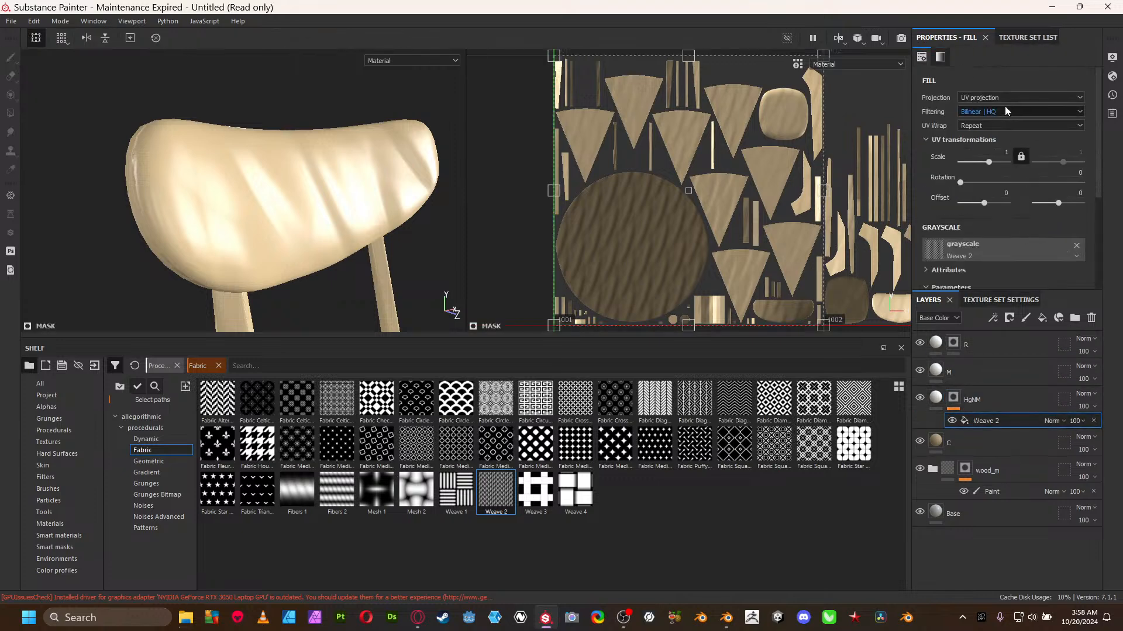
click(1002, 98)
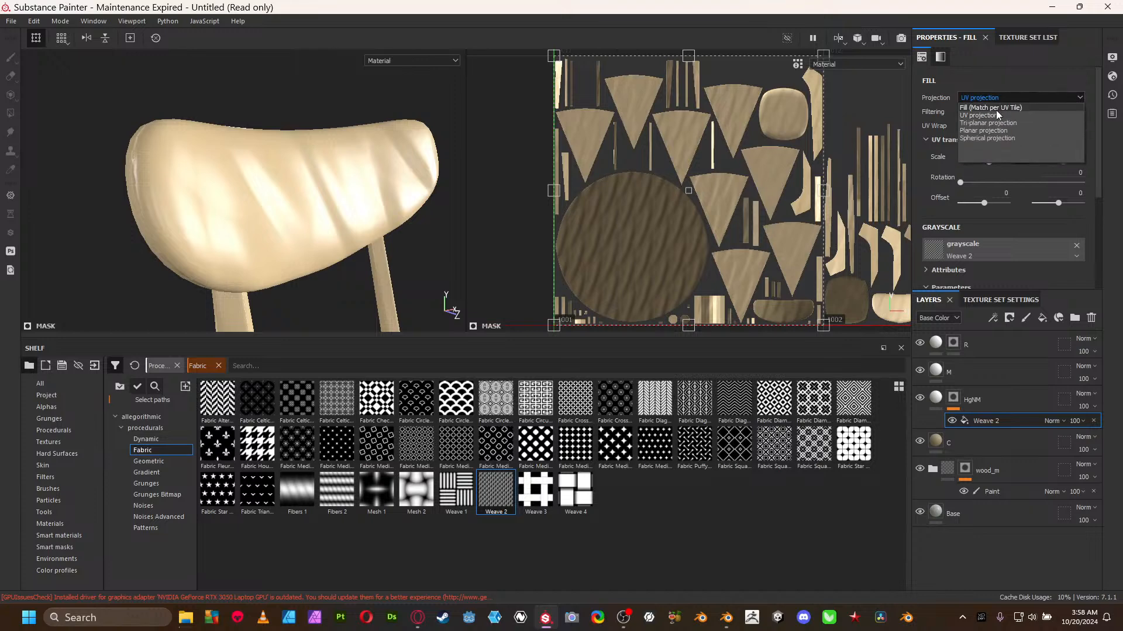
click(989, 123)
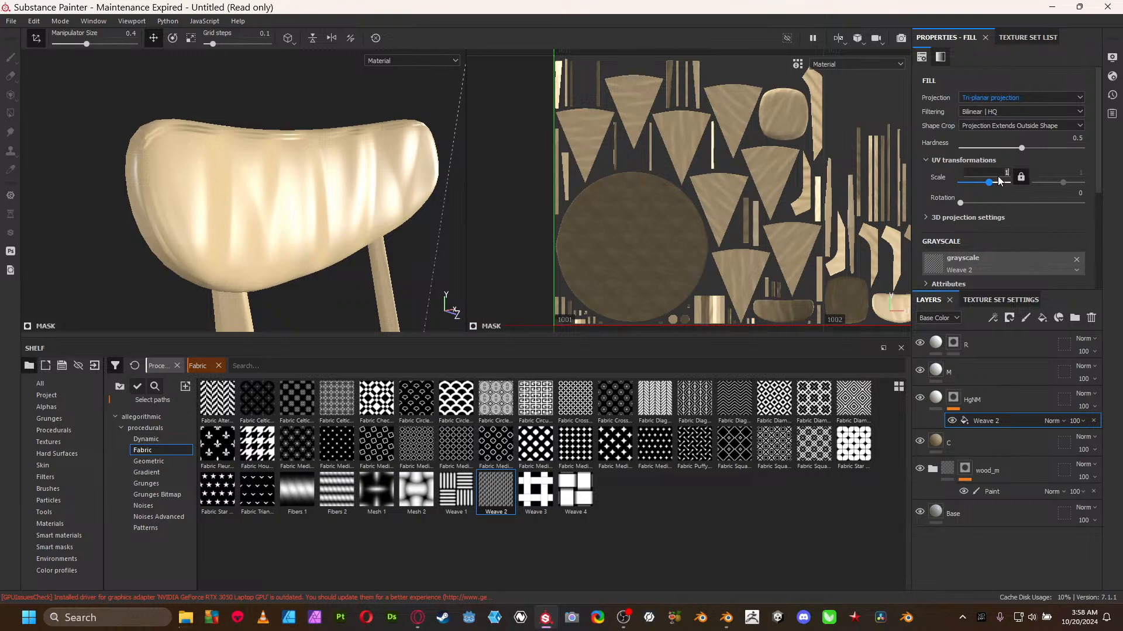
key(Return)
- Set the Weave 2 fill's UV scale to 16 and its rotation to 45
alt+drag(416, 288, 237, 185)
alt+drag(384, 219, 334, 236)
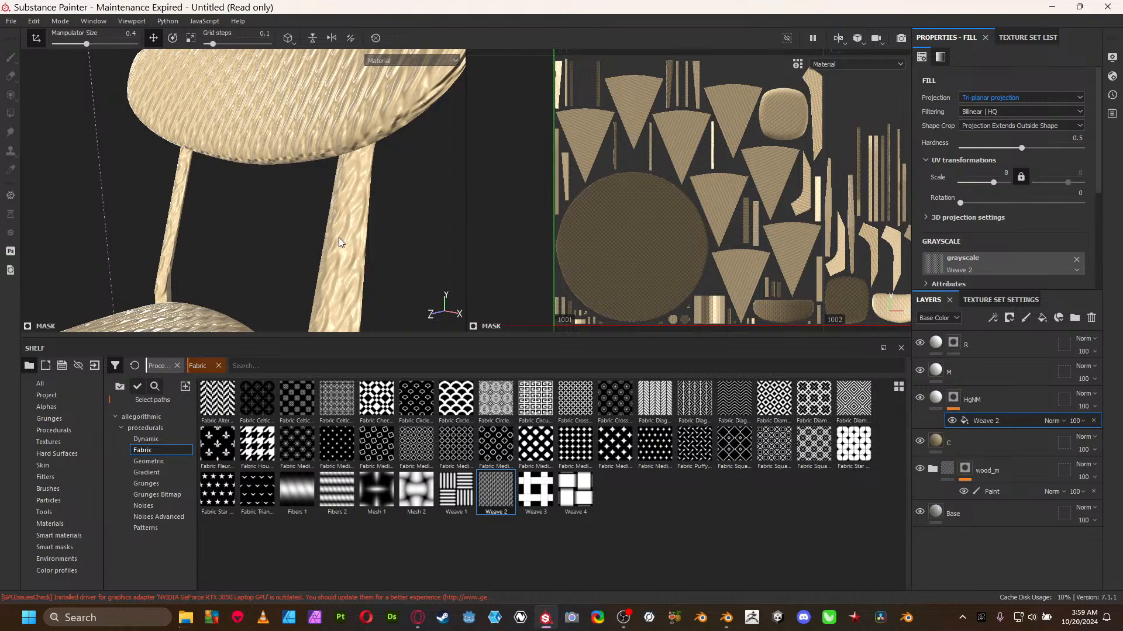
alt+drag(329, 261, 371, 194)
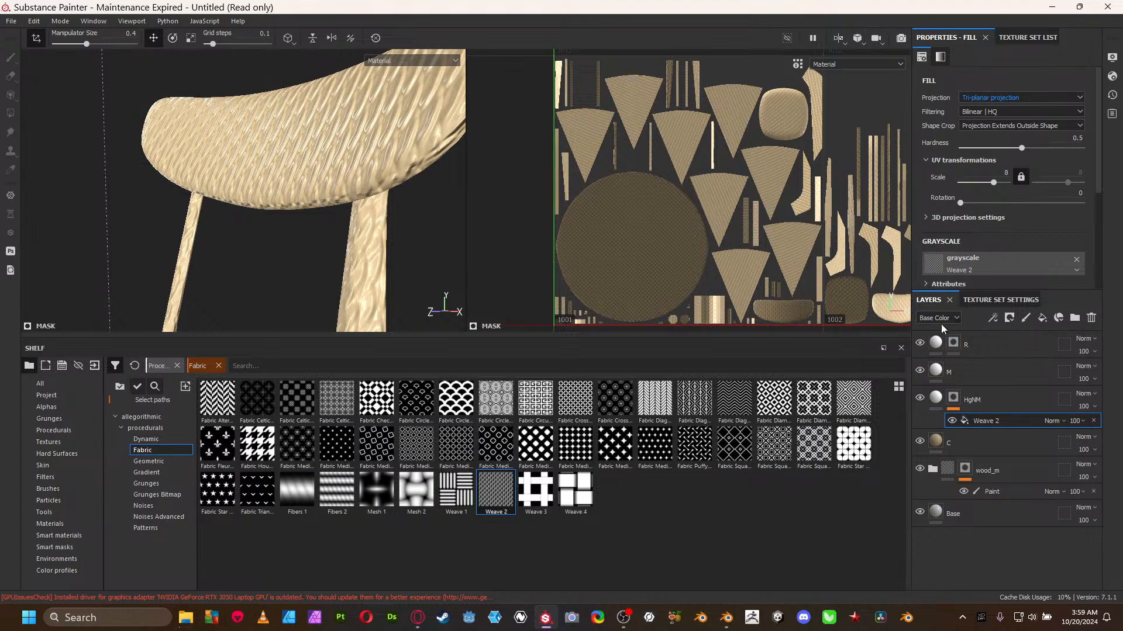
click(998, 173)
text(16)
key(Return)
click(1062, 195)
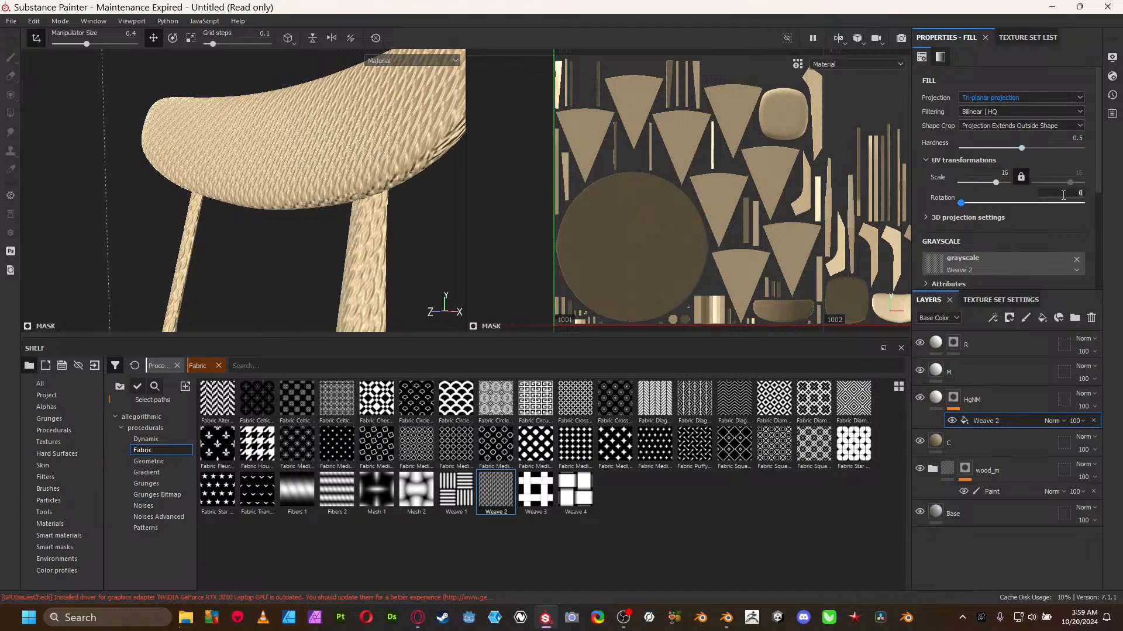
key(Return)
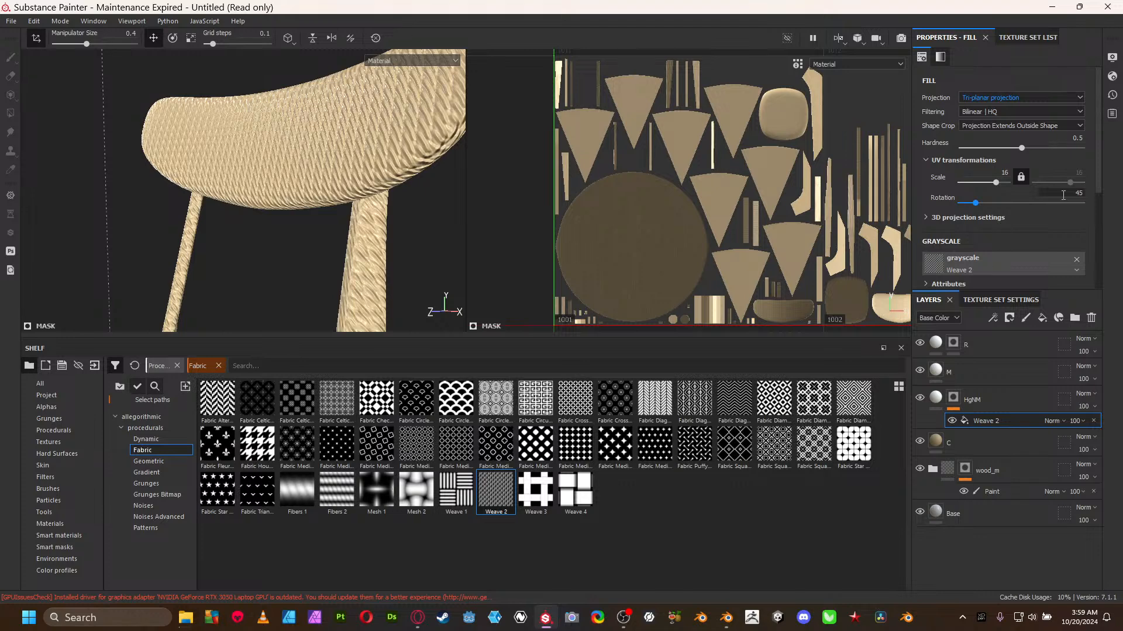
- Set the height value of the HghM layer above the wood_m folder to 0.1
click(936, 401)
scroll(1029, 257, down, 3)
click(1053, 263)
text(0.1)
key(Return)
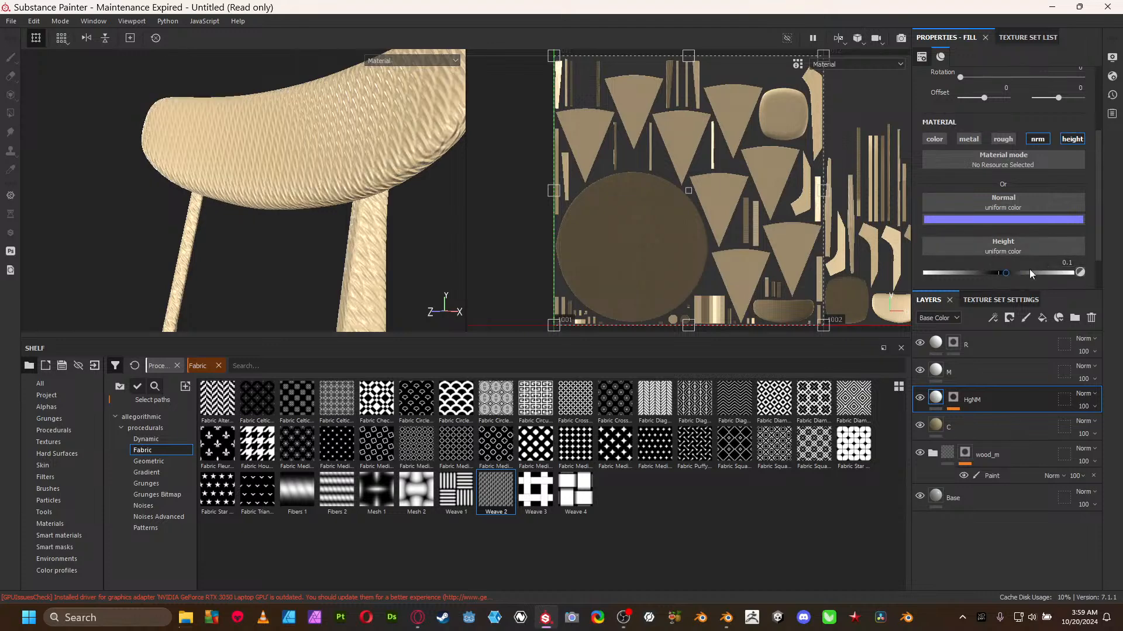
- Set the pattern tiling of the HghM mask's Weave 2 fill to 4
click(954, 408)
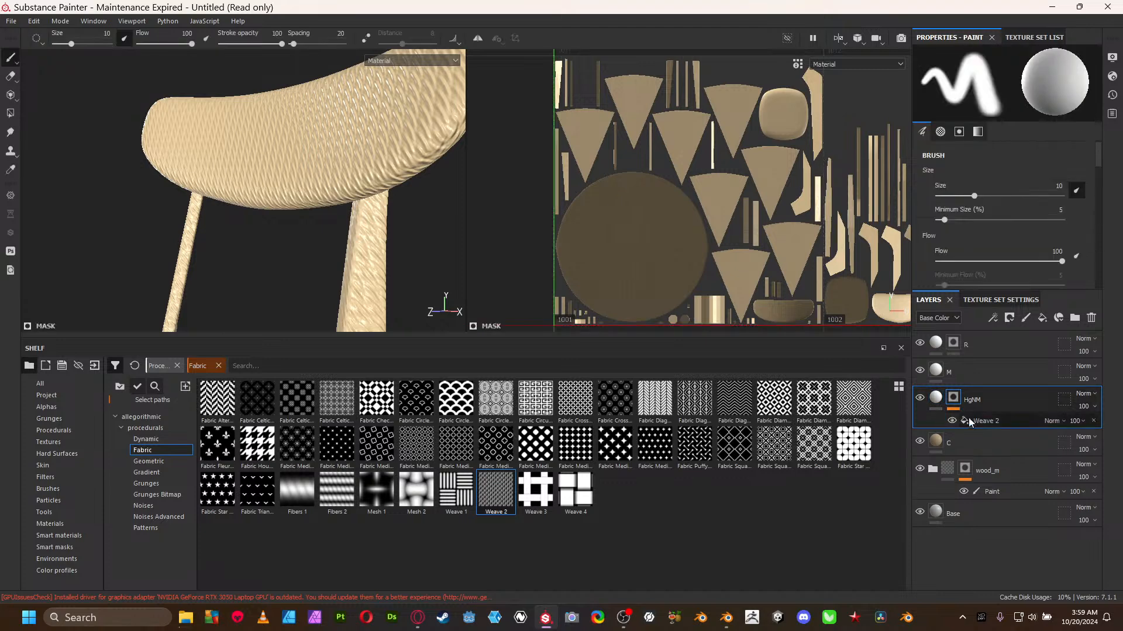
click(972, 421)
alt+drag(335, 183, 396, 195)
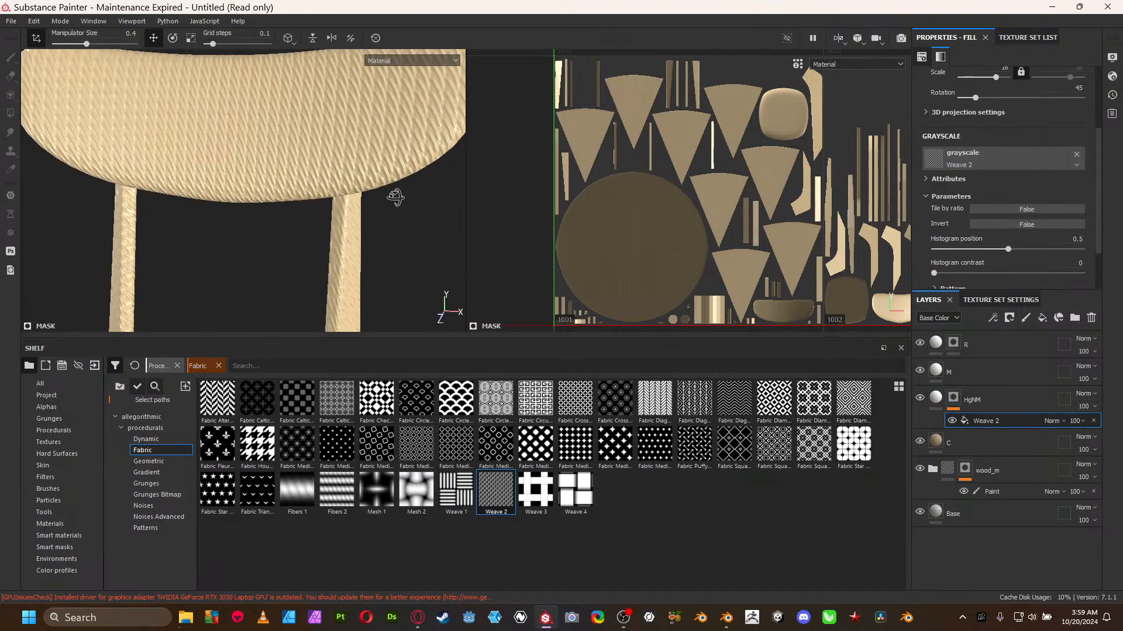
scroll(1011, 187, up, 2)
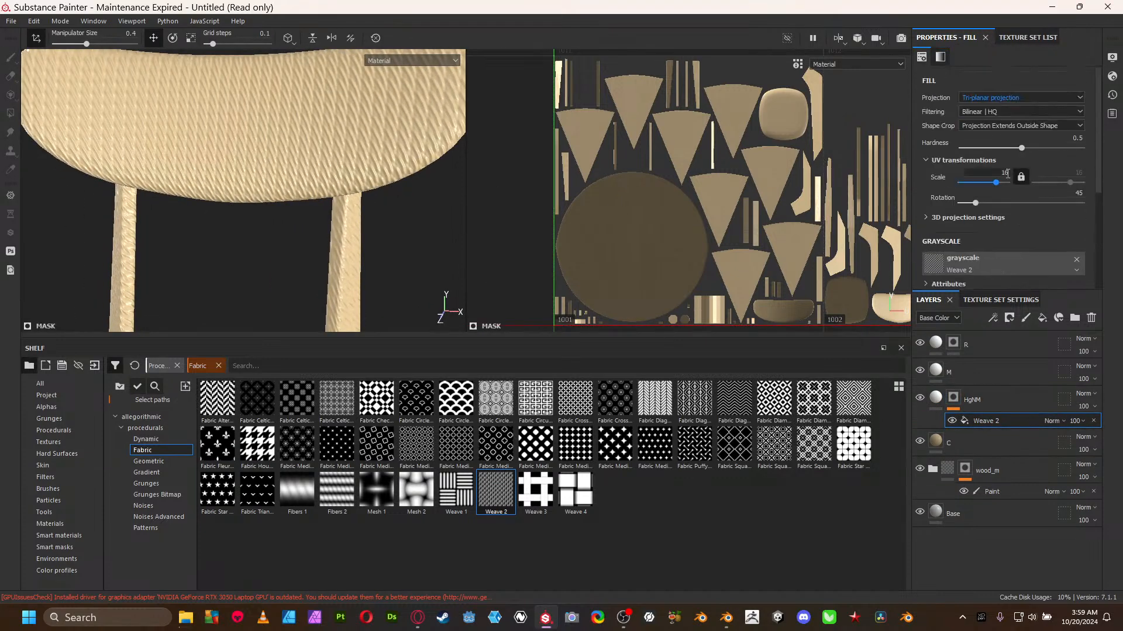
scroll(1006, 216, down, 3)
click(967, 228)
scroll(971, 224, down, 1)
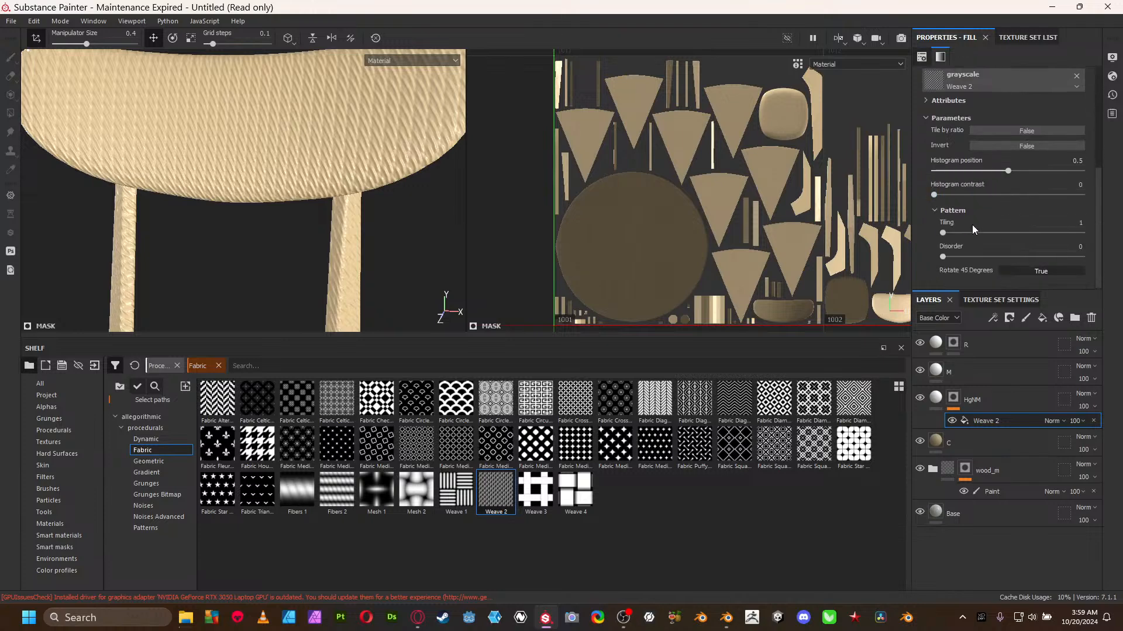
drag(955, 234, 971, 233)
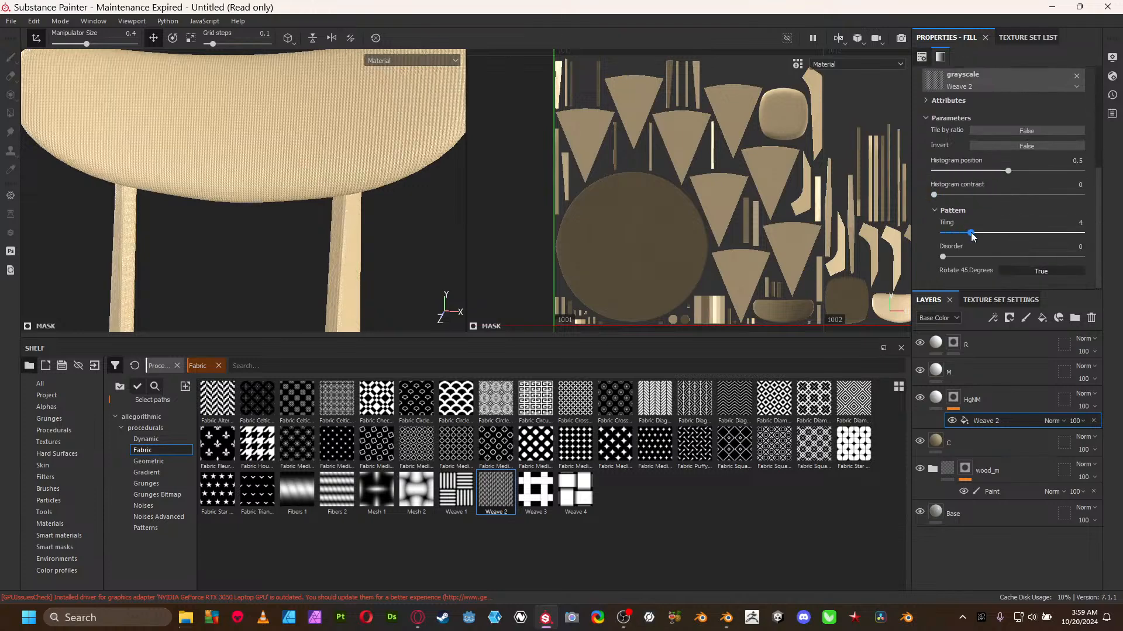
- Add a fill to the top R layer's mask and set its grayscale value to about 0.82
alt+drag(398, 191, 694, 268)
alt+drag(310, 278, 524, 241)
alt+drag(403, 183, 316, 176)
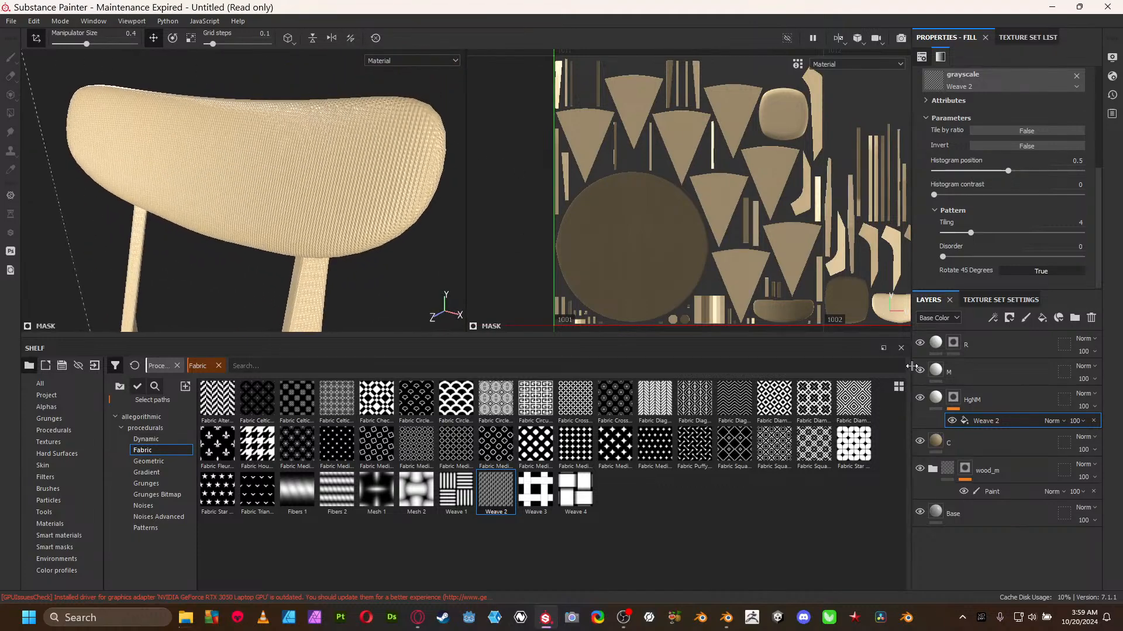
alt+drag(421, 252, 454, 260)
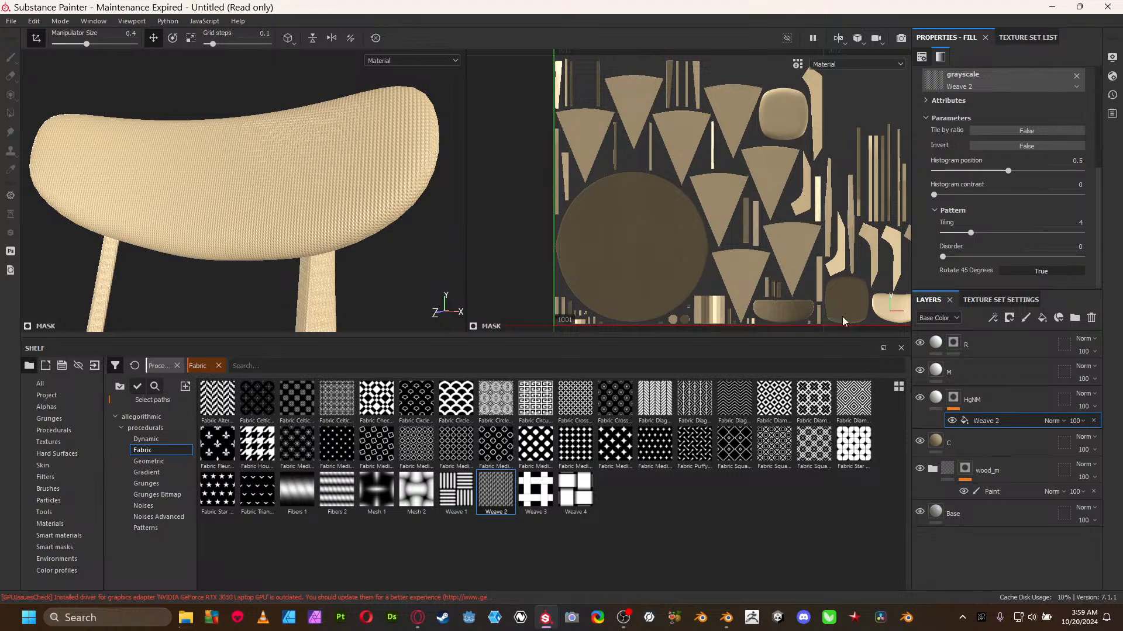
click(955, 346)
right_click(955, 346)
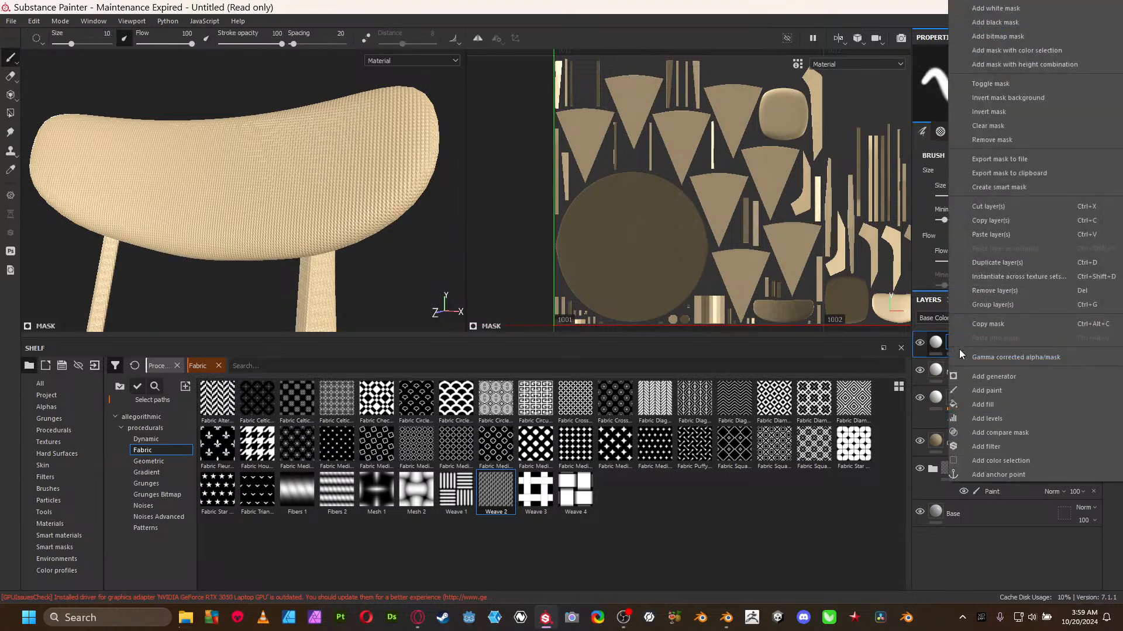
click(1001, 403)
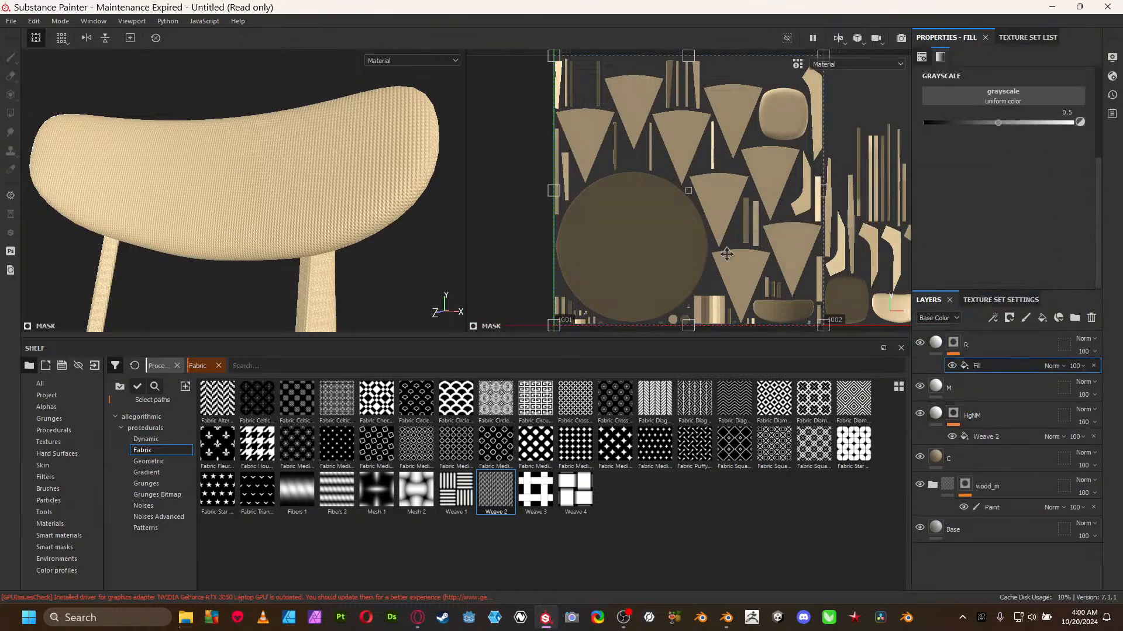
drag(998, 124, 1036, 131)
drag(963, 146, 1092, 132)
alt+drag(368, 207, 401, 188)
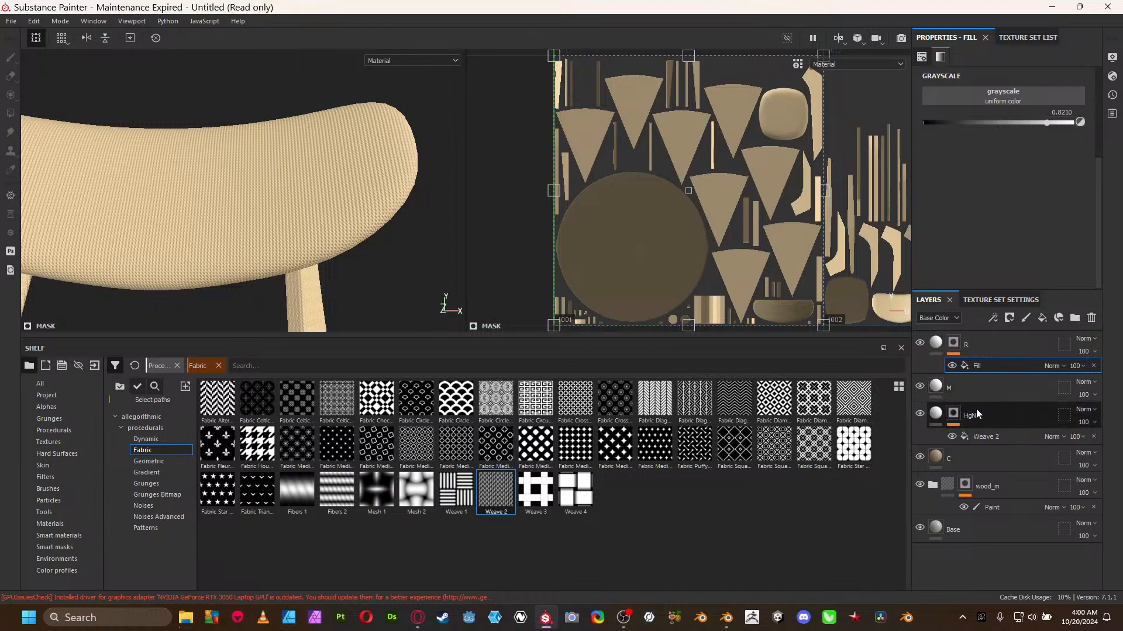
- Group the R, M, HghM and C layers above wood_m into a folder named fabric
click(997, 450)
shift+click(1006, 349)
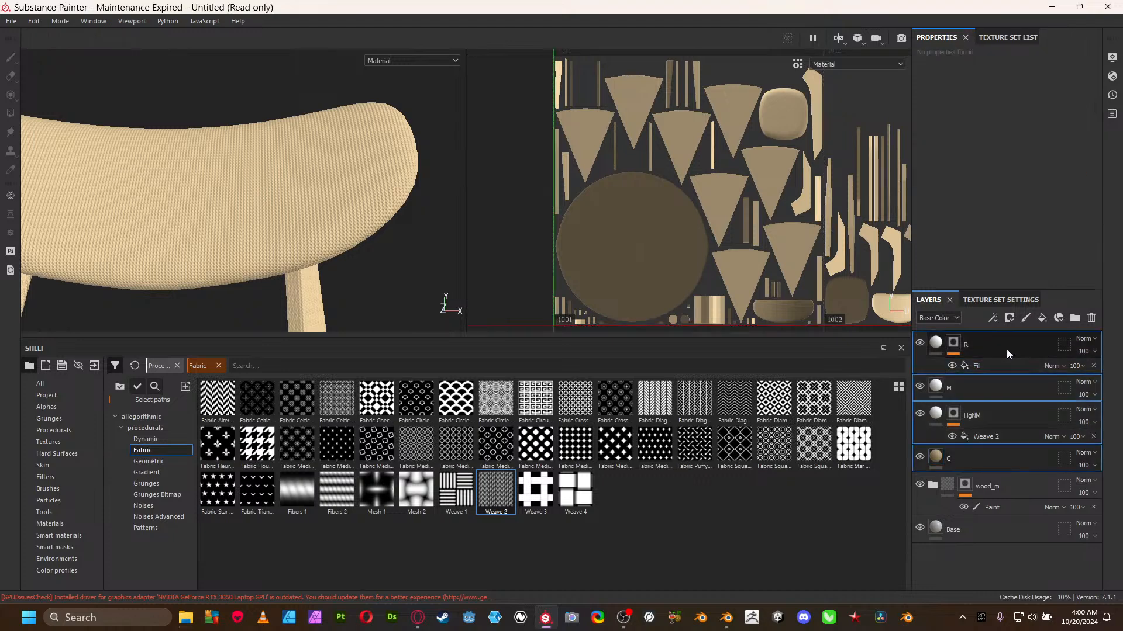
key(ctrl+g)
double_click(969, 344)
text(fabric)
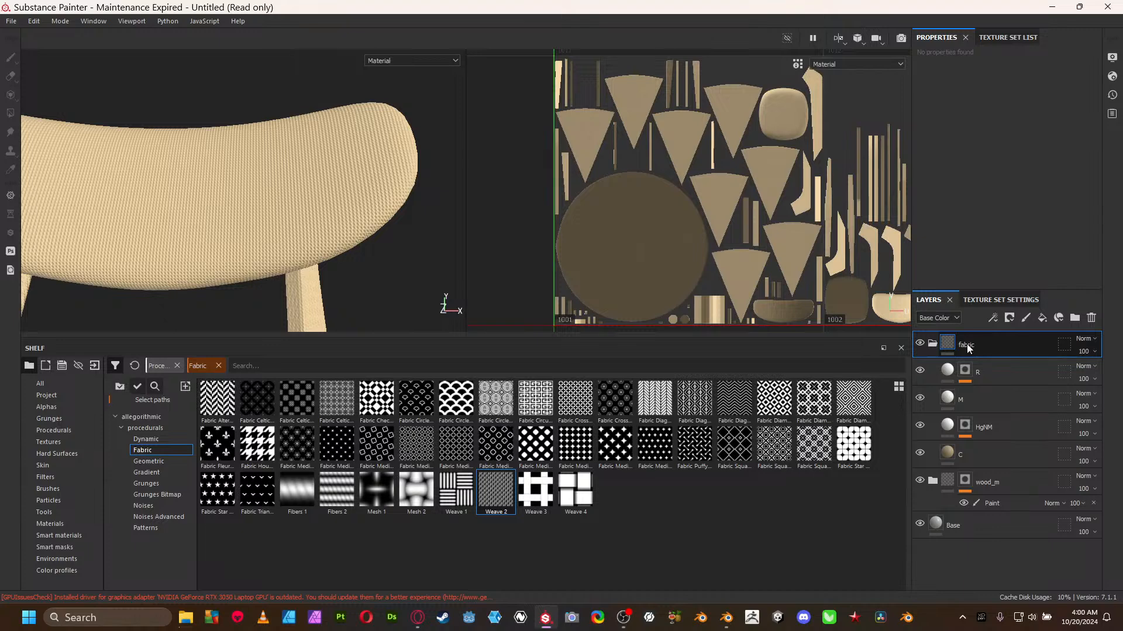
- Add a black mask with a paint effect to the fabric folder
right_click(946, 345)
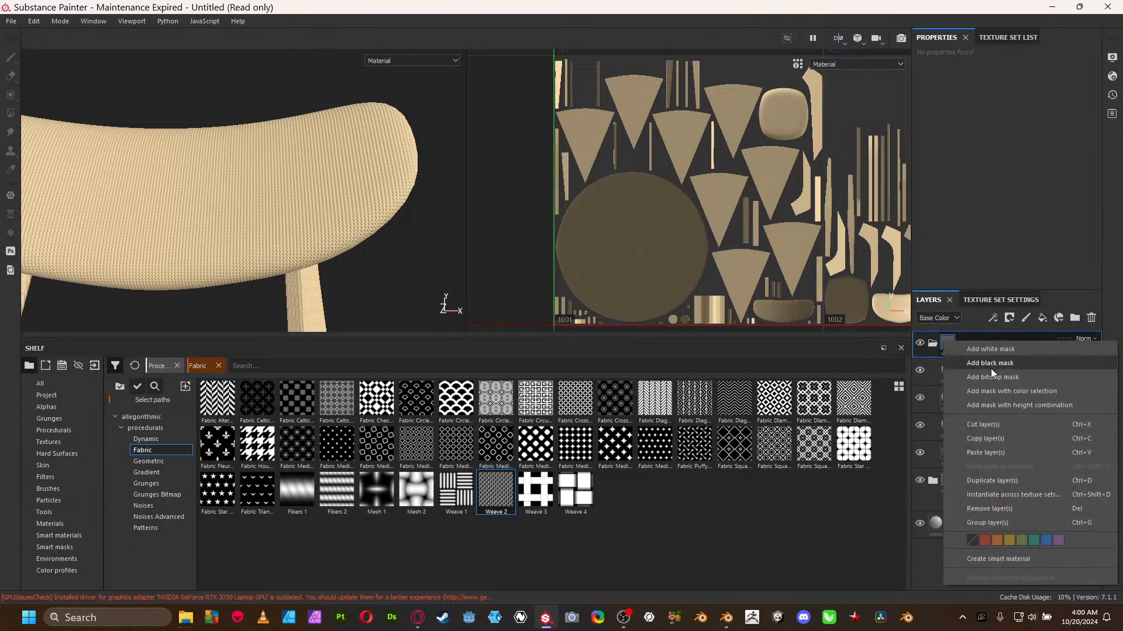
click(989, 363)
right_click(964, 344)
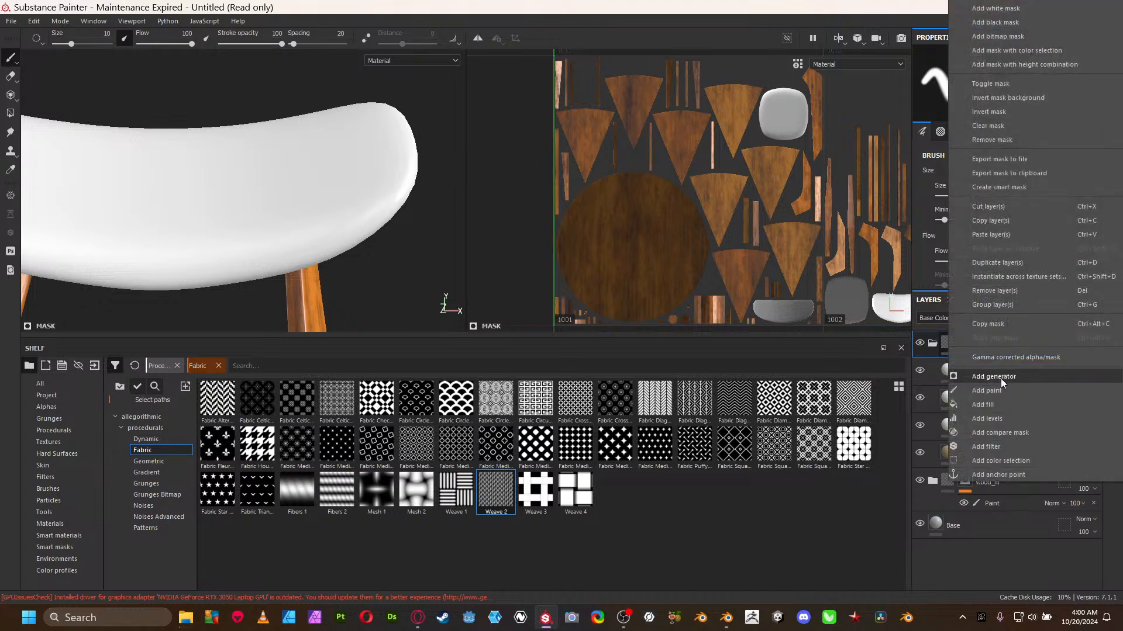
click(1004, 389)
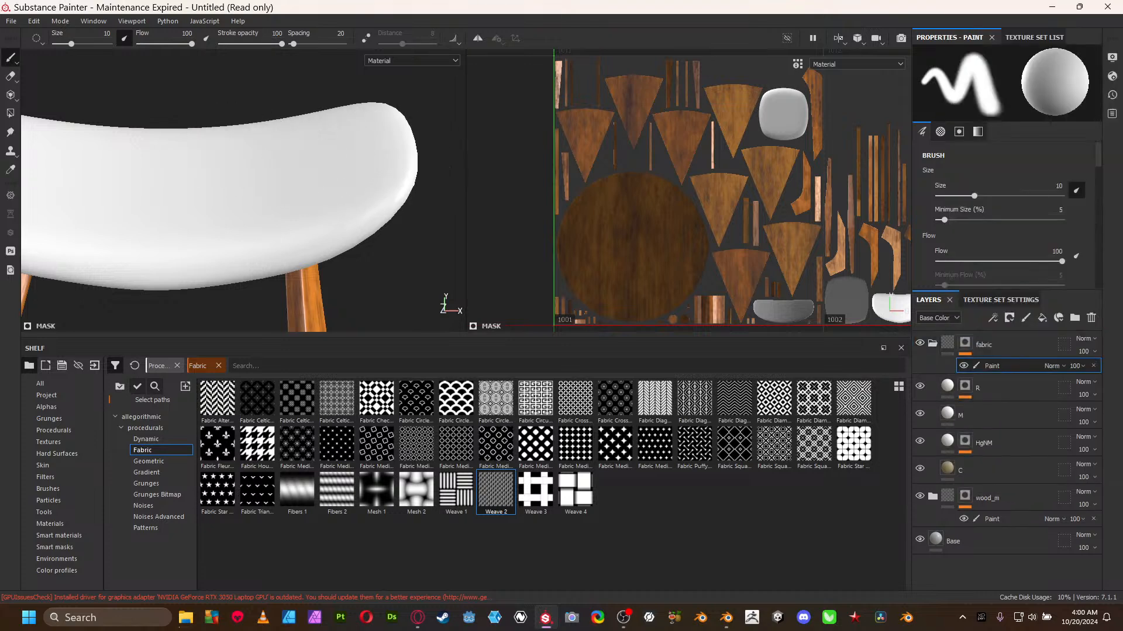
- Reveal the fabric on the chair's seat and backrest by polygon-filling their mesh parts white in the fabric mask
click(11, 114)
alt+drag(360, 240, 205, 167)
click(324, 162)
alt+drag(323, 162, 185, 97)
alt+drag(207, 295, 95, 107)
click(259, 234)
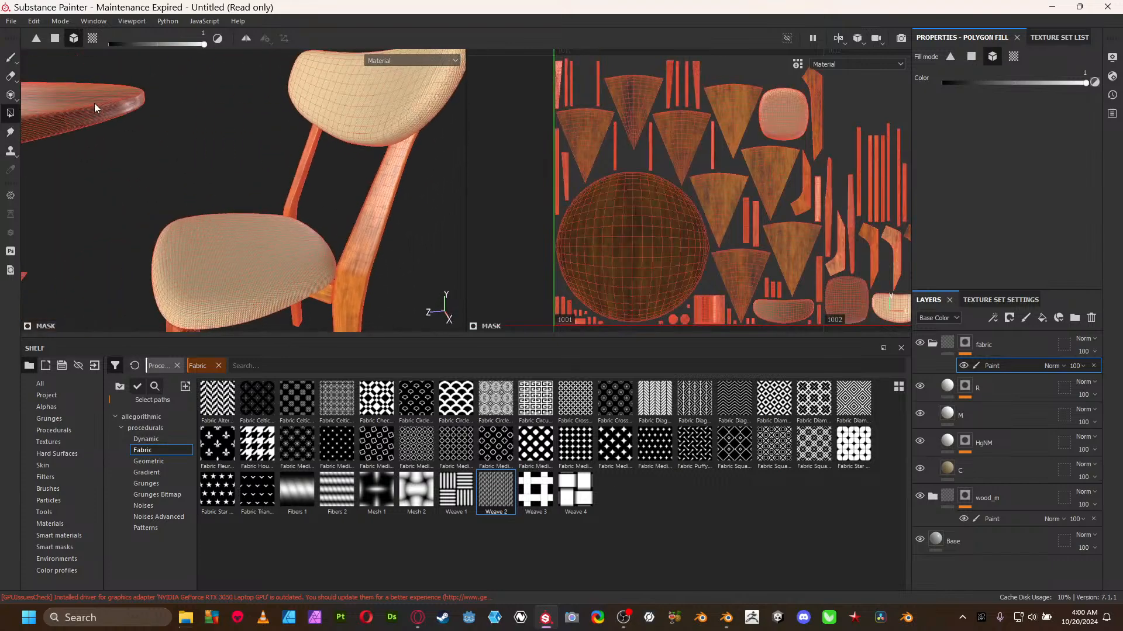
click(13, 61)
scroll(187, 174, down, 5)
mouse_move(243, 229)
alt+mouse_down()
mouse_move(98, 168)
mouse_move(397, 295)
mouse_move(356, 232)
mouse_move(228, 246)
mouse_move(82, 225)
mouse_move(155, 246)
mouse_move(334, 221)
mouse_move(341, 136)
mouse_move(333, 252)
mouse_move(331, 239)
alt+mouse_up()
alt+middle_drag(295, 250, 398, 246)
mouse_move(398, 246)
alt+mouse_down()
mouse_move(248, 247)
mouse_move(204, 233)
mouse_move(158, 248)
mouse_move(270, 216)
alt+mouse_up()
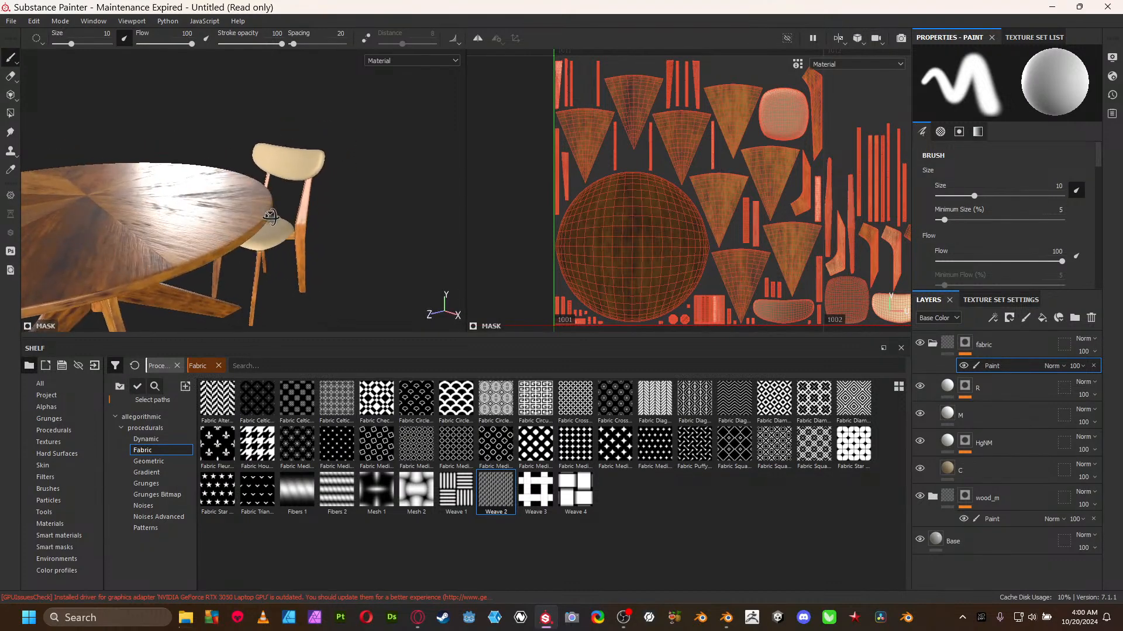
- Collapse the fabric folder, expand wood_m, and set the roughness of its R layer to 0.74
click(933, 343)
click(931, 387)
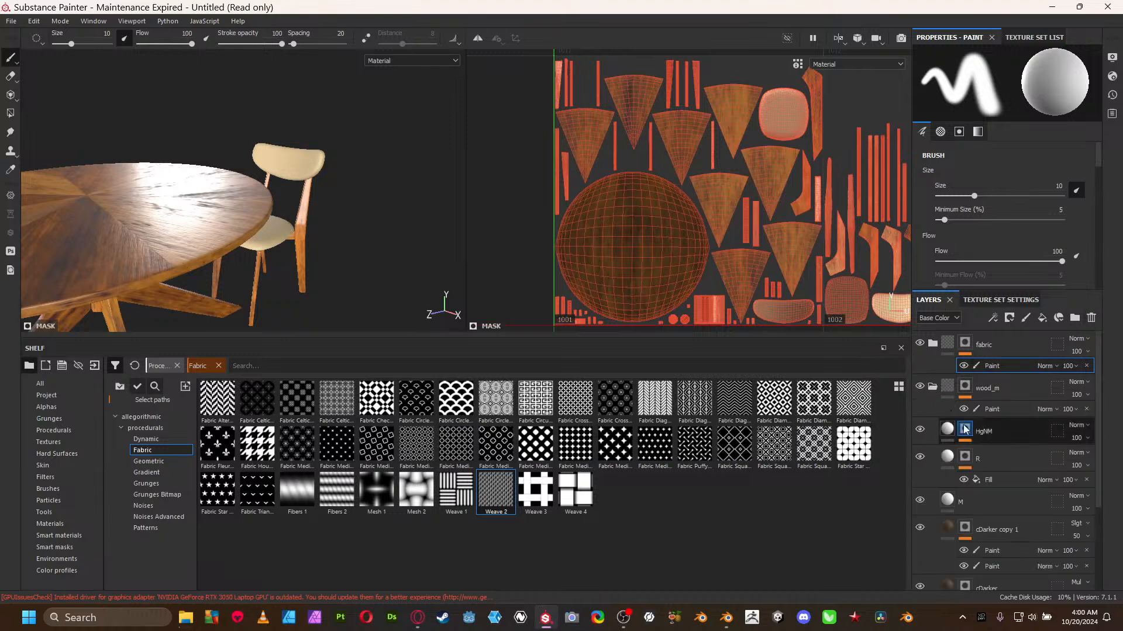
click(948, 456)
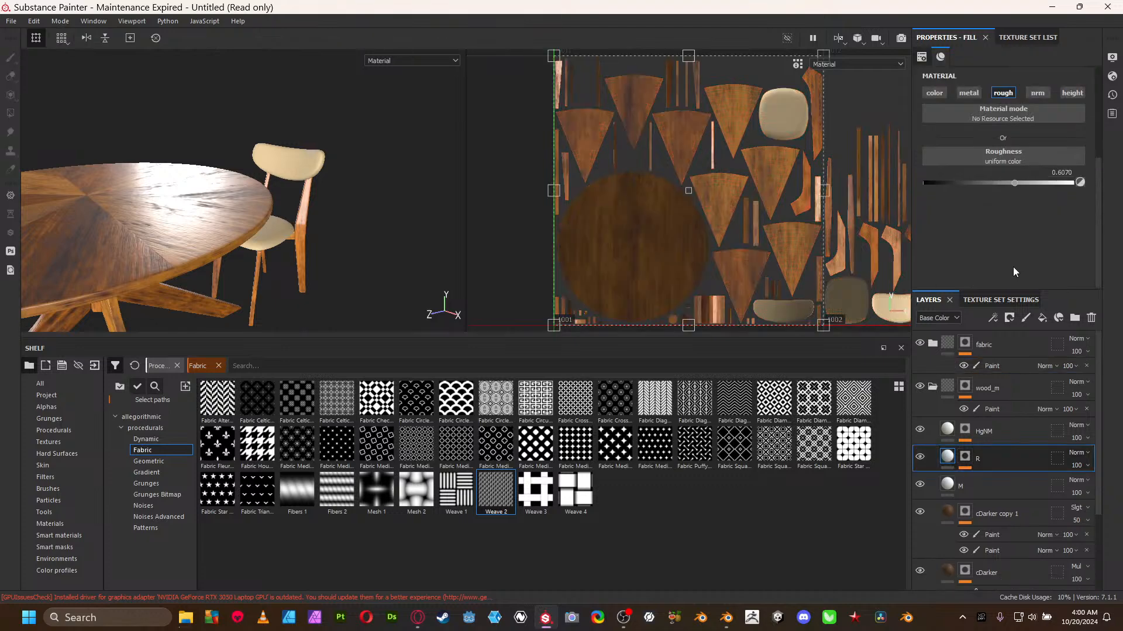
click(1048, 172)
text(.74)
key(Return)
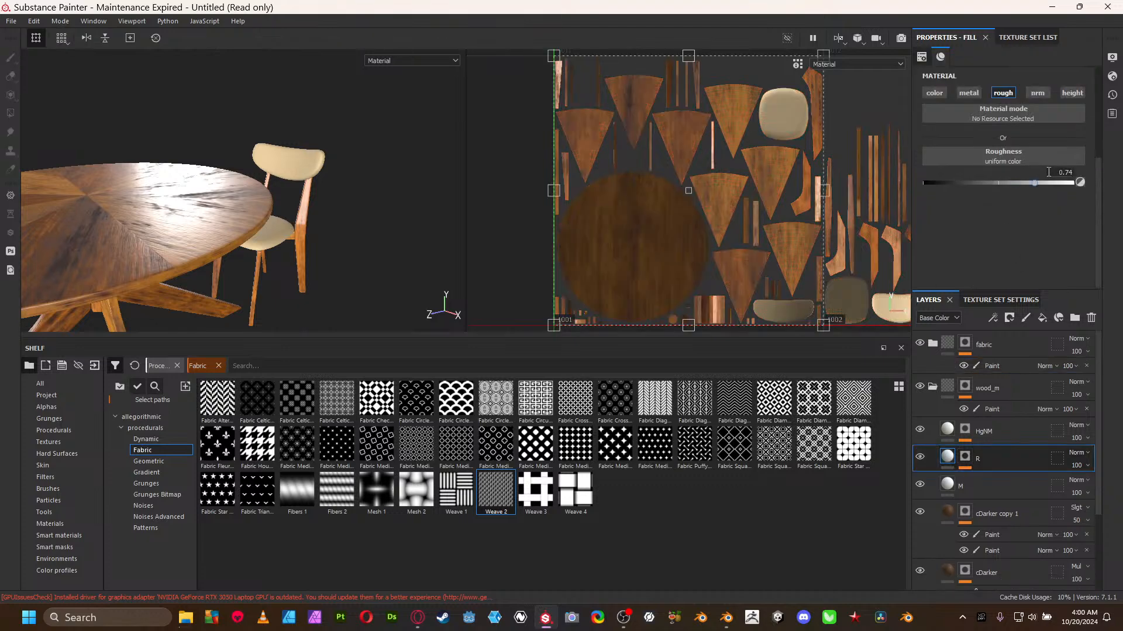
shift+right_drag(315, 180, 319, 185)
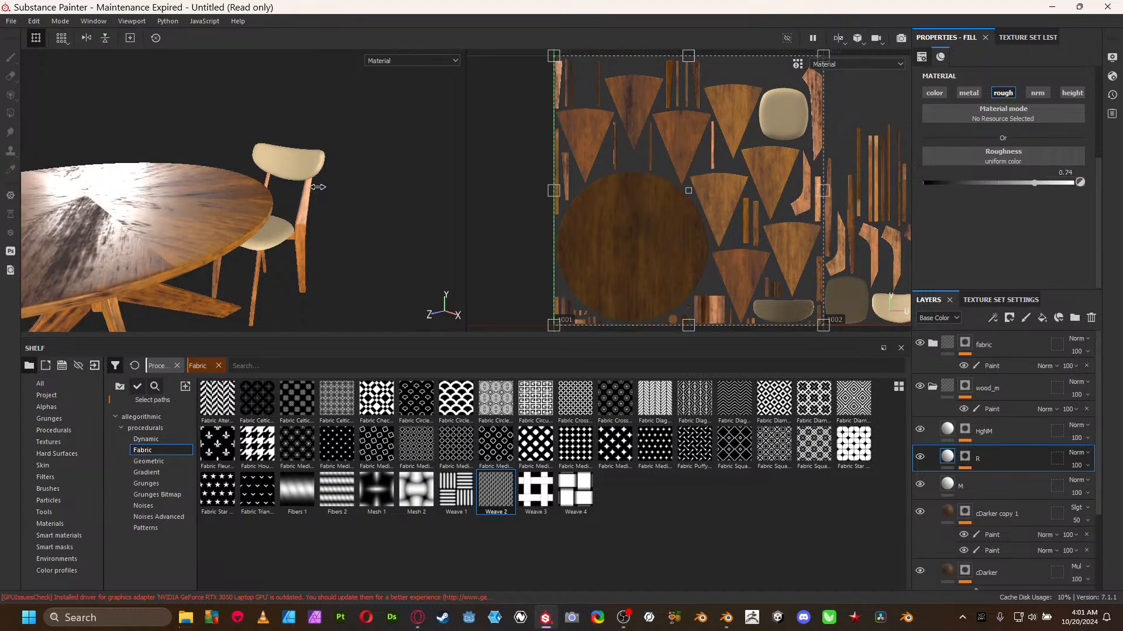
alt+drag(306, 228, 348, 200)
scroll(345, 216, down, 3)
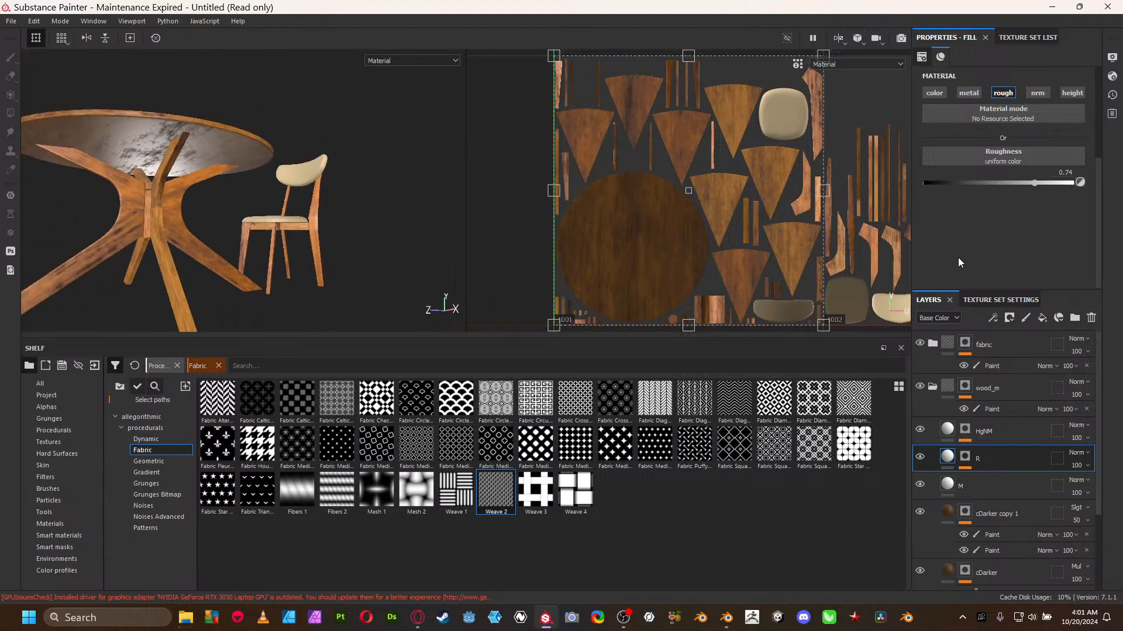
- Set the DinningSet_m texture set's size to 2048
click(989, 299)
scroll(1029, 430, down, 1)
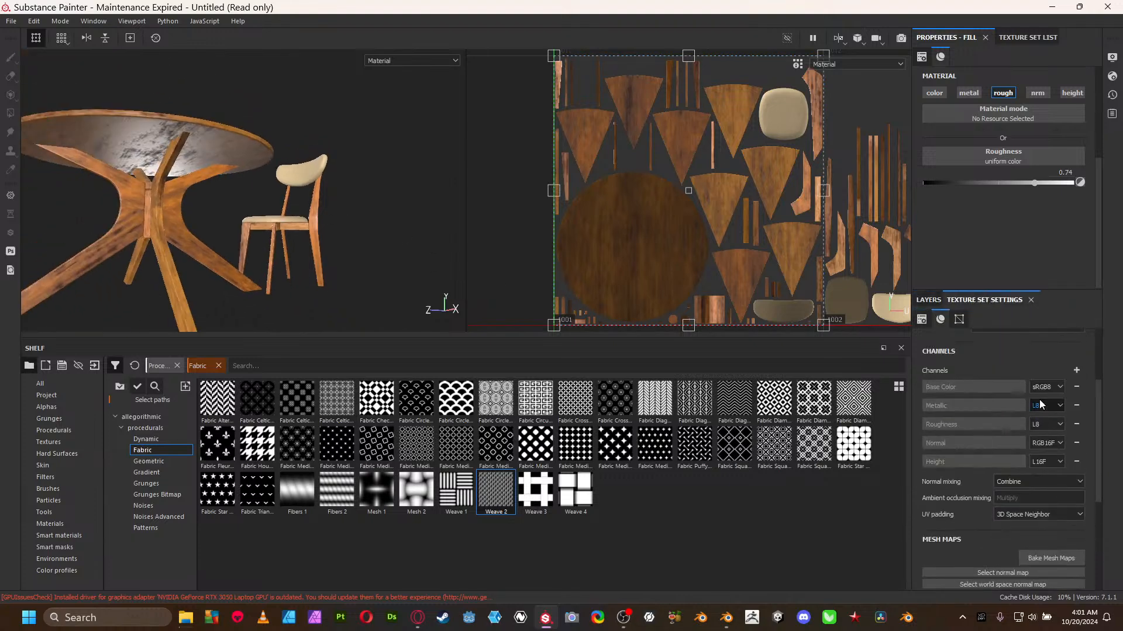
click(1014, 376)
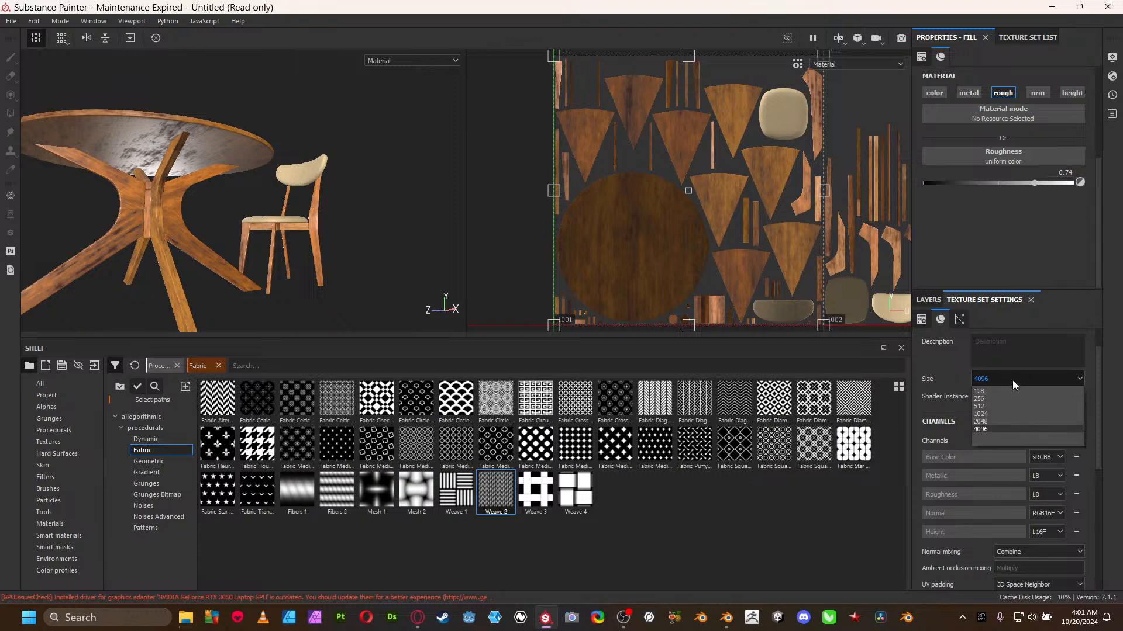
click(1007, 419)
alt+drag(309, 207, 587, 350)
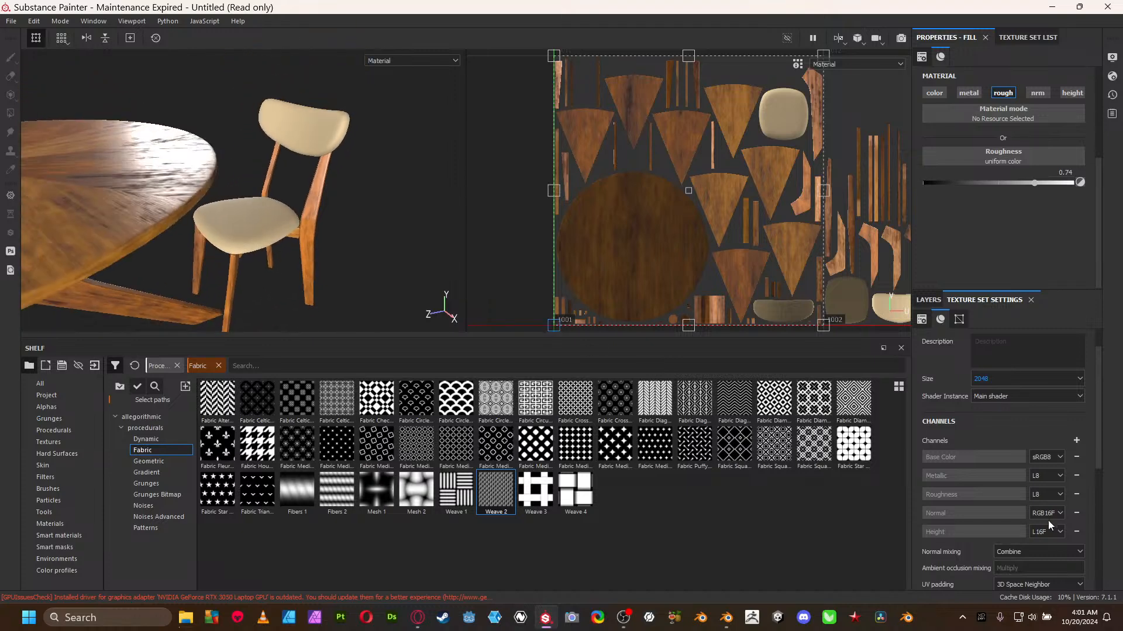
- Open the mesh map baking settings and set Match to By Mesh Name
scroll(1062, 544, down, 3)
click(1051, 453)
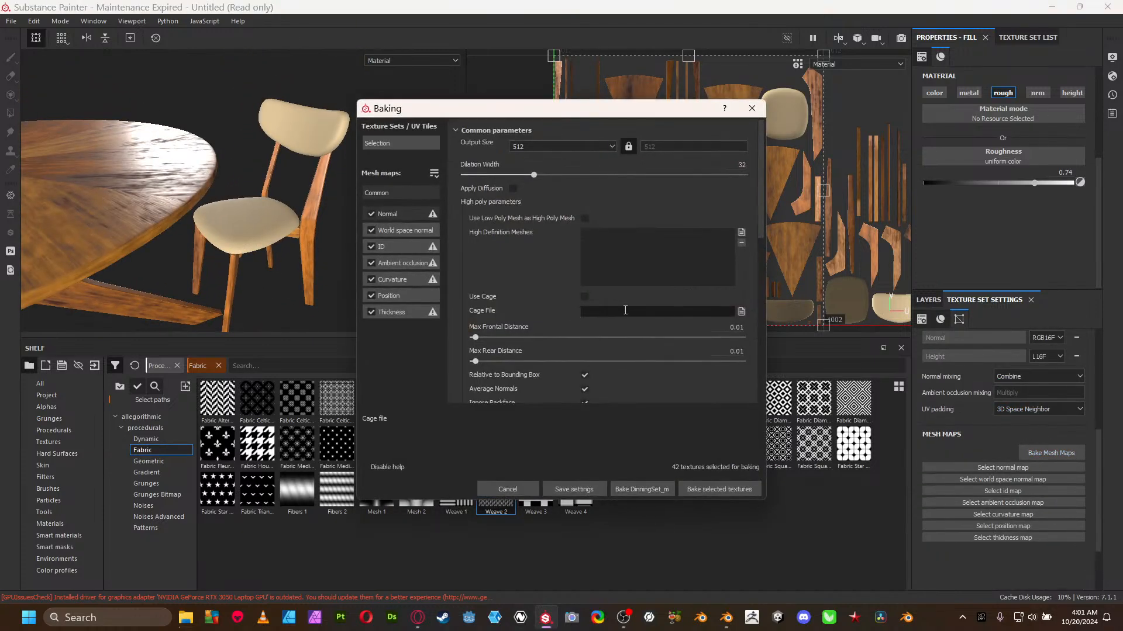
scroll(651, 336, down, 3)
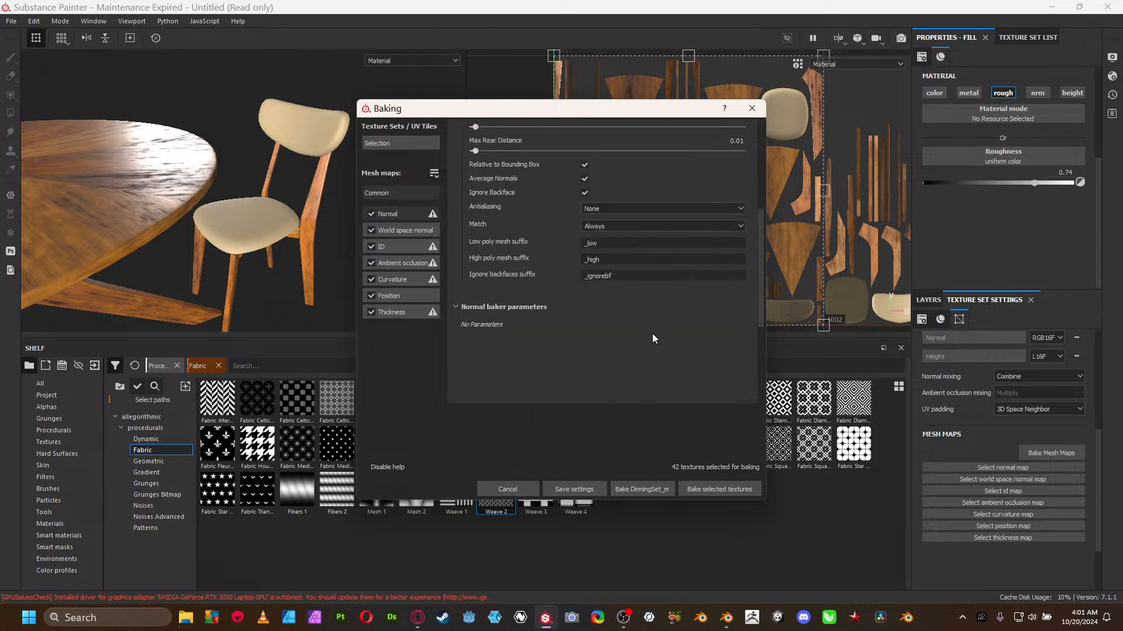
click(609, 227)
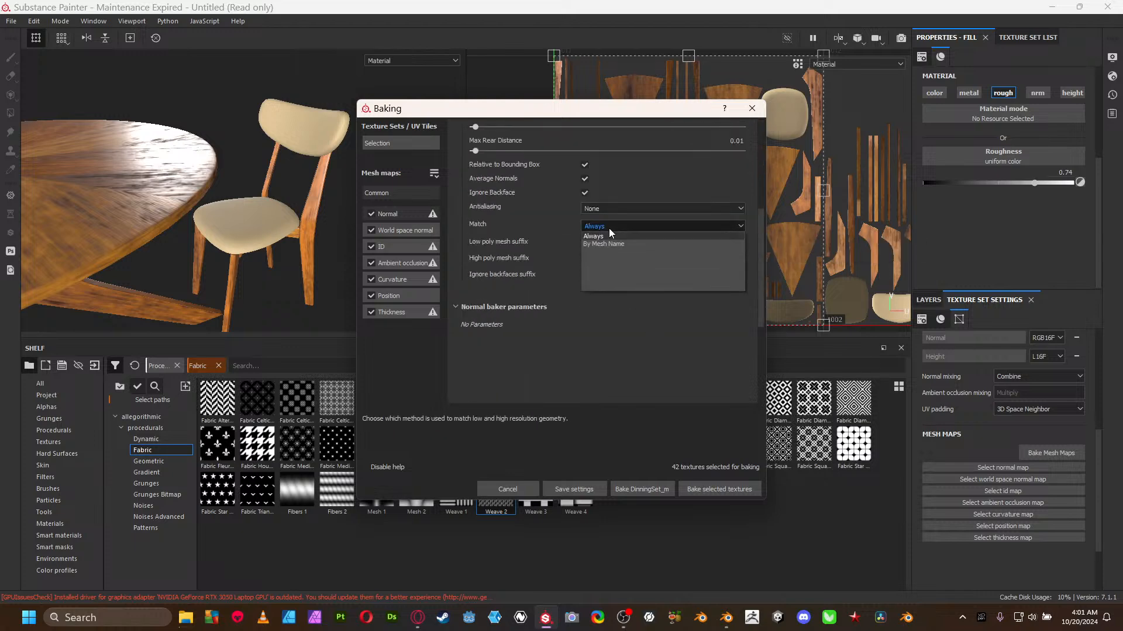
click(611, 243)
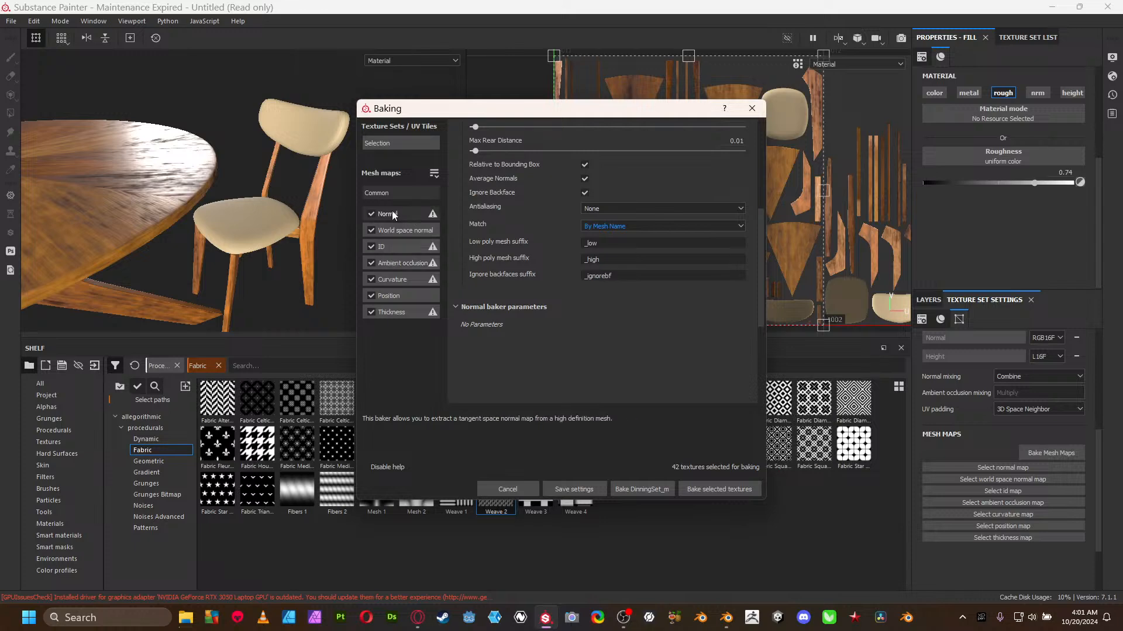
scroll(528, 231, up, 5)
scroll(508, 210, up, 1)
- Limit the bake to the DinningSet_m tiles, leaving only the ambient occlusion and curvature maps enabled
click(382, 144)
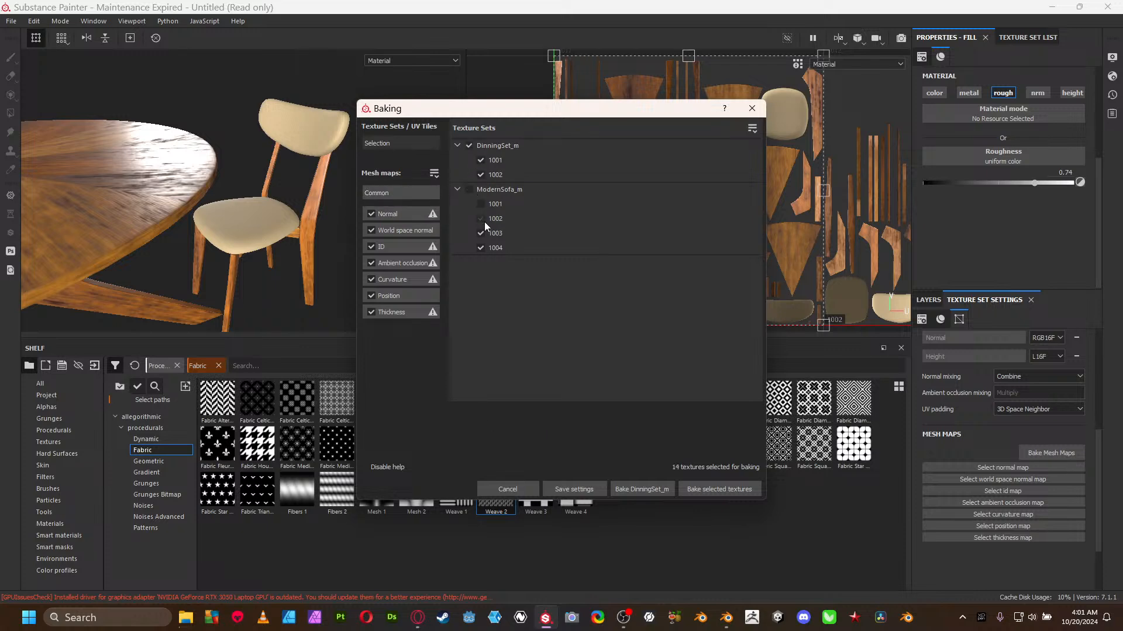
click(371, 230)
click(371, 214)
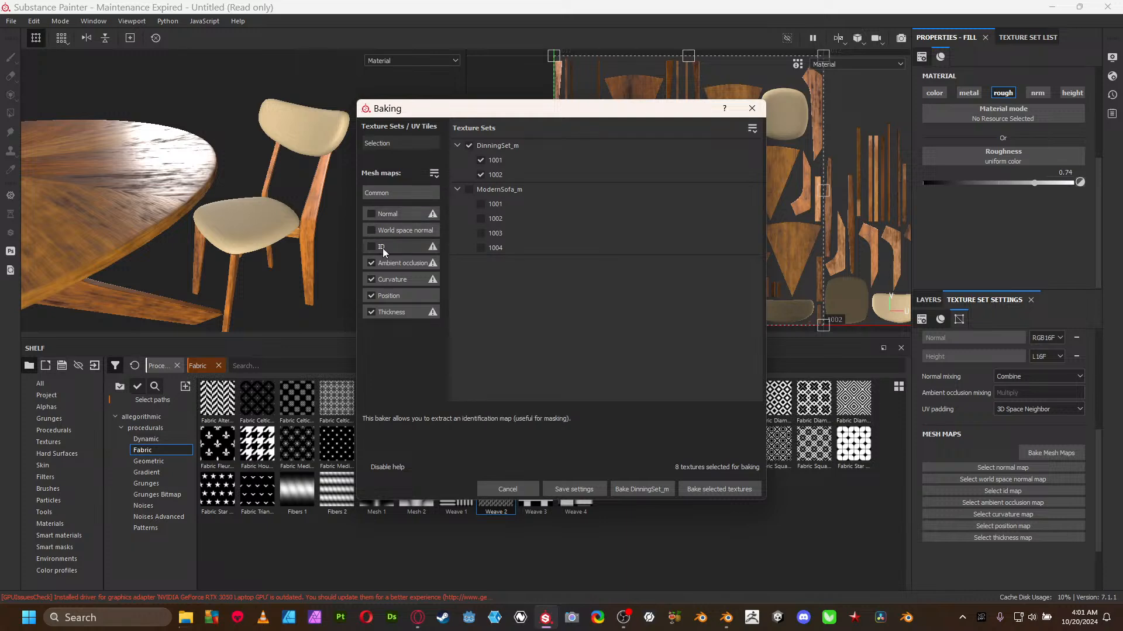
click(372, 312)
click(371, 297)
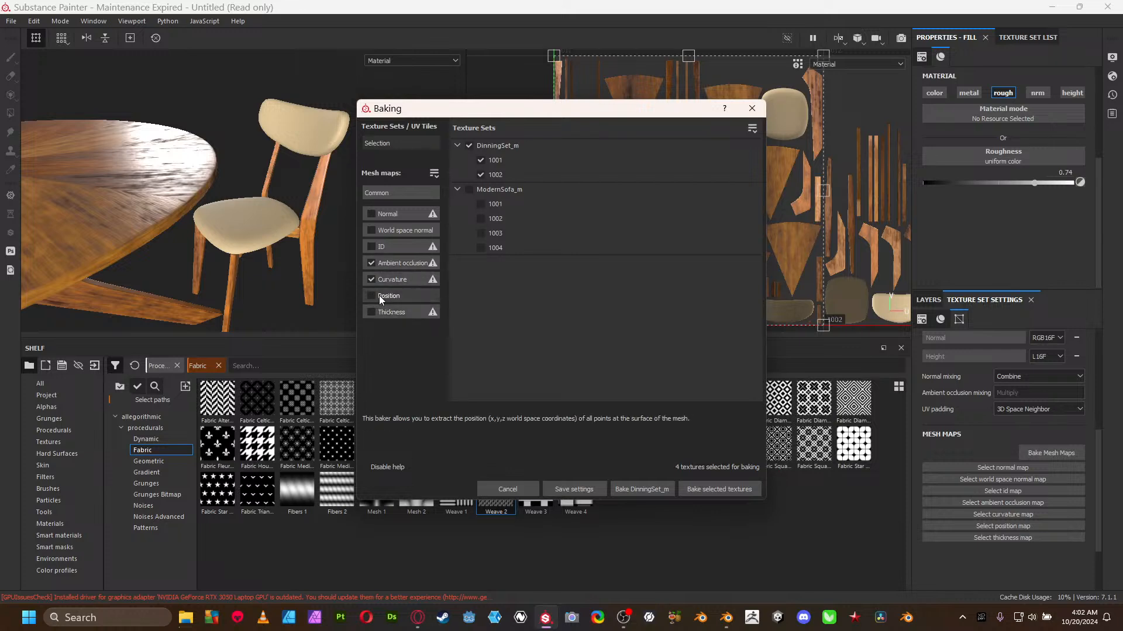
- Set the ambient occlusion baker's secondary rays to 256 and apply its settings to all texture sets
click(396, 266)
scroll(644, 276, up, 5)
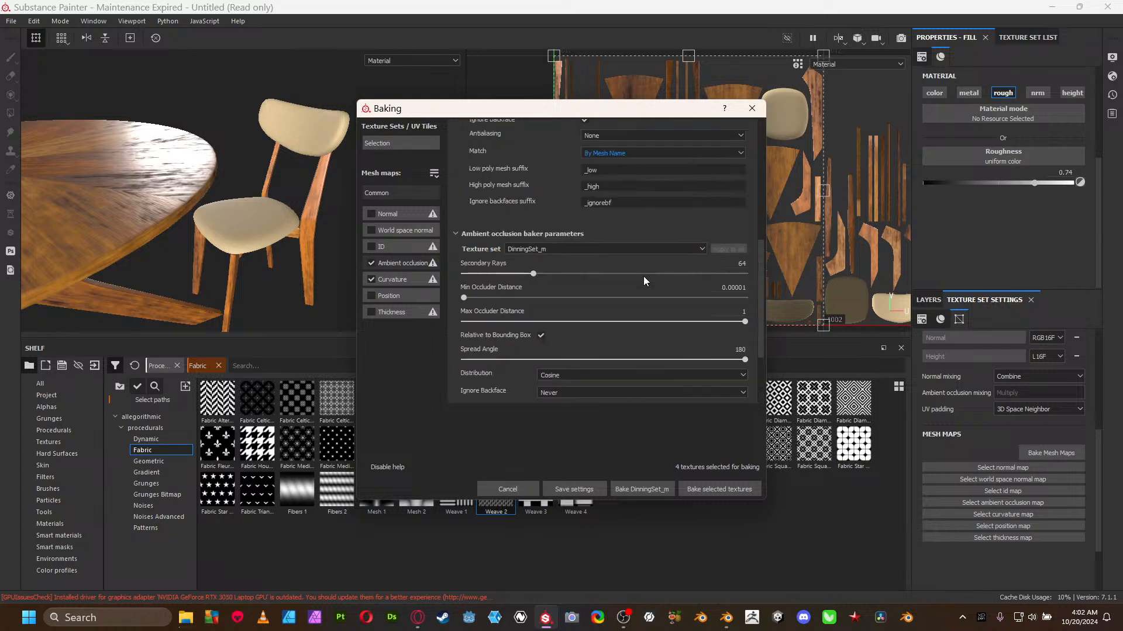
scroll(710, 264, down, 5)
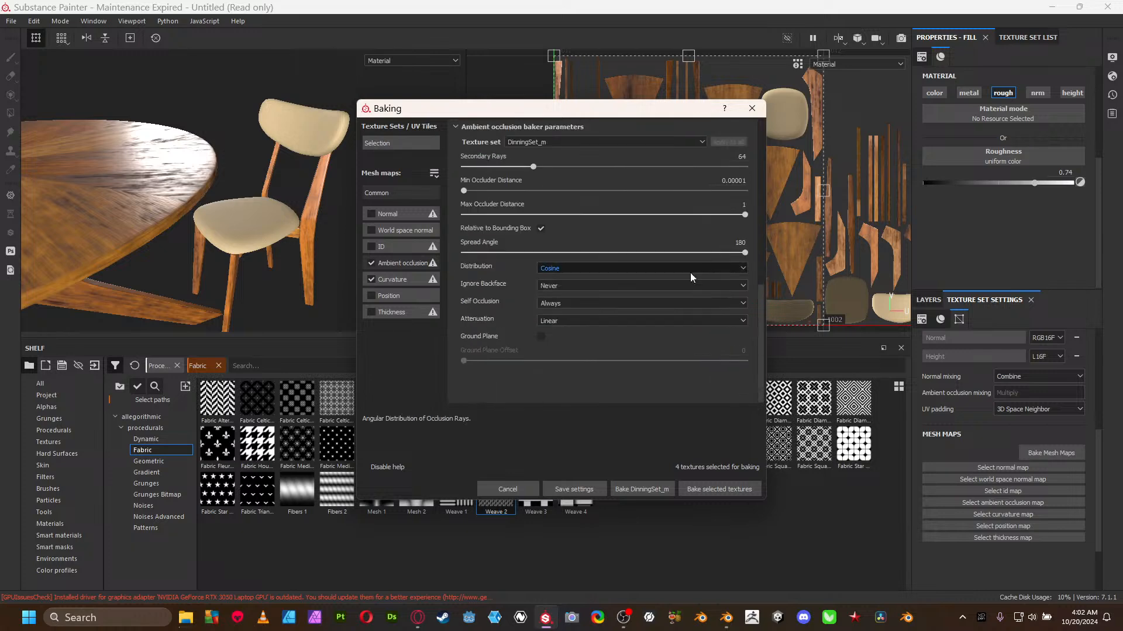
text(256)
key(Return)
click(728, 144)
- Set the curvature baker's secondary rays to 64 and its self intersection to Only Same Mesh Name
click(407, 281)
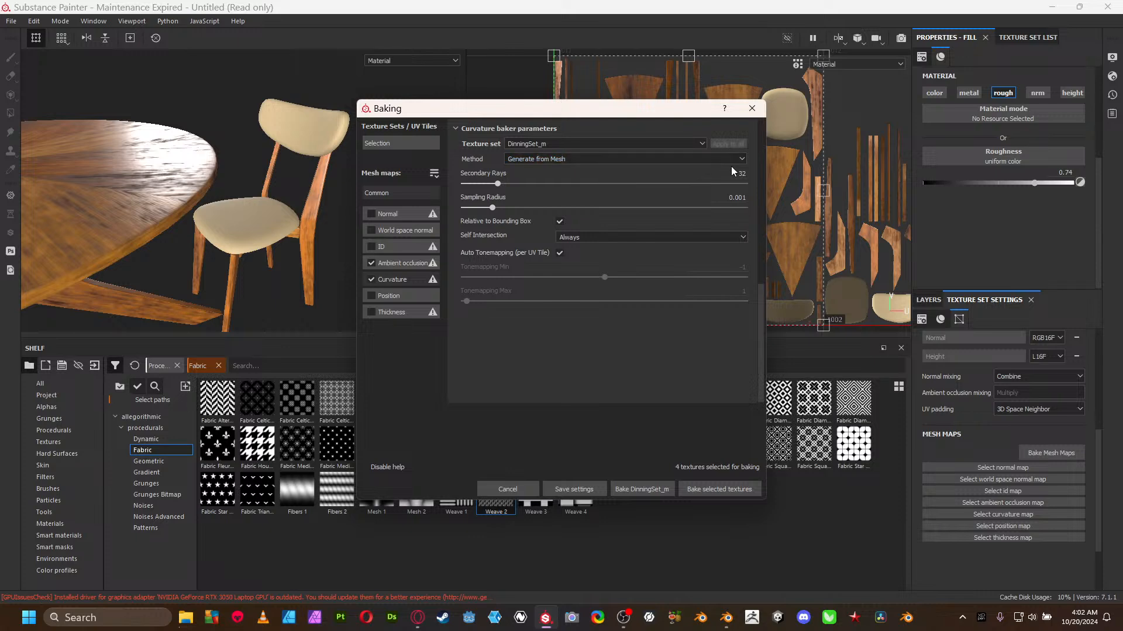
click(742, 179)
text(64)
key(Return)
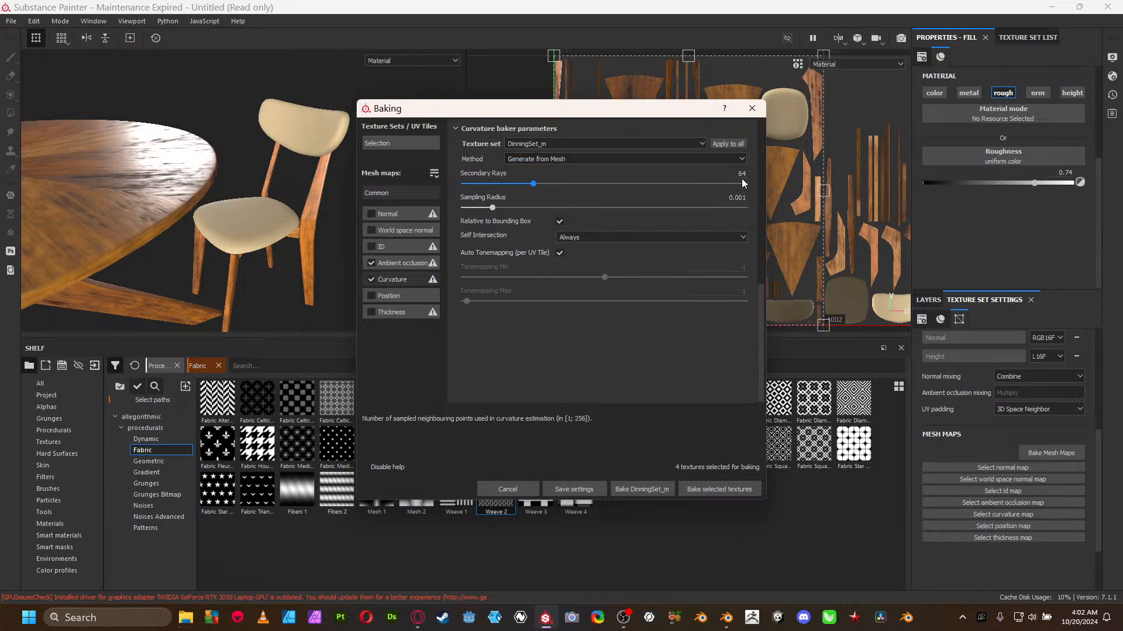
click(727, 144)
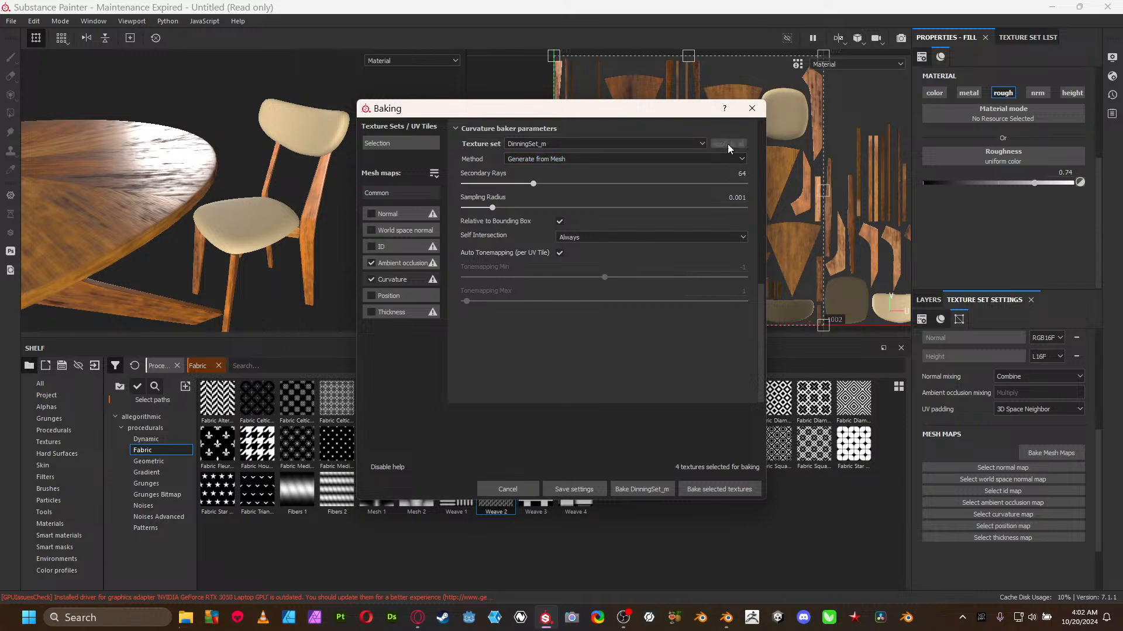
click(641, 237)
click(621, 257)
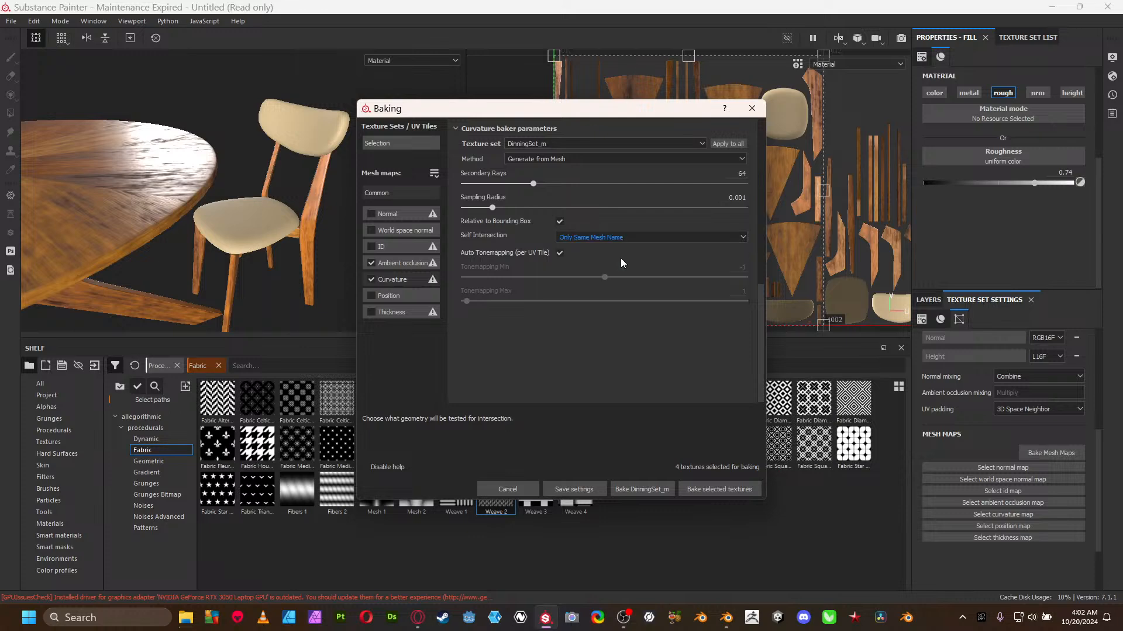
- Set the ambient occlusion baker's self occlusion to Only Same Mesh Name
click(420, 267)
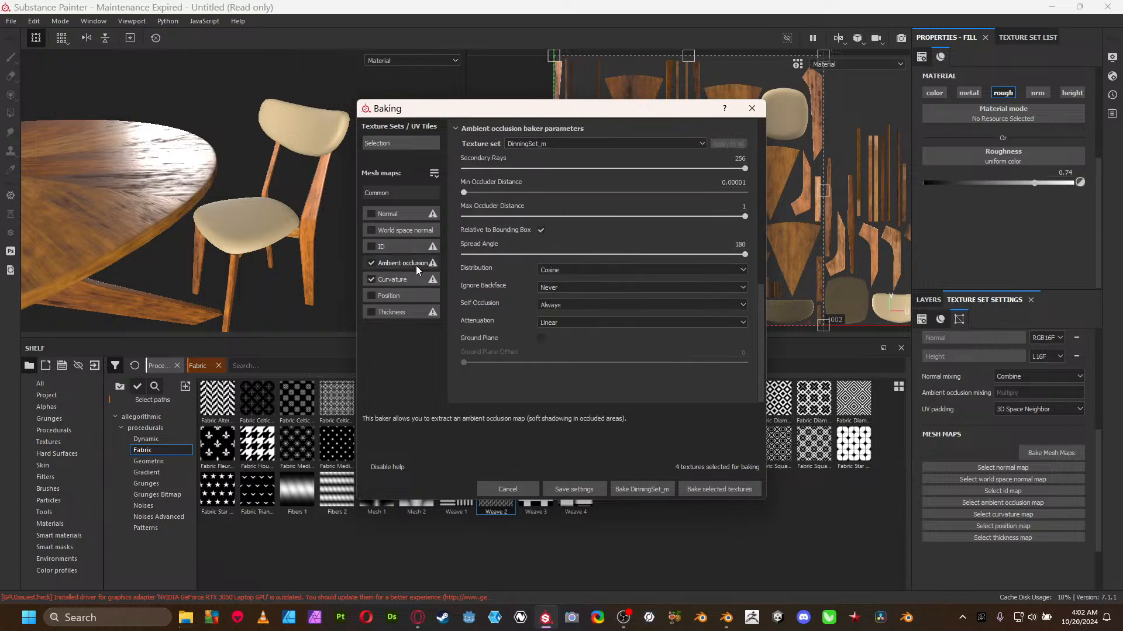
click(572, 304)
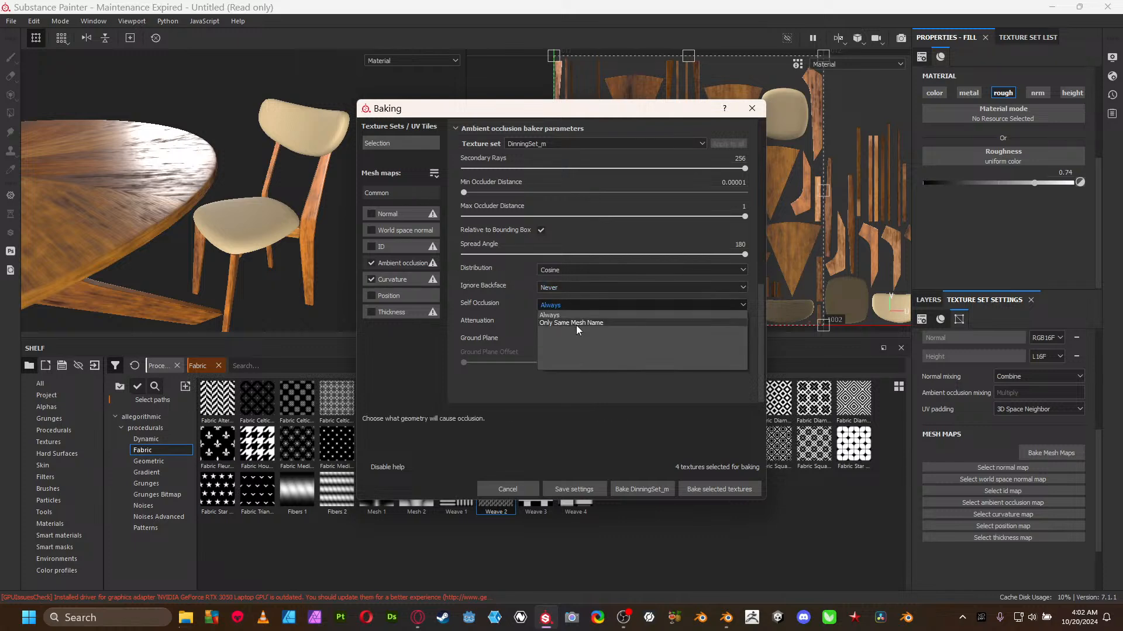
click(576, 324)
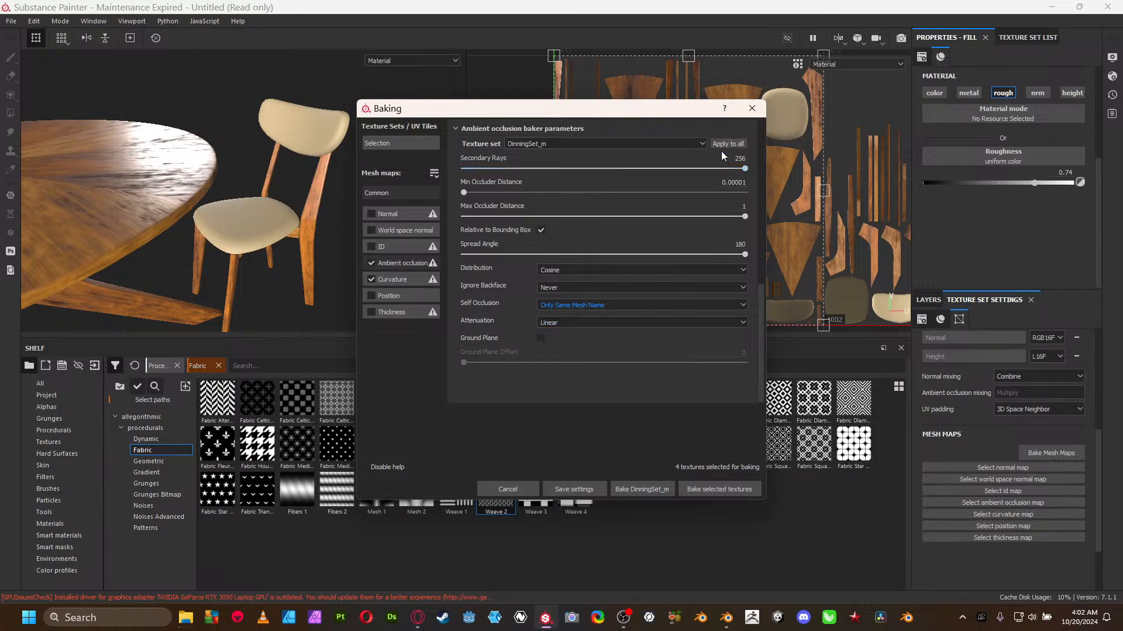
- Apply the curvature baker settings to all texture sets and bake the selected DinningSet_m maps
click(392, 279)
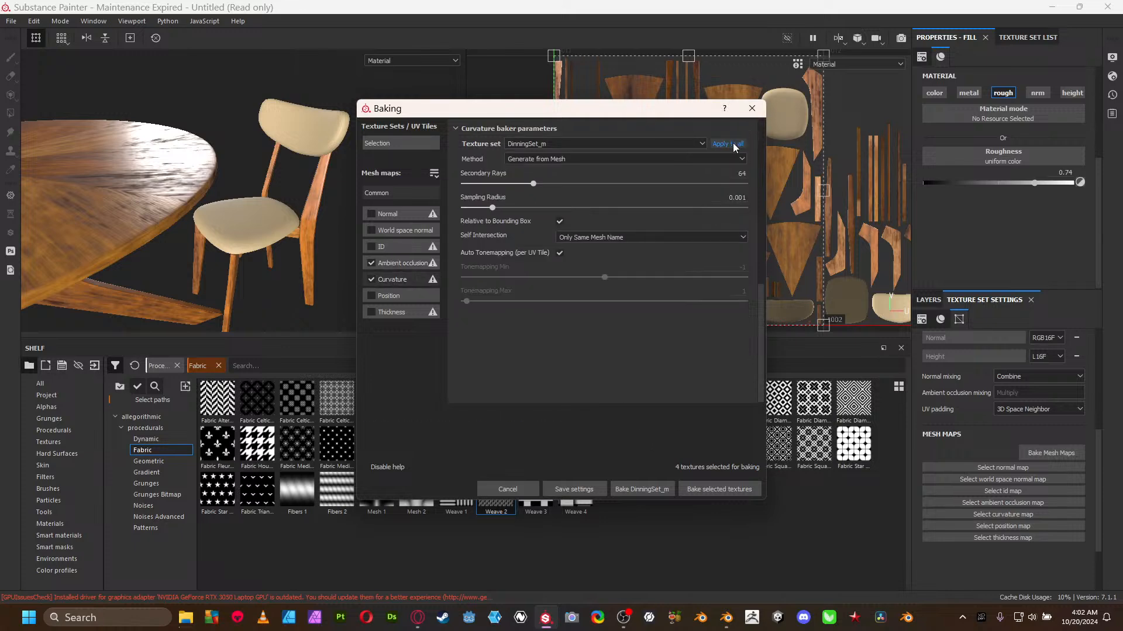
click(698, 490)
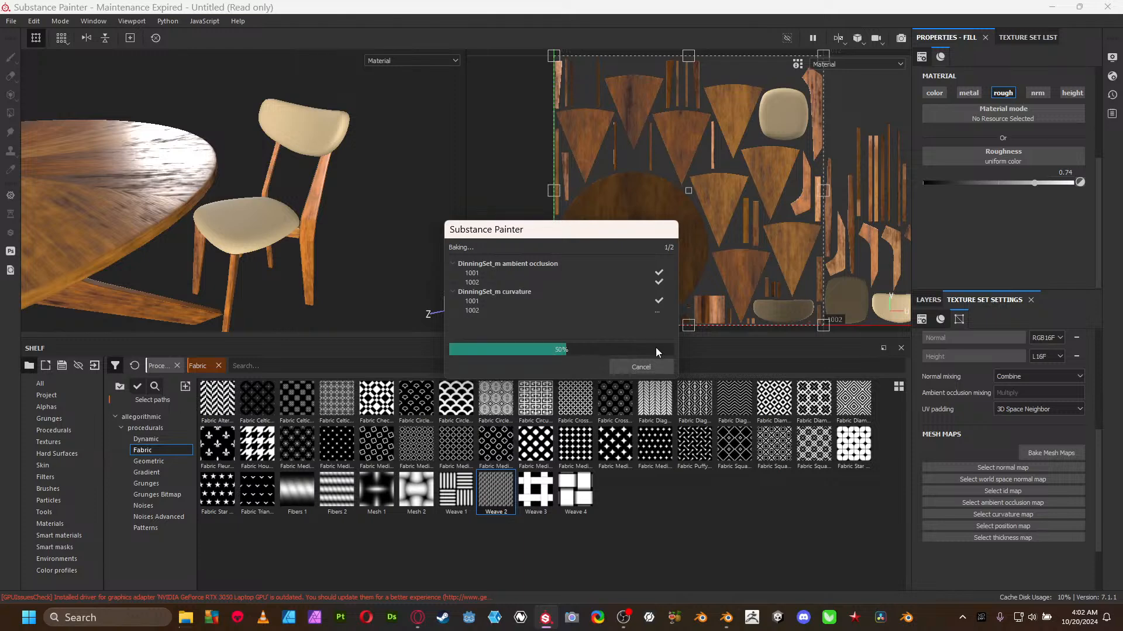
click(666, 366)
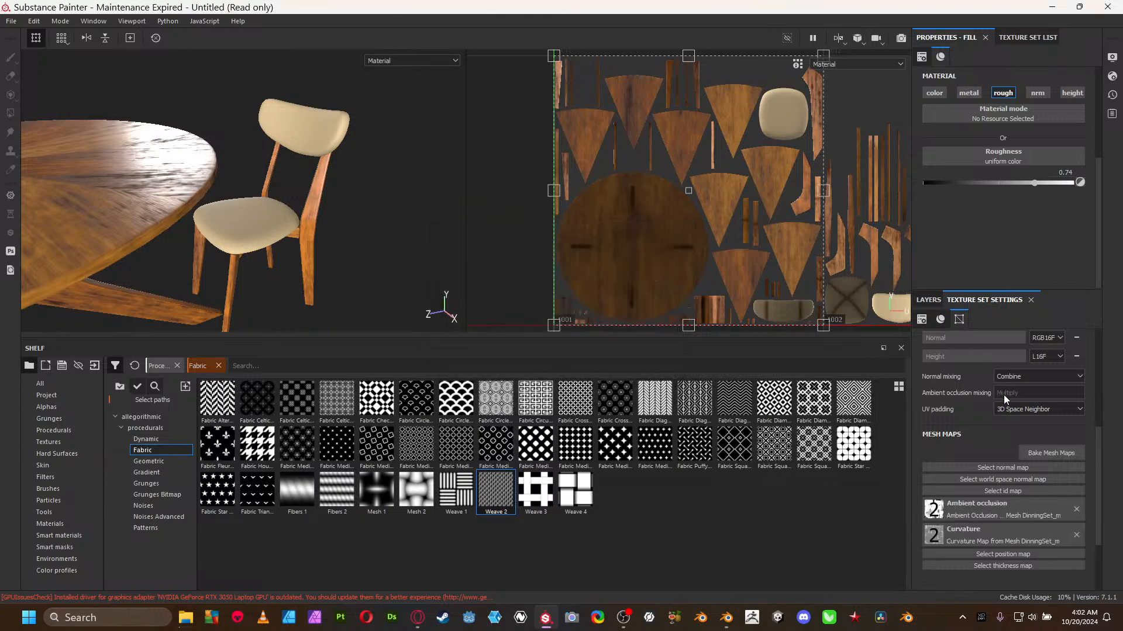
- Rebake the ambient occlusion and curvature maps with the output size set to 2048
click(1050, 453)
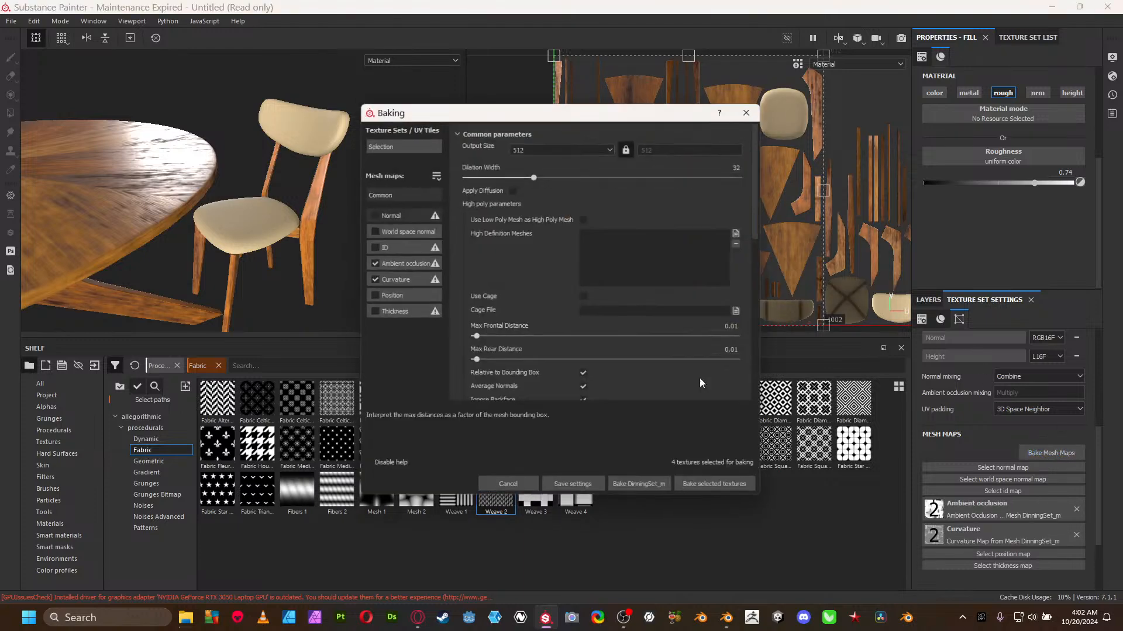
click(566, 149)
click(548, 202)
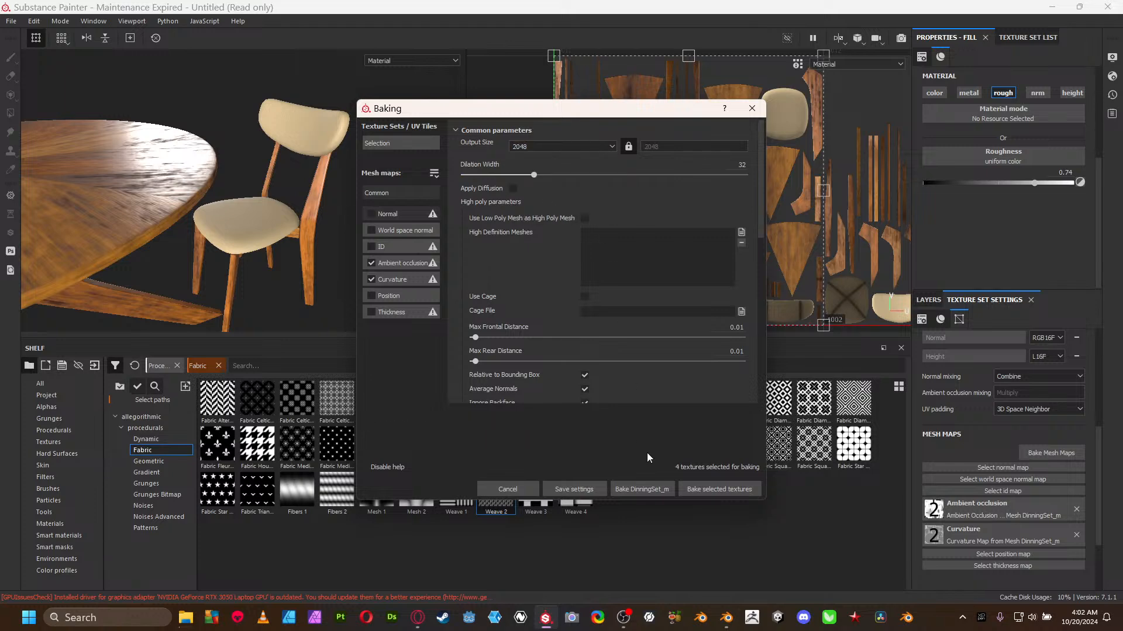
click(702, 490)
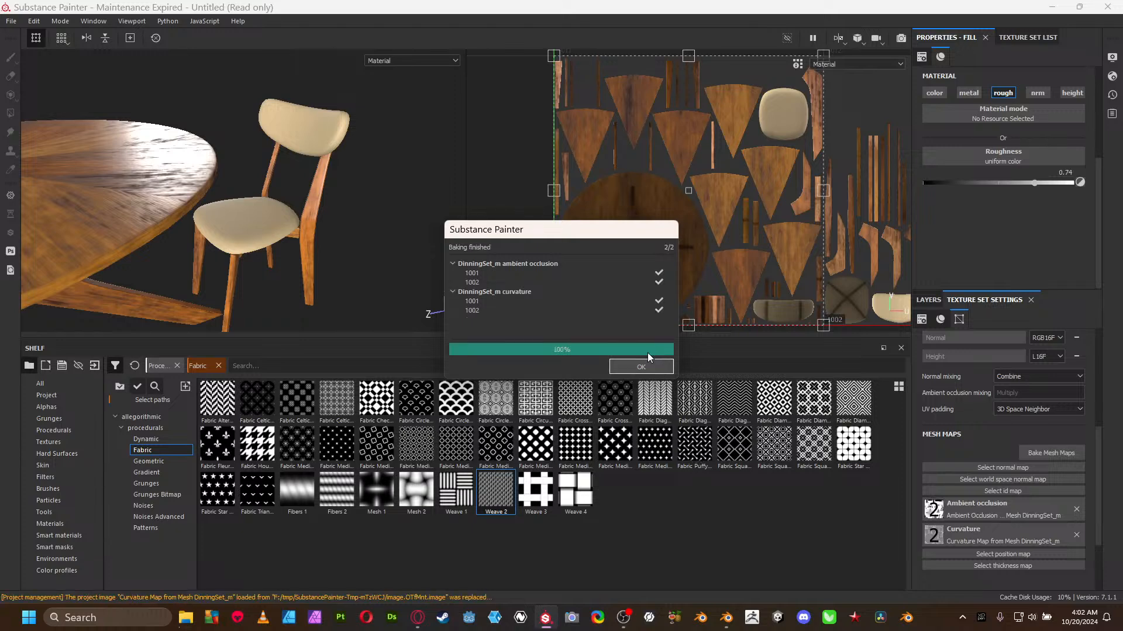
- Close the finished bake report and examine the baked shading on the chair's backrest, the table legs and the whole dining set
click(645, 364)
alt+drag(277, 205, 98, 205)
alt+right_drag(169, 212, 253, 283)
alt+middle_drag(253, 284, 316, 197)
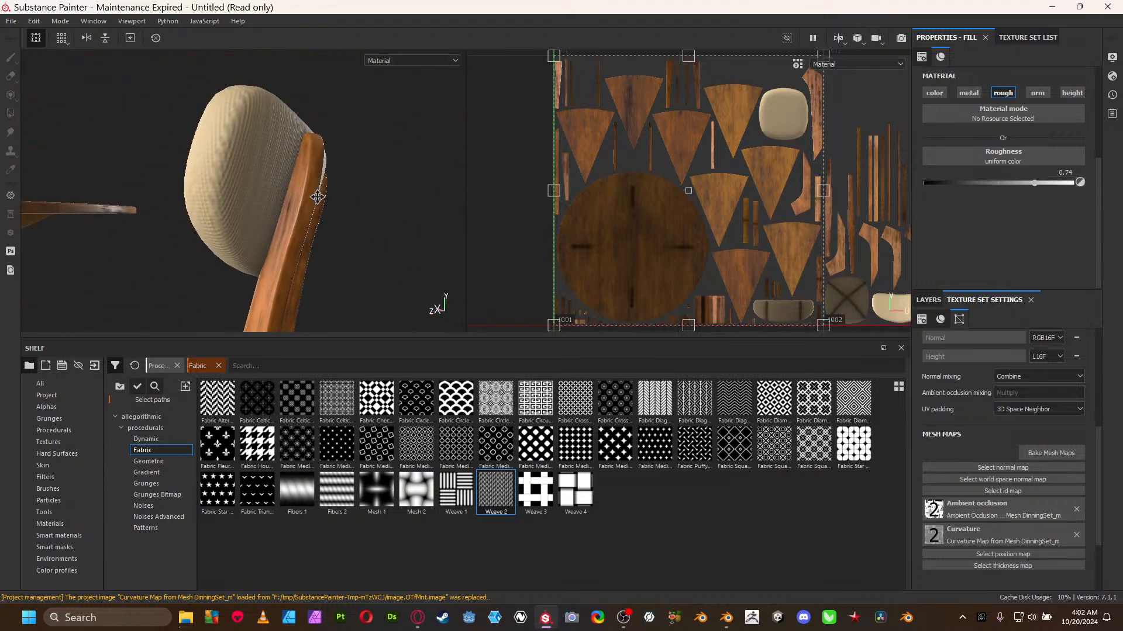
alt+drag(299, 202, 309, 143)
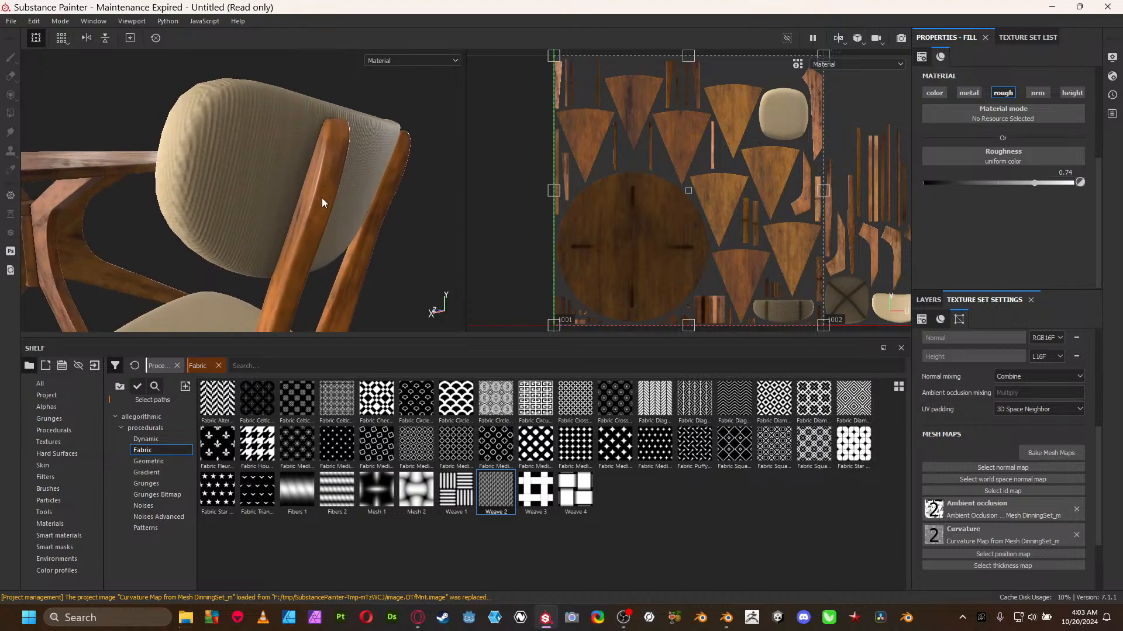
alt+drag(307, 202, 330, 208)
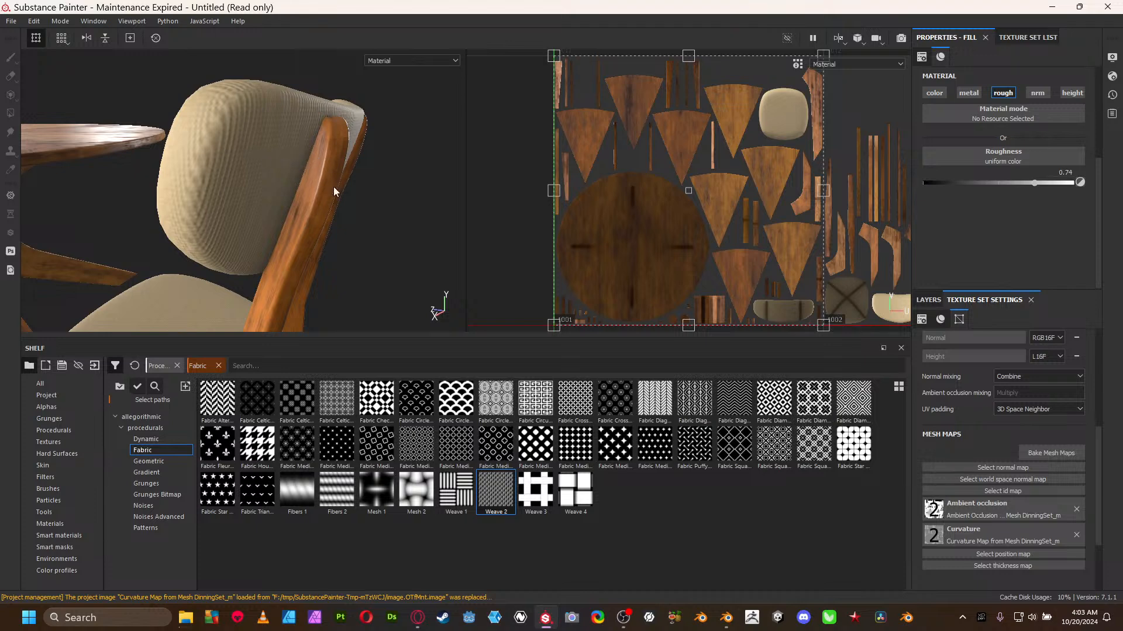
alt+drag(317, 154, 311, 194)
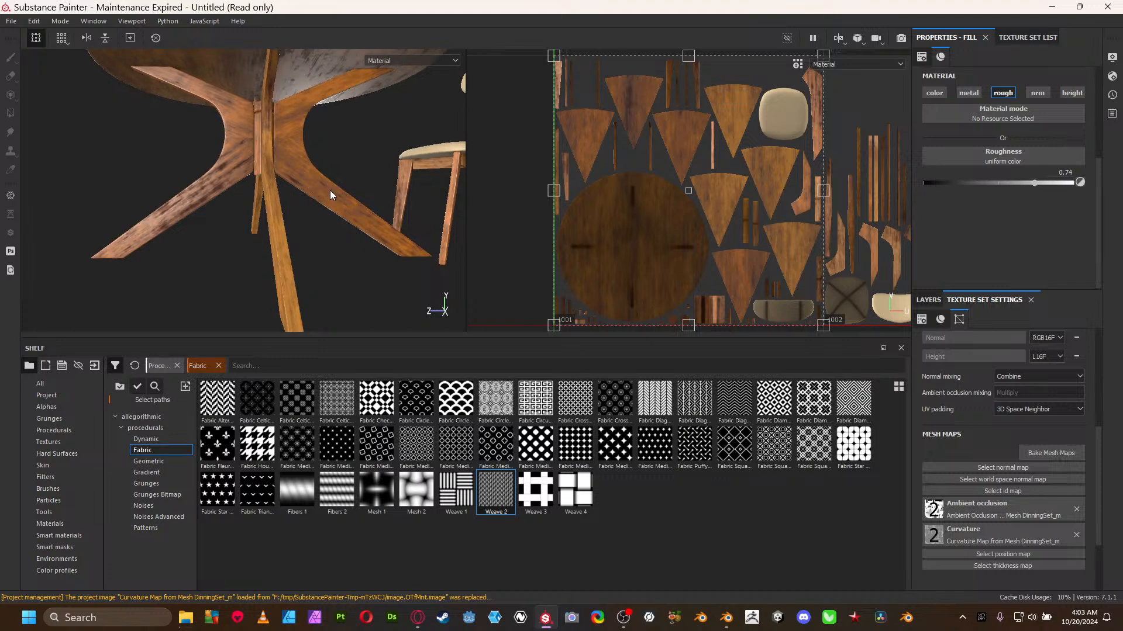
key(f)
alt+drag(294, 177, 315, 188)
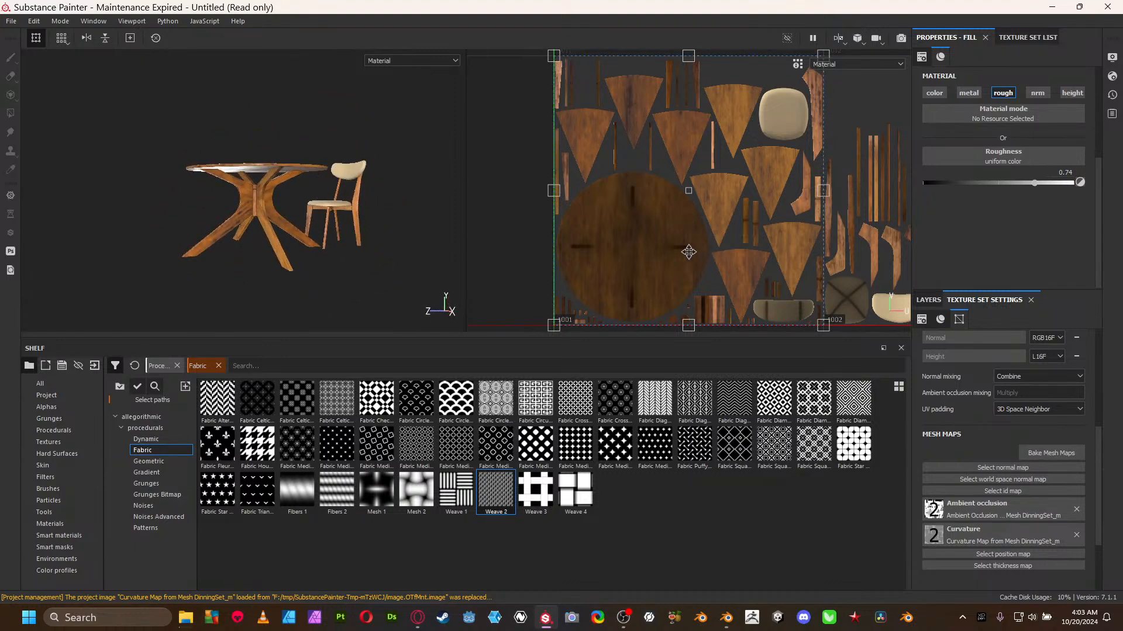
alt+drag(276, 140, 293, 168)
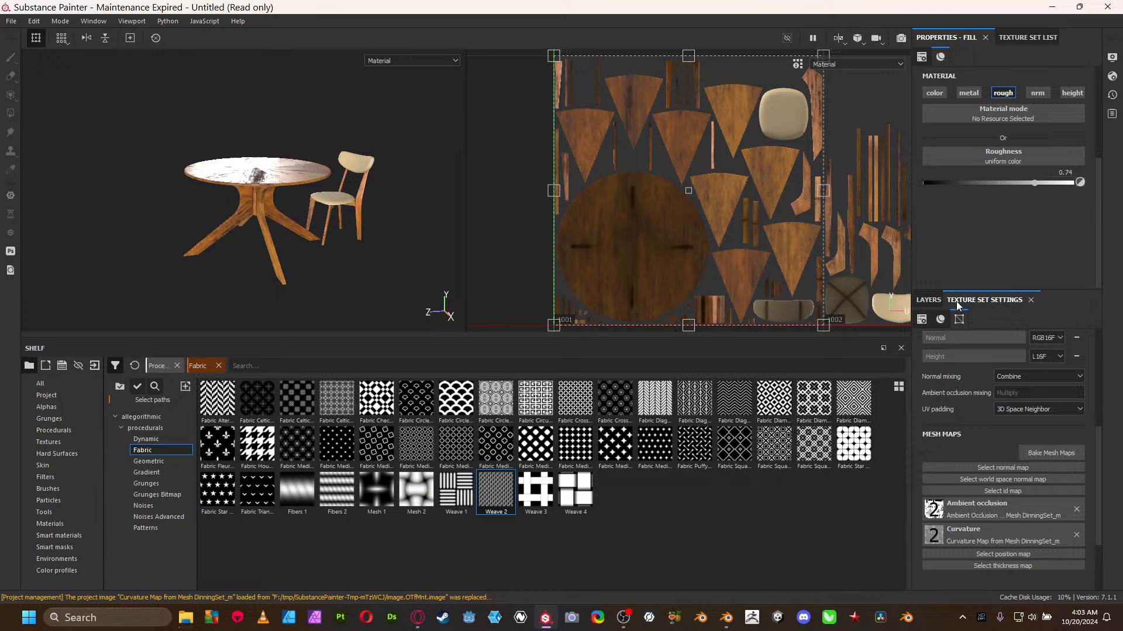
- Save the project as propstuto in the Blenderlives folder on drive F
click(930, 301)
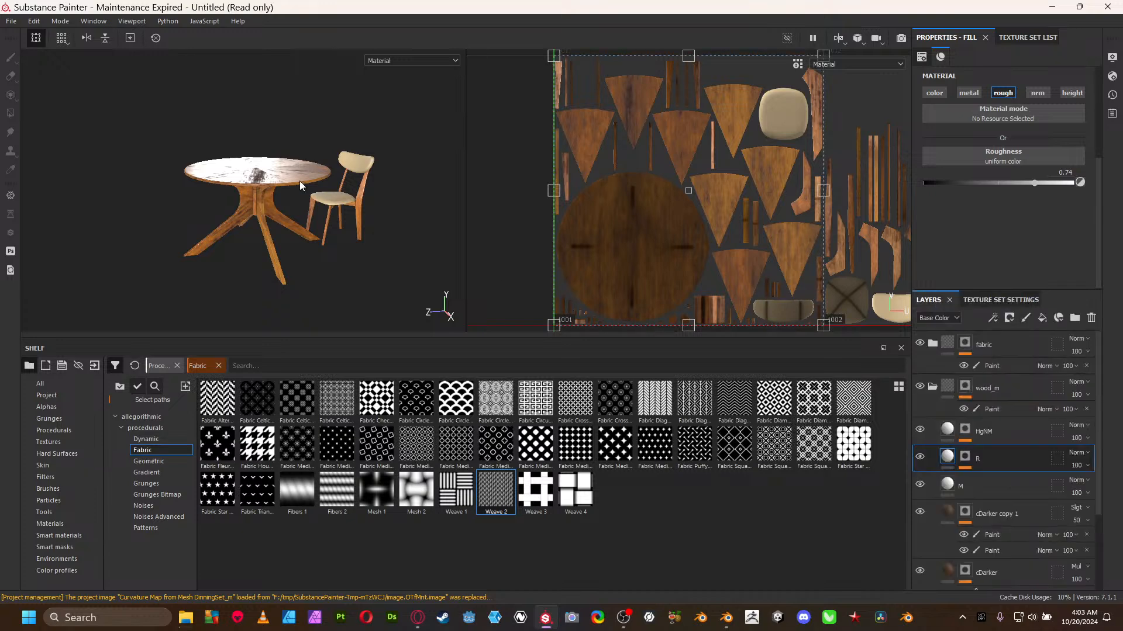
key(ctrl+s)
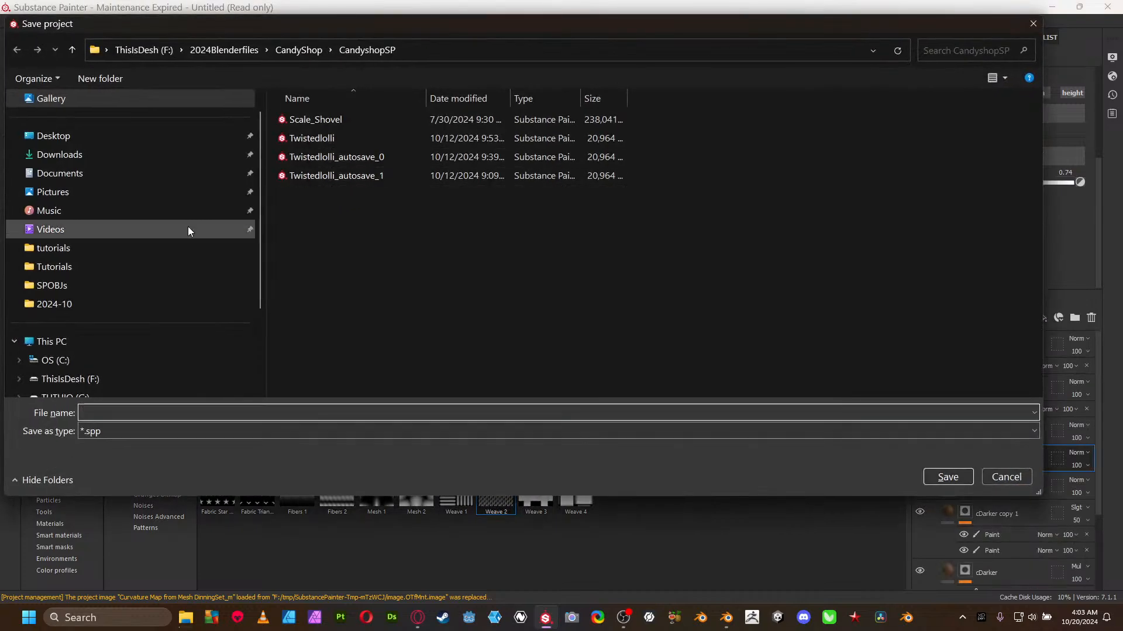
scroll(143, 286, down, 2)
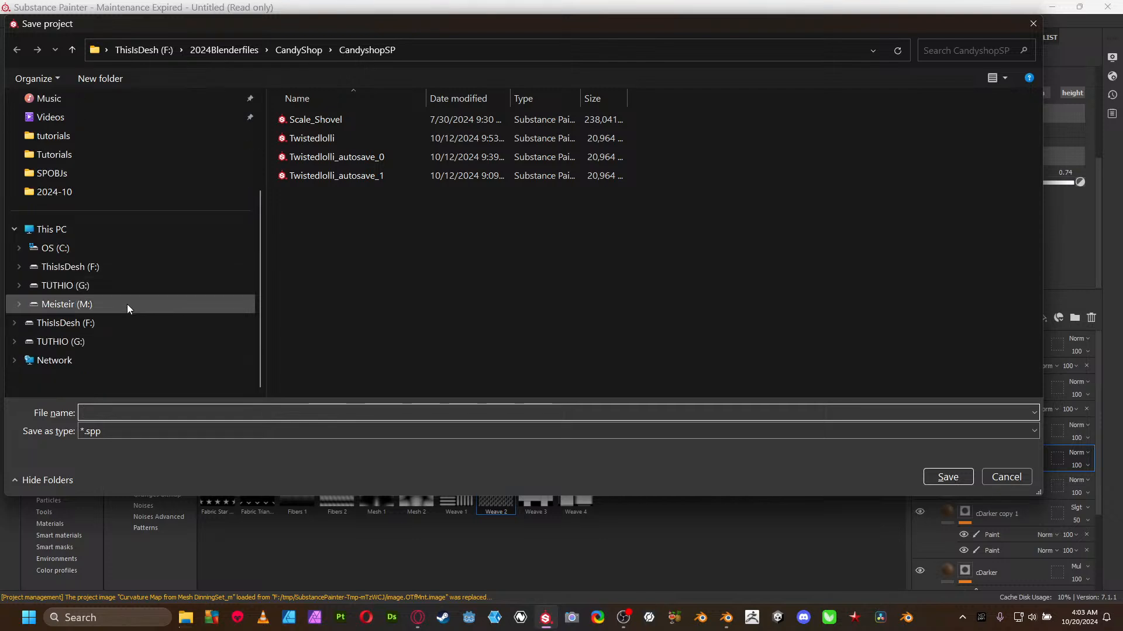
click(134, 267)
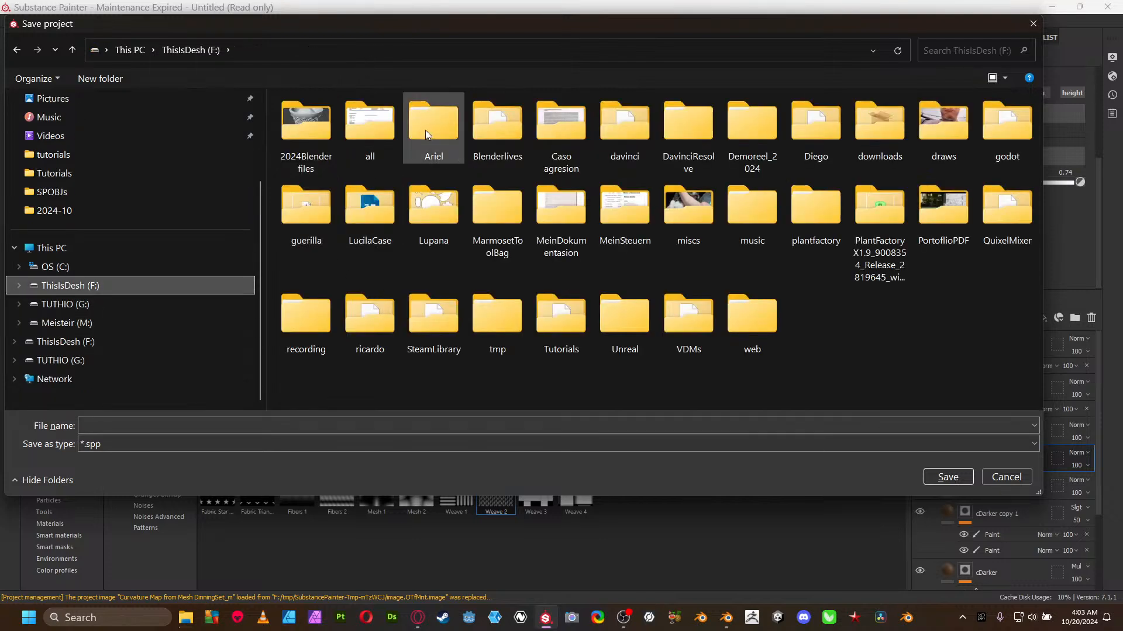
double_click(497, 126)
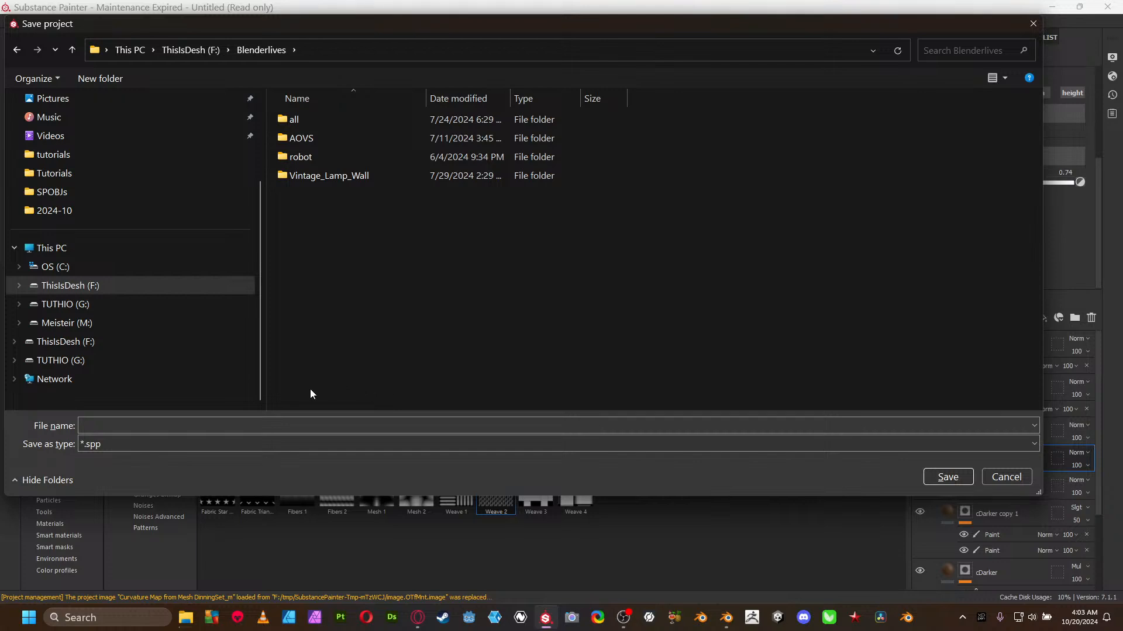
click(182, 421)
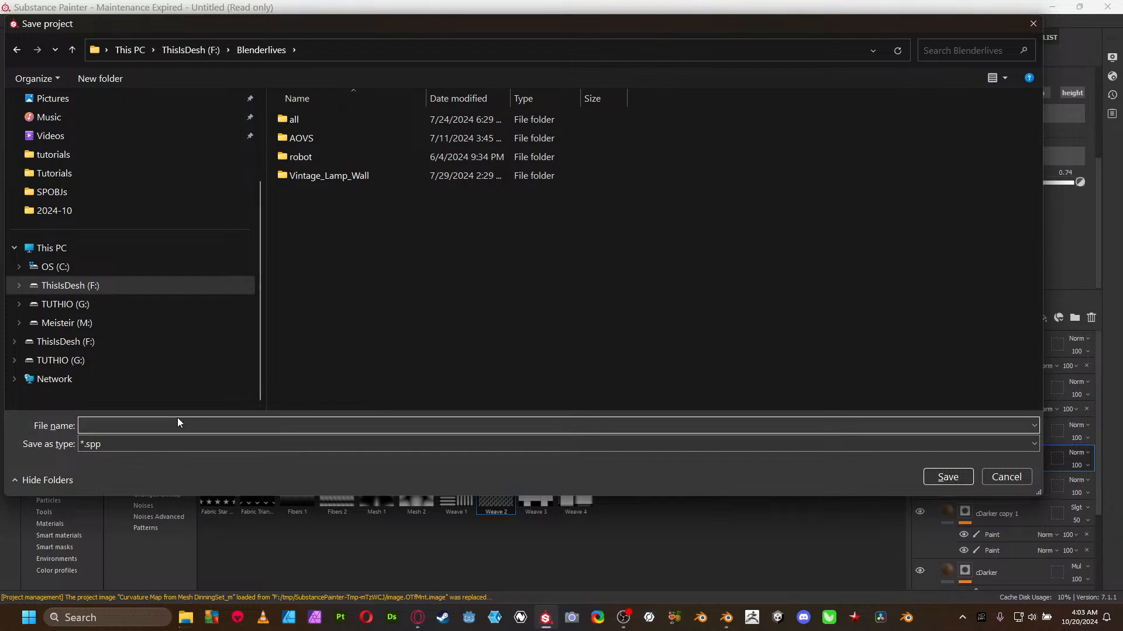
text(propst)
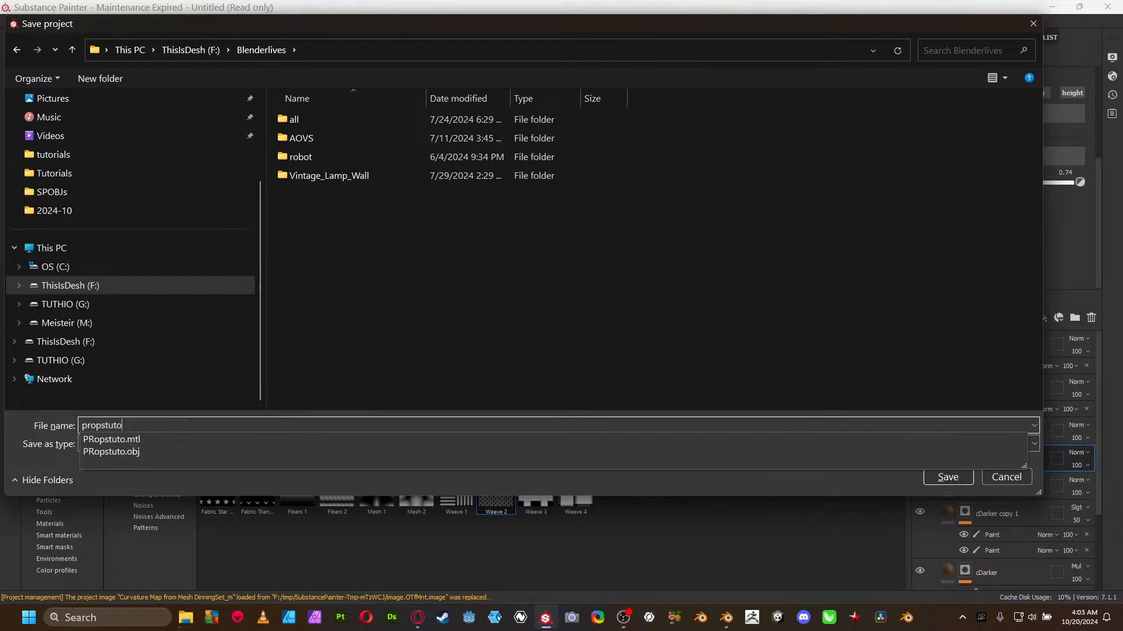
text(uto)
key(Return)
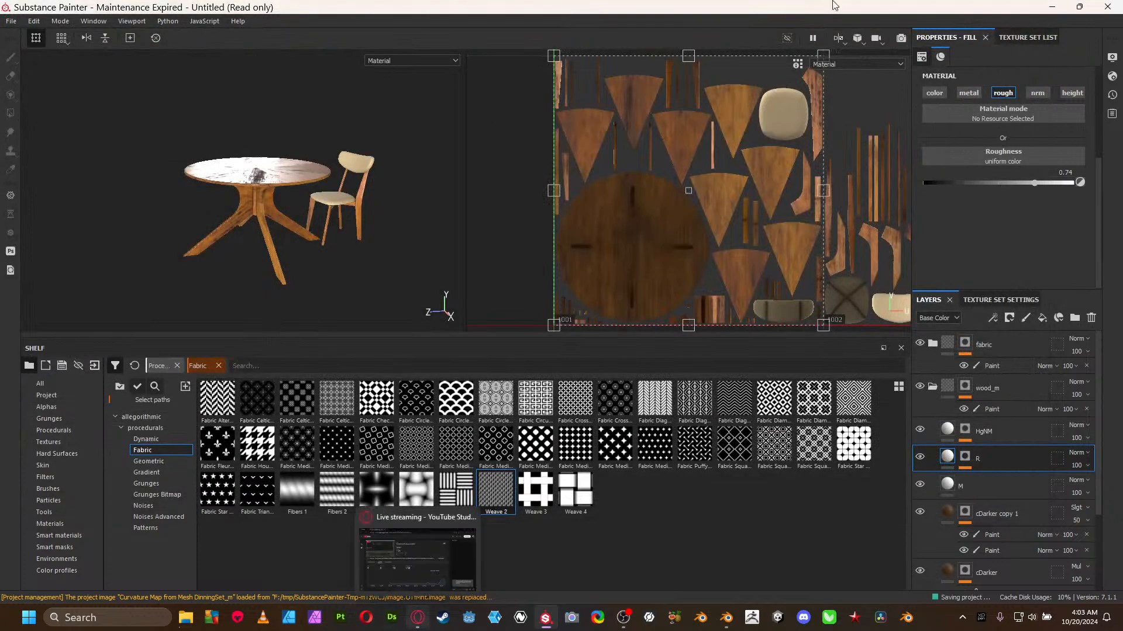
- Show the ModernSofa_m texture set and examine the sofa and its fill layer's properties
click(1020, 37)
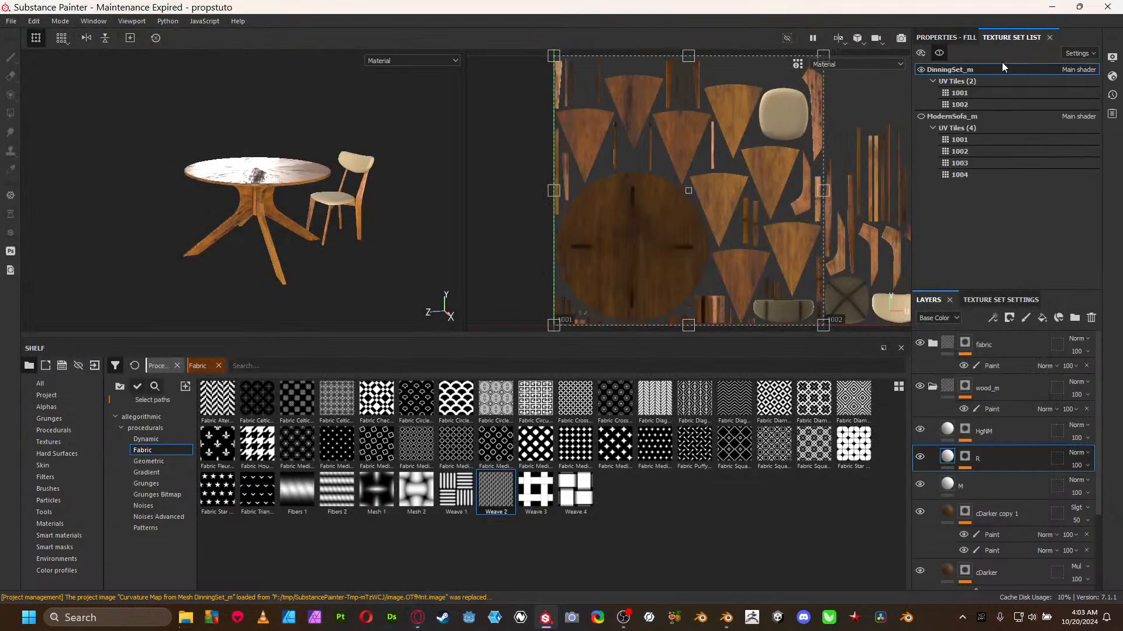
click(939, 114)
alt+drag(184, 210, 378, 202)
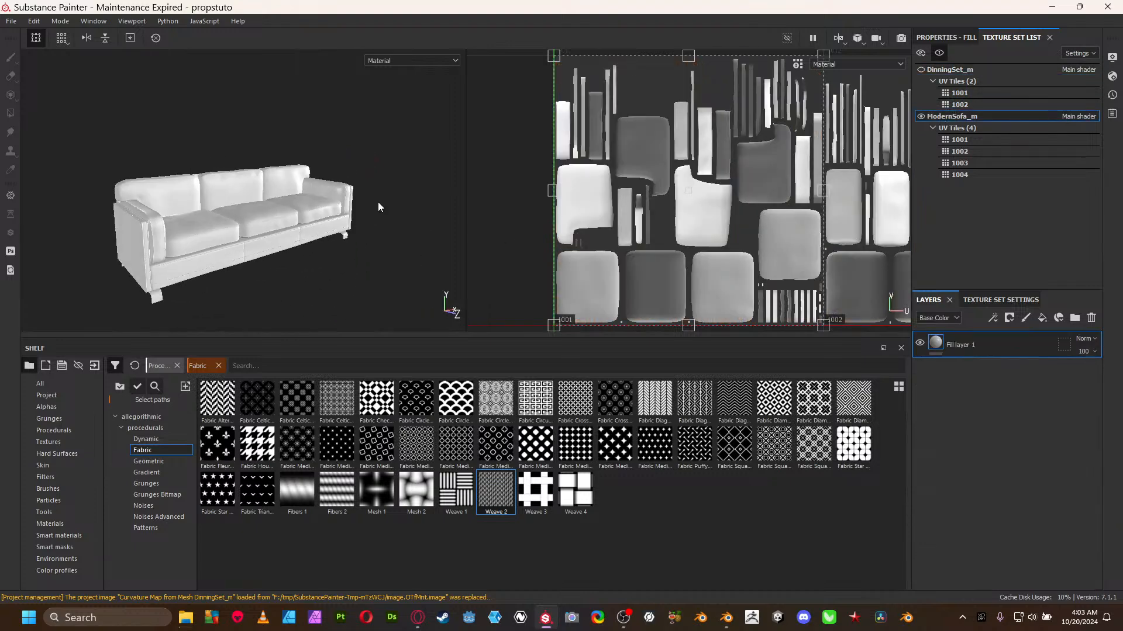
click(934, 39)
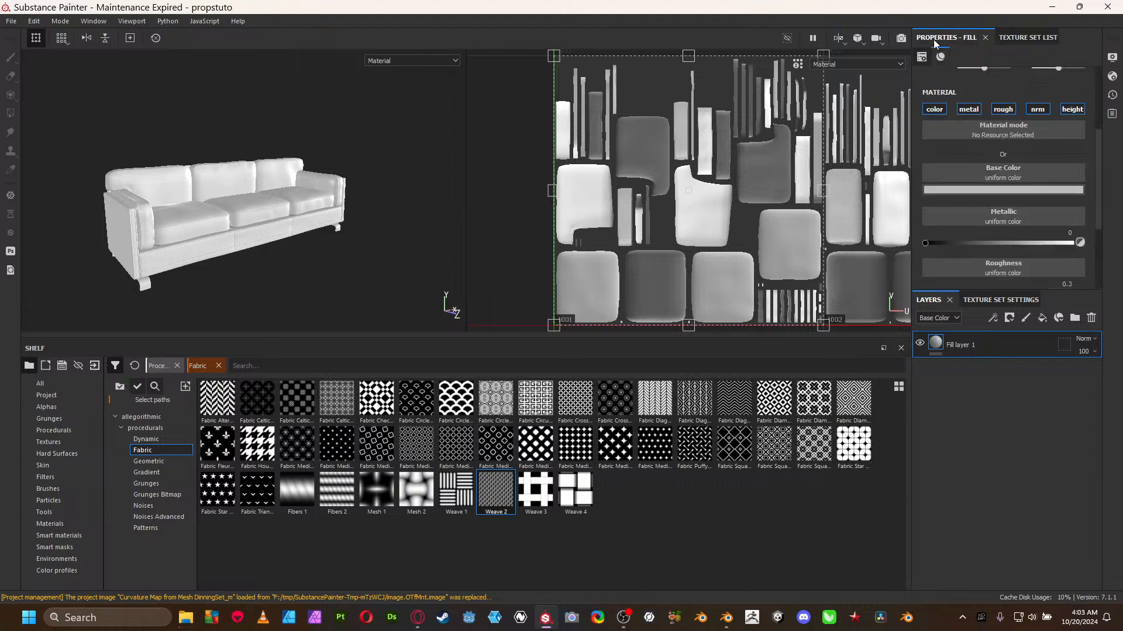
click(1035, 37)
- Copy the fabric folder from DinningSet_m into ModernSofa_m, replacing the sofa's only fill layer
click(962, 84)
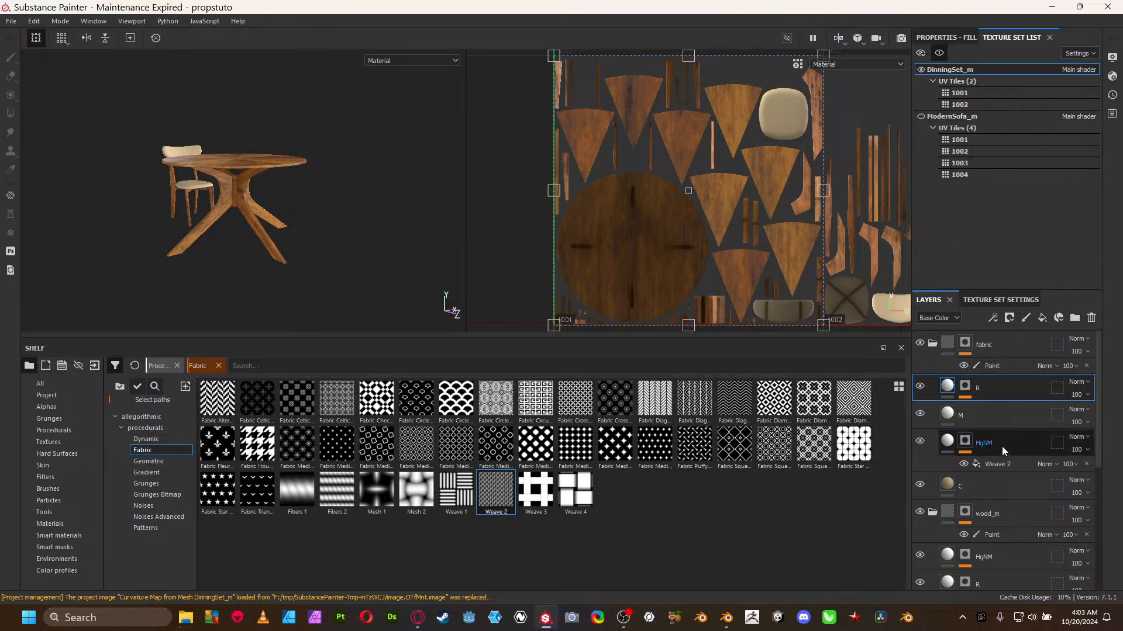
click(980, 349)
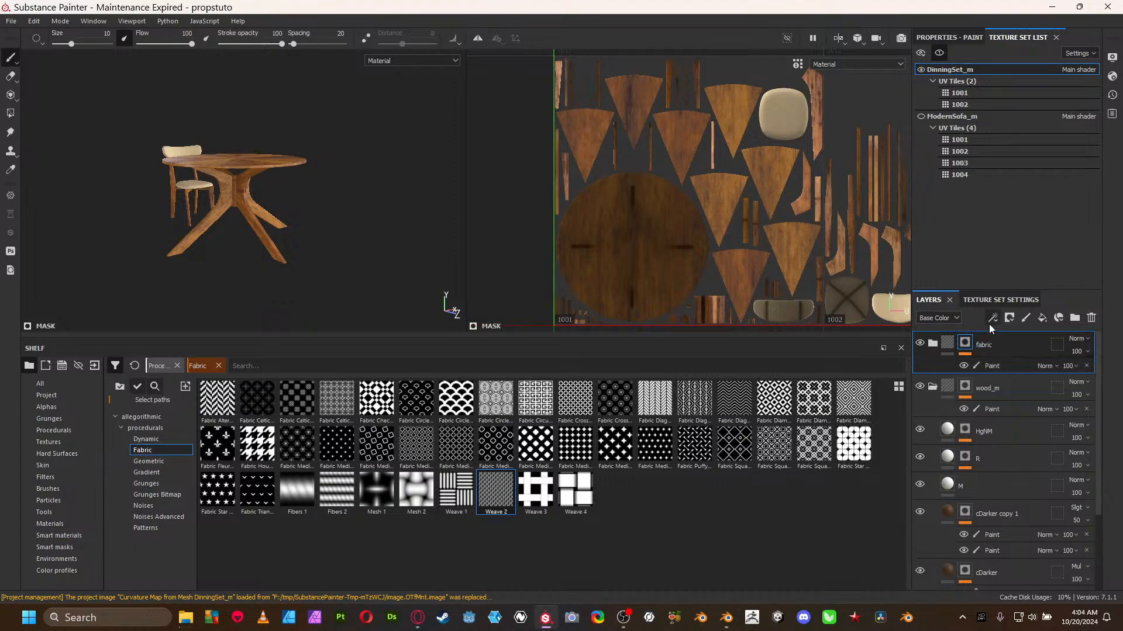
click(967, 117)
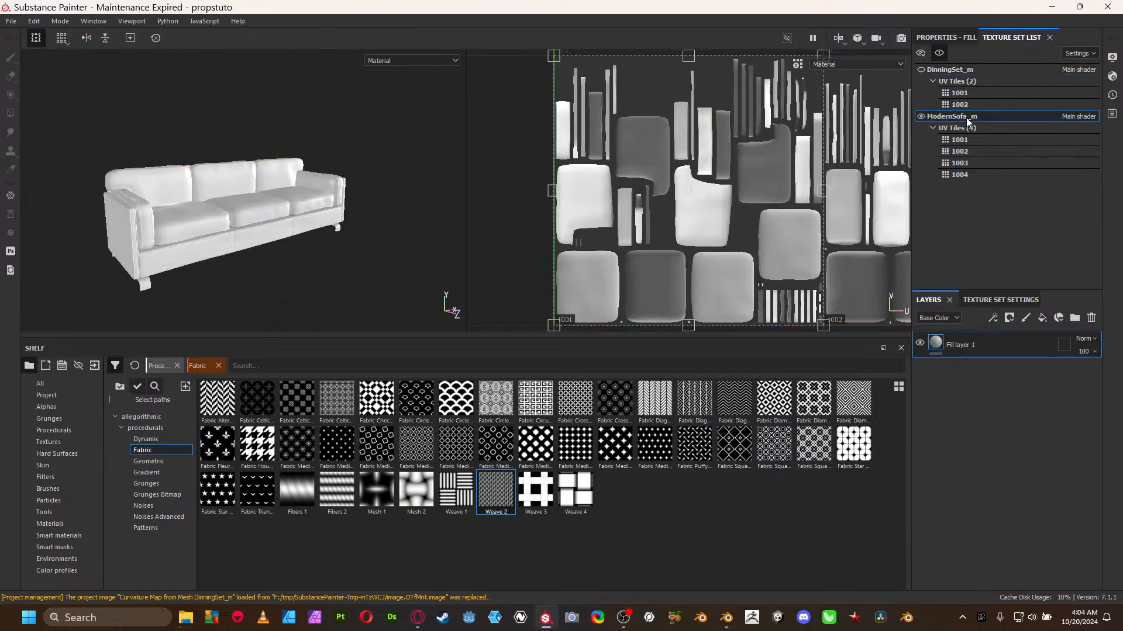
key(Delete)
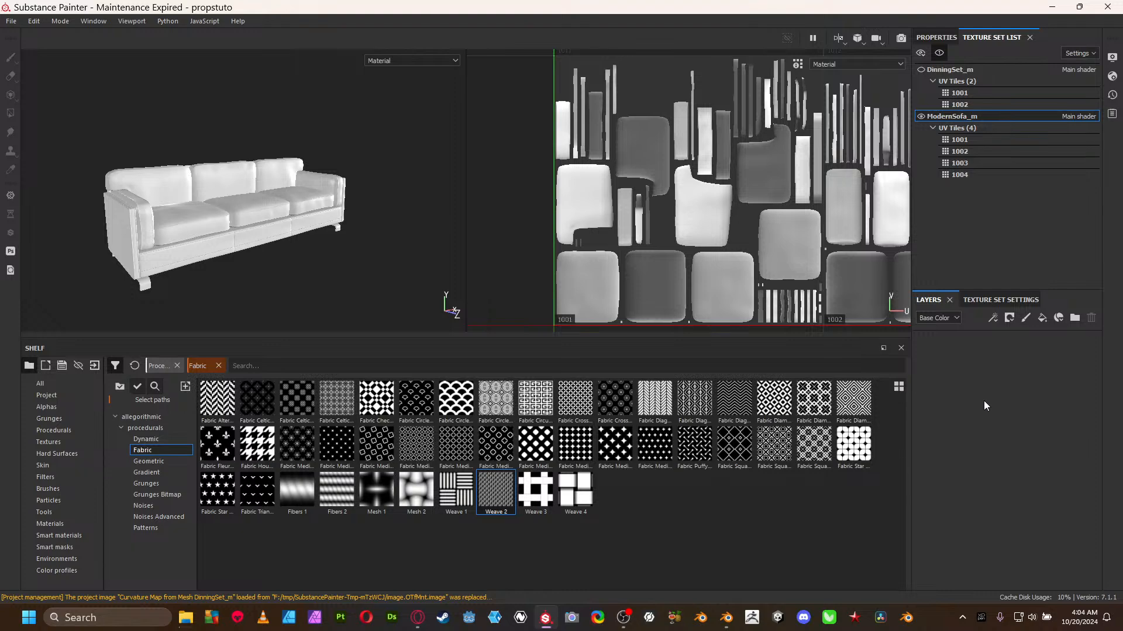
key(ctrl+v)
- Display the sofa's fabric folder mask and fill the seat and back cushions into it with mesh-mode Polygon Fill
key(Tab)
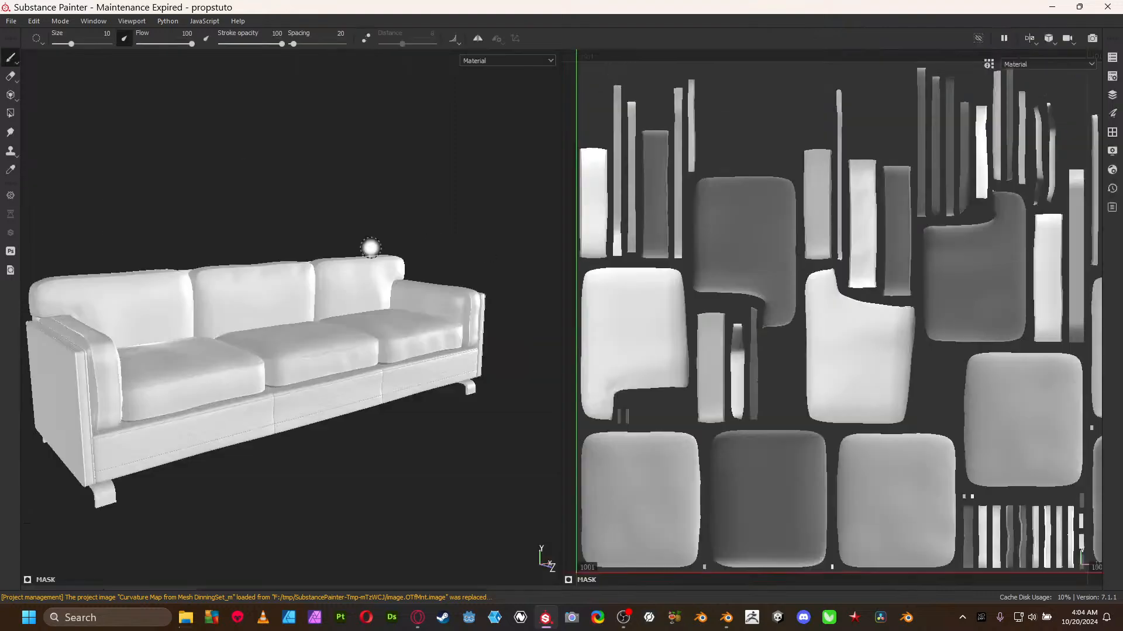
alt+right_drag(168, 286, 522, 471)
alt+drag(473, 439, 480, 469)
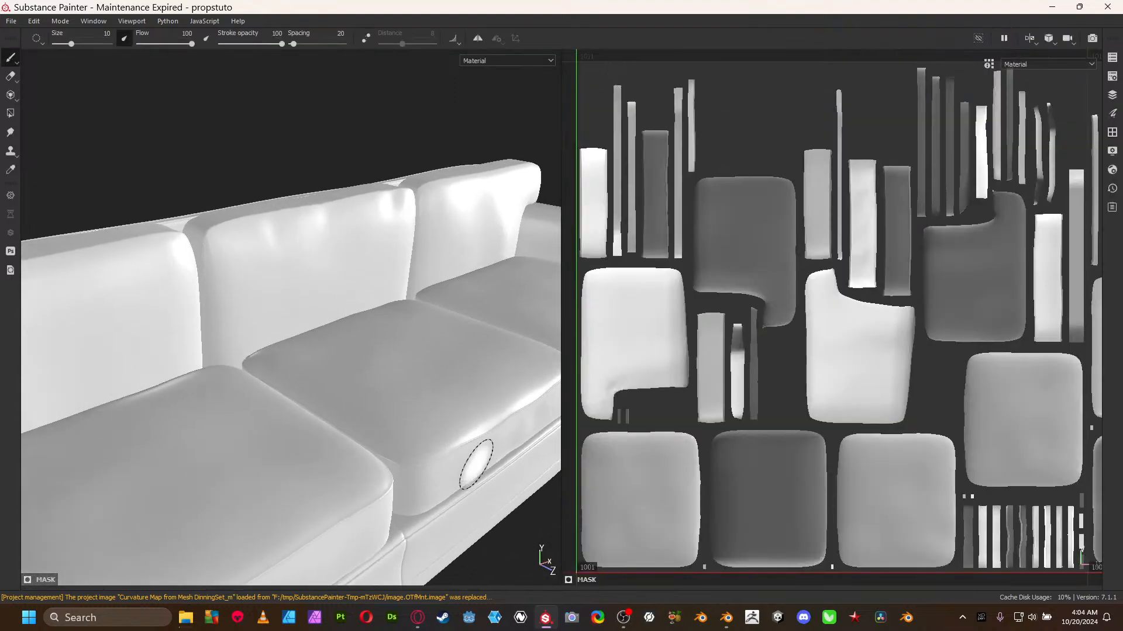
alt+right_drag(479, 468, 364, 383)
key(Tab)
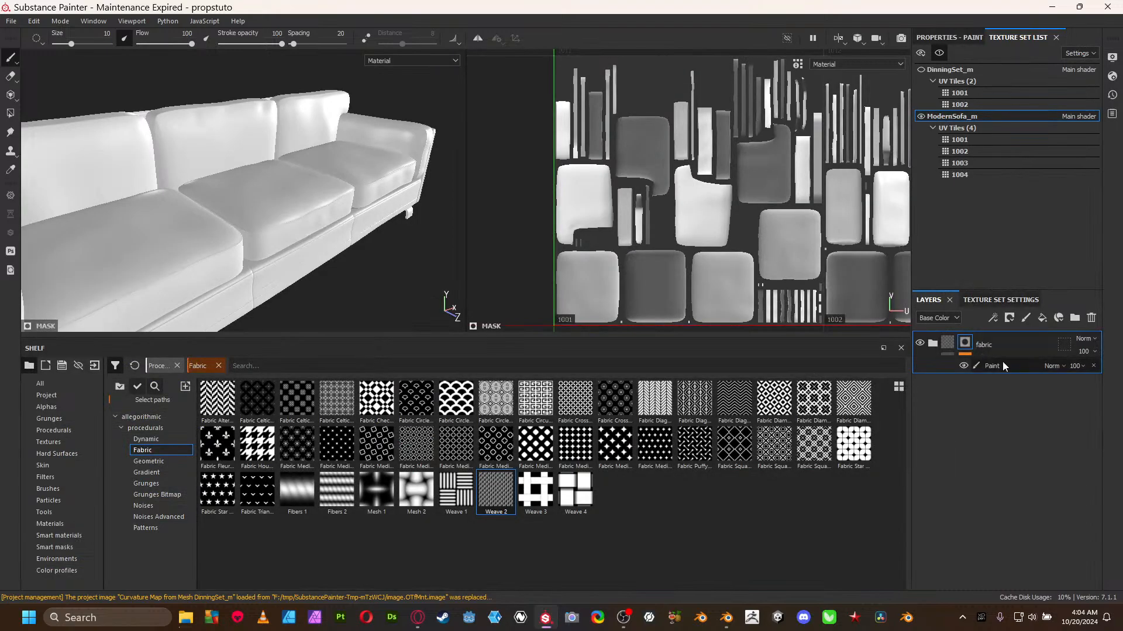
alt+click(971, 344)
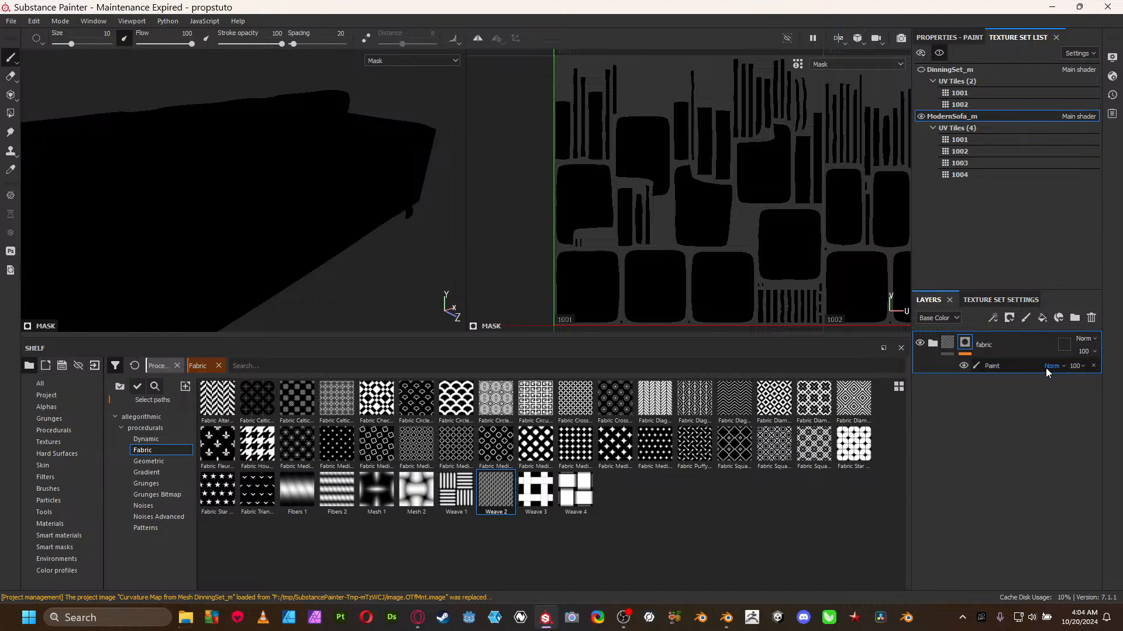
click(10, 113)
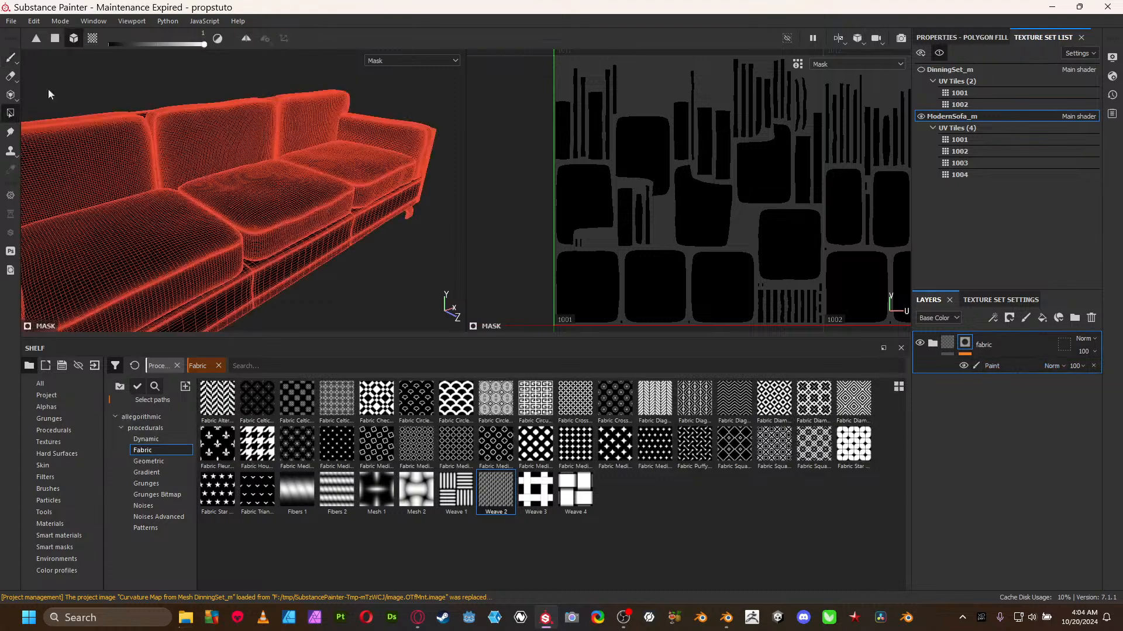
click(190, 244)
click(267, 203)
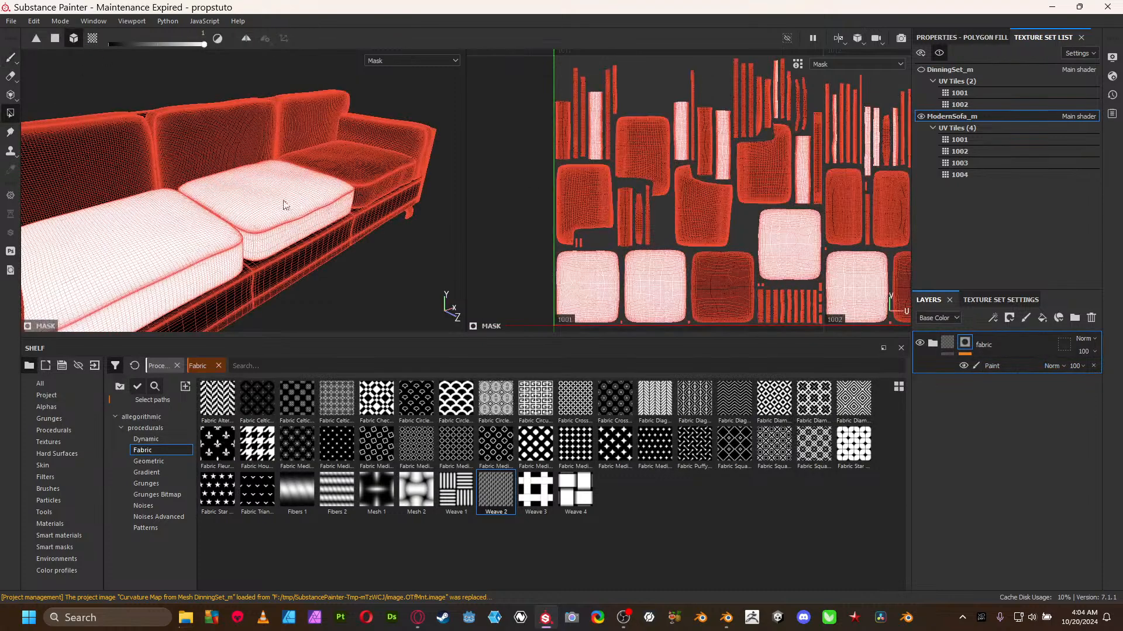
click(357, 167)
click(297, 146)
click(253, 142)
click(92, 169)
- Switch back to the material display and add the sofa's front base, one armrest and its outer side panel to the fabric mask
key(m)
key(Tab)
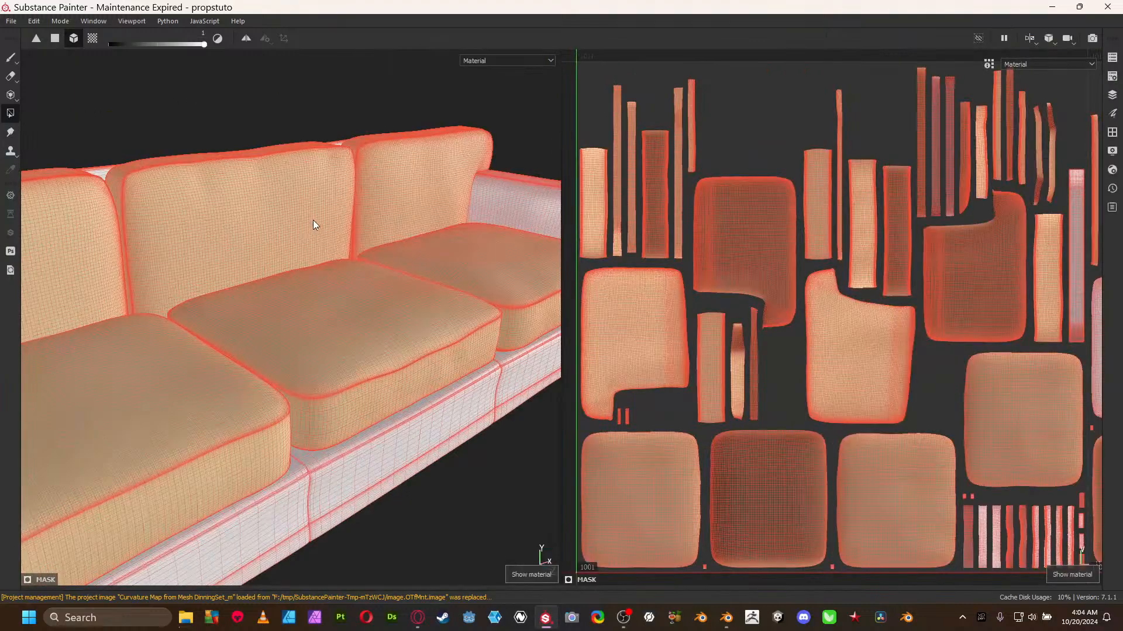
alt+middle_drag(313, 286, 370, 195)
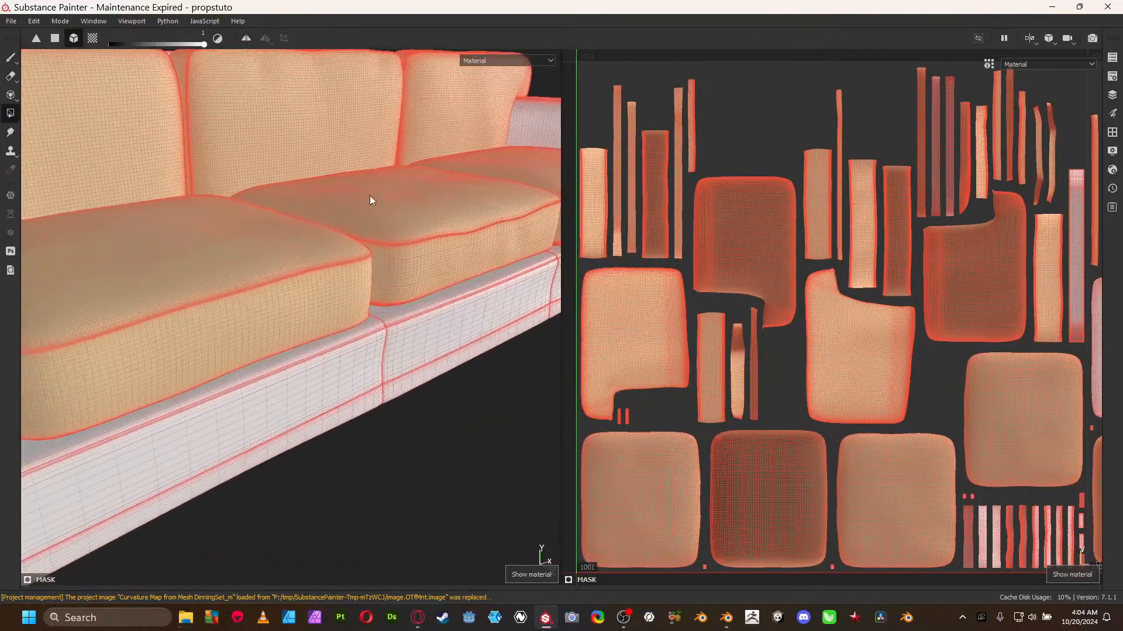
click(335, 374)
alt+right_drag(403, 339, 272, 320)
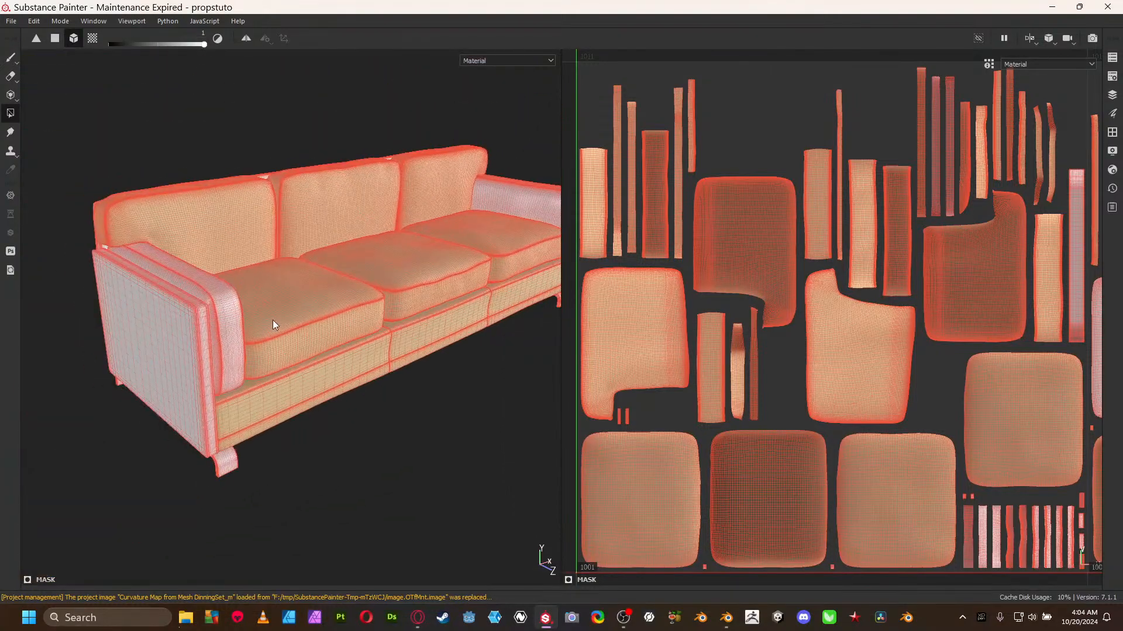
click(234, 315)
click(199, 345)
- Add the sofa's opposite armrest and its outer side panel to the fabric mask, leaving out the feet
alt+drag(386, 313, 324, 303)
alt+middle_drag(324, 303, 56, 284)
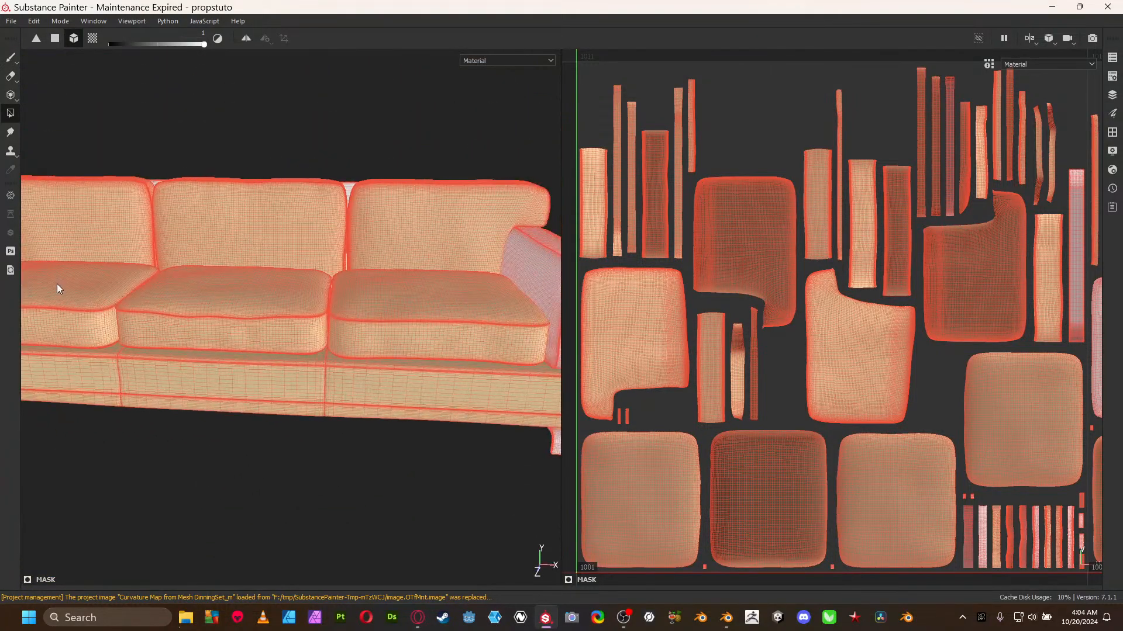
click(520, 260)
alt+middle_drag(531, 285, 397, 279)
alt+drag(397, 279, 313, 309)
click(458, 311)
alt+drag(501, 226, 507, 376)
click(507, 376)
alt+middle_drag(486, 364, 381, 367)
alt+drag(314, 405, 530, 358)
alt+right_drag(363, 319, 327, 316)
alt+middle_drag(252, 316, 449, 278)
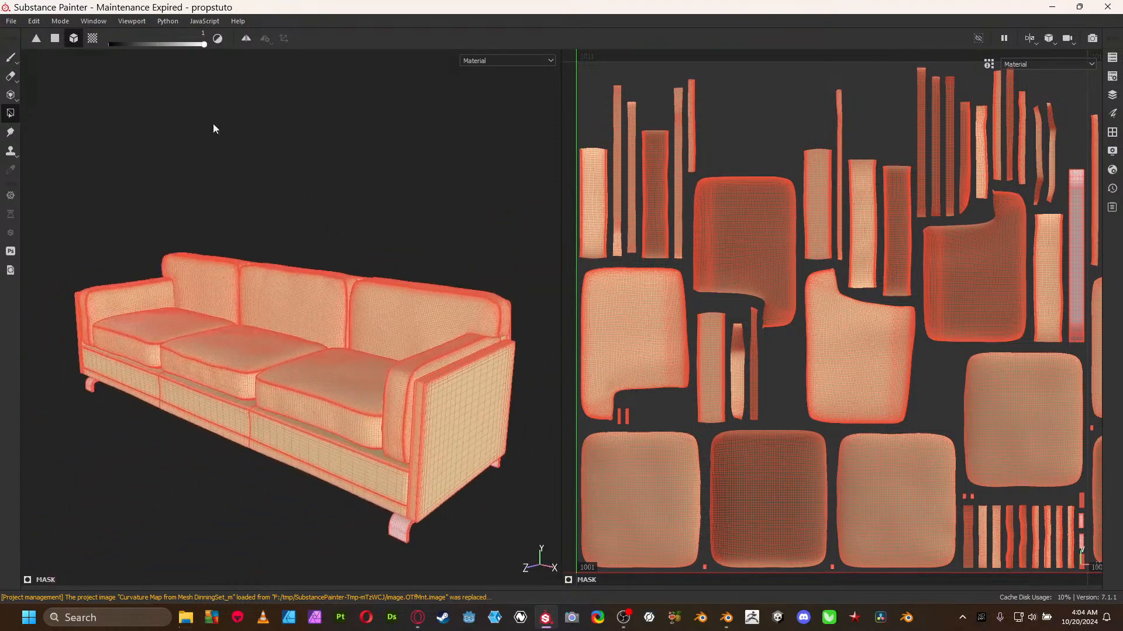
- Switch to the Paint tool and examine the woven fabric on the sofa's cushions, armrests and base from several angles
key(1)
key(Tab)
key(Tab)
alt+right_drag(246, 327, 822, 514)
alt+drag(396, 423, 494, 449)
alt+right_drag(493, 447, 240, 371)
alt+middle_drag(240, 371, 442, 234)
alt+drag(341, 279, 478, 283)
alt+middle_drag(448, 342, 489, 295)
alt+drag(439, 329, 434, 306)
alt+right_drag(433, 306, 356, 296)
alt+middle_drag(356, 295, 318, 355)
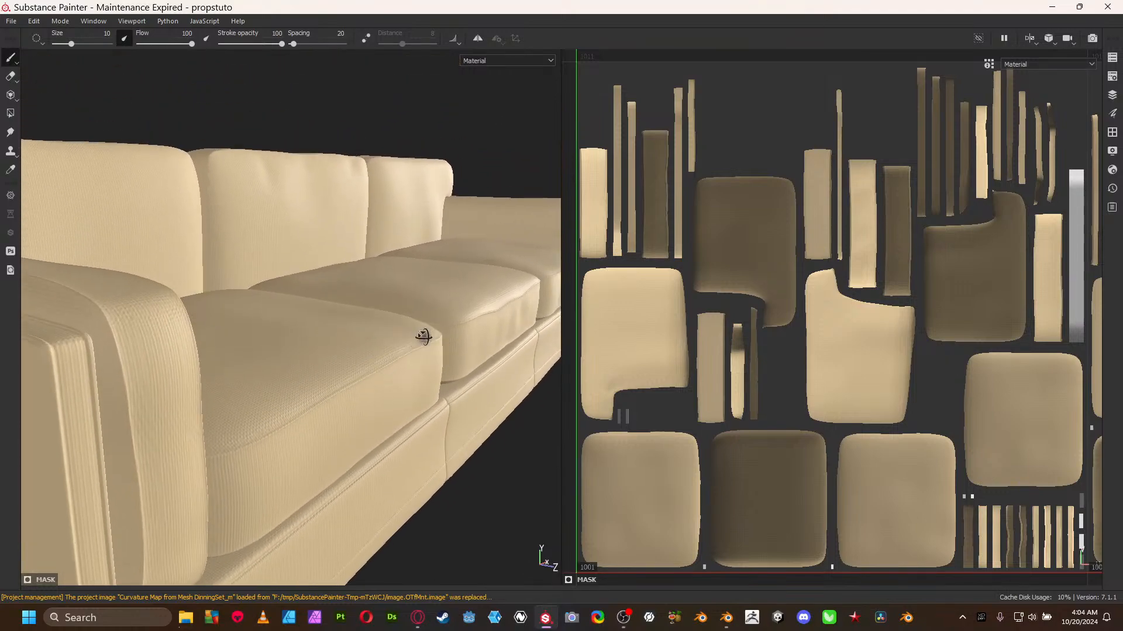
alt+drag(423, 336, 419, 321)
alt+right_drag(508, 366, 251, 334)
alt+middle_drag(251, 334, 328, 348)
mouse_move(421, 358)
alt+middle_down()
mouse_move(321, 365)
mouse_move(263, 386)
alt+middle_up()
alt+drag(414, 385, 391, 379)
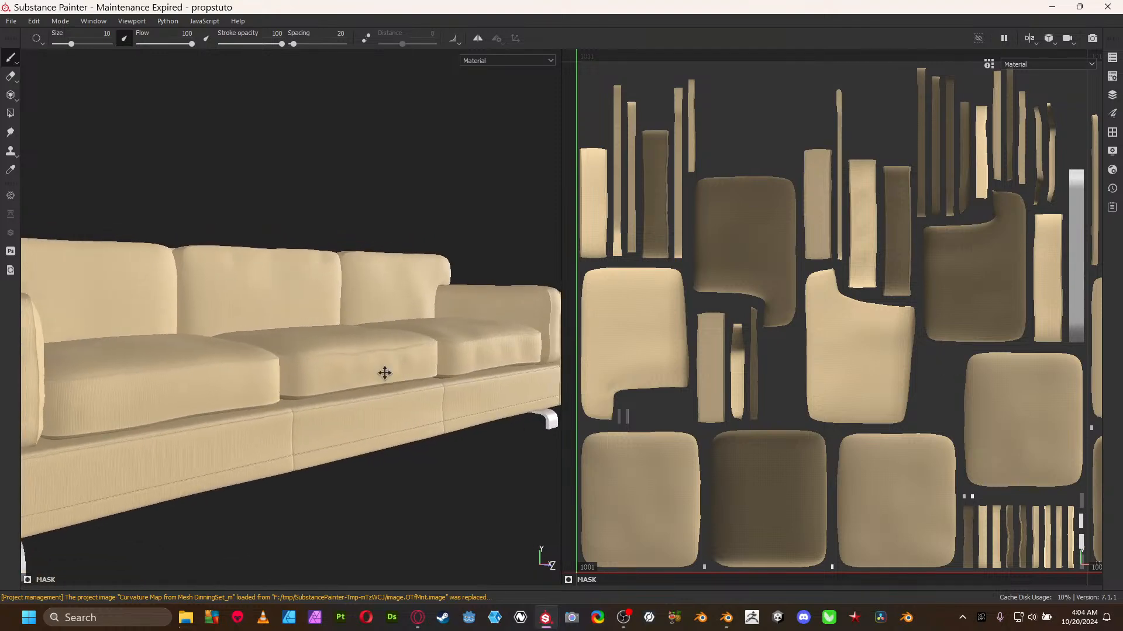
alt+middle_drag(391, 378, 328, 351)
mouse_move(373, 351)
alt+mouse_down()
mouse_move(436, 401)
mouse_move(394, 376)
alt+mouse_up()
alt+right_drag(350, 359, 817, 522)
- Set the ModernSofa_m texture set's size to 4096 and check the sofa's fabric at that resolution
key(Tab)
click(993, 301)
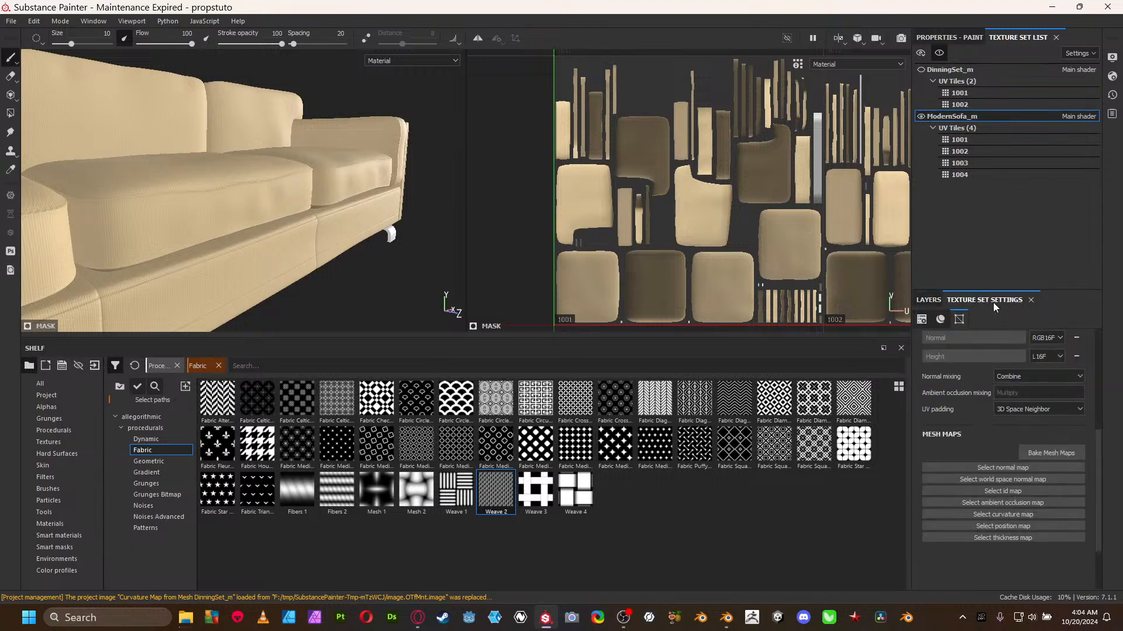
scroll(1009, 387, up, 5)
click(991, 414)
click(1001, 461)
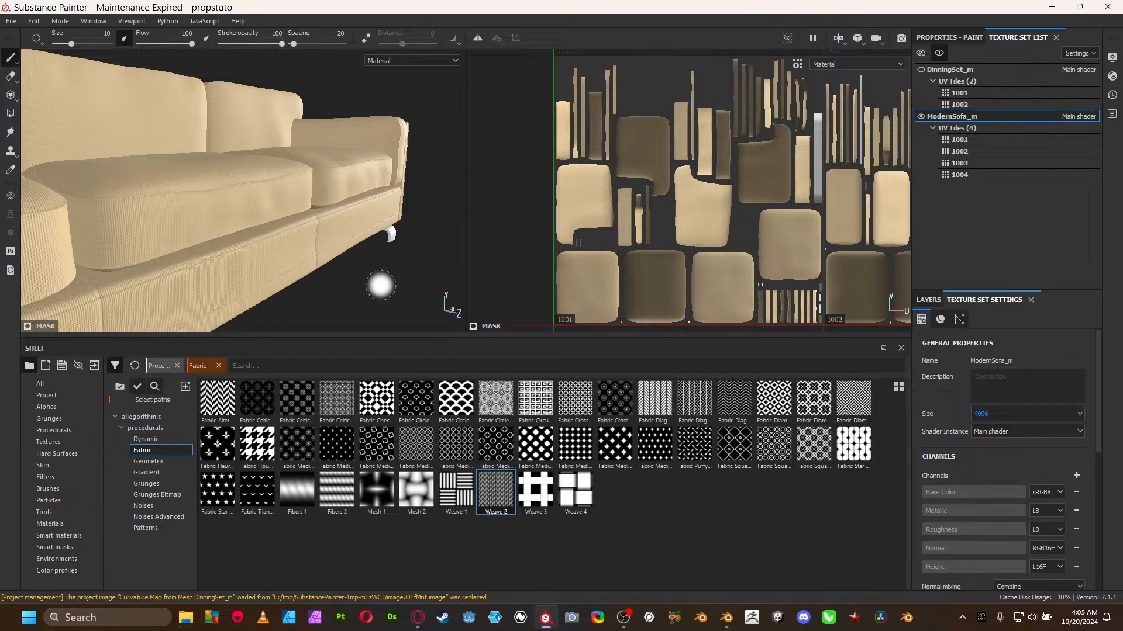
key(Tab)
alt+drag(250, 350, 403, 325)
key(Tab)
- Bake the ambient occlusion and curvature maps for all four ModernSofa_m UV tiles, leaving DinningSet_m out of the bake
scroll(1044, 465, down, 4)
click(1051, 488)
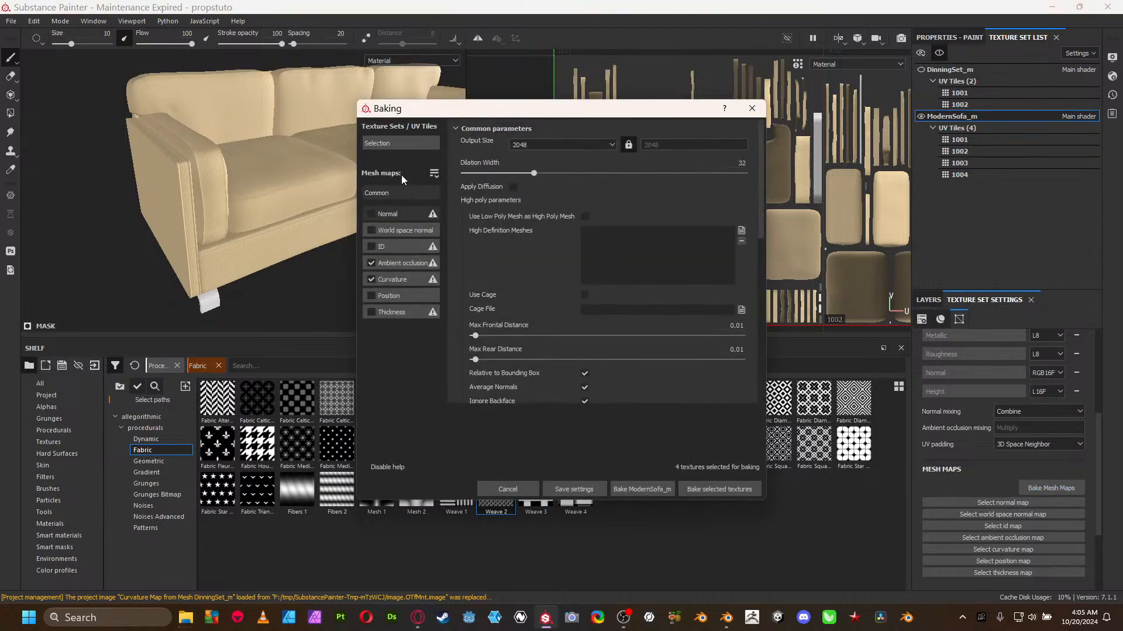
click(395, 144)
click(470, 147)
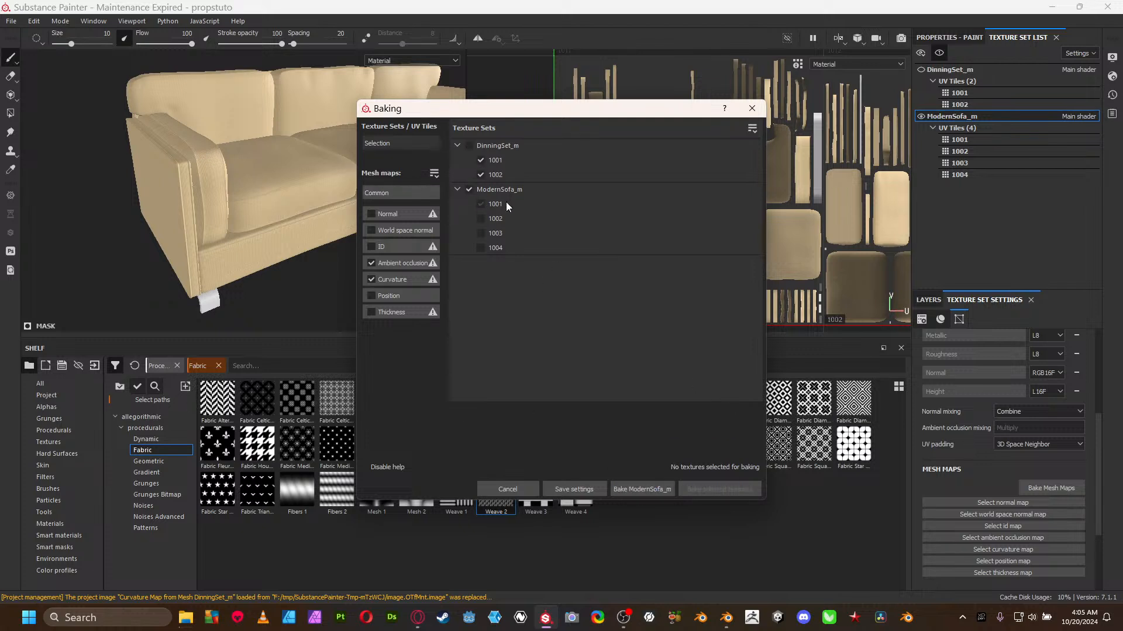
click(481, 204)
click(717, 481)
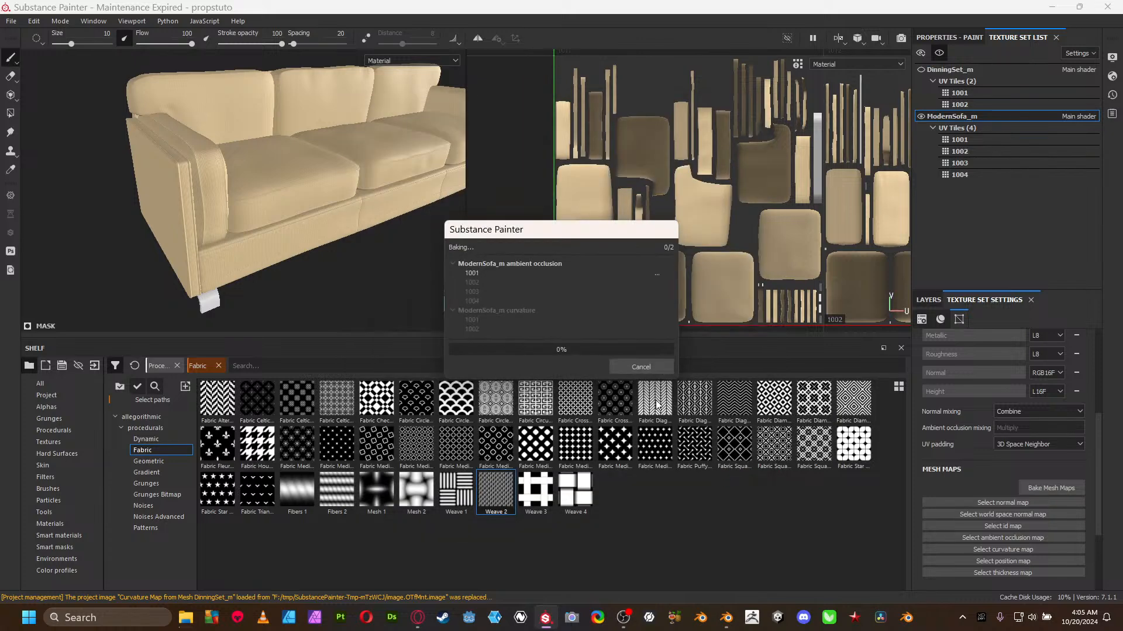
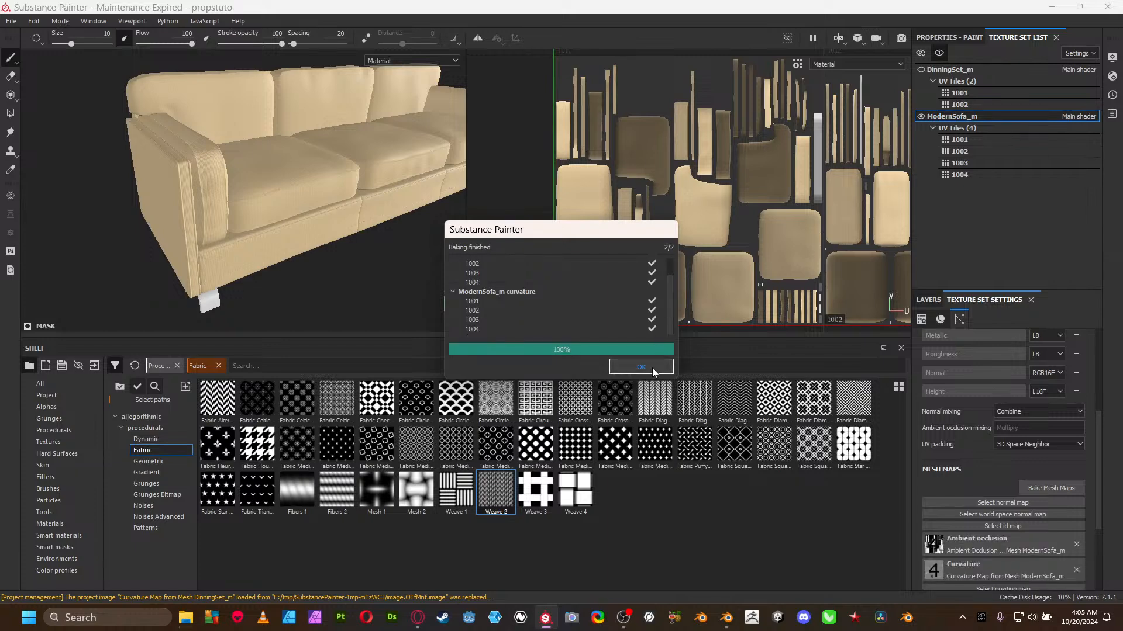
click(641, 366)
- Examine how the baked maps affect the sofa's cushions, armrests and base from several angles
key(Tab)
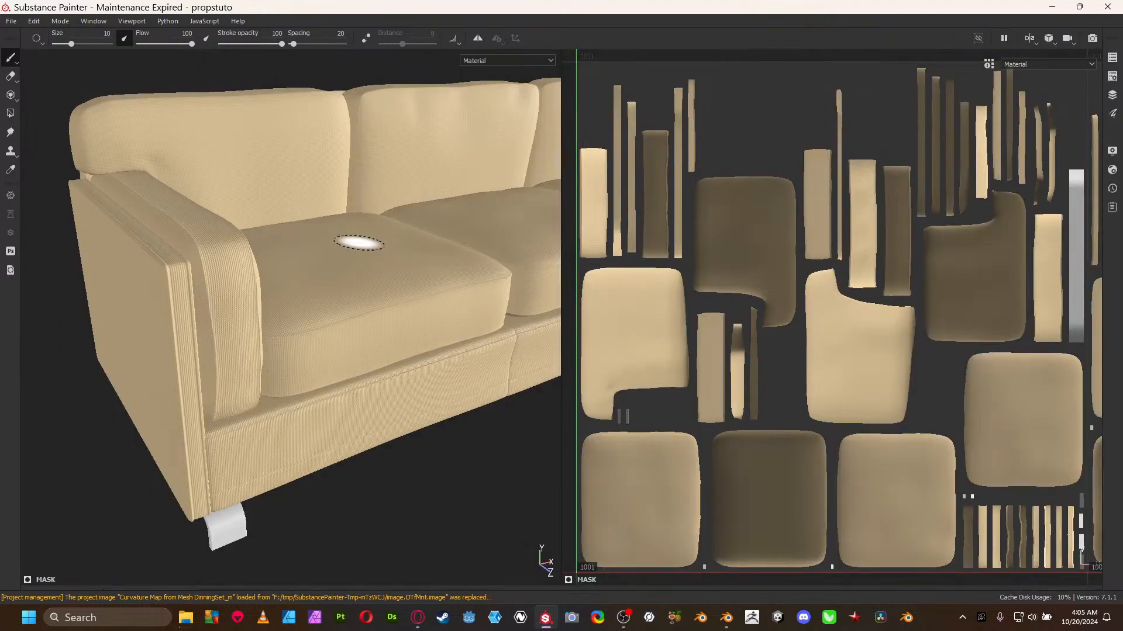
alt+drag(359, 242, 253, 330)
alt+middle_drag(275, 342, 173, 295)
mouse_move(173, 296)
alt+mouse_down()
mouse_move(228, 301)
mouse_move(156, 296)
mouse_move(196, 341)
mouse_move(253, 326)
mouse_move(316, 342)
mouse_move(529, 333)
mouse_move(261, 318)
mouse_move(346, 281)
mouse_move(143, 298)
mouse_move(198, 386)
alt+mouse_up()
alt+middle_drag(199, 386, 665, 444)
alt+drag(418, 362, 300, 436)
scroll(230, 387, down, 3)
scroll(301, 437, down, 2)
- Set the roughness of the fabric folder's R layer to 0.811
key(Tab)
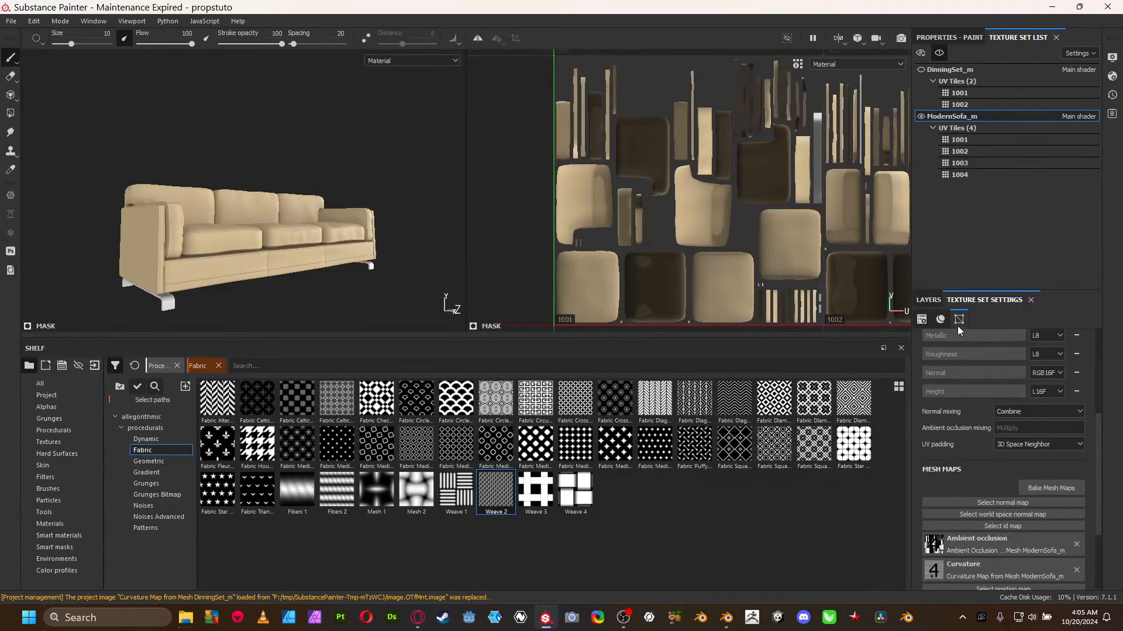
click(928, 299)
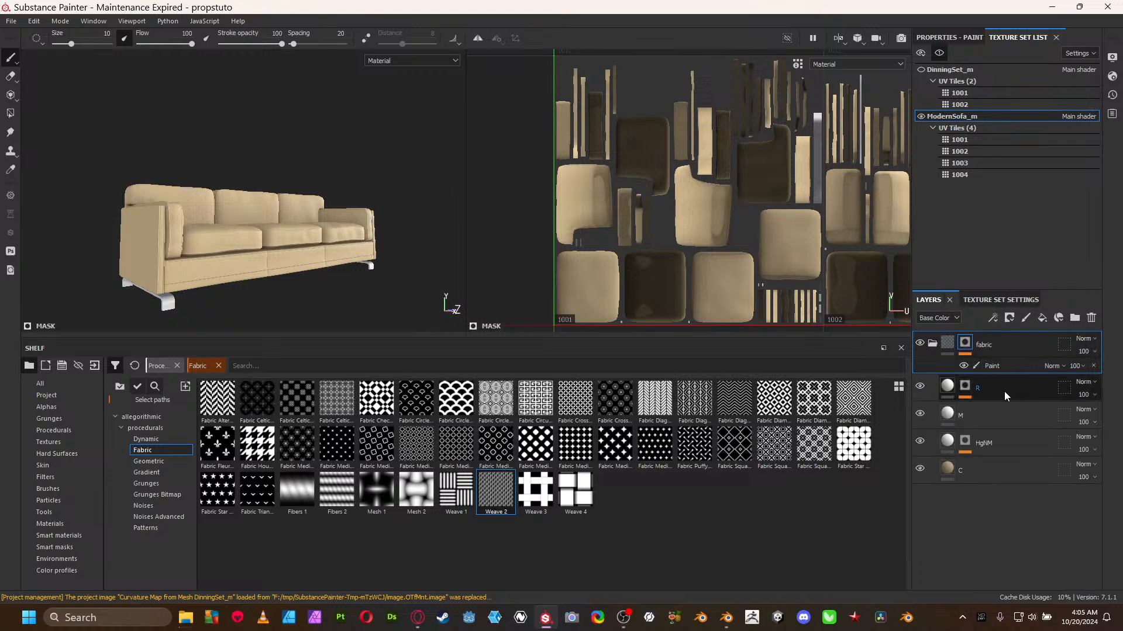
click(947, 387)
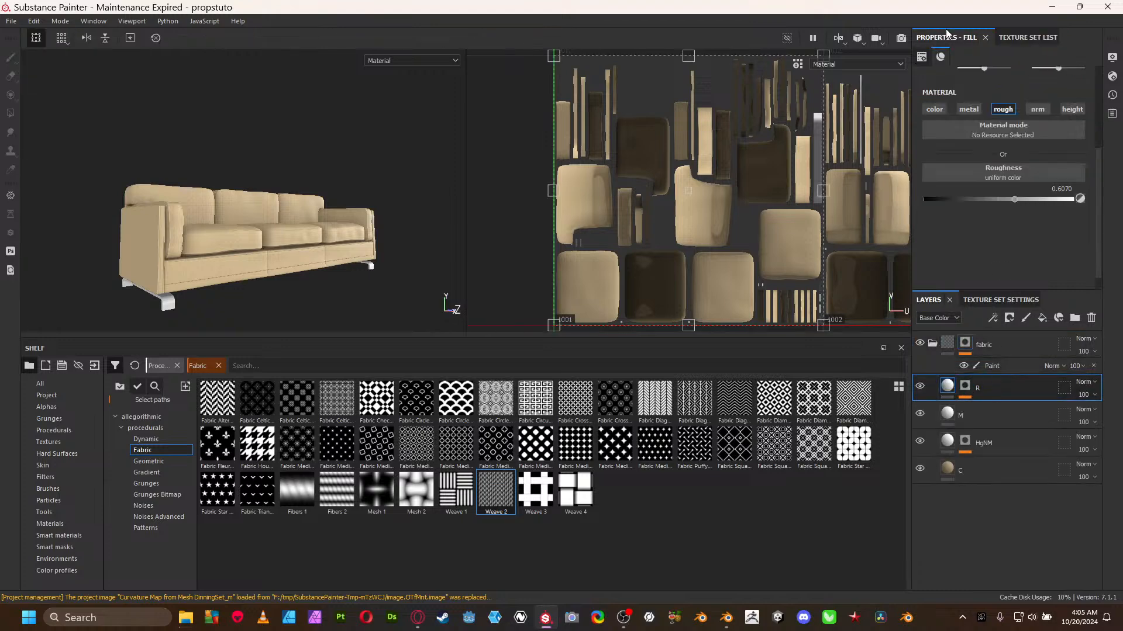
click(1048, 188)
key(BackSpace)
key(BackSpace)
key(BackSpace)
key(BackSpace)
key(BackSpace)
key(BackSpace)
text(.811)
key(Return)
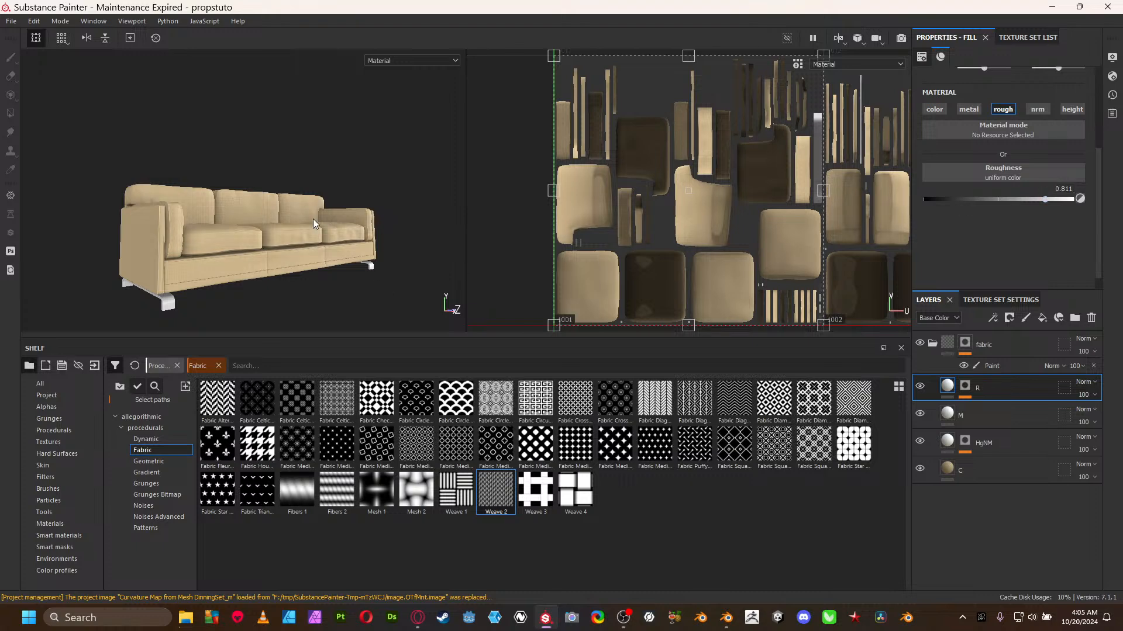
- Inspect the sofa's fabric roughness on the cushions up close and from a wider angle
key(Tab)
alt+drag(293, 247, 275, 323)
alt+right_drag(274, 322, 598, 527)
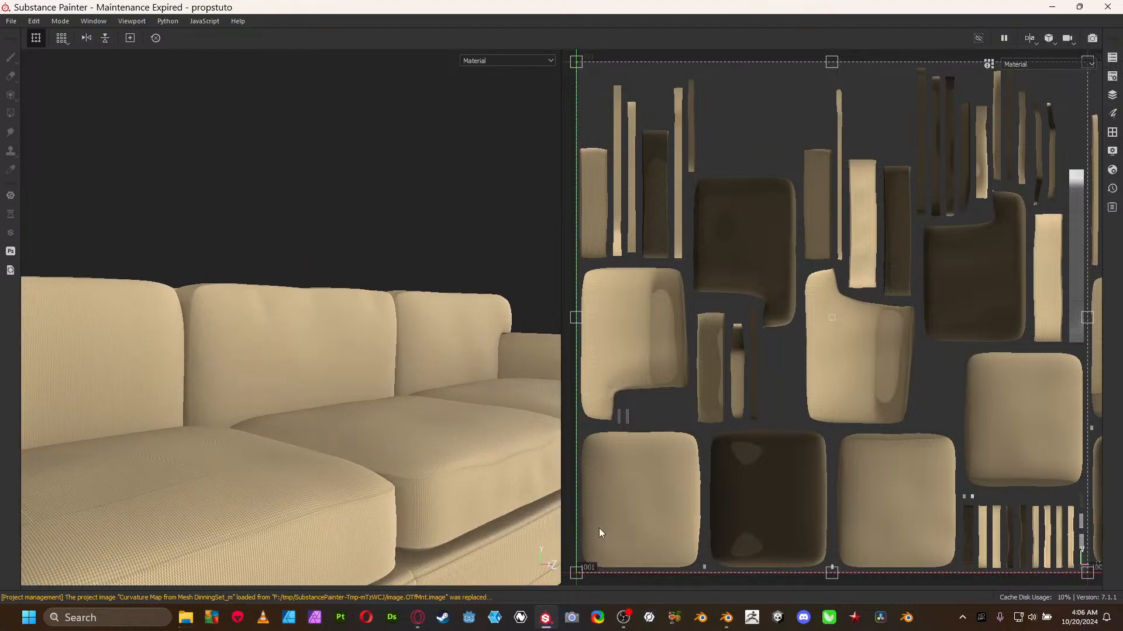
alt+drag(359, 439, 533, 359)
alt+right_drag(533, 360, 258, 269)
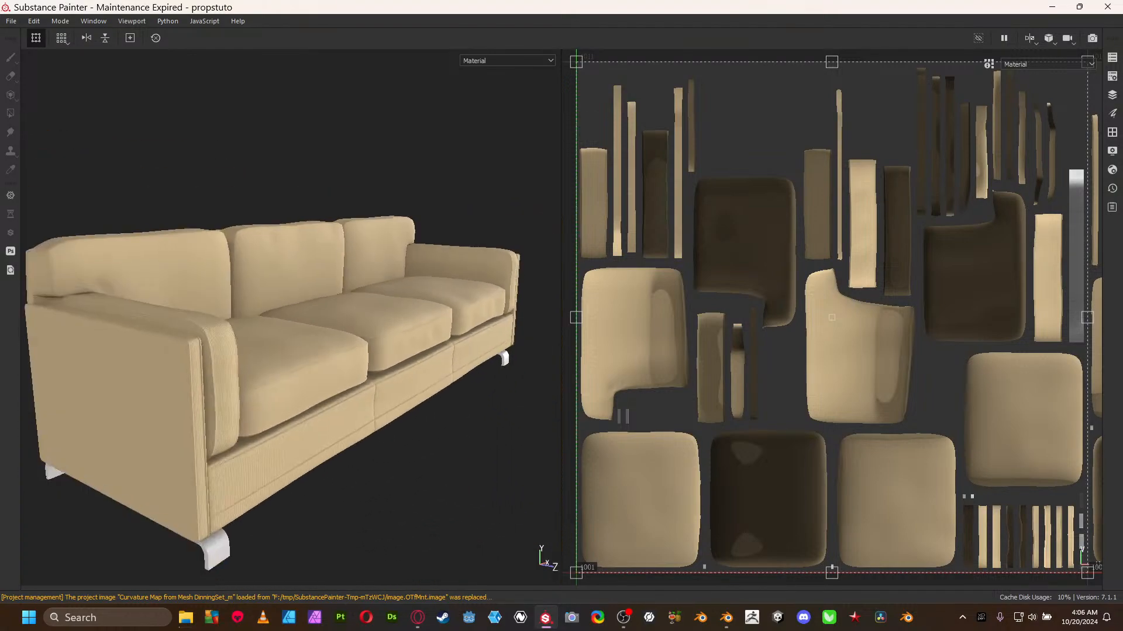
alt+drag(258, 269, 229, 308)
key(Tab)
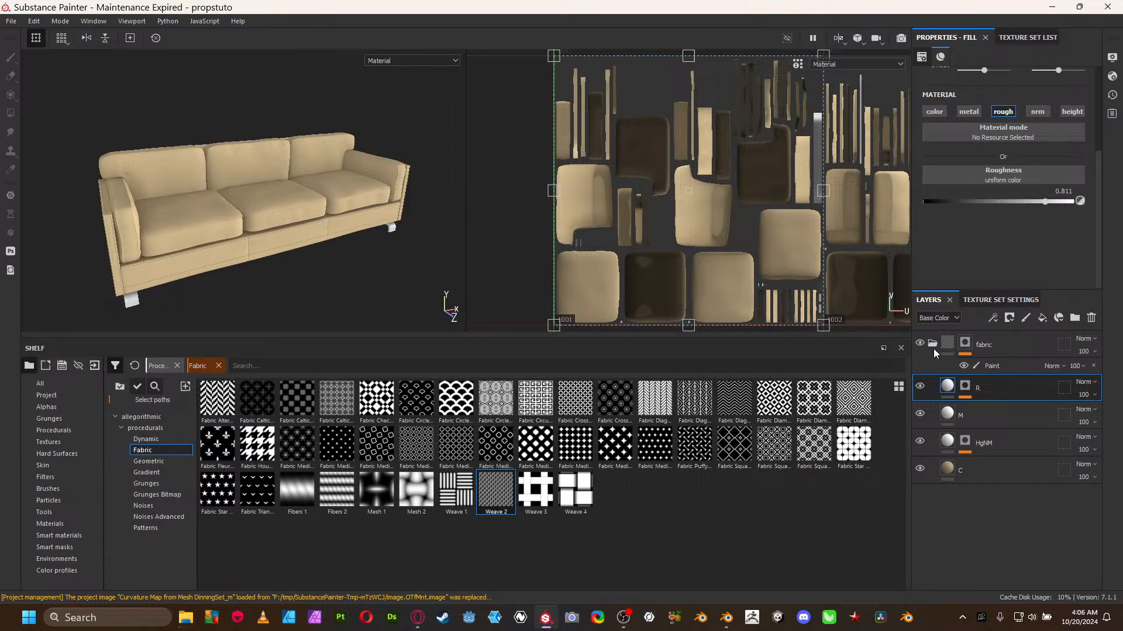
- Duplicate the fabric folder's C color layer and set the copy's blending mode to Overlay
click(967, 475)
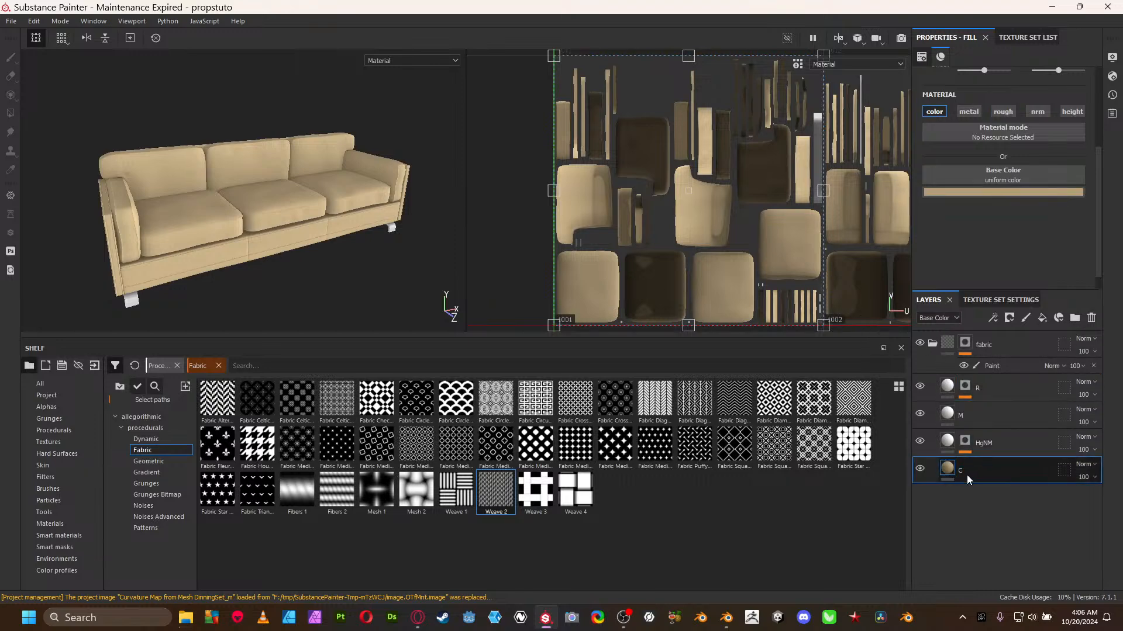
key(ctrl+d)
click(1086, 464)
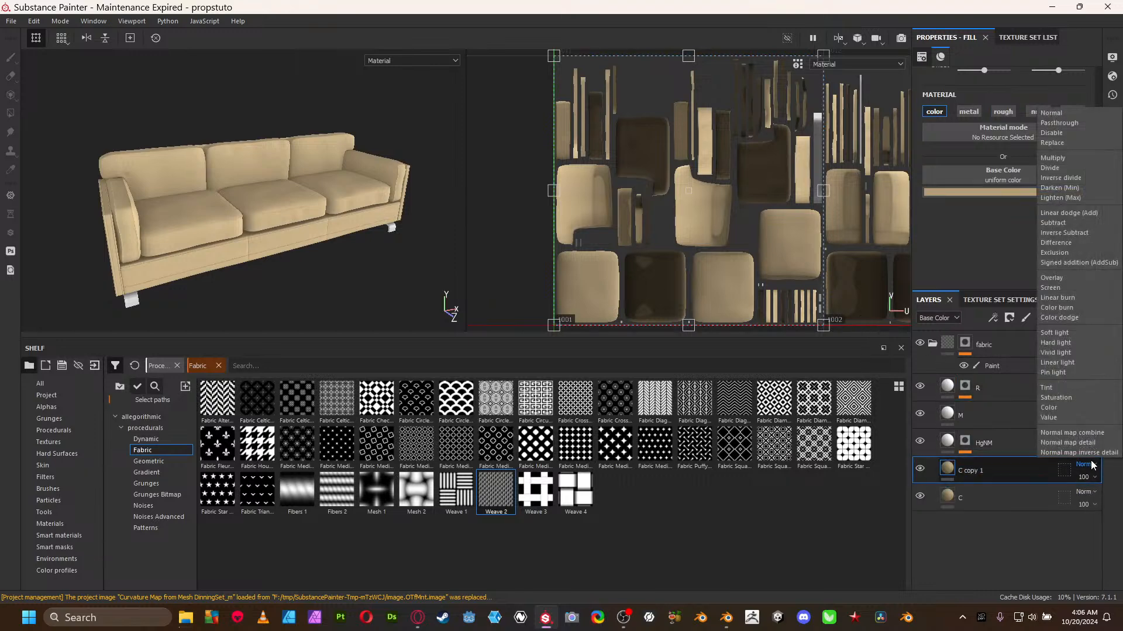
click(1078, 279)
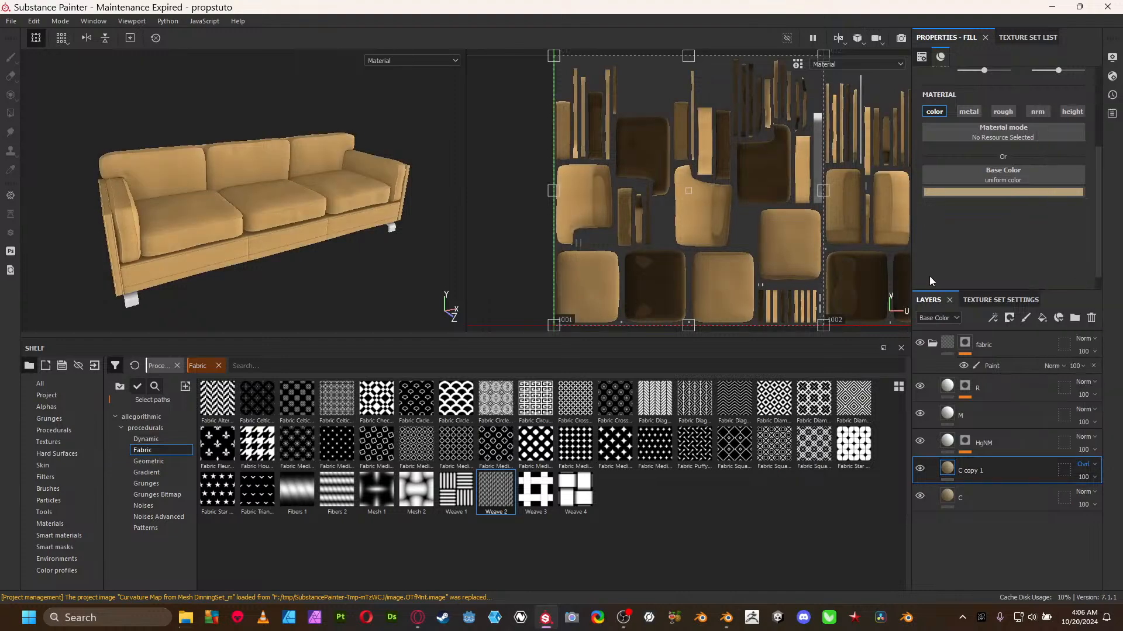
- Give the C copy 1 layer a black mask with a paint effect
right_click(952, 470)
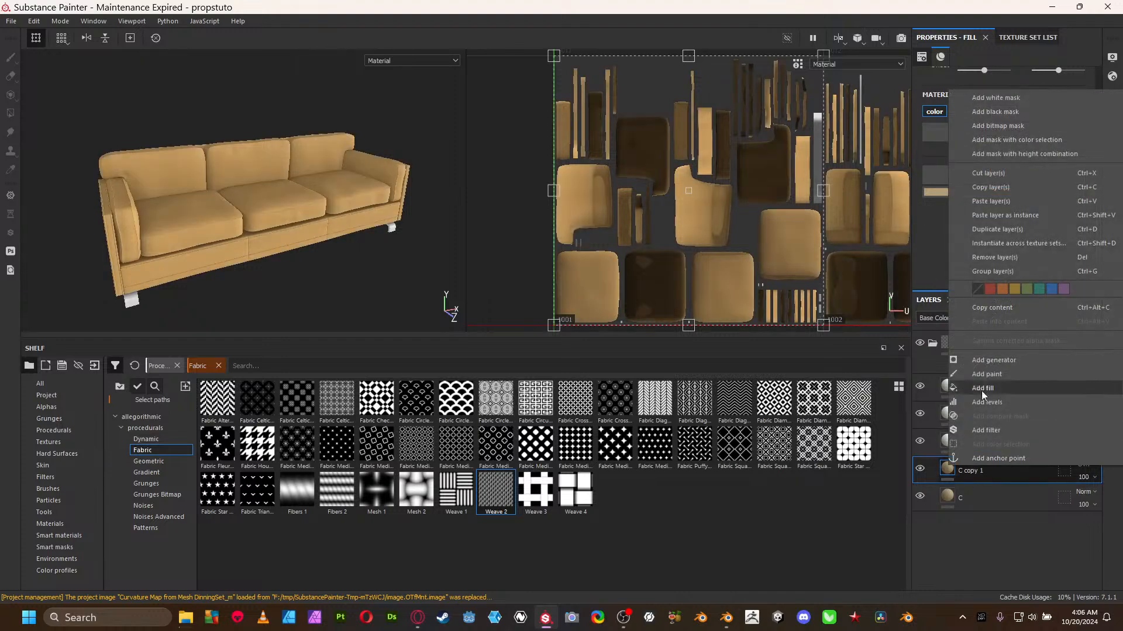
click(984, 112)
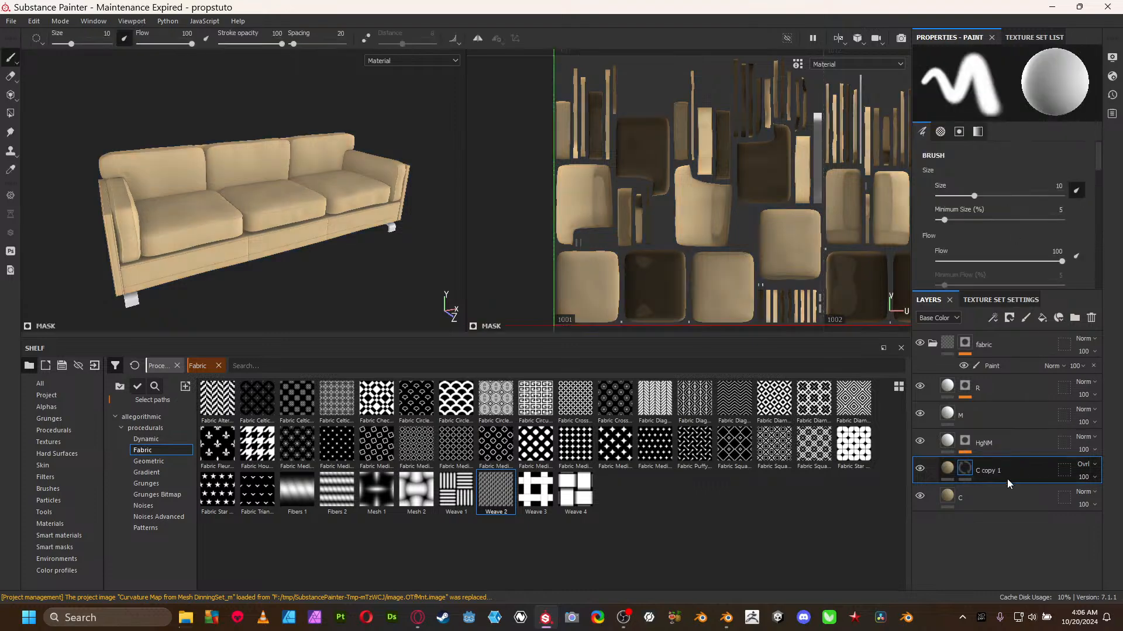
right_click(970, 465)
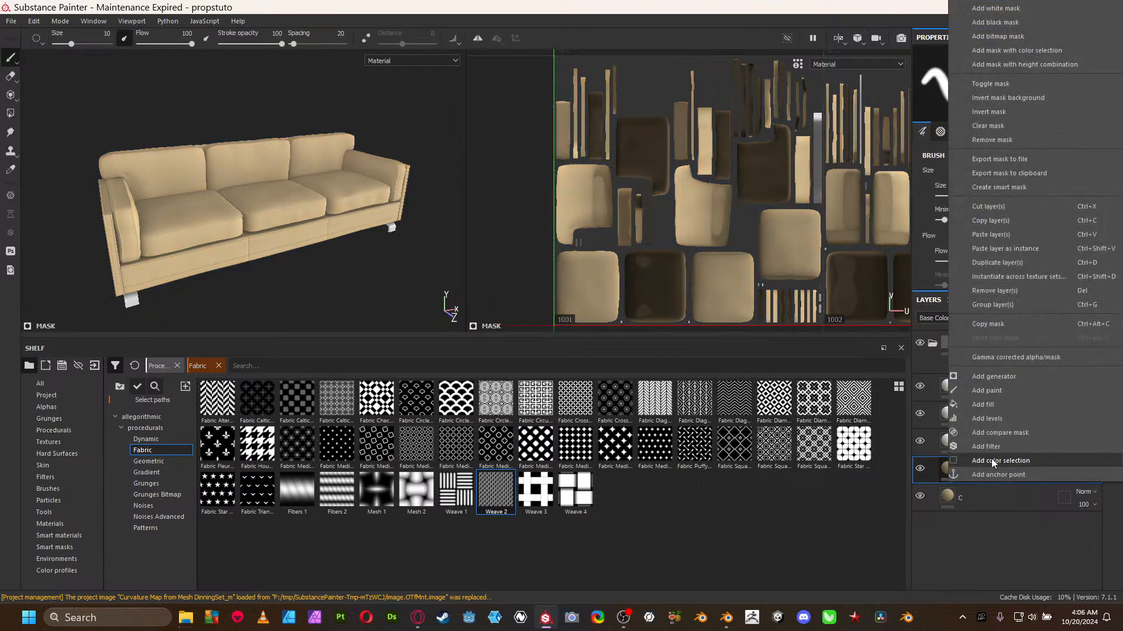
click(998, 391)
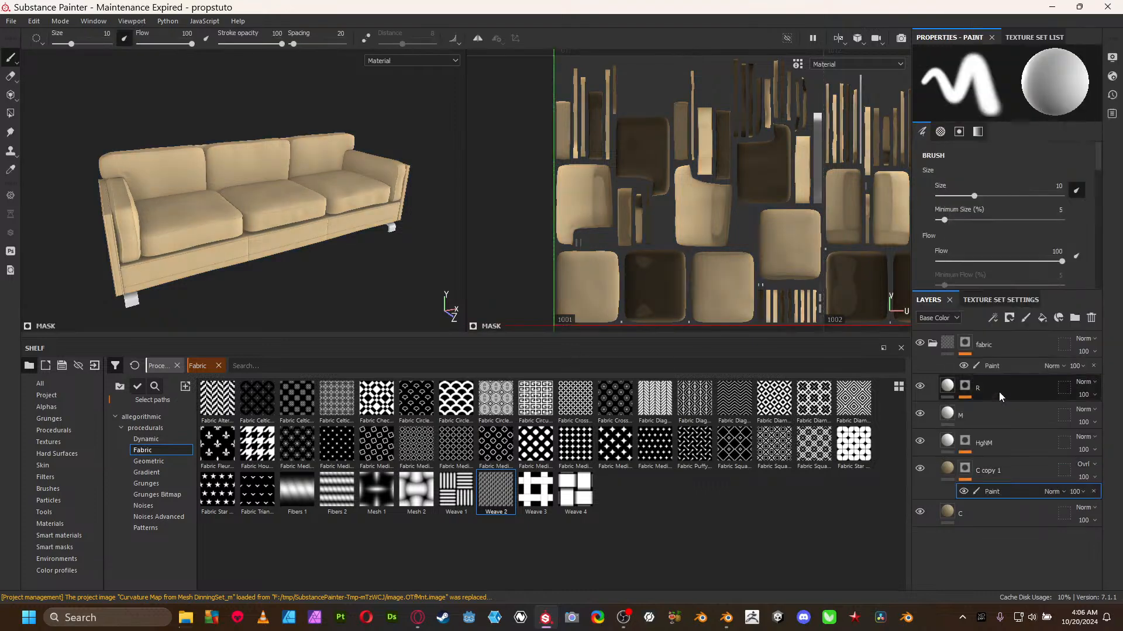
- Fill the middle back cushion and the two outer seat cushions into the C copy 1 mask with mesh-mode Polygon Fill
click(11, 113)
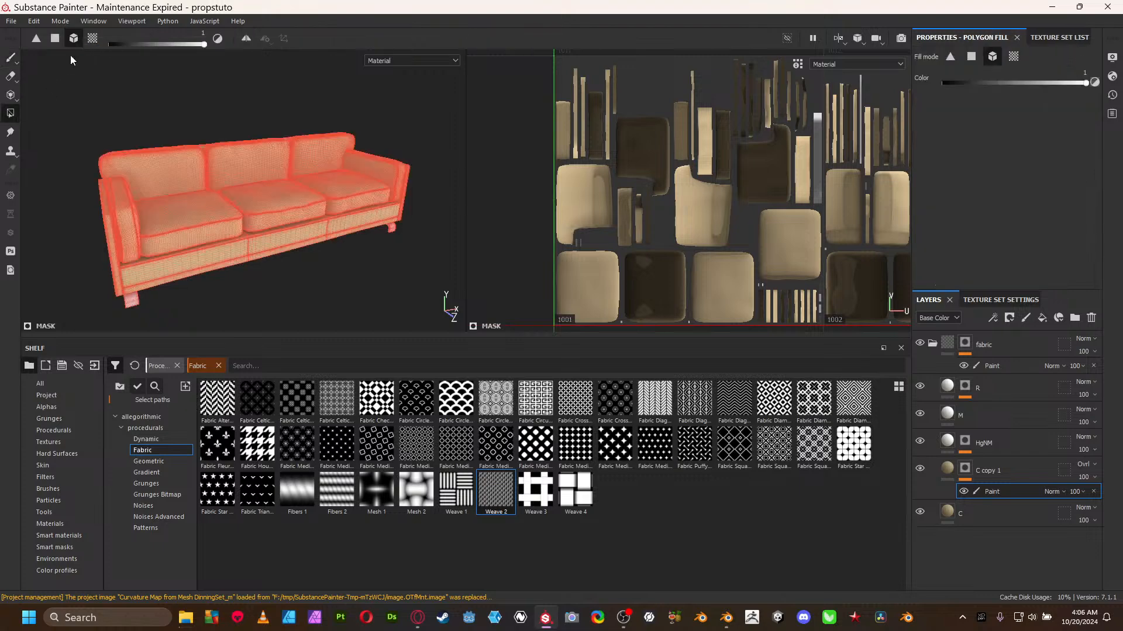
scroll(234, 175, up, 5)
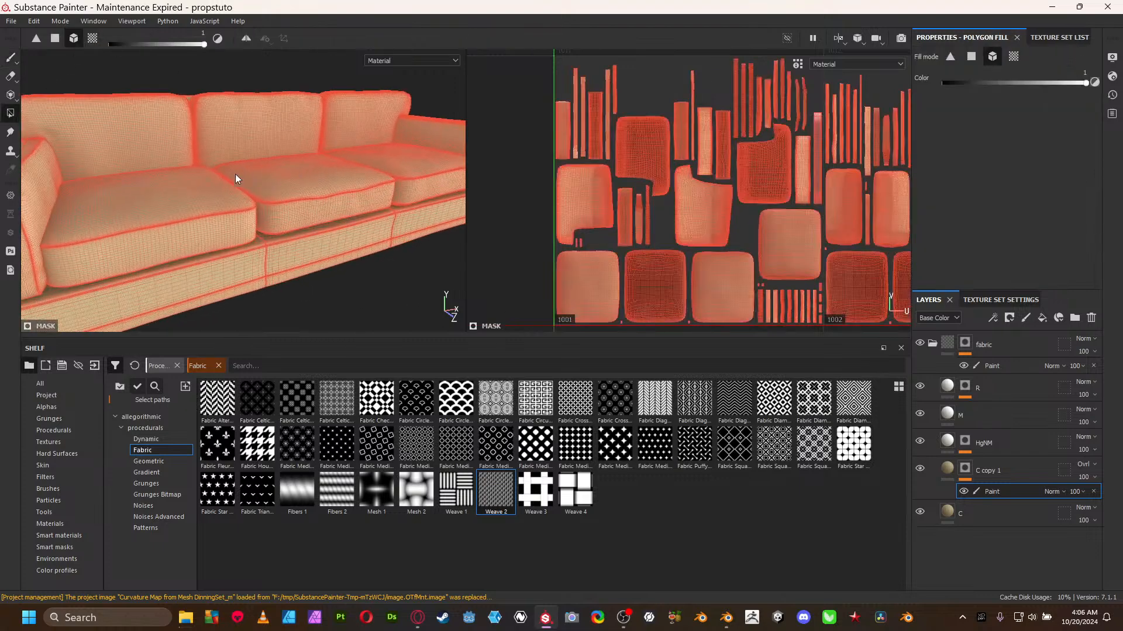
click(171, 202)
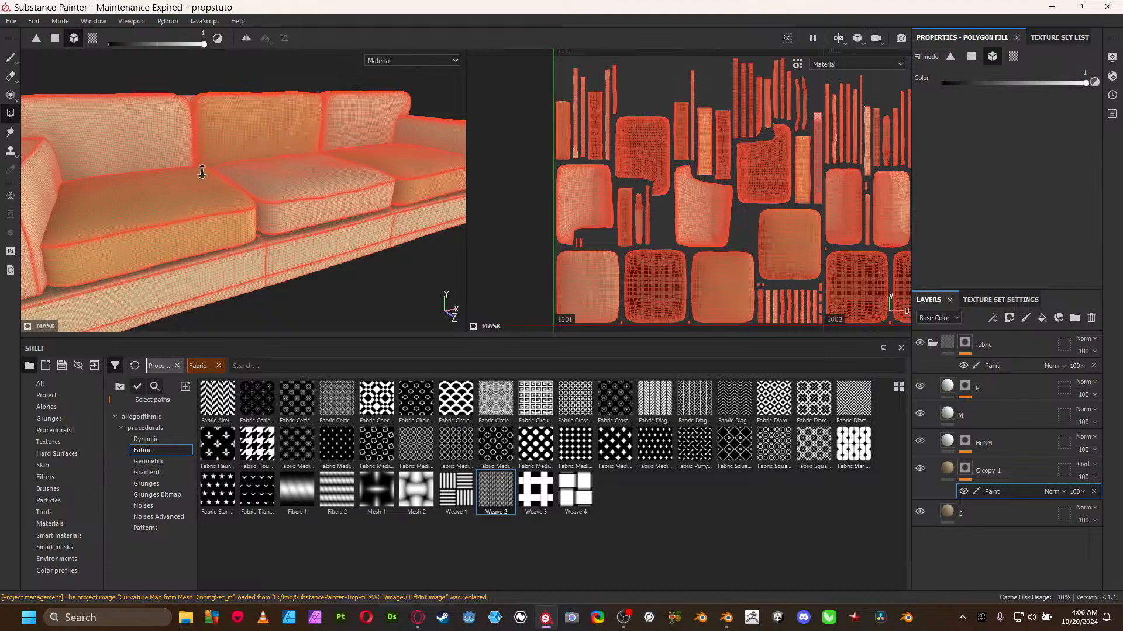
- Switch to the Paint tool and examine the two-tone cushions from several angles, ending at the sofa's metal foot
alt+right_drag(203, 172, 66, 146)
click(11, 58)
alt+drag(298, 150, 240, 198)
alt+right_drag(240, 198, 176, 176)
alt+drag(176, 175, 259, 194)
alt+right_drag(259, 193, 166, 195)
alt+drag(165, 195, 291, 237)
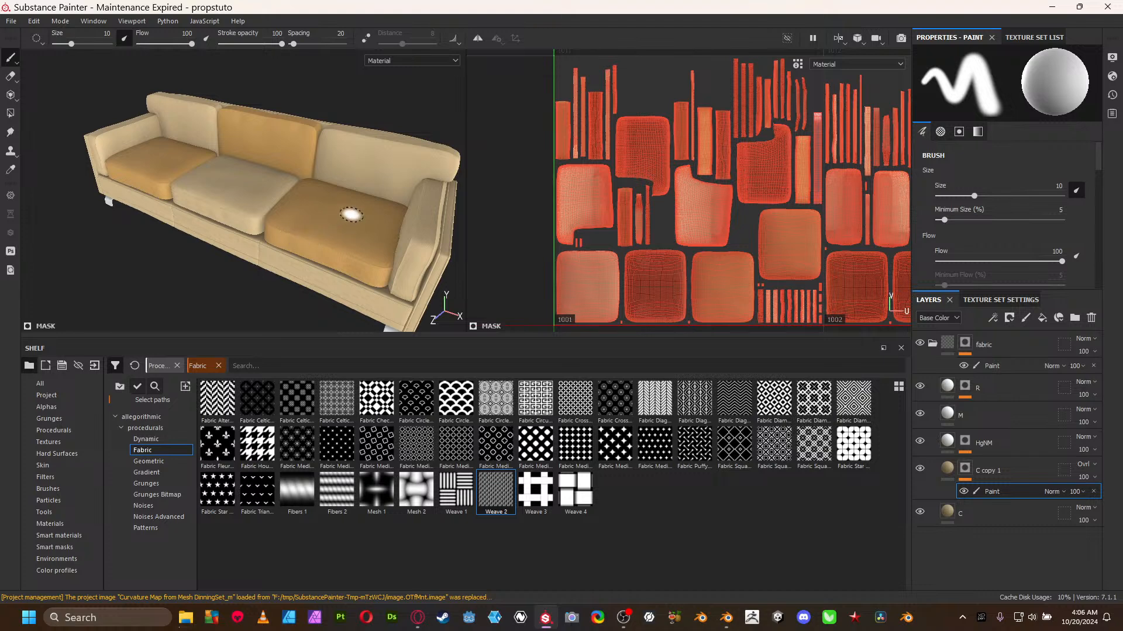
alt+drag(376, 240, 357, 197)
scroll(394, 208, up, 6)
- Collapse the fabric folder, then list the user shelf's smart materials in a shorter shelf that leaves more room for the viewports
click(932, 344)
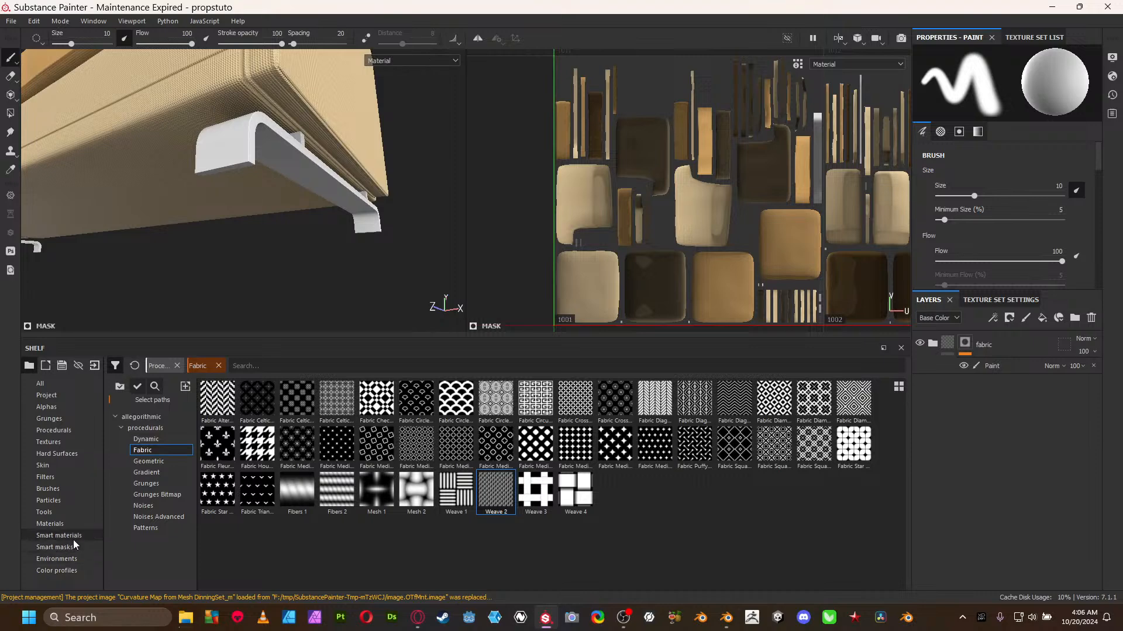
click(59, 536)
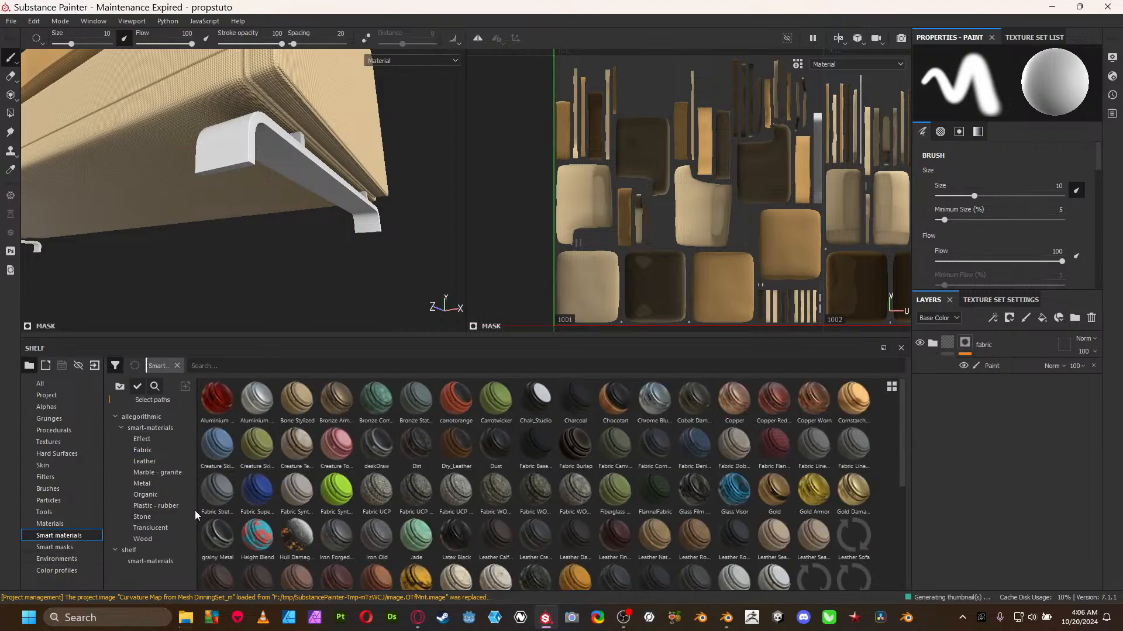
click(159, 562)
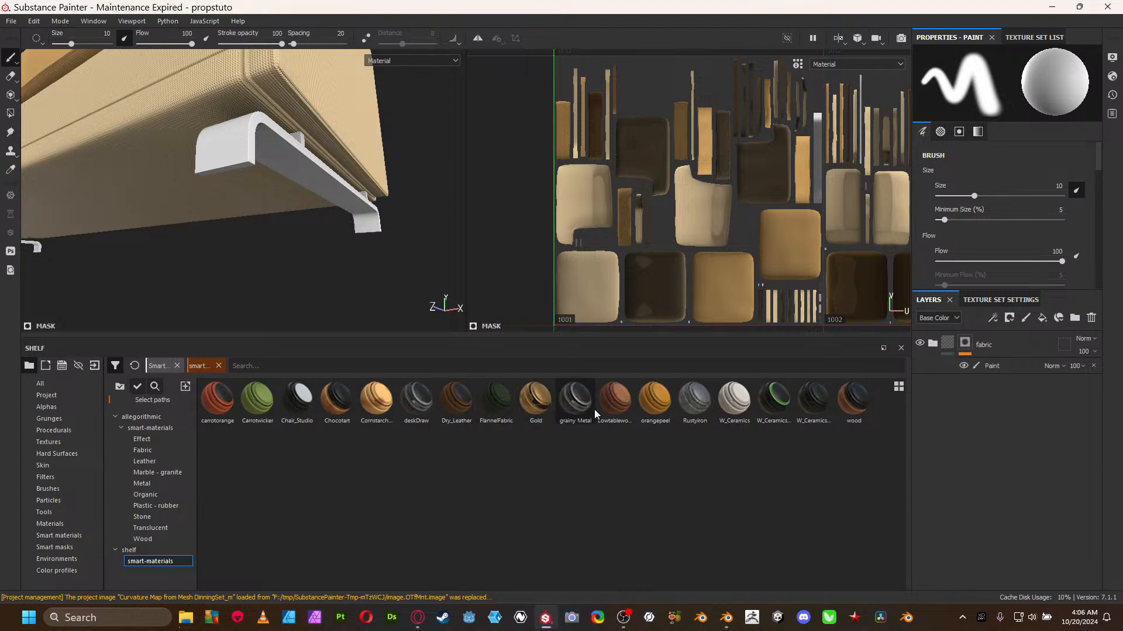
mouse_move(695, 413)
drag(520, 338, 523, 481)
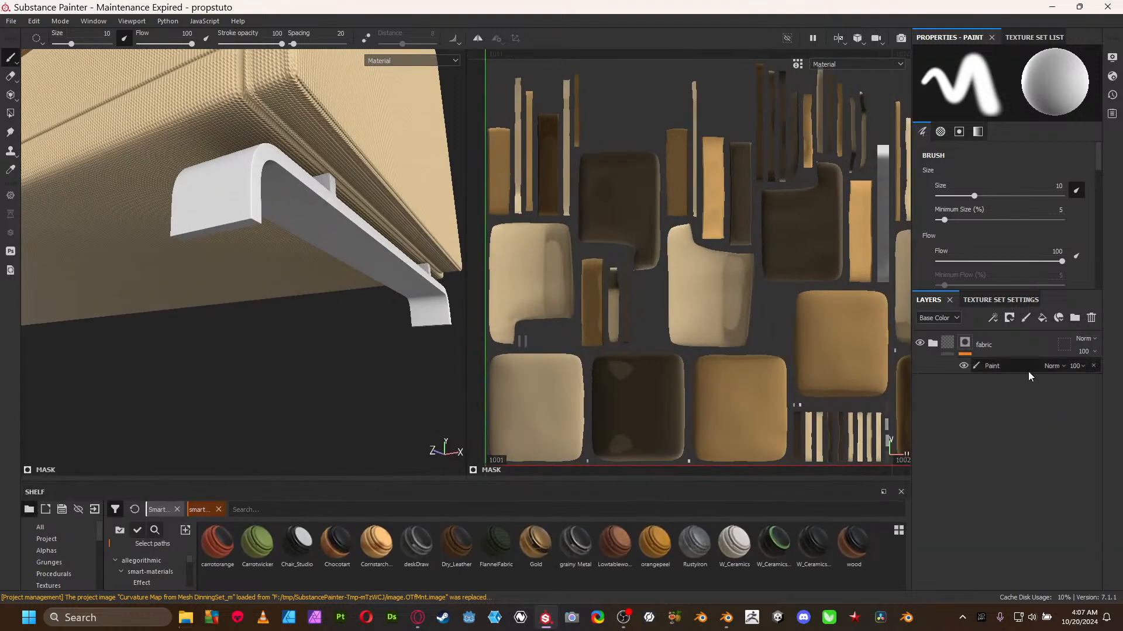
- Add a fill layer above the collapsed fabric folder and limit it to the color channel
click(1042, 318)
drag(960, 475, 950, 348)
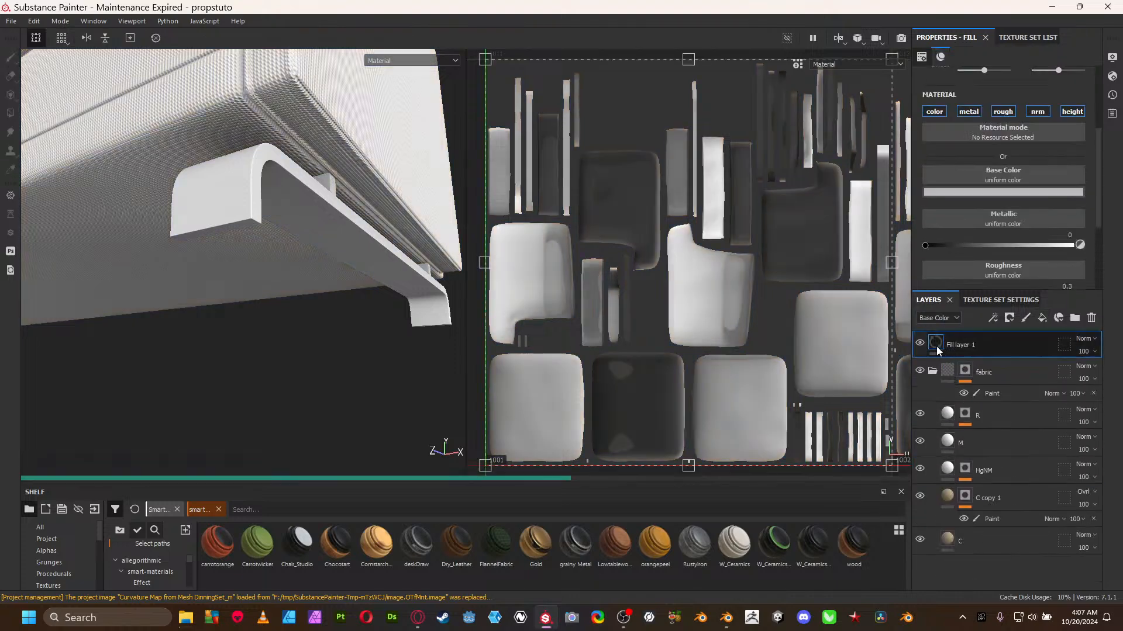
click(934, 369)
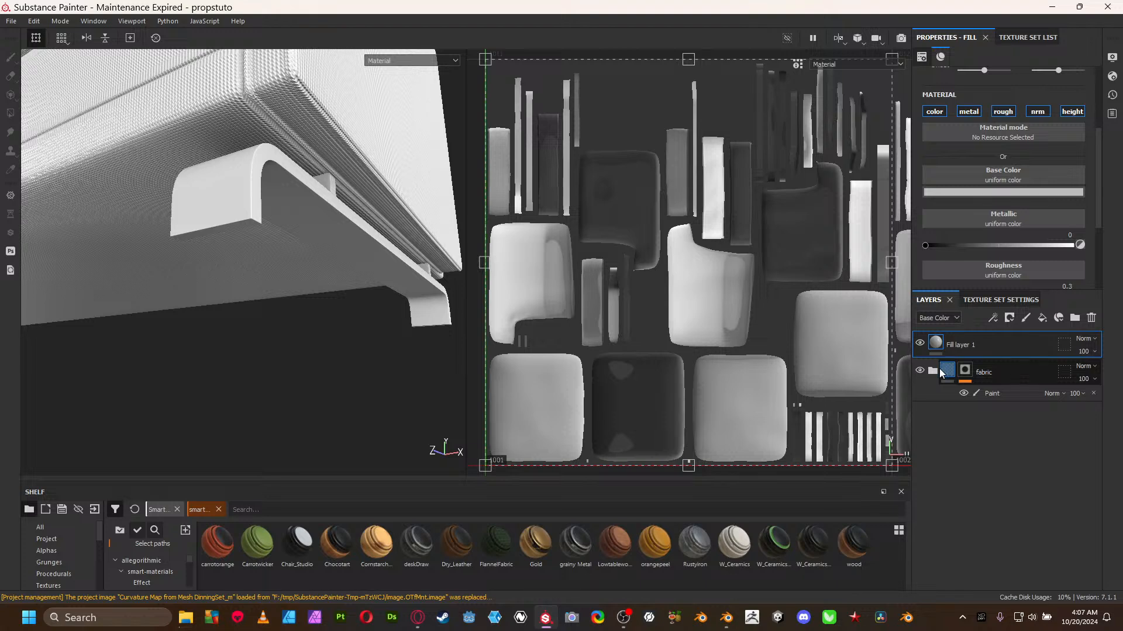
click(969, 111)
click(1003, 111)
click(1037, 111)
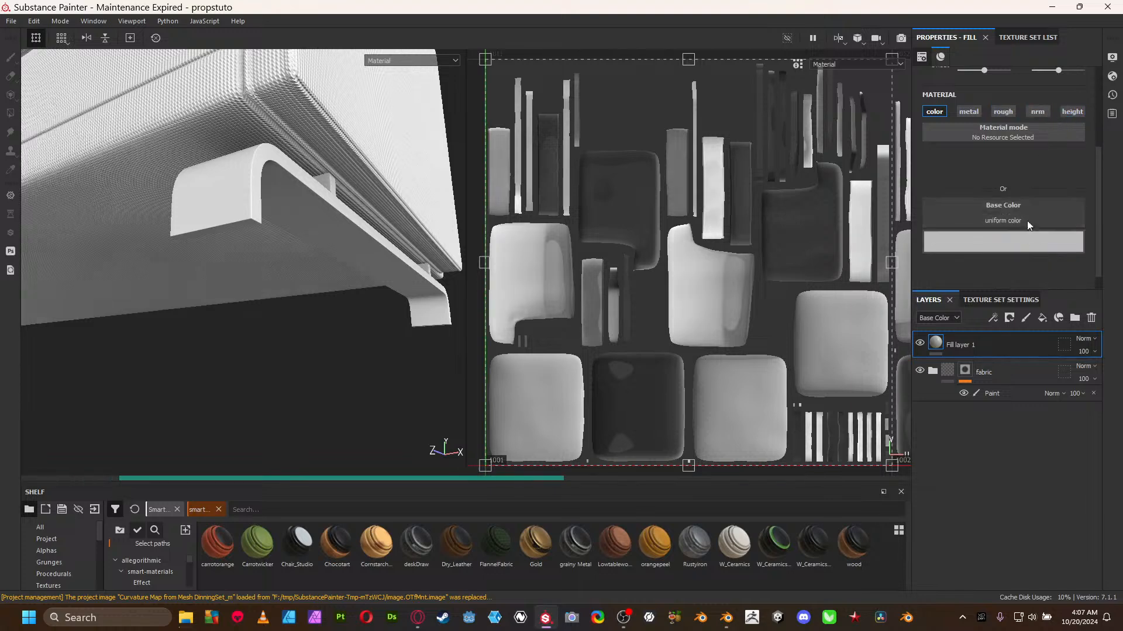
- Duplicate the color fill layer, limit the copy to the metallic channel and set its metallic value to 1
key(ctrl+d)
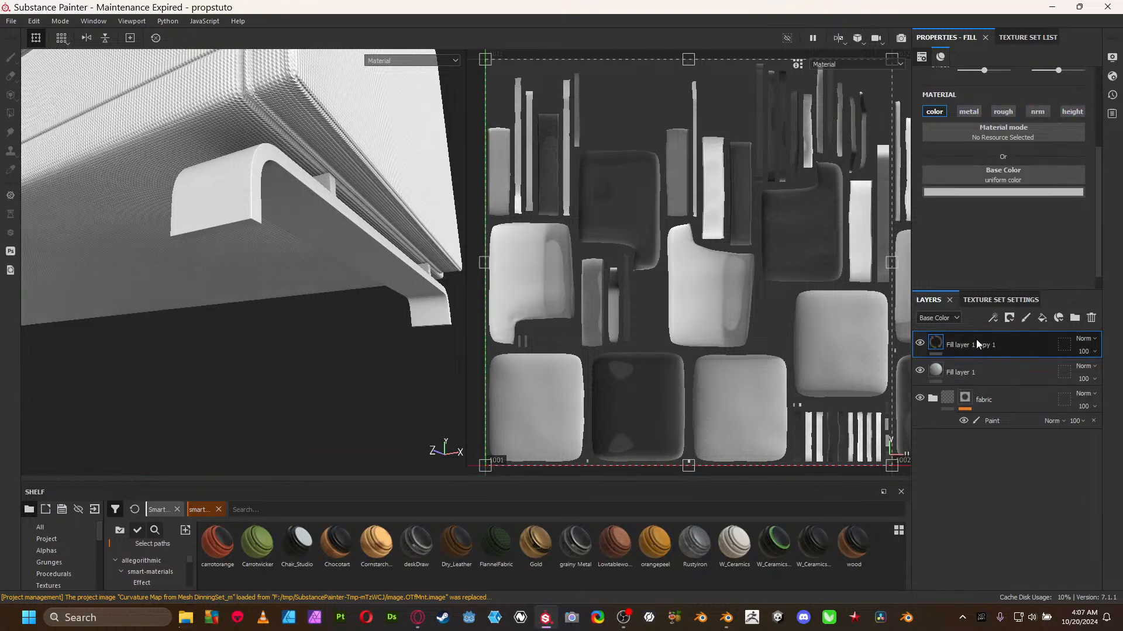
click(935, 111)
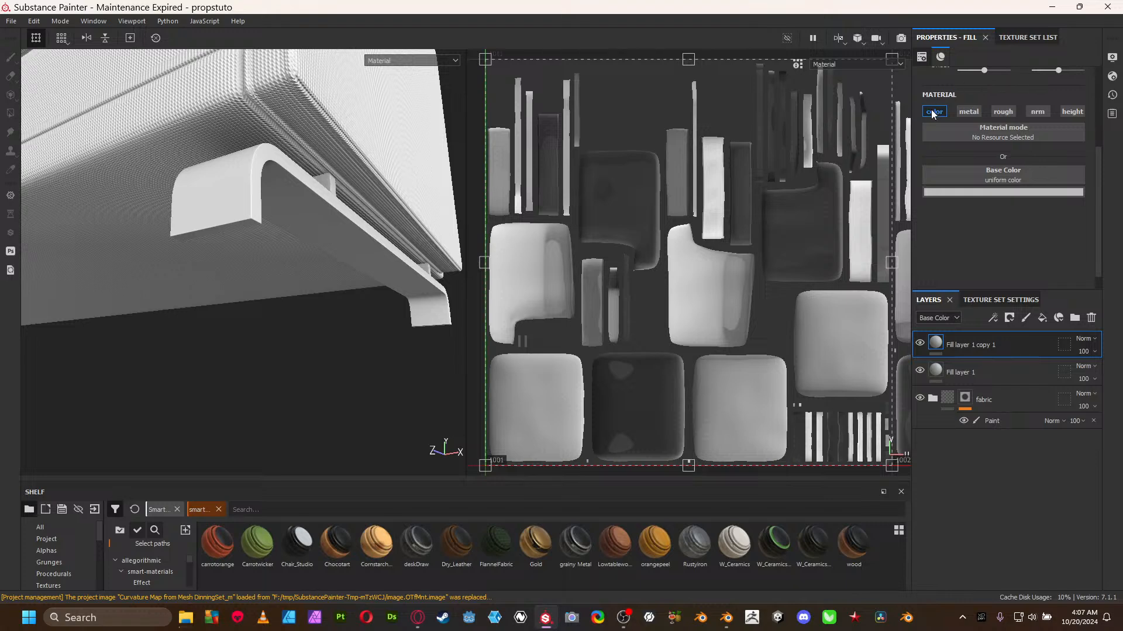
click(969, 111)
drag(965, 202, 1077, 204)
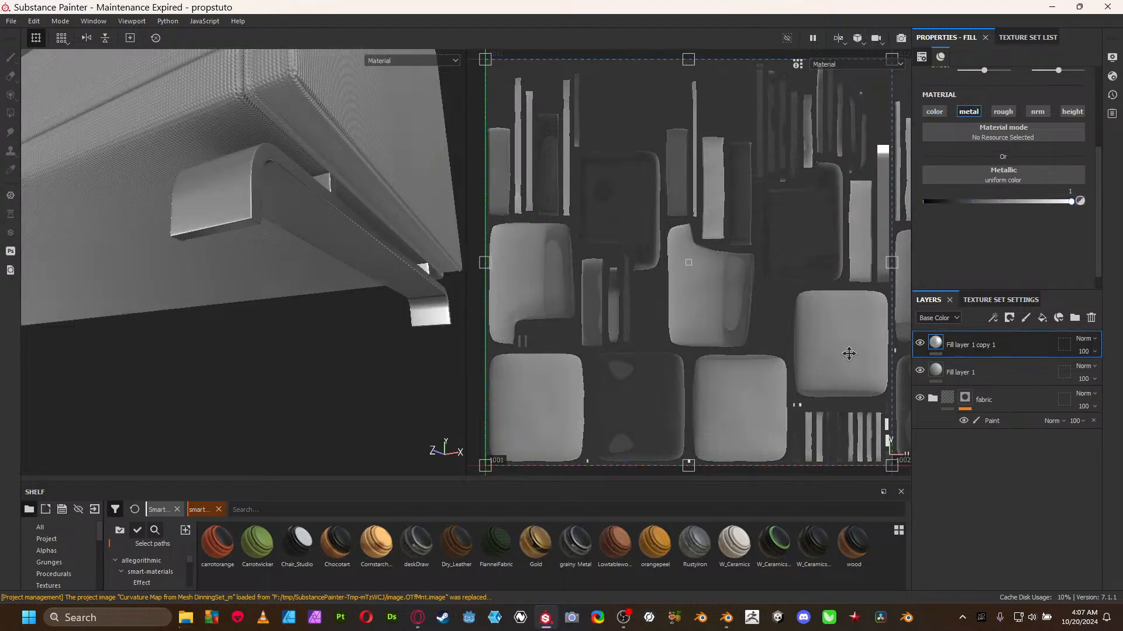
- Duplicate the metallic fill layer and limit the copy to the roughness channel
key(ctrl+d)
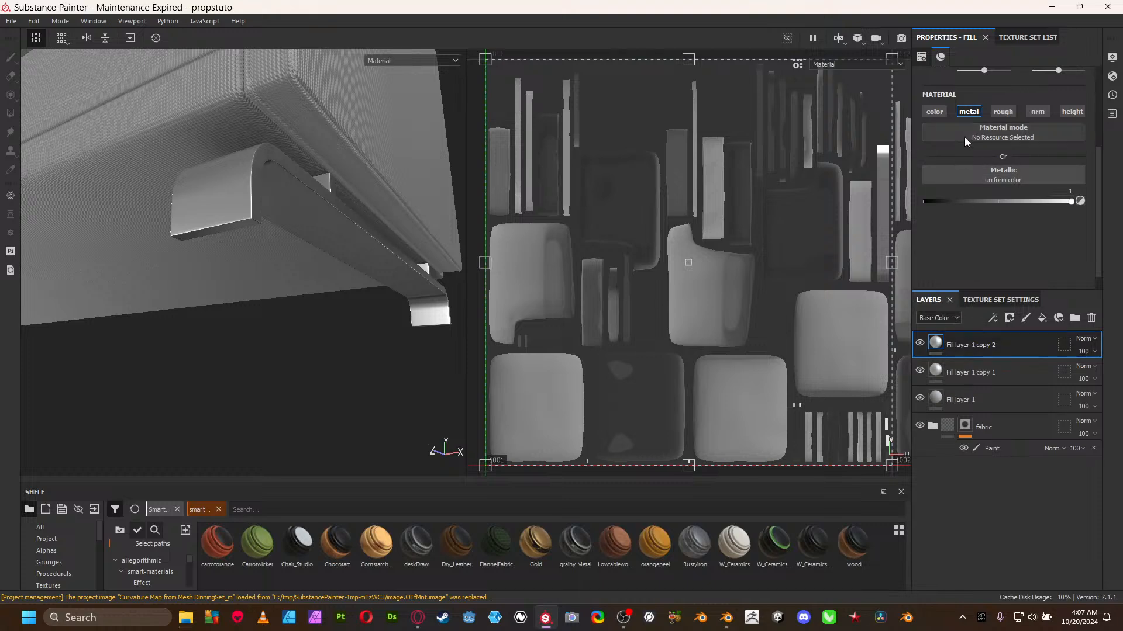
click(968, 111)
click(1003, 111)
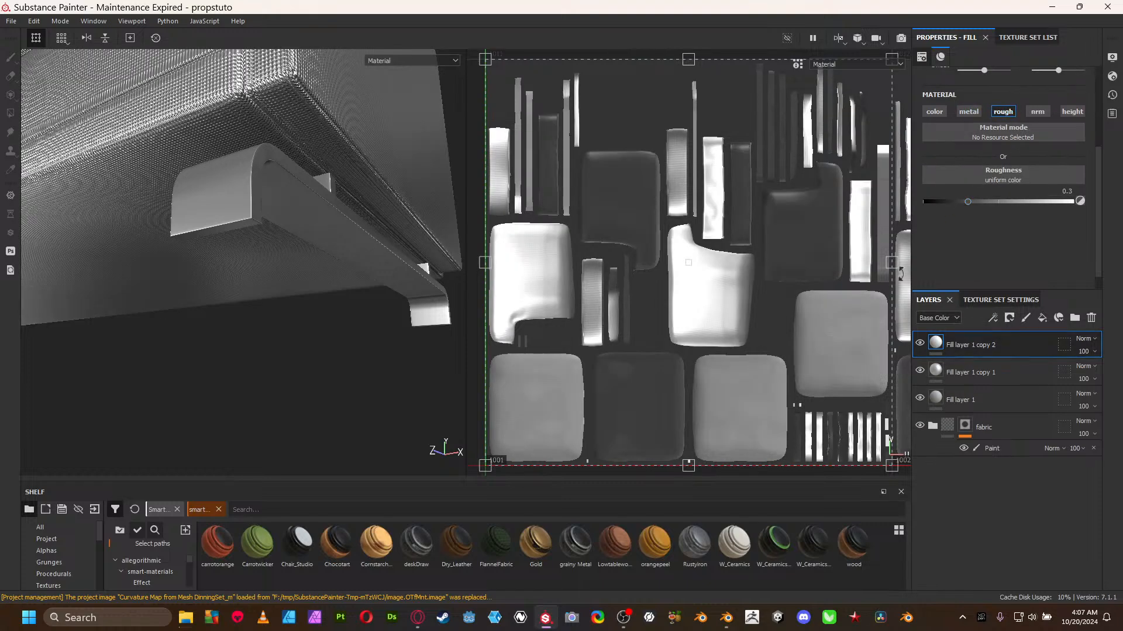
- Duplicate the roughness fill layer and limit the copy to the normal and height channels
key(ctrl+d)
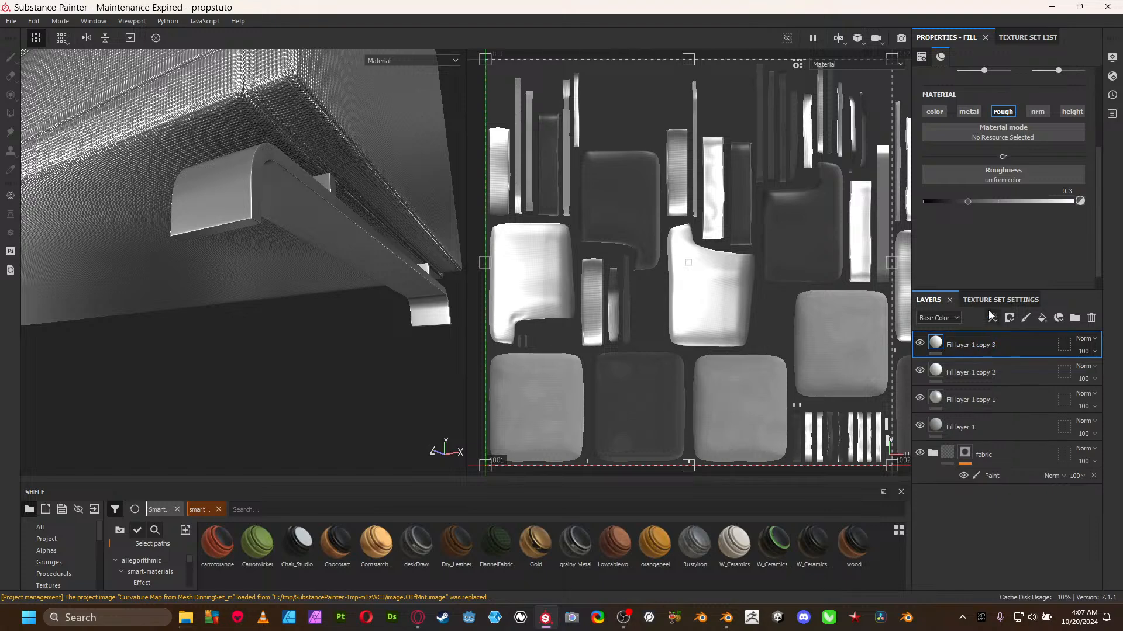
click(1003, 111)
click(1037, 111)
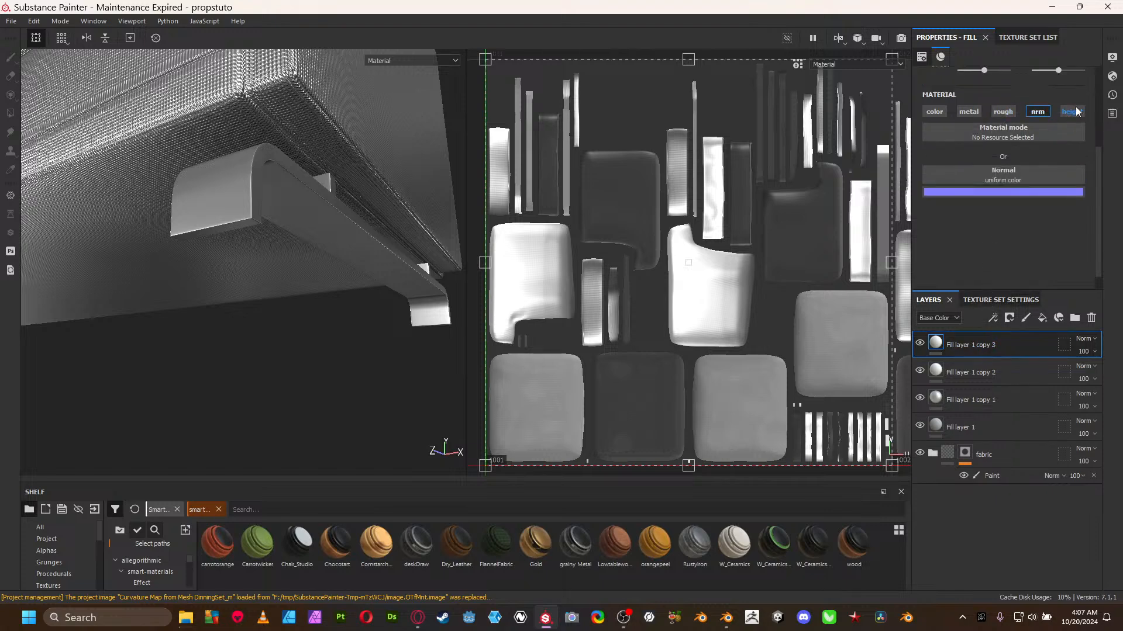
click(1072, 111)
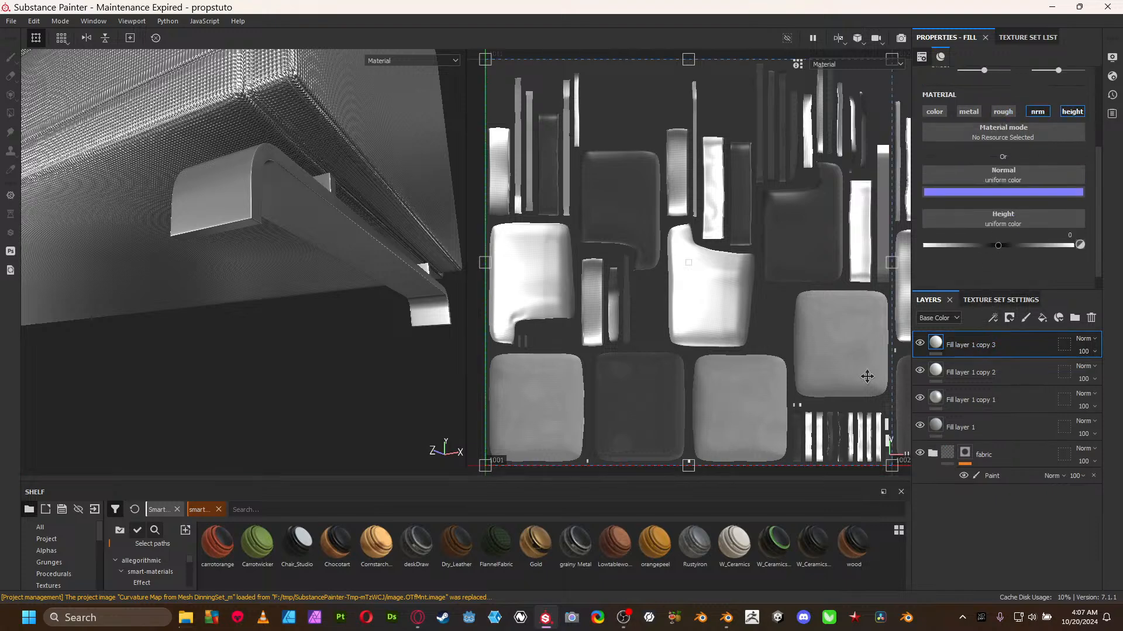
- Rename the four fill layers by channel: hg for normal and height, r for roughness, m for metallic and c for color
double_click(975, 347)
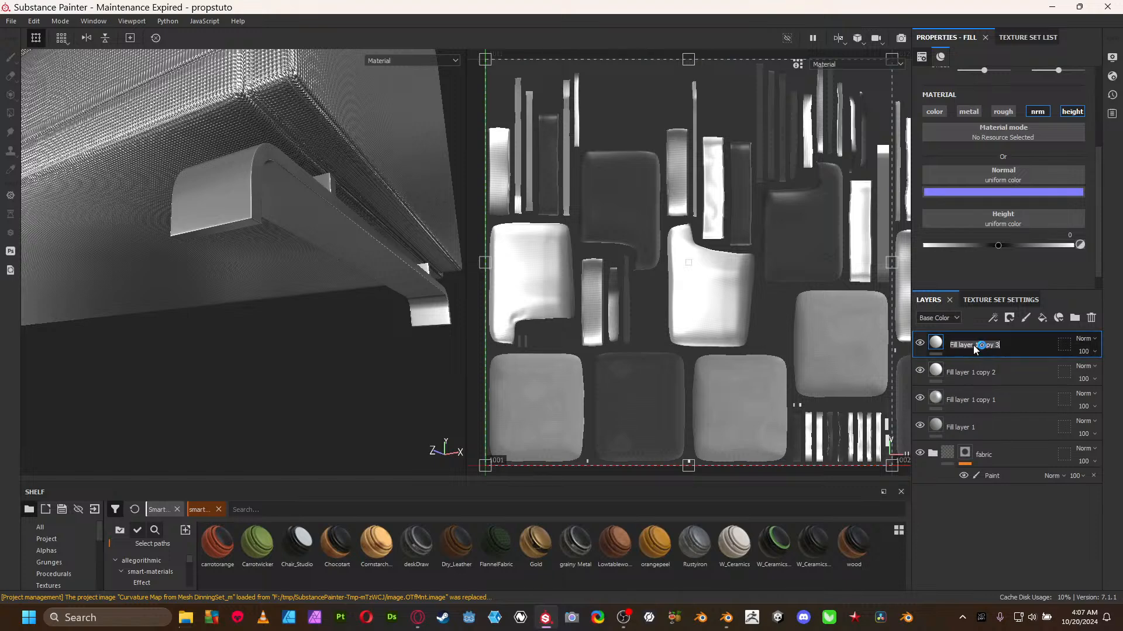
text(hg)
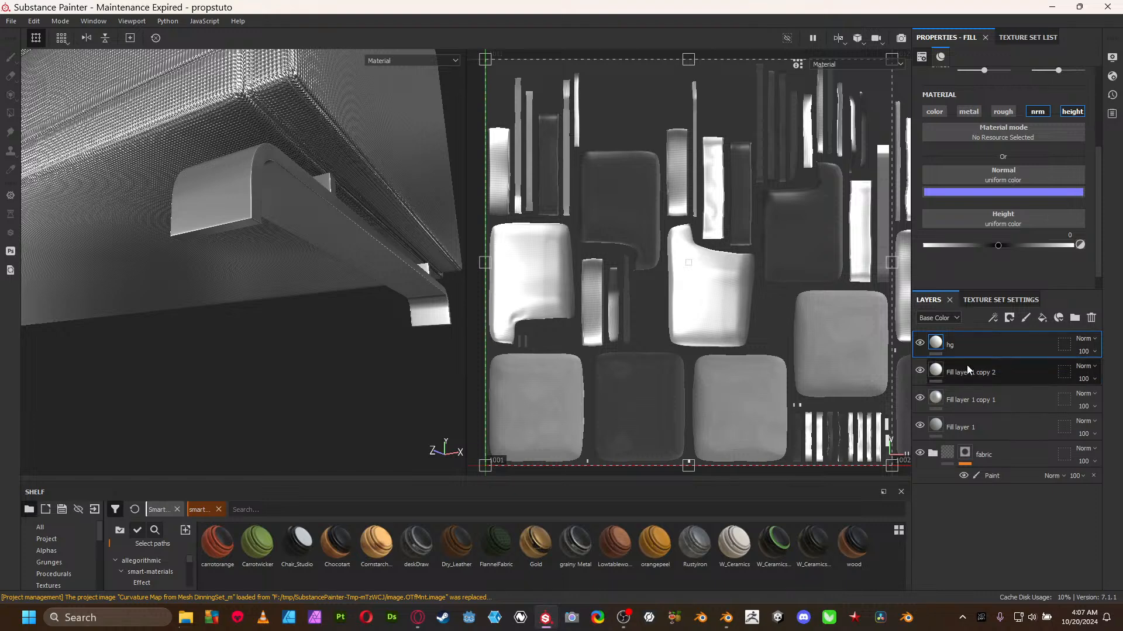
double_click(966, 371)
text(r)
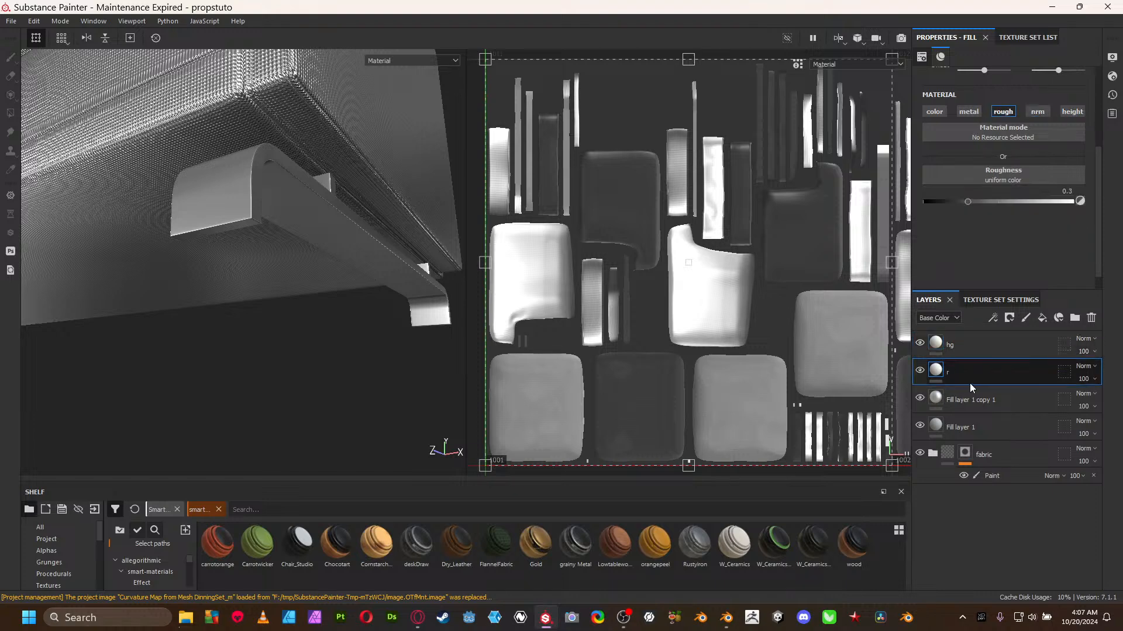
double_click(972, 397)
text(m)
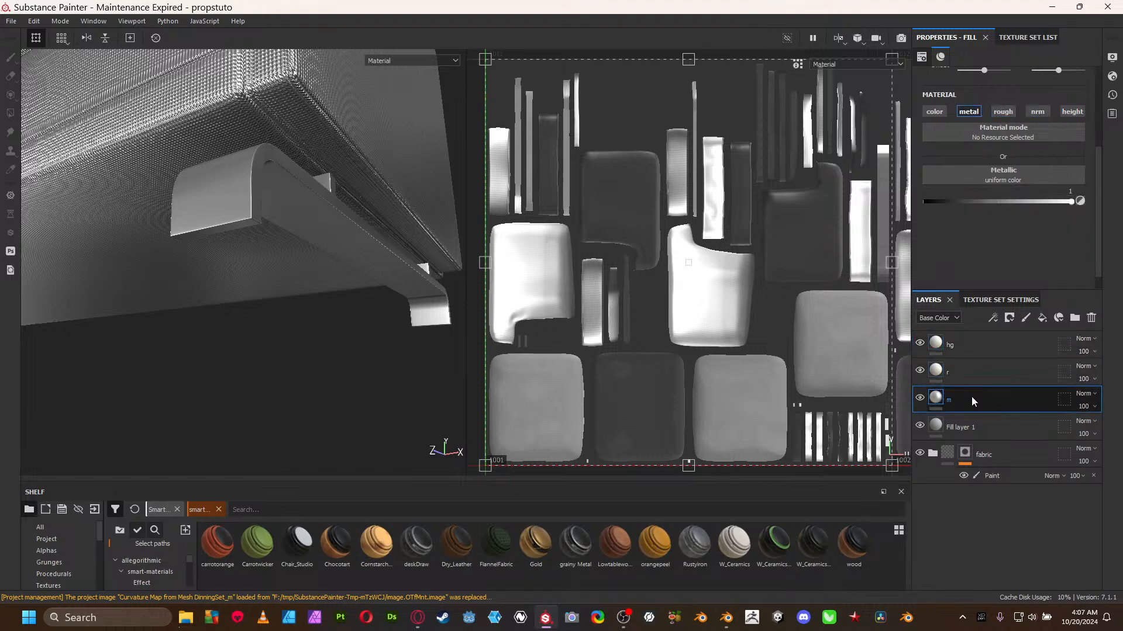
double_click(971, 427)
text(c)
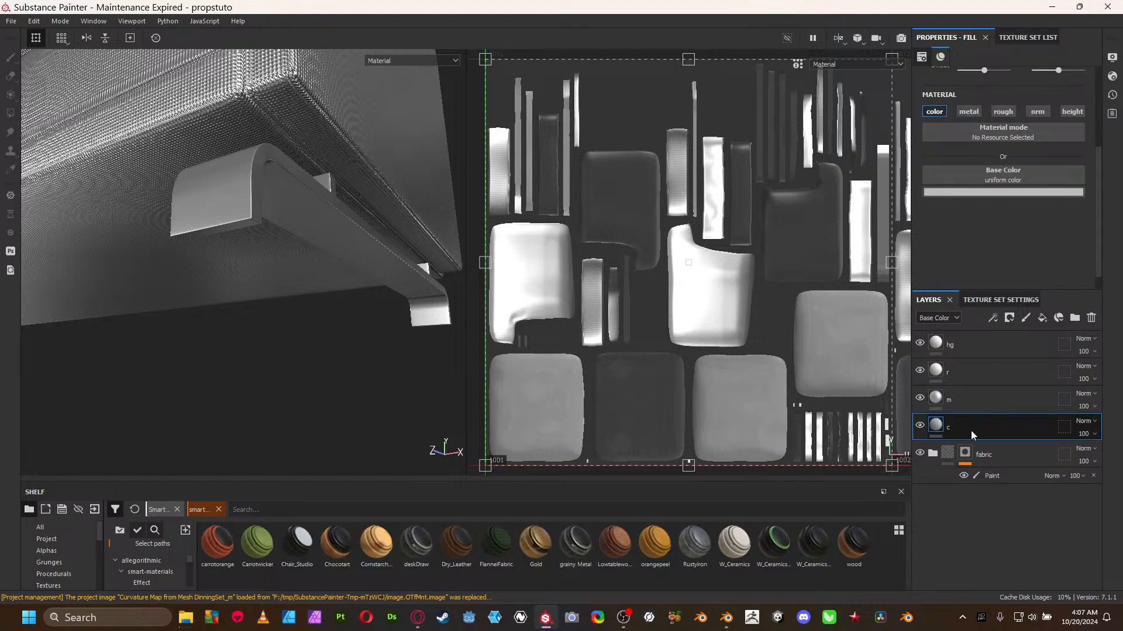
key(Return)
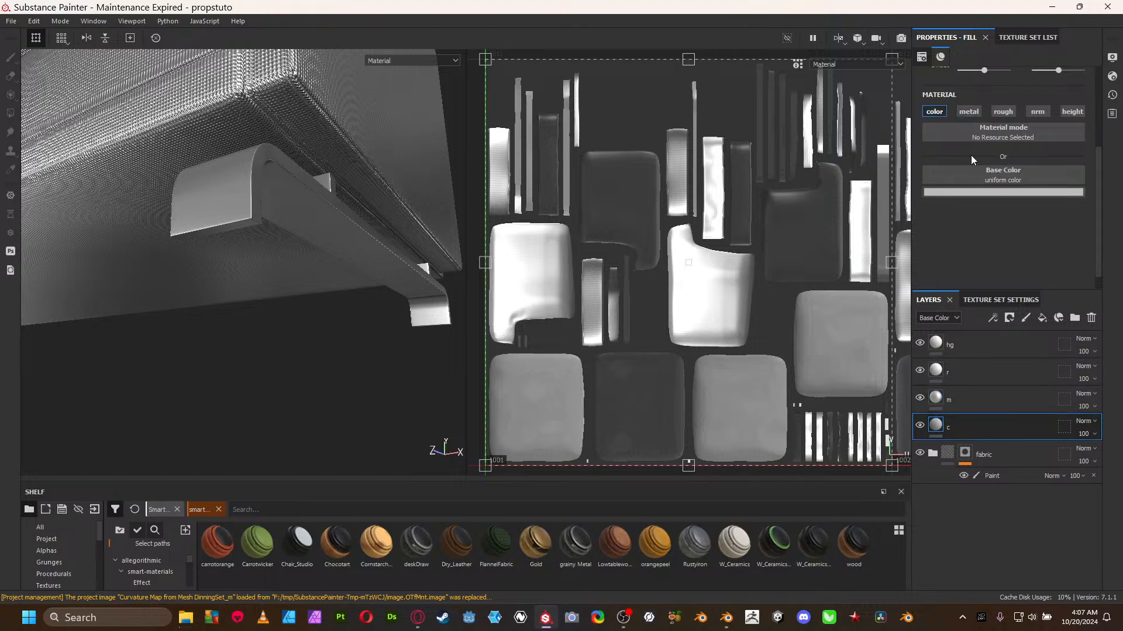
- Lower the r layer's roughness to about 0.17 for a shinier metal
click(970, 193)
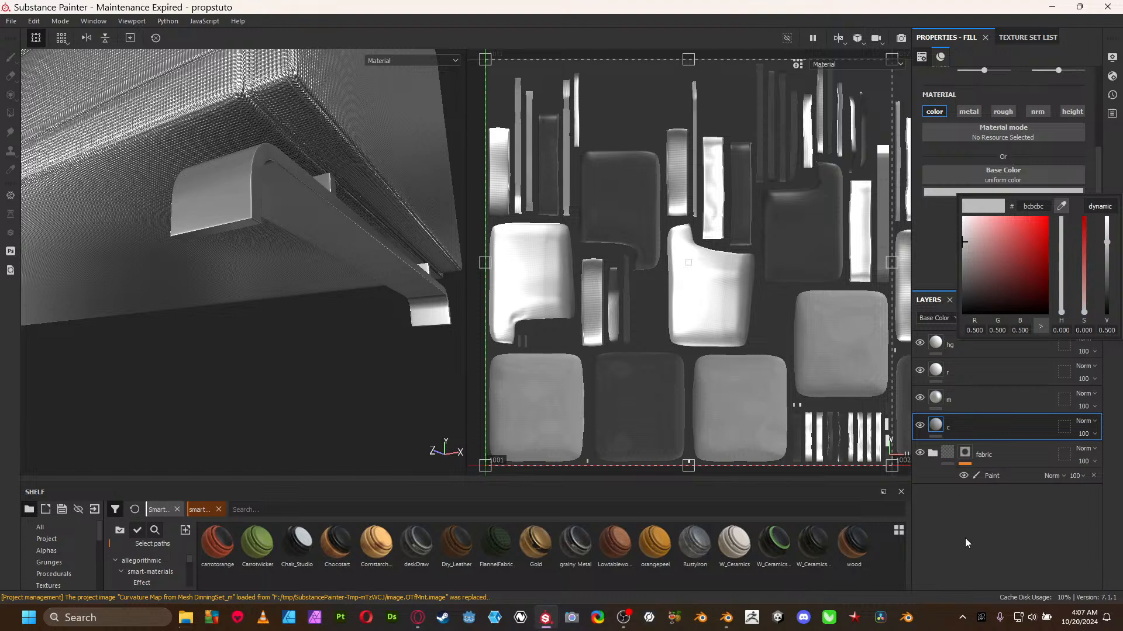
click(962, 514)
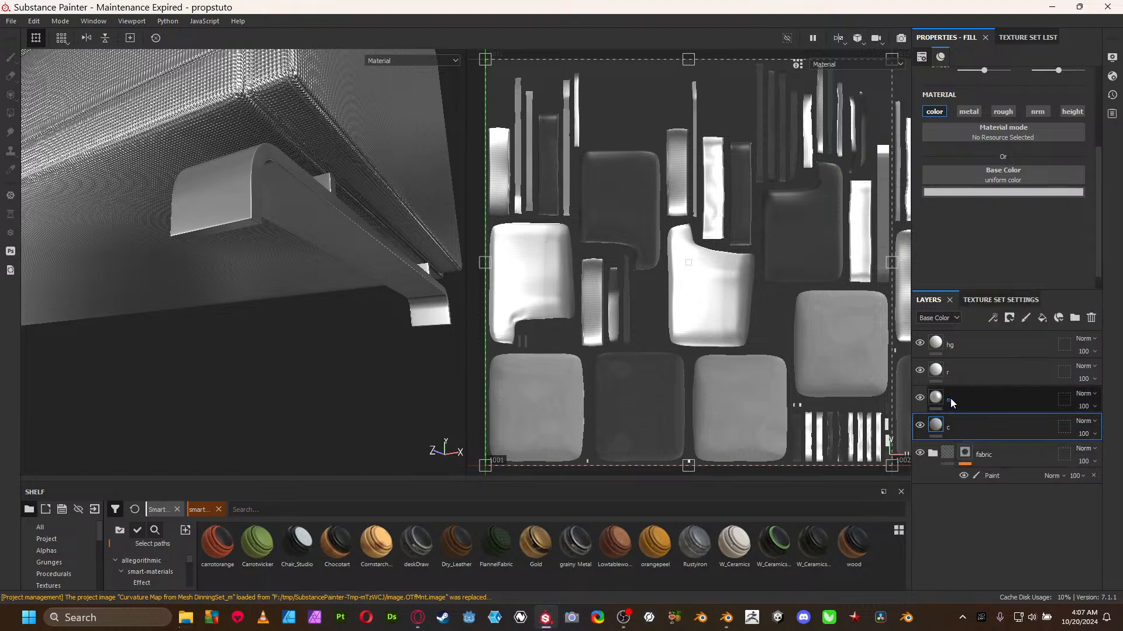
click(949, 373)
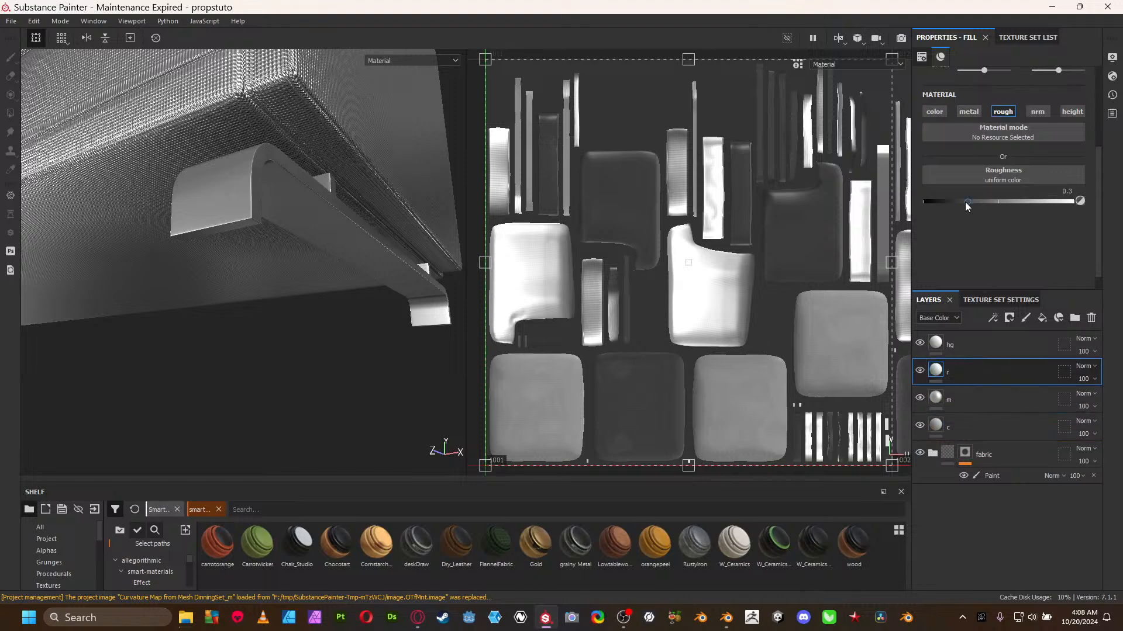
mouse_move(966, 201)
mouse_down()
mouse_move(994, 201)
mouse_move(949, 201)
mouse_up()
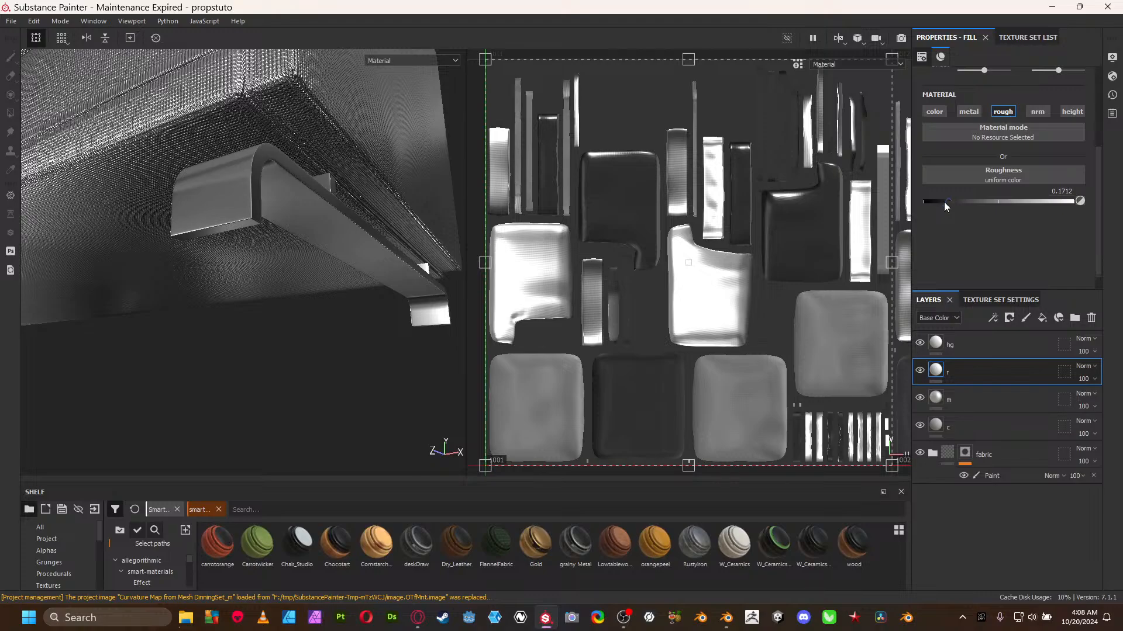
- Examine the shiny metal across the whole sofa in enlarged viewports, from the foot out to the full front view
key(Tab)
alt+drag(513, 283, 414, 345)
alt+right_drag(415, 345, 91, 182)
alt+middle_drag(91, 181, 434, 342)
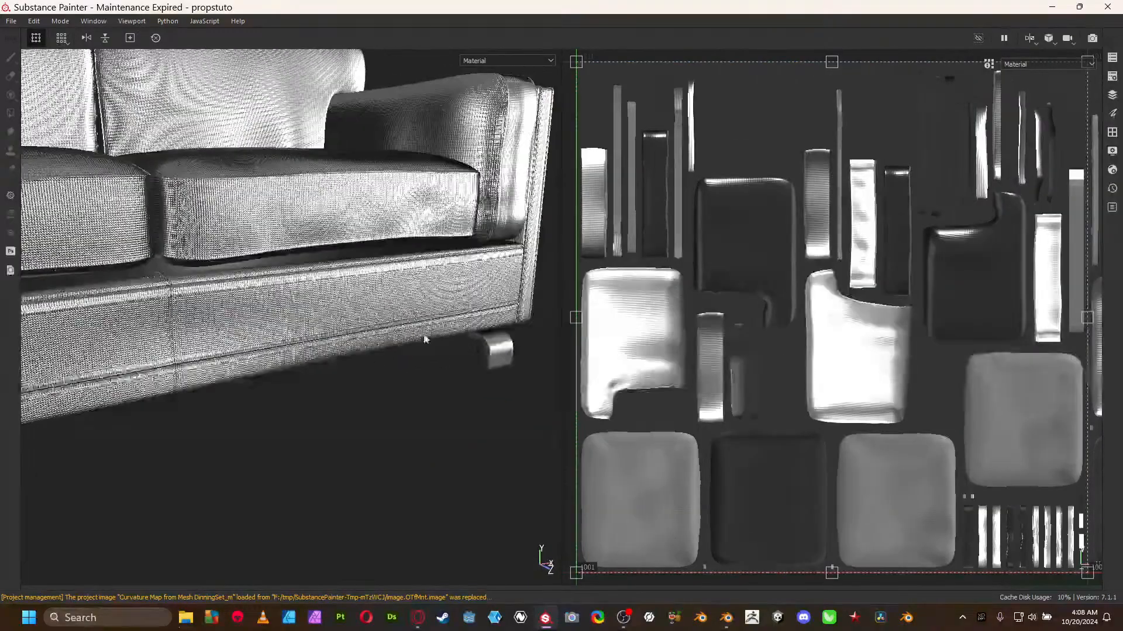
alt+right_drag(434, 342, 71, 202)
alt+drag(70, 202, 113, 258)
alt+middle_drag(113, 258, 388, 265)
alt+drag(389, 266, 377, 349)
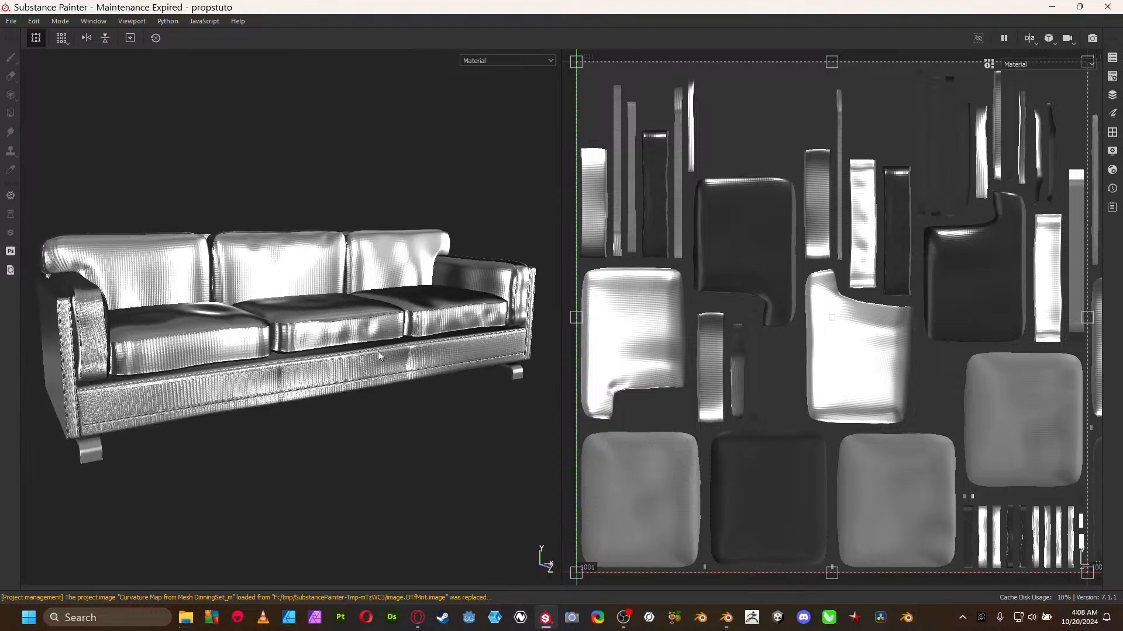
key(Tab)
- Group the hg, r, m and c fill layers into one folder and rename it basechrome
click(977, 344)
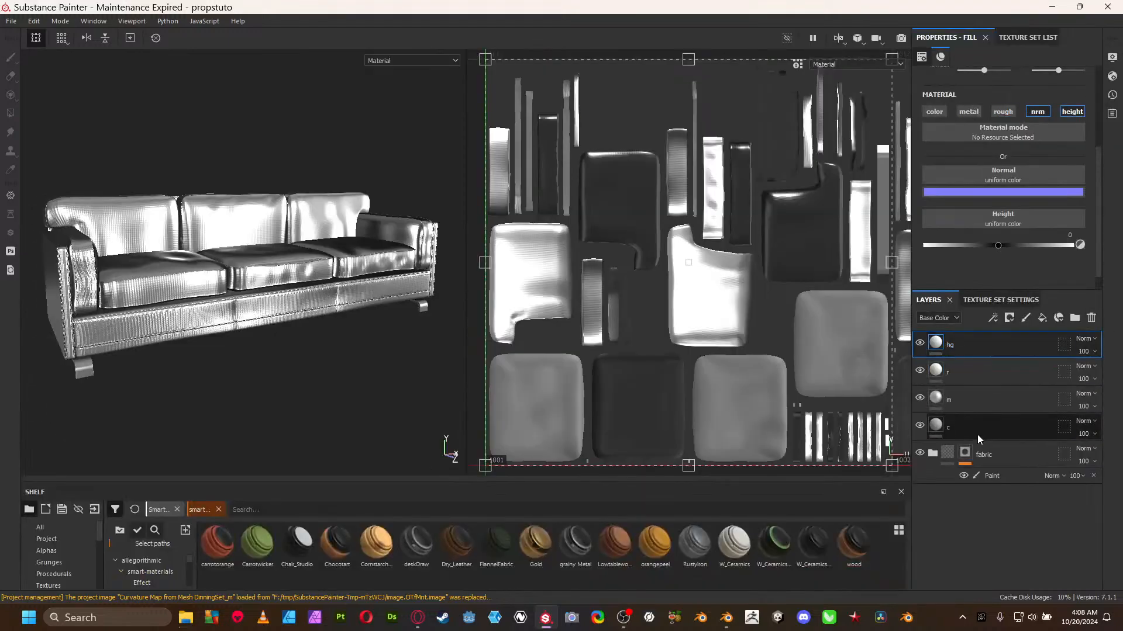
shift+click(973, 426)
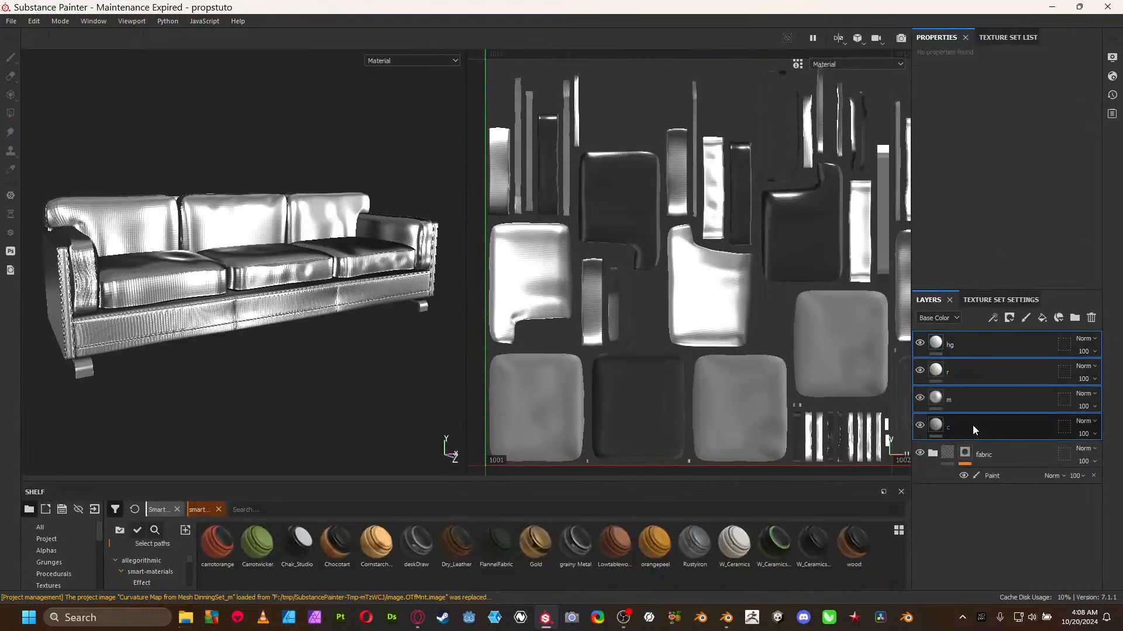
key(ctrl+g)
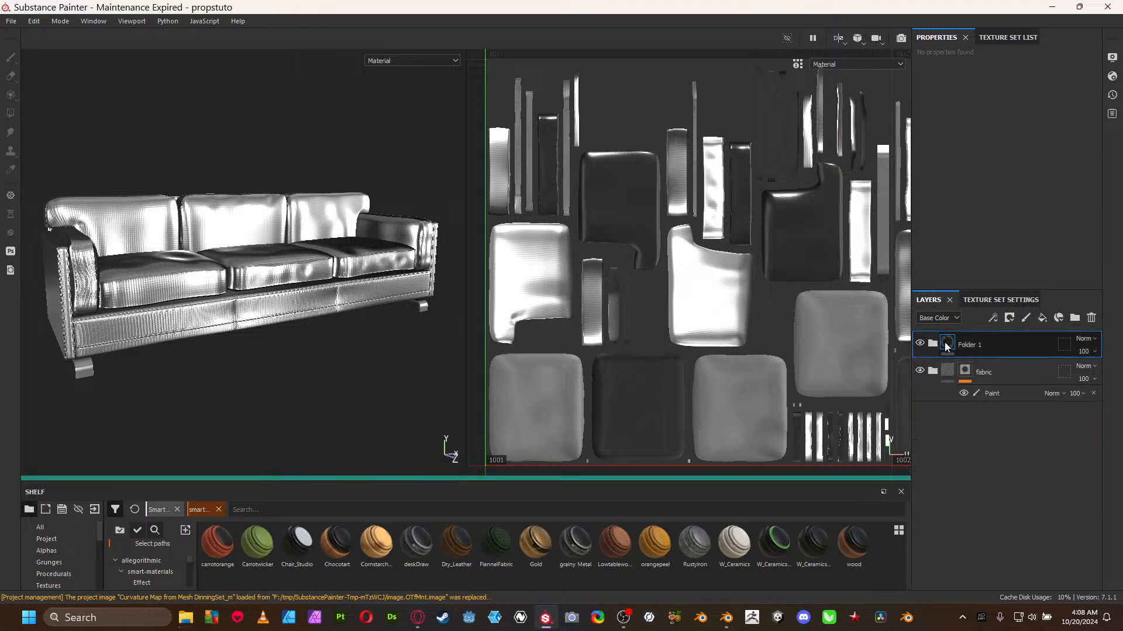
double_click(964, 346)
text(tras)
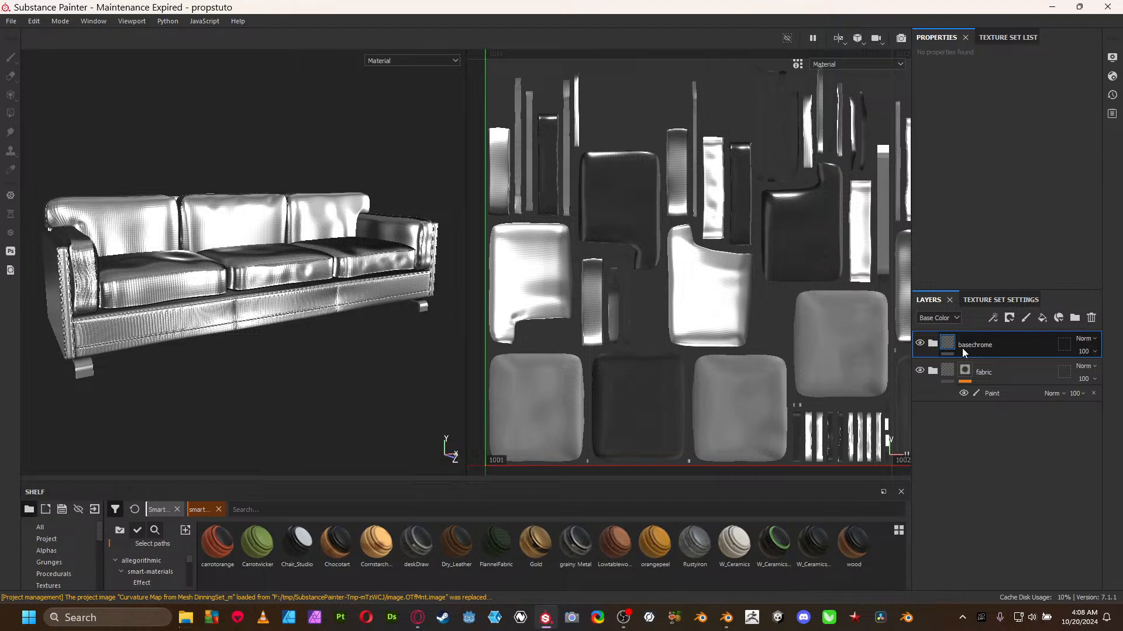
- Add a black mask to the basechrome folder and give that mask a paint effect
right_click(958, 342)
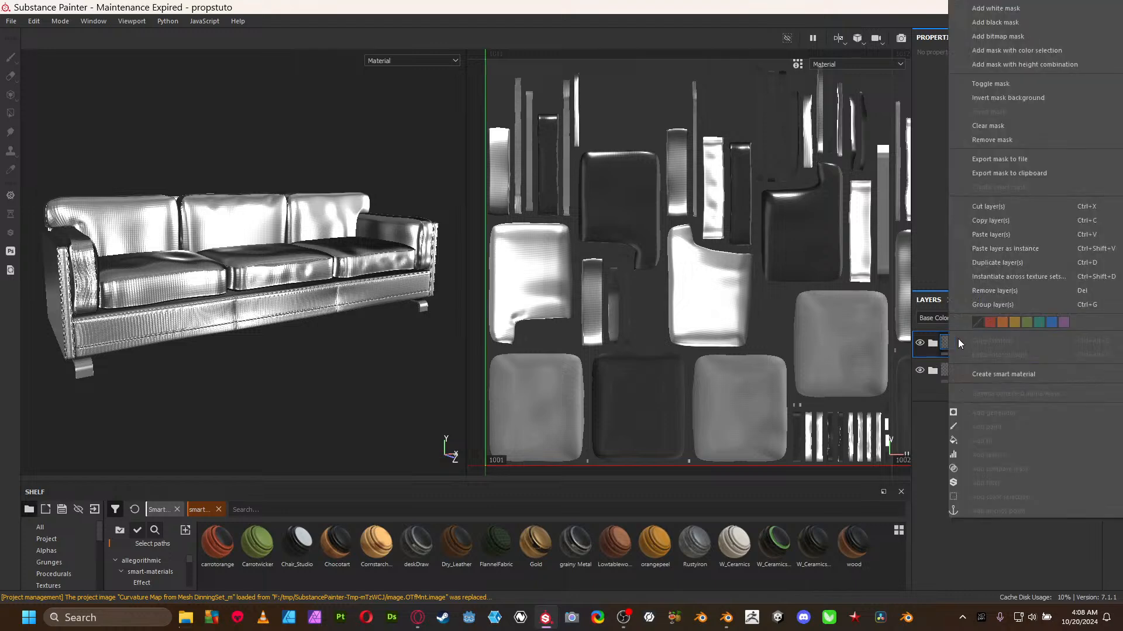
click(1020, 23)
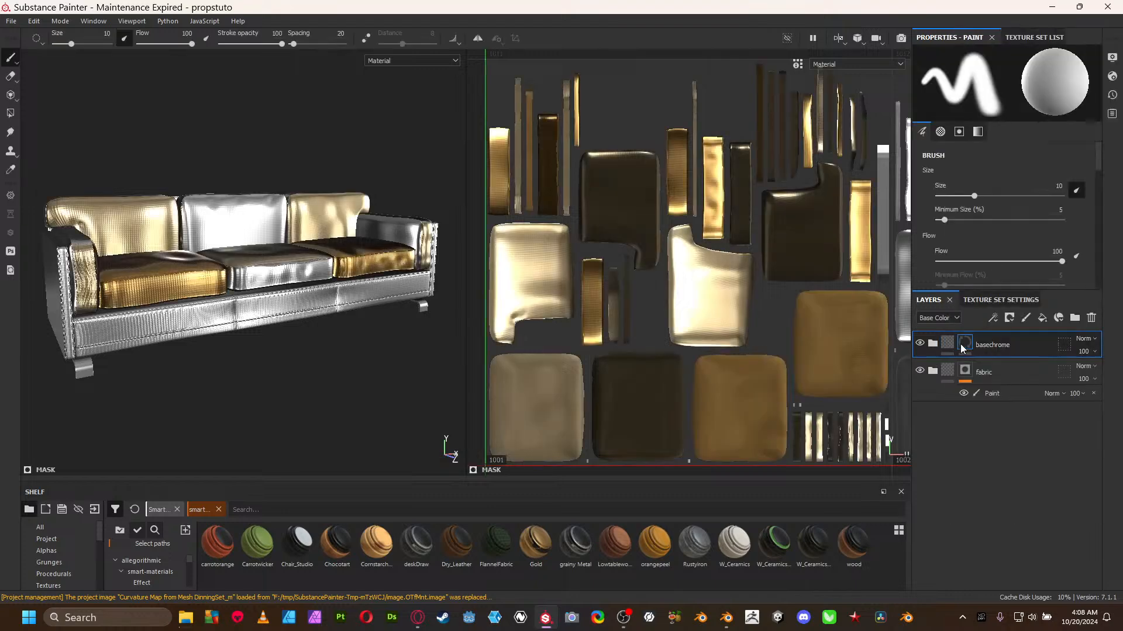
right_click(962, 349)
click(977, 541)
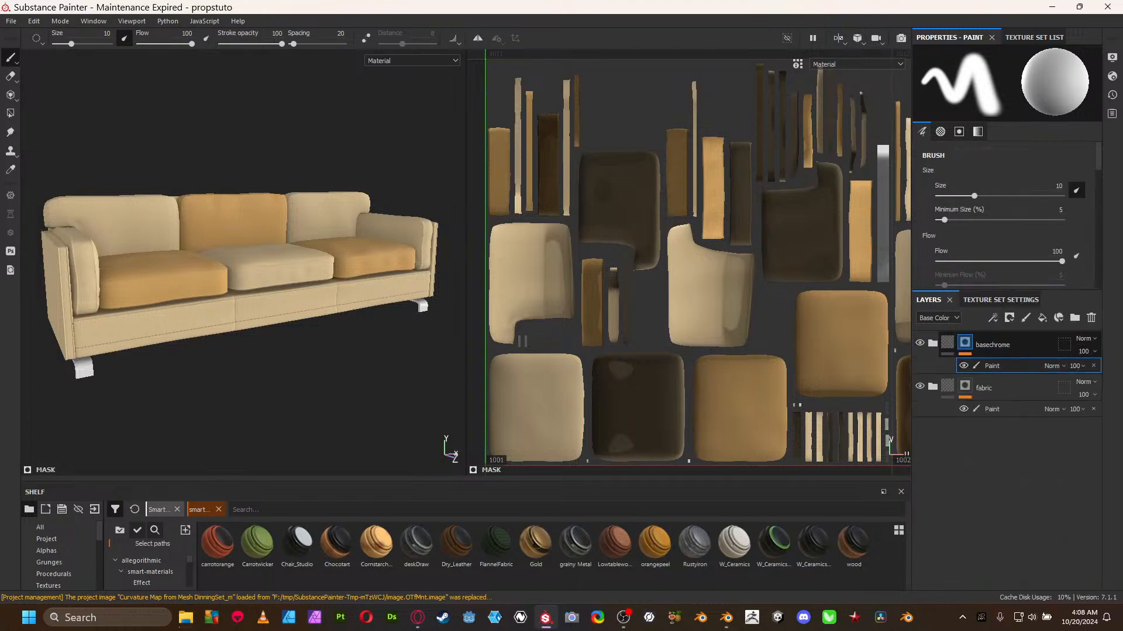
- Use Polygon Fill in mesh fill mode to reveal basechrome on the sofa's metal feet and their mounts, and save the project
click(10, 115)
alt+drag(99, 344, 186, 336)
alt+middle_drag(186, 336, 345, 230)
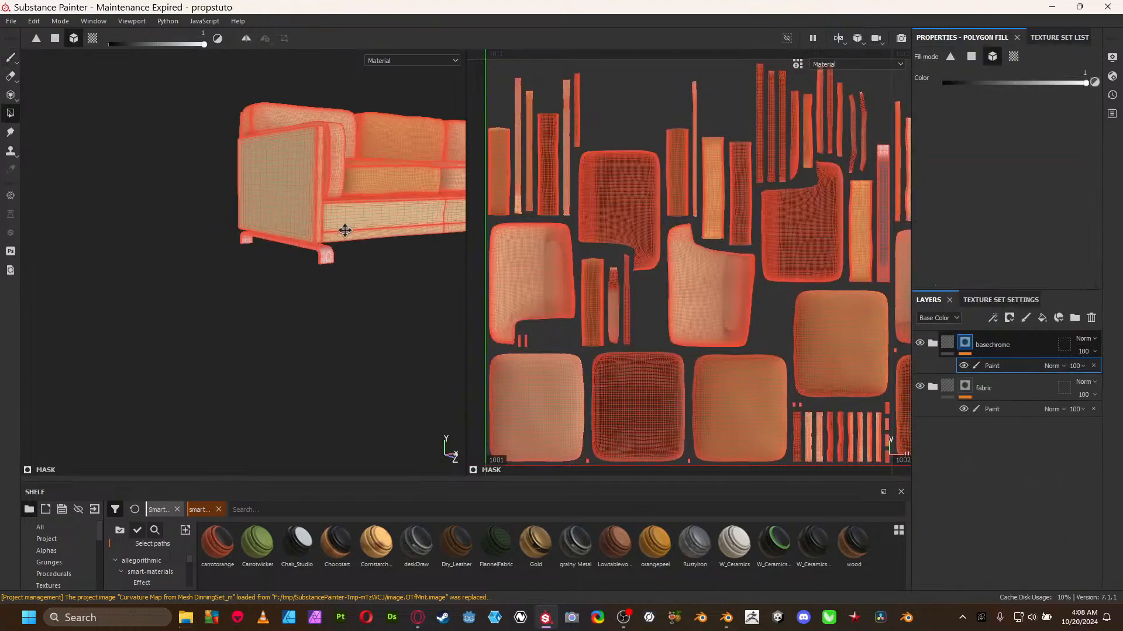
scroll(345, 231, up, 8)
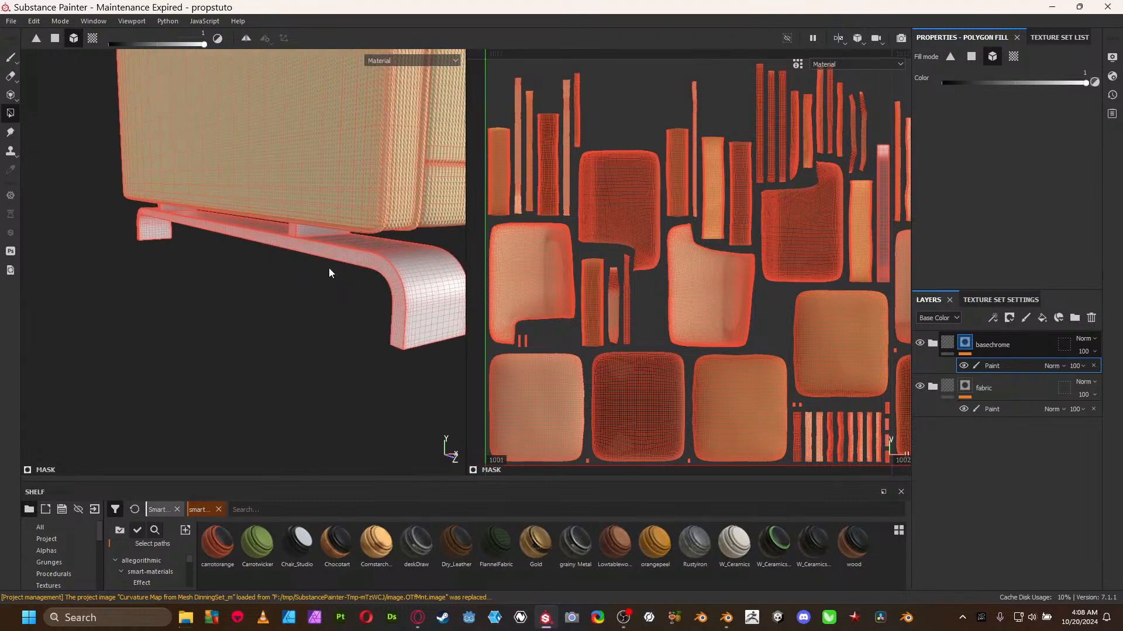
alt+drag(338, 275, 321, 254)
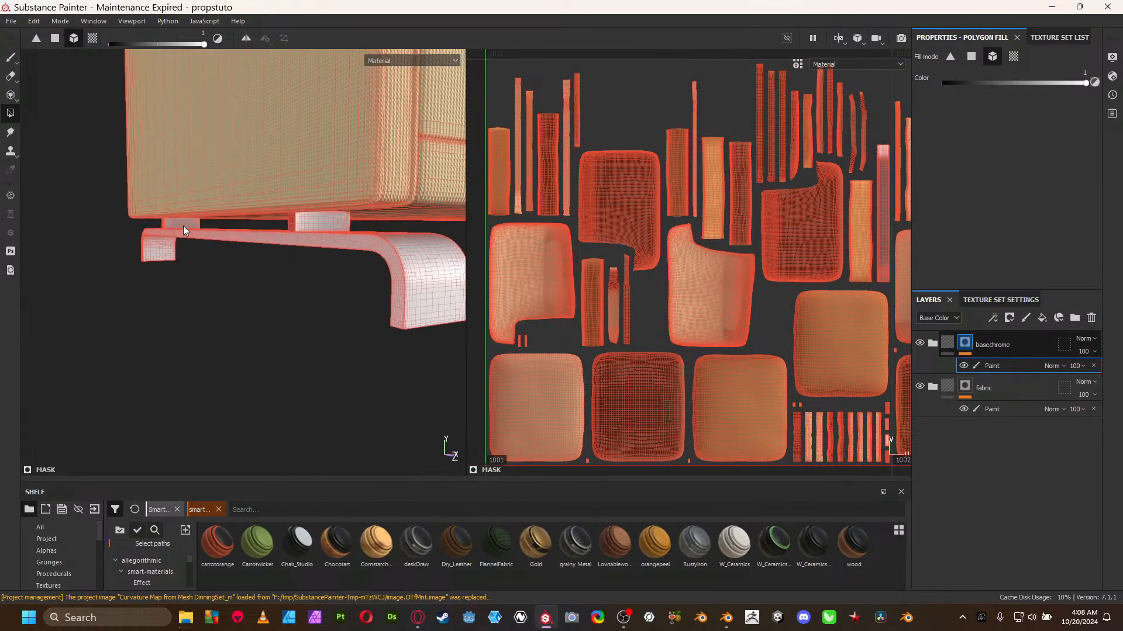
alt+drag(198, 237, 335, 280)
scroll(335, 280, down, 3)
alt+drag(230, 240, 263, 231)
scroll(218, 257, down, 4)
alt+middle_drag(241, 270, 368, 236)
alt+right_drag(320, 234, 581, 335)
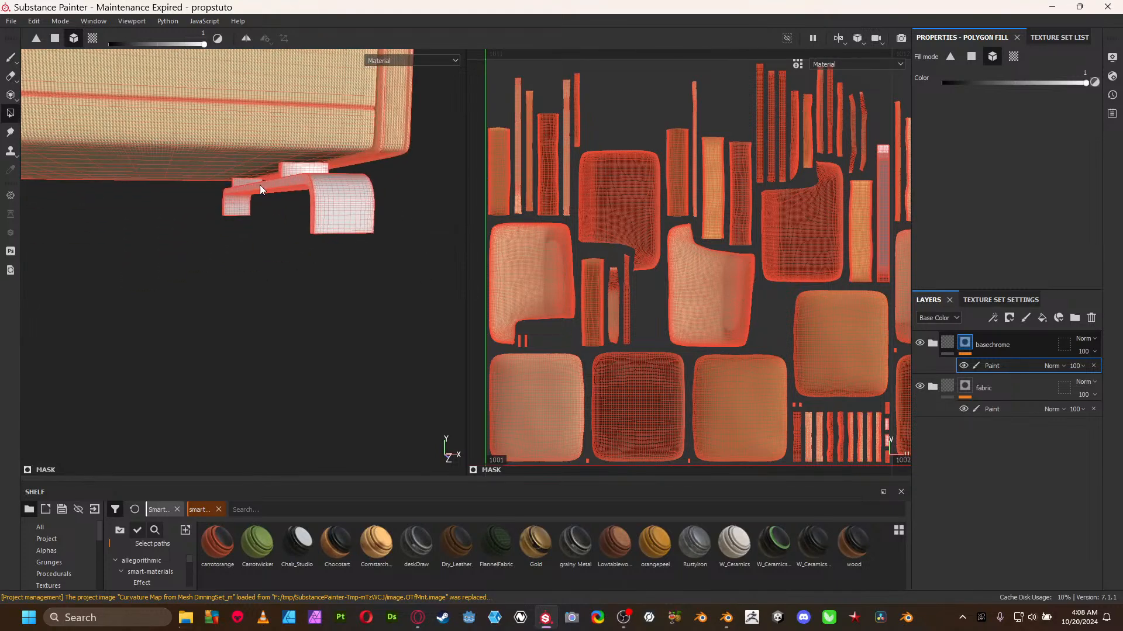
alt+right_drag(315, 209, 238, 252)
key(ctrl+s)
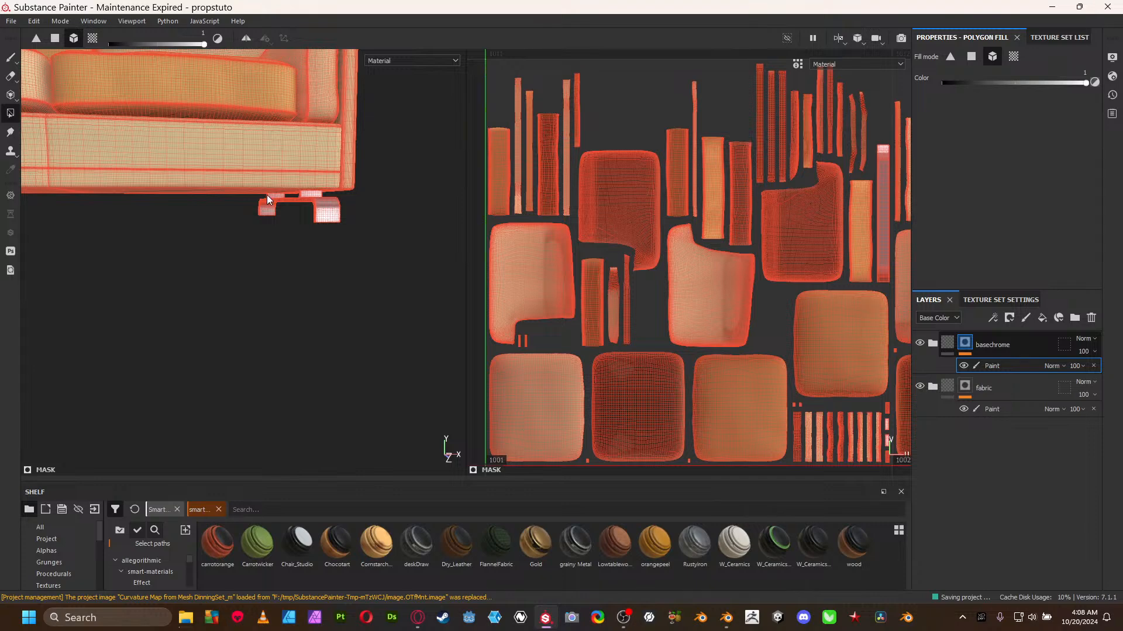
- Return to the Paint tool and show the DinningSet_m texture set together with the sofa, viewing both from above
alt+drag(285, 286, 221, 248)
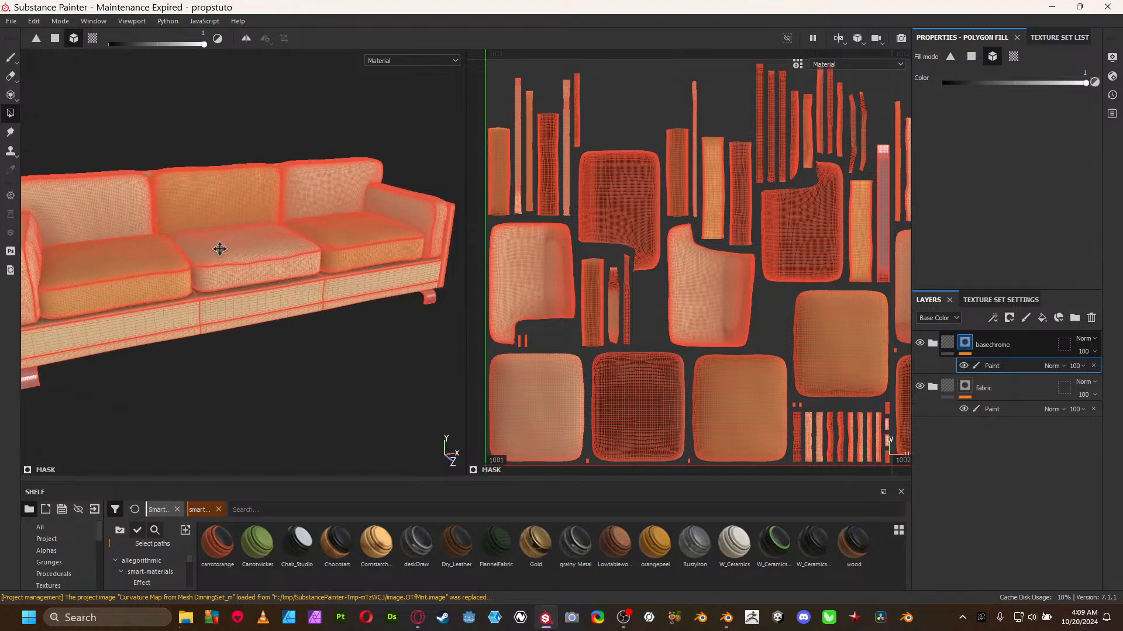
click(10, 56)
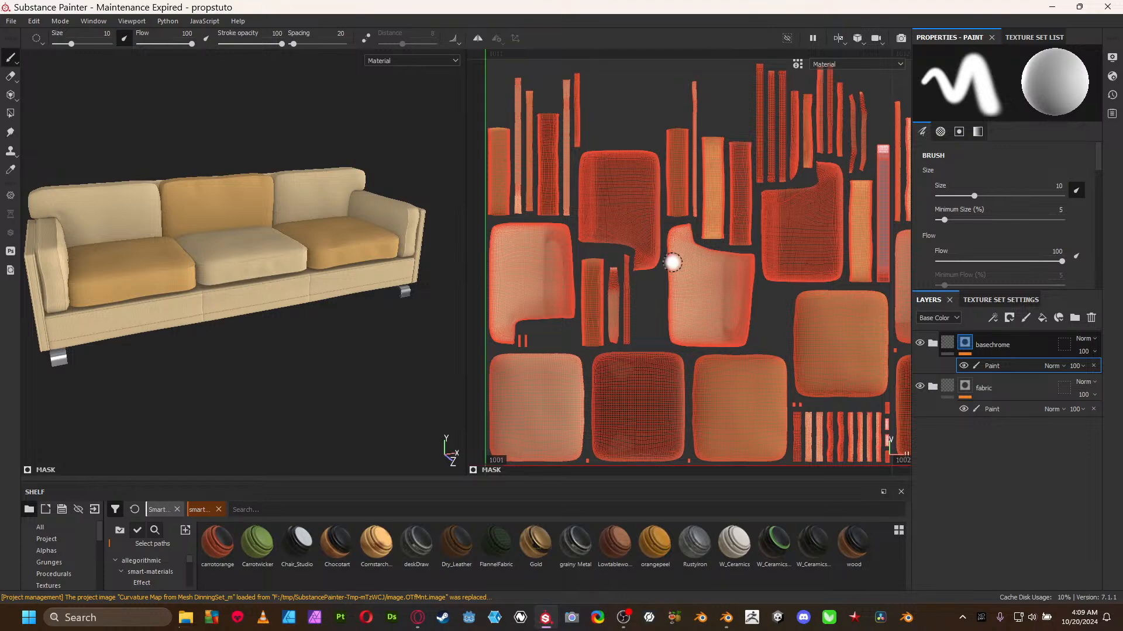
click(1023, 31)
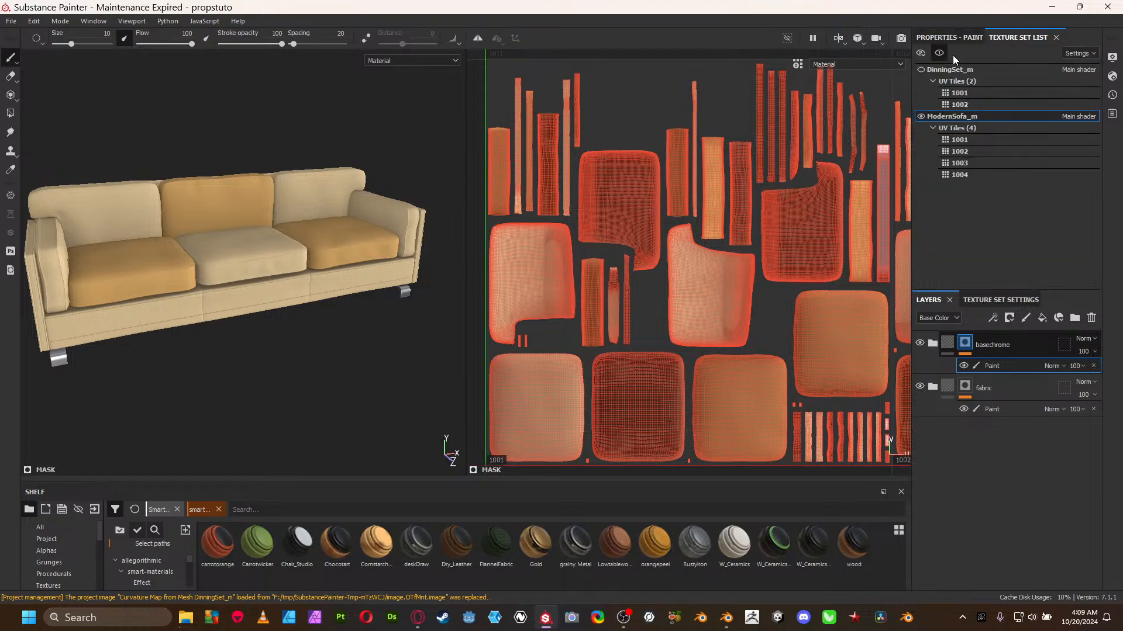
click(921, 69)
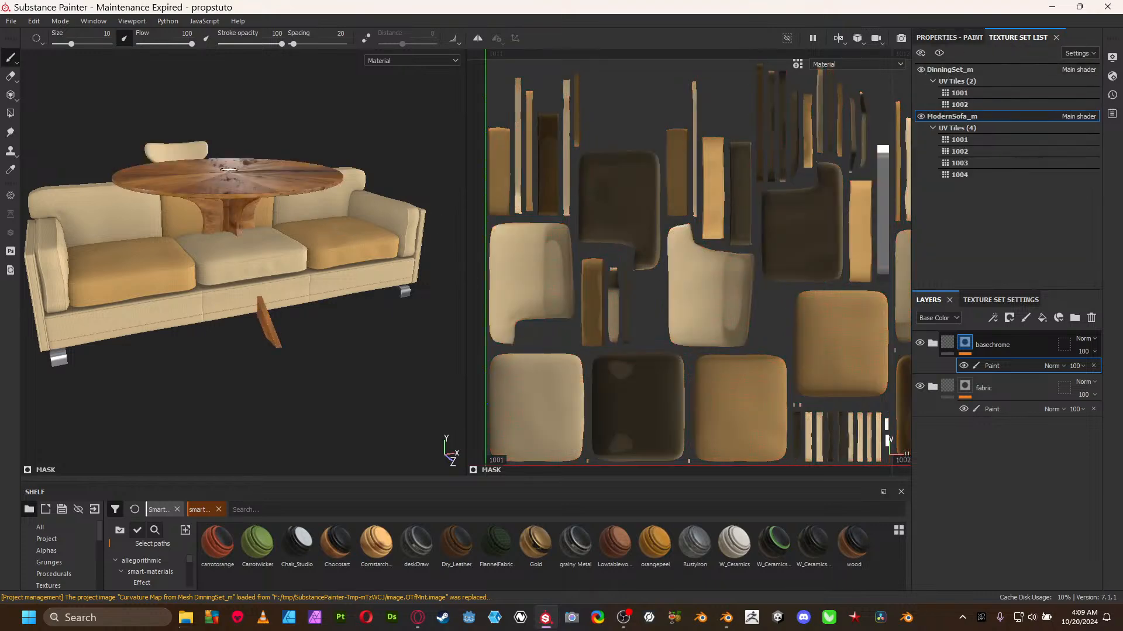
alt+drag(229, 170, 286, 194)
alt+right_drag(287, 194, 202, 166)
mouse_move(202, 166)
alt+middle_down()
mouse_move(200, 196)
mouse_move(173, 207)
alt+middle_up()
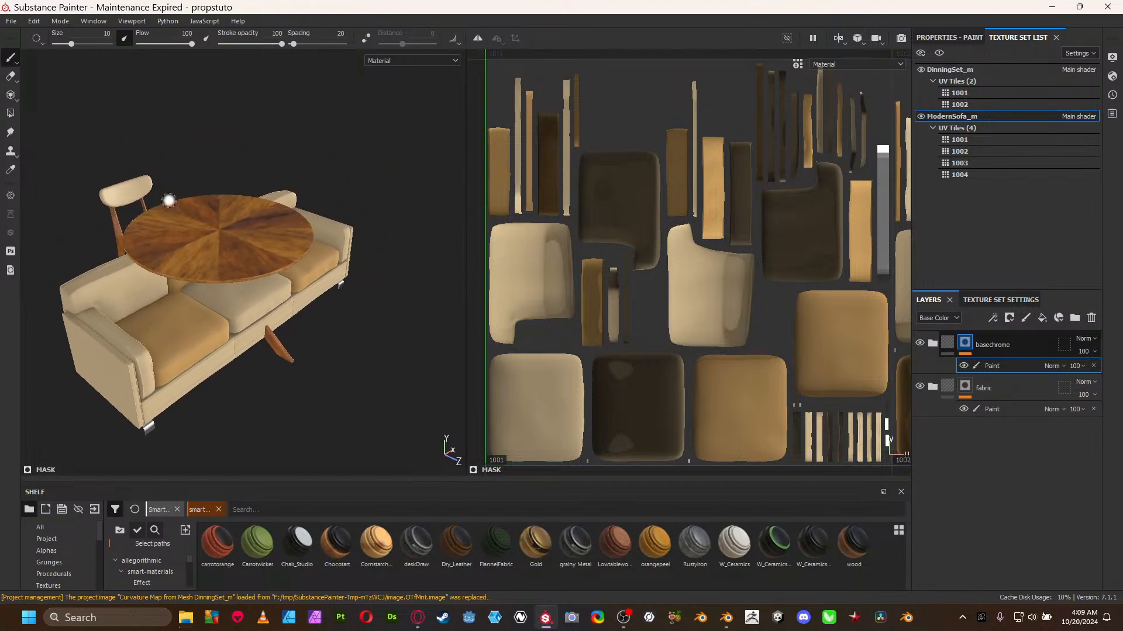
- Open the texture export settings and examine the output maps of the OutputCompact, Unreal Engine 4 (Packed) and Unreal Engine 4 SSS (Packed) presets
click(11, 21)
mouse_move(34, 20)
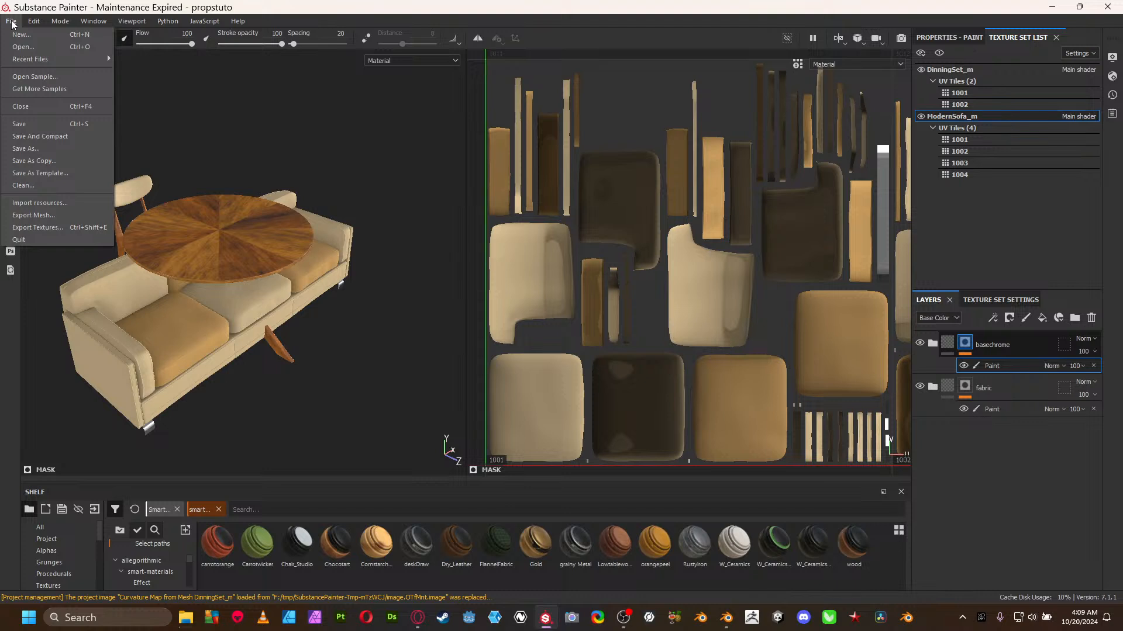
click(41, 226)
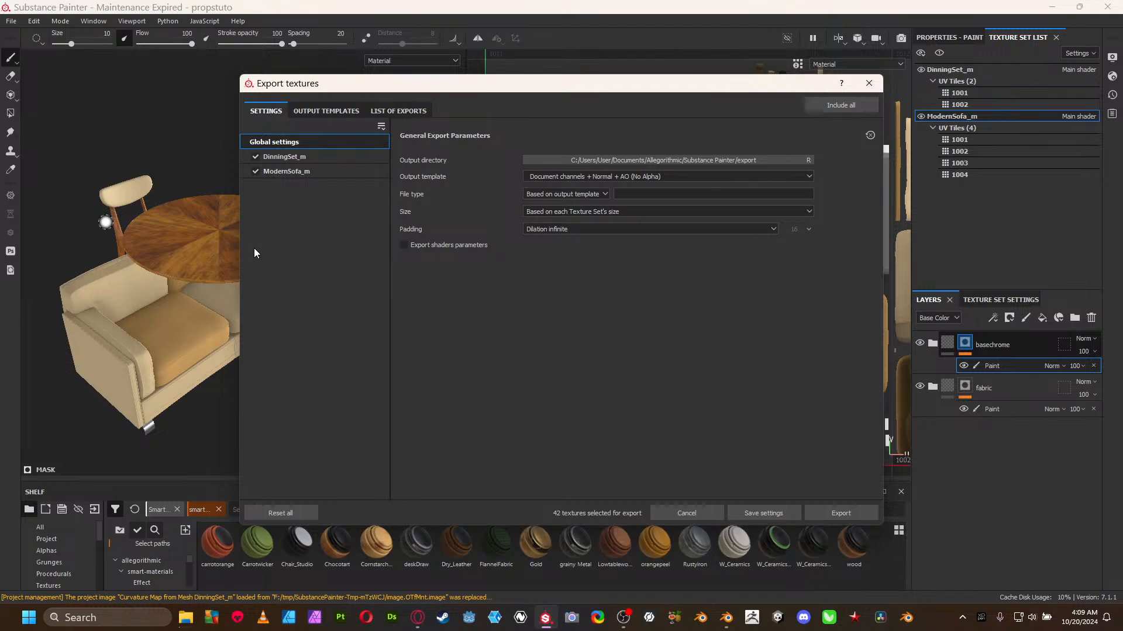
click(328, 111)
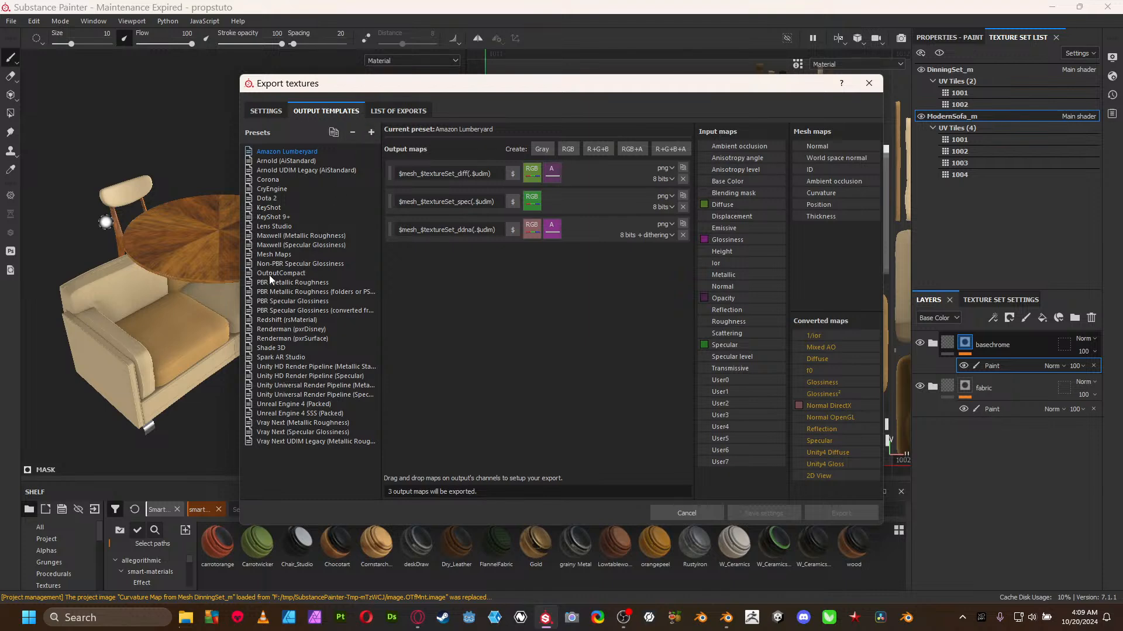
click(284, 273)
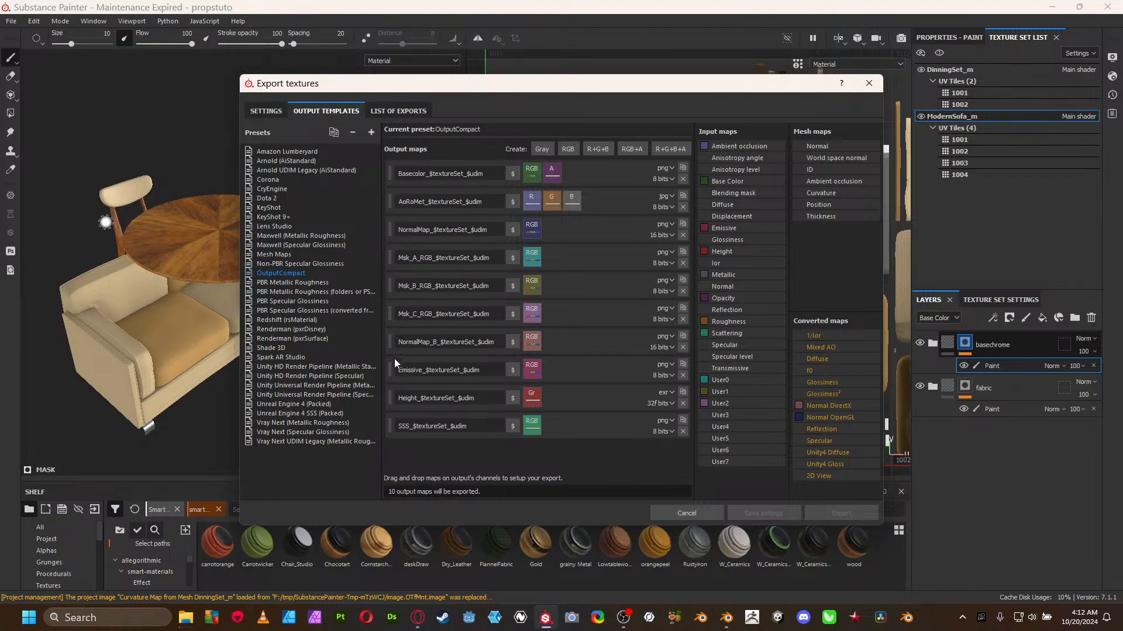
click(308, 405)
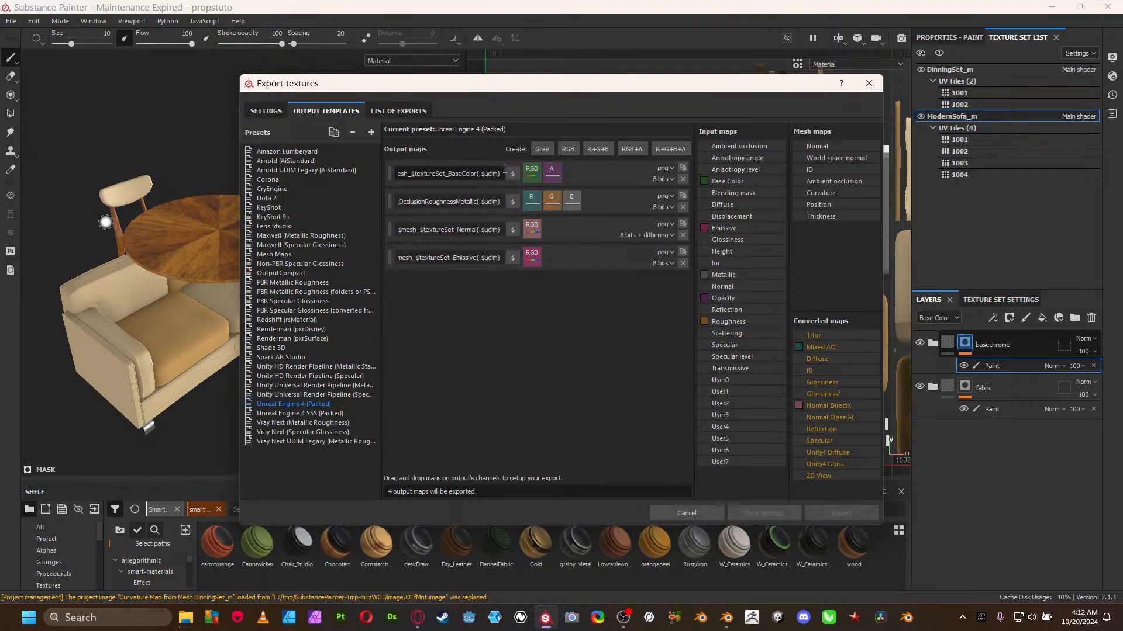
click(334, 415)
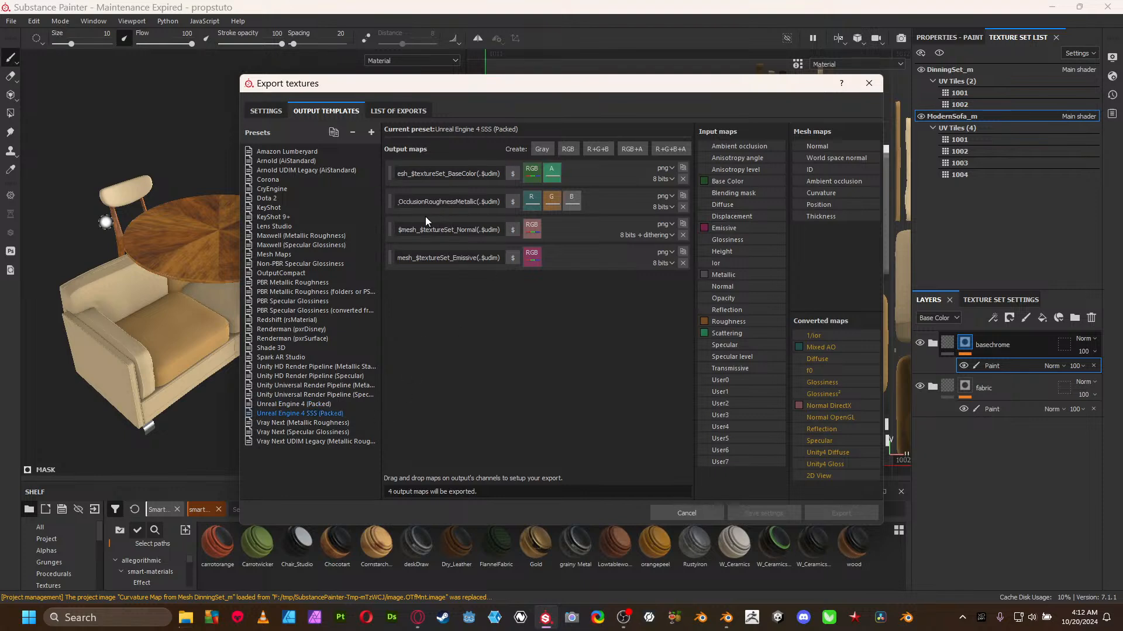
click(310, 273)
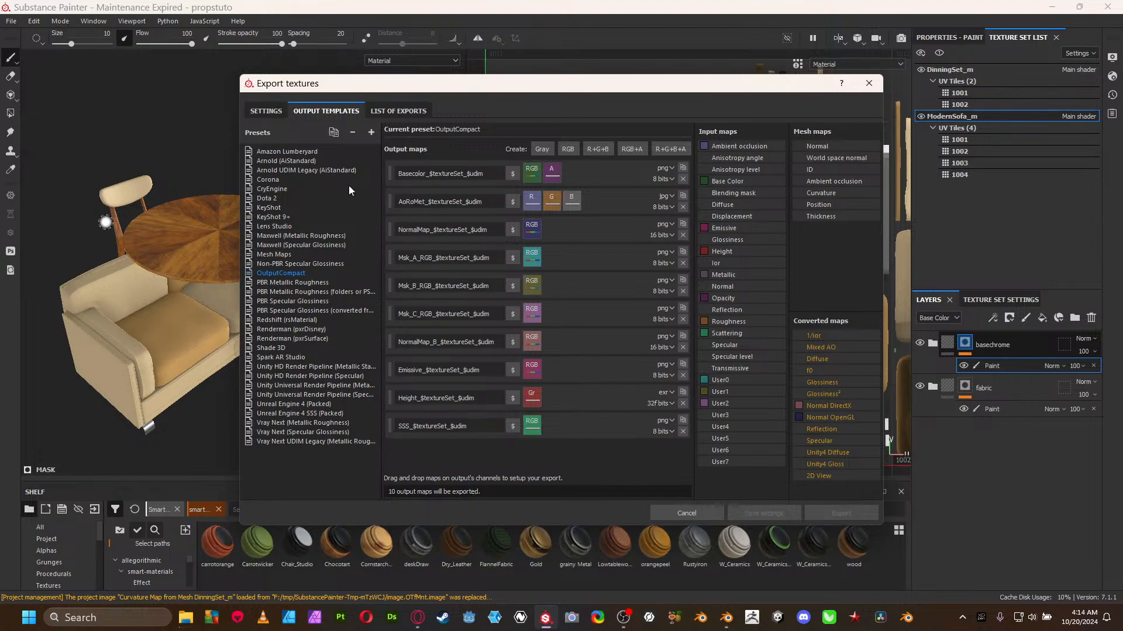
- Set the global export output template to OutputCompact
click(269, 114)
click(562, 175)
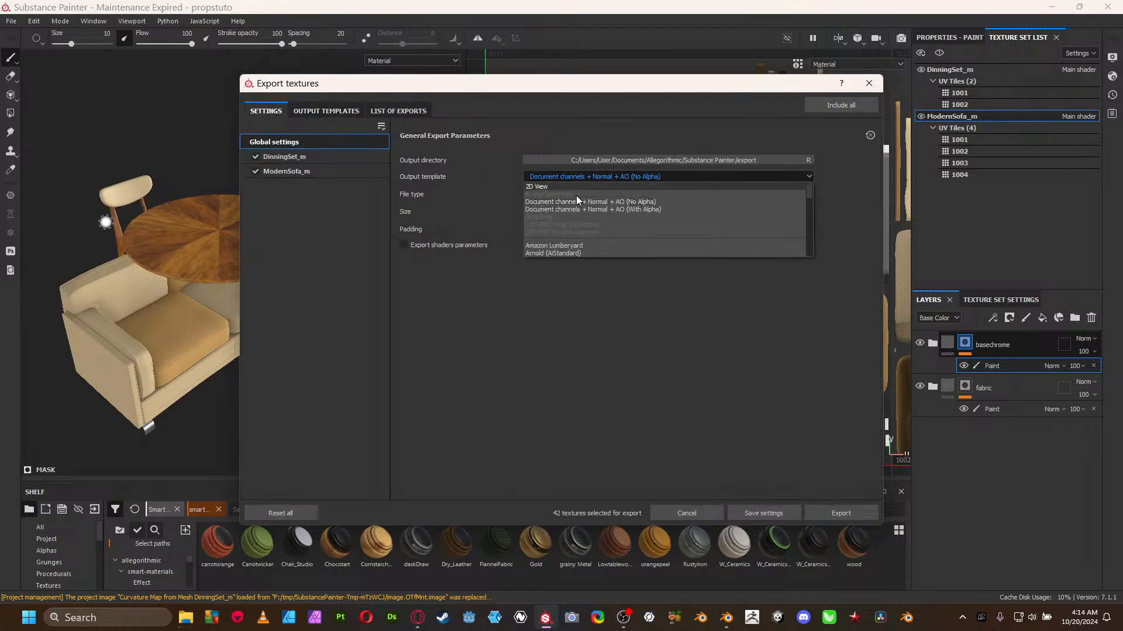
scroll(588, 224, down, 4)
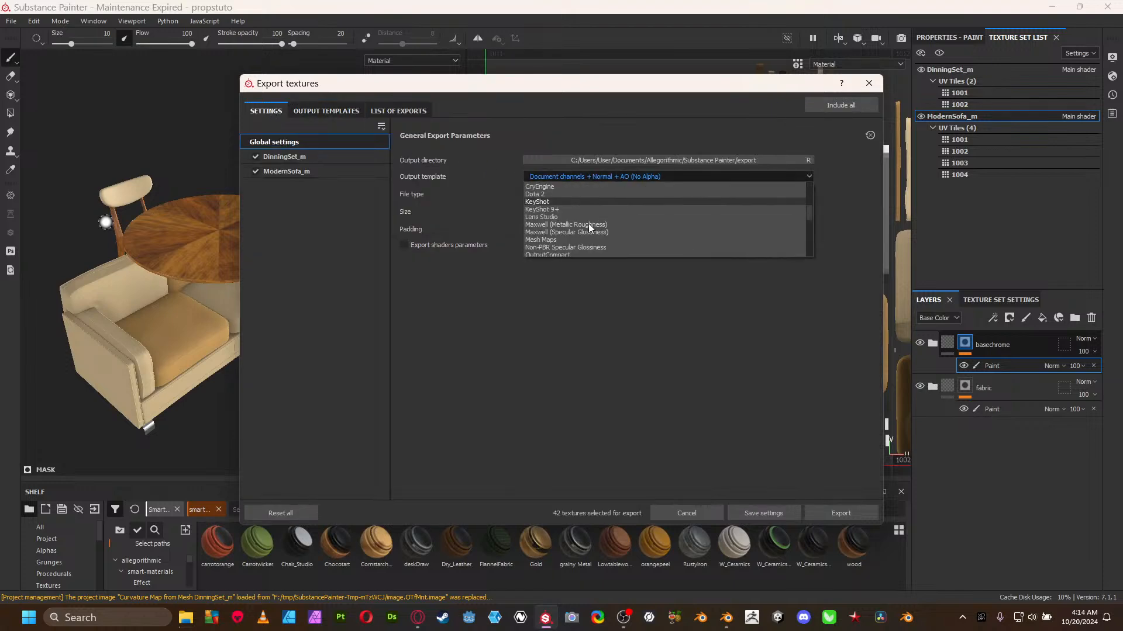
scroll(588, 225, down, 1)
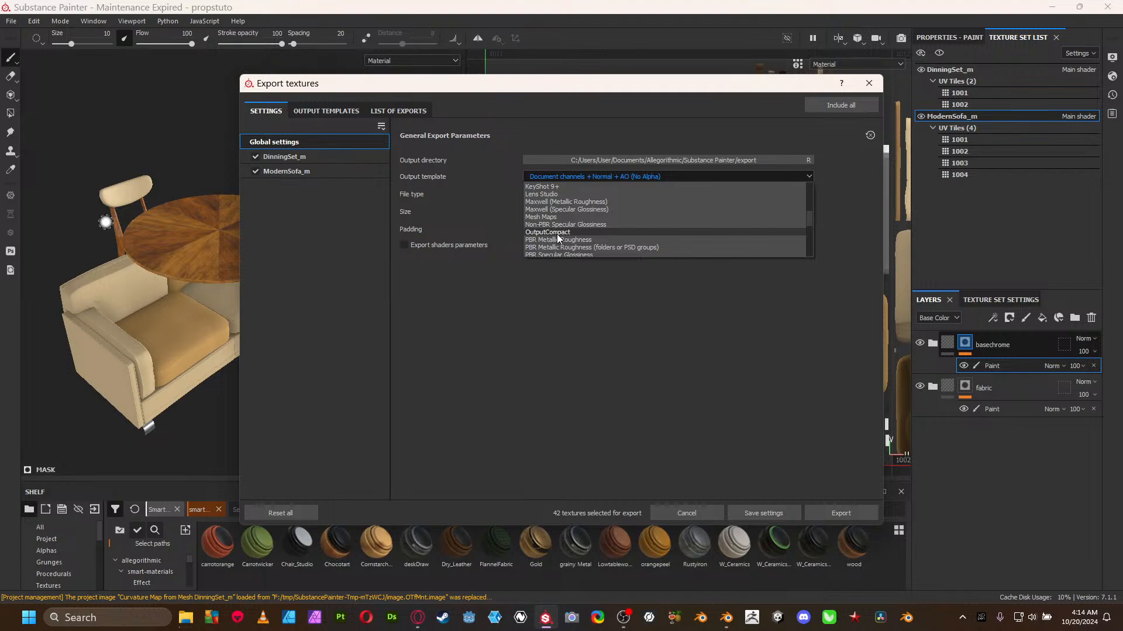
click(553, 233)
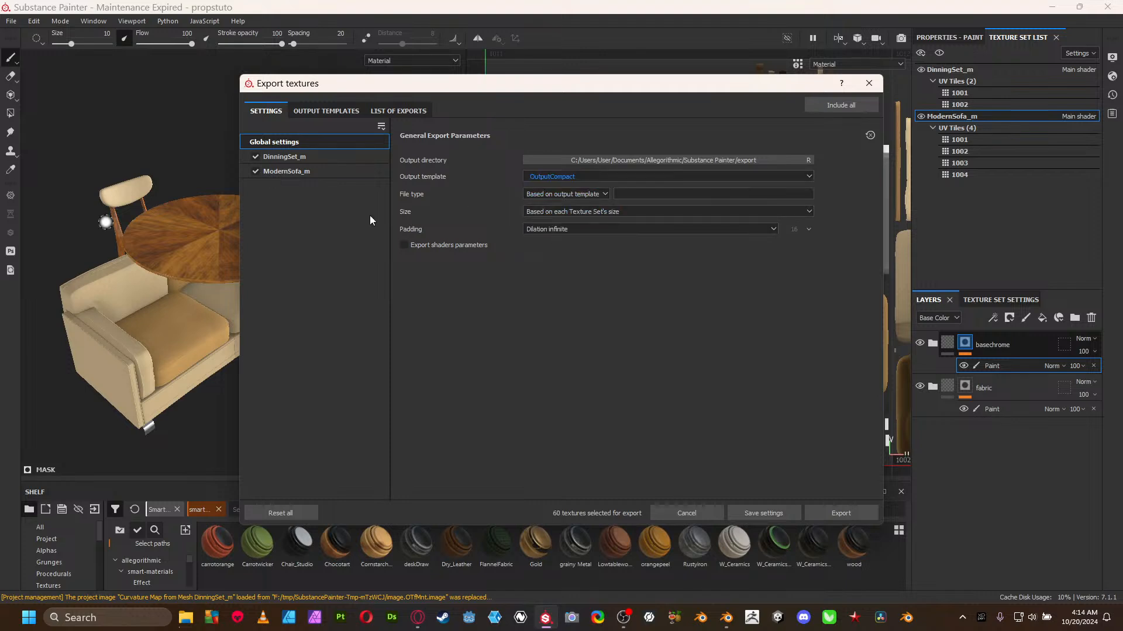
- Exclude the Msk, NormalMap_B, Emissive, Height and SSS maps from the DinningSet_m export, keeping Basecolor, AoRoMet and NormalMap
click(284, 156)
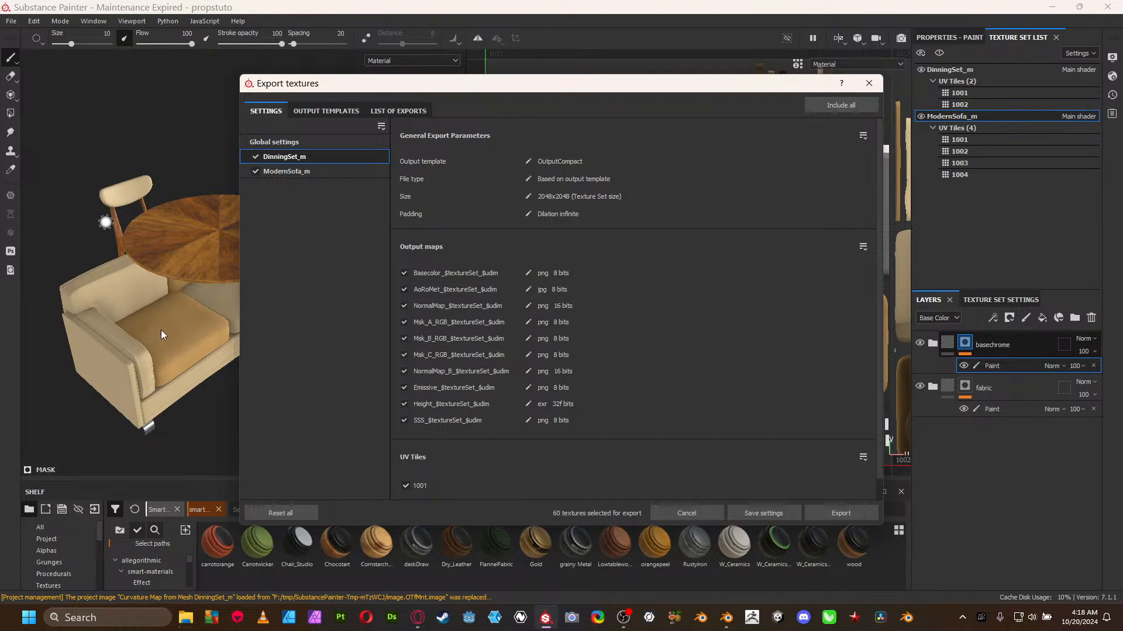
click(404, 322)
click(405, 389)
click(404, 404)
click(405, 418)
- Limit the ModernSofa_m export to Basecolor, AoRoMet and NormalMap by excluding its Msk, NormalMap_B, Emissive, Height and SSS maps
click(318, 170)
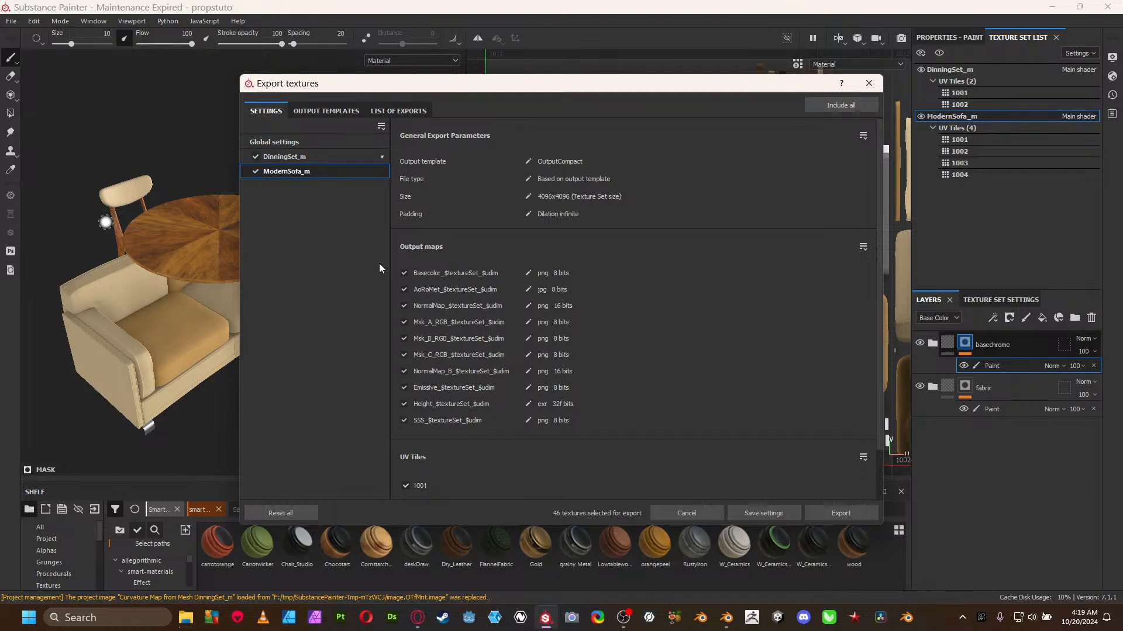
click(403, 404)
click(404, 388)
click(404, 371)
click(403, 354)
click(403, 338)
- Browse for the global export output directory and create new folders inside Blenderlives on drive F
click(324, 142)
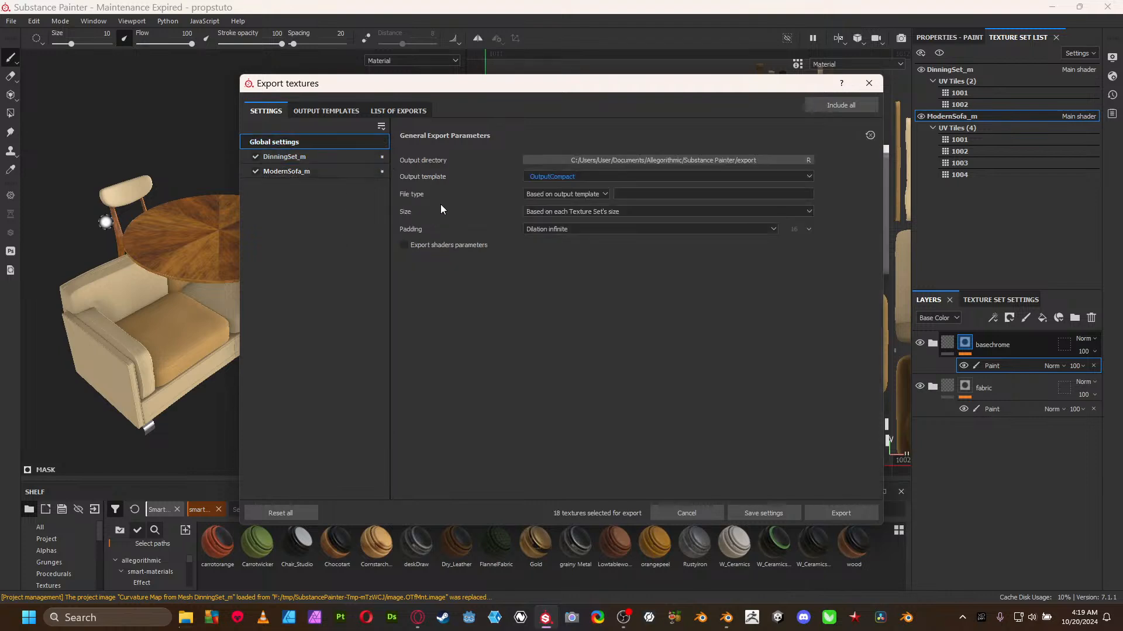
click(610, 158)
click(207, 383)
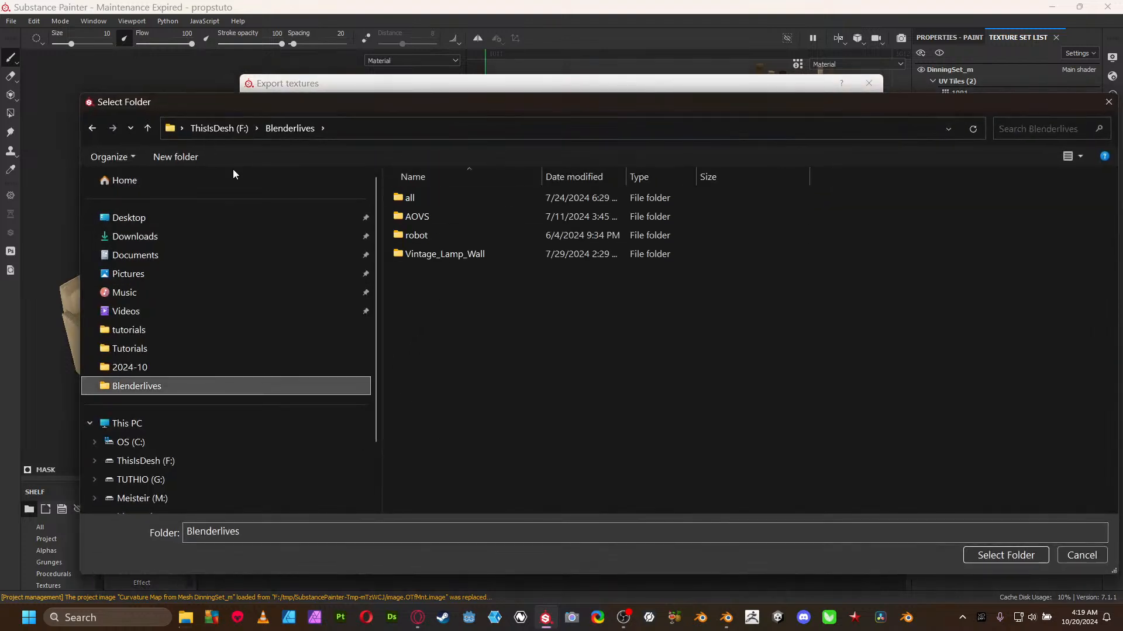
click(179, 159)
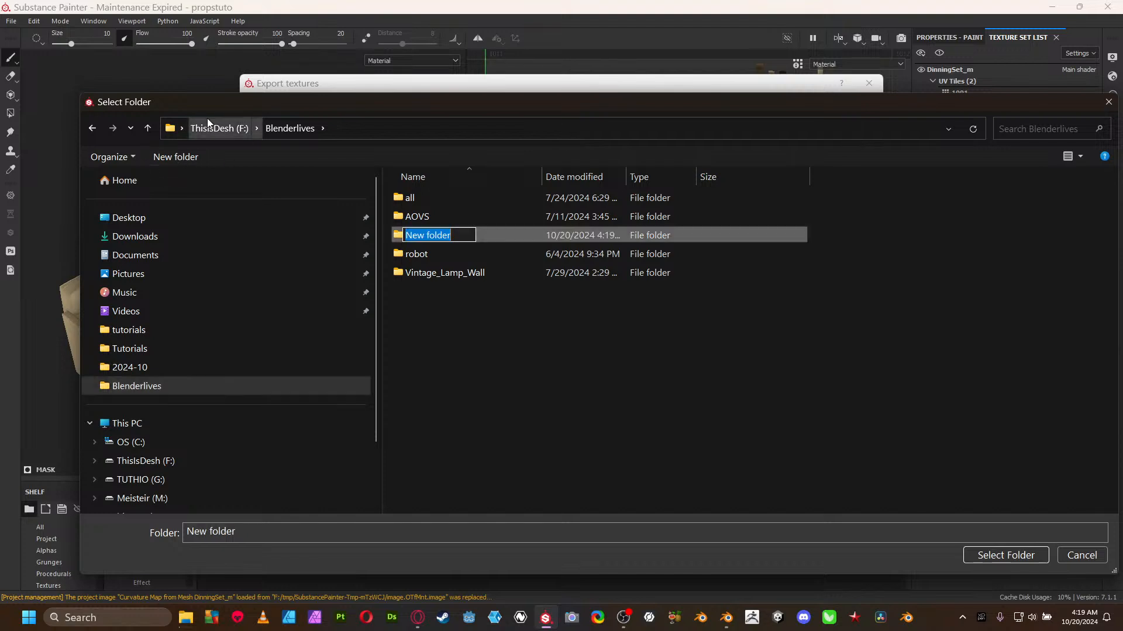
click(175, 157)
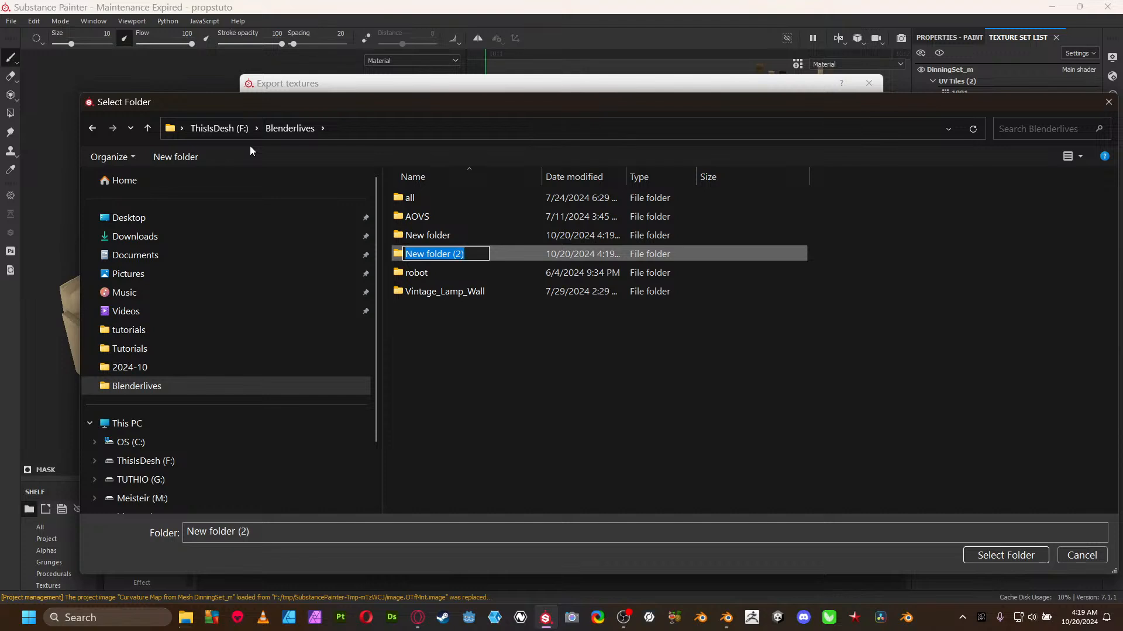
- Name the new folder in Blenderlives propMapspbr, choose it as the texture output directory and save the export settings
text(pros)
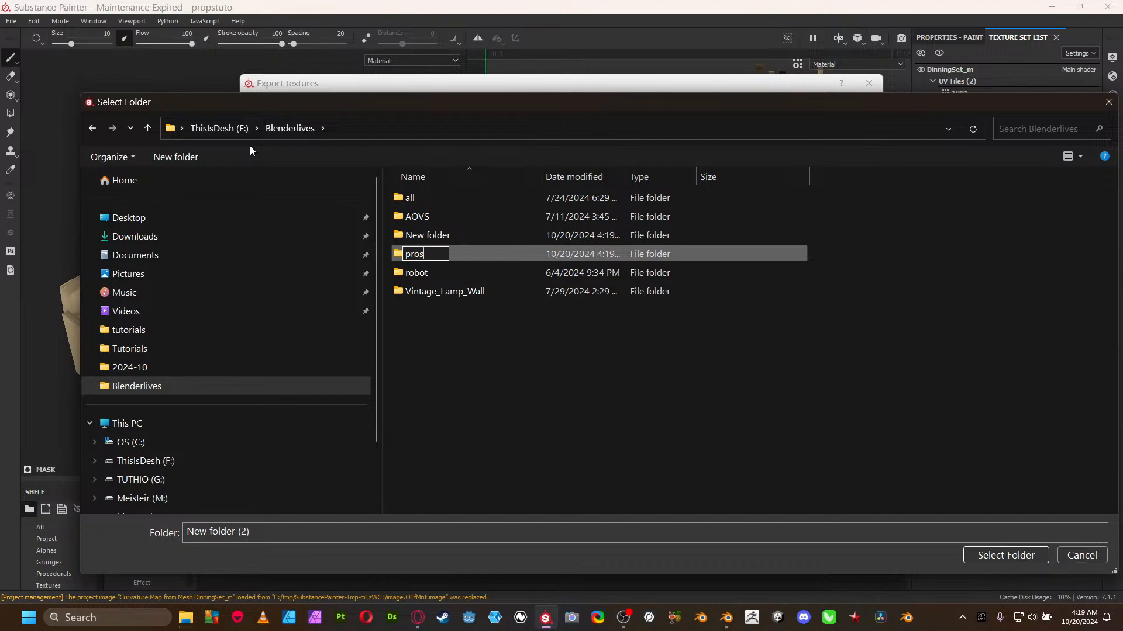
key(BackSpace)
text(pMapspbr)
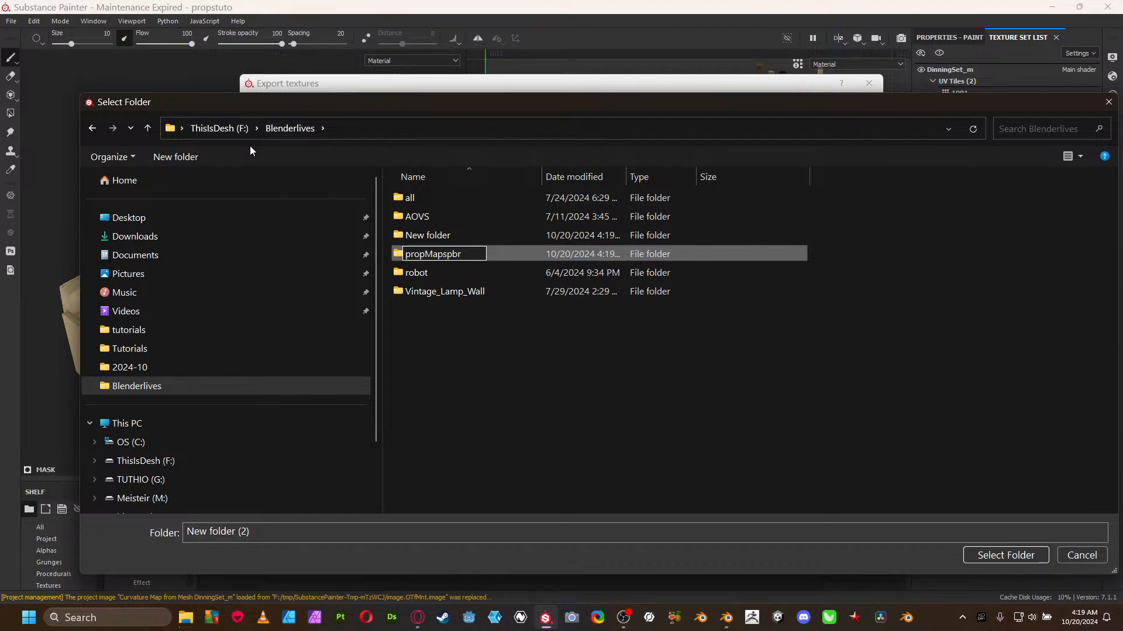
key(Return)
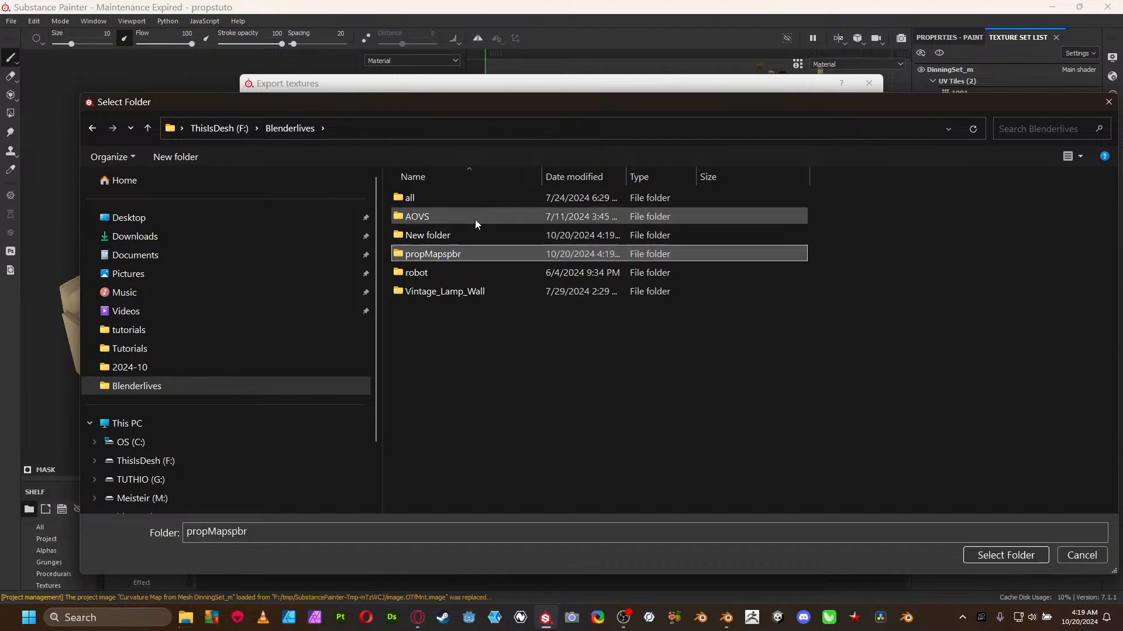
double_click(439, 254)
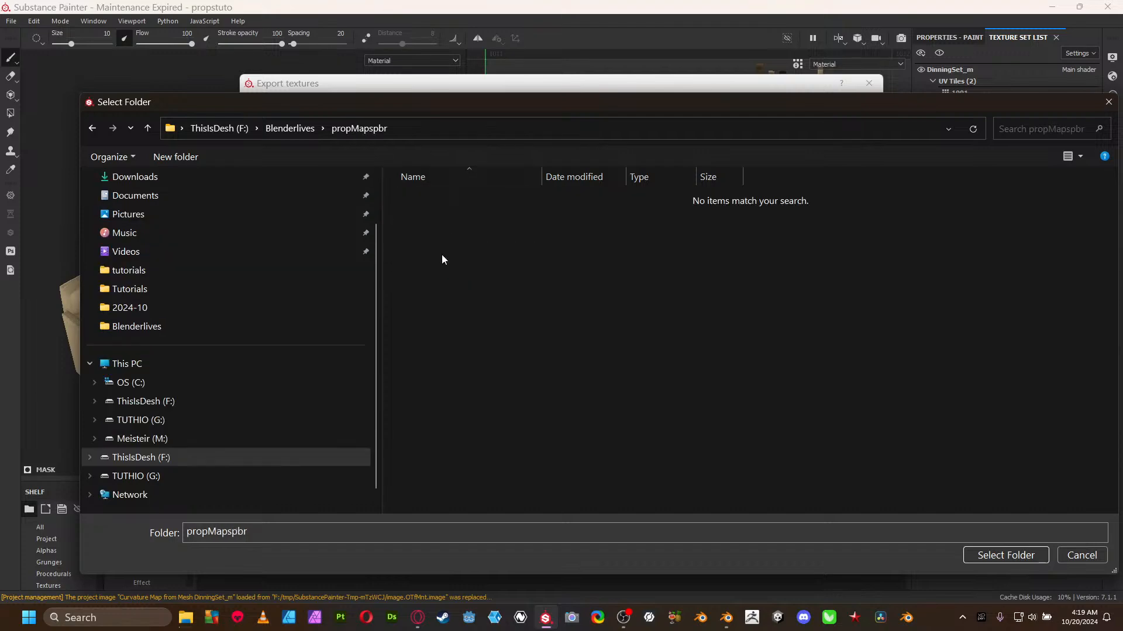
click(979, 559)
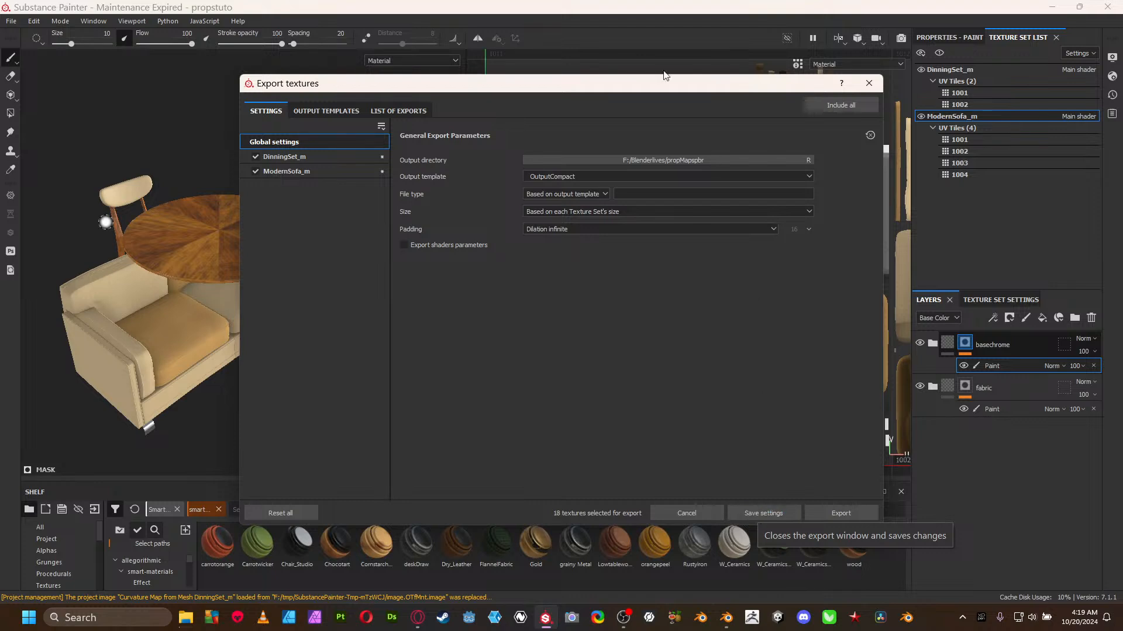
click(780, 514)
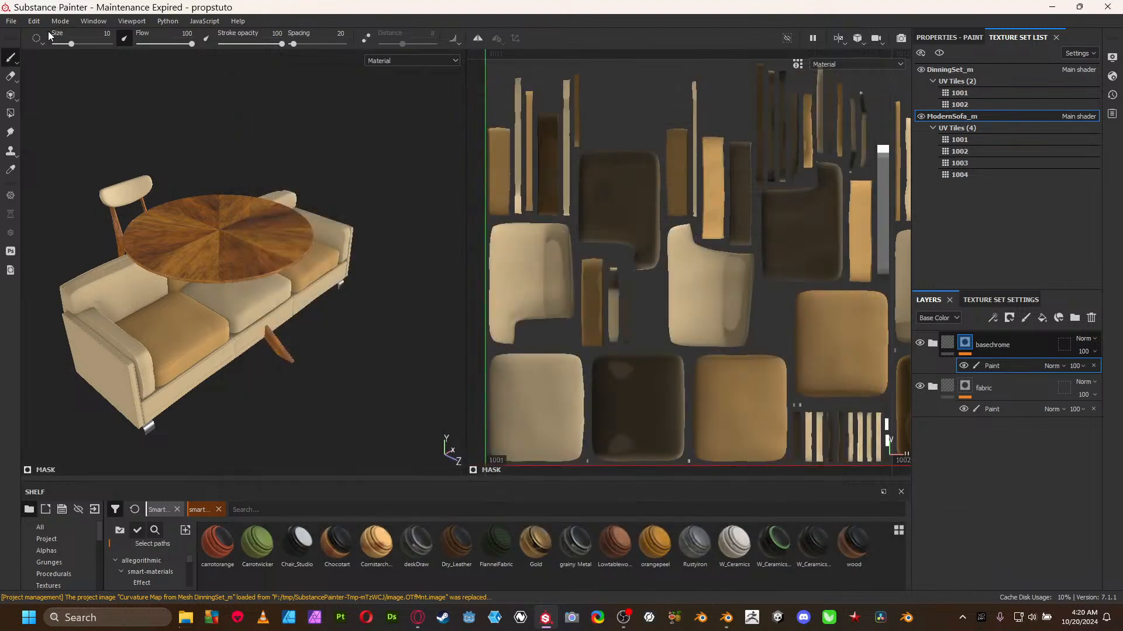
- Export the DinningSet_m and ModernSofa_m textures with the size based on each texture set
click(17, 23)
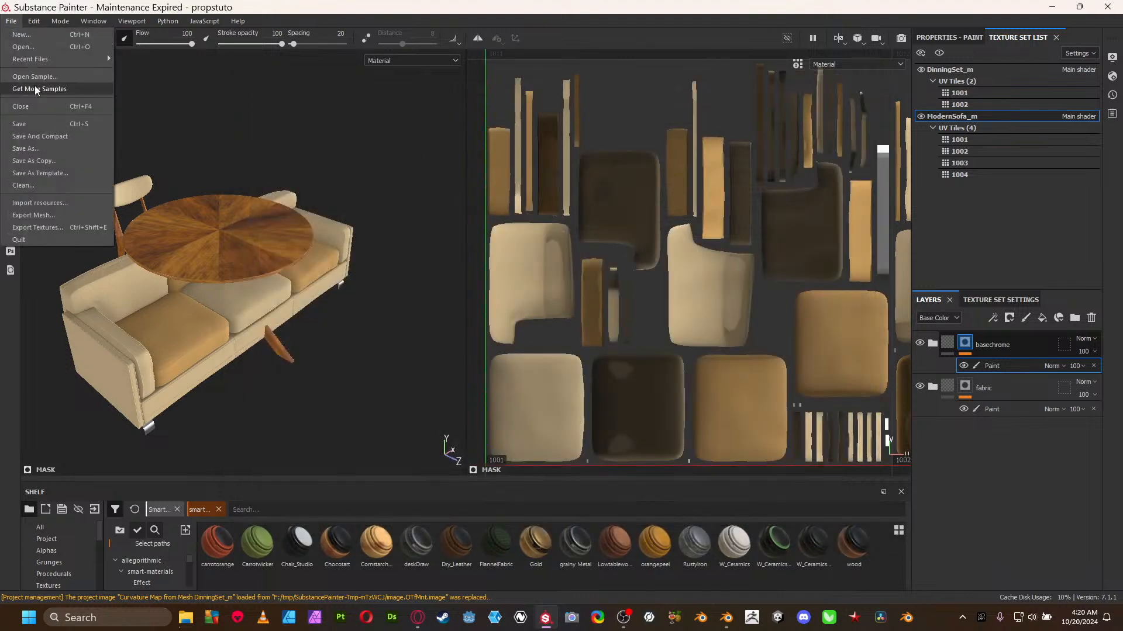
click(50, 229)
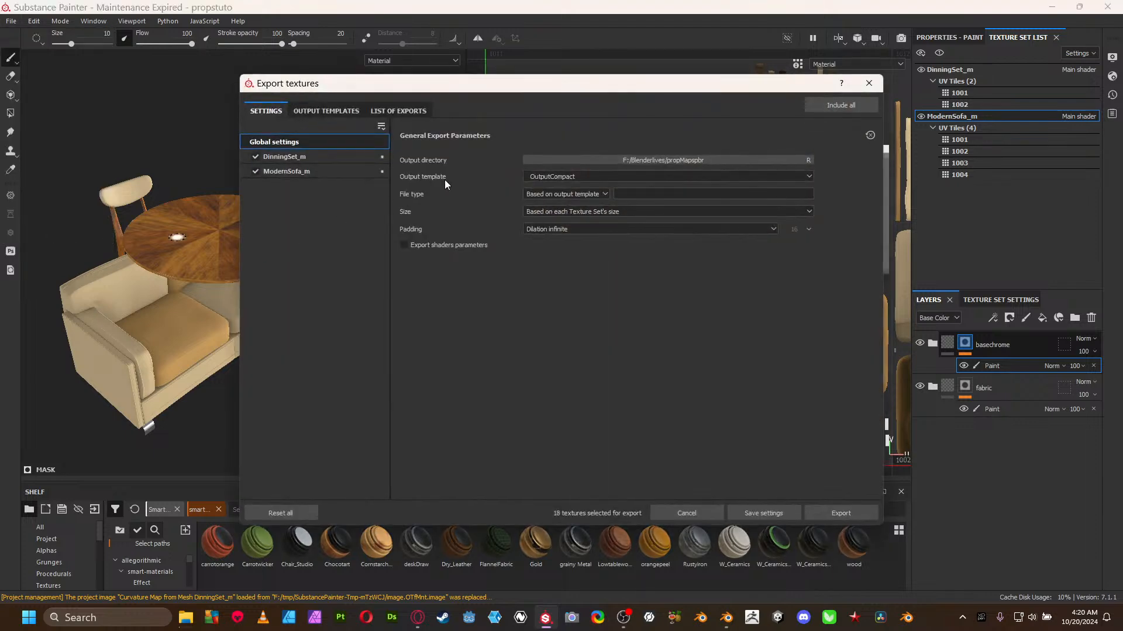
click(293, 156)
click(322, 142)
click(837, 514)
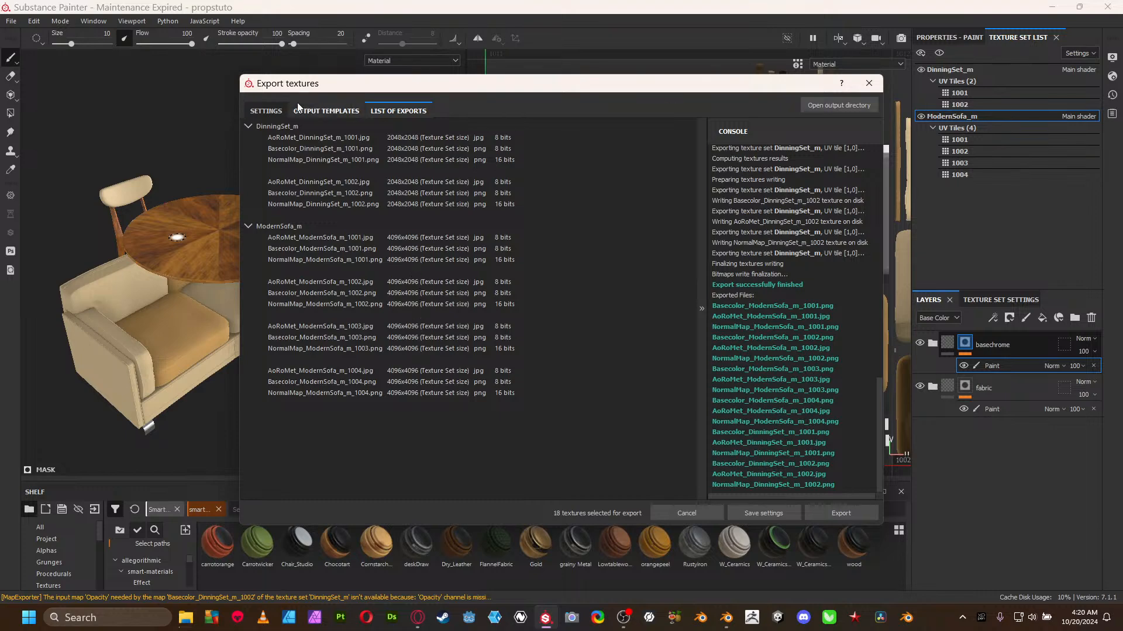
- Set the global export size to 4096 and export the textures of both sets again
click(267, 111)
click(336, 155)
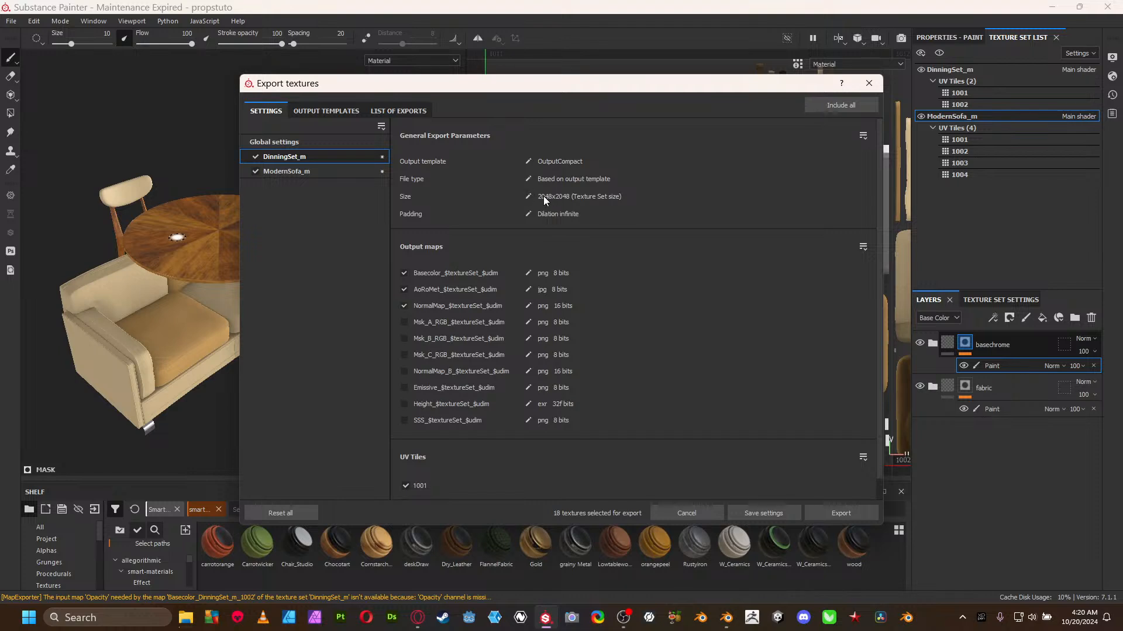
click(324, 141)
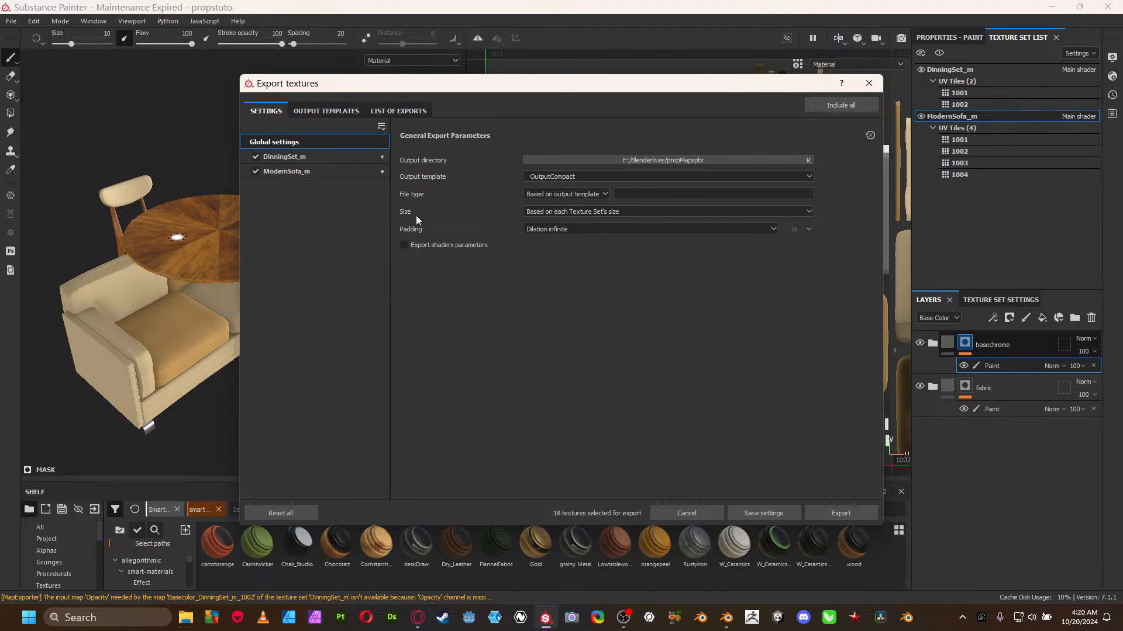
click(538, 211)
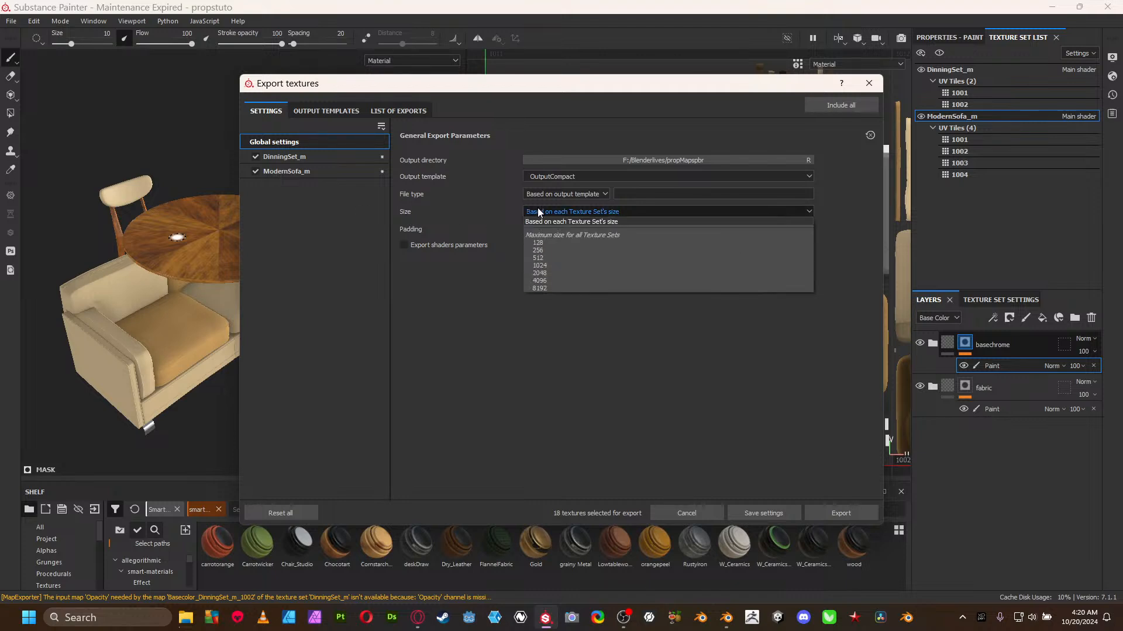
click(554, 280)
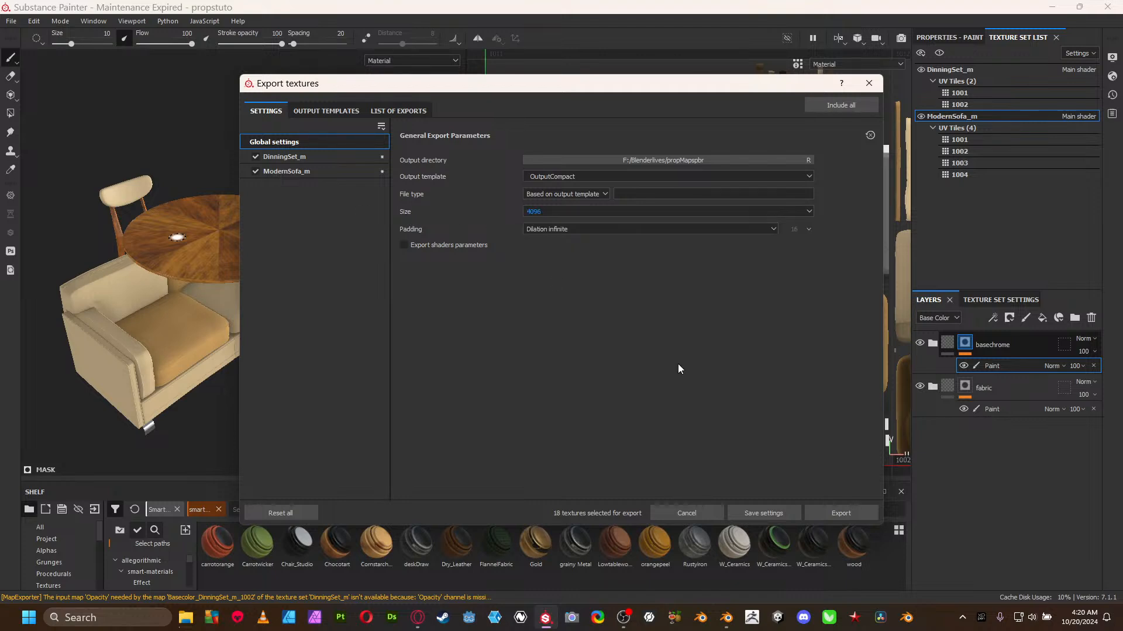
click(855, 516)
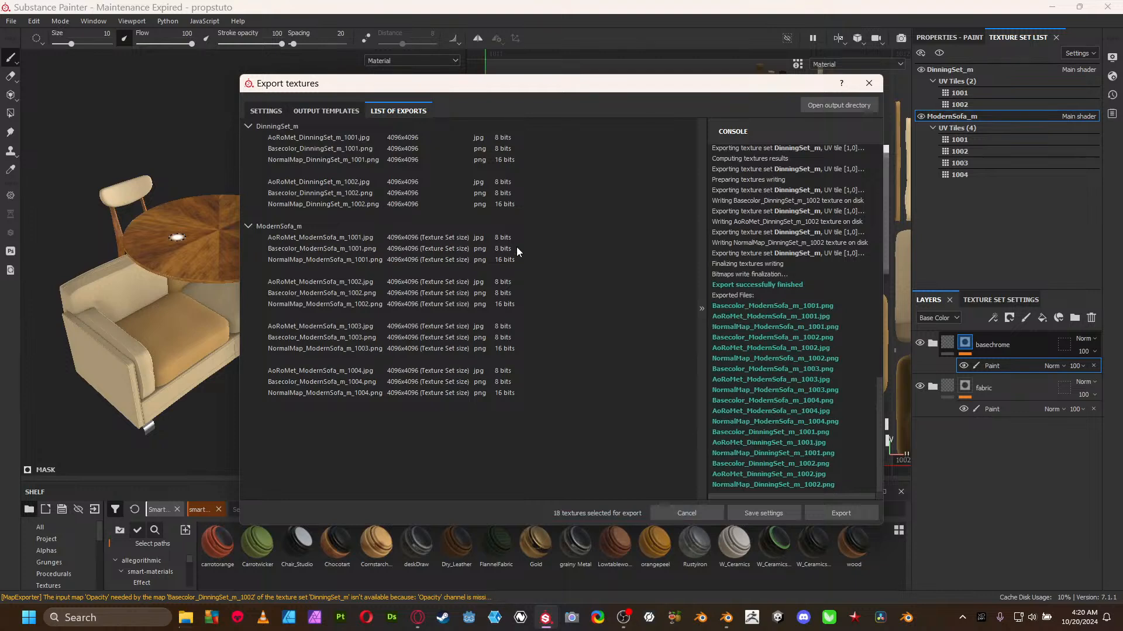
- Switch to Blender, maximize the 3D viewport and display the furniture in solid shading
click(726, 617)
scroll(385, 237, down, 4)
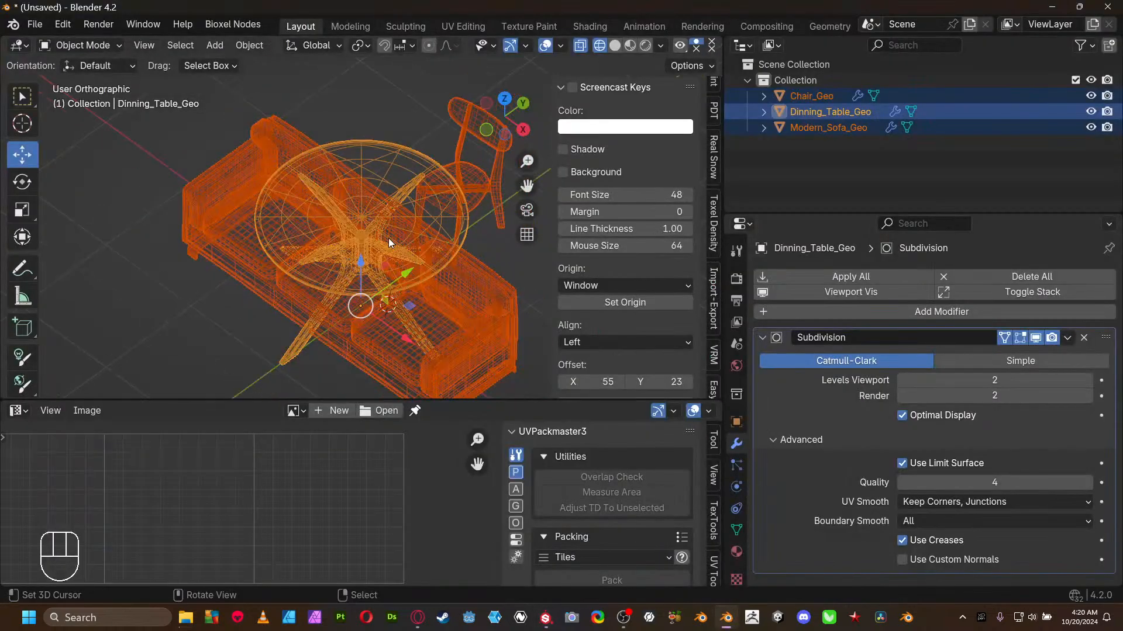
mouse_move(380, 234)
middle_down()
mouse_move(397, 219)
mouse_move(302, 260)
mouse_move(377, 230)
middle_up()
key(ctrl+space)
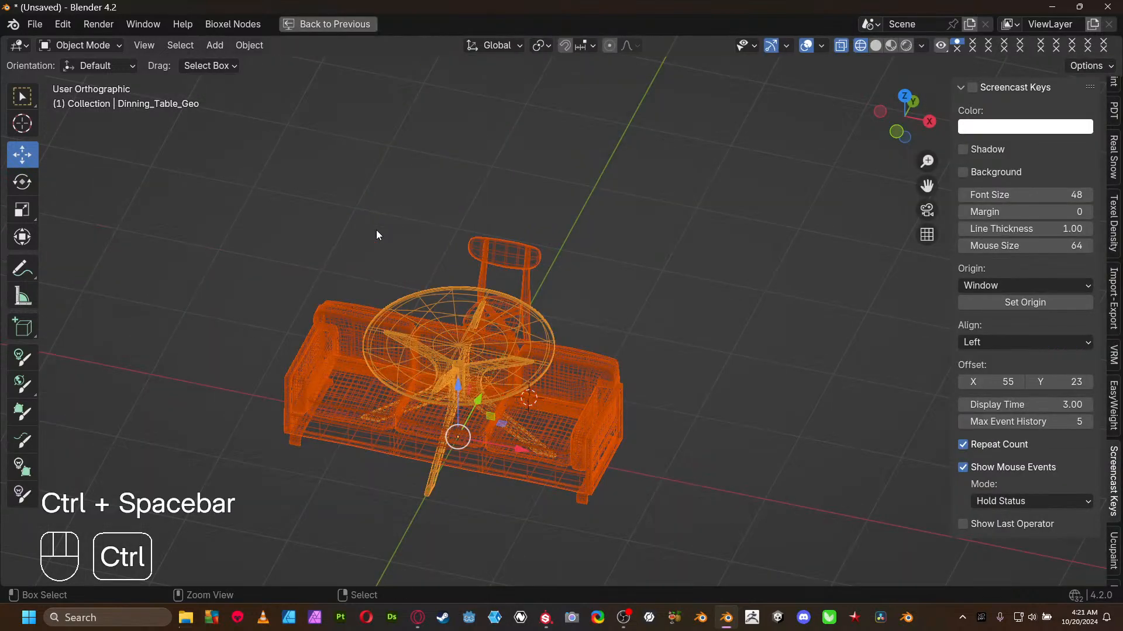
key(z)
click(486, 255)
- Move the dining table and chair together about -3.167 m along X, clear of the sofa
scroll(502, 278, down, 3)
right_click(517, 300)
shift+right_click(517, 320)
shift+right_click(521, 320)
drag(574, 394, 385, 356)
middle_drag(638, 289, 653, 244)
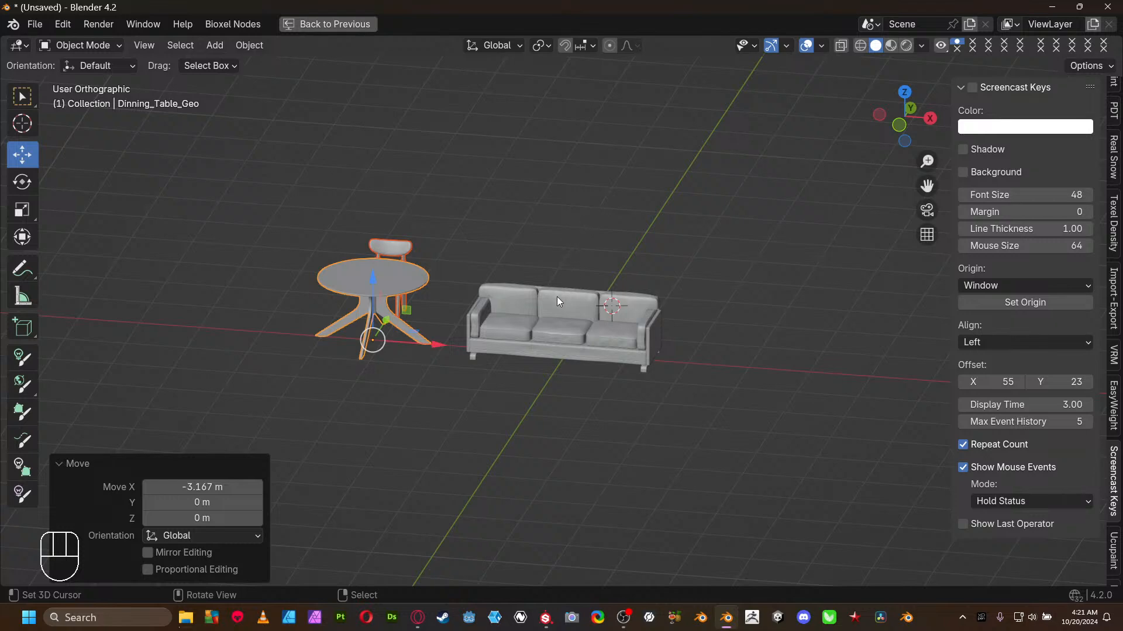
middle_drag(557, 296, 474, 322)
middle_drag(478, 369, 552, 335)
scroll(549, 345, up, 2)
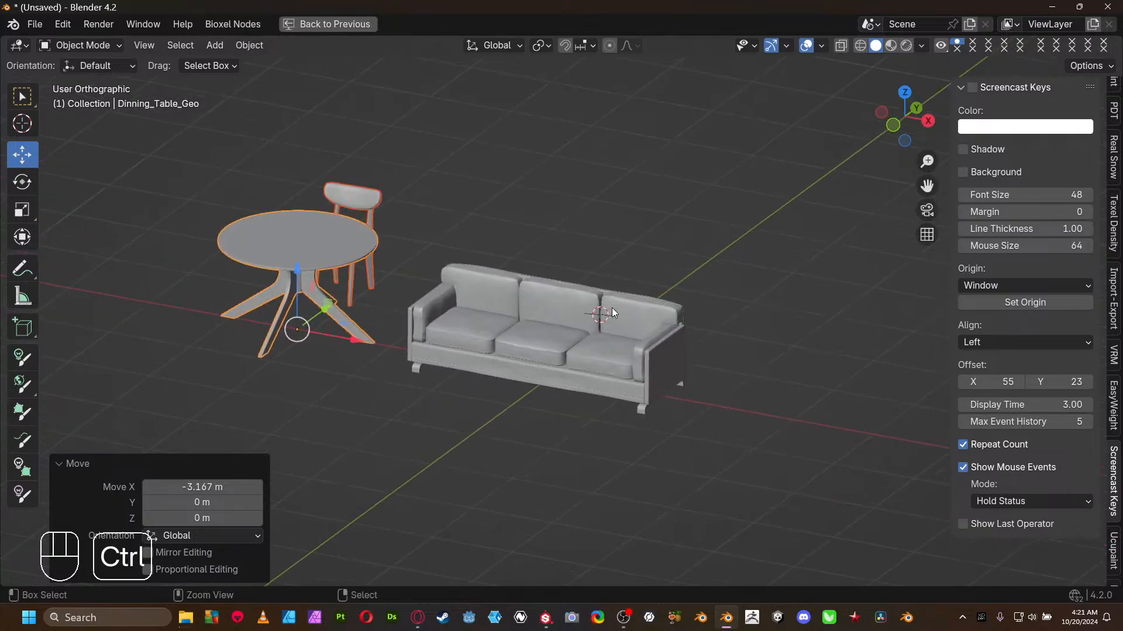
- Restore the multi-editor layout and enlarge the 3D viewport by lowering its border with the image editor
key(ctrl+space)
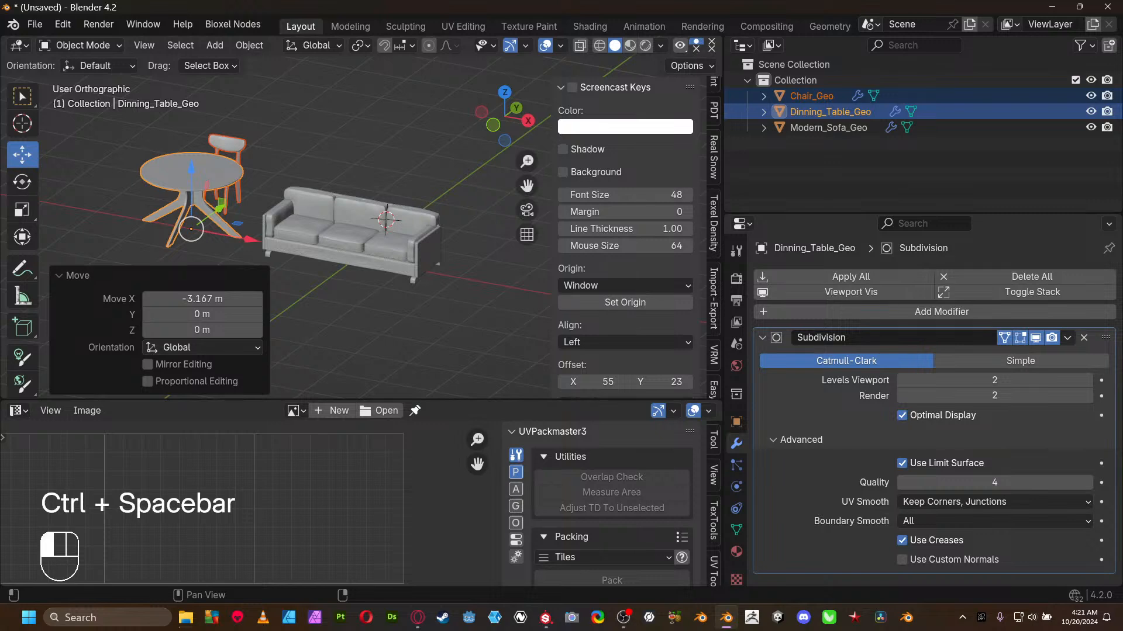
click(596, 397)
text(n)
key(Return)
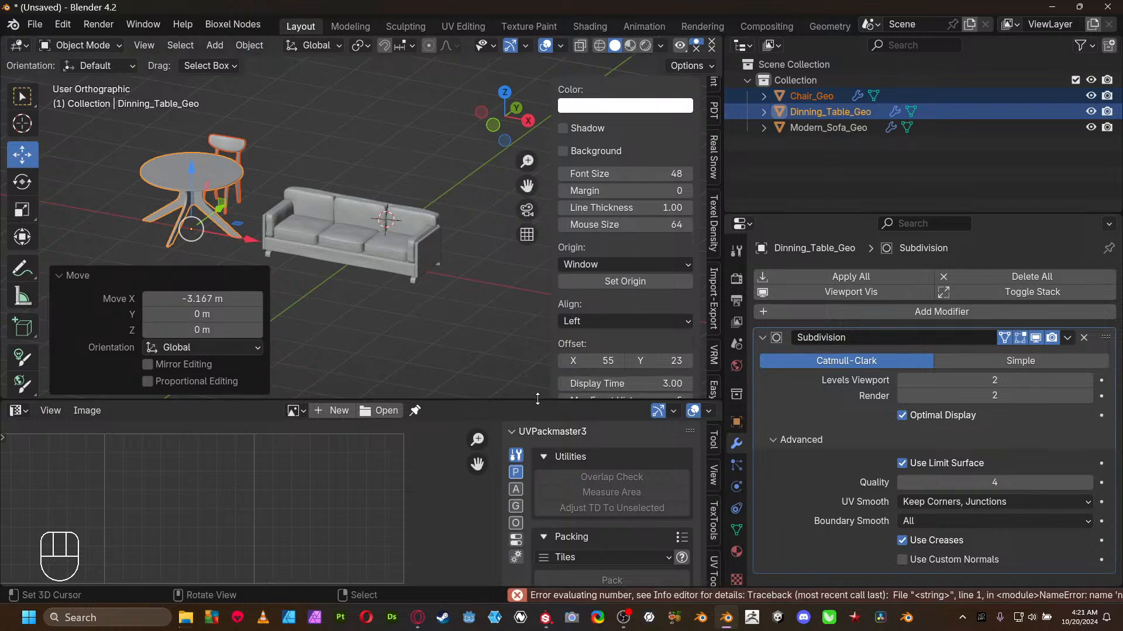
drag(537, 400, 537, 466)
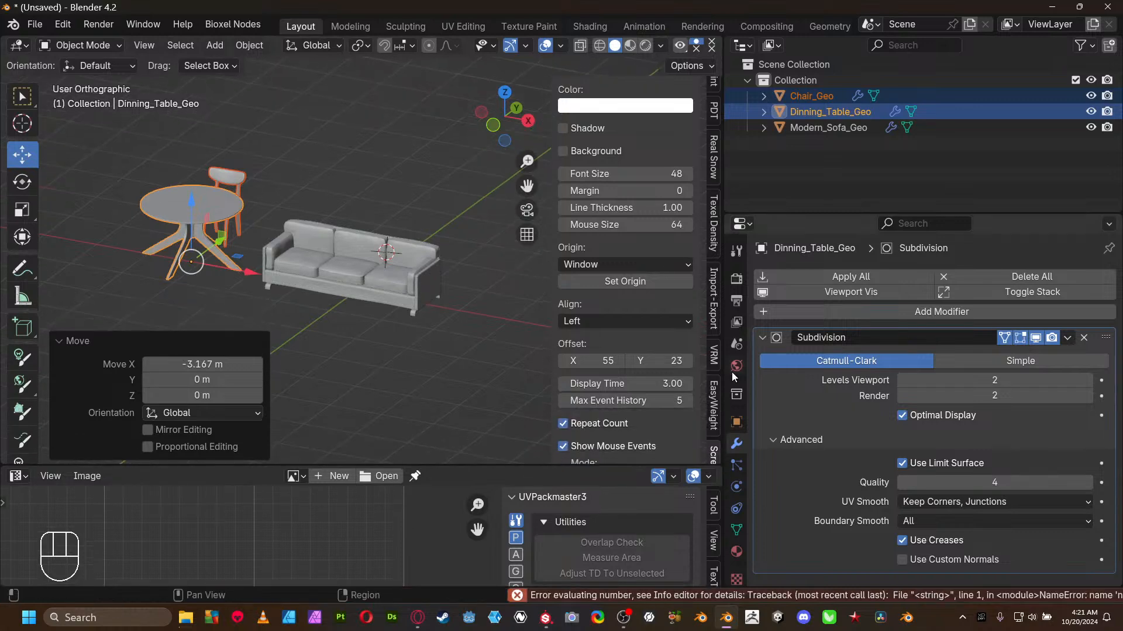
- Change the scene's render engine to EEVEE
click(742, 280)
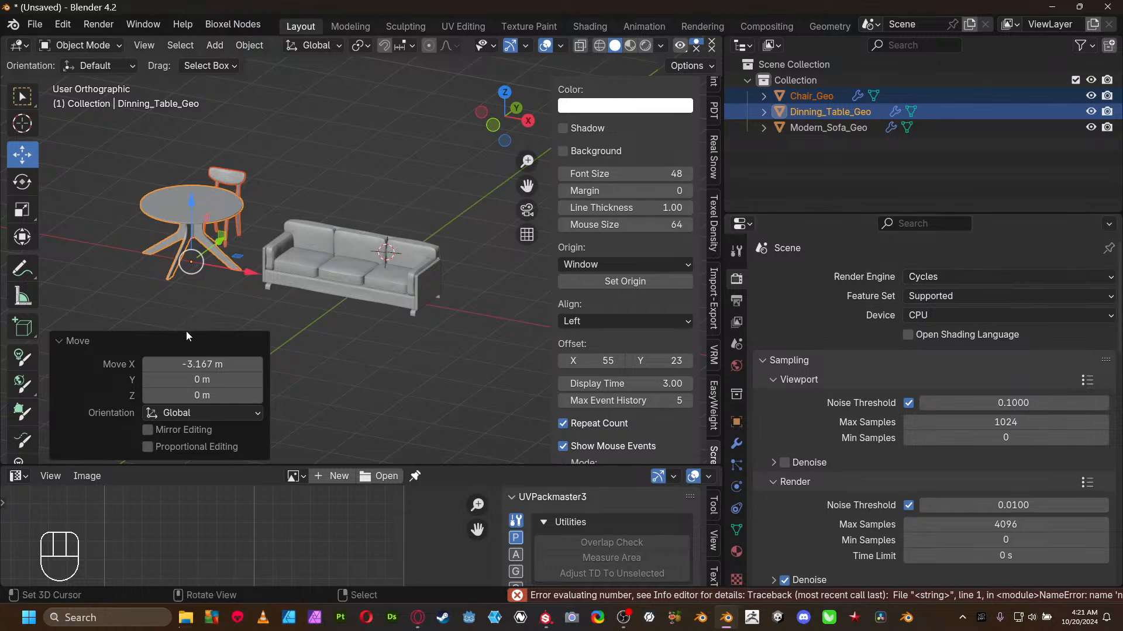
click(962, 273)
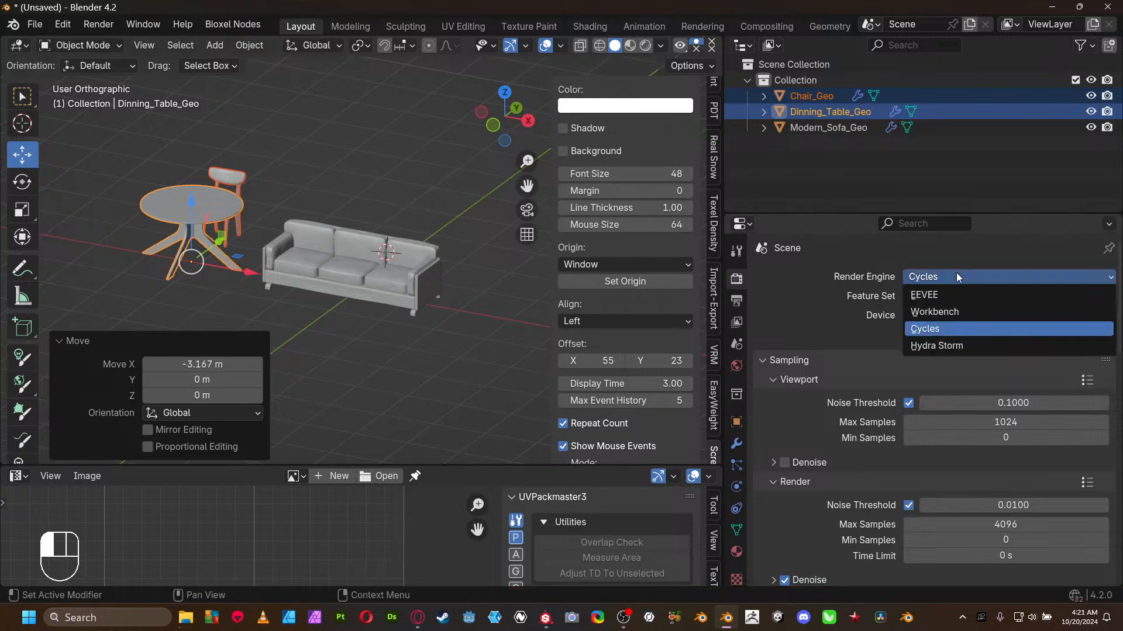
click(941, 294)
- Set the surface clamping to 2 for both direct and indirect light
scroll(773, 446, down, 5)
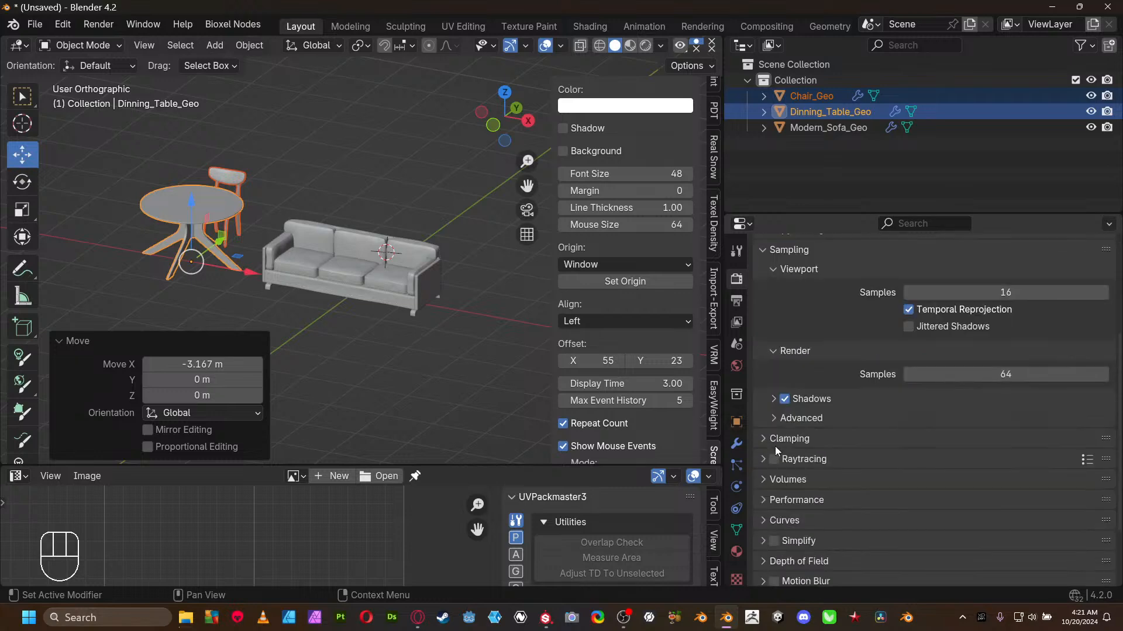
click(777, 439)
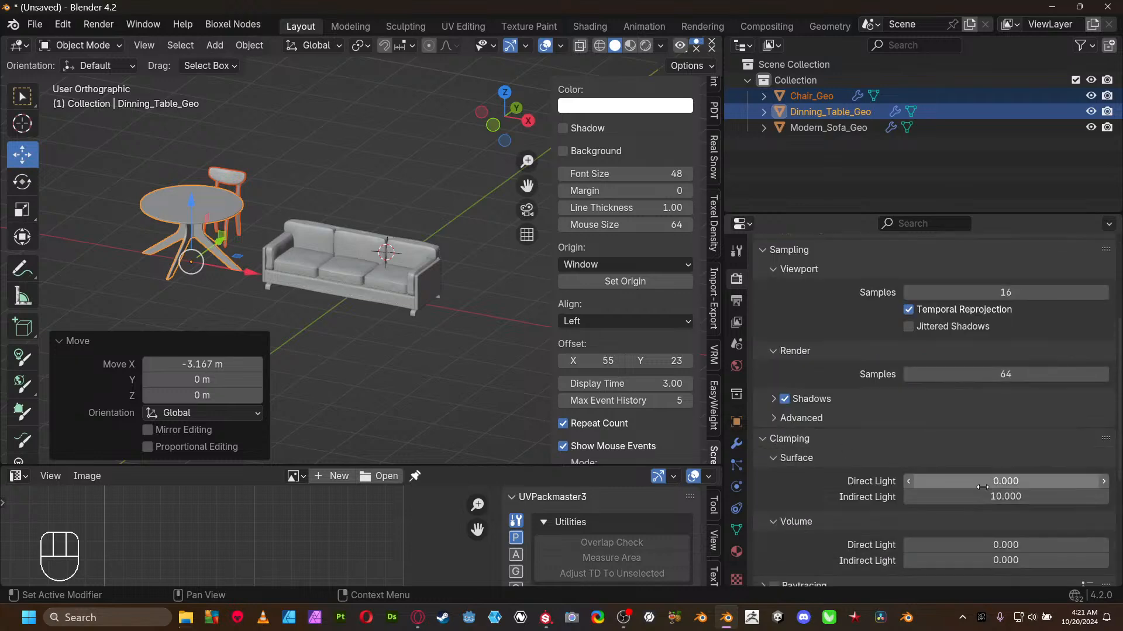
drag(1026, 481, 1026, 496)
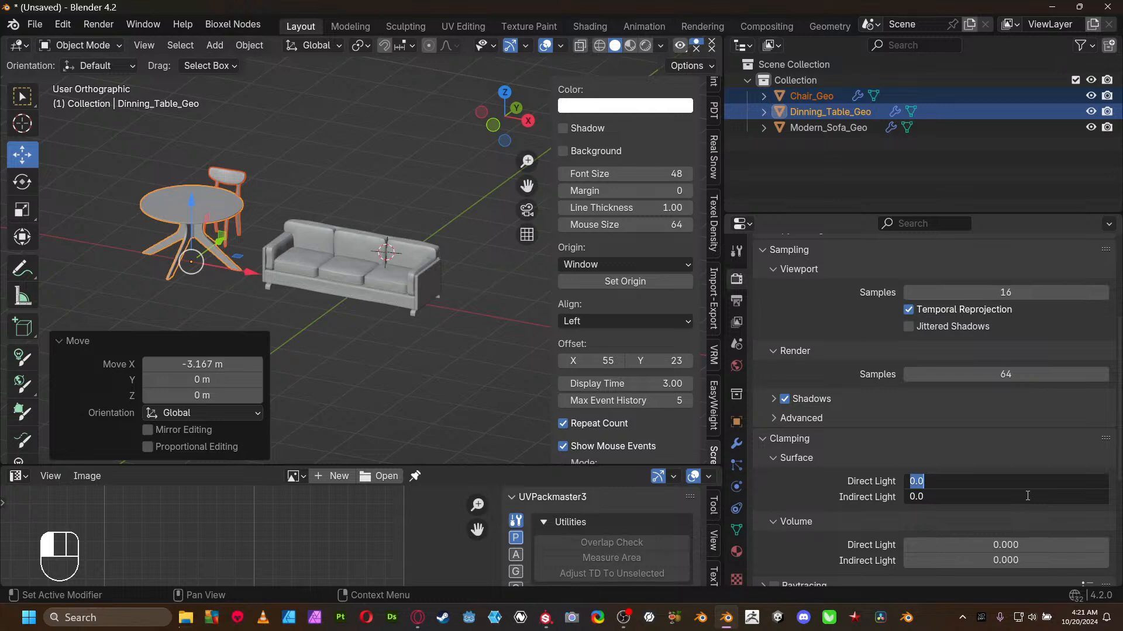
text(2)
key(Return)
- Enable raytracing with a resolution of 1:1 and a max roughness of 1
scroll(967, 451, down, 5)
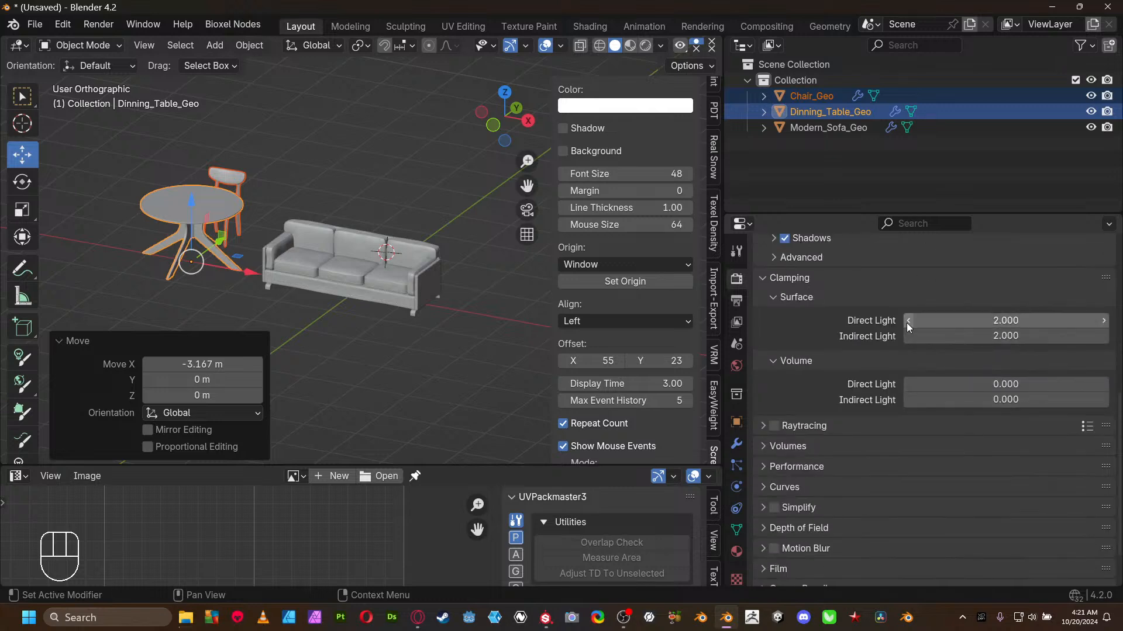
scroll(877, 401, down, 2)
click(798, 374)
click(774, 373)
click(973, 410)
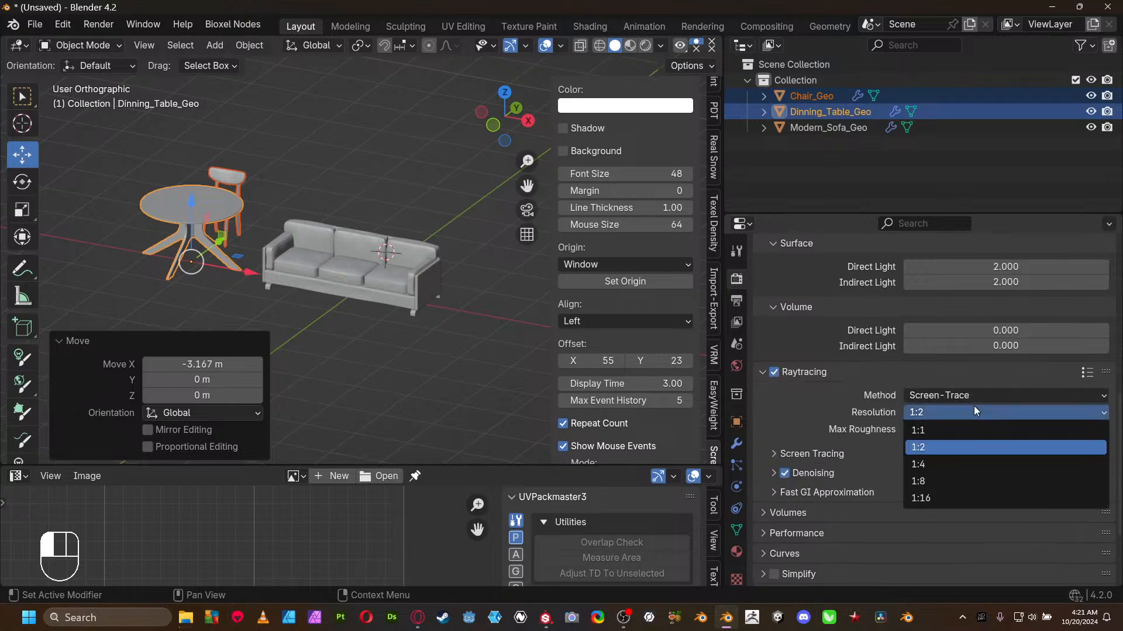
click(970, 433)
drag(969, 433, 1093, 438)
- Set the screen tracing precision to 1
click(810, 455)
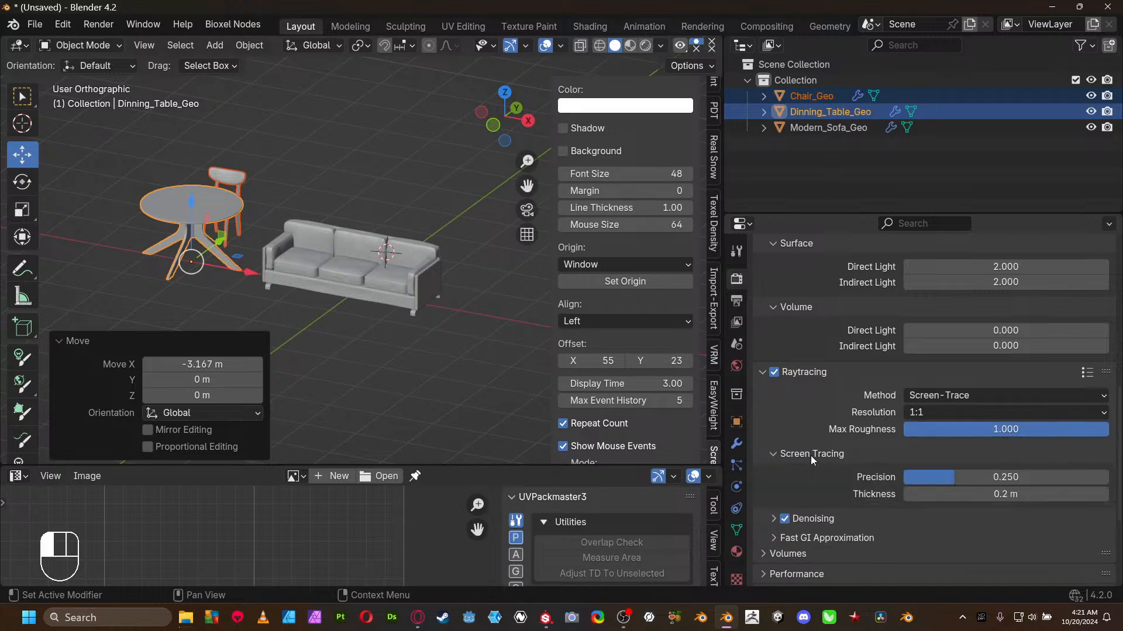
scroll(925, 522, down, 5)
drag(946, 352, 1090, 359)
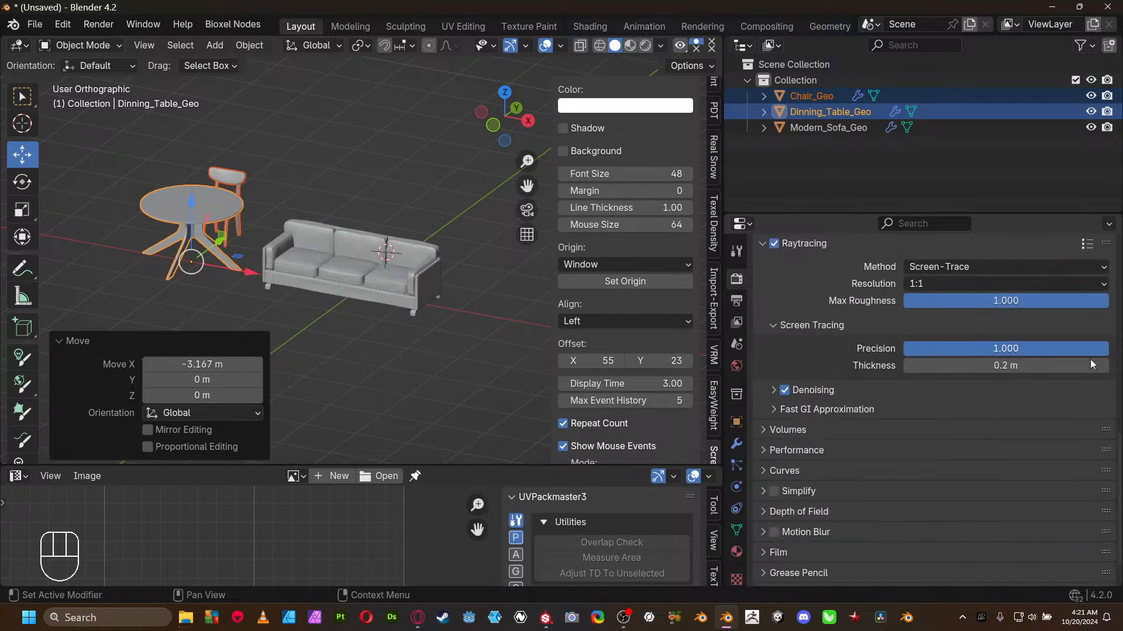
- Set Fast GI Approximation to 1:1 resolution, 6 rays and a precision of 1
click(801, 411)
scroll(836, 423, down, 5)
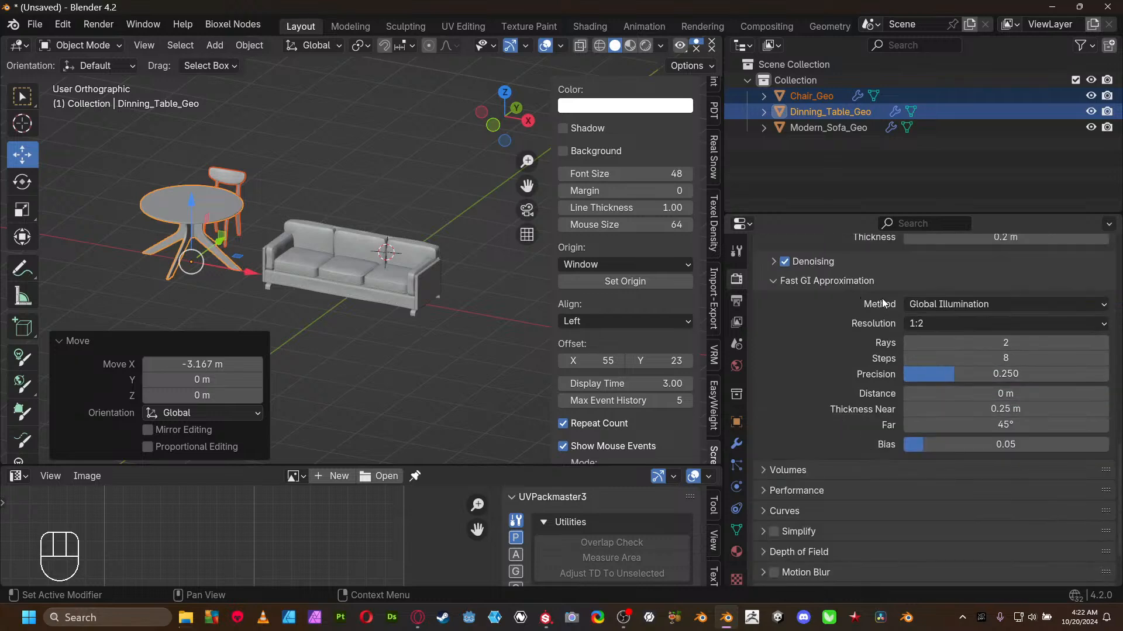
click(975, 325)
click(965, 344)
drag(1103, 342, 1053, 343)
click(1103, 342)
click(1104, 342)
drag(979, 375, 1106, 374)
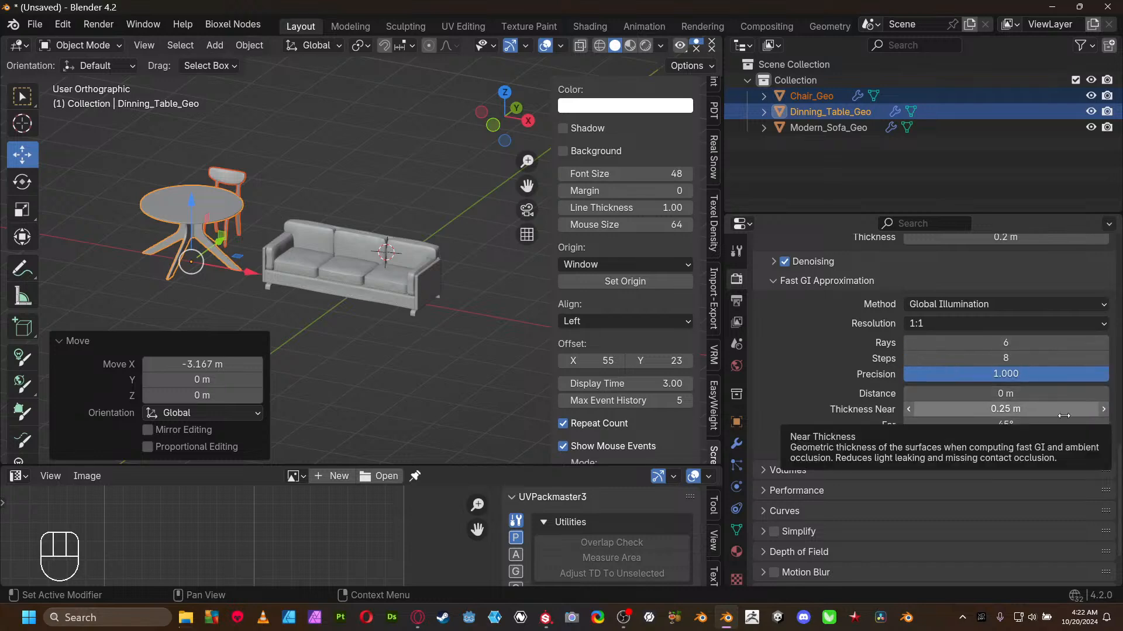
- Enable High Quality Normals in the render performance settings
scroll(894, 489, down, 3)
click(861, 413)
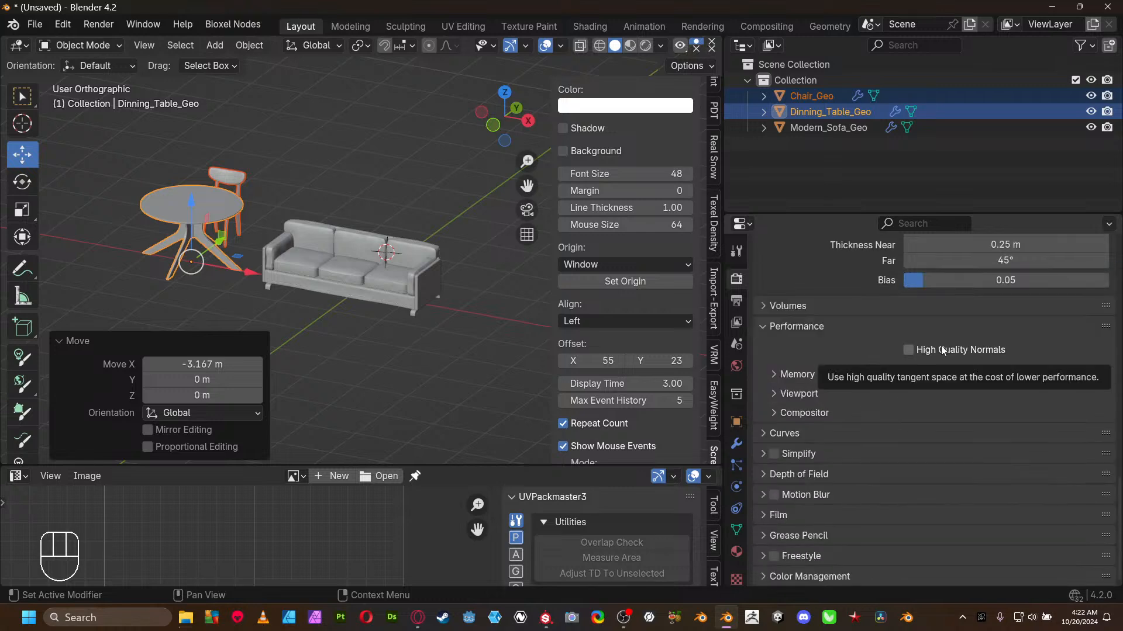
click(941, 349)
- Expand the Color Management settings and hide the 3D viewport's sidebar
click(840, 576)
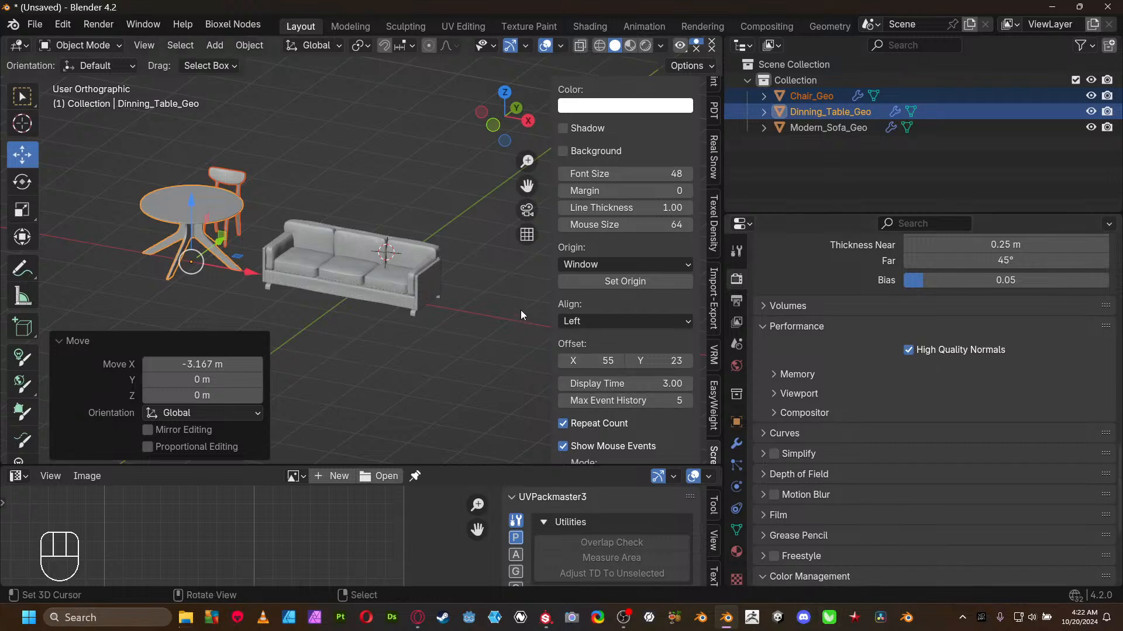
key(n)
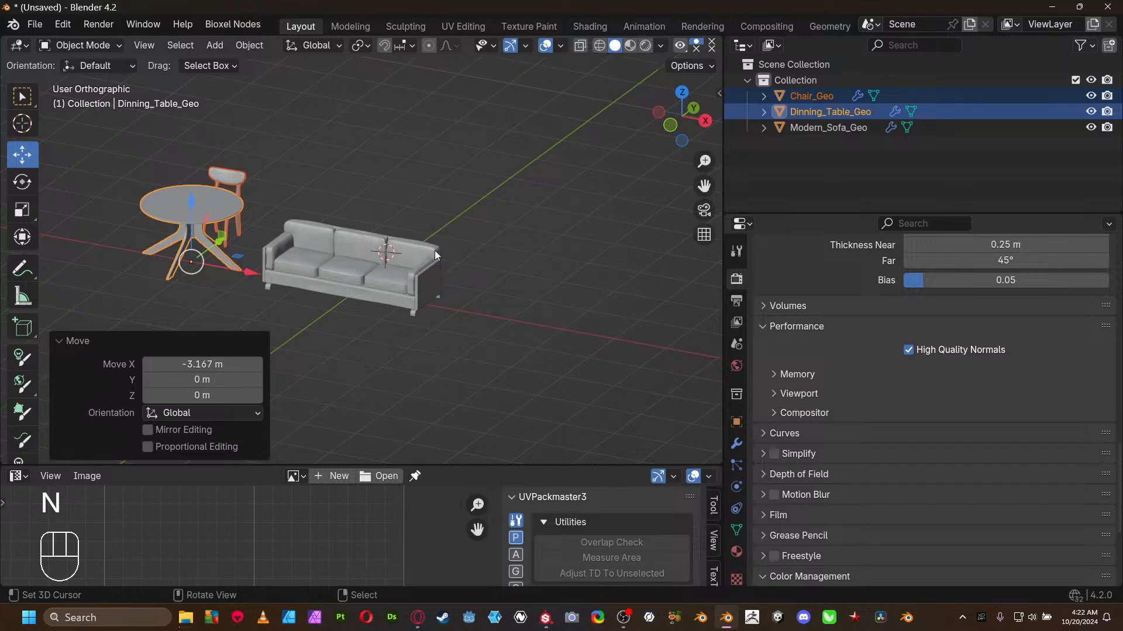
- Set the color management View Transform to AgX and the Look to Medium High Contrast
shift+middle_drag(477, 312, 513, 275)
scroll(493, 285, up, 3)
shift+middle_drag(448, 198, 414, 232)
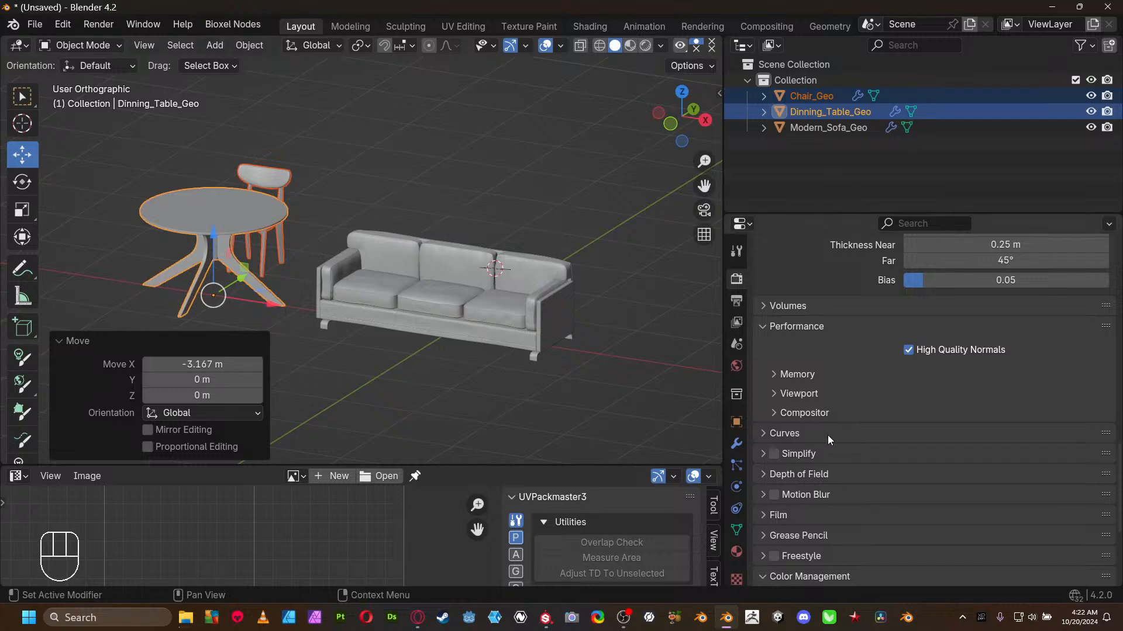
scroll(848, 520, down, 8)
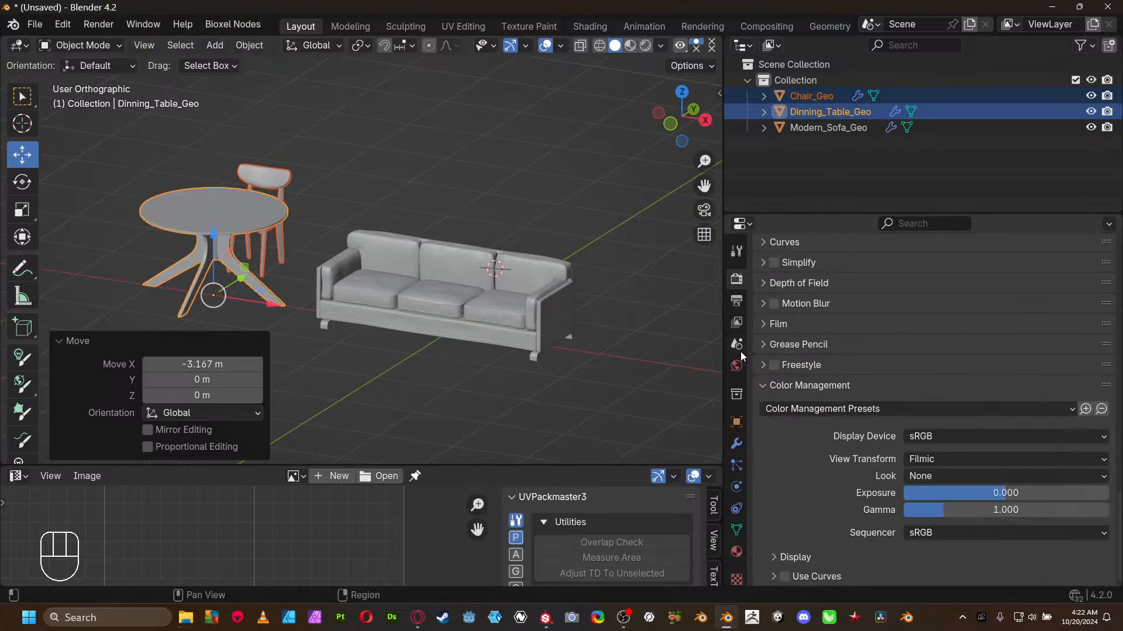
click(913, 459)
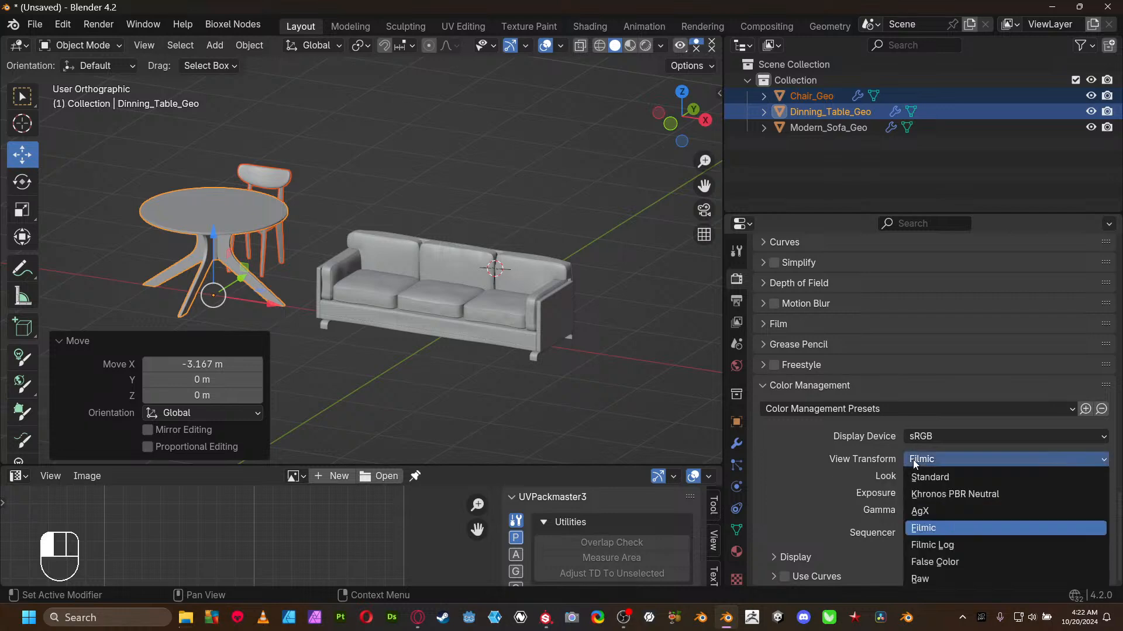
click(933, 513)
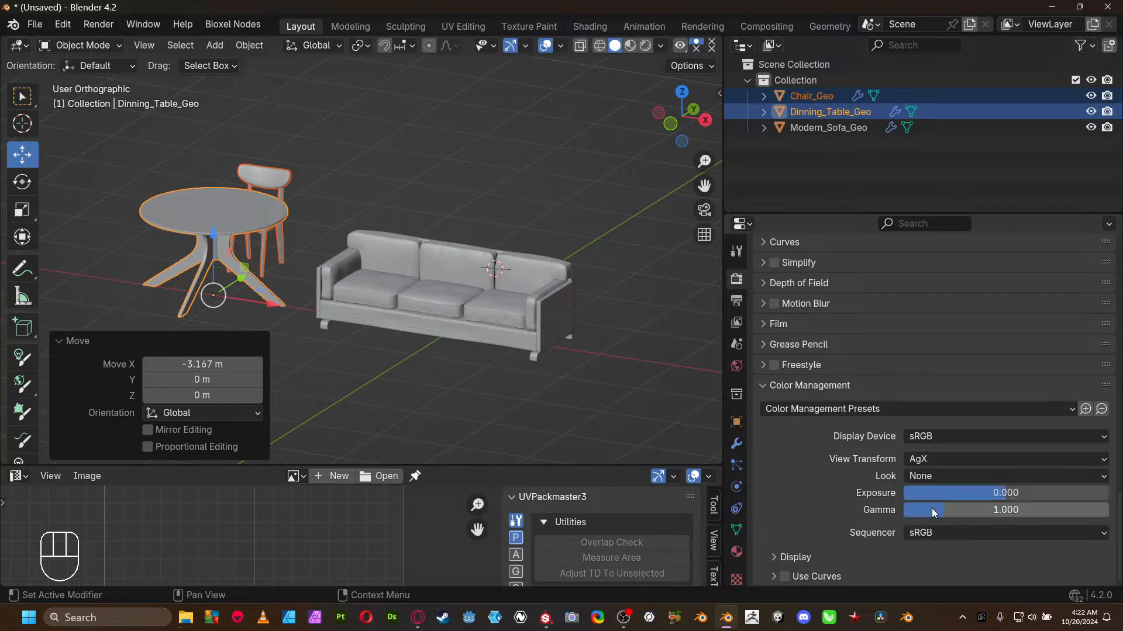
click(953, 478)
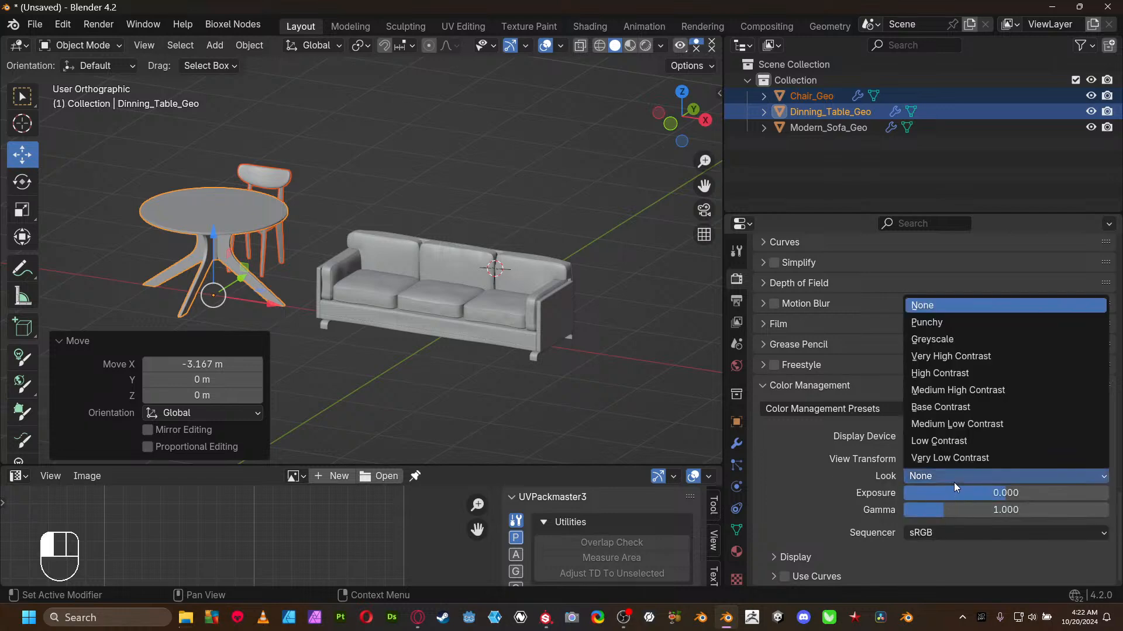
click(968, 392)
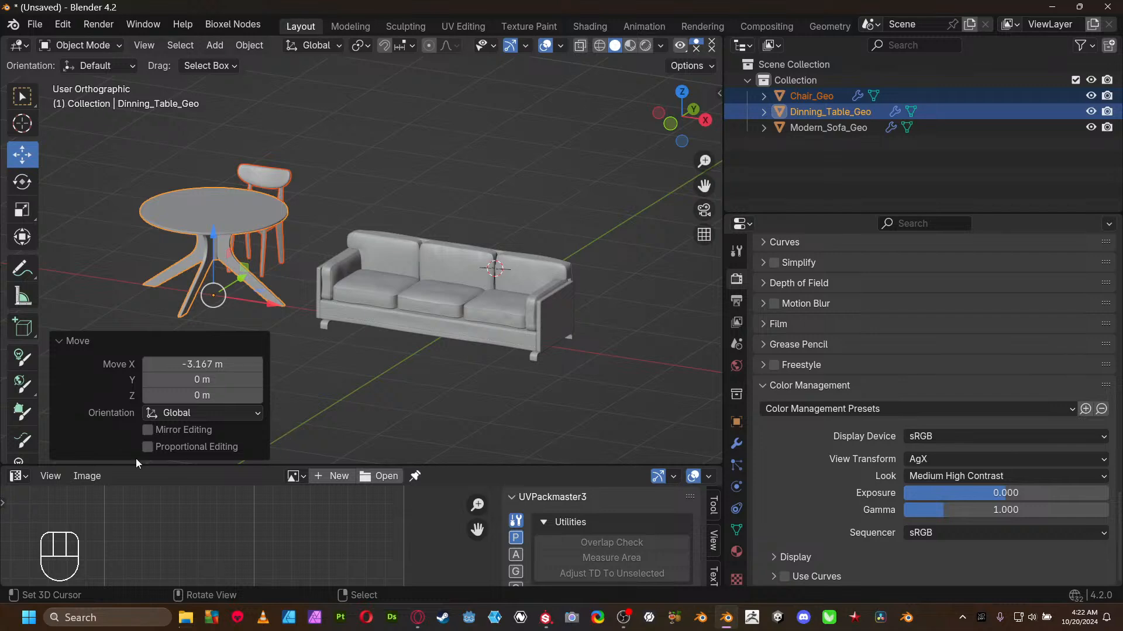
- Change the UV editor area into a Shader Editor and enlarge it for working on the DinningSet_m material
click(18, 476)
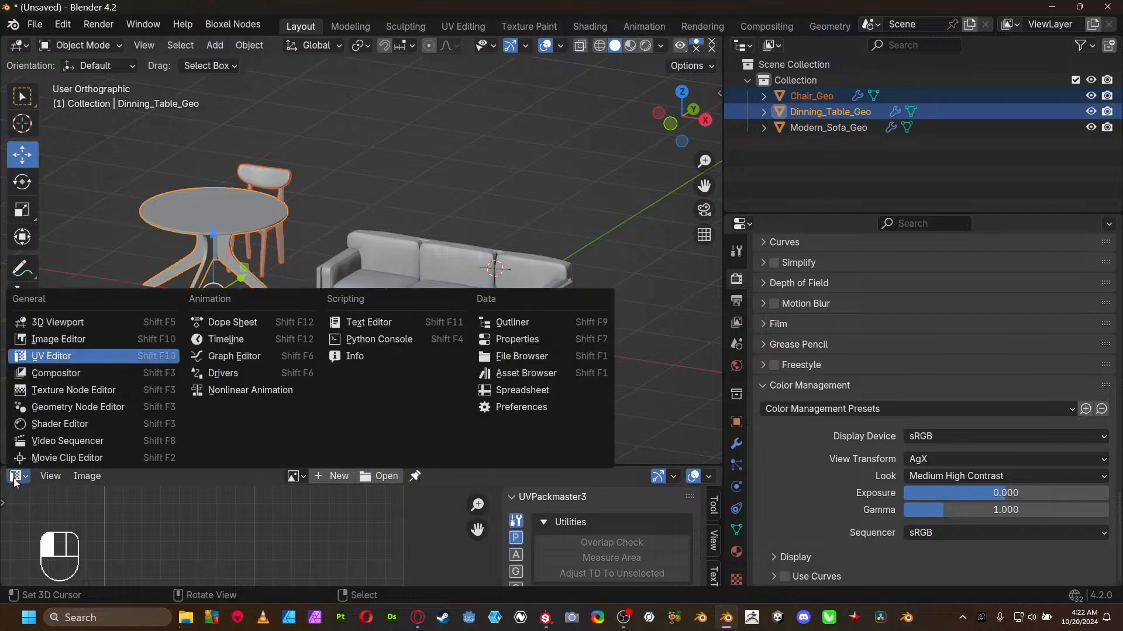
click(43, 424)
drag(233, 467, 229, 323)
shift+middle_drag(345, 211, 499, 268)
scroll(560, 159, up, 2)
shift+middle_drag(571, 121, 503, 117)
scroll(535, 143, down, 2)
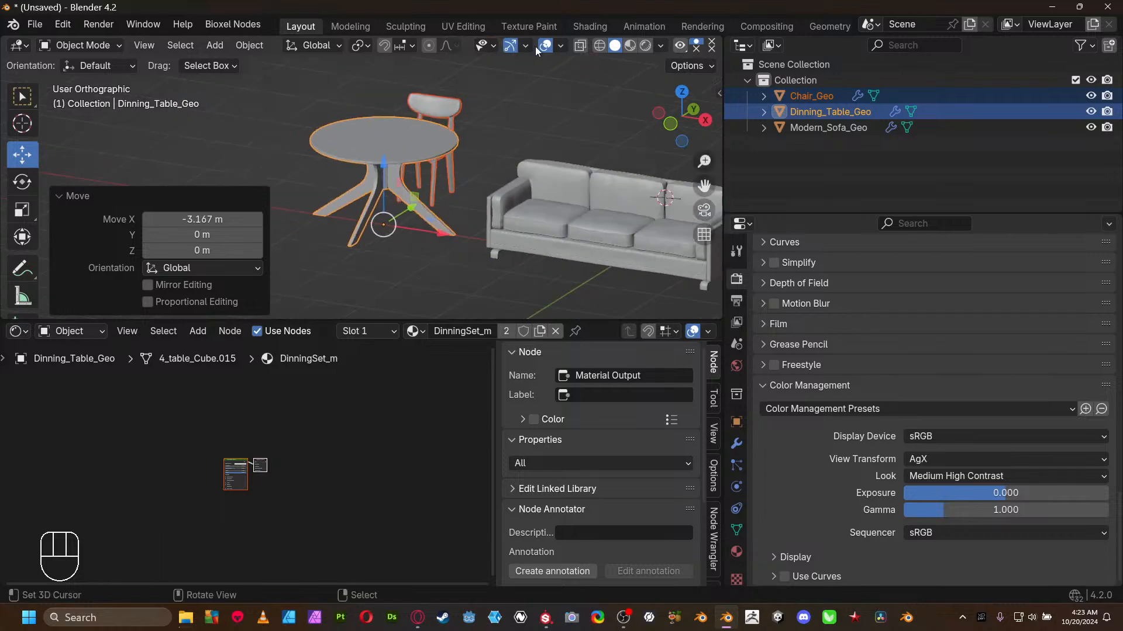
- Hide the floor grid and the axis lines in the viewport overlays and collapse the Move operator settings
click(560, 46)
click(531, 121)
drag(613, 125, 660, 120)
click(56, 195)
shift+middle_drag(339, 252, 289, 258)
scroll(289, 258, up, 3)
shift+middle_drag(322, 195, 320, 208)
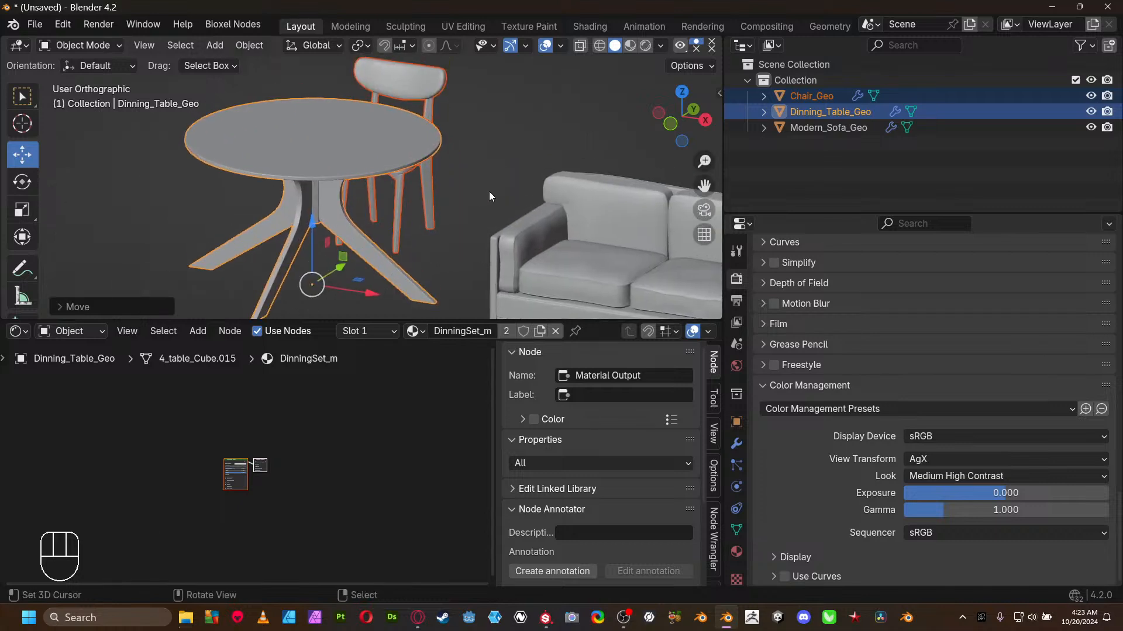
- Switch the 3D viewport shading to Material Preview
key(z)
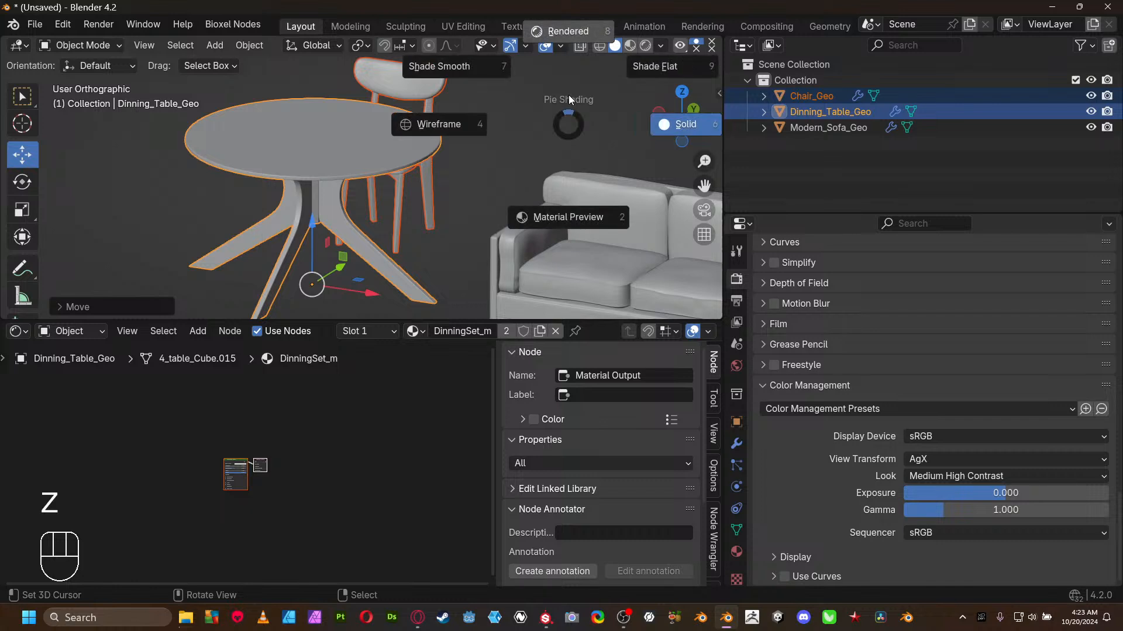
click(566, 217)
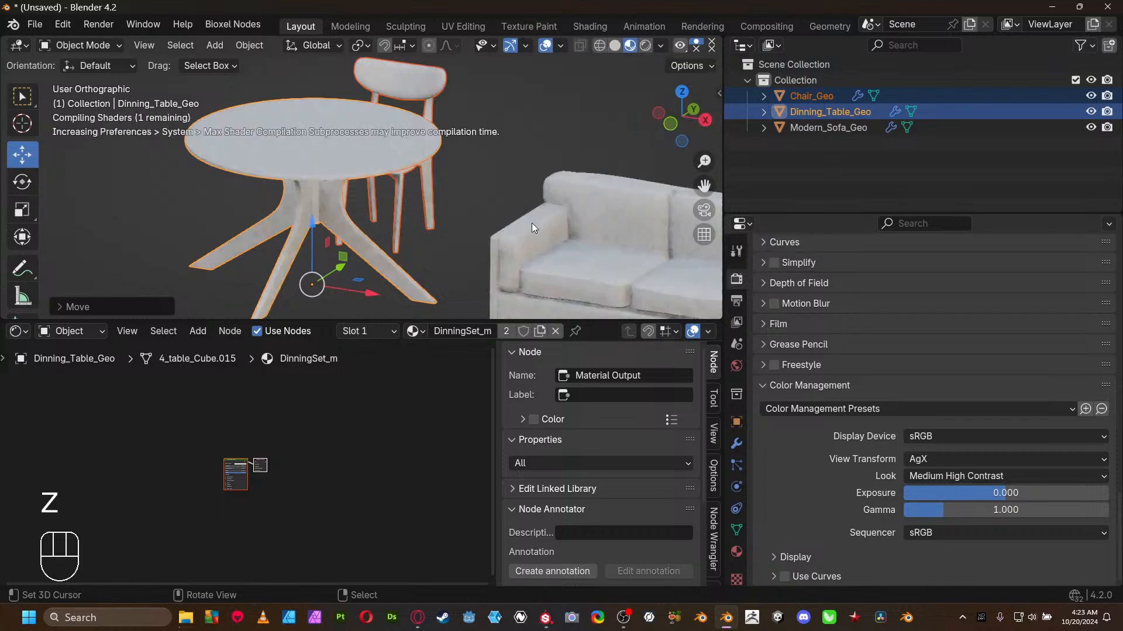
shift+middle_drag(532, 170, 493, 202)
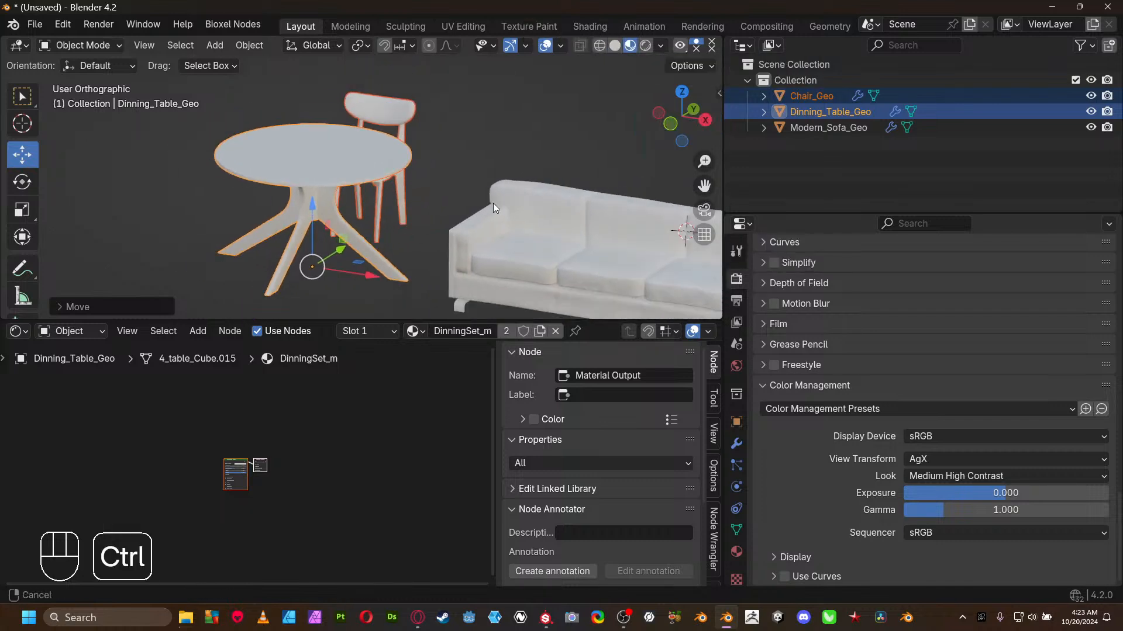
- Light the material preview with the dark studio HDRI and adjust its rotation
middle_drag(615, 50, 481, 23)
click(526, 46)
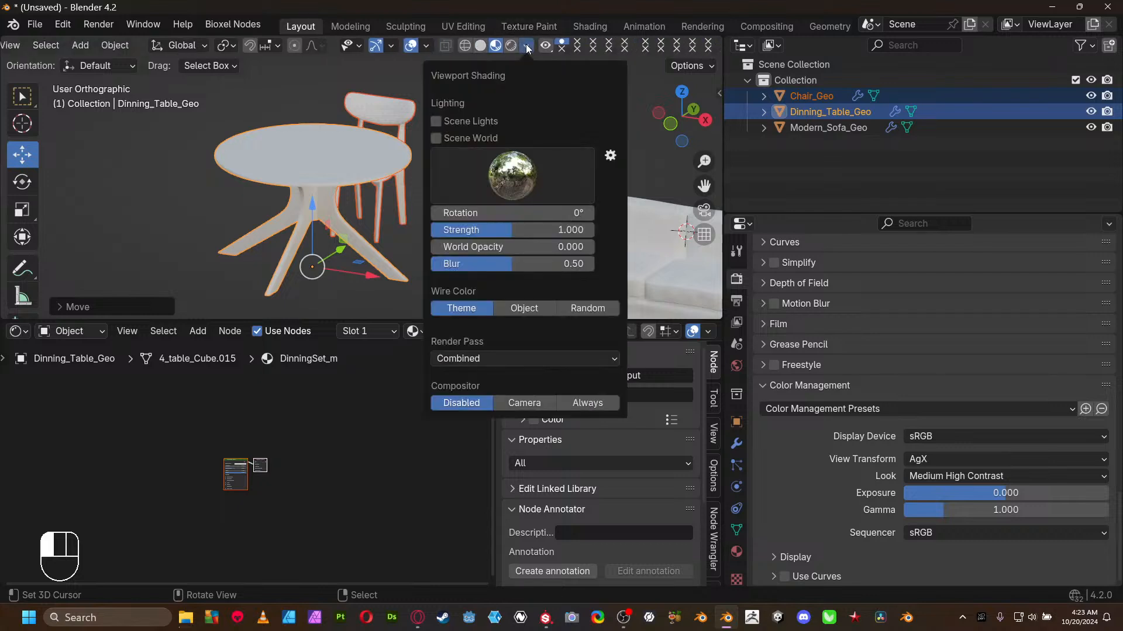
click(524, 167)
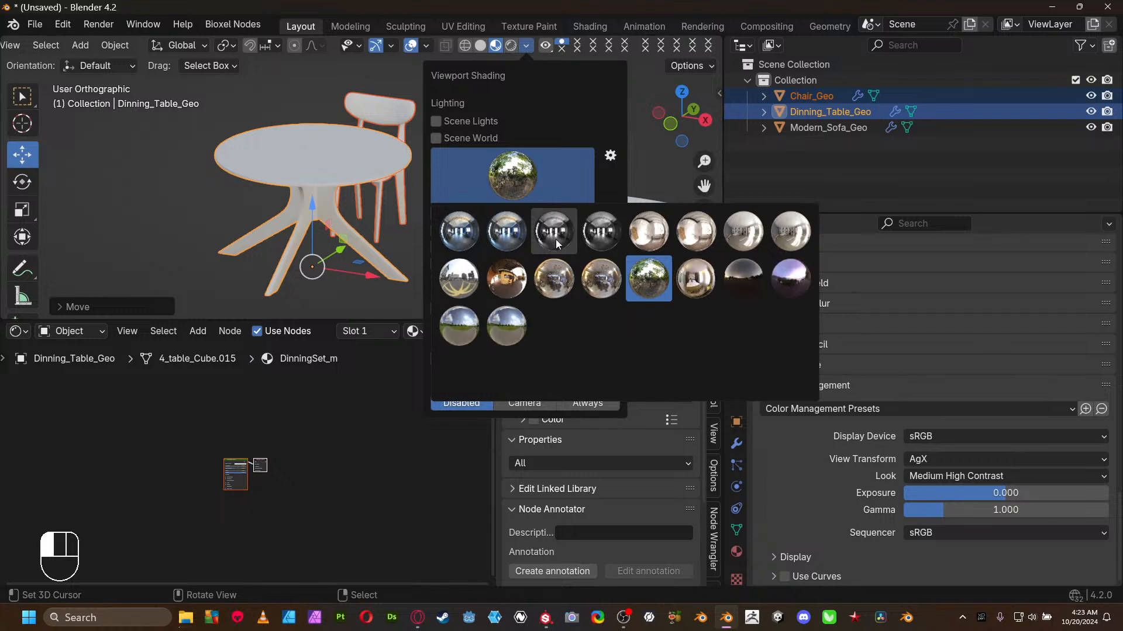
click(557, 245)
mouse_move(556, 212)
mouse_down()
mouse_move(626, 213)
mouse_move(579, 212)
mouse_up()
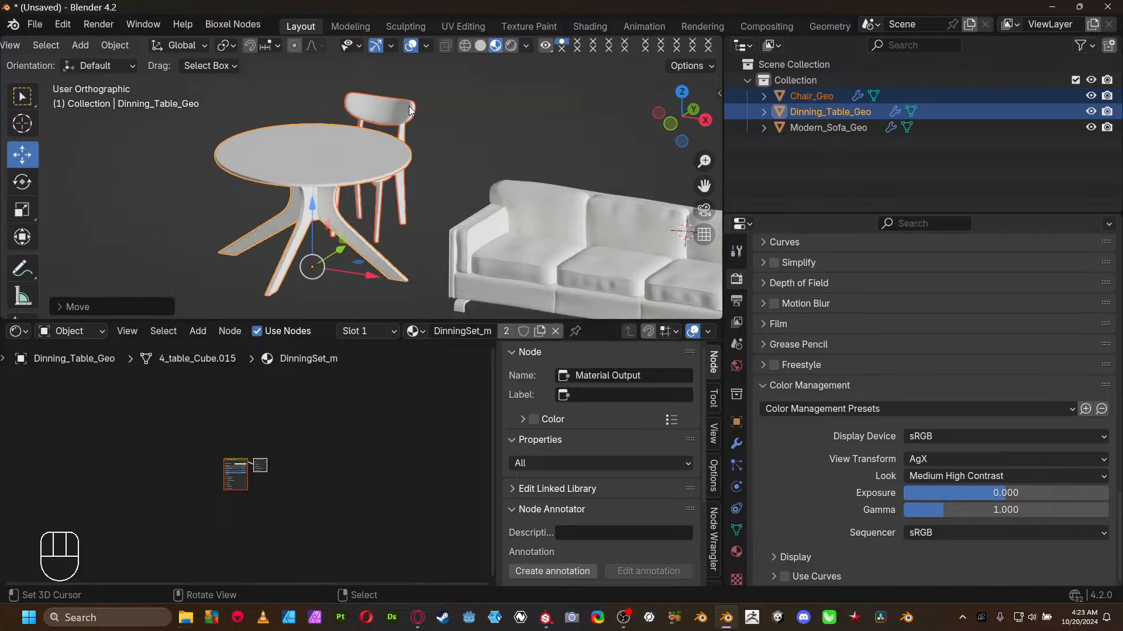
- Hide the Shader Editor's sidebar to give the DinningSet_m node tree more room
scroll(211, 432, up, 7)
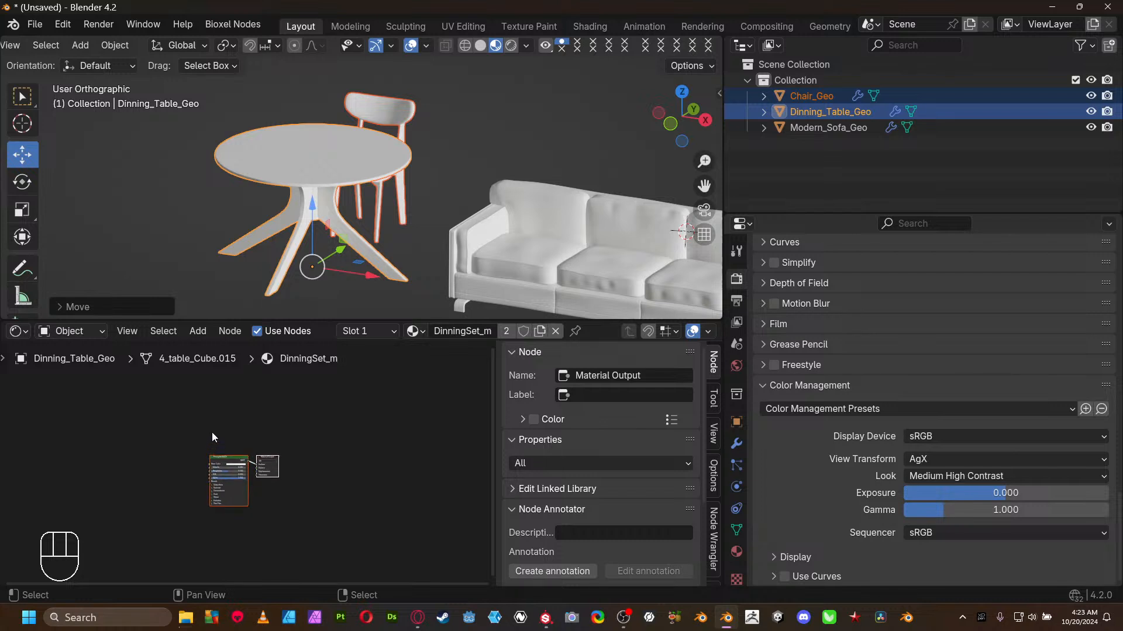
key(n)
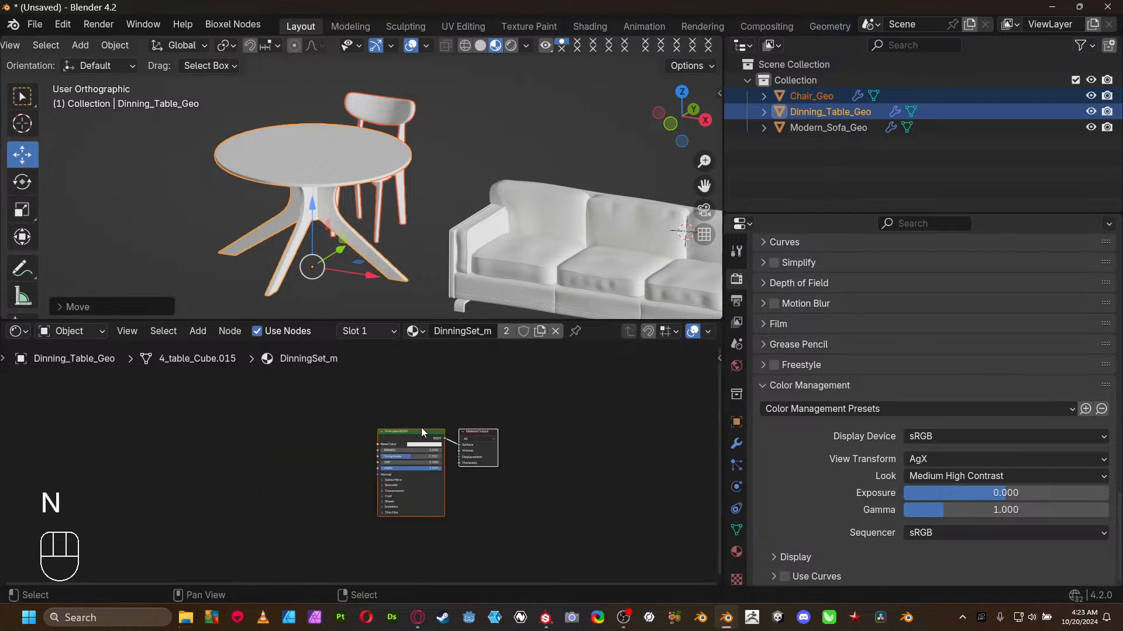
scroll(384, 456, up, 3)
scroll(266, 463, up, 1)
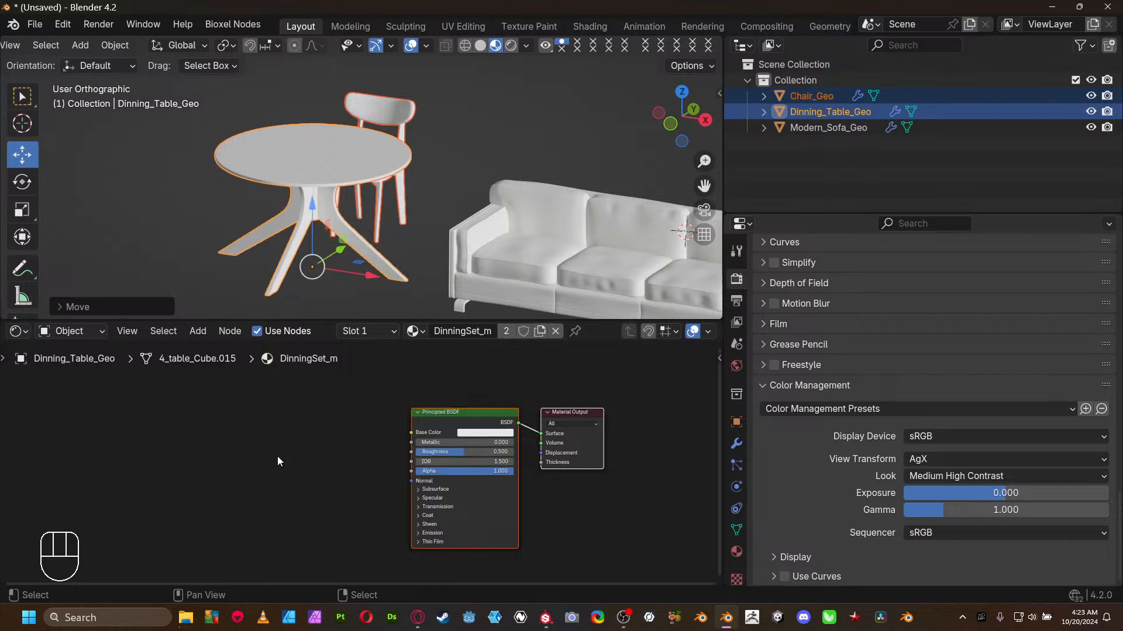
scroll(358, 430, up, 2)
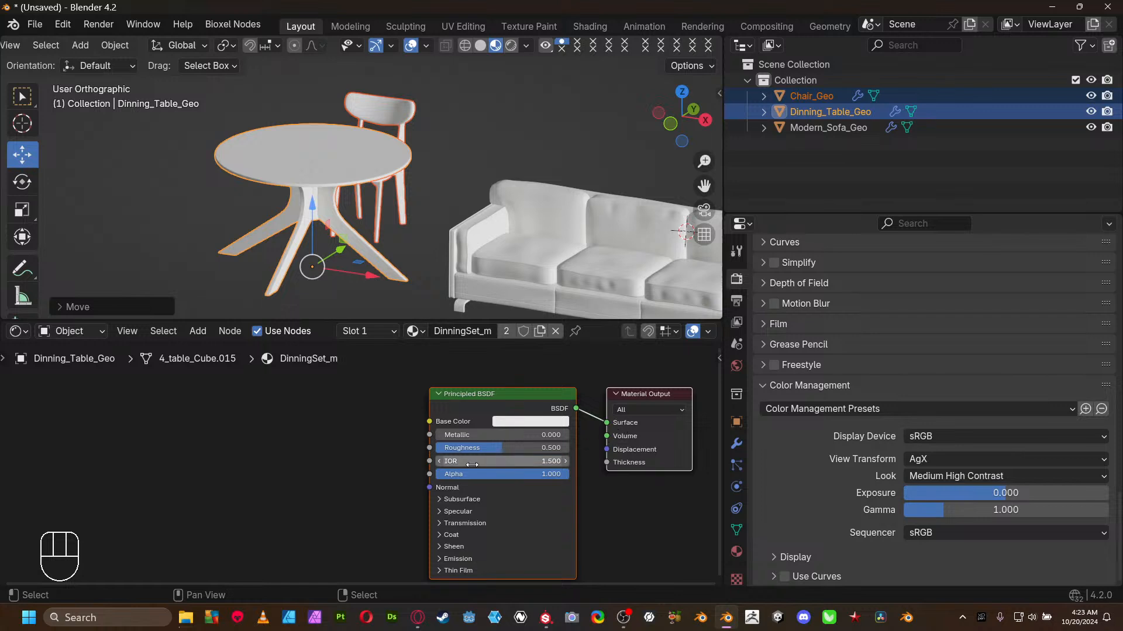
scroll(360, 466, down, 2)
- Start adding multiple image textures and browse to F:\Blenderlives\propMapspbr, showing the files as a detailed list
key(shift+a)
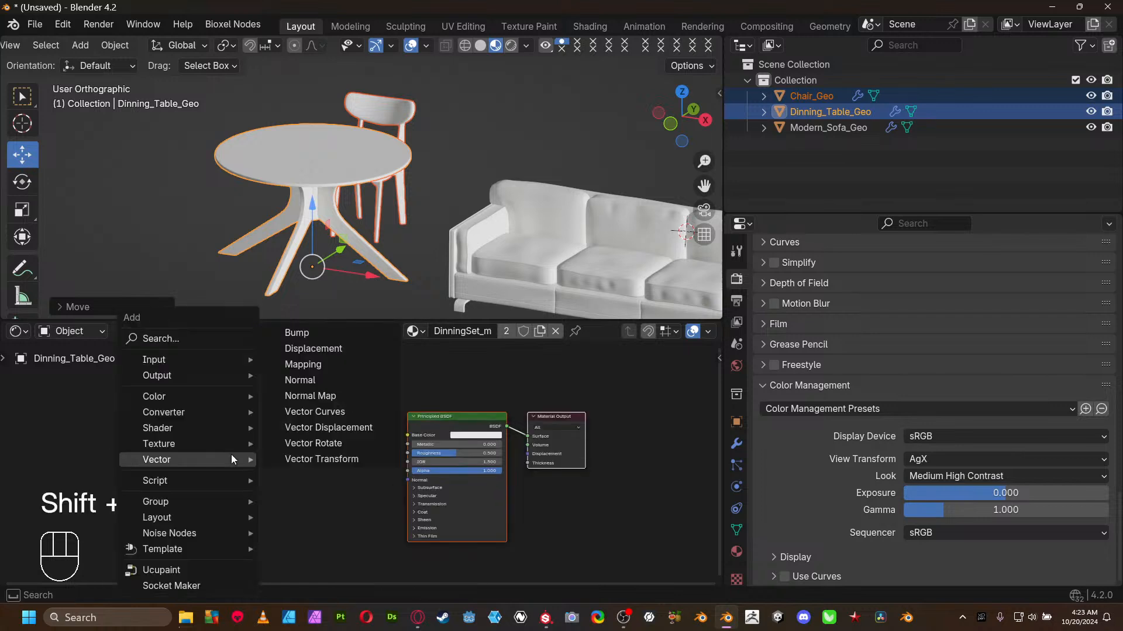
mouse_move(215, 437)
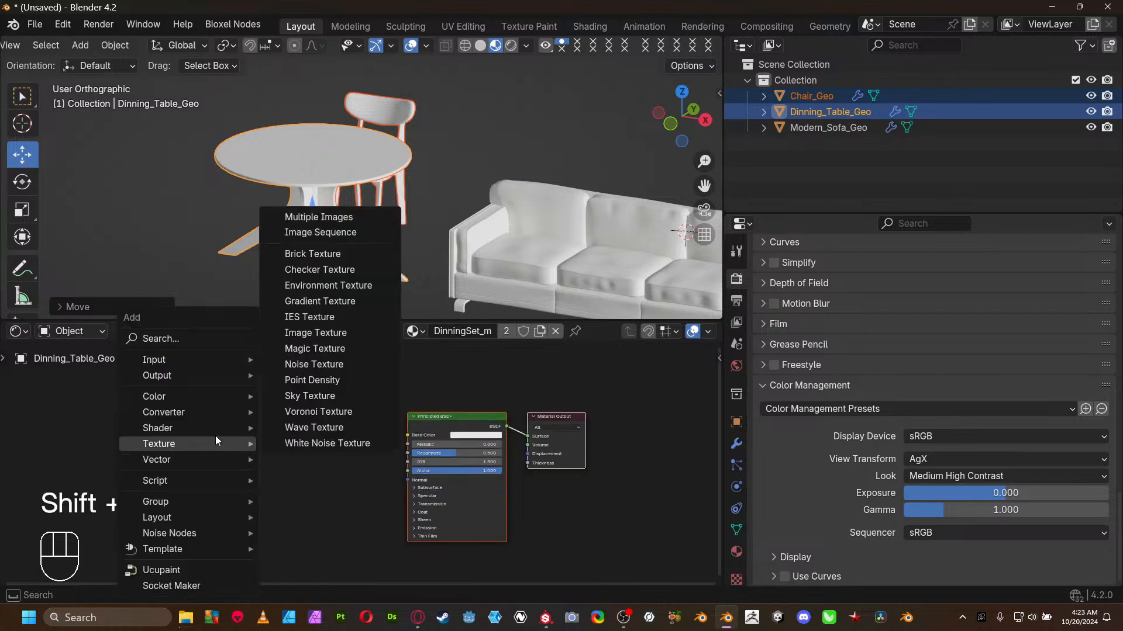
click(303, 219)
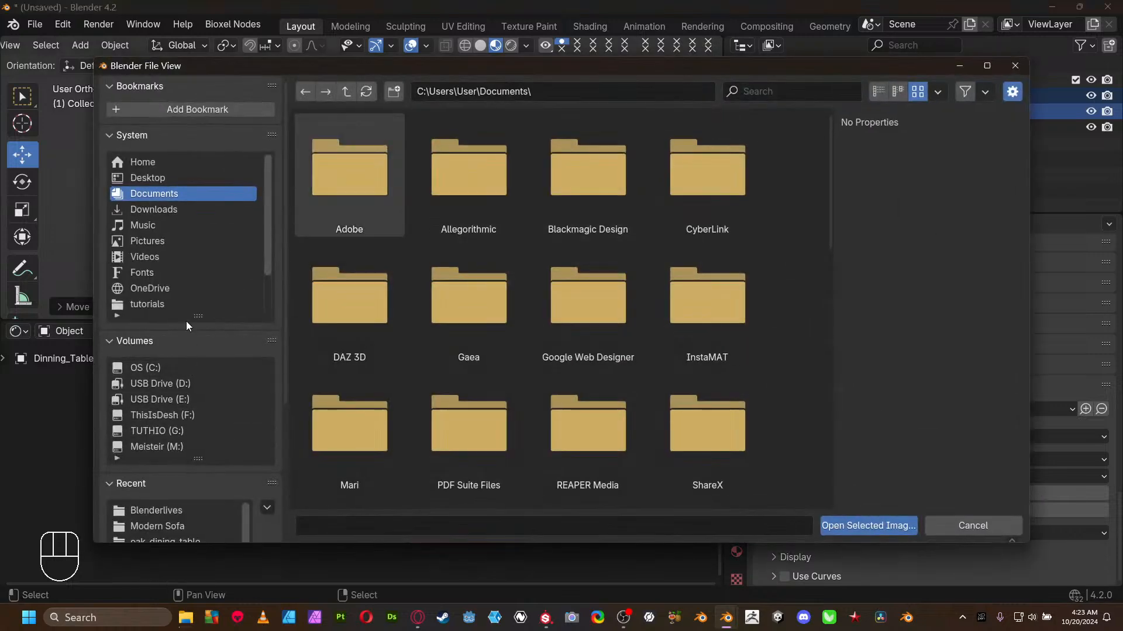
scroll(184, 305, down, 3)
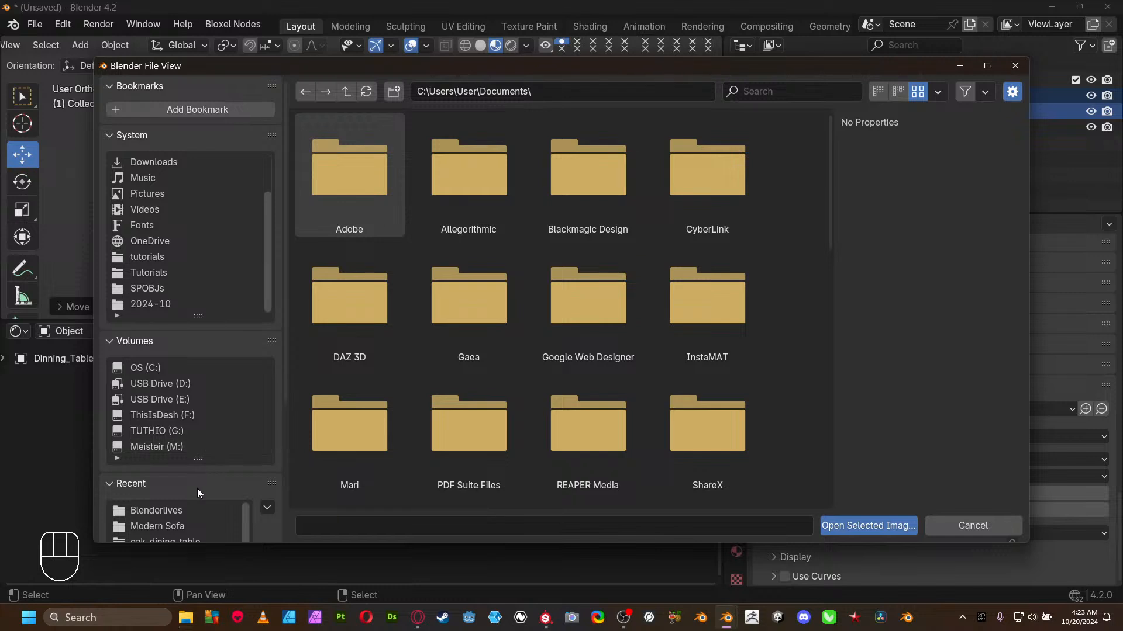
click(175, 510)
click(689, 192)
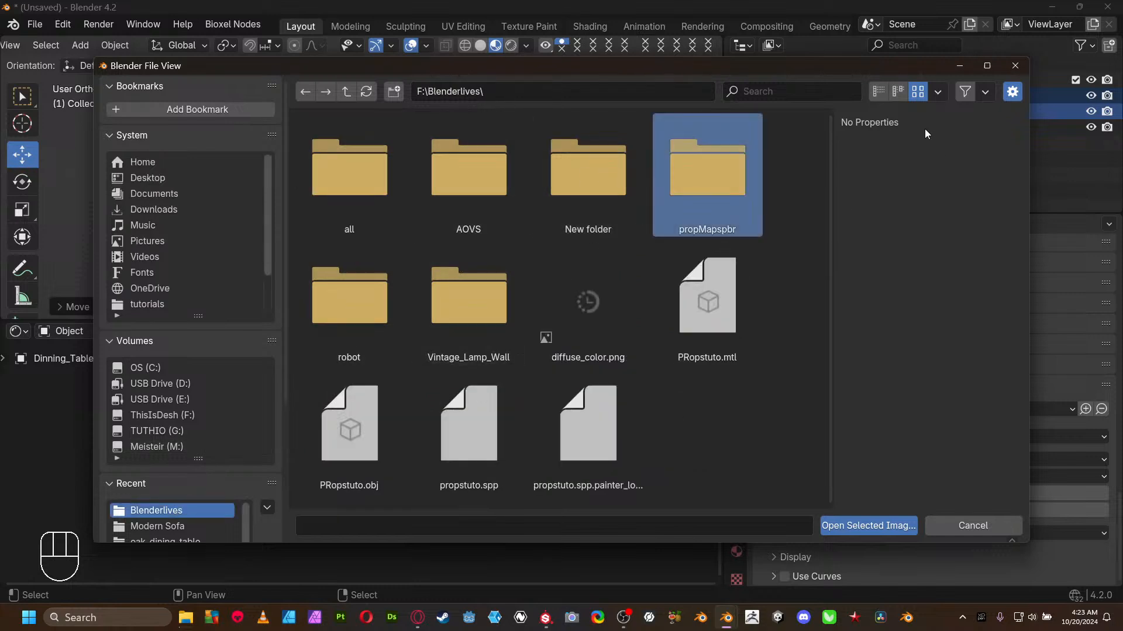
key(Return)
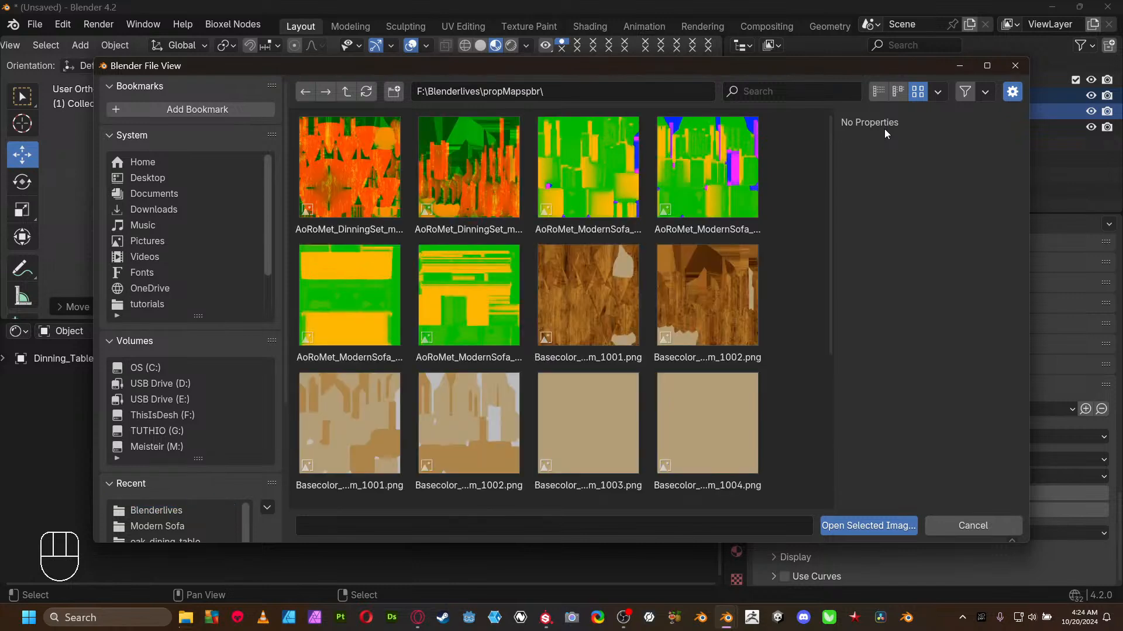
click(879, 91)
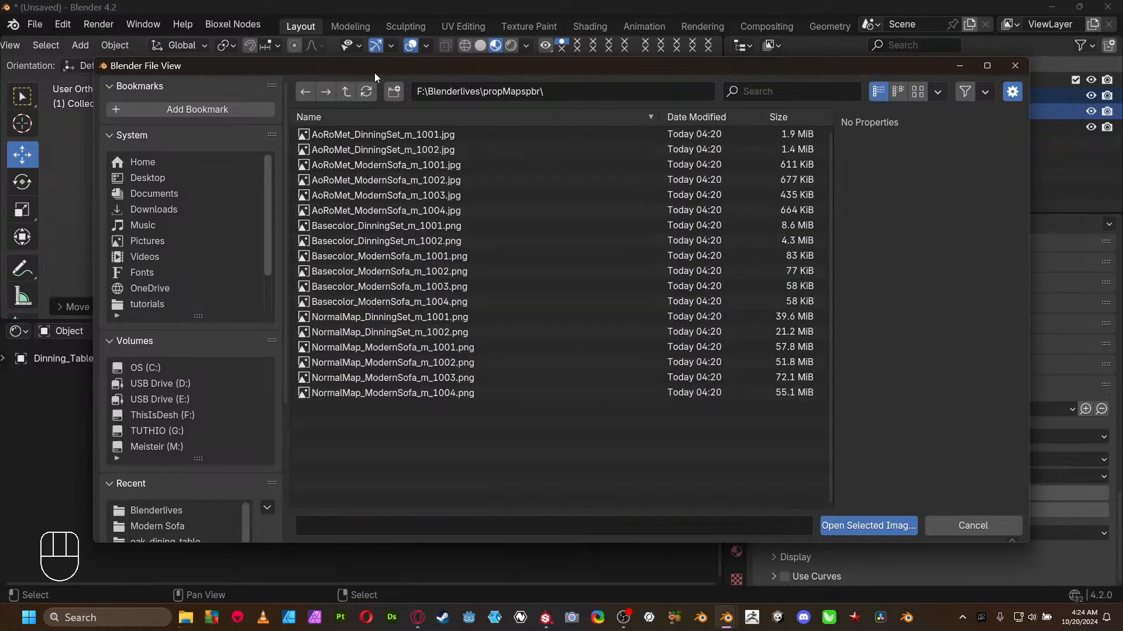
- Load AoRoMet_DinningSet_m_1001.jpg, Basecolor_DinningSet_m_1001.png and NormalMap_DinningSet_m_1001.png as image texture nodes
click(404, 135)
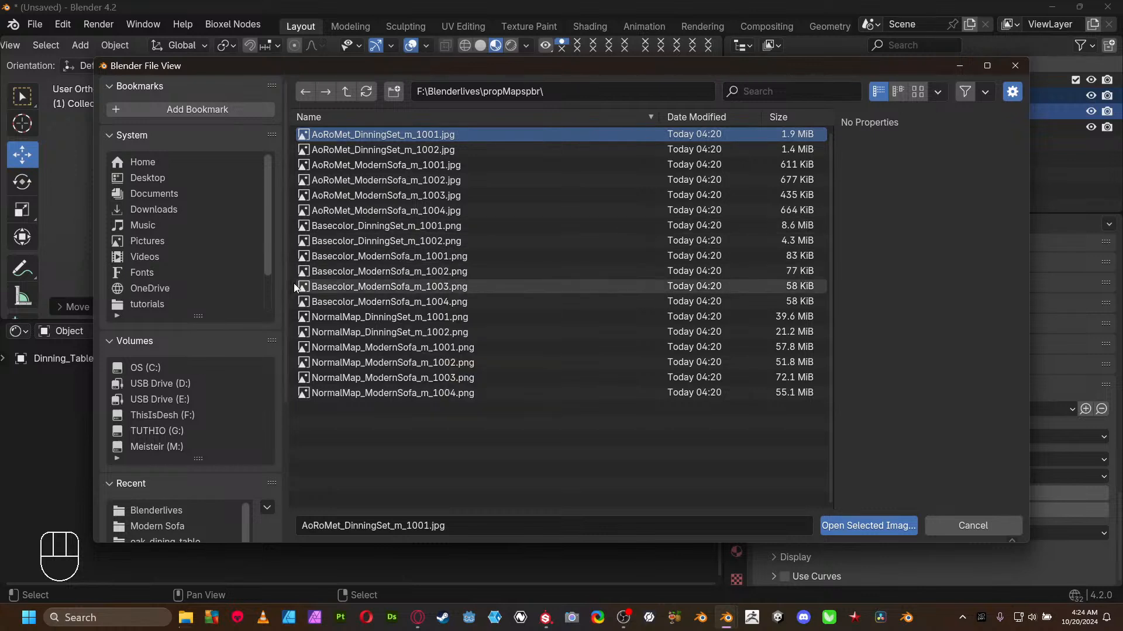
ctrl+click(407, 226)
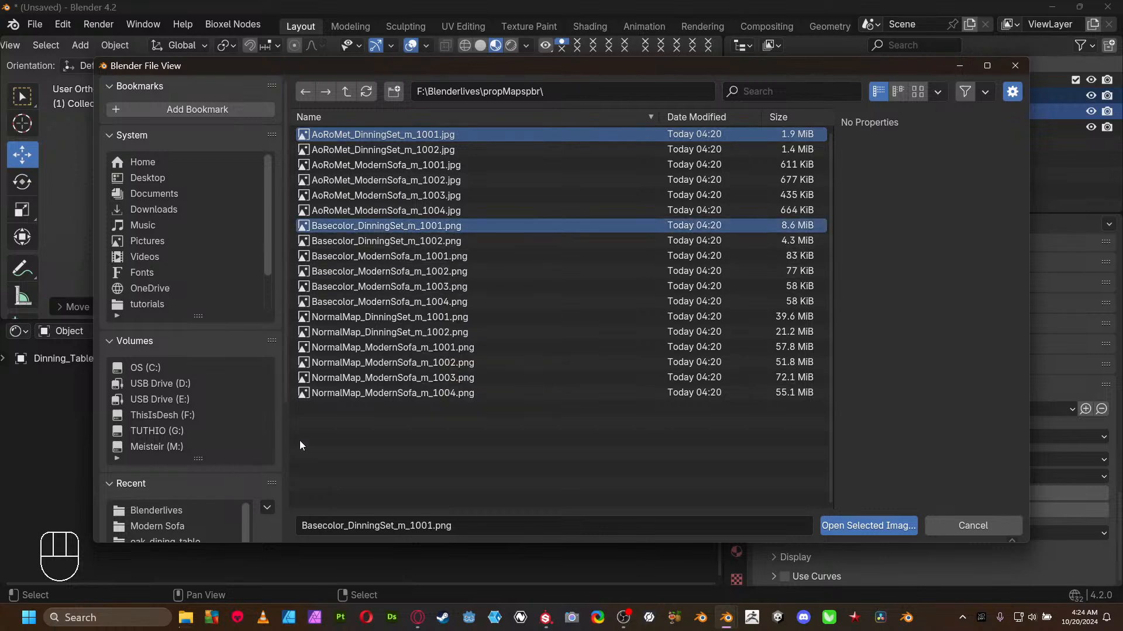
ctrl+click(416, 317)
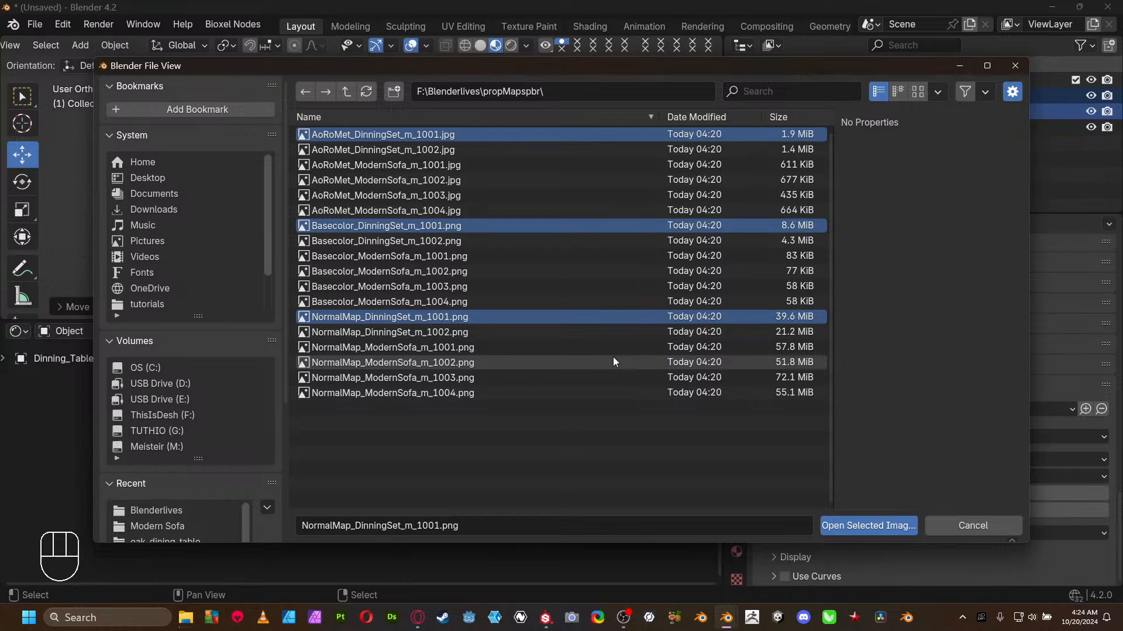
click(835, 526)
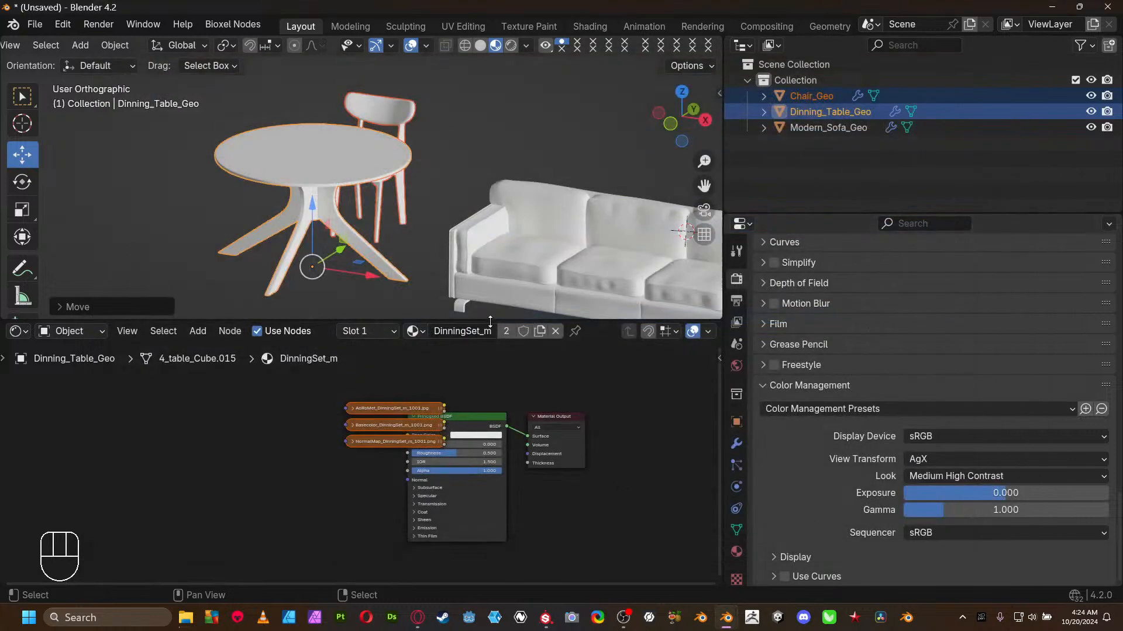
- Enlarge the Shader Editor and move the three image texture nodes together to the left of the Principled BSDF
drag(490, 321, 490, 246)
scroll(336, 439, up, 1)
key(g)
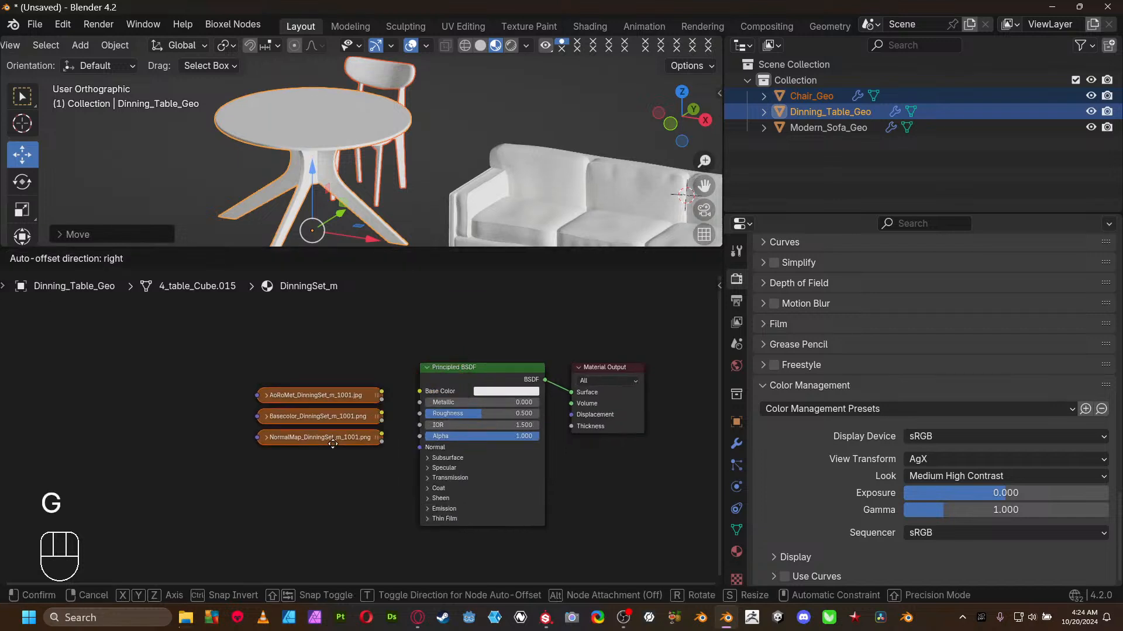
click(255, 458)
scroll(281, 476, up, 1)
middle_drag(280, 476, 410, 435)
scroll(416, 416, down, 1)
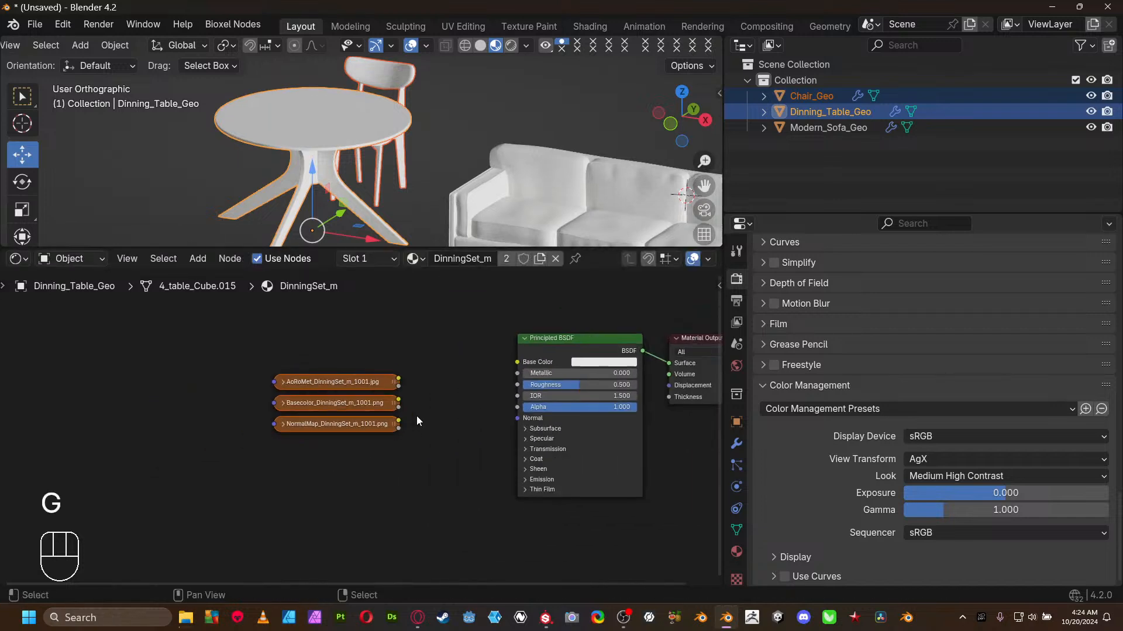
- Spread out the texture nodes, with Basecolor uppermost, AoRoMet lowest and NormalMap between them, nearer the Principled BSDF
click(369, 378)
drag(368, 377, 221, 461)
drag(349, 403, 213, 328)
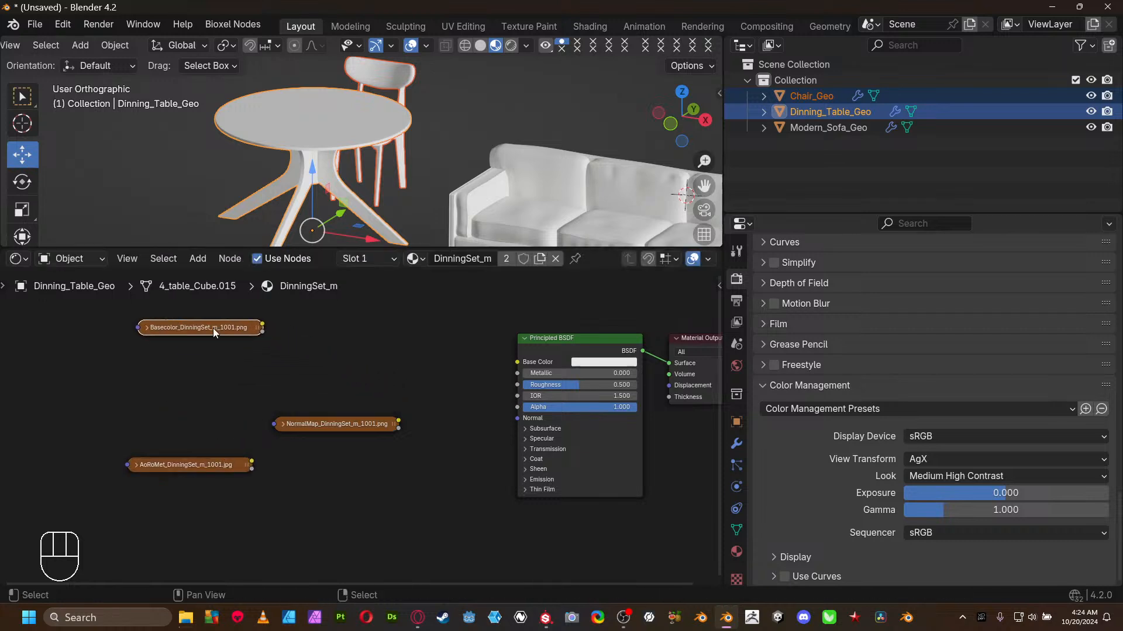
drag(303, 424, 326, 381)
- Select all three image texture nodes and expand them to show their settings
click(223, 329)
drag(106, 325, 391, 549)
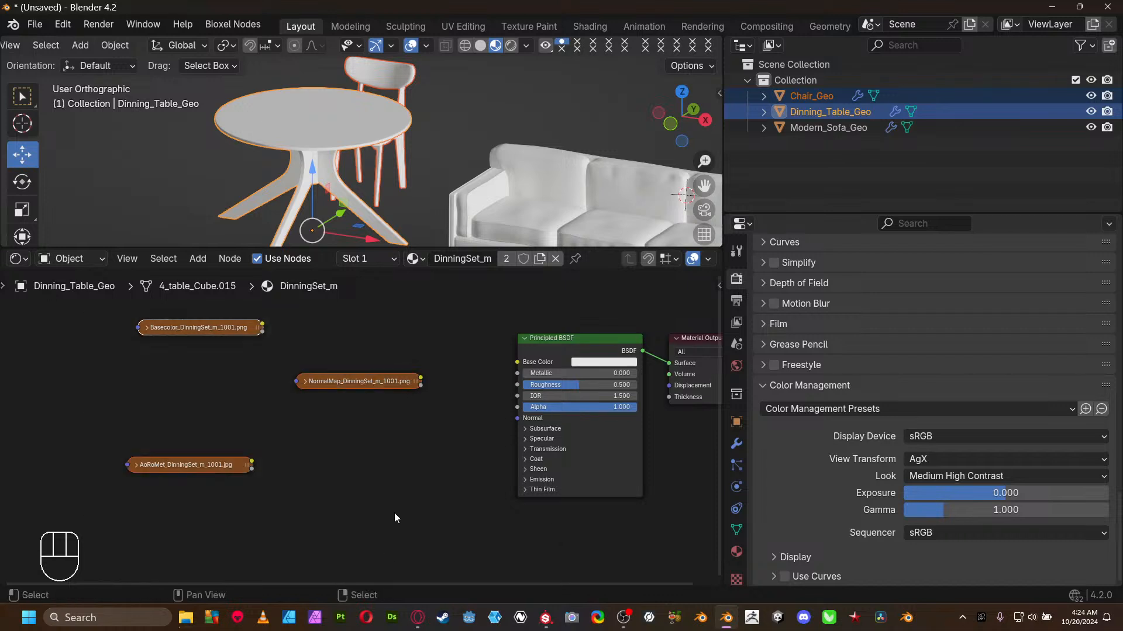
key(h)
middle_drag(394, 513, 423, 473)
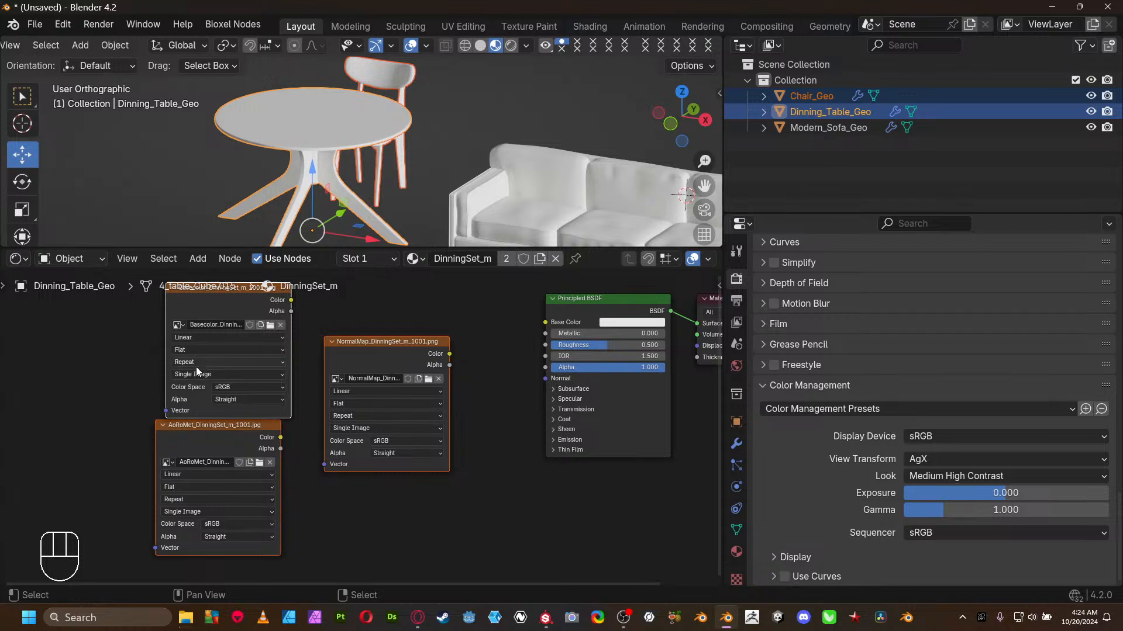
- Set the image source of the Basecolor and NormalMap texture nodes to UDIM Tiles
click(125, 367)
middle_drag(124, 367, 121, 405)
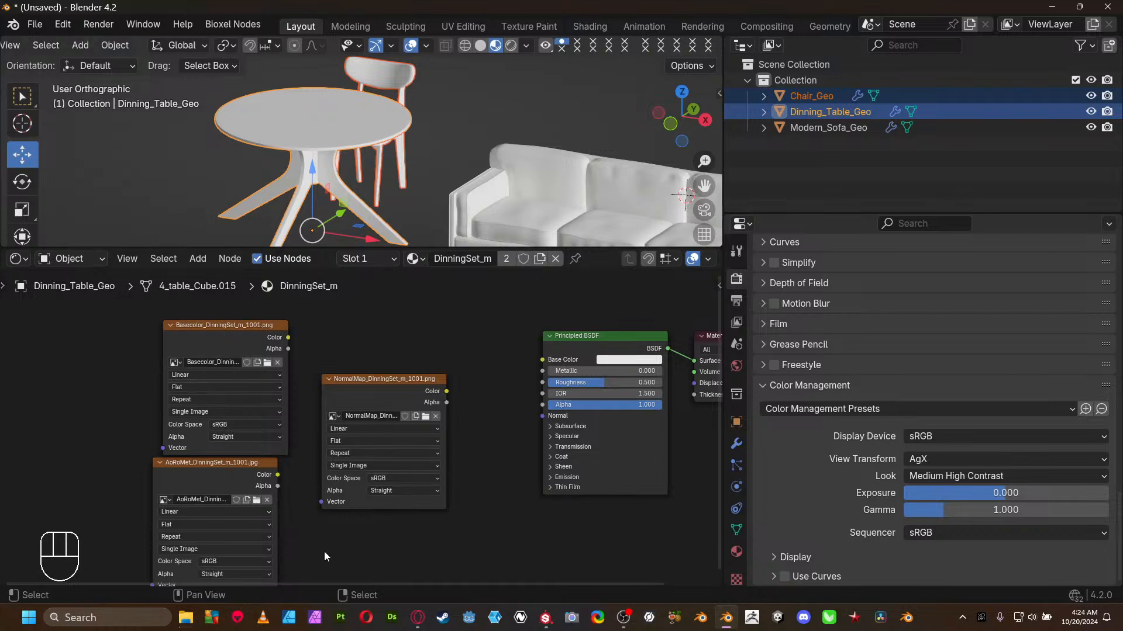
click(240, 412)
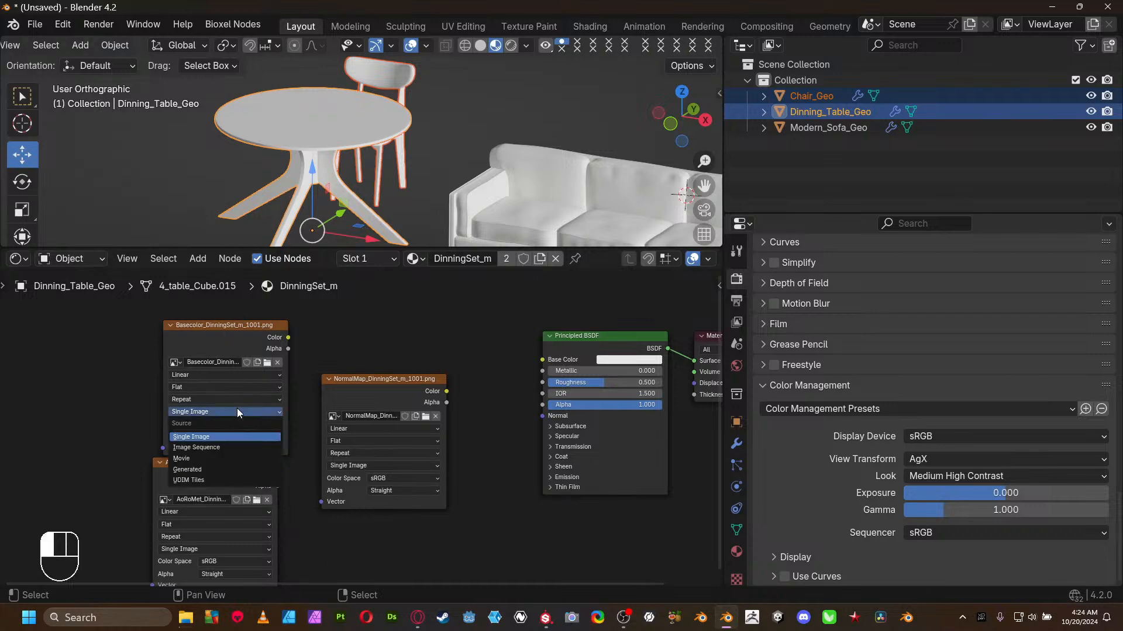
scroll(289, 383, up, 2)
middle_drag(257, 437, 297, 437)
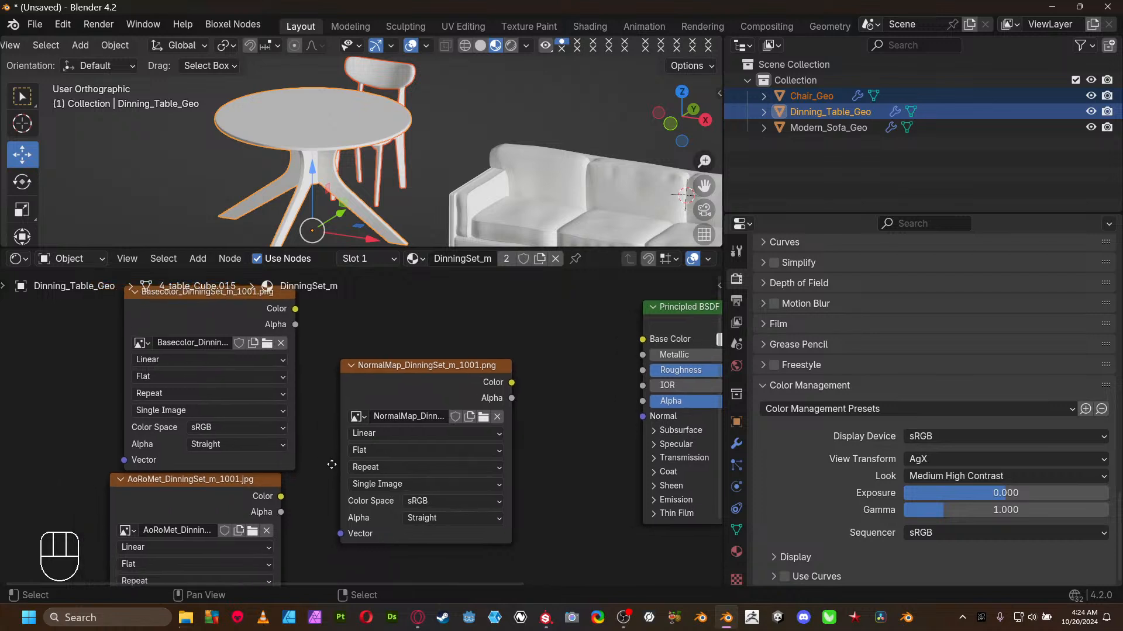
click(269, 408)
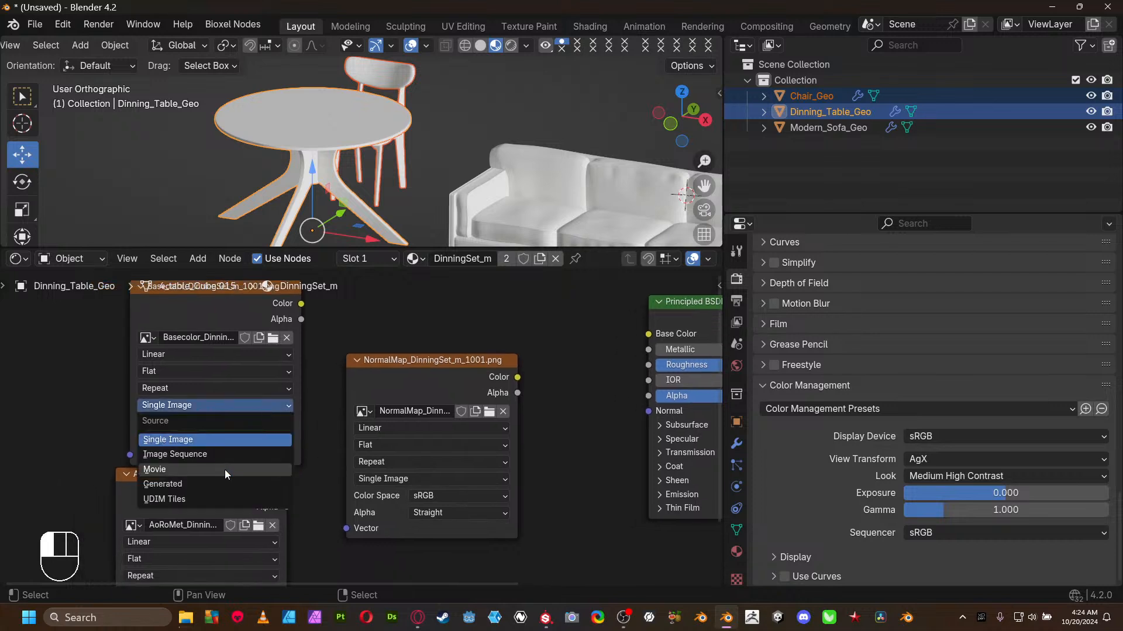
click(209, 499)
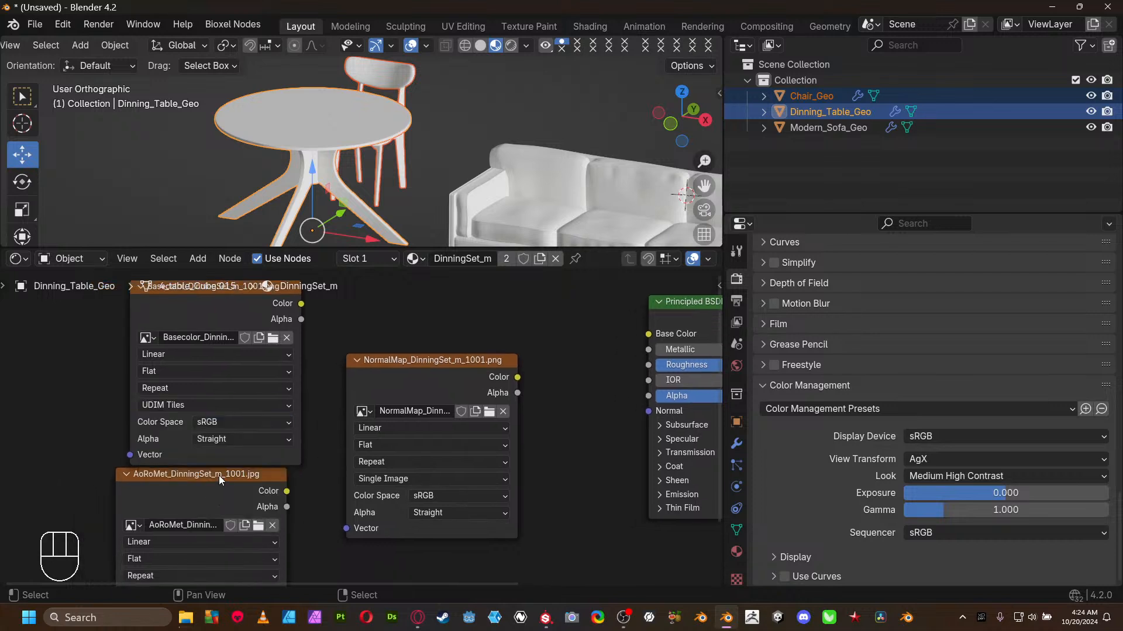
click(374, 478)
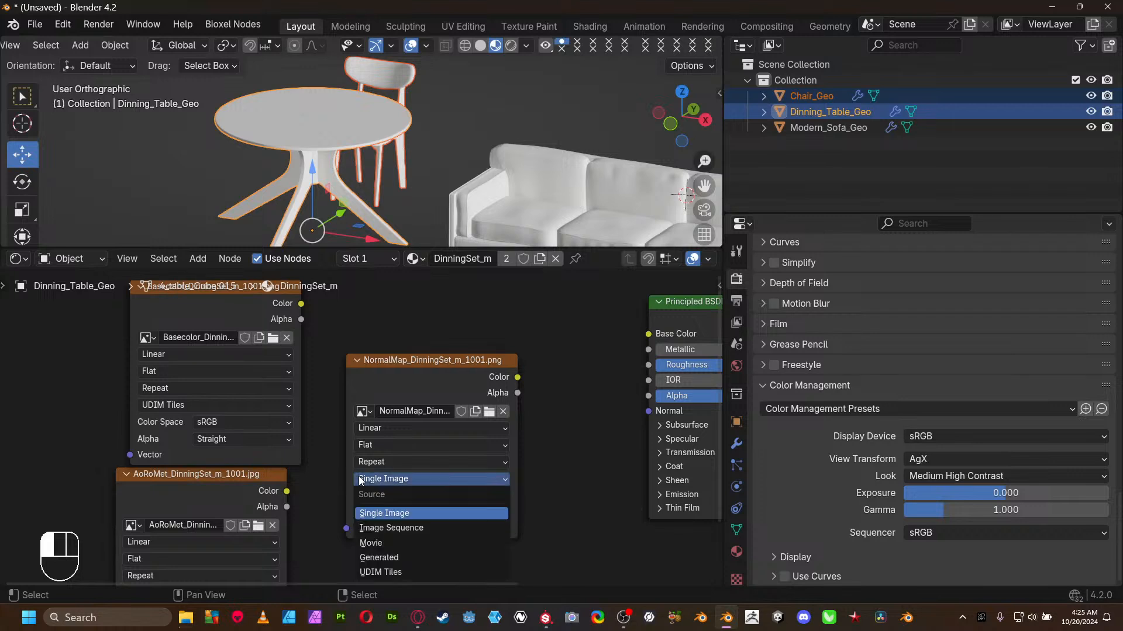
click(384, 573)
- Set the image source of the AoRoMet_DinningSet_m_1001.jpg texture node to UDIM Tiles
middle_drag(312, 525, 319, 465)
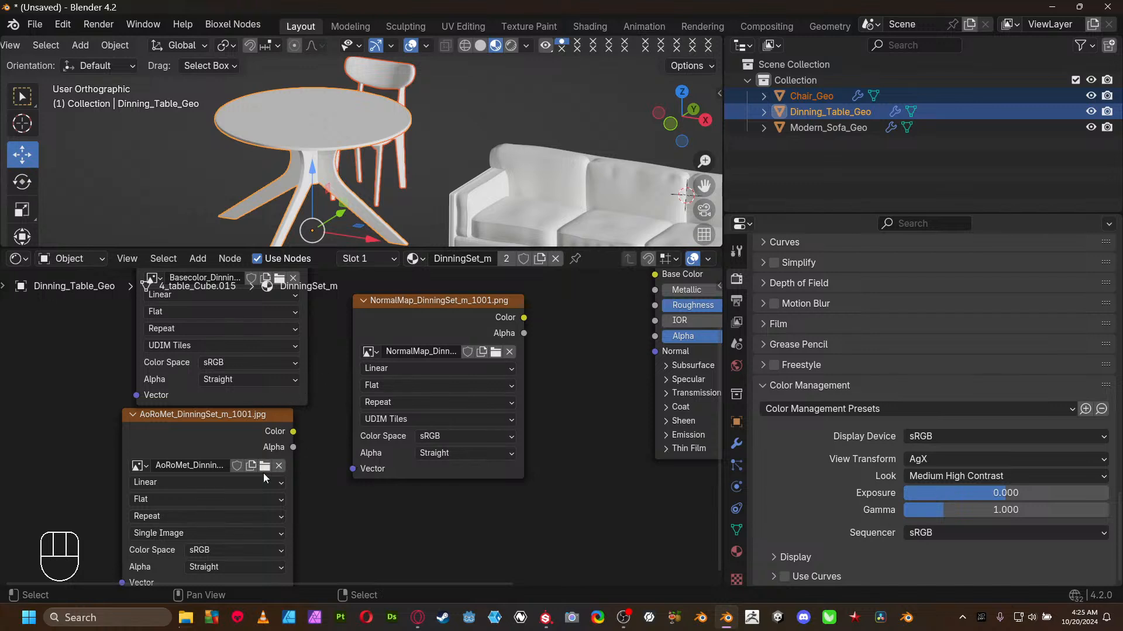
middle_drag(331, 512, 299, 529)
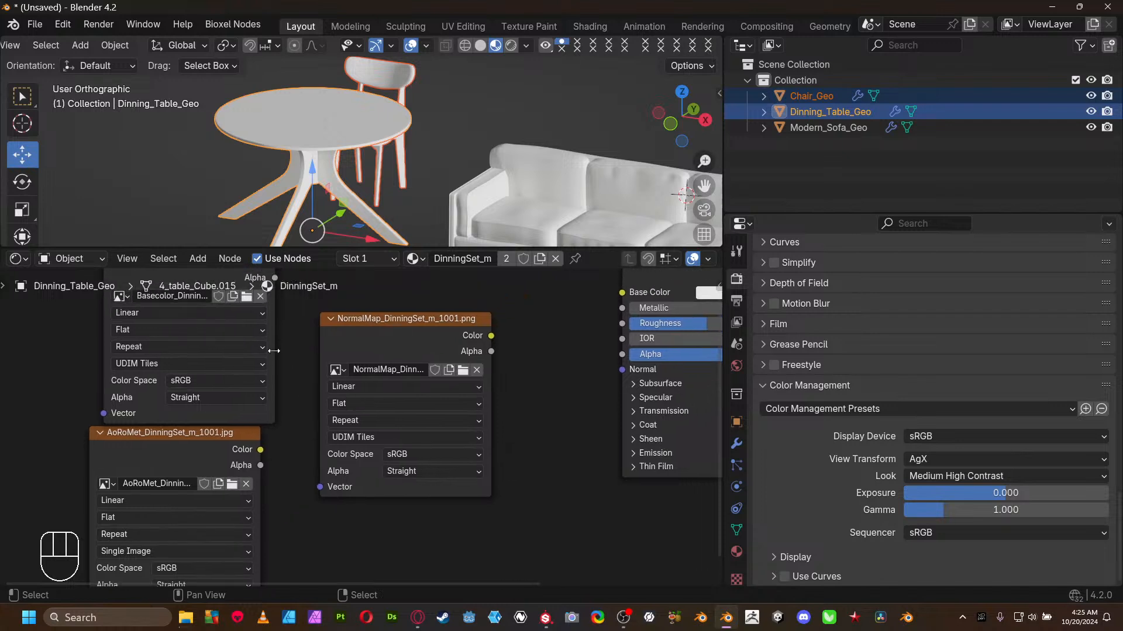
middle_drag(291, 437, 400, 304)
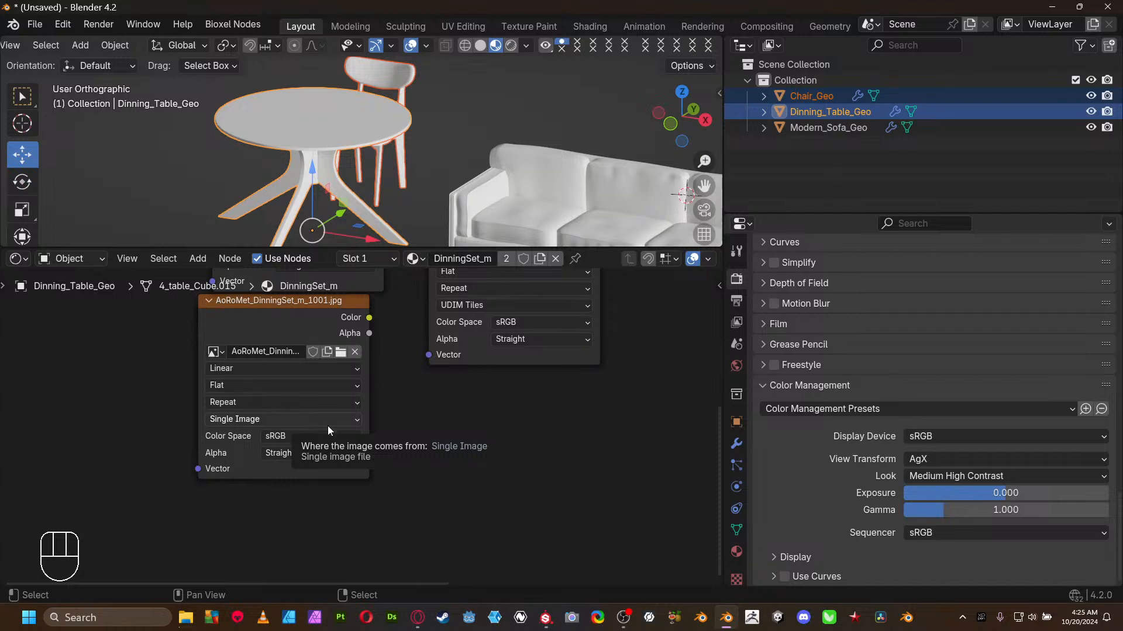
click(304, 419)
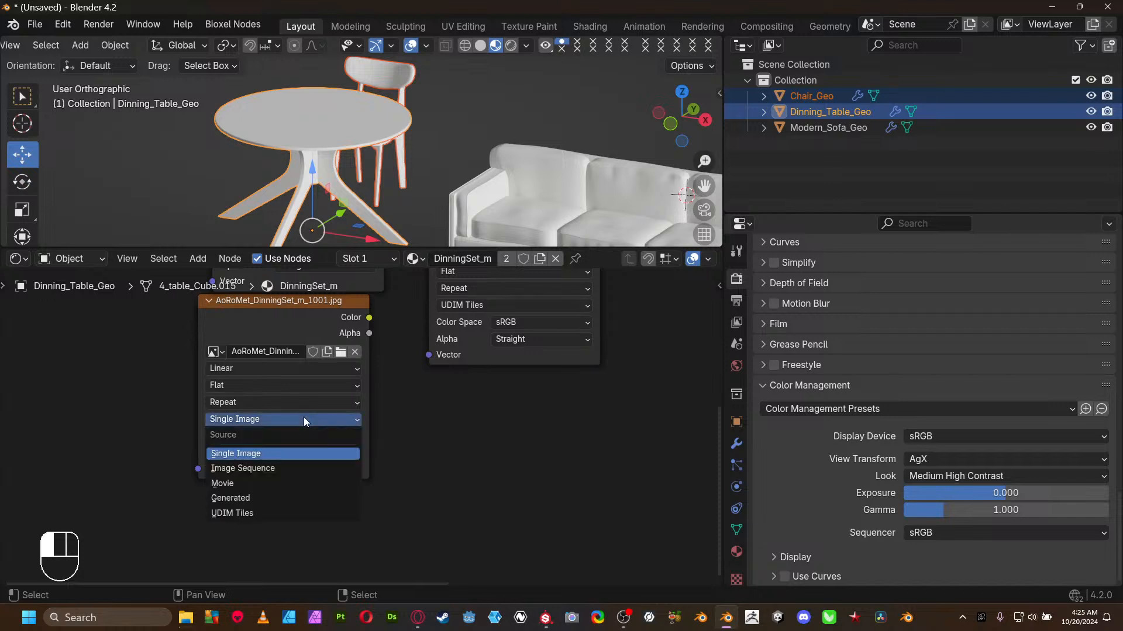
click(269, 512)
- Set the color space of the NormalMap and AoRoMet texture nodes to Non-Color
middle_drag(403, 426, 326, 549)
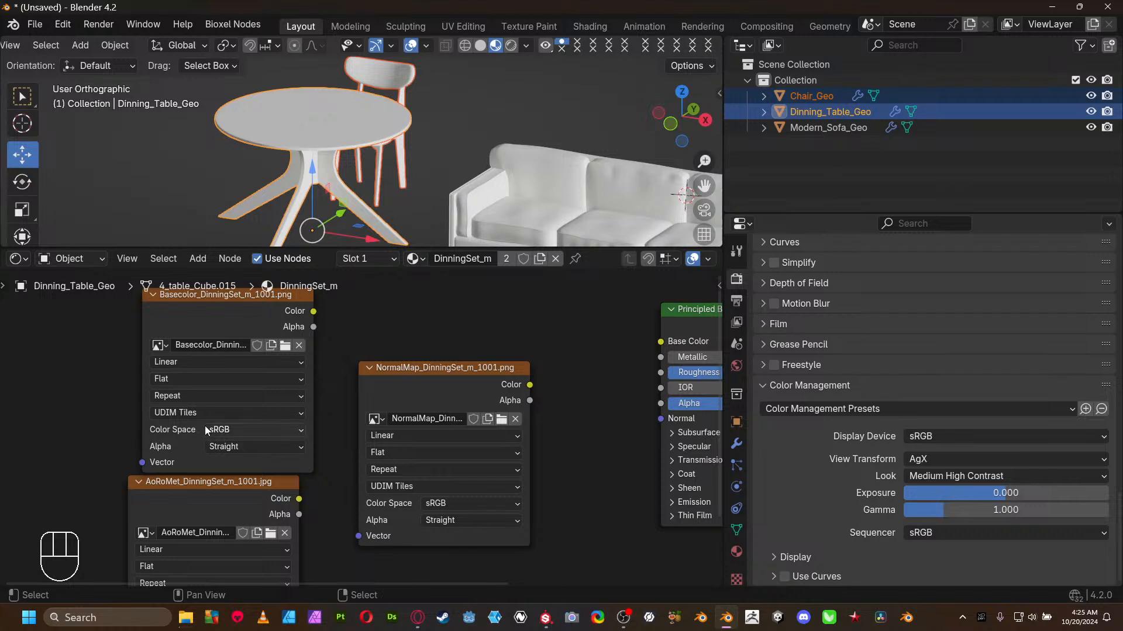
middle_drag(501, 493, 464, 433)
click(450, 441)
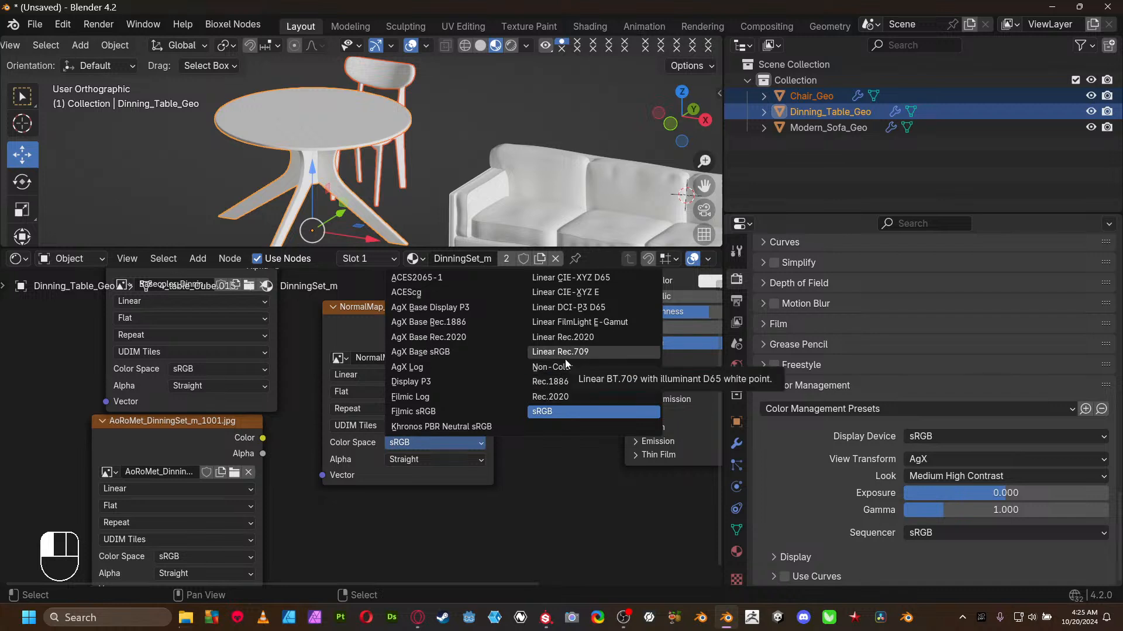
click(547, 367)
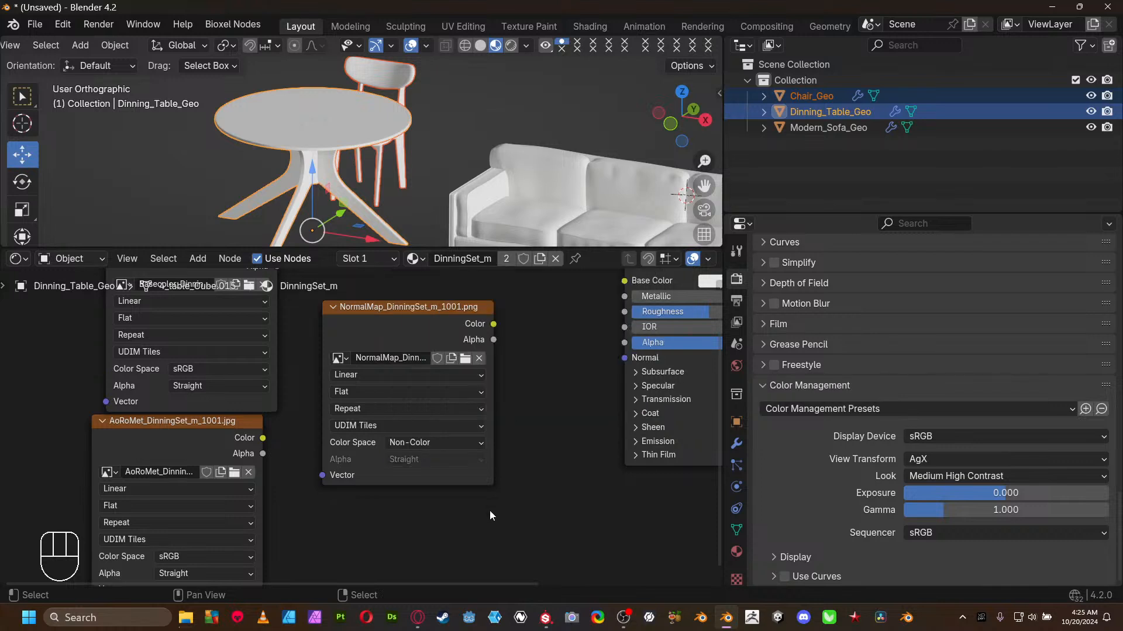
scroll(360, 374, down, 3)
middle_drag(371, 513, 475, 445)
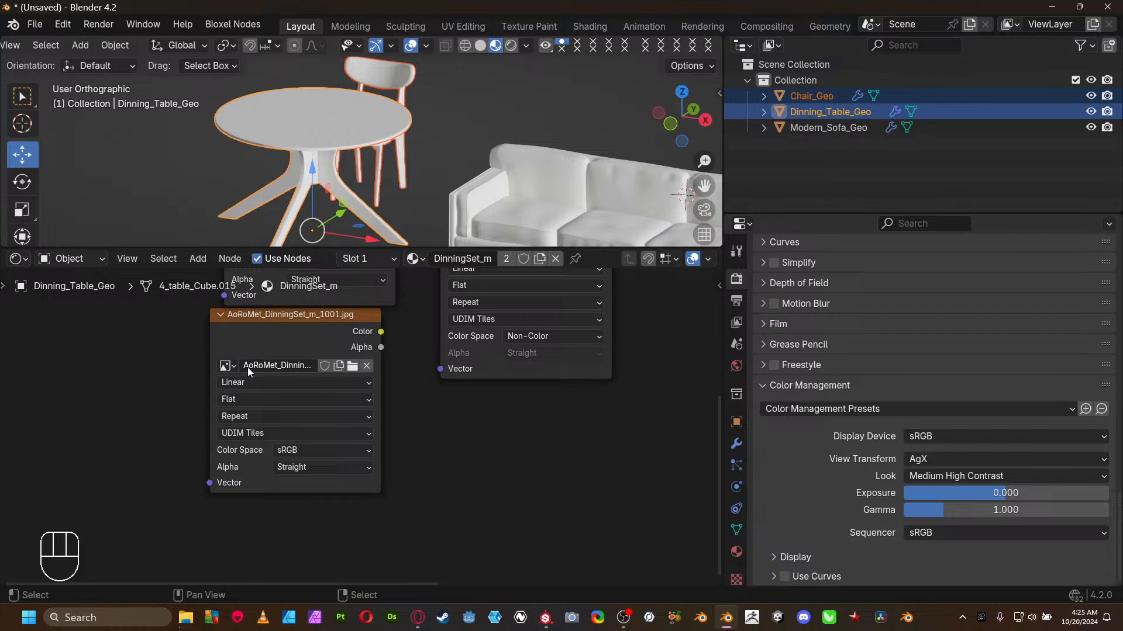
click(286, 450)
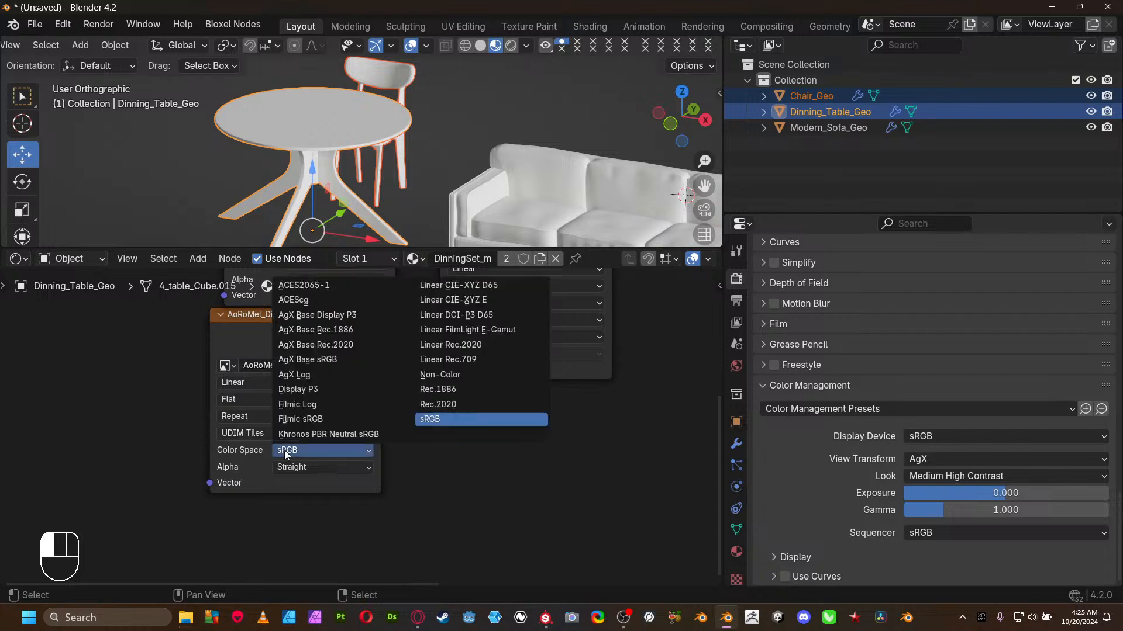
click(442, 375)
- Connect the Basecolor texture's Color output to the Principled BSDF's Base Color and inspect the textured table and chair in a maximized viewport
middle_drag(410, 423, 395, 505)
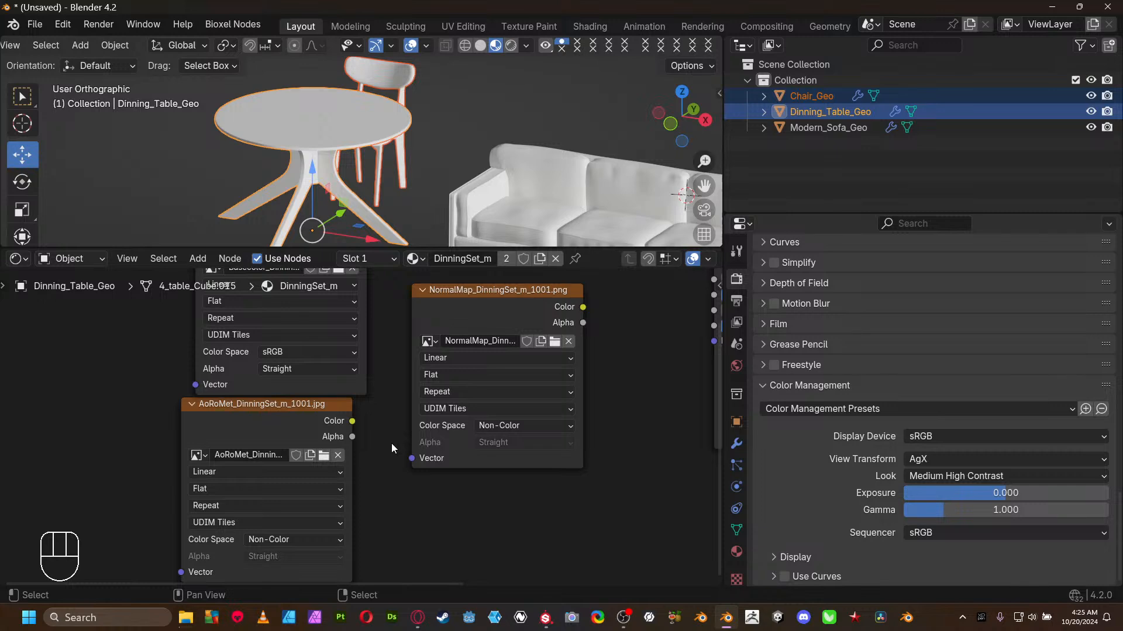
scroll(394, 422, down, 3)
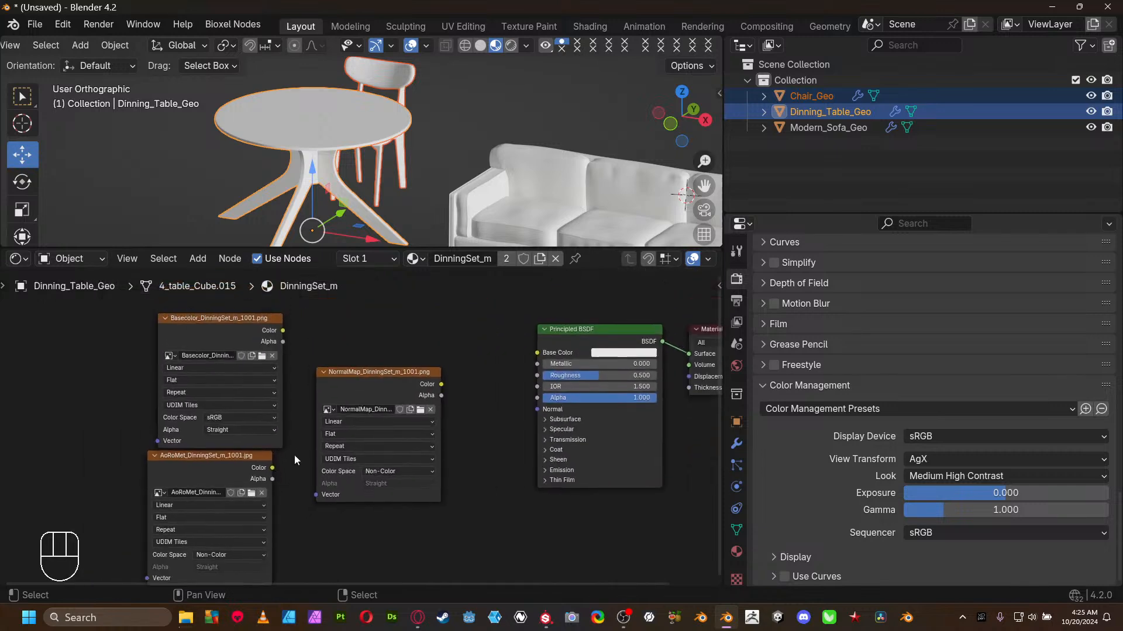
middle_drag(295, 348, 274, 381)
drag(264, 365, 517, 388)
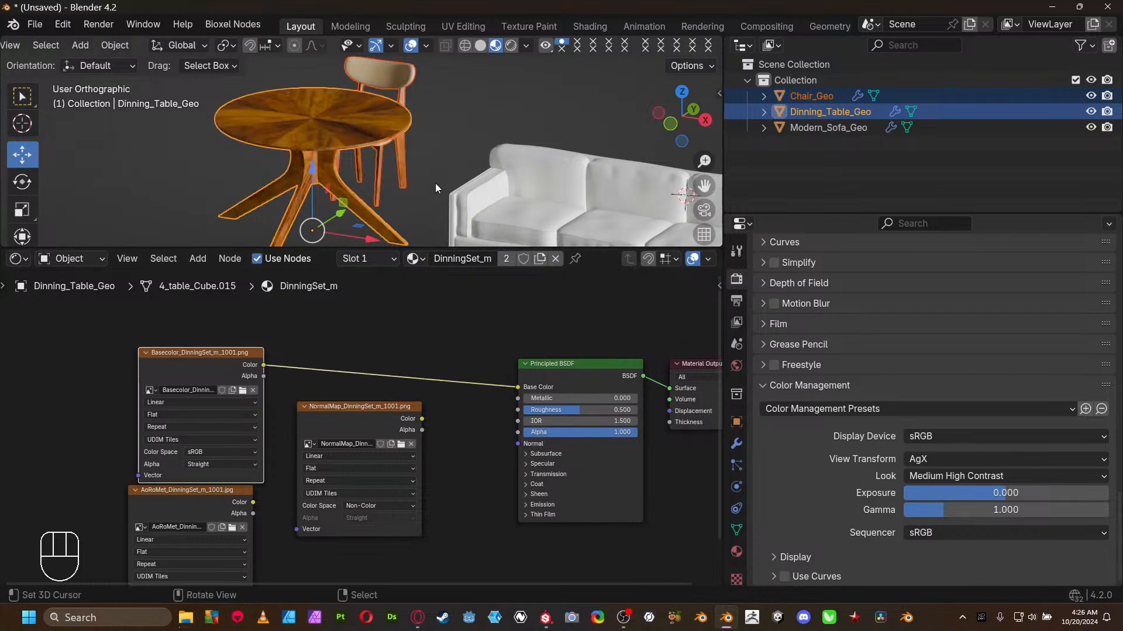
key(ctrl+space)
middle_drag(731, 237, 988, 235)
middle_drag(895, 278, 752, 310)
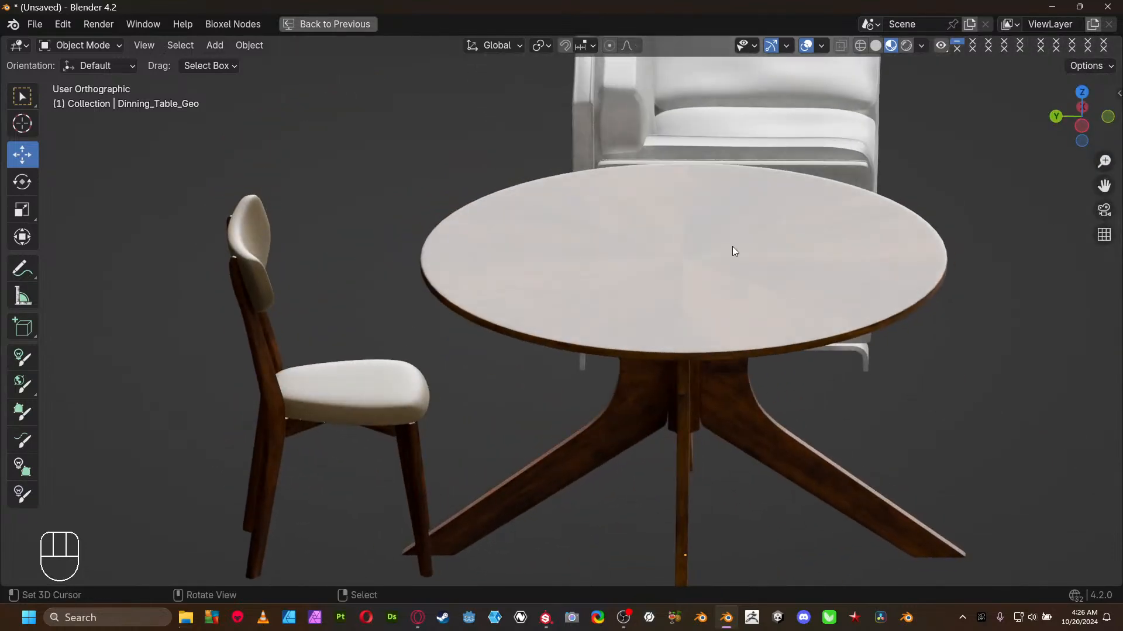
key(ctrl+space)
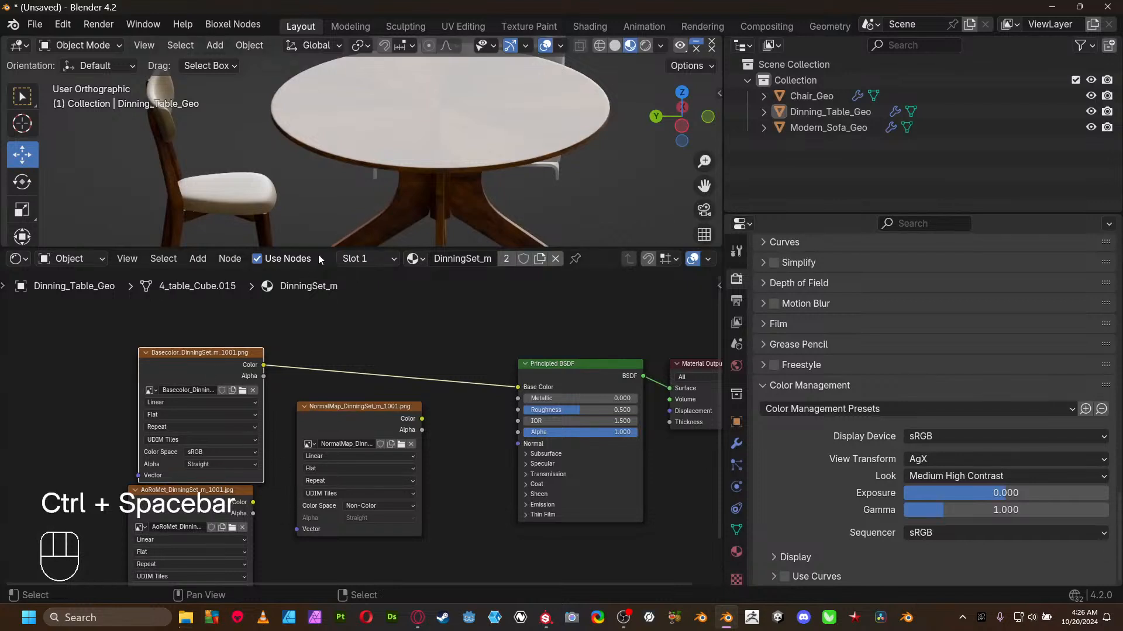
- Shrink the Properties editor below the Outliner and expand the Shader Editor over the whole 3D viewport area above it
drag(316, 250, 302, 180)
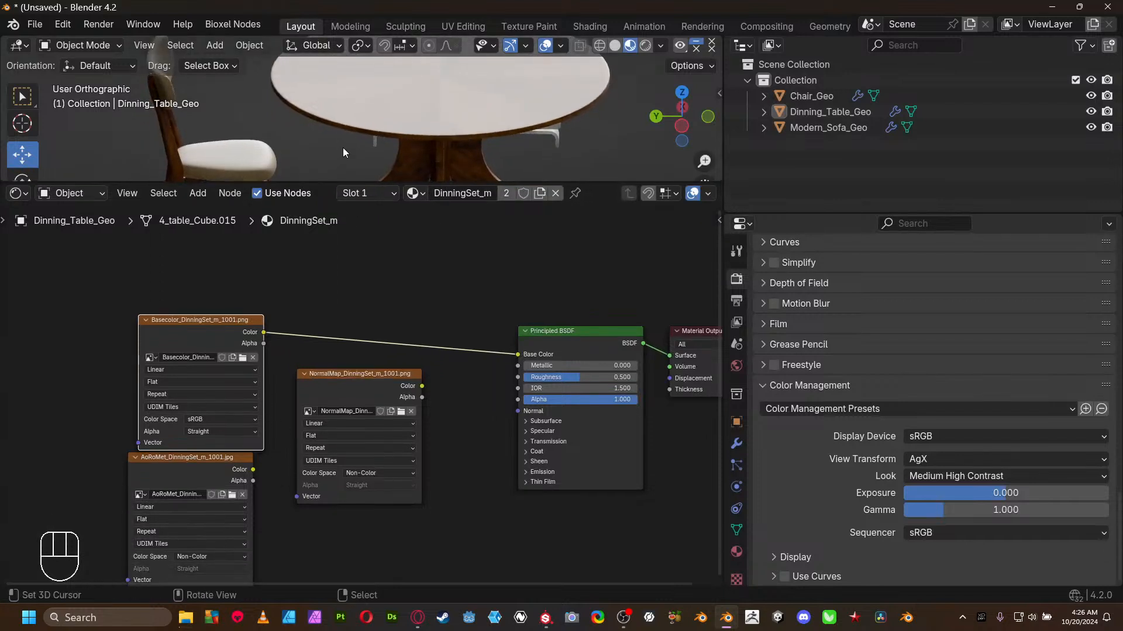
scroll(475, 129, down, 3)
drag(741, 214, 734, 466)
key(shift+z)
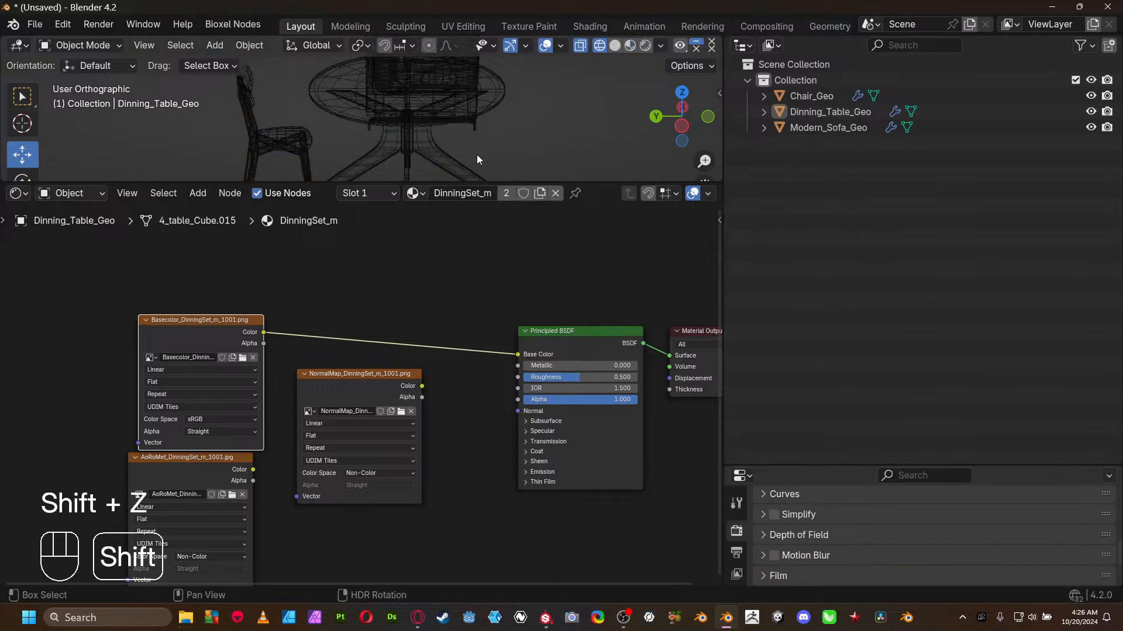
drag(3, 185, 279, 158)
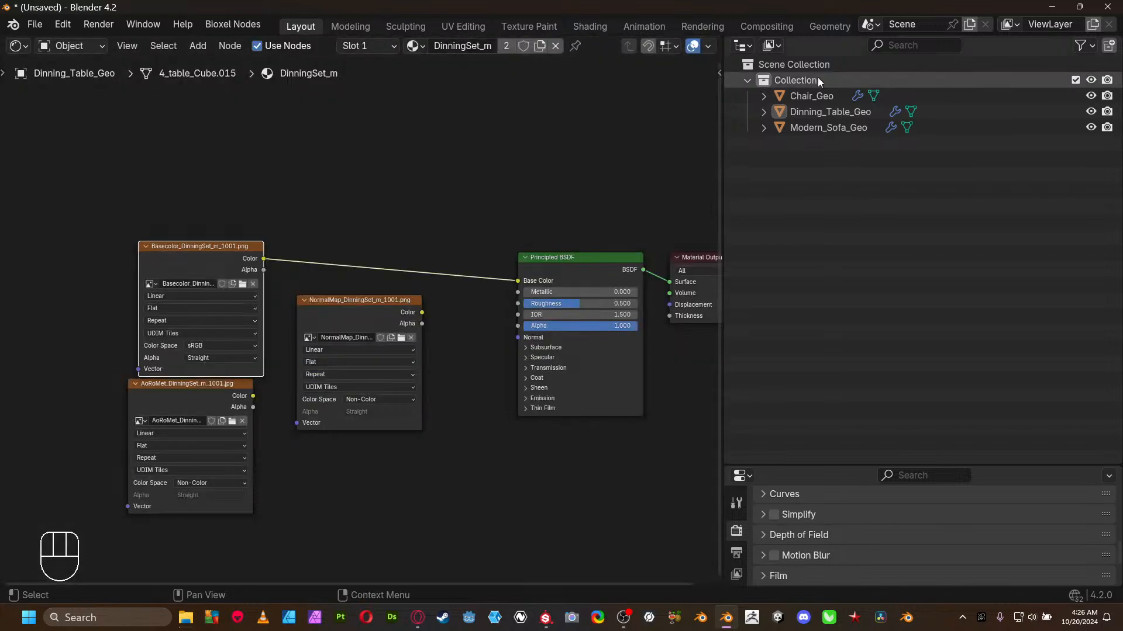
- Turn the Outliner area into a 3D Viewport and widen it at the Shader Editor's expense
click(744, 46)
click(283, 88)
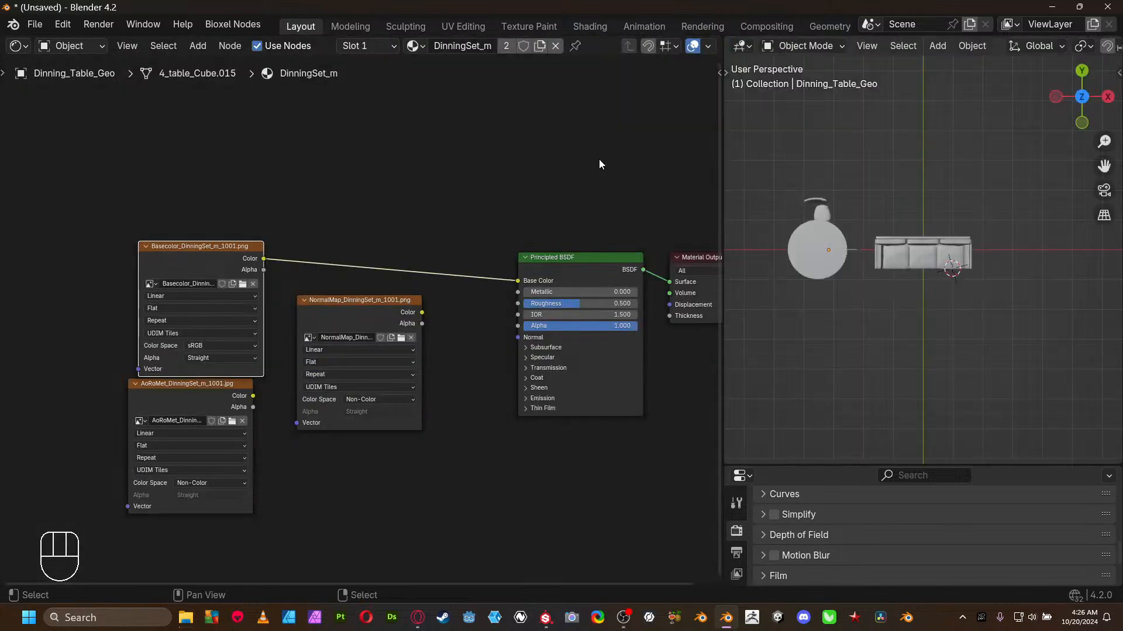
drag(721, 216, 496, 216)
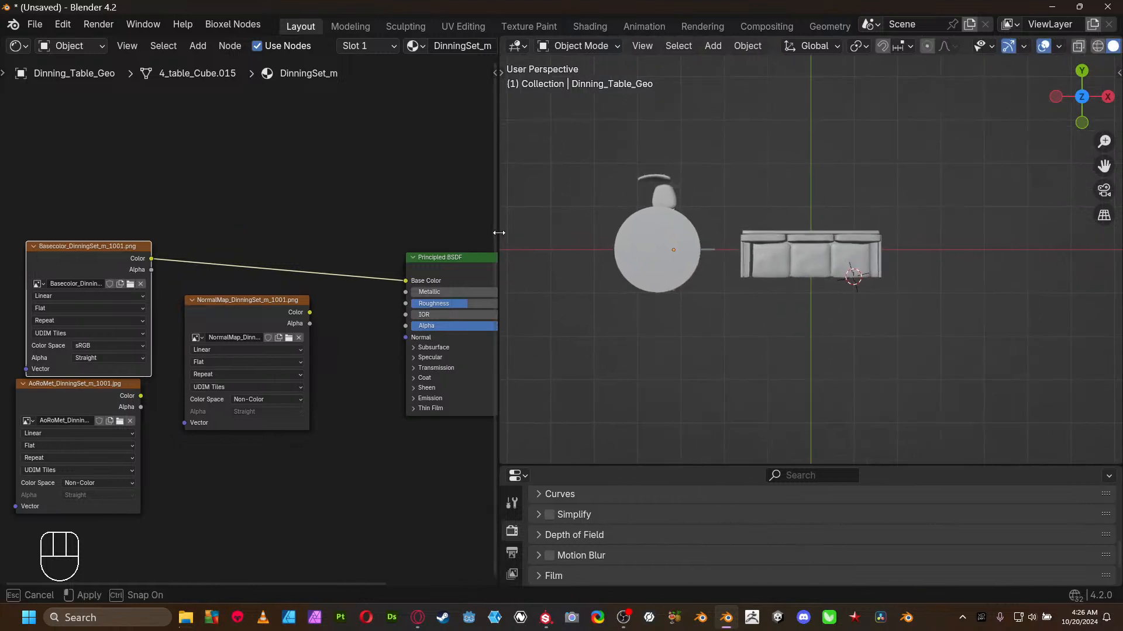
- Switch the new viewport to Material Preview shading and frame the dining table and chair at an angle
mouse_move(875, 353)
middle_down()
mouse_move(868, 212)
mouse_move(744, 216)
mouse_move(876, 265)
middle_up()
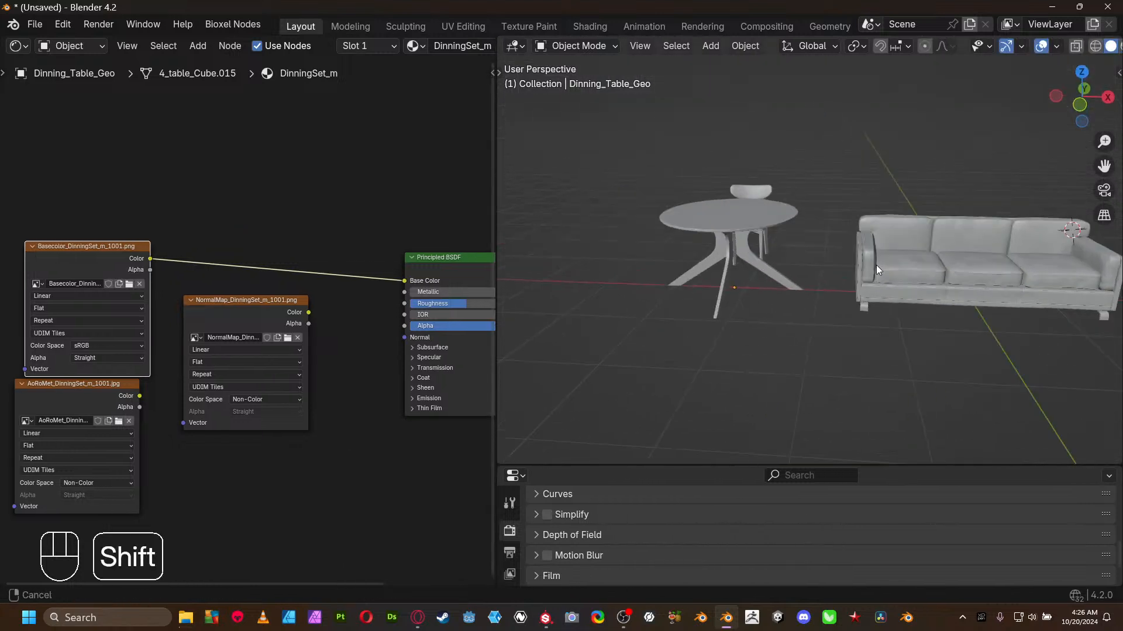
key(z)
click(913, 367)
mouse_move(901, 369)
middle_down()
mouse_move(883, 293)
mouse_move(1028, 307)
mouse_move(501, 306)
middle_up()
scroll(496, 281, up, 1)
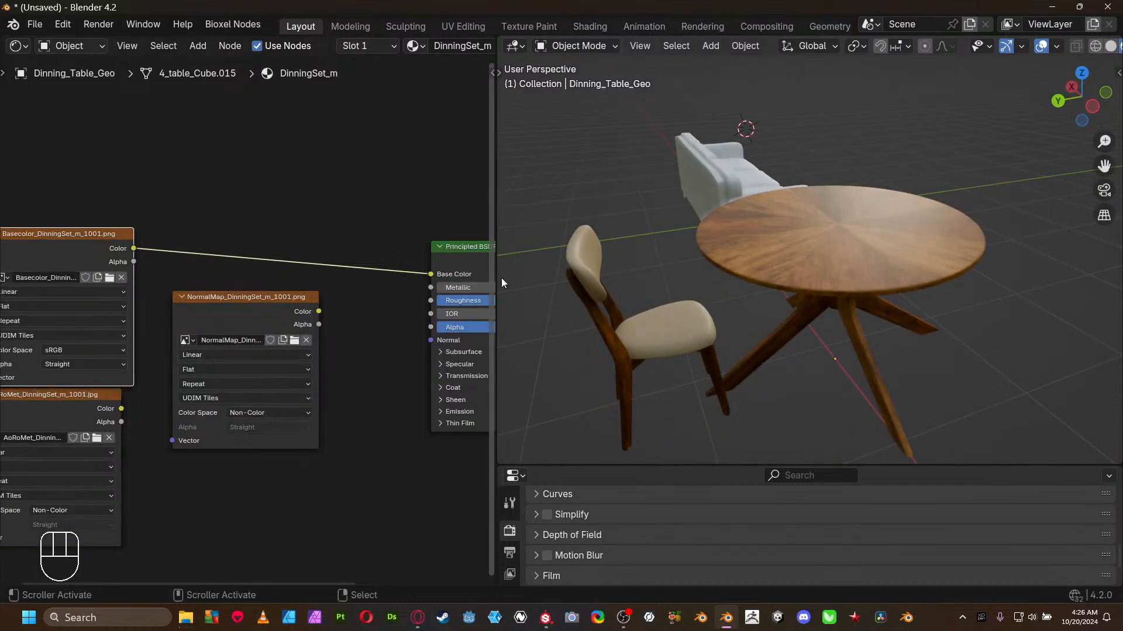
scroll(701, 285, up, 1)
shift+middle_drag(745, 278, 788, 246)
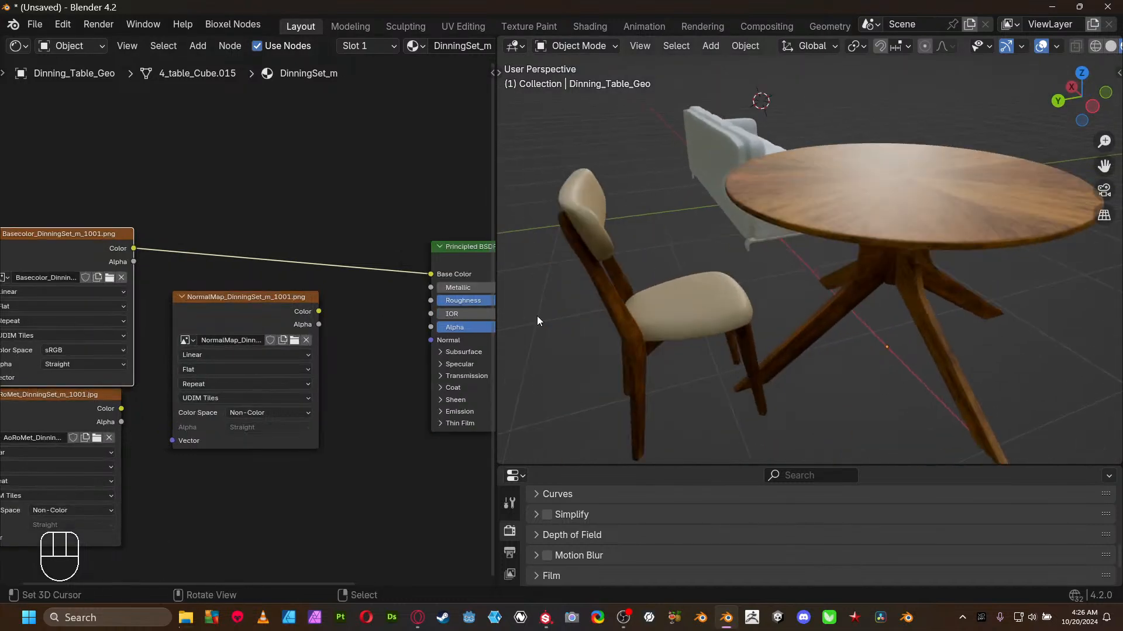
- Widen the Shader Editor and stack the texture nodes in one column with Basecolor uppermost, AoRoMet in the middle and NormalMap lowest
middle_drag(296, 459, 319, 415)
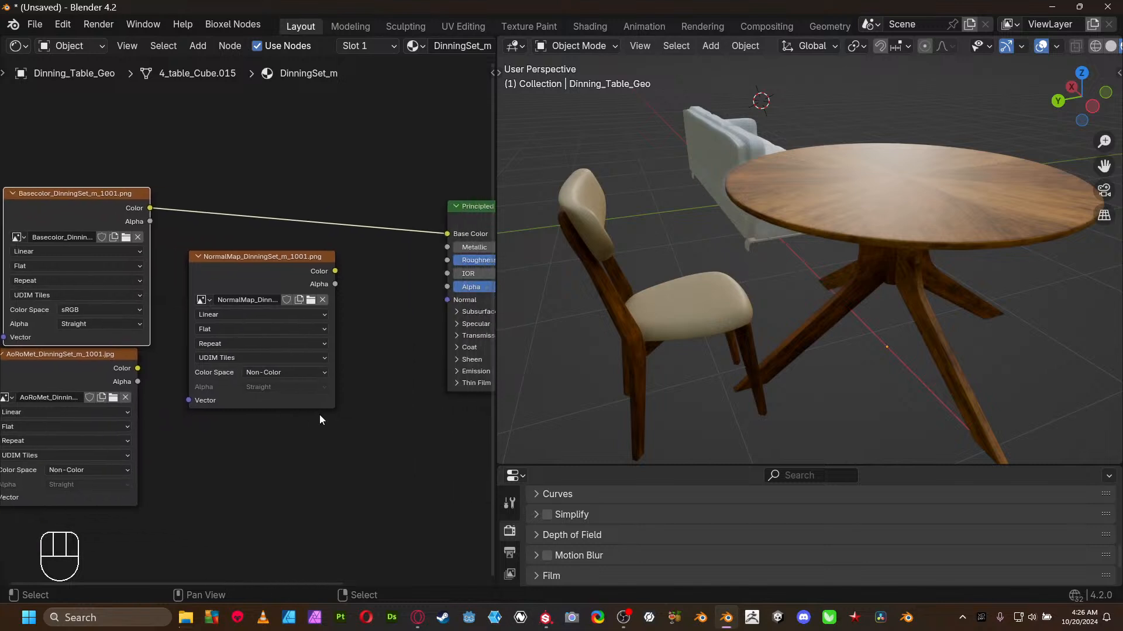
drag(497, 327, 589, 331)
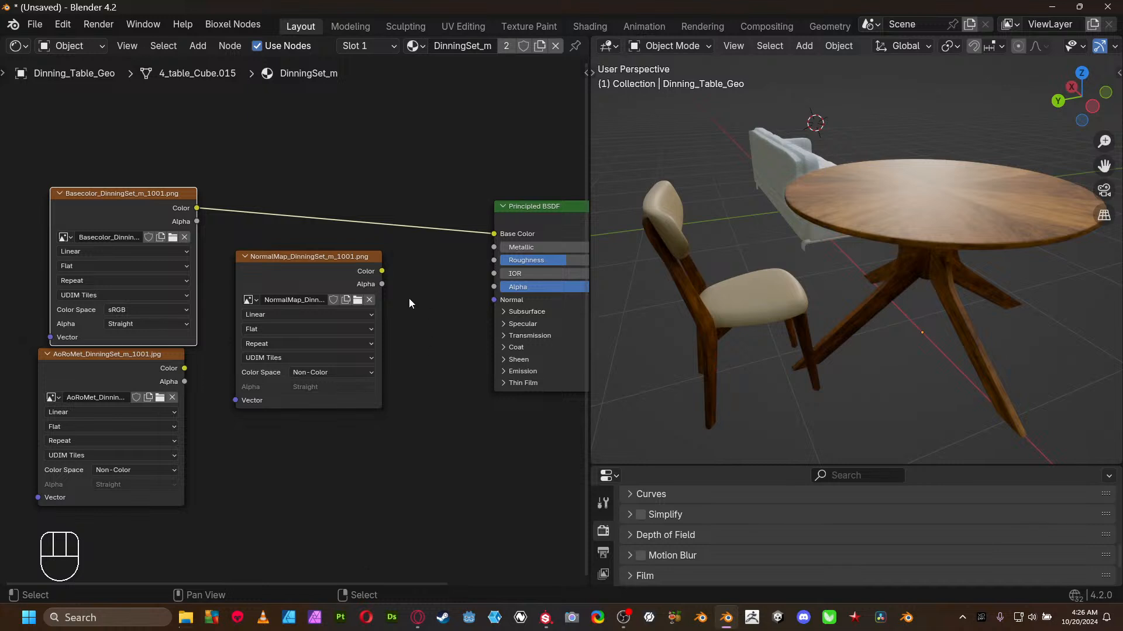
drag(152, 212, 118, 92)
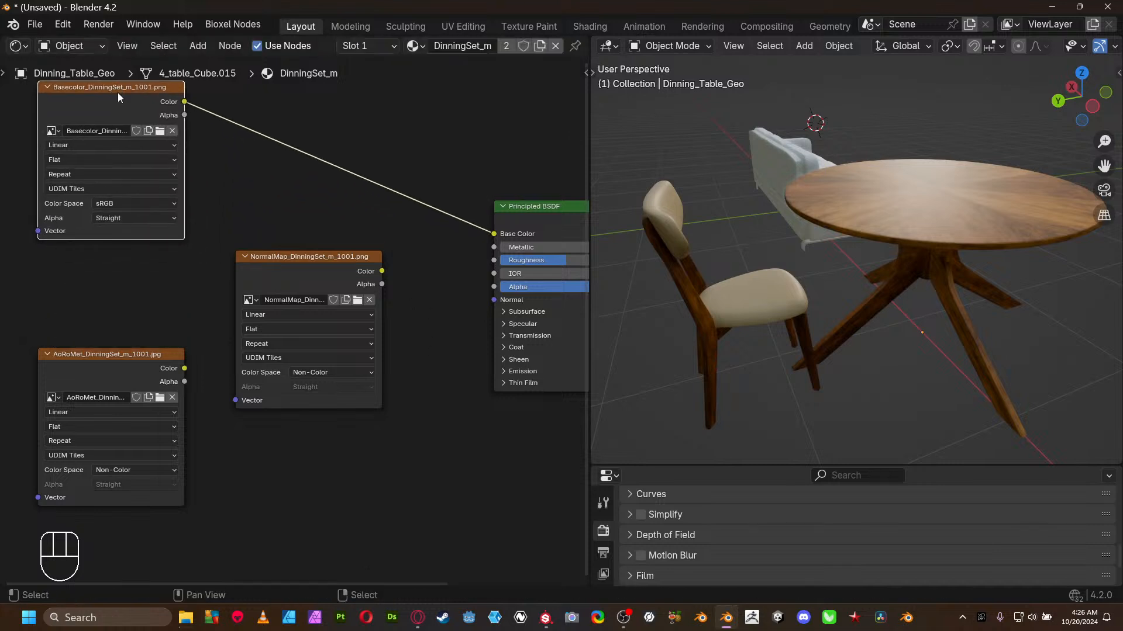
drag(97, 353, 99, 257)
drag(279, 256, 88, 429)
middle_drag(257, 310, 336, 292)
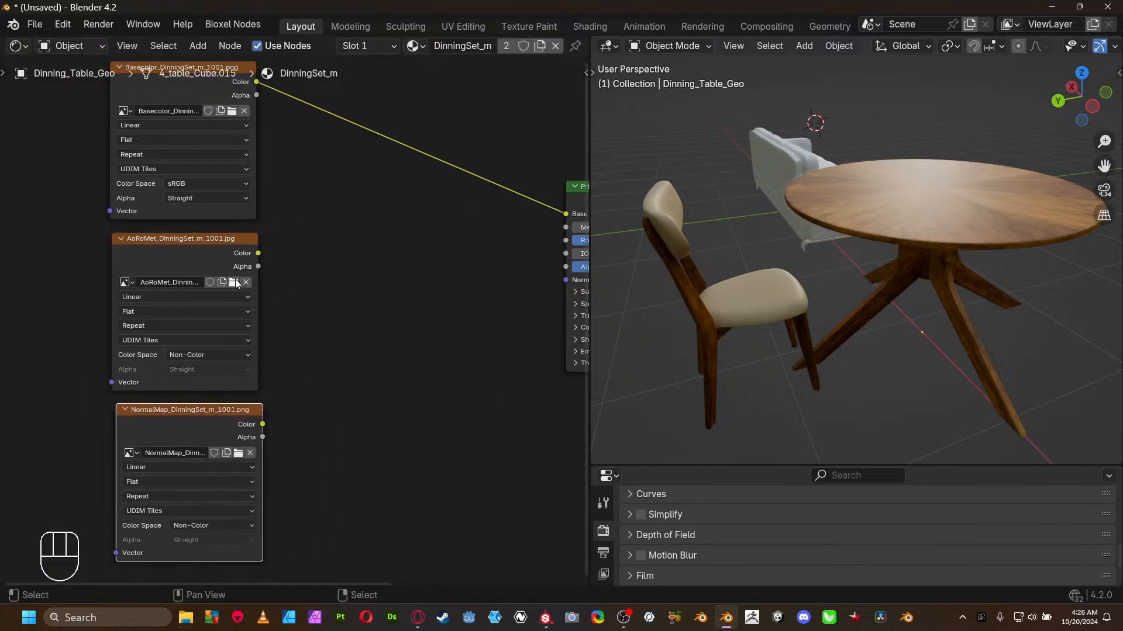
drag(258, 286, 416, 286)
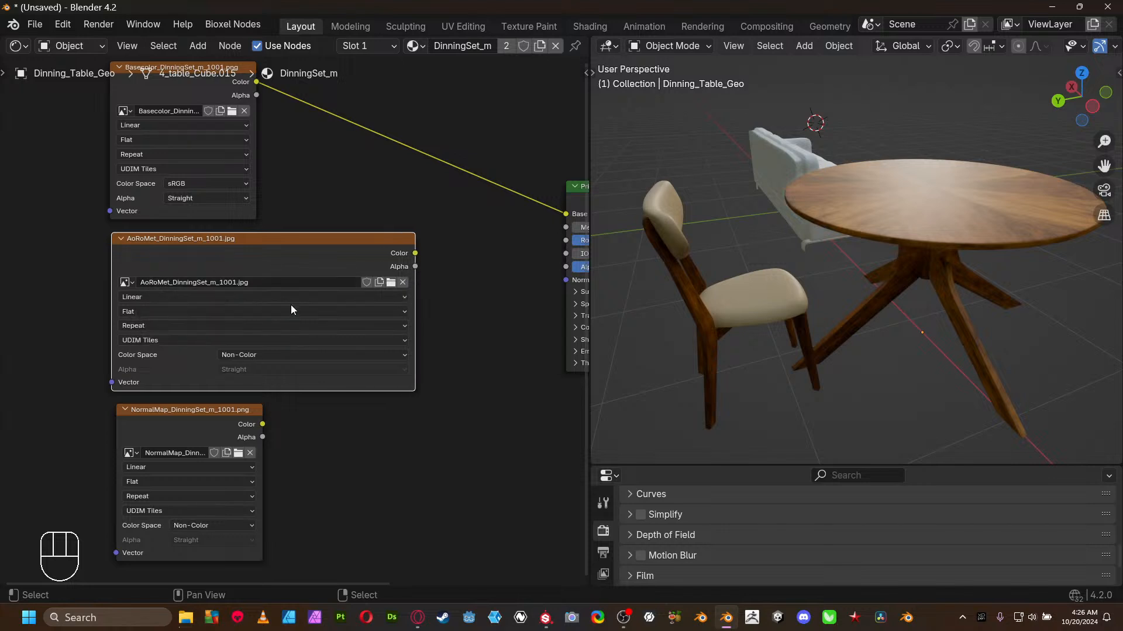
drag(414, 316, 261, 300)
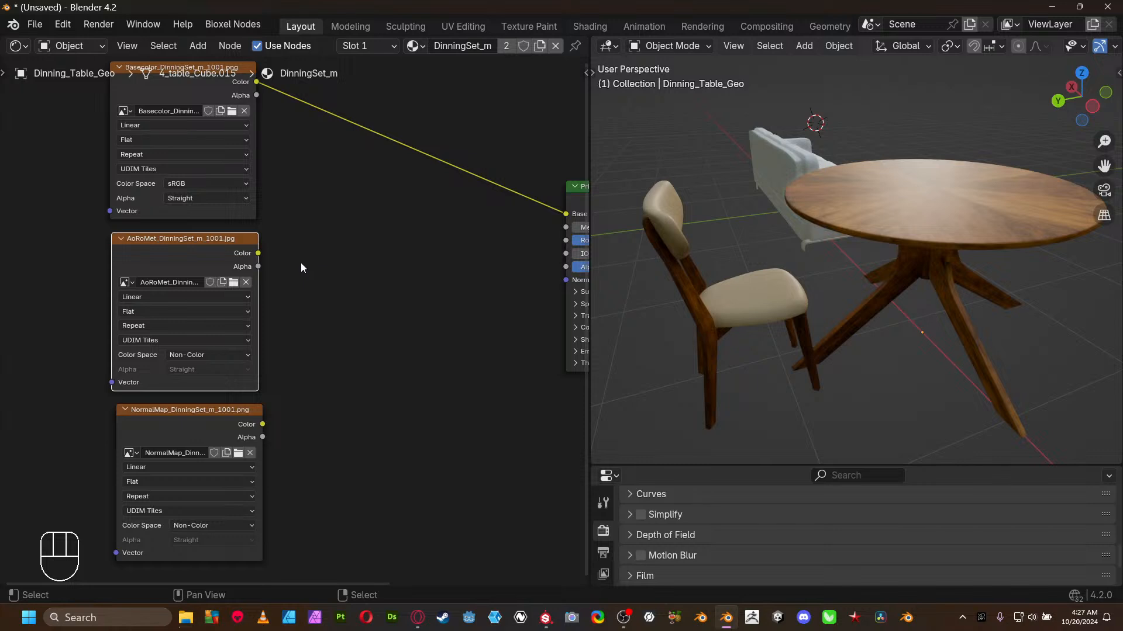
- Add a Separate Color node beside the AoRoMet texture and feed the texture's Color output into it
key(shift+a)
mouse_move(339, 264)
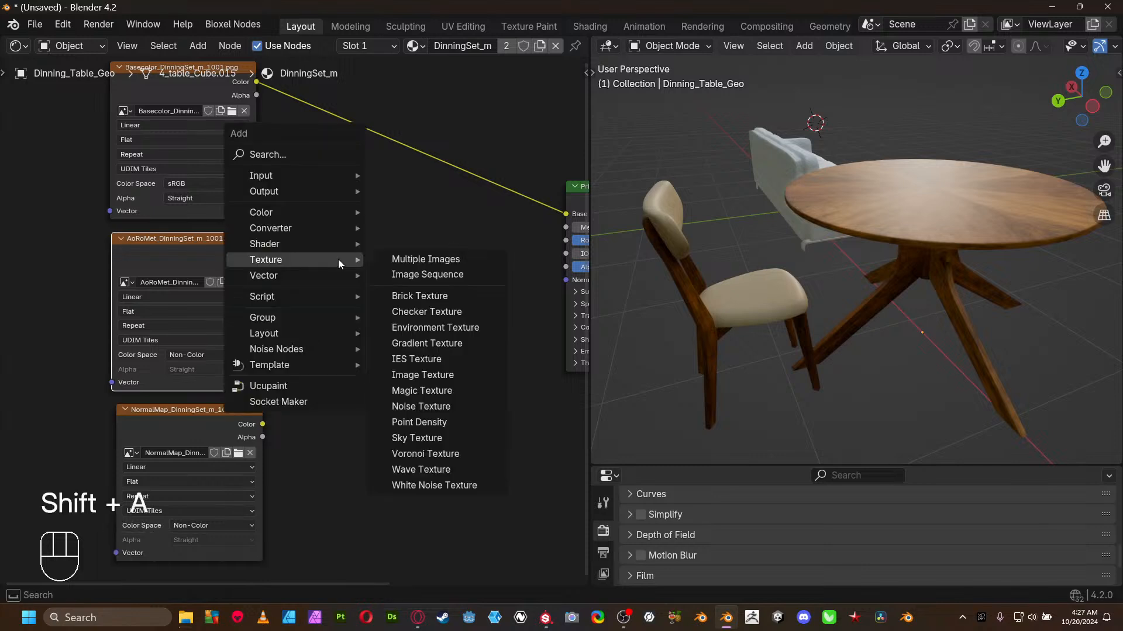
mouse_move(325, 227)
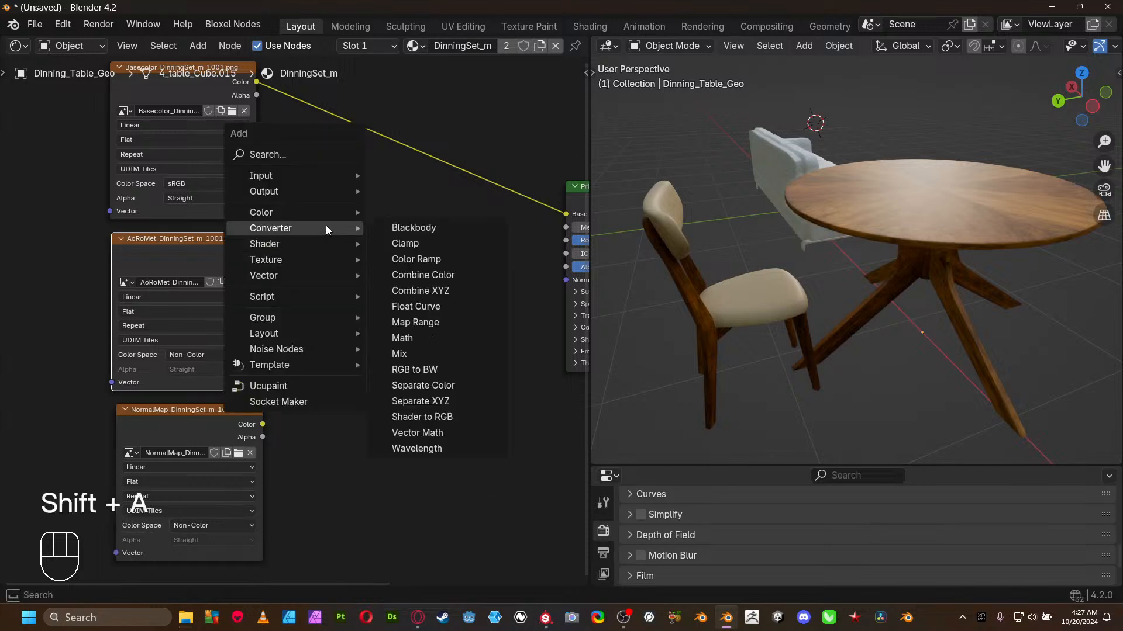
click(452, 387)
click(308, 253)
scroll(302, 286, up, 2)
middle_drag(336, 281, 359, 328)
drag(289, 272, 352, 368)
middle_drag(342, 368, 83, 417)
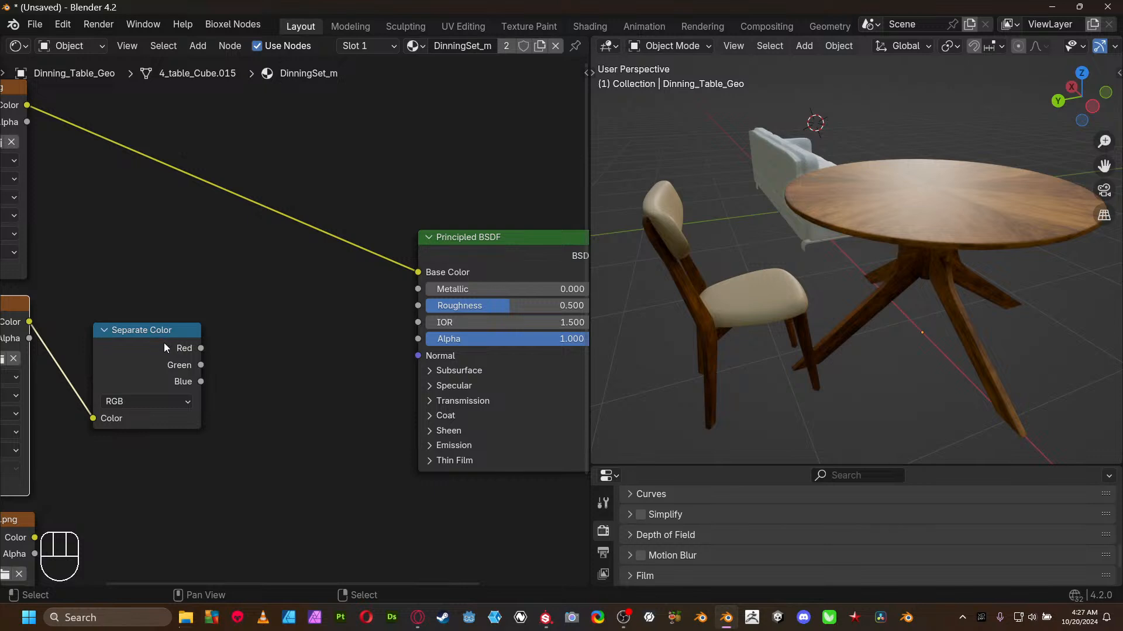
- Preview the Separate Color node's Red, Green and Blue outputs in turn on the furniture, and return to the Principled BSDF preview
middle_drag(212, 359, 361, 311)
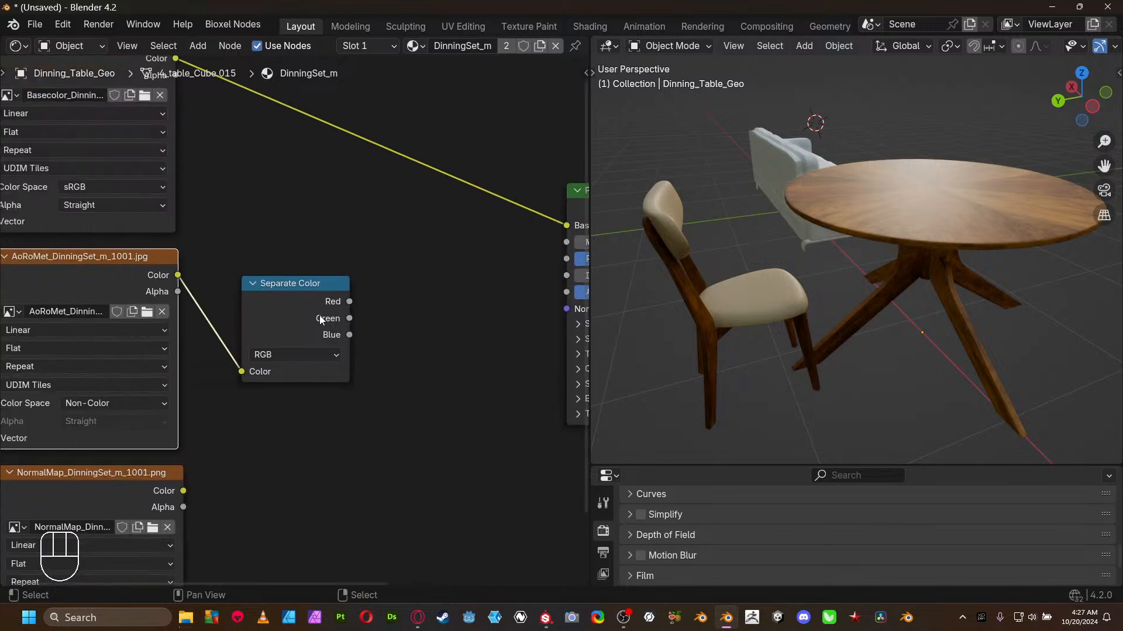
ctrl+shift+click(320, 295)
middle_drag(790, 243, 916, 202)
scroll(831, 177, up, 4)
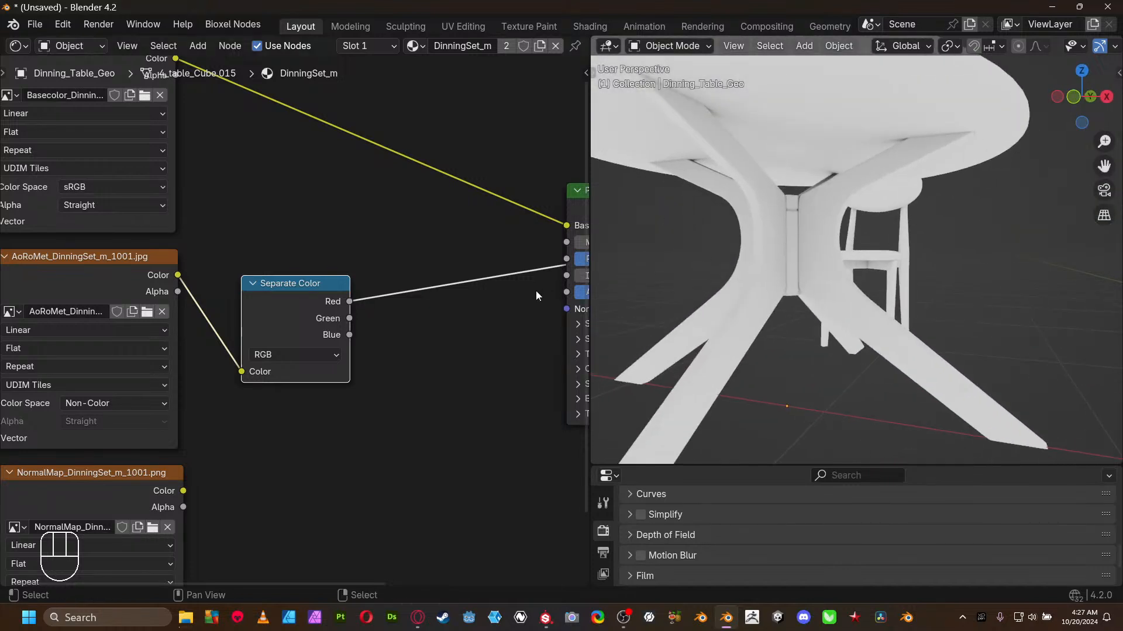
ctrl+shift+click(316, 310)
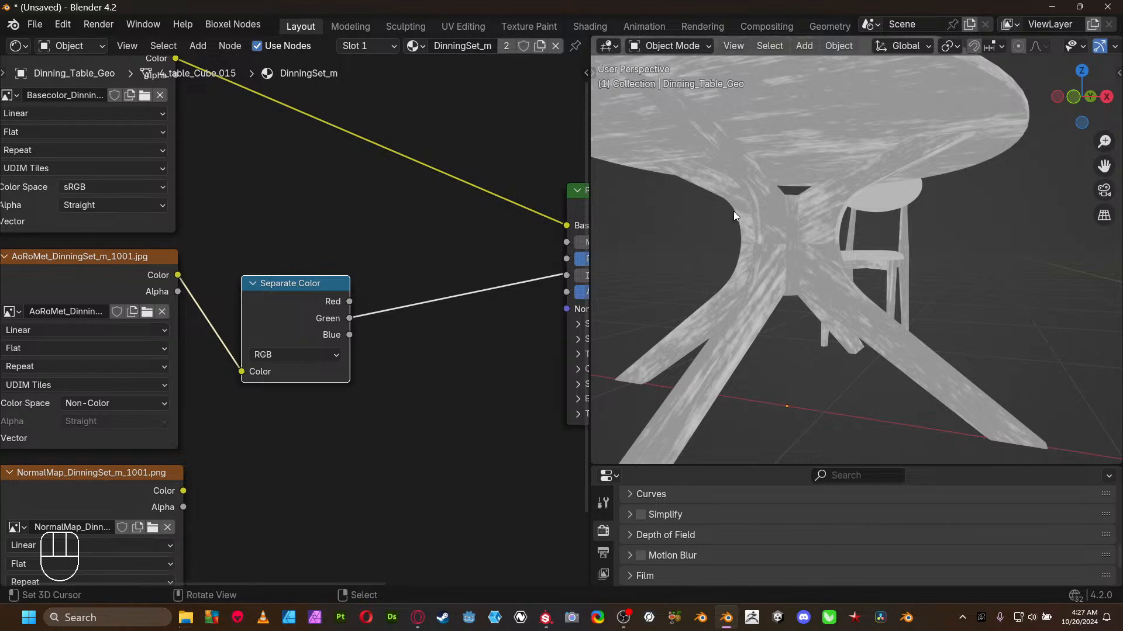
scroll(733, 212, down, 5)
ctrl+shift+click(304, 317)
middle_drag(798, 259, 982, 339)
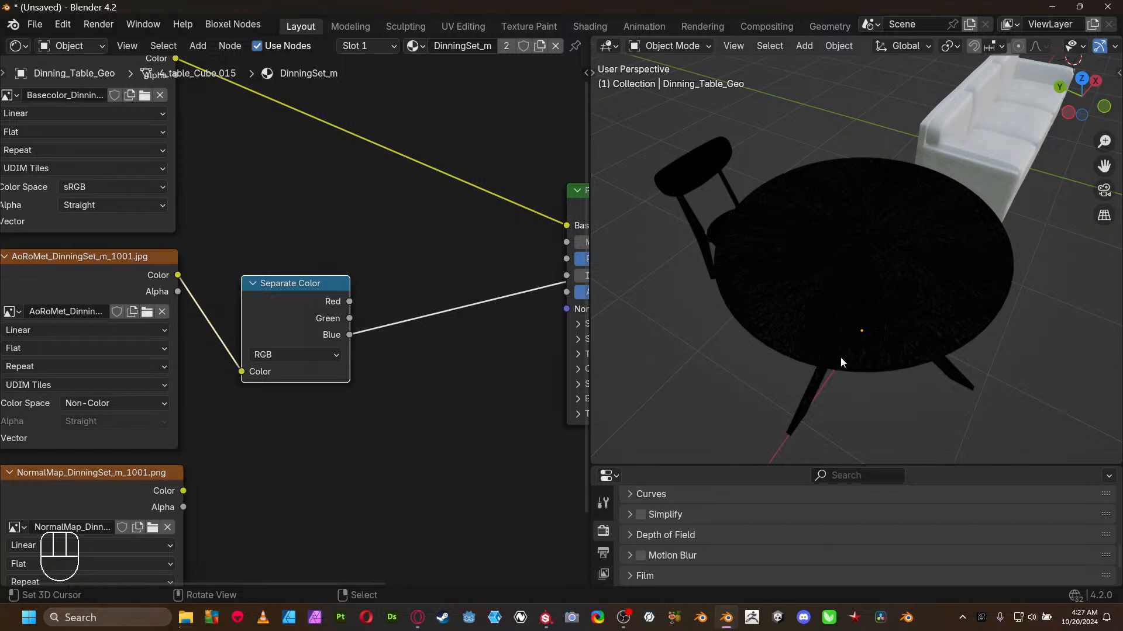
scroll(402, 365, down, 2)
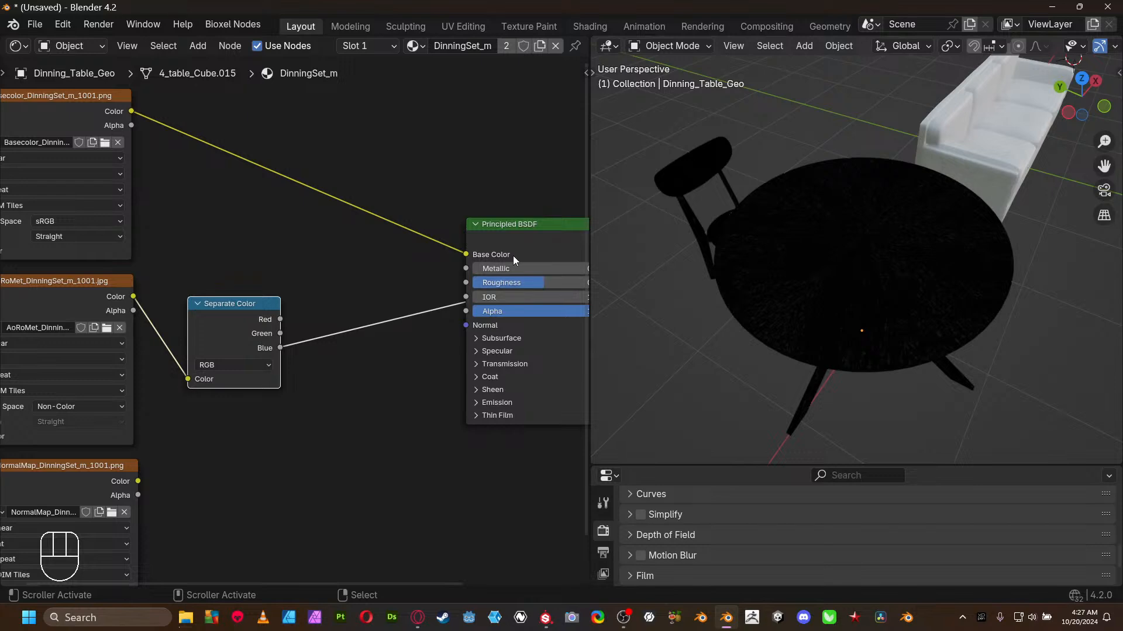
ctrl+shift+click(521, 230)
- Connect the Separate Color node's Green output to Roughness and its Blue output to Metallic on the Principled BSDF
drag(280, 332, 466, 282)
middle_drag(660, 270, 934, 263)
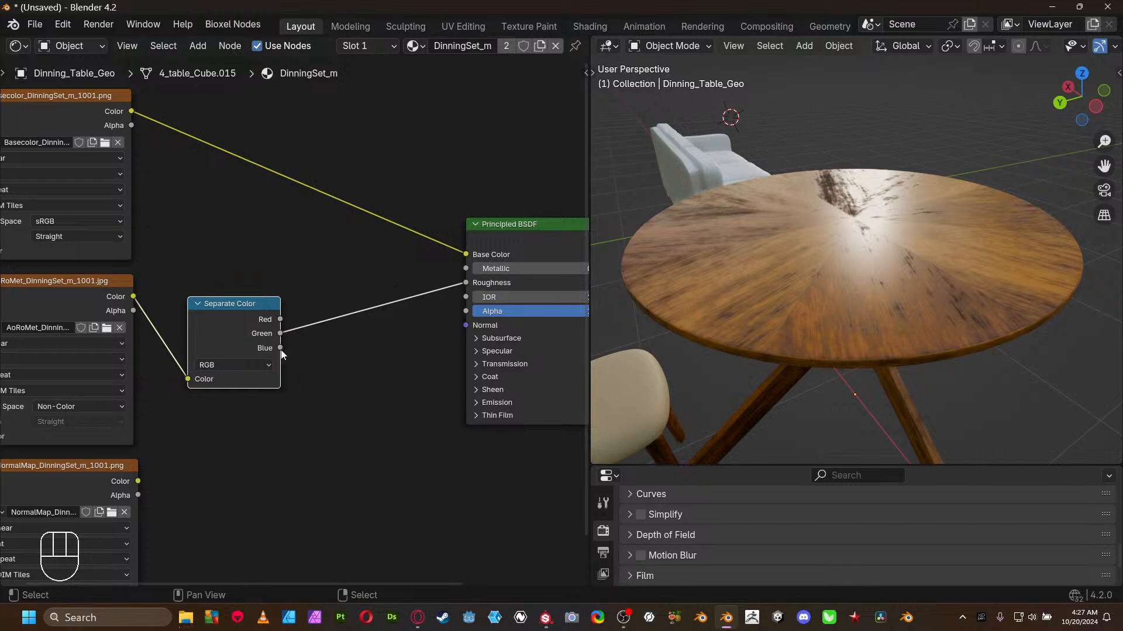
drag(280, 348, 466, 269)
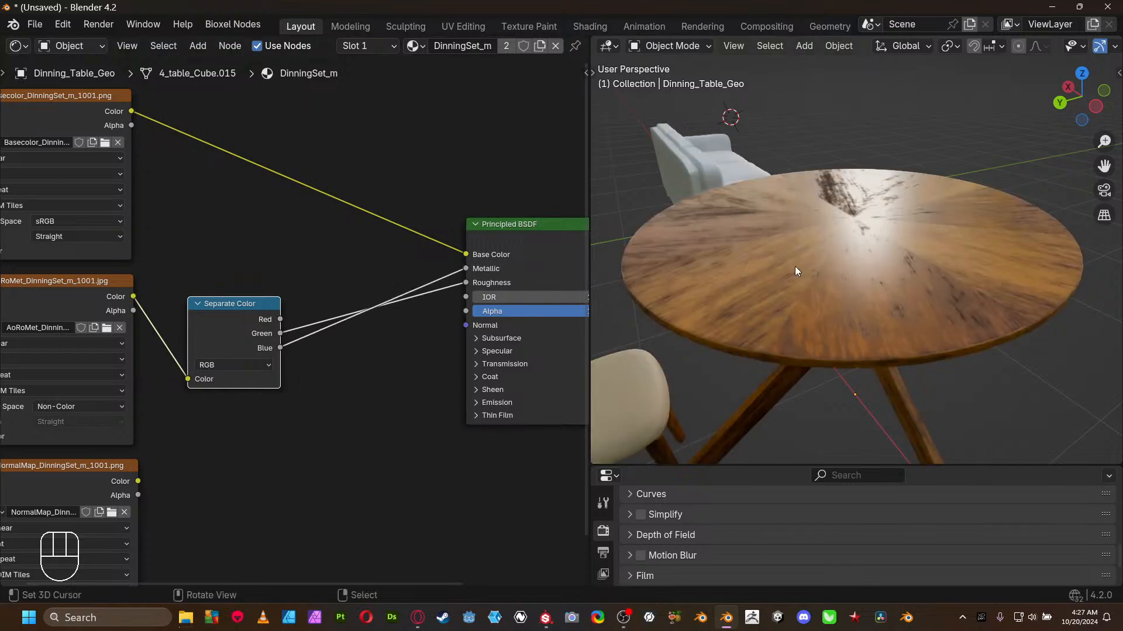
middle_drag(321, 263, 364, 255)
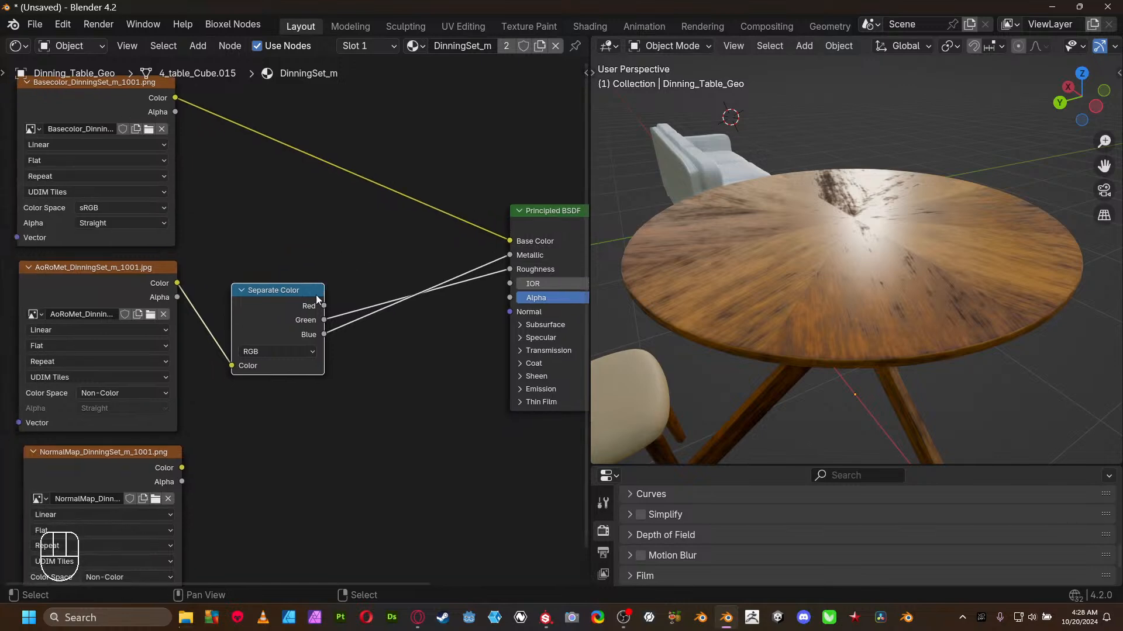
- Add a color Mix node fed by the Basecolor texture's Color output into A, and set its blending mode to Multiply
click(82, 97)
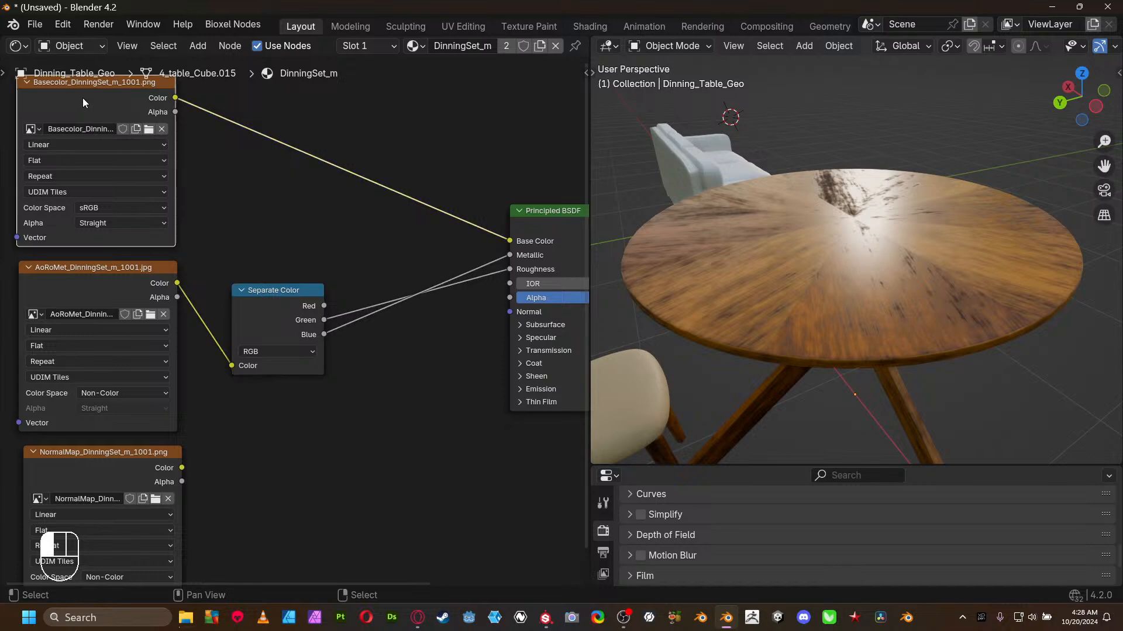
middle_drag(311, 203, 280, 232)
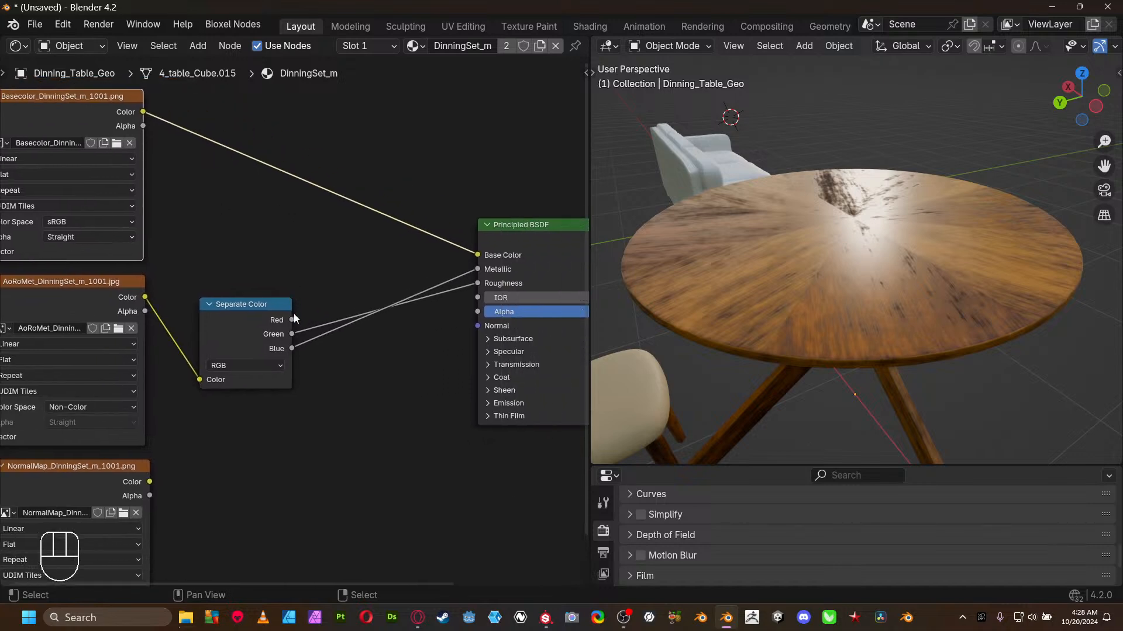
drag(143, 112, 310, 227)
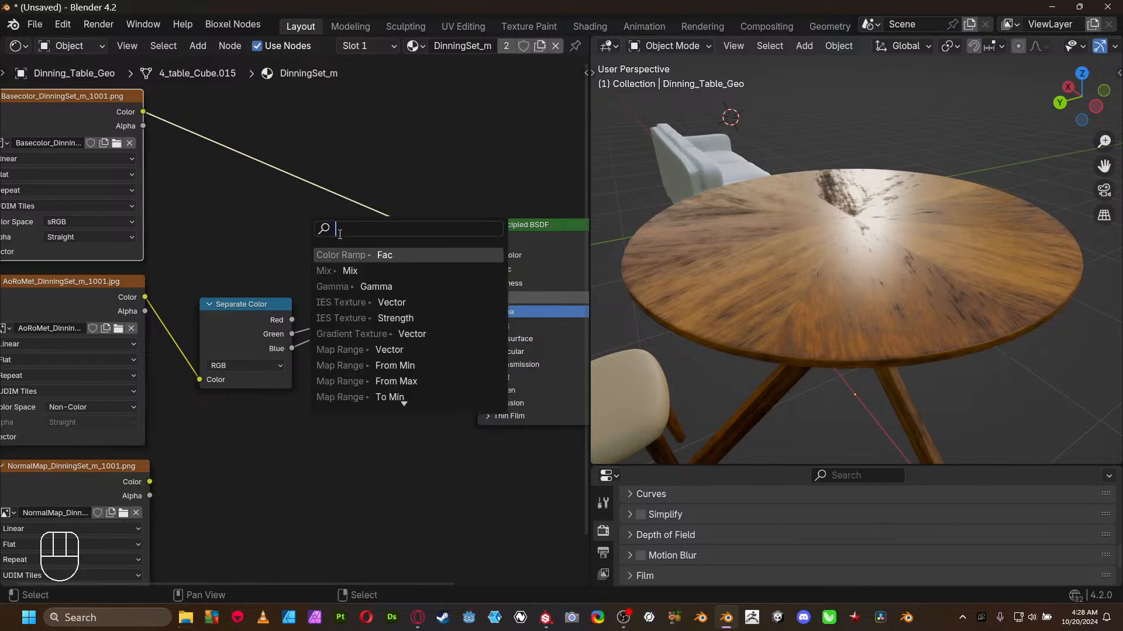
click(353, 271)
click(320, 168)
click(307, 177)
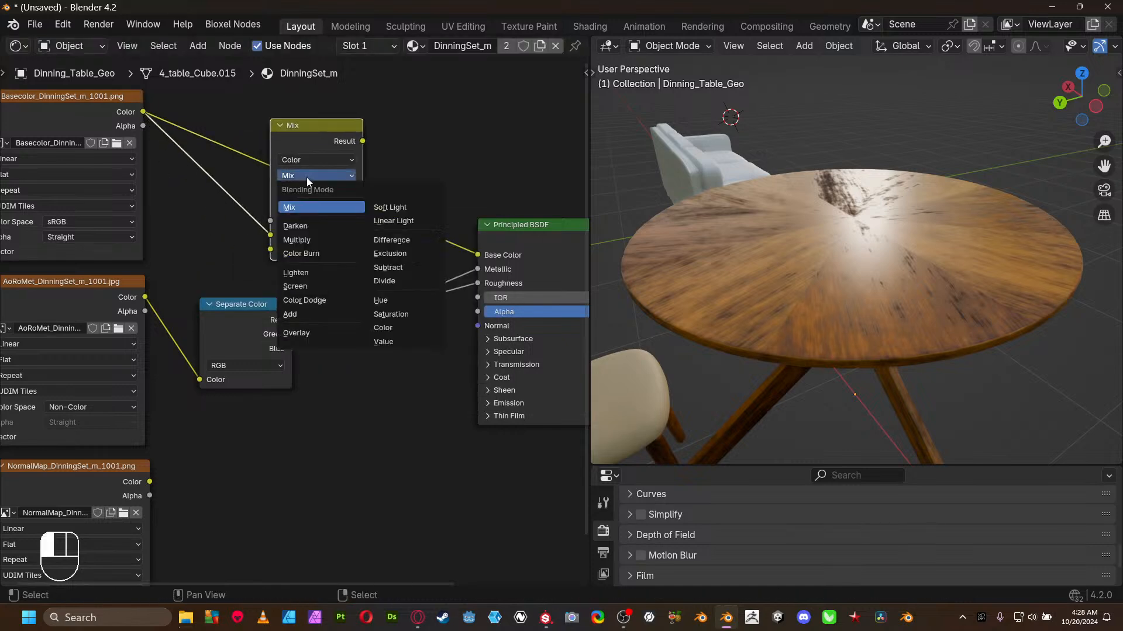
click(315, 241)
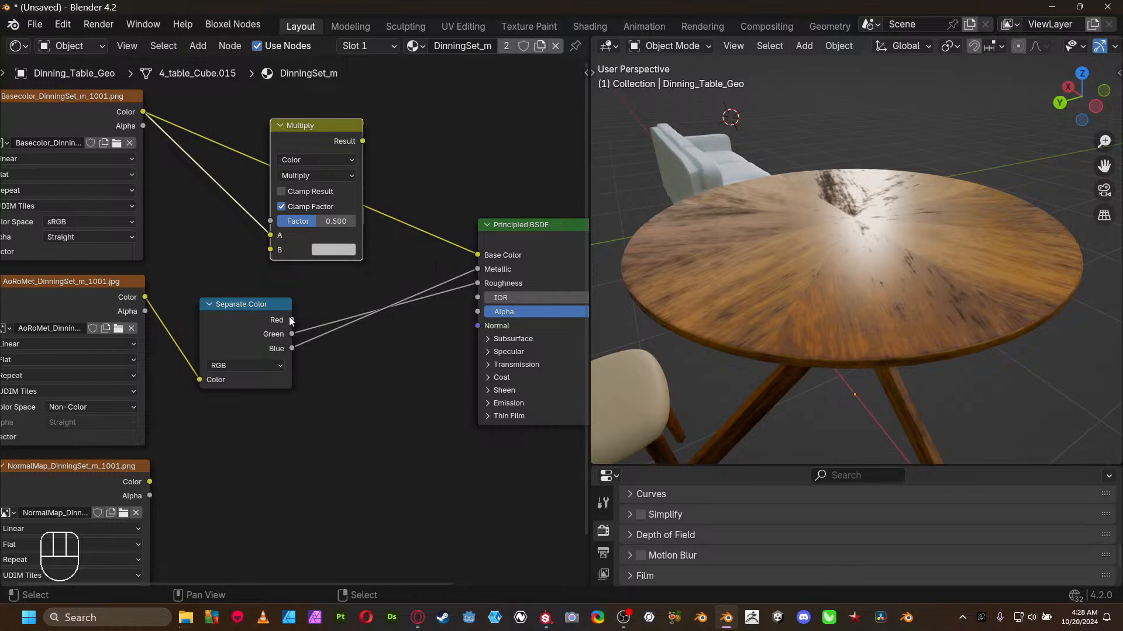
- Connect Separate Color's Red output to the Multiply node's B input and the Multiply Result to the Principled BSDF's Base Color
middle_drag(867, 316, 745, 236)
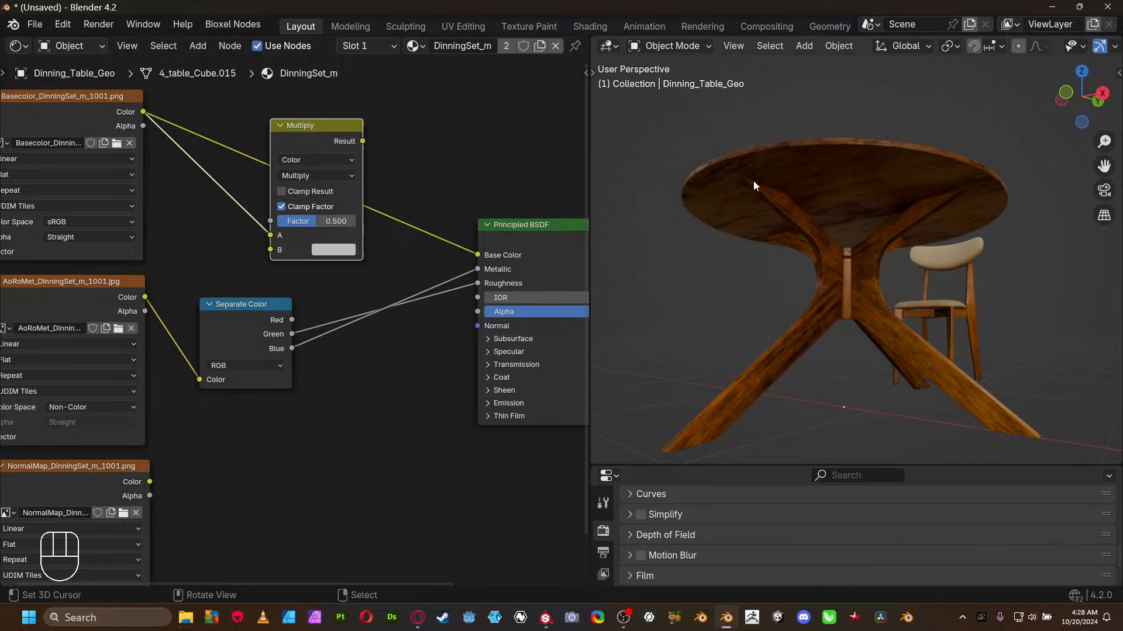
drag(290, 320, 265, 250)
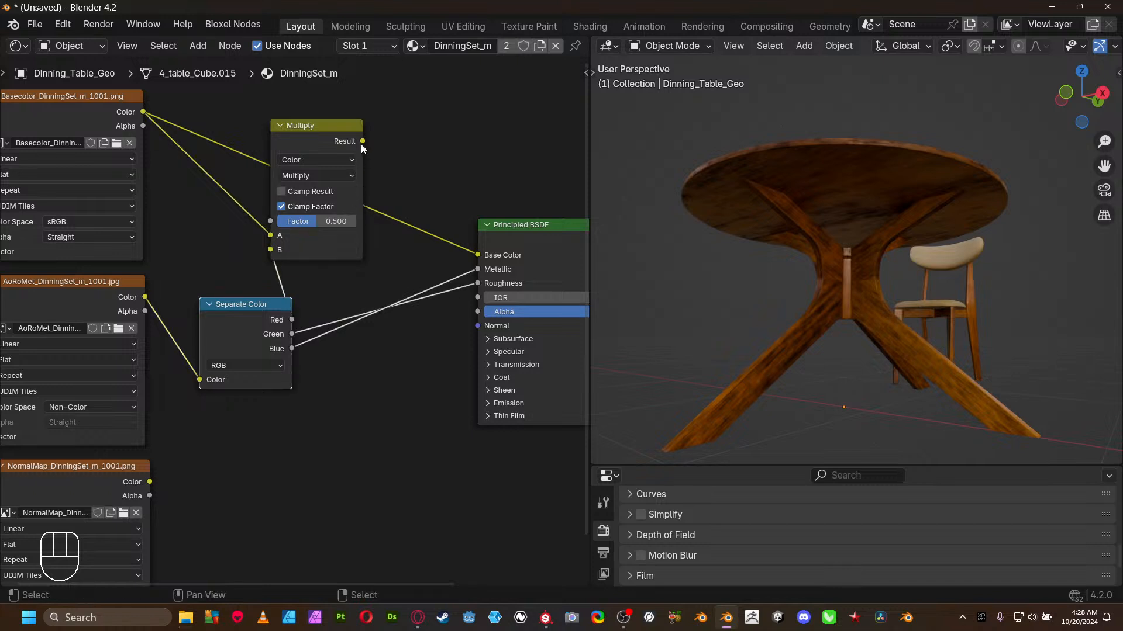
drag(365, 141, 494, 257)
click(539, 164)
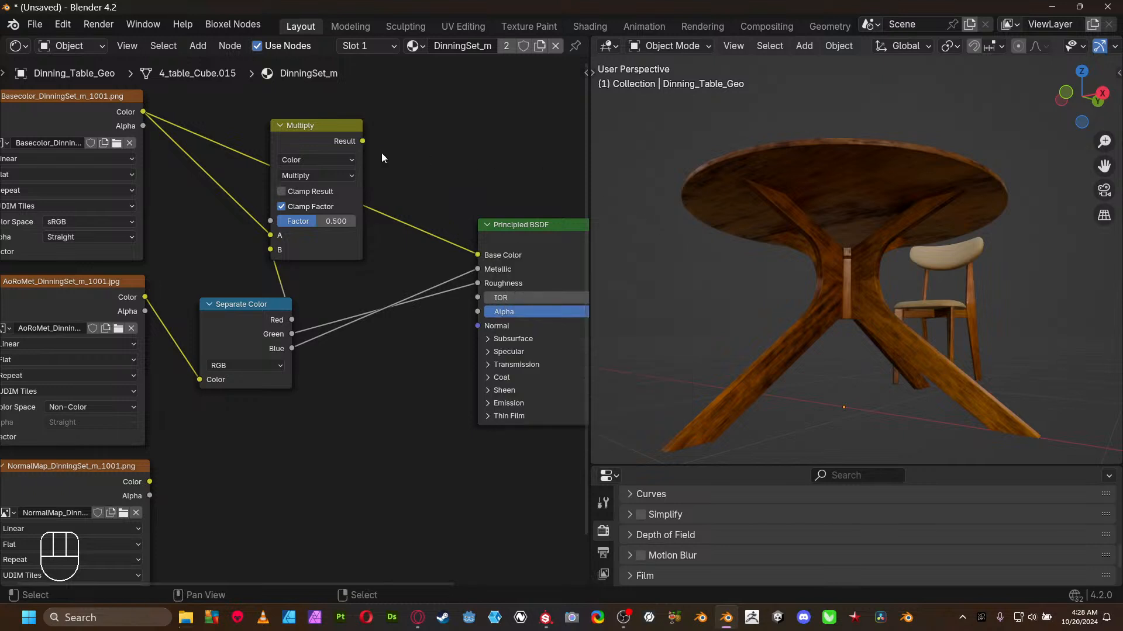
drag(363, 141, 478, 255)
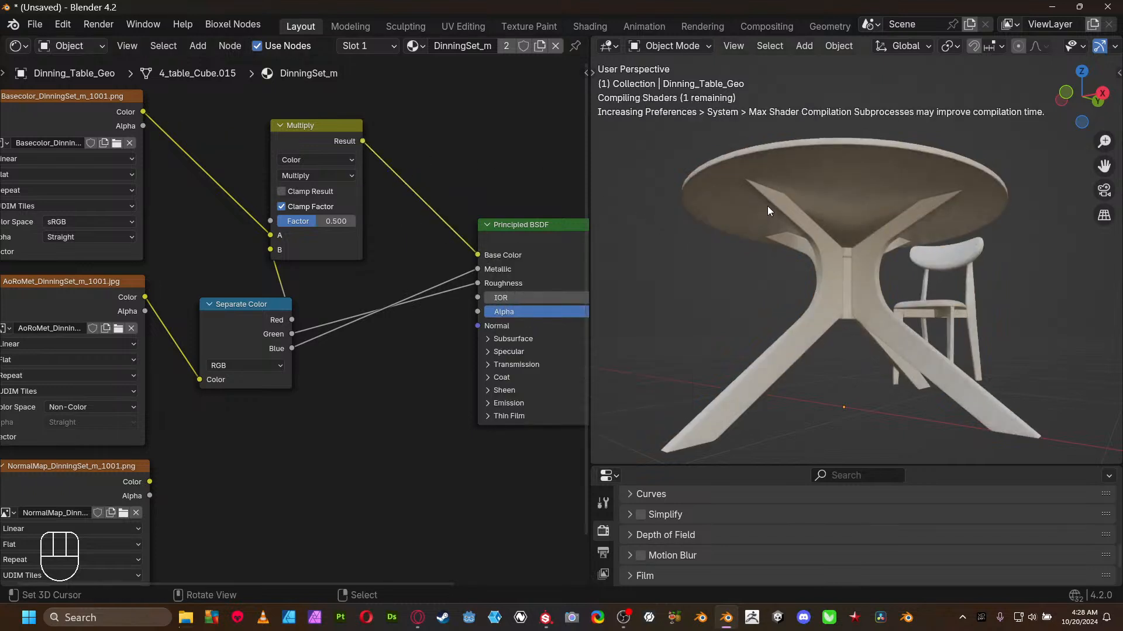
- Set the Multiply node's Factor to 1.000 and inspect the occlusion shading on the table and chair from several angles
scroll(767, 210, up, 2)
shift+middle_drag(868, 177, 610, 232)
mouse_move(327, 221)
mouse_down()
mouse_move(356, 221)
mouse_move(295, 221)
mouse_move(464, 199)
mouse_up()
middle_drag(739, 218, 944, 254)
middle_drag(875, 178, 941, 117)
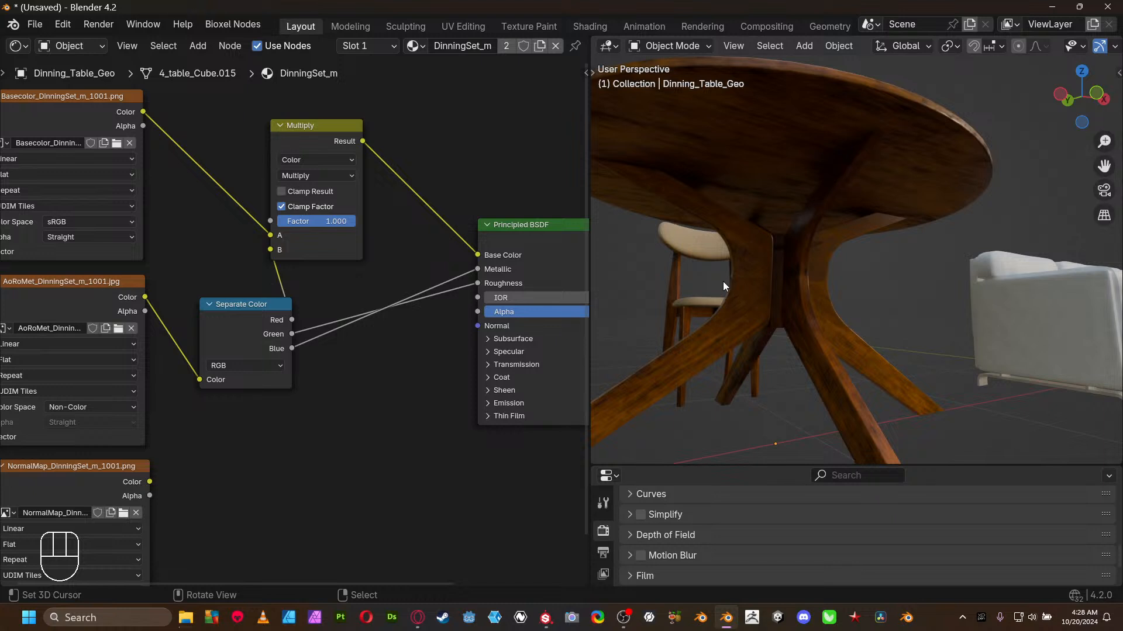
middle_drag(806, 277, 1032, 314)
scroll(1024, 306, up, 3)
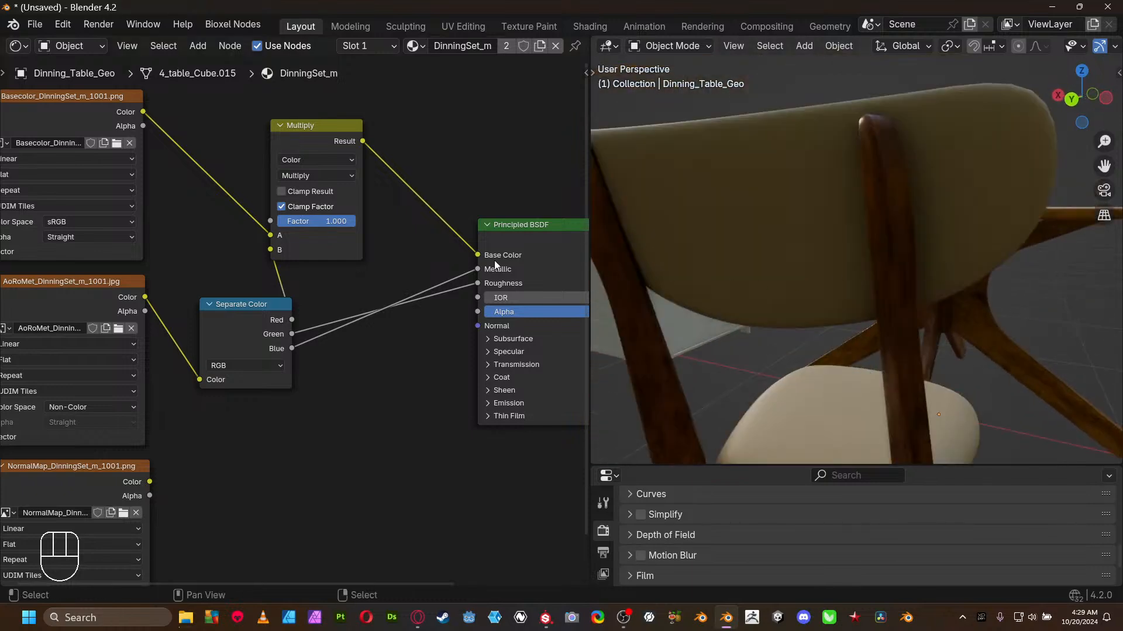
drag(331, 220, 922, 217)
scroll(897, 230, down, 6)
middle_drag(841, 244, 587, 261)
shift+middle_drag(876, 289, 672, 262)
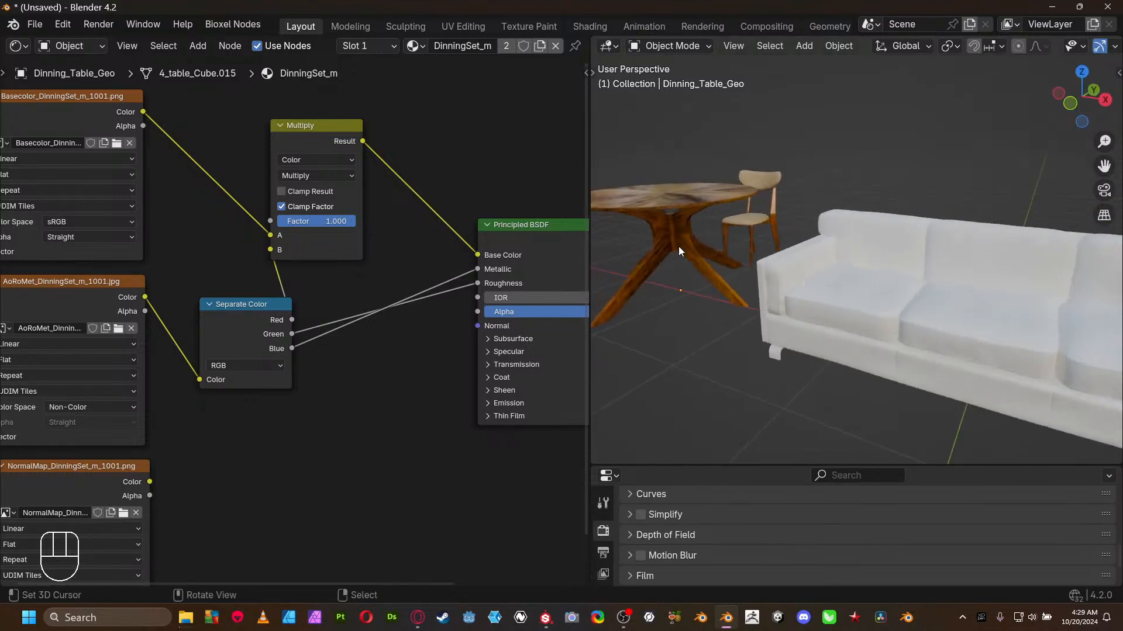
middle_drag(669, 241, 885, 241)
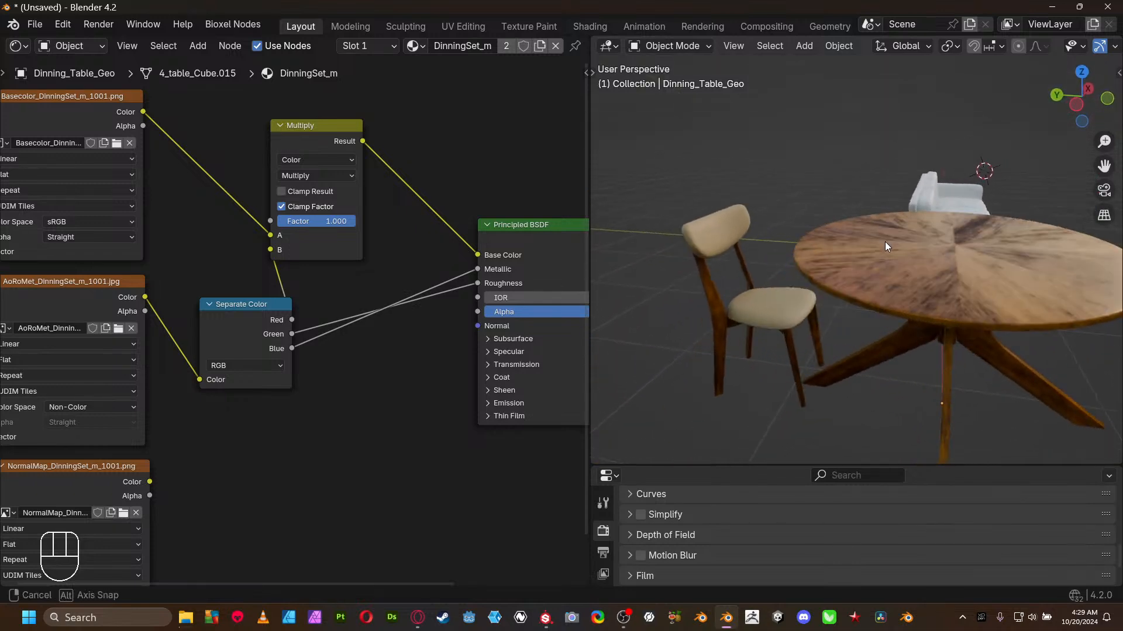
- Spread out the Basecolor, AoRoMet, Separate Color and Multiply nodes to clear space around the NormalMap texture node
middle_drag(317, 270, 410, 280)
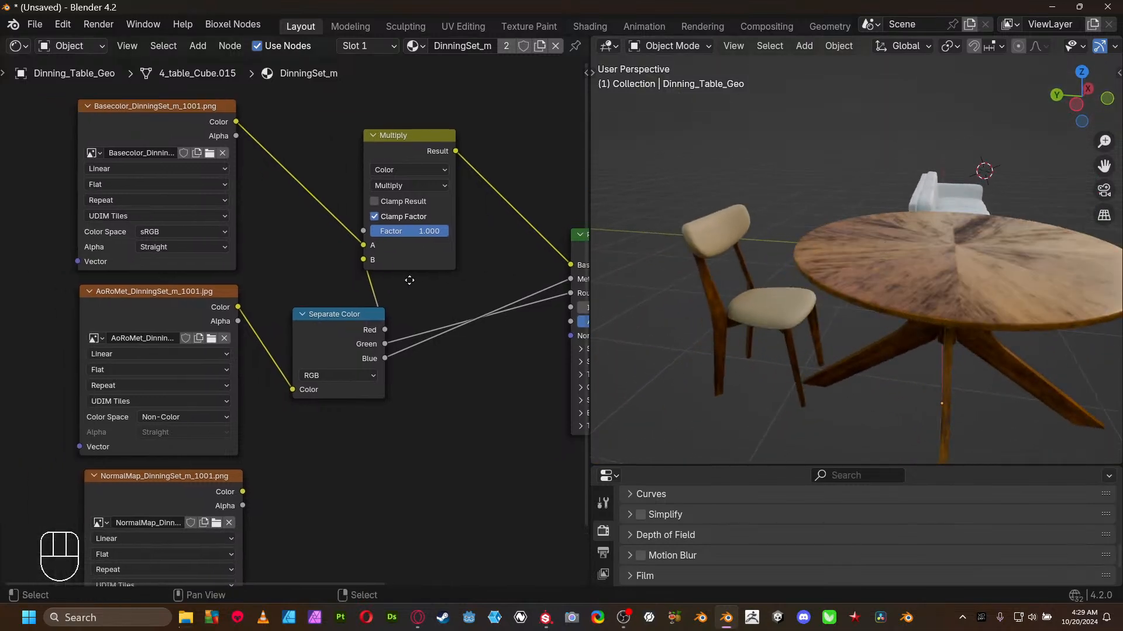
middle_drag(335, 200, 259, 184)
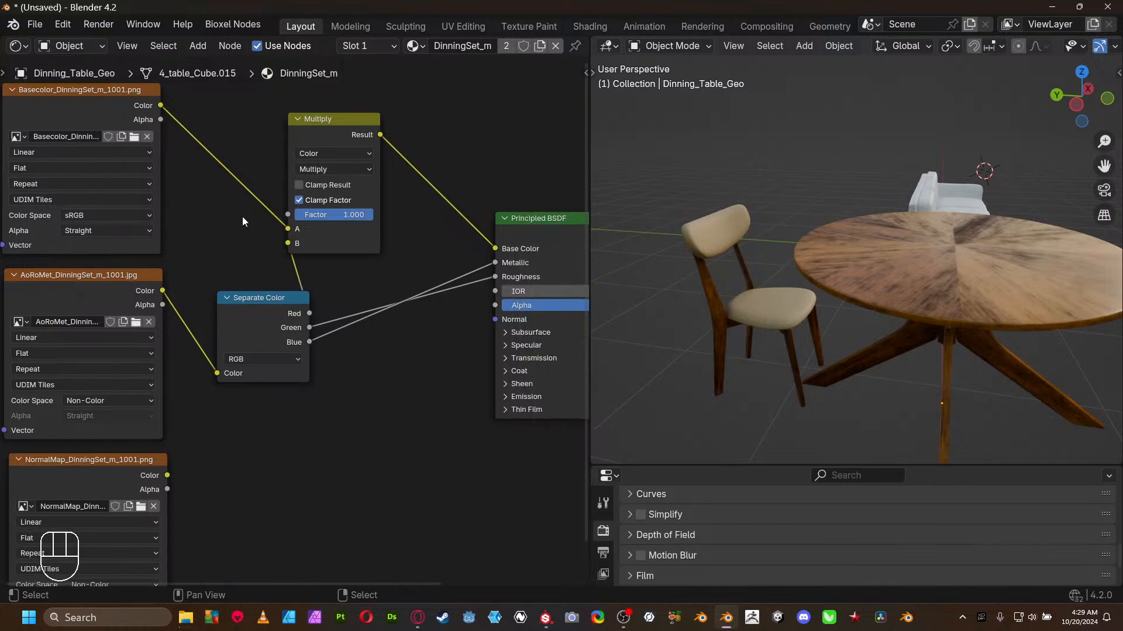
scroll(164, 158, down, 2)
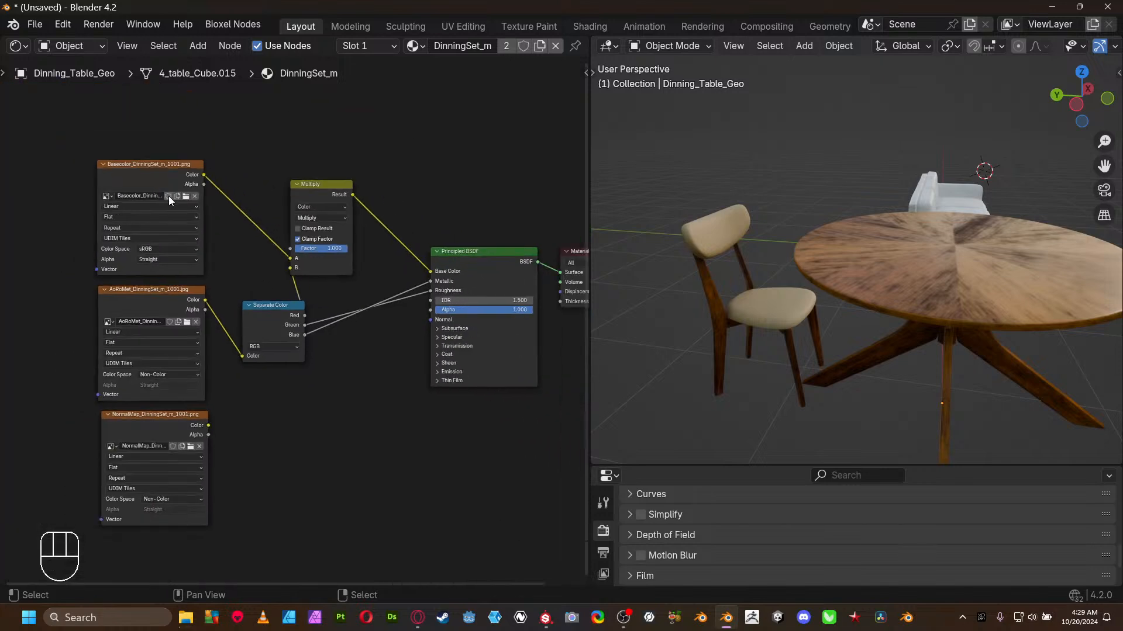
middle_drag(169, 195, 265, 195)
drag(265, 195, 183, 133)
drag(201, 317, 112, 278)
drag(351, 338, 239, 288)
drag(393, 204, 407, 174)
middle_drag(276, 404, 258, 332)
click(207, 370)
- Add a Normal Map node, feed it the NormalMap texture's Color, and connect its Normal output to the Principled BSDF's Normal input
scroll(335, 353, up, 2)
middle_drag(335, 353, 341, 297)
key(shift+a)
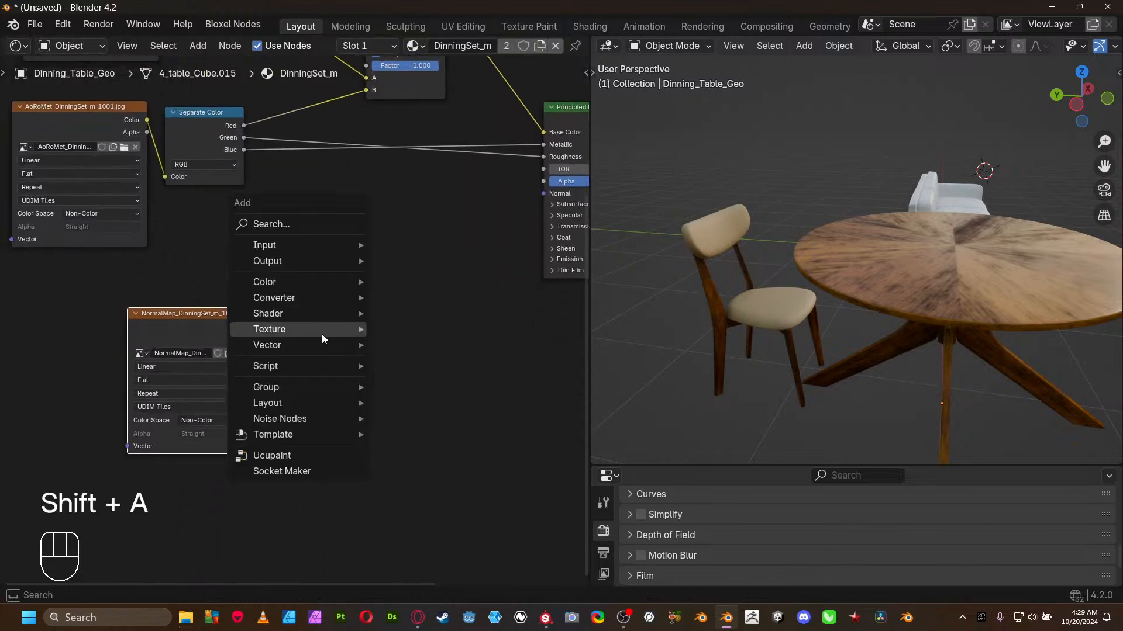
mouse_move(315, 344)
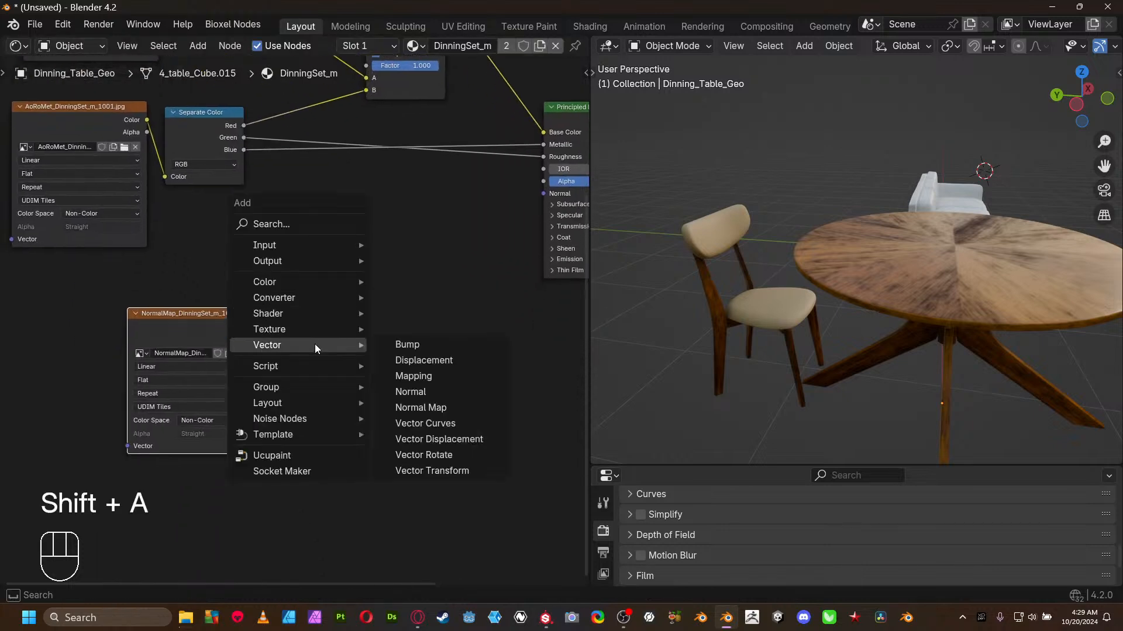
click(423, 406)
click(291, 317)
middle_drag(292, 317, 331, 294)
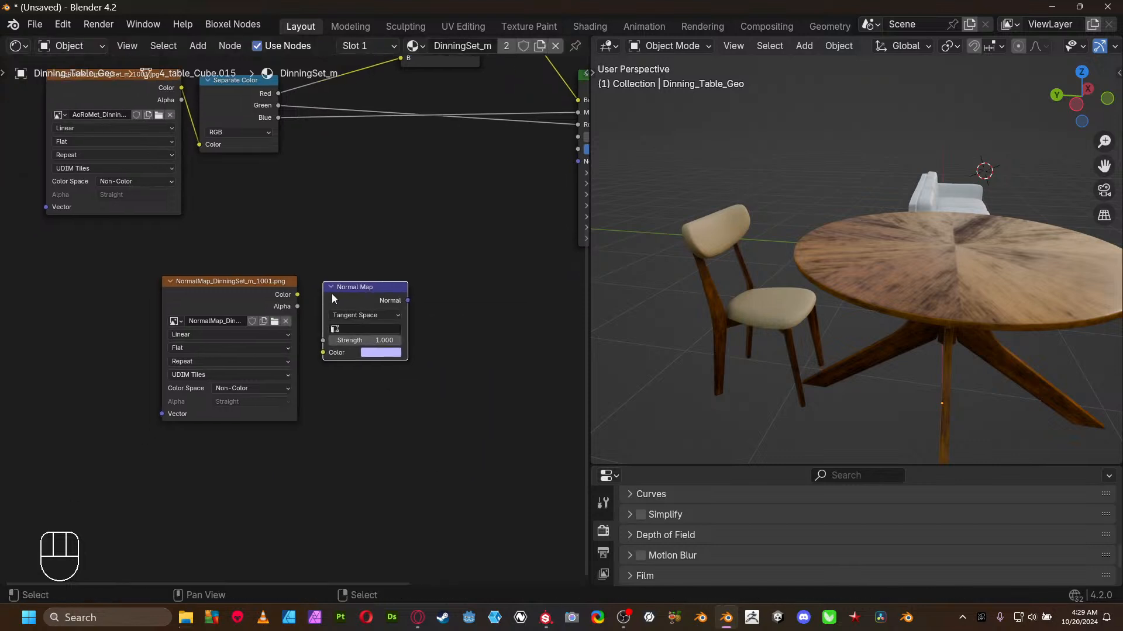
drag(298, 295, 323, 353)
middle_drag(398, 306, 342, 329)
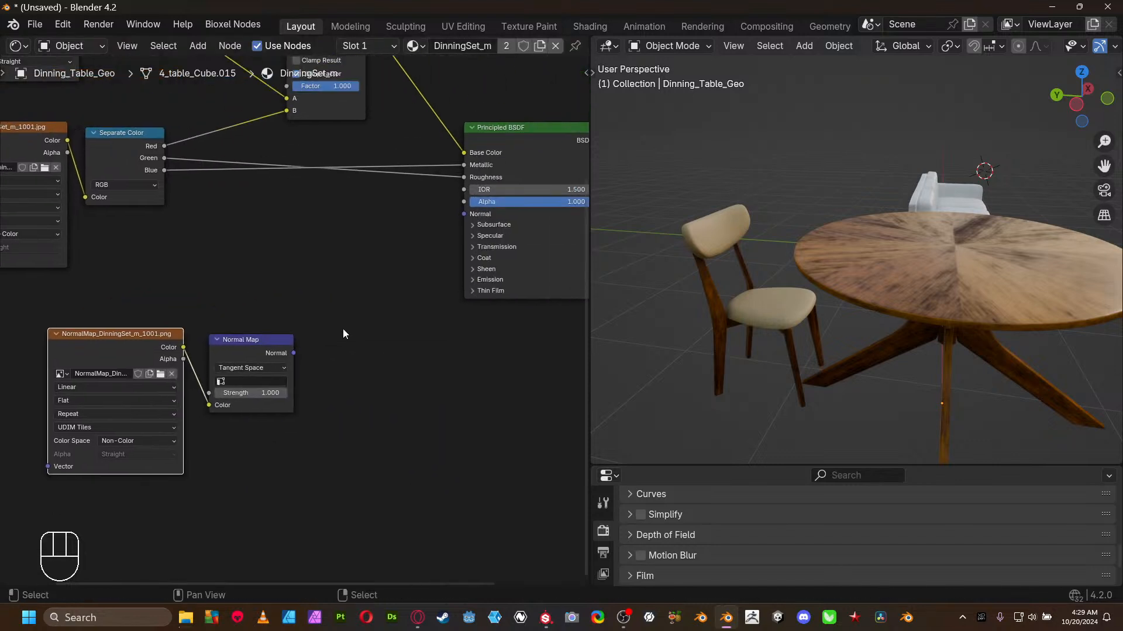
drag(293, 354, 553, 250)
drag(802, 275, 807, 275)
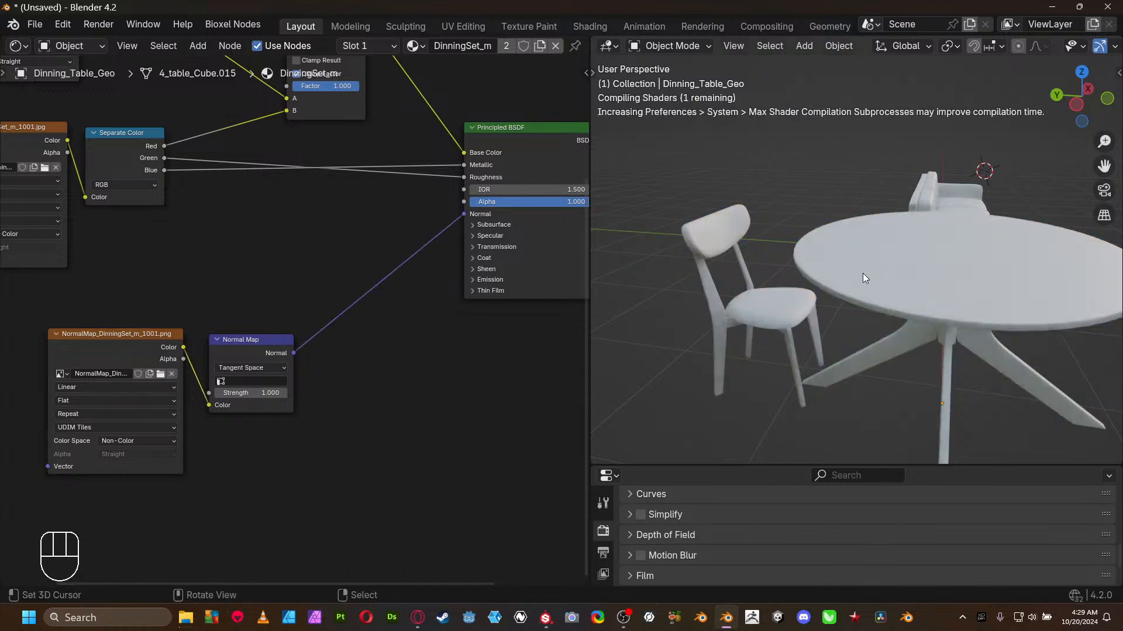
- Raise the Normal Map node's Strength to 1.800 while checking the wood grain on the tabletop up close
middle_drag(921, 296, 864, 289)
scroll(867, 292, up, 4)
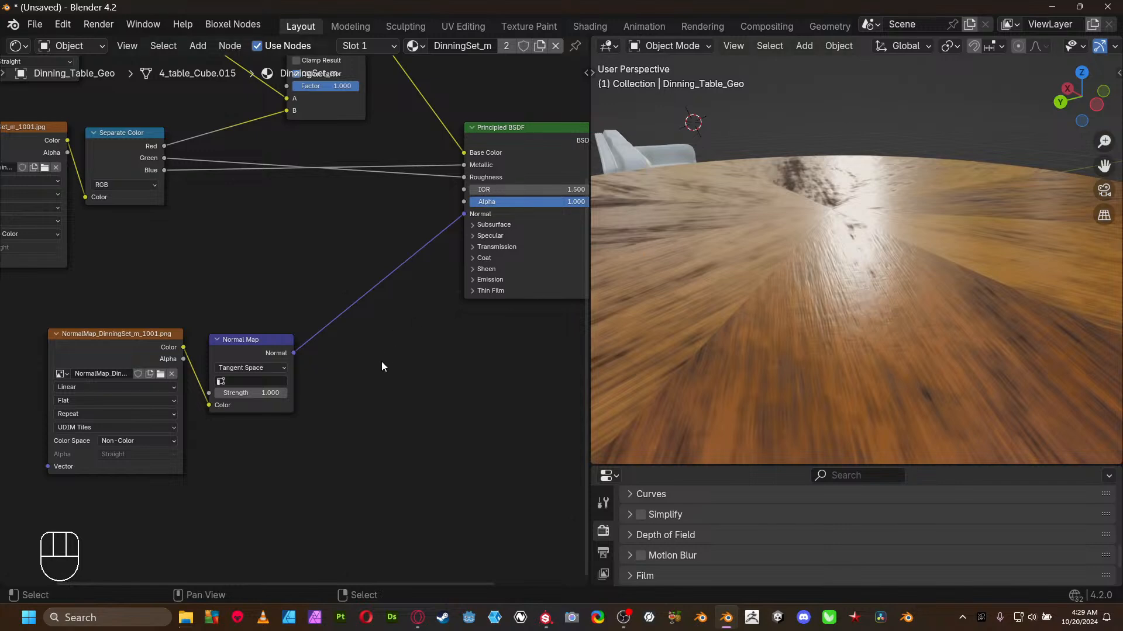
middle_drag(419, 414, 390, 381)
scroll(476, 413, up, 2)
scroll(476, 413, up, 2)
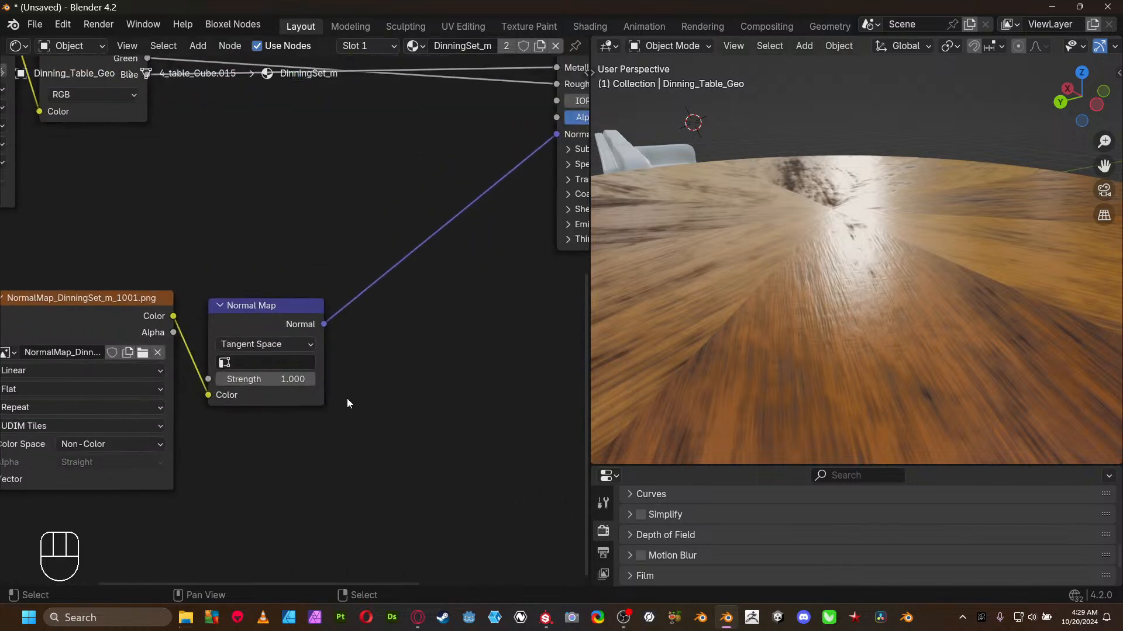
click(314, 381)
click(314, 381)
click(314, 381)
click(314, 381)
click(314, 381)
click(314, 381)
click(314, 381)
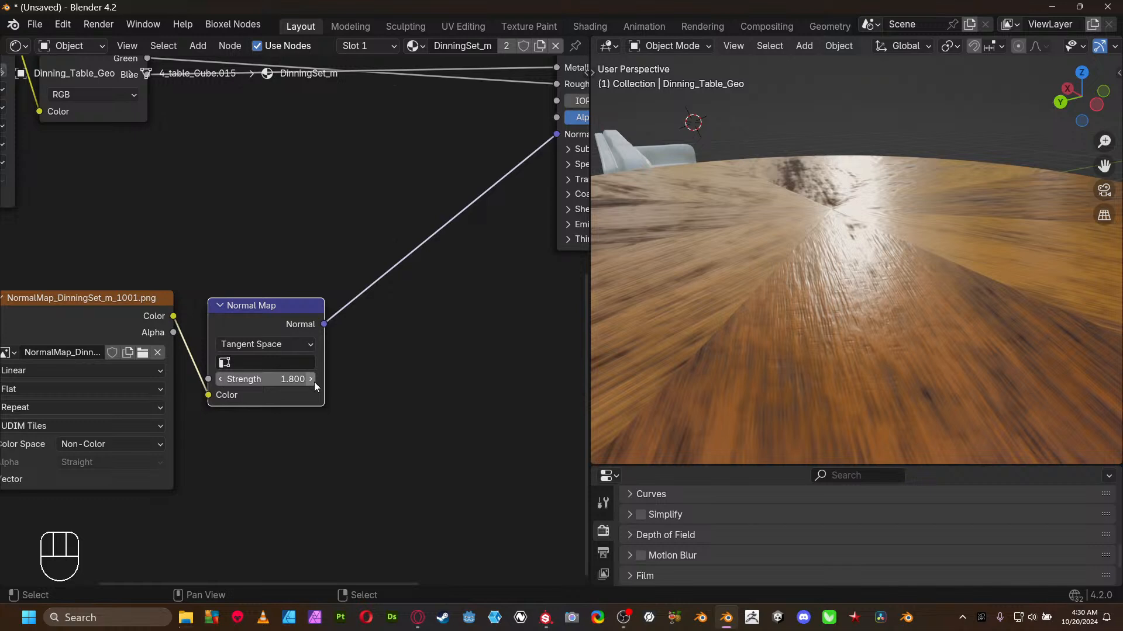
- Examine the chair's backrest, seat fabric and wooden legs up close to judge the normal map detail
scroll(947, 386, down, 5)
middle_drag(962, 377, 1028, 371)
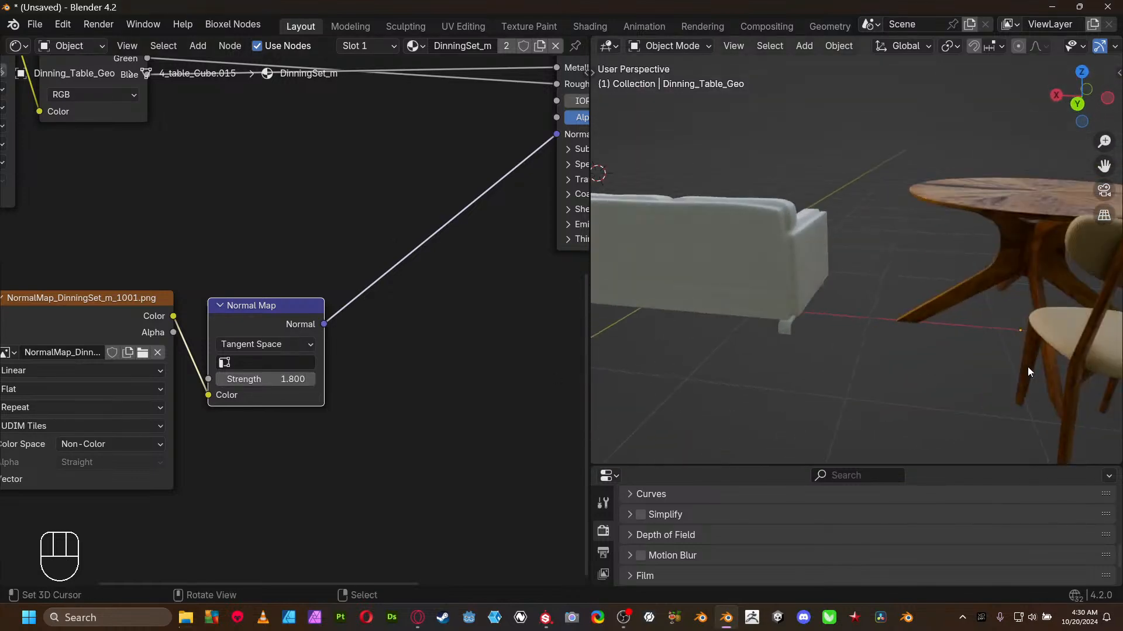
scroll(1027, 367, down, 3)
click(975, 237)
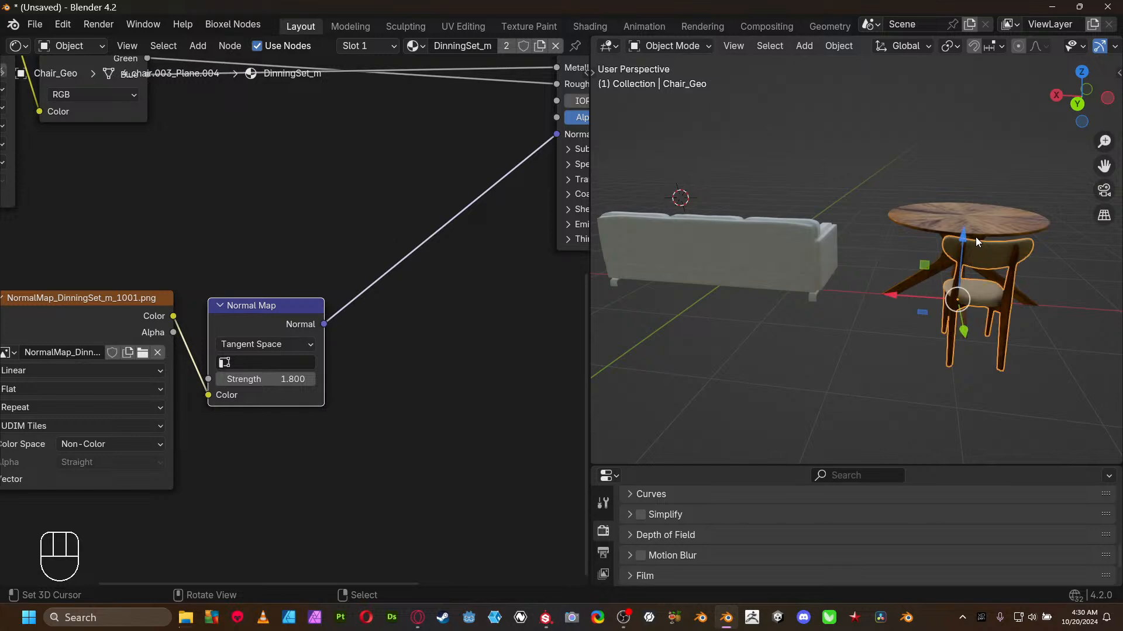
key(KP_Decimal)
middle_drag(945, 217, 735, 237)
scroll(738, 234, up, 4)
shift+middle_drag(803, 136, 647, 195)
scroll(885, 277, up, 2)
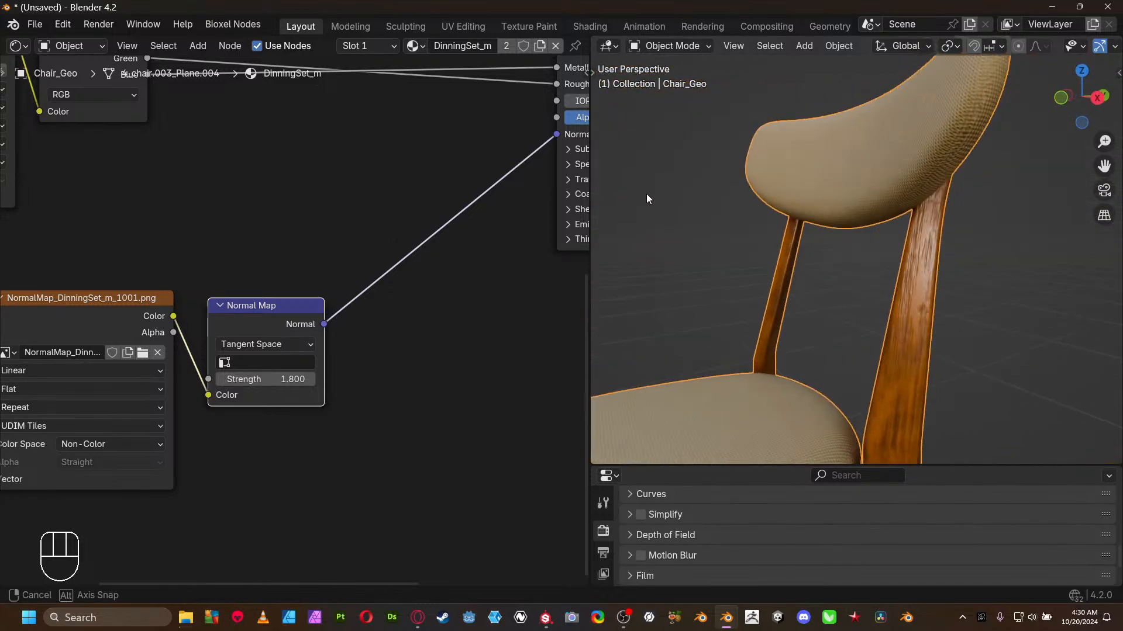
middle_drag(375, 142, 376, 148)
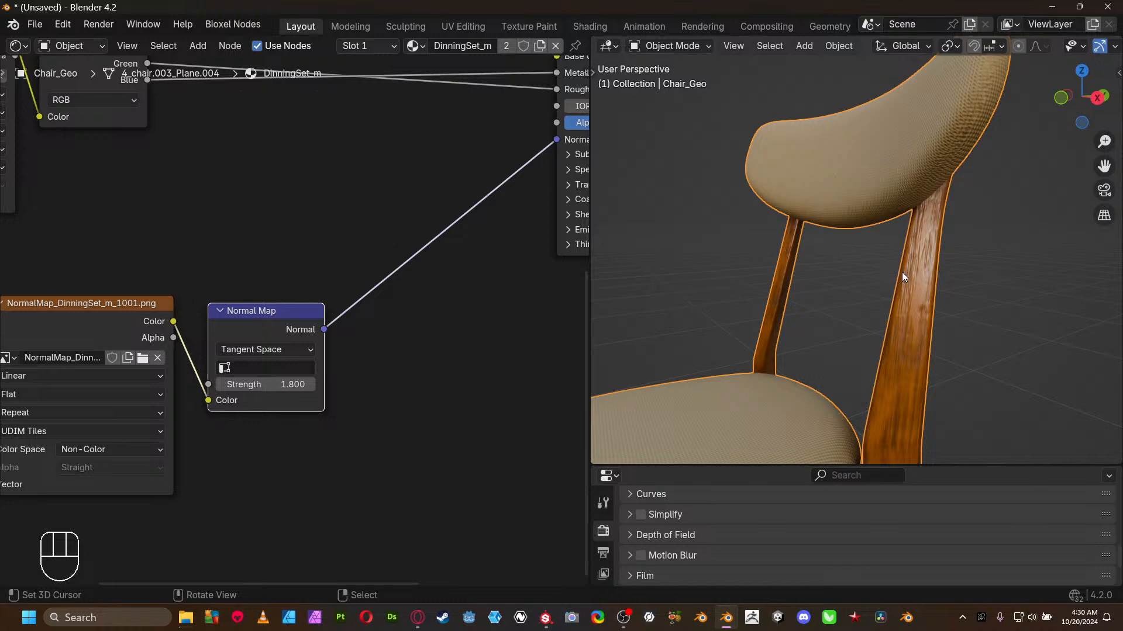
middle_drag(933, 289, 941, 261)
- Rearrange the NormalMap texture, Separate Color, Multiply and Normal Map nodes into a tidy layout between the image textures and the Principled BSDF
middle_drag(426, 204, 344, 310)
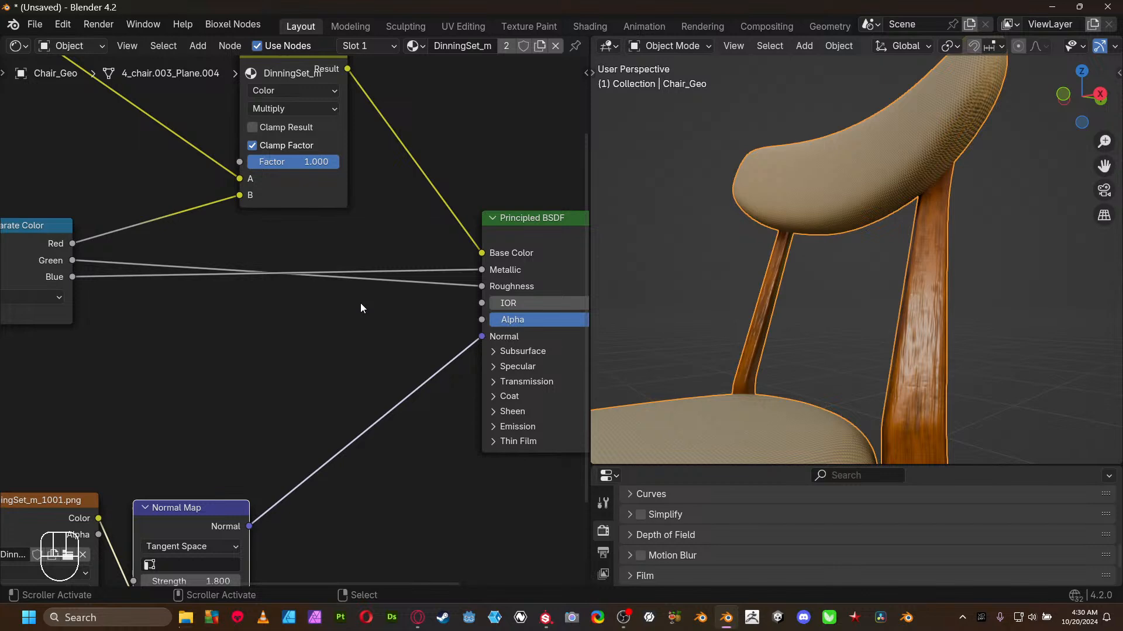
scroll(336, 342, down, 5)
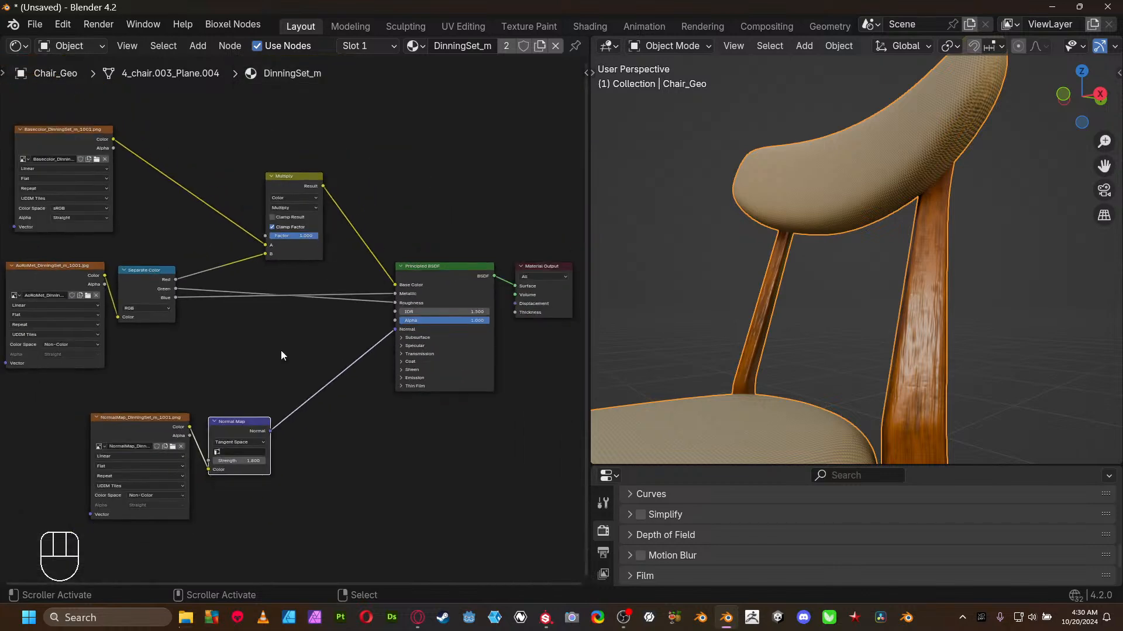
drag(288, 429, 207, 406)
middle_drag(441, 345, 339, 339)
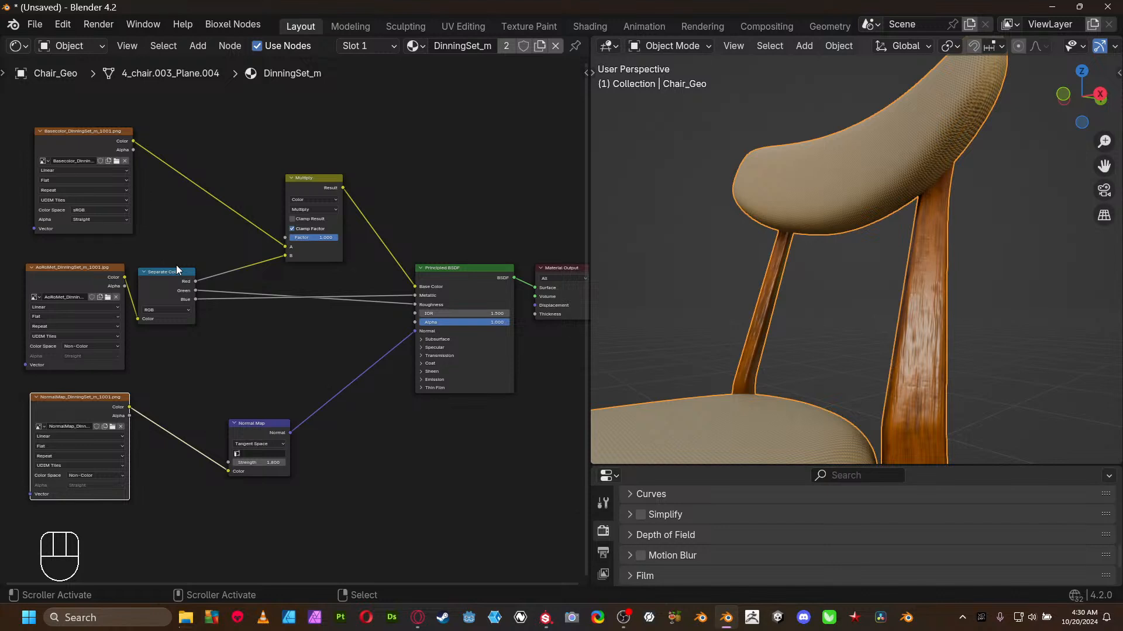
mouse_move(177, 270)
mouse_down()
mouse_move(275, 293)
mouse_move(194, 283)
mouse_up()
drag(287, 246, 274, 202)
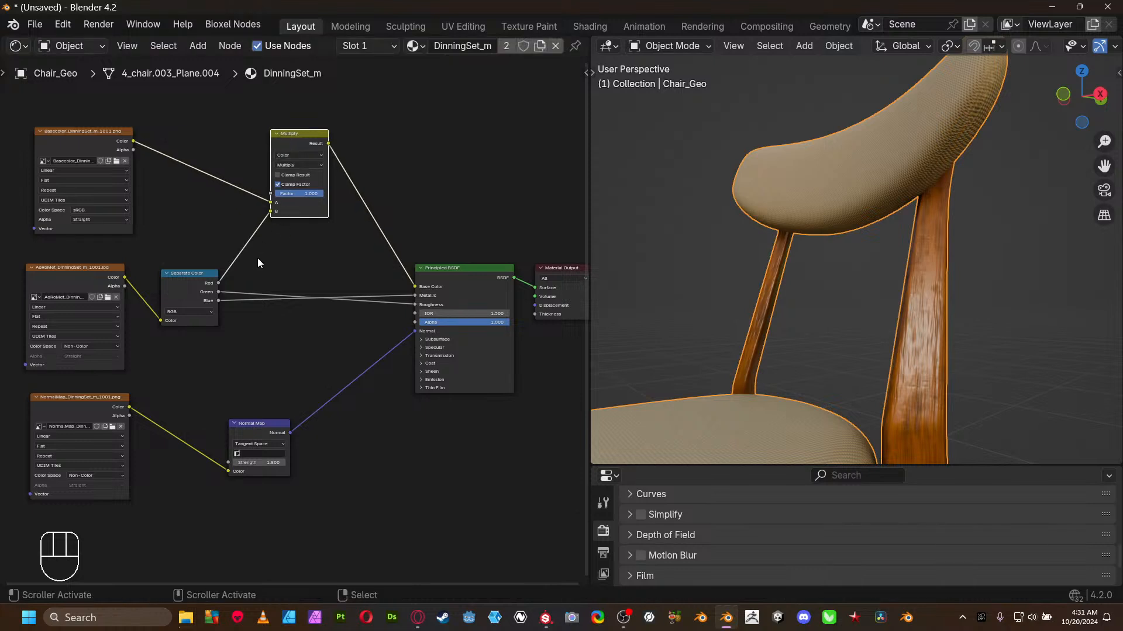
middle_drag(279, 382, 338, 321)
drag(317, 366, 240, 339)
drag(242, 219, 261, 180)
drag(263, 349, 296, 348)
middle_drag(223, 325, 260, 381)
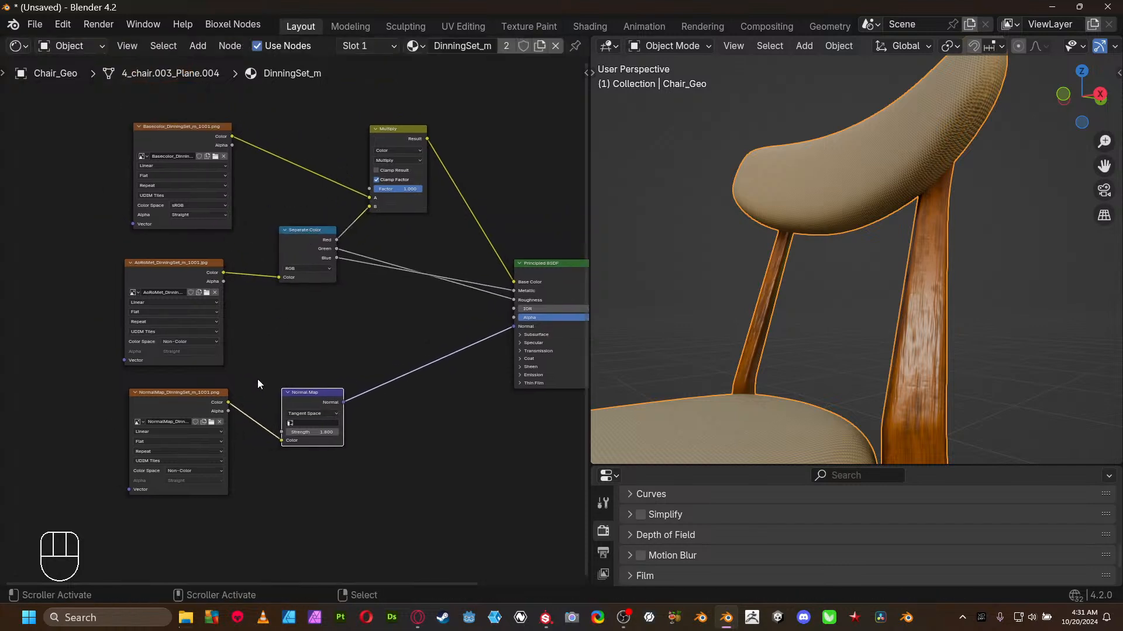
- Align the three image texture nodes in one column by scaling them to 0 on X, and enclose them in a frame set farther from the other nodes
drag(83, 142, 212, 511)
key(s)
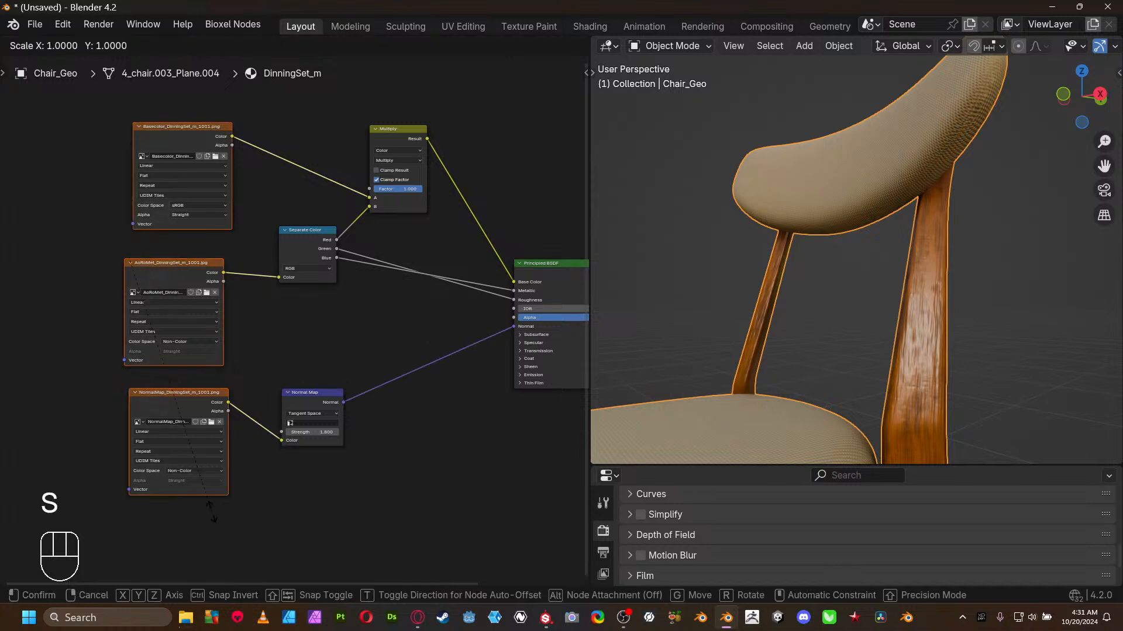
key(x)
key(KP_0)
key(KP_Enter)
key(ctrl+j)
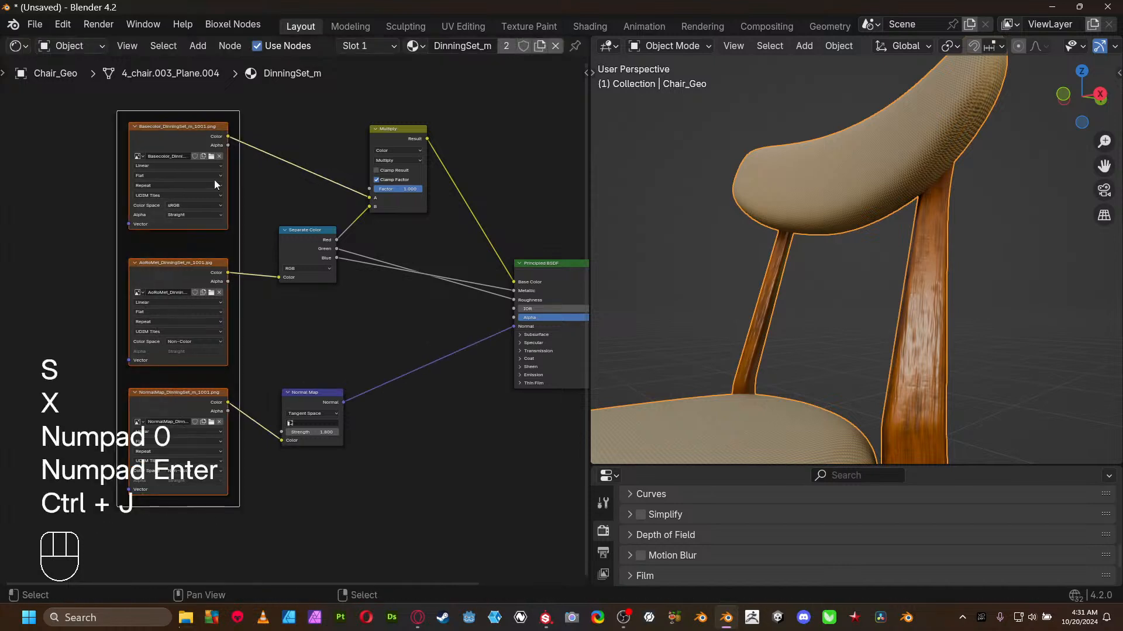
drag(202, 118, 154, 117)
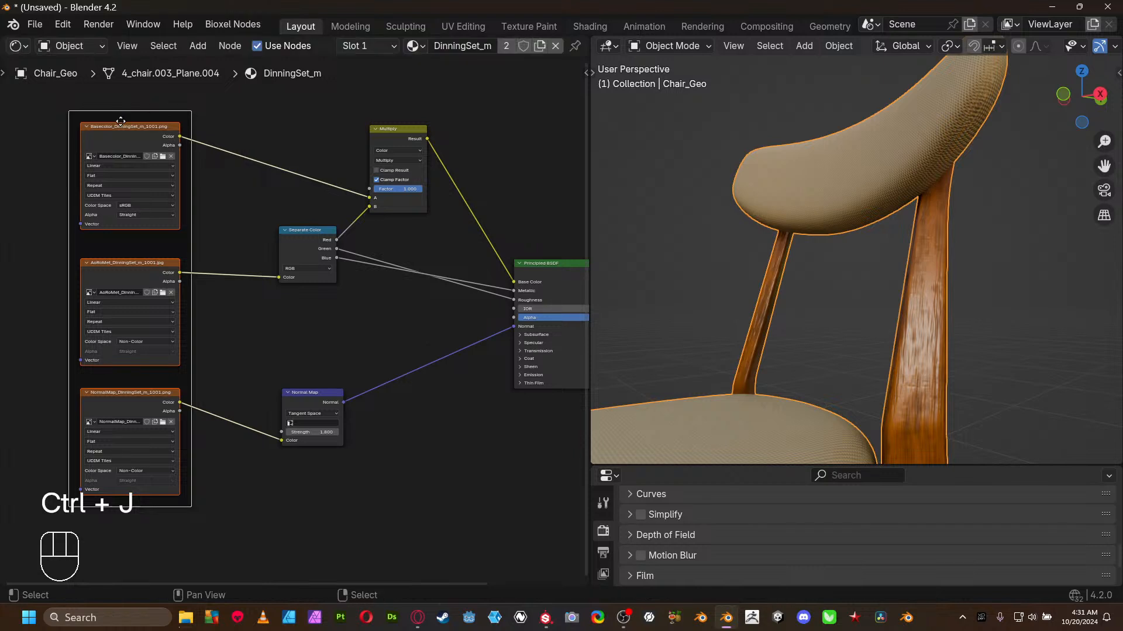
- Enclose the Separate Color and Normal Map nodes in their own frame and shift it closer to the texture frame
drag(243, 209, 356, 467)
key(ctrl+j)
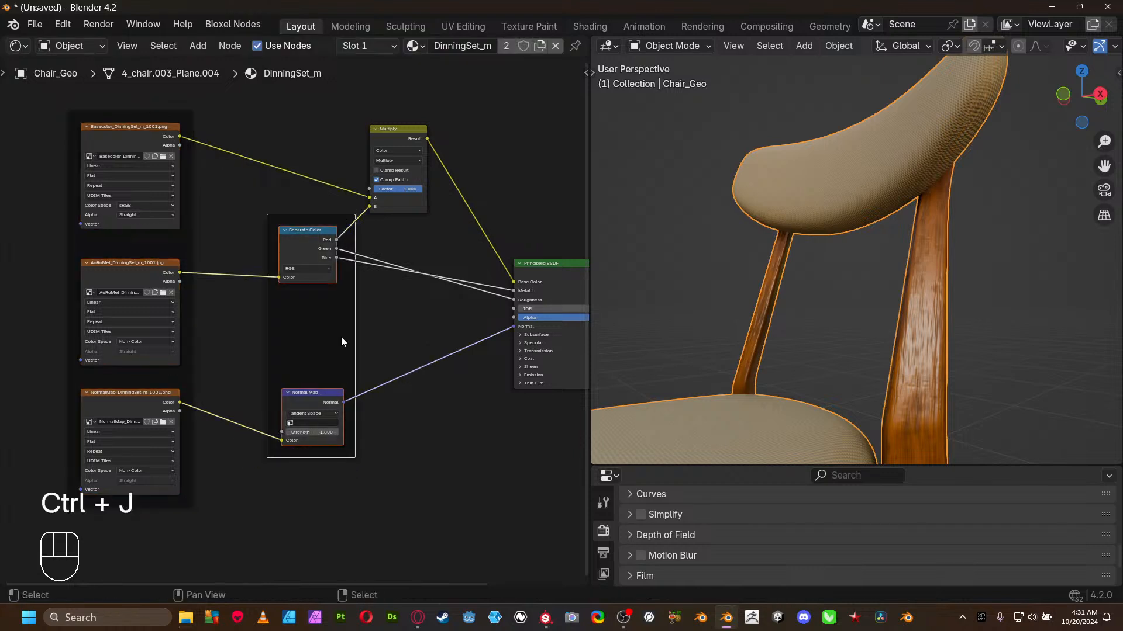
drag(351, 334, 300, 341)
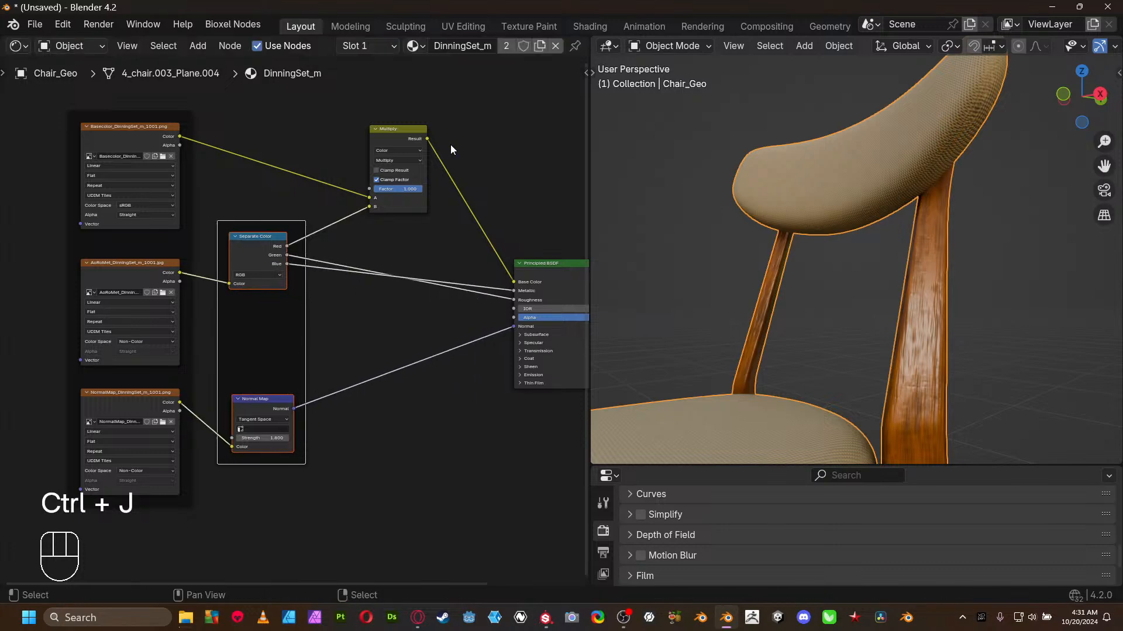
drag(399, 134, 404, 132)
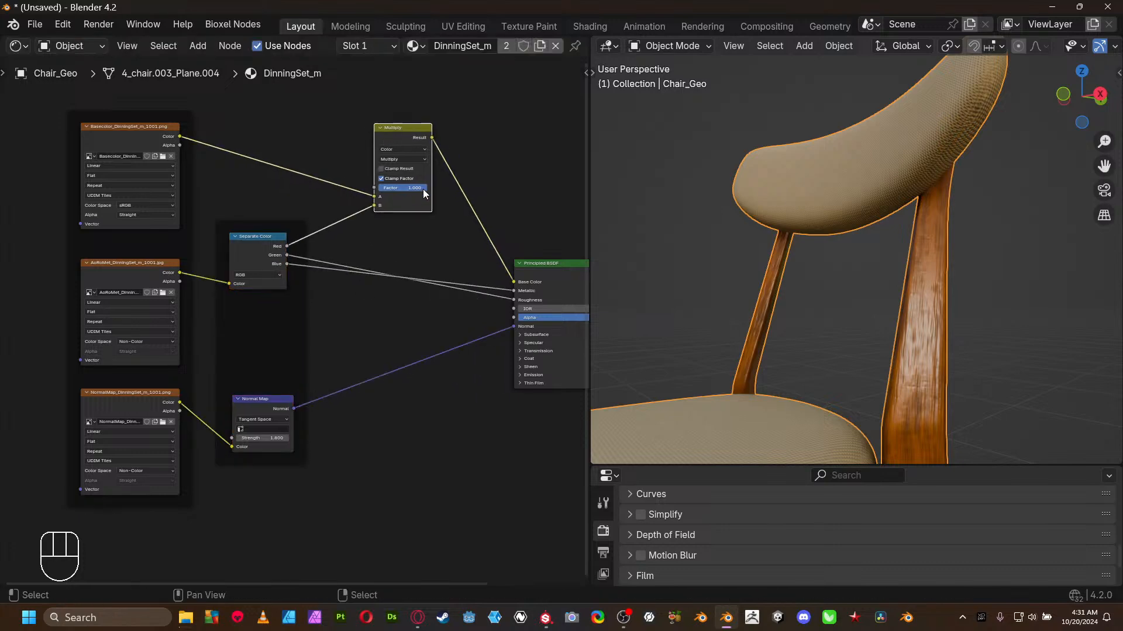
- Insert a Color Ramp node on the link between Separate Color's Green output and the Principled BSDF's Roughness input
scroll(374, 333, up, 2)
middle_drag(402, 314, 251, 325)
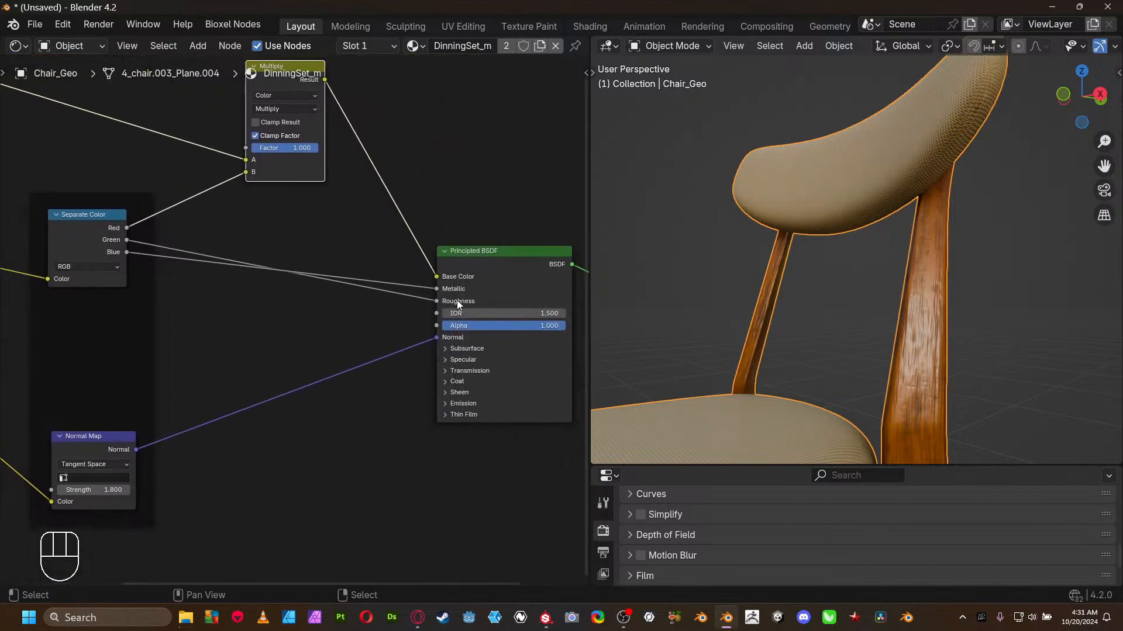
key(shift+a)
mouse_move(318, 268)
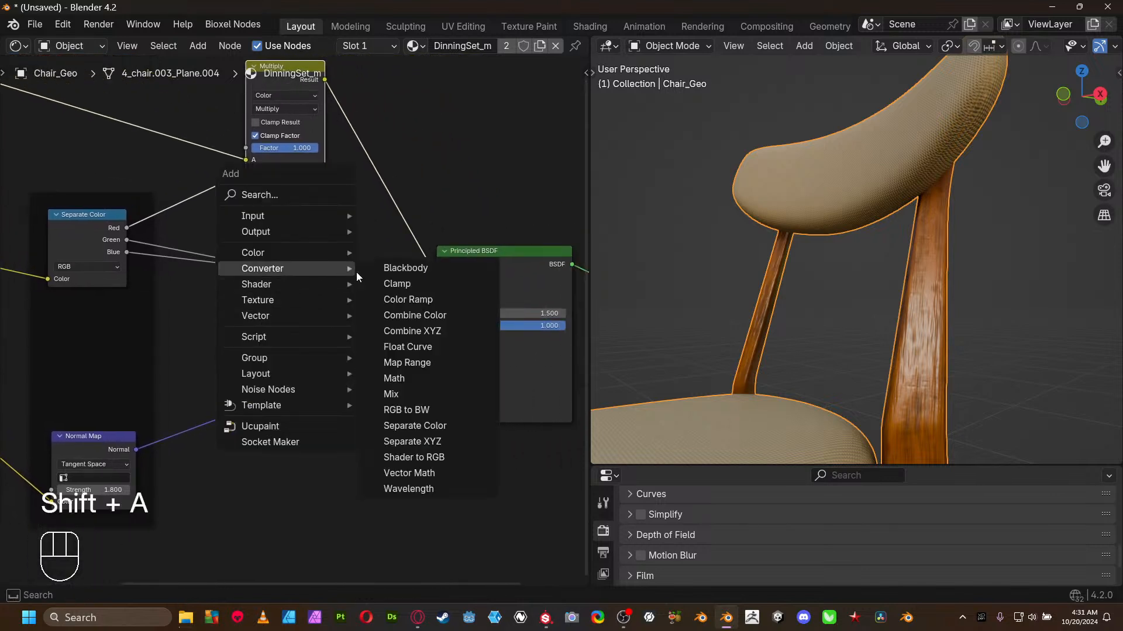
click(391, 300)
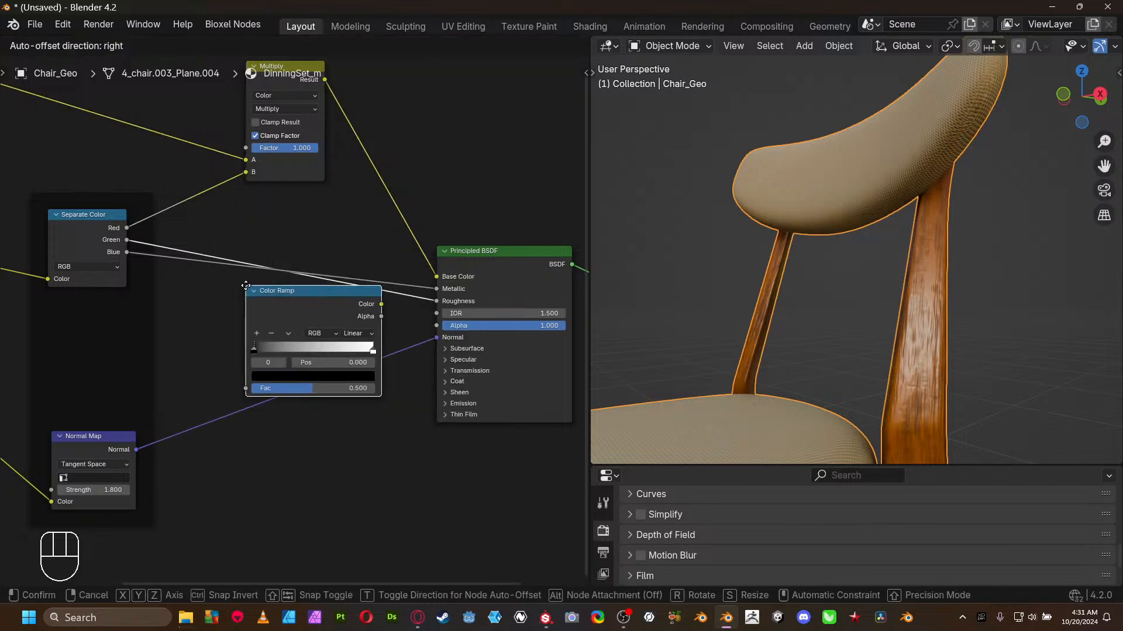
click(245, 286)
- Set the Color Ramp's black stop to position 0.225 and check the glossiness of the chair and table
middle_drag(415, 287, 383, 255)
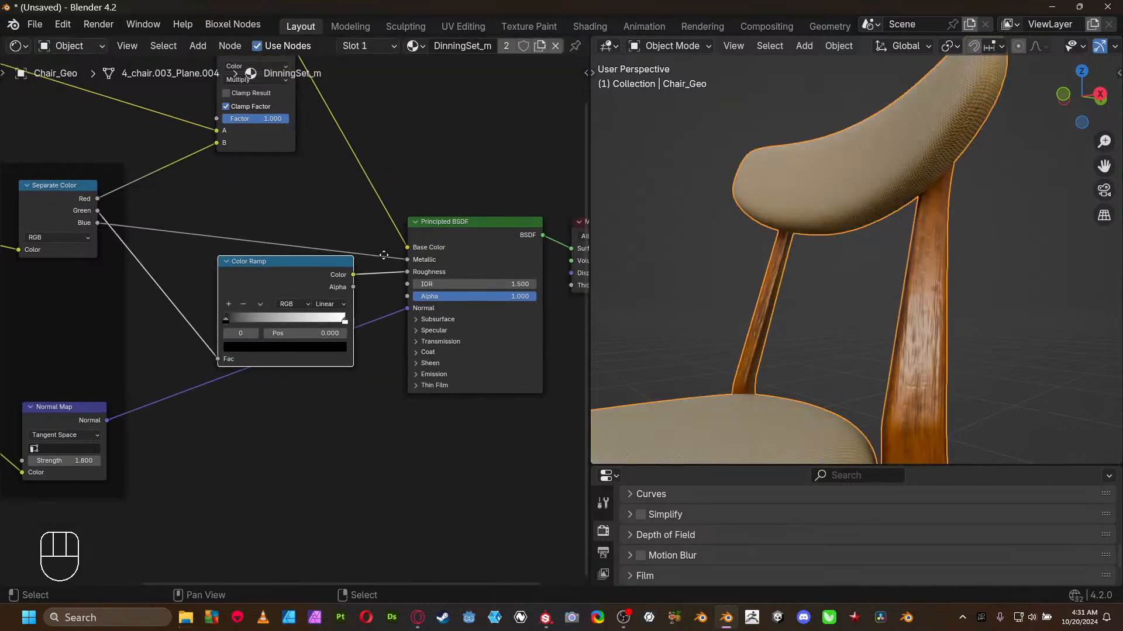
scroll(383, 311, up, 1)
drag(355, 318, 405, 321)
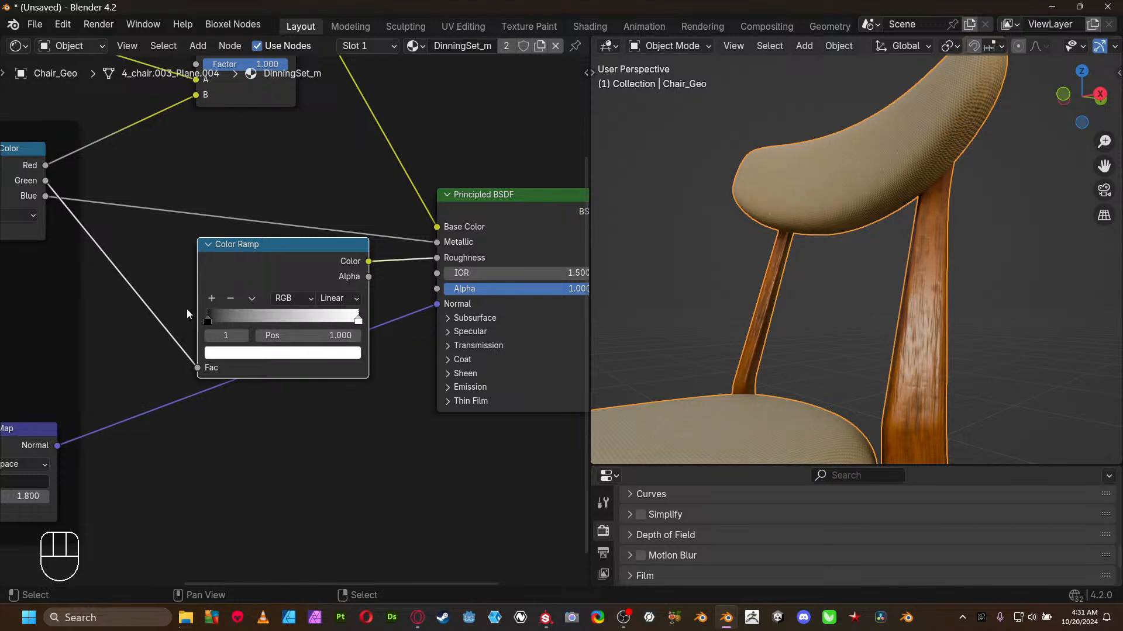
drag(211, 317, 246, 317)
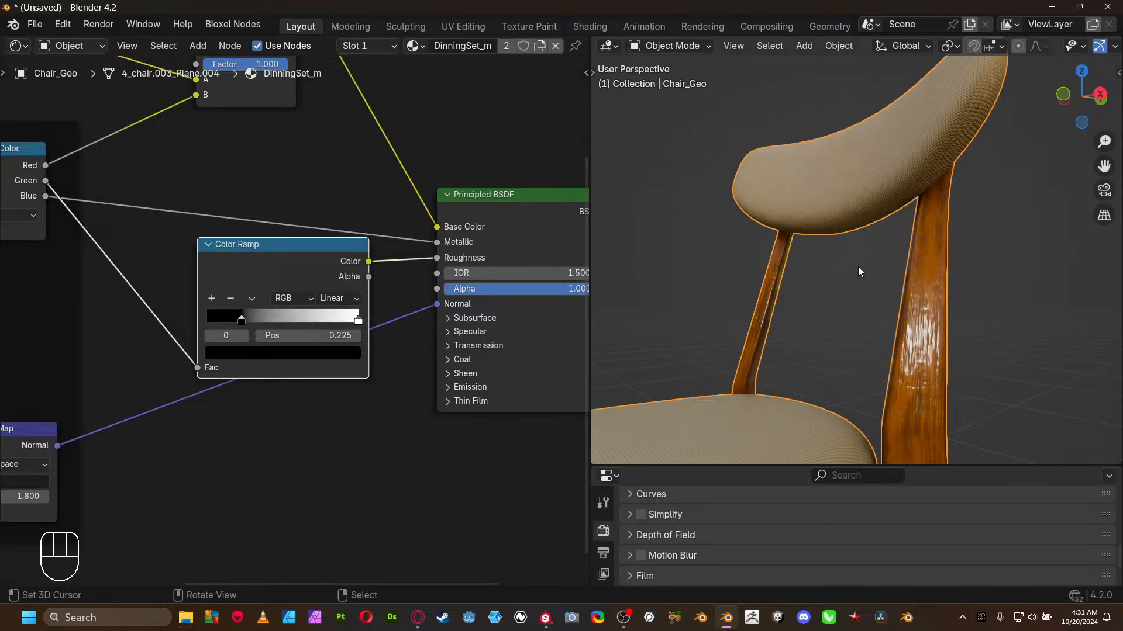
middle_drag(870, 257, 598, 330)
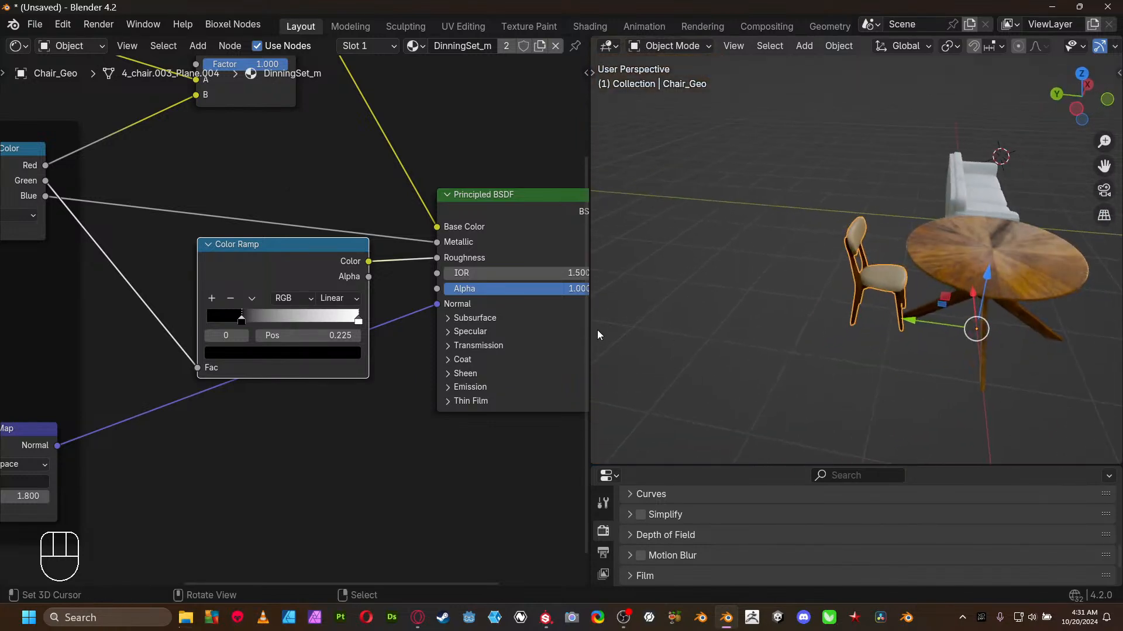
shift+middle_drag(876, 254, 833, 265)
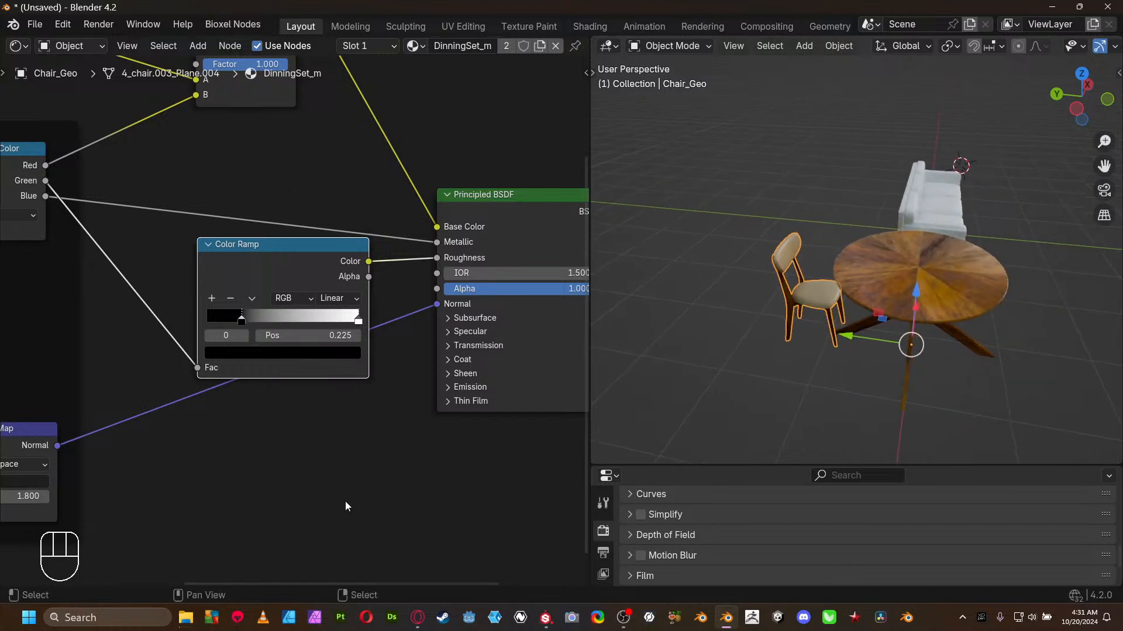
- Insert a Hue/Saturation/Value node between the Basecolor texture's Color output and the Multiply node's A input
middle_drag(388, 363, 277, 343)
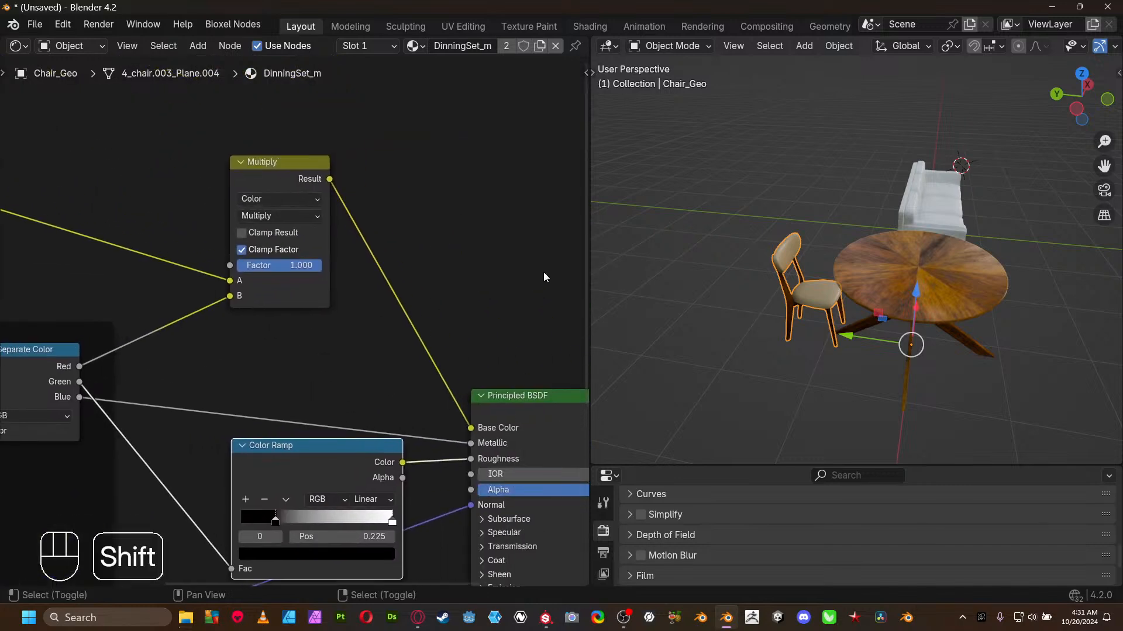
key(shift+a)
mouse_move(454, 273)
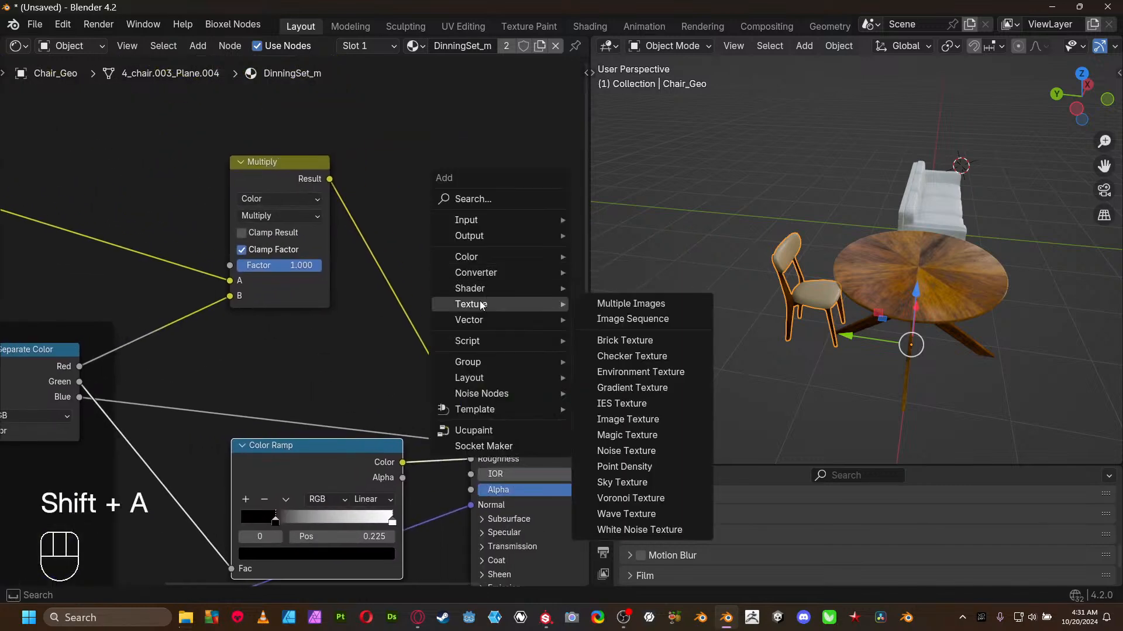
mouse_move(494, 259)
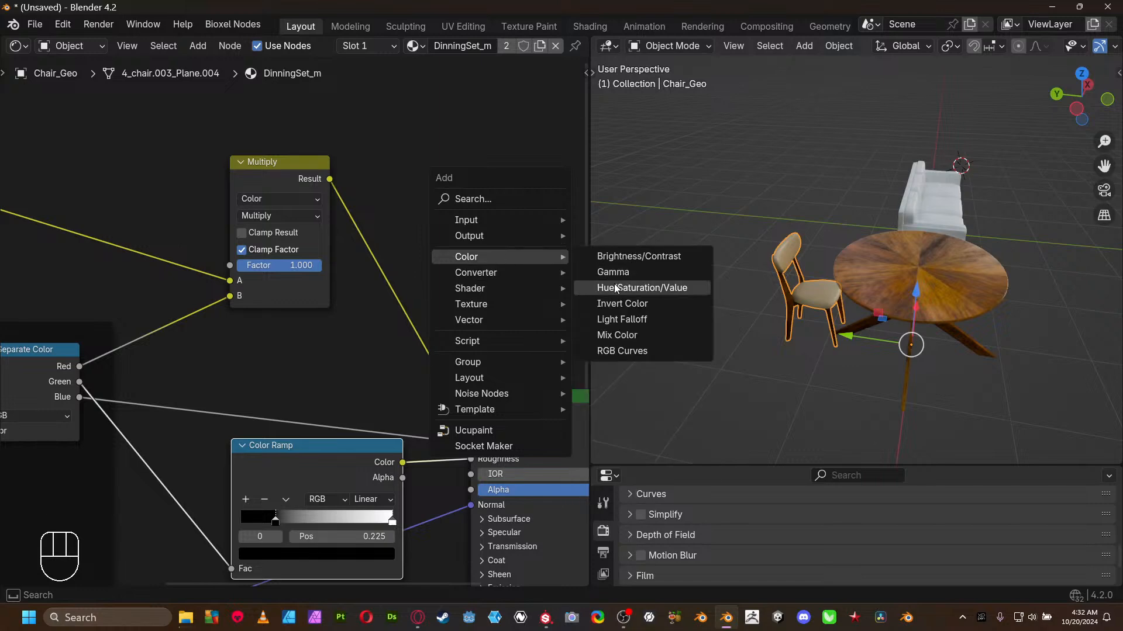
click(638, 289)
click(103, 171)
middle_drag(243, 255, 461, 307)
- Try Hue values of 0.600 and 0.700 on the Hue/Saturation/Value node while viewing the dining set
middle_drag(1058, 385, 851, 268)
click(409, 265)
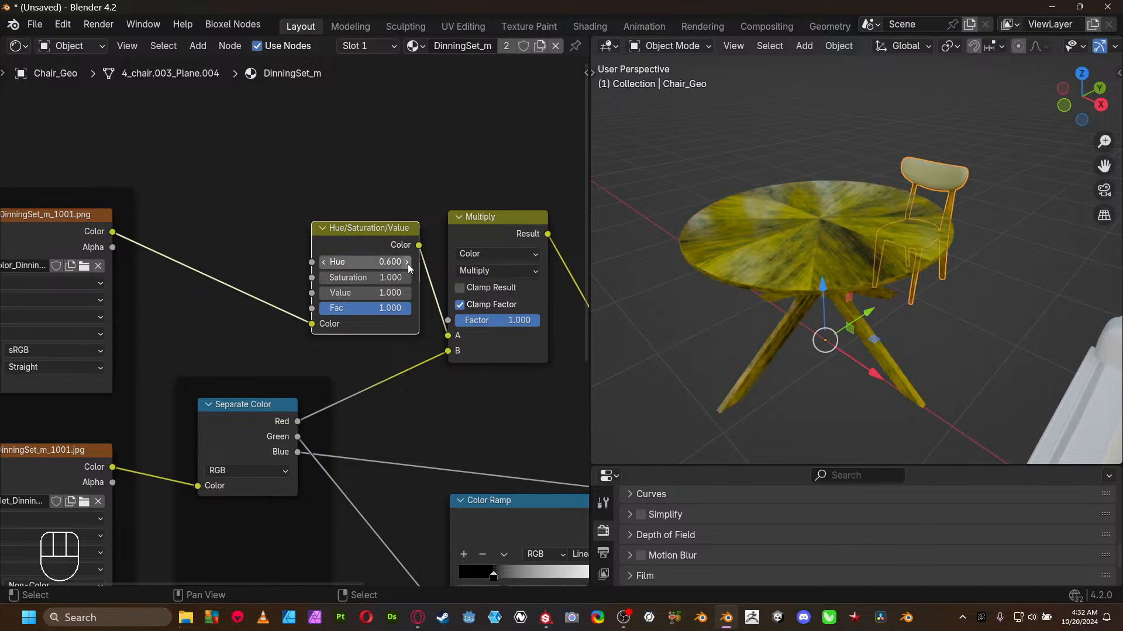
middle_drag(839, 229, 683, 212)
click(408, 263)
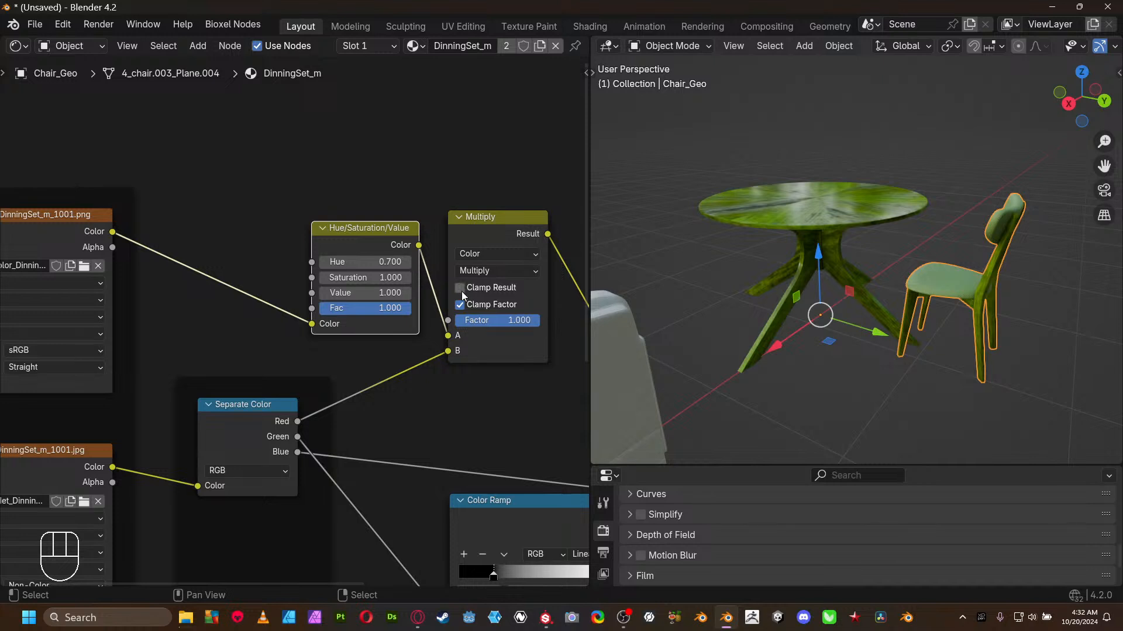
- Move the Hue/Saturation/Value node closer to the Basecolor texture and set its Hue to 0.500
middle_drag(387, 329, 432, 228)
drag(290, 313, 287, 326)
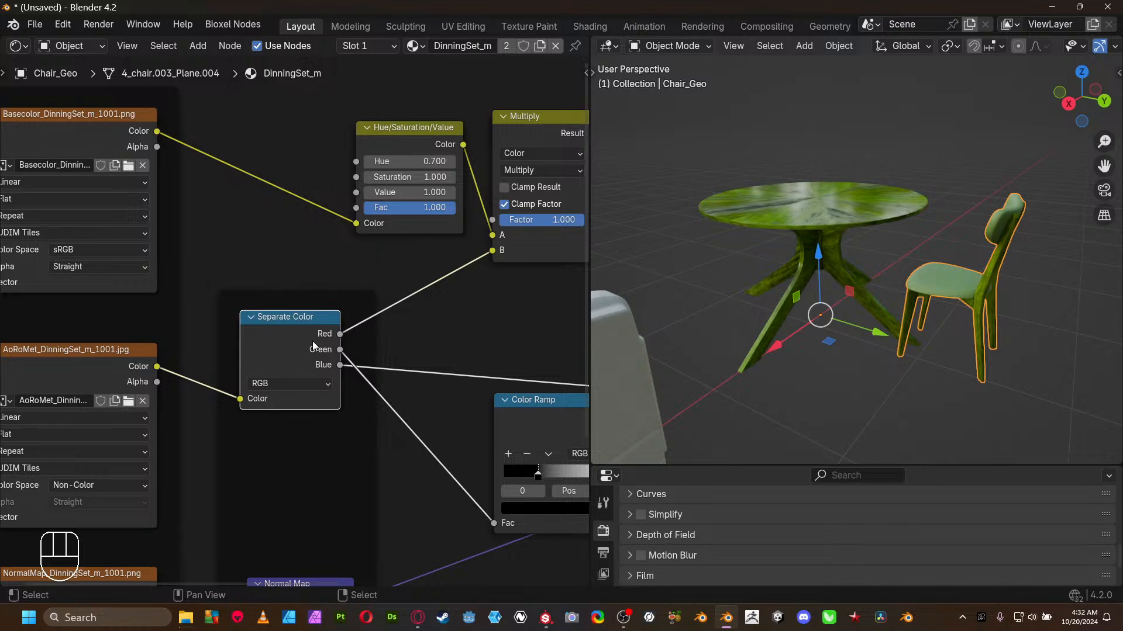
scroll(312, 342, down, 3)
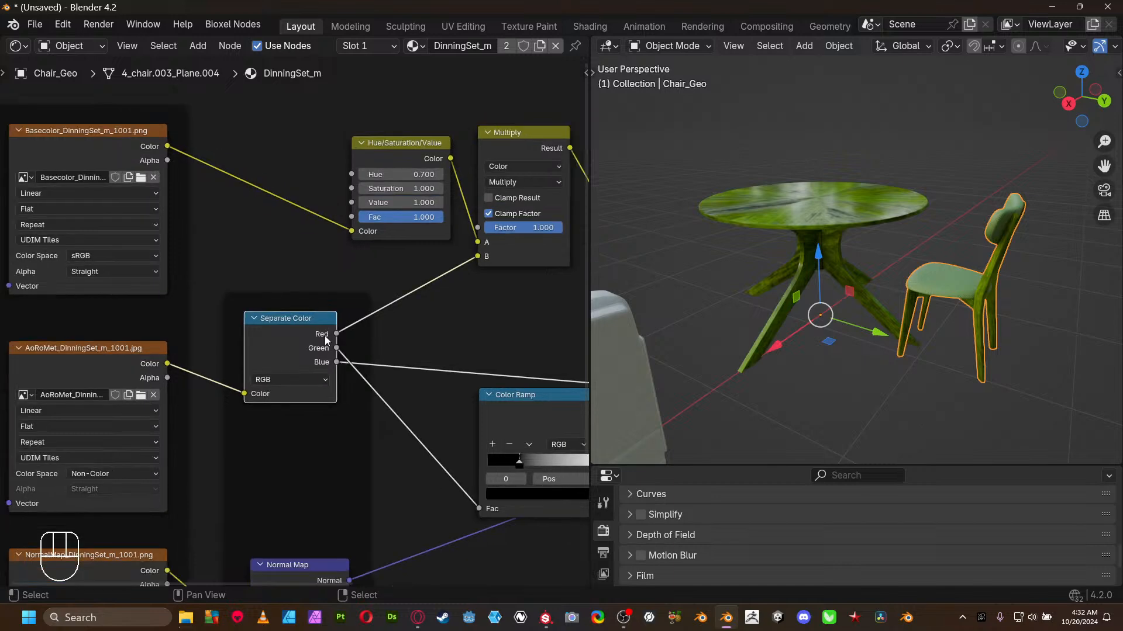
middle_drag(388, 300, 304, 302)
drag(279, 181, 183, 174)
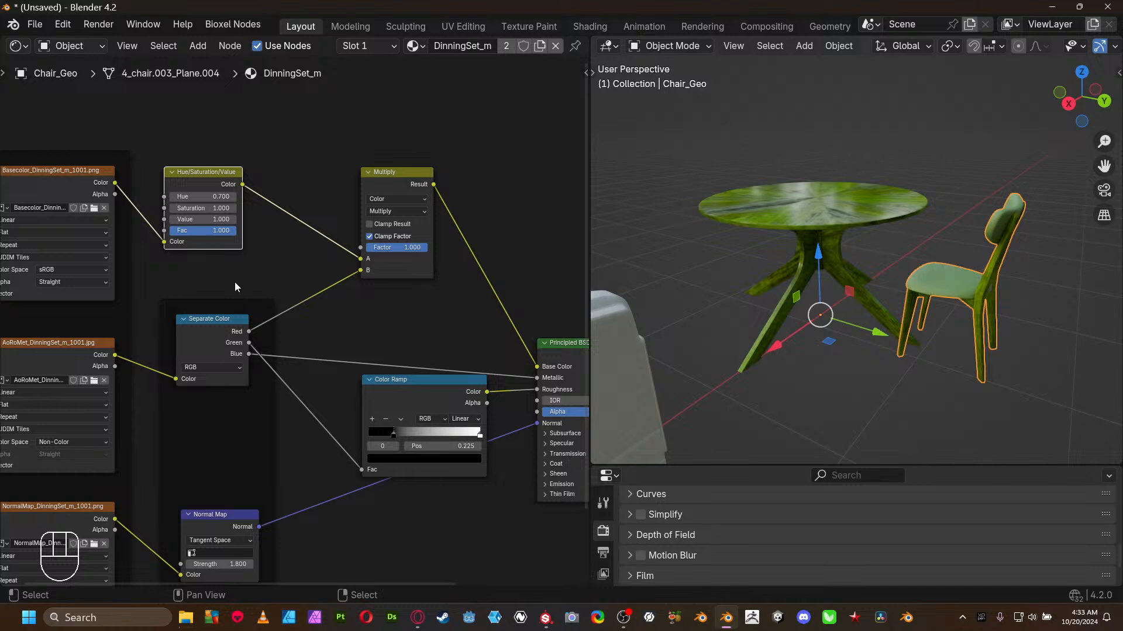
click(175, 197)
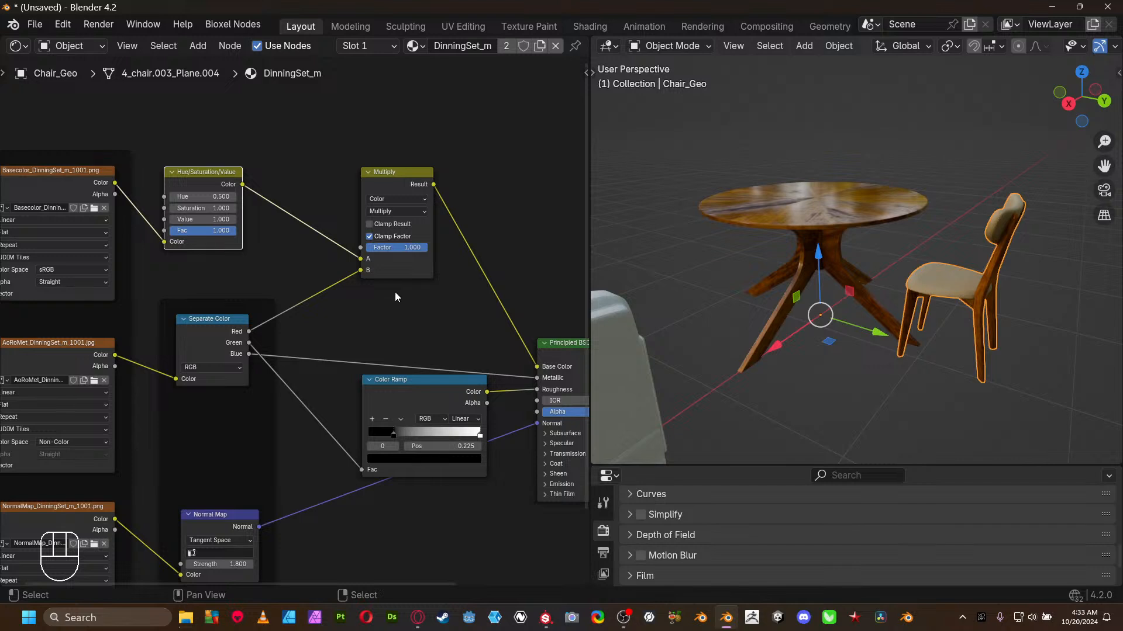
- Select the modern sofa and load the AoRoMet, Basecolor and NormalMap ModernSofa_m_1001 images into its material as separate texture nodes
middle_drag(730, 256, 755, 293)
shift+middle_drag(918, 257, 824, 287)
right_click(830, 287)
middle_drag(406, 373, 169, 266)
key(shift+a)
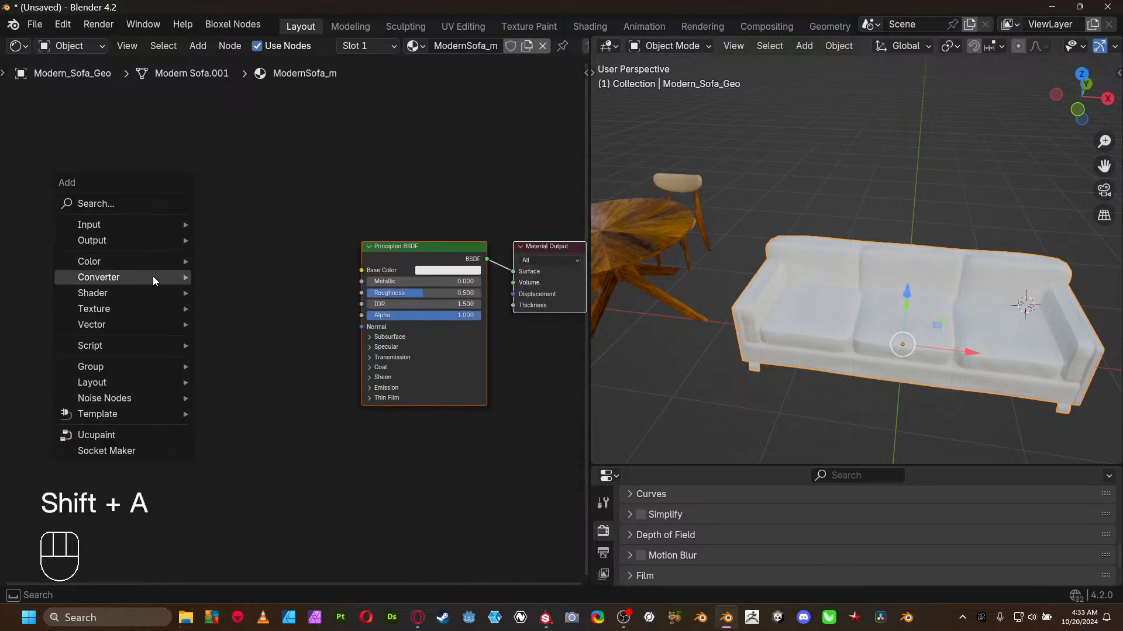
mouse_move(138, 309)
click(227, 307)
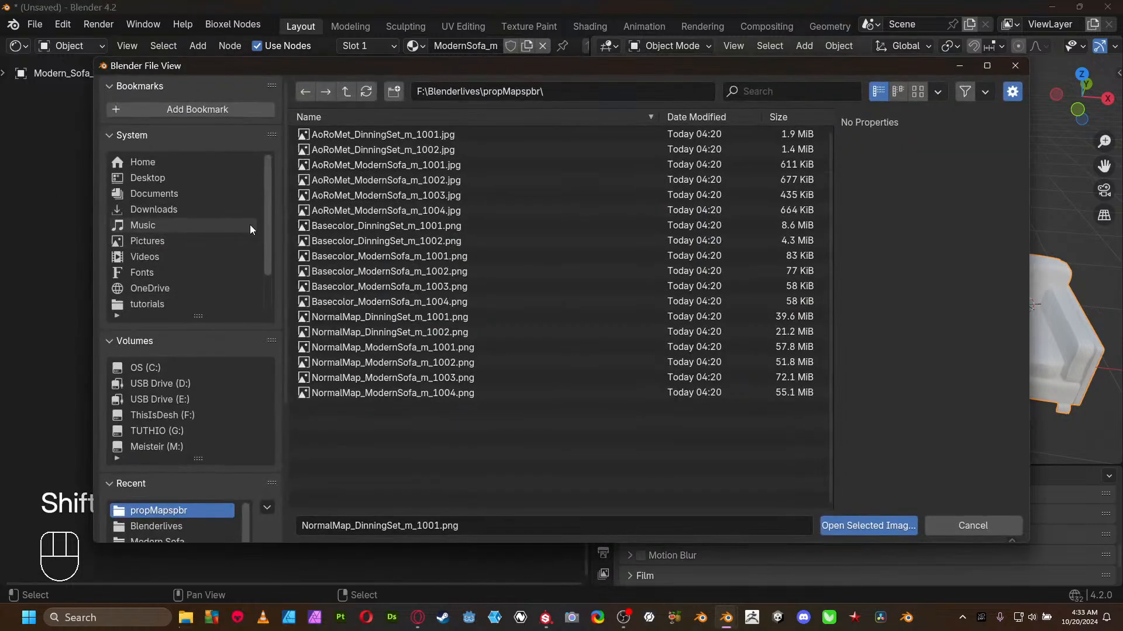
click(437, 163)
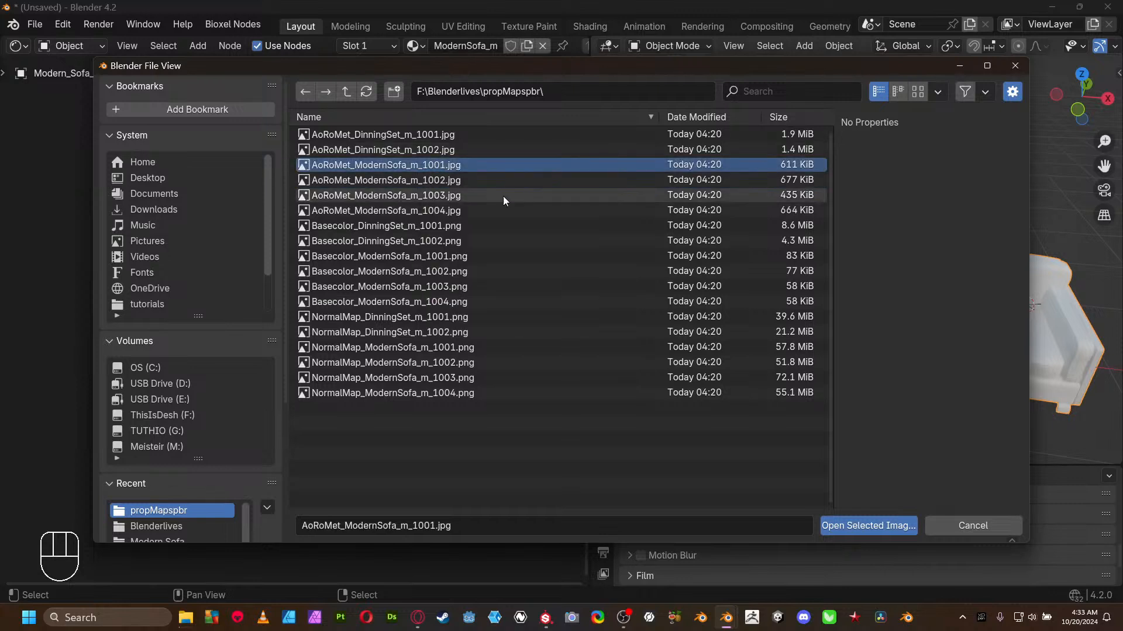
ctrl+click(460, 257)
ctrl+click(471, 348)
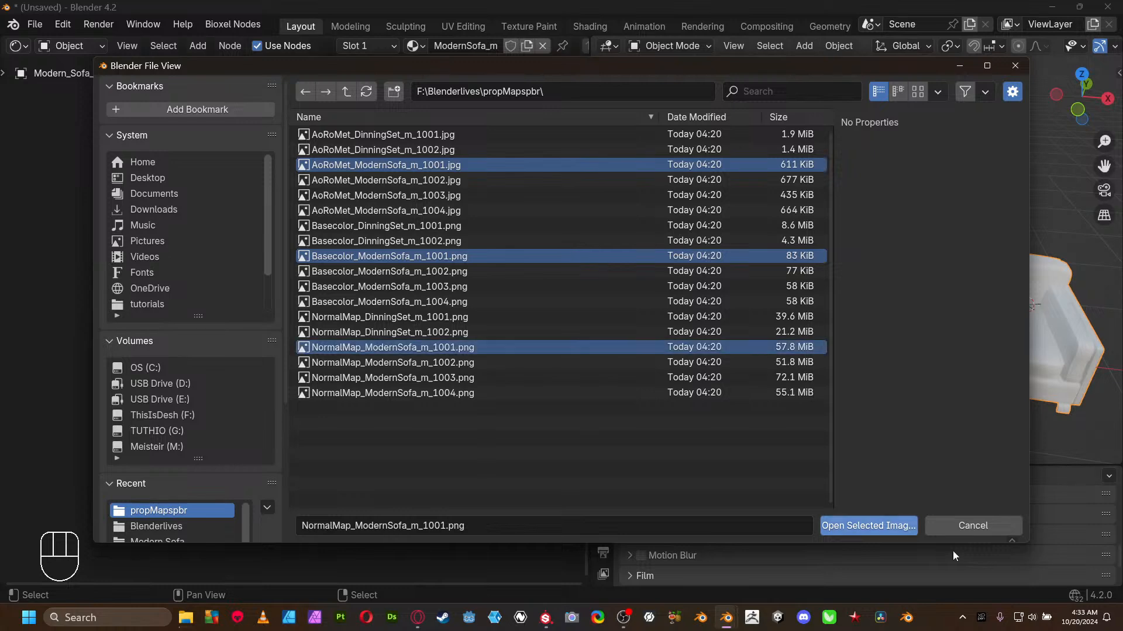
click(868, 525)
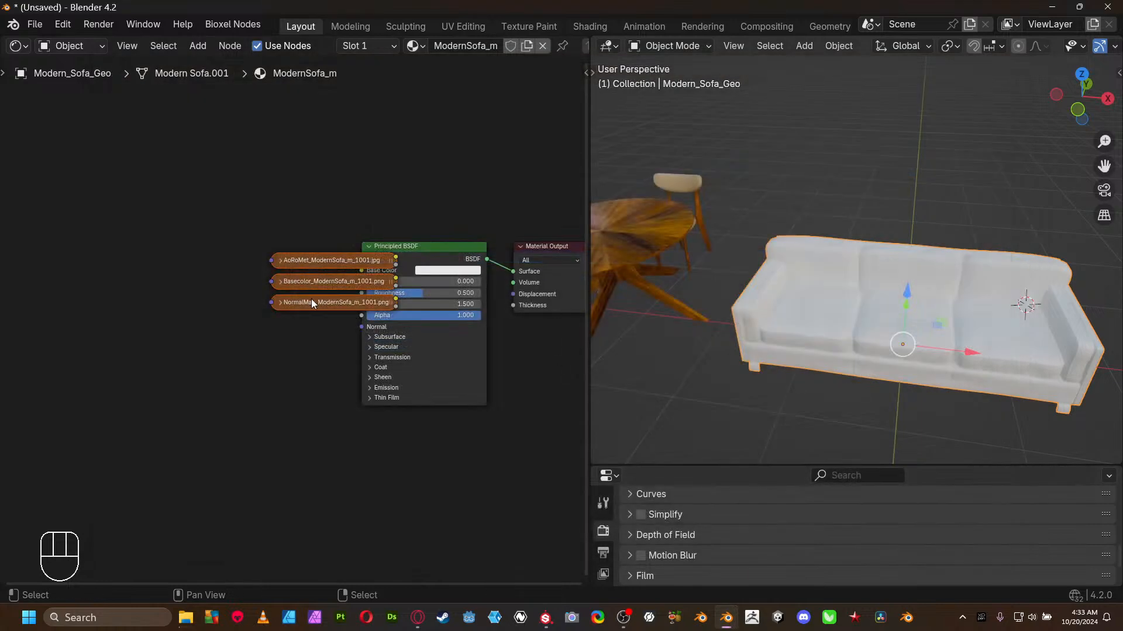
- Spread the three sofa texture nodes out vertically, with Basecolor above AoRoMet and NormalMap below it, and expand them
key(g)
click(183, 385)
middle_drag(183, 385, 325, 384)
scroll(326, 388, up, 1)
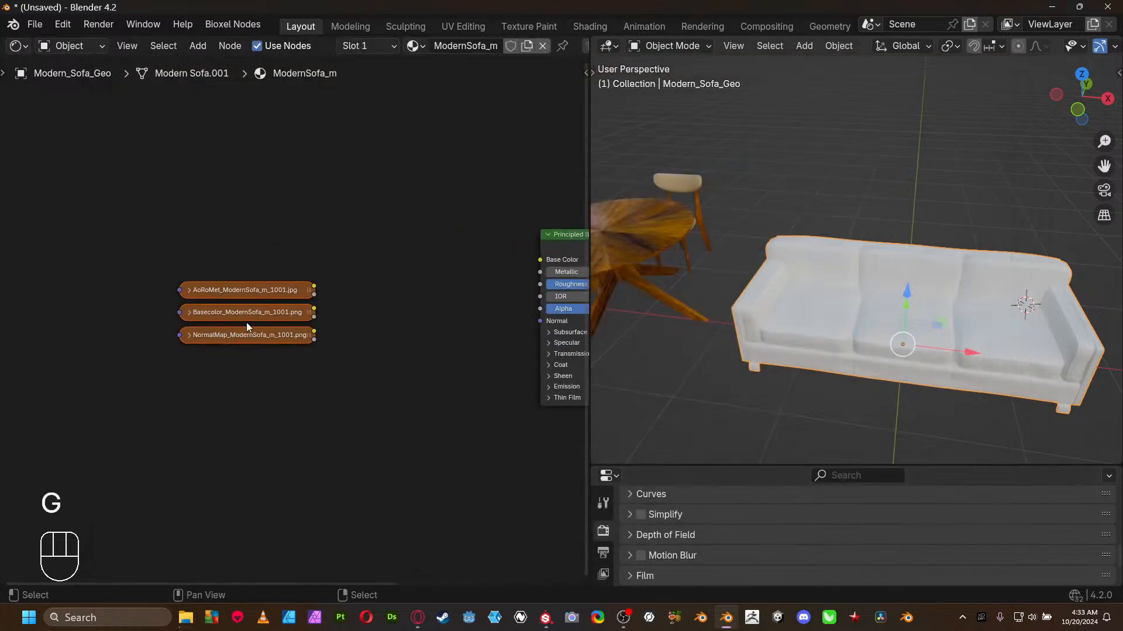
drag(244, 313, 217, 115)
drag(228, 343, 175, 510)
drag(102, 91, 237, 444)
key(h)
- Add a Normal Map node beside the sofa's NormalMap texture
key(shift+a)
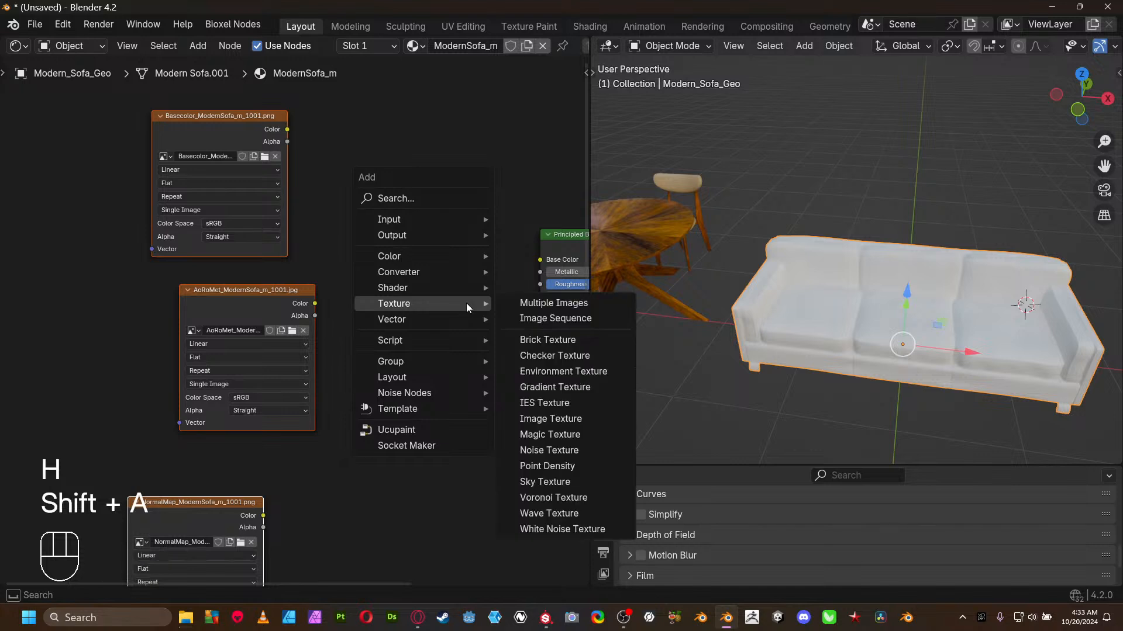
mouse_move(436, 319)
click(541, 381)
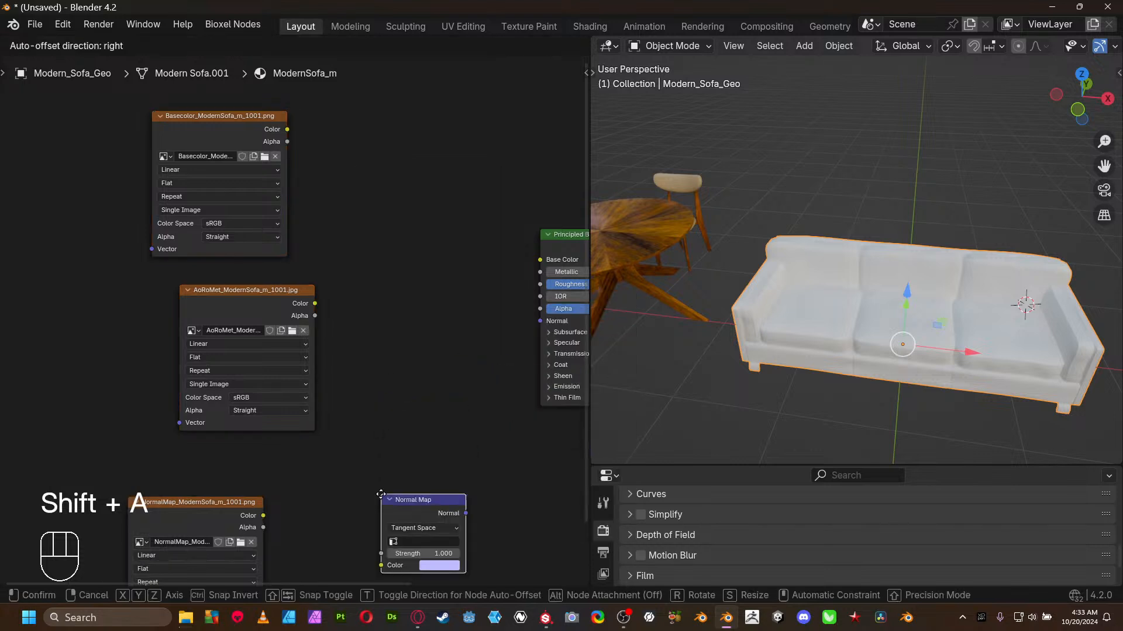
click(360, 483)
- Add a Separate Color node beside the AoRoMet texture and connect the texture's Color output to it
key(shift+a)
mouse_move(395, 232)
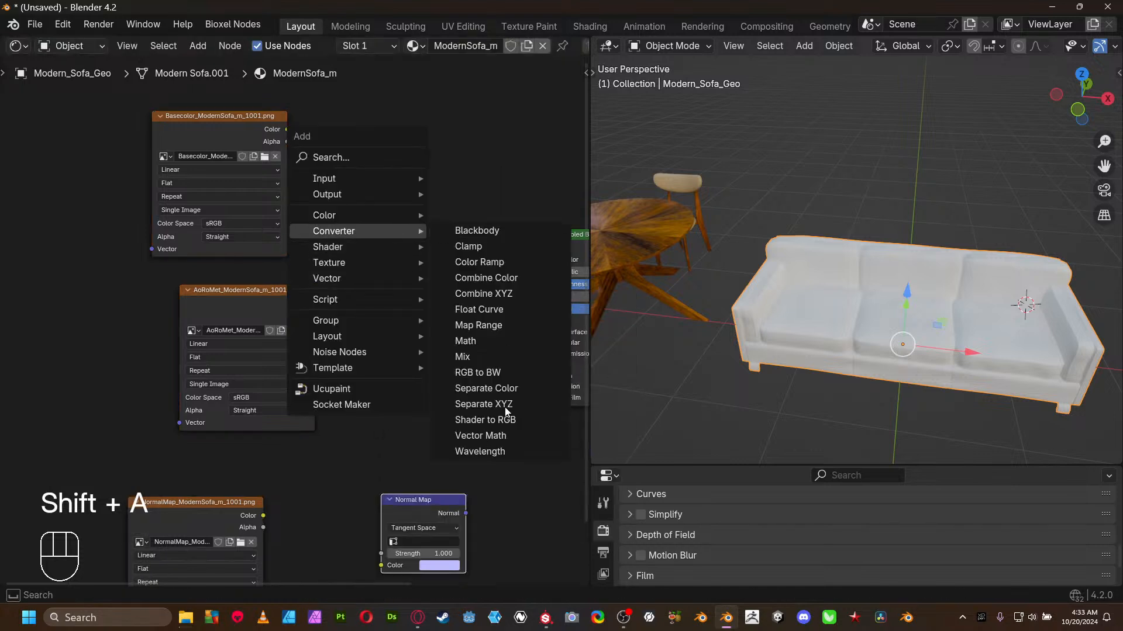
click(497, 389)
click(375, 313)
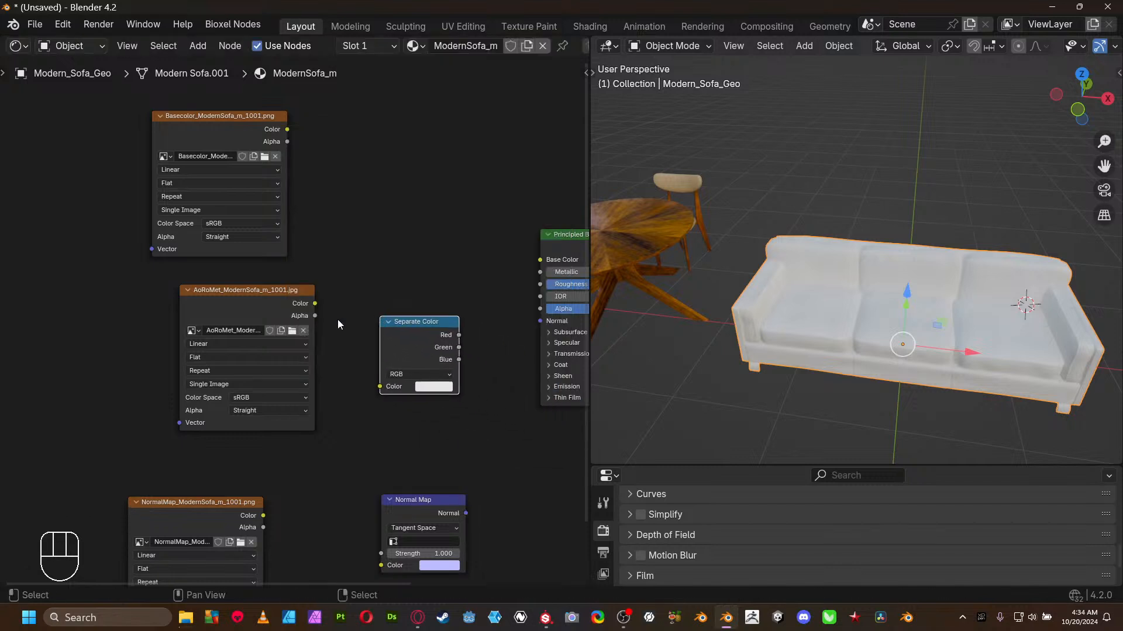
drag(315, 303, 380, 386)
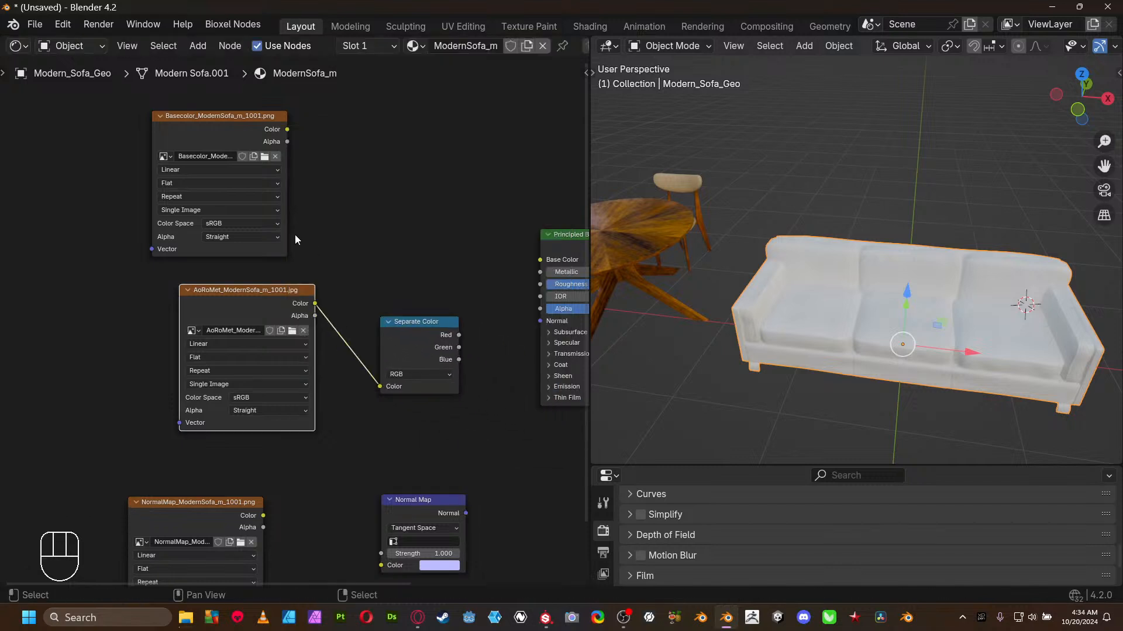
- Set the source of the sofa's Basecolor, AoRoMet and NormalMap textures to UDIM Tiles
click(247, 210)
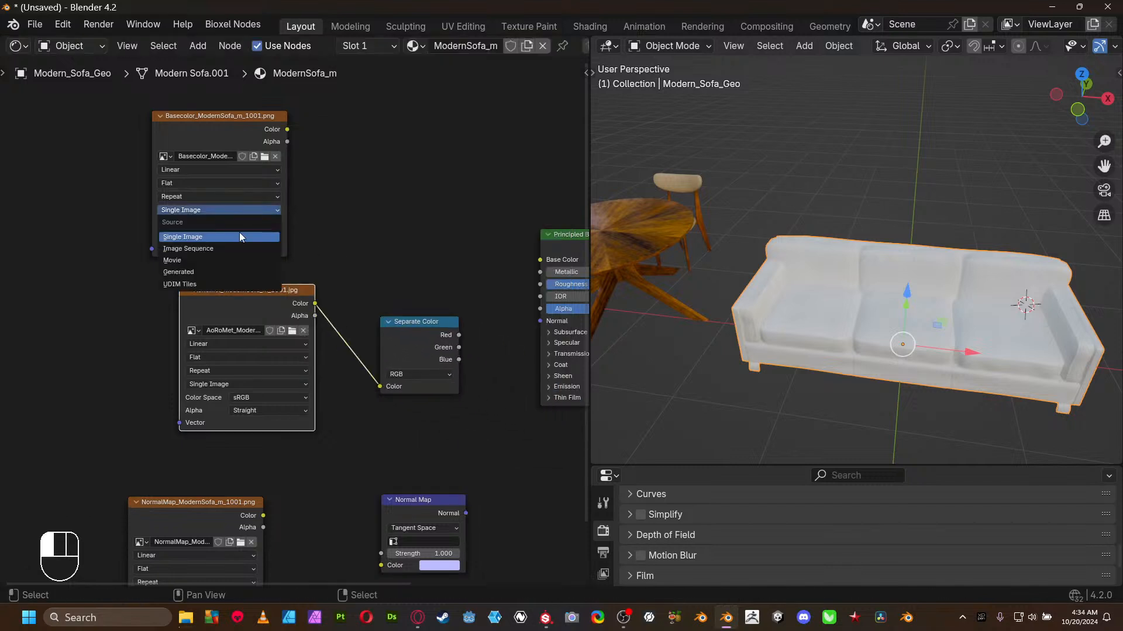
click(196, 284)
click(228, 384)
click(226, 460)
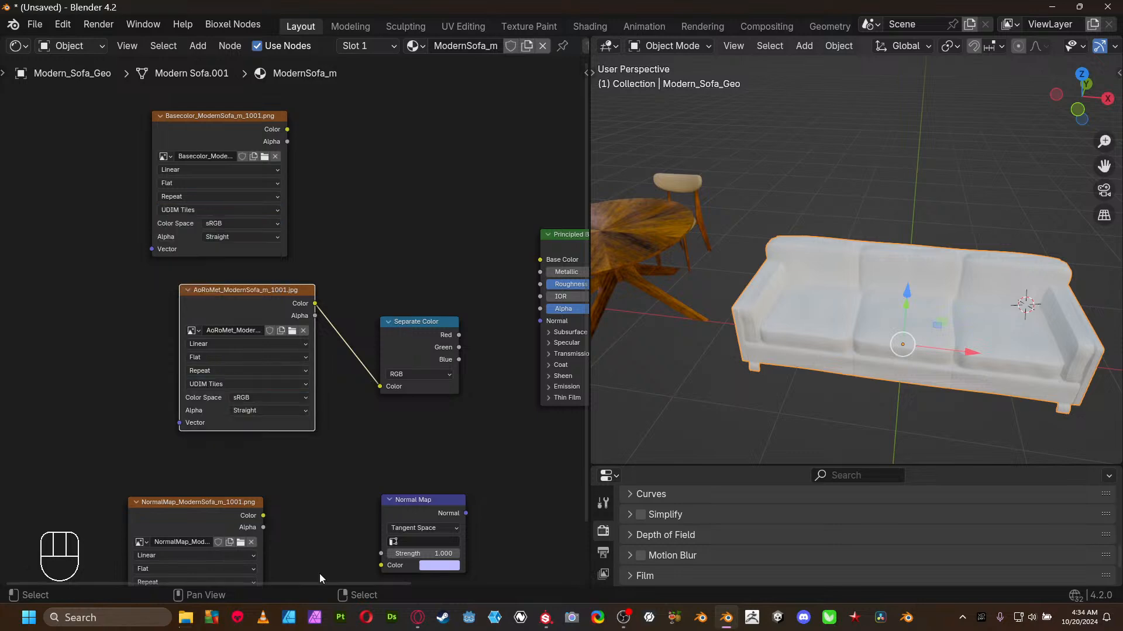
middle_drag(308, 467, 301, 369)
click(188, 498)
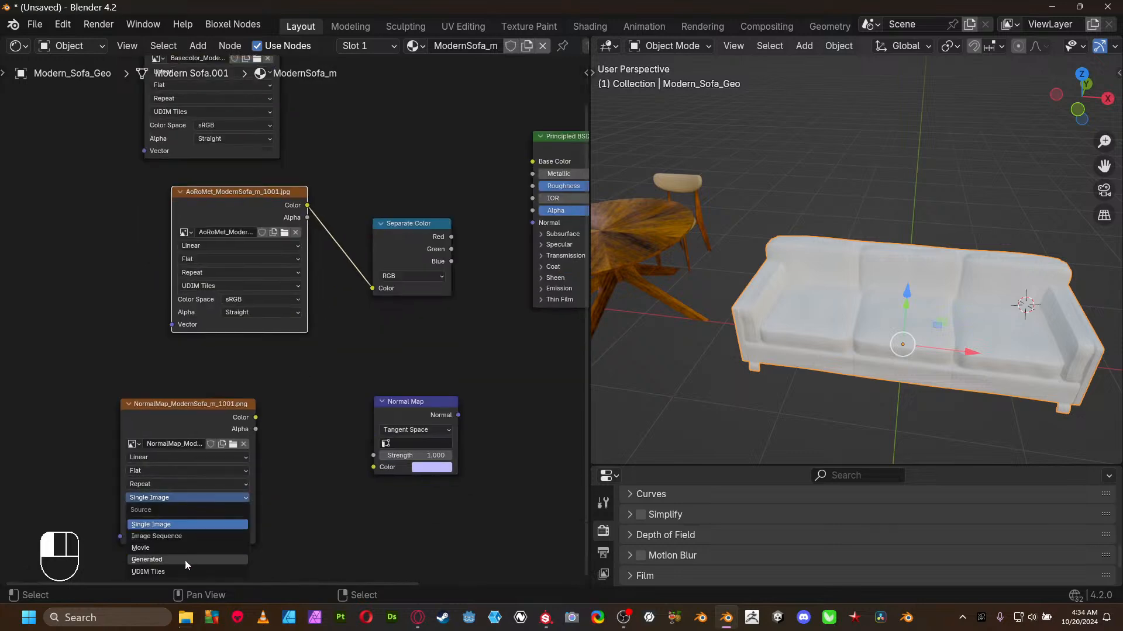
click(184, 572)
- Set the color space of the sofa's NormalMap and AoRoMet textures to Non-Color
click(202, 512)
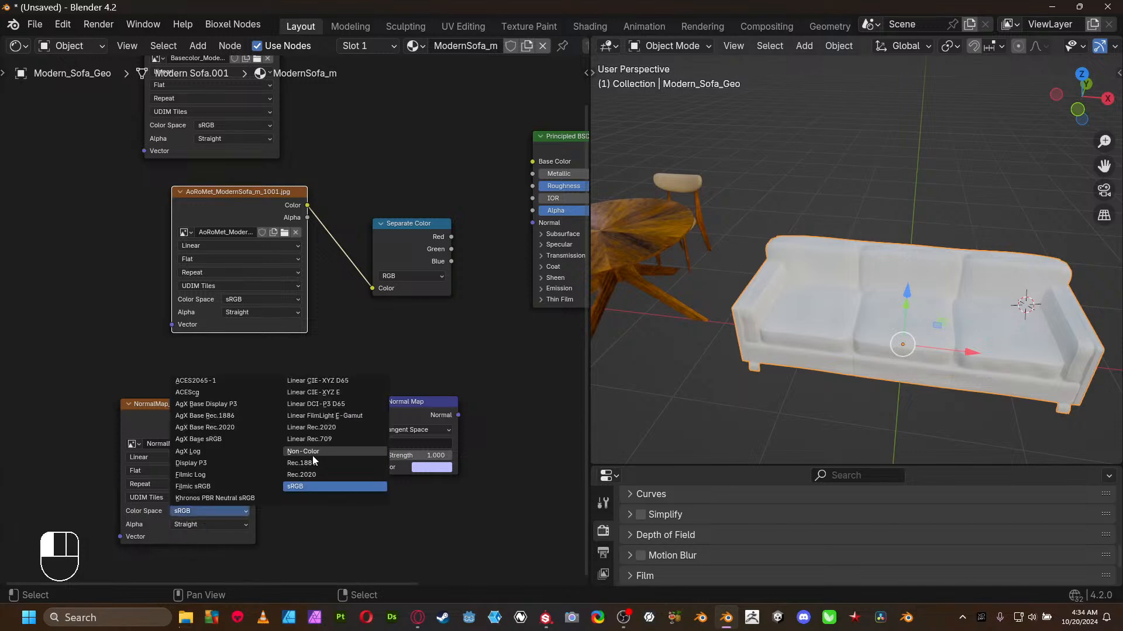
click(304, 452)
click(260, 299)
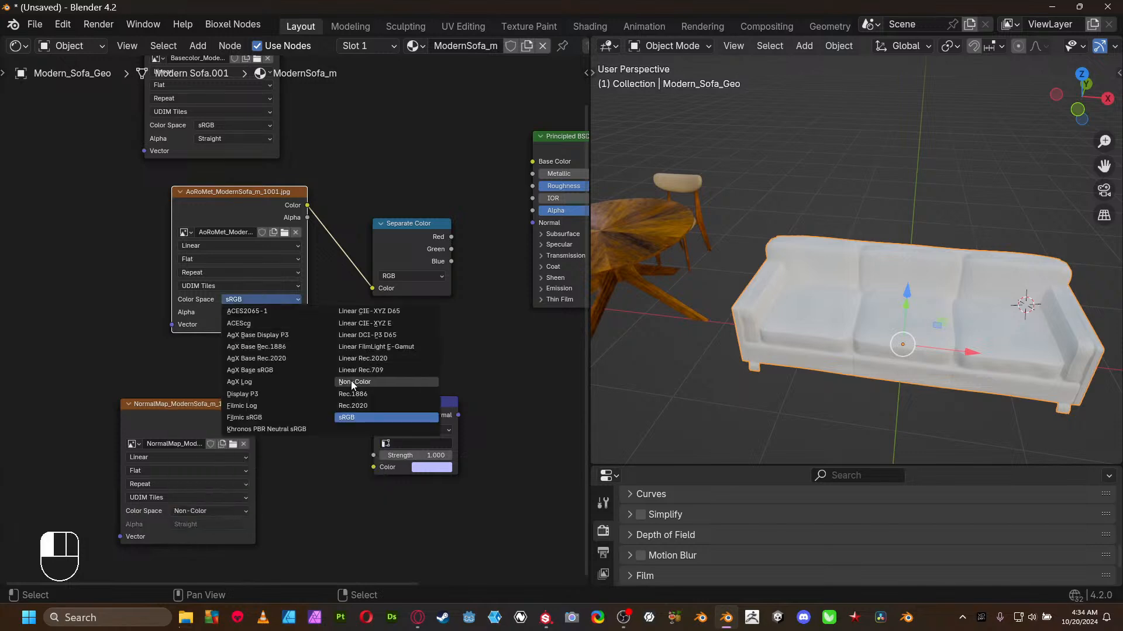
click(351, 380)
- Connect the Basecolor texture to the Principled BSDF's Base Color, and Separate Color's Green to Roughness and Blue to Metallic
middle_drag(317, 223, 257, 327)
drag(221, 141, 474, 271)
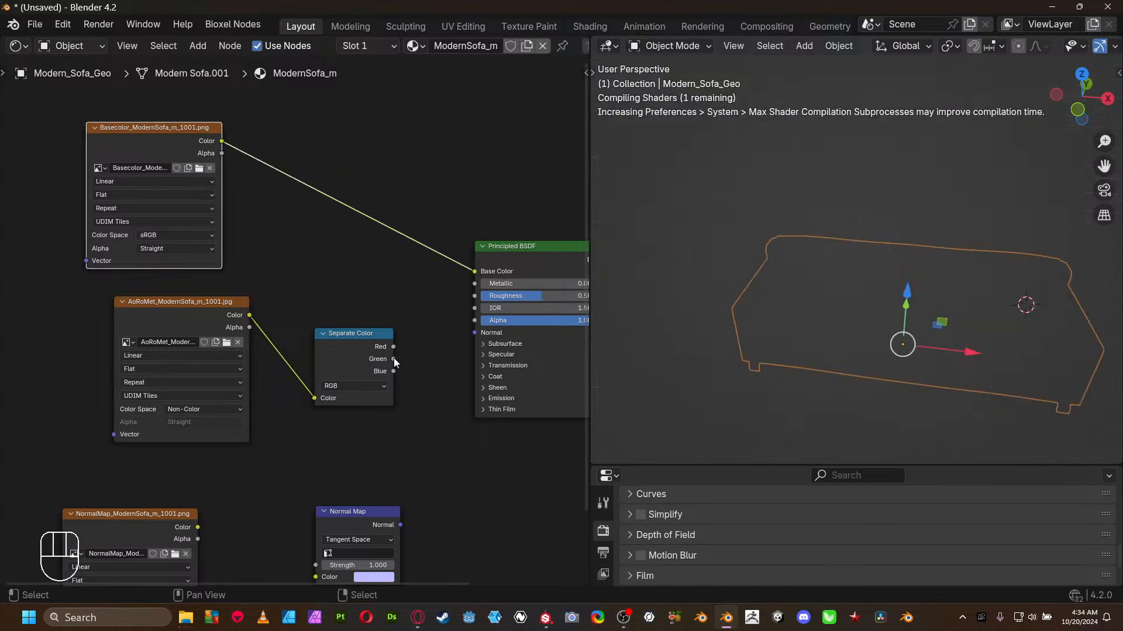
drag(393, 359, 474, 295)
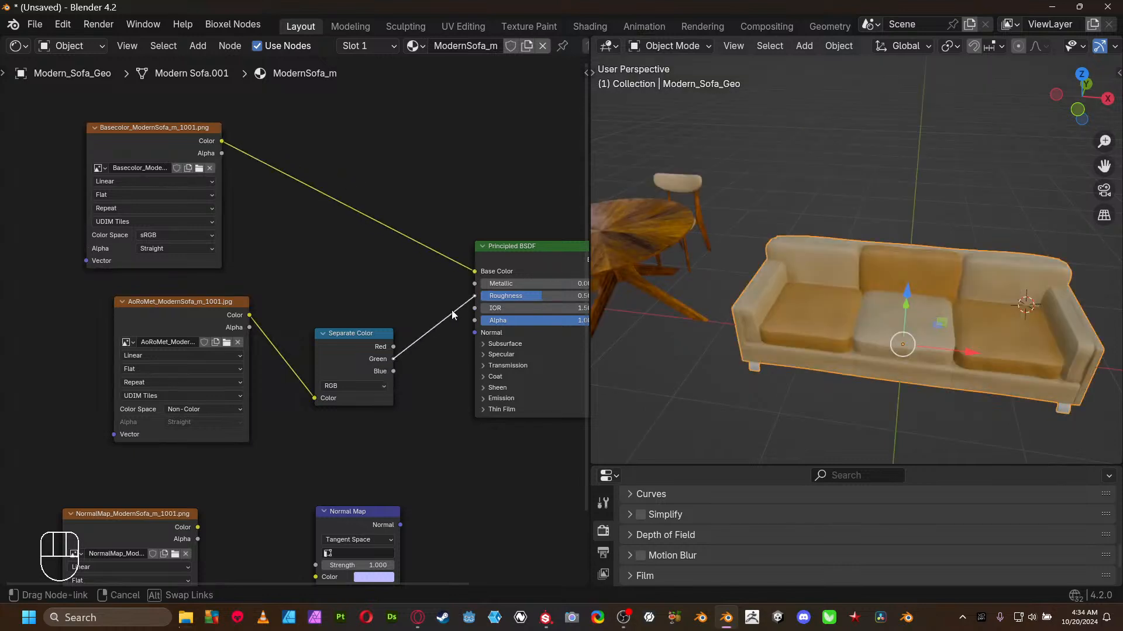
drag(394, 369, 475, 283)
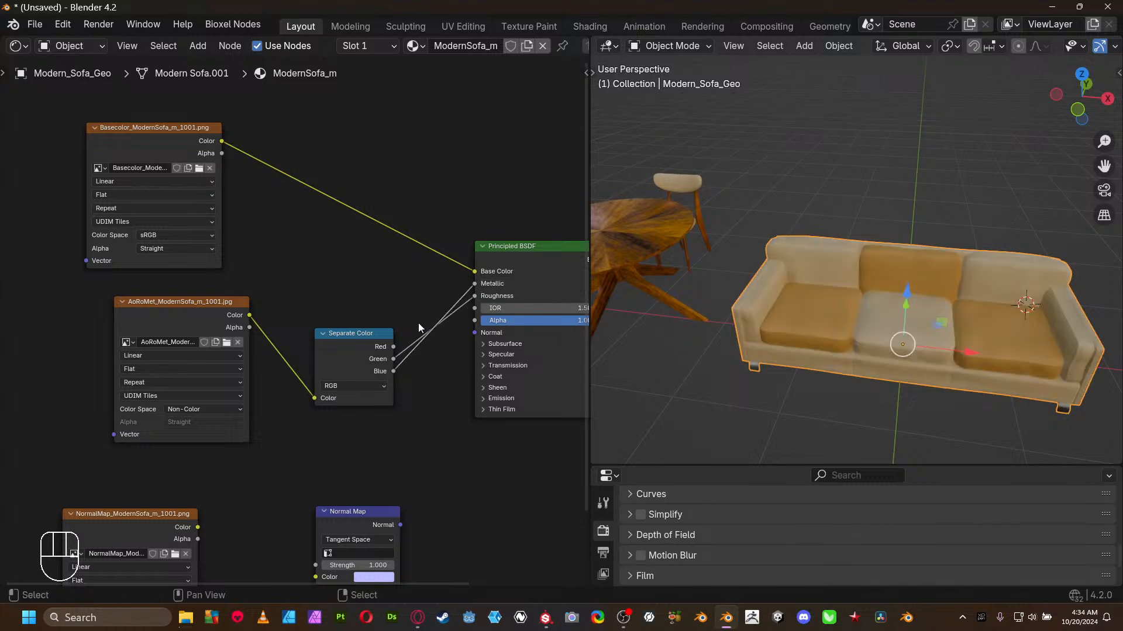
- Connect the NormalMap texture's Color to the Normal Map node and its Normal output to the Principled BSDF's Normal input
middle_drag(418, 324, 422, 202)
drag(202, 404, 319, 454)
drag(403, 402, 483, 205)
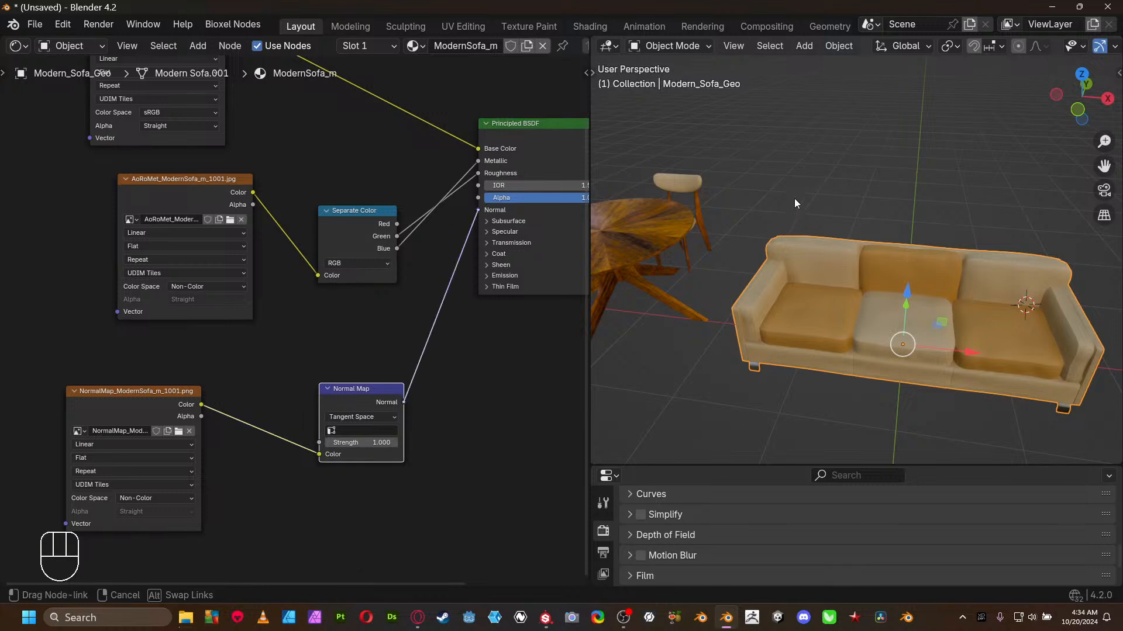
- Inspect the textured sofa's fabric, cushions and legs up close from several angles
drag(814, 298, 818, 314)
middle_drag(819, 314, 715, 204)
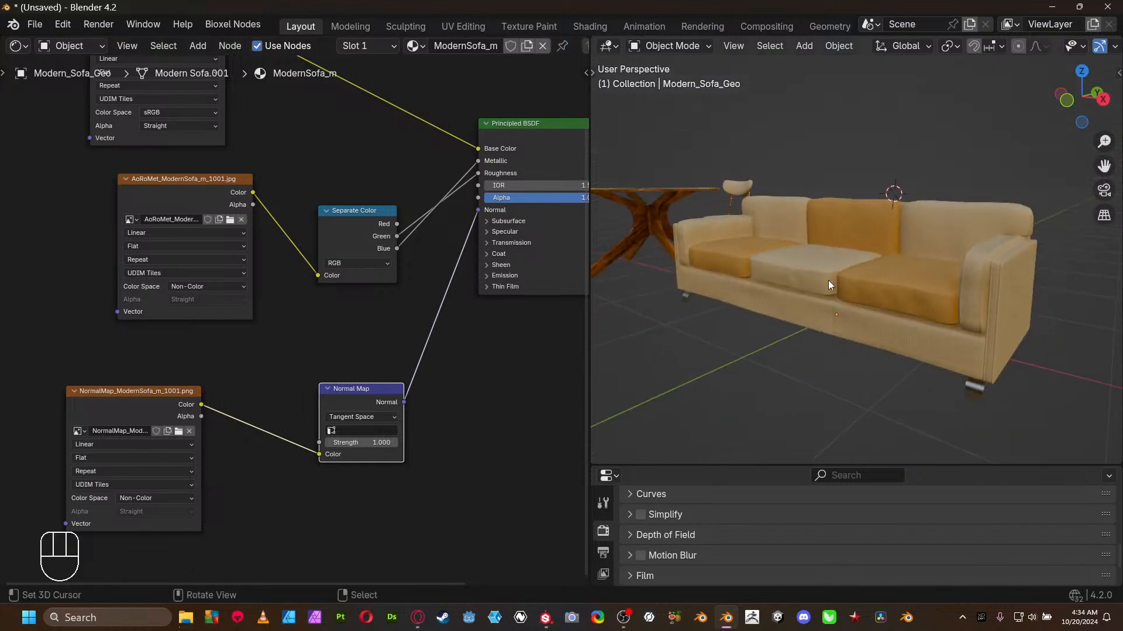
scroll(836, 280, up, 5)
middle_drag(836, 280, 932, 297)
scroll(913, 297, up, 3)
middle_drag(555, 279, 527, 324)
middle_drag(780, 370, 759, 350)
scroll(714, 303, down, 3)
scroll(716, 308, up, 3)
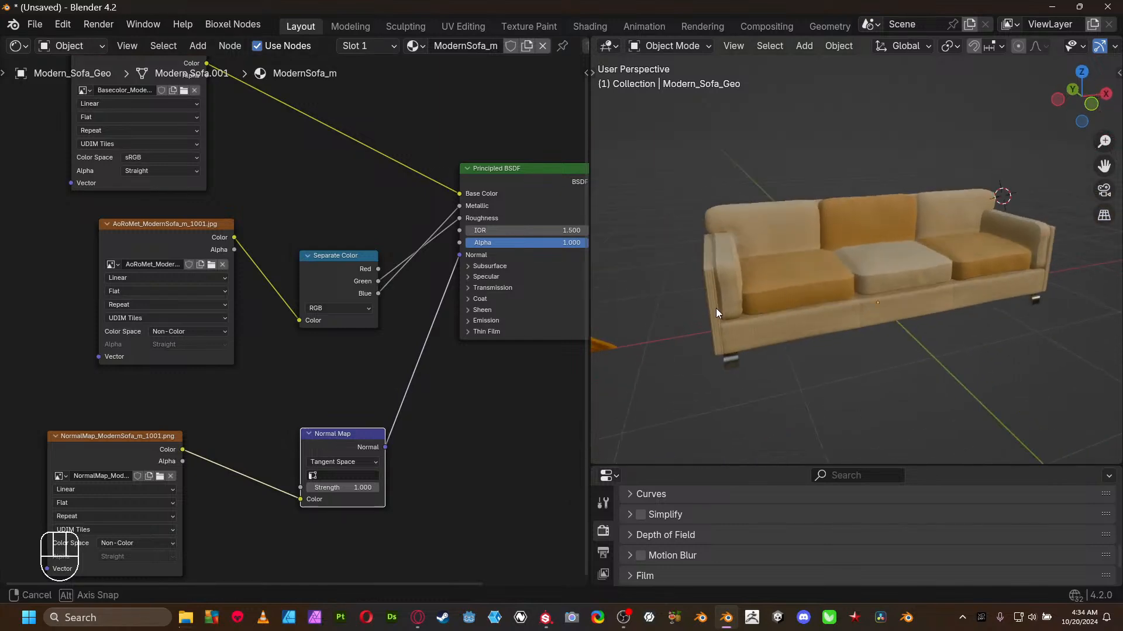
- Rearrange the sofa's texture nodes to make room between the textures and the Principled BSDF
middle_drag(293, 256, 275, 317)
drag(275, 317, 147, 343)
scroll(188, 299, down, 1)
drag(139, 158, 120, 204)
- Add a color Mix node with the Basecolor texture's Color in A and Separate Color's Red output in B
key(shift+a)
key(Escape)
drag(191, 211, 297, 198)
click(349, 229)
click(311, 260)
drag(278, 261, 320, 310)
- Set the Mix node to Multiply with a factor of 1.000 and connect its Result to the Principled BSDF's Base Color
click(316, 211)
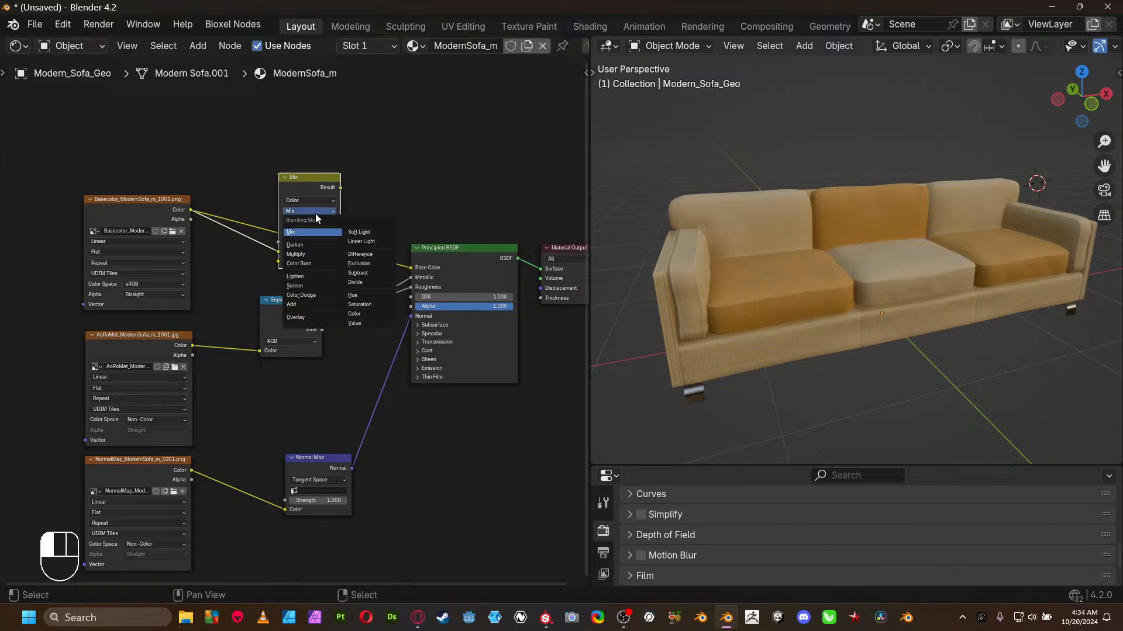
click(325, 259)
drag(340, 188, 411, 267)
drag(321, 242, 363, 242)
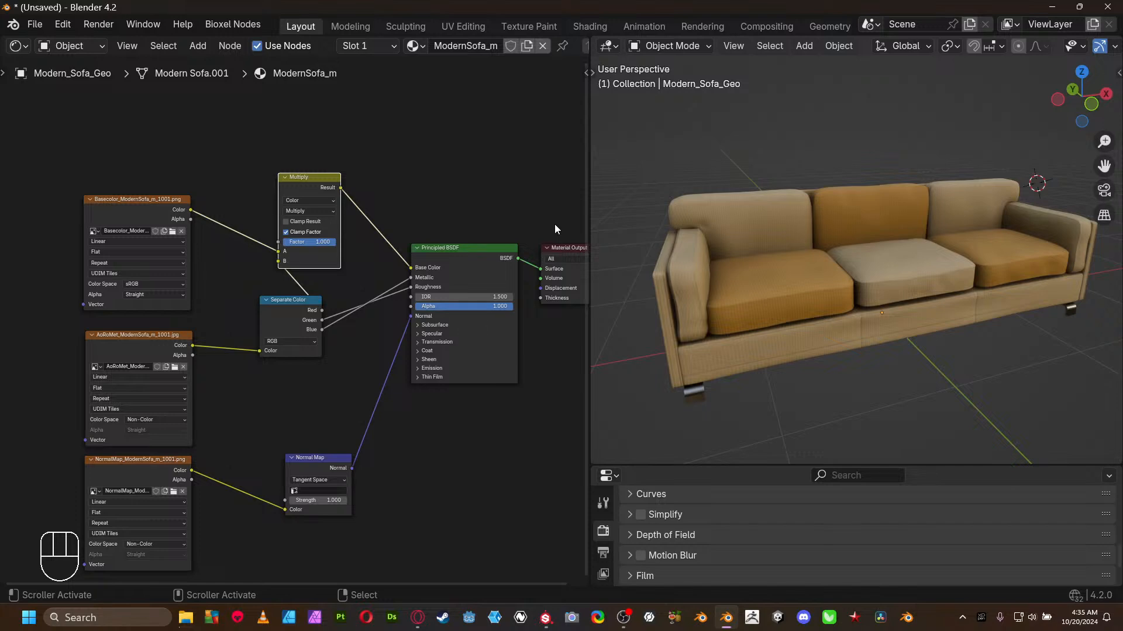
- Move the Separate Color node clear and insert a Color Ramp between its Red output and the Multiply node's B input
scroll(357, 287, up, 2)
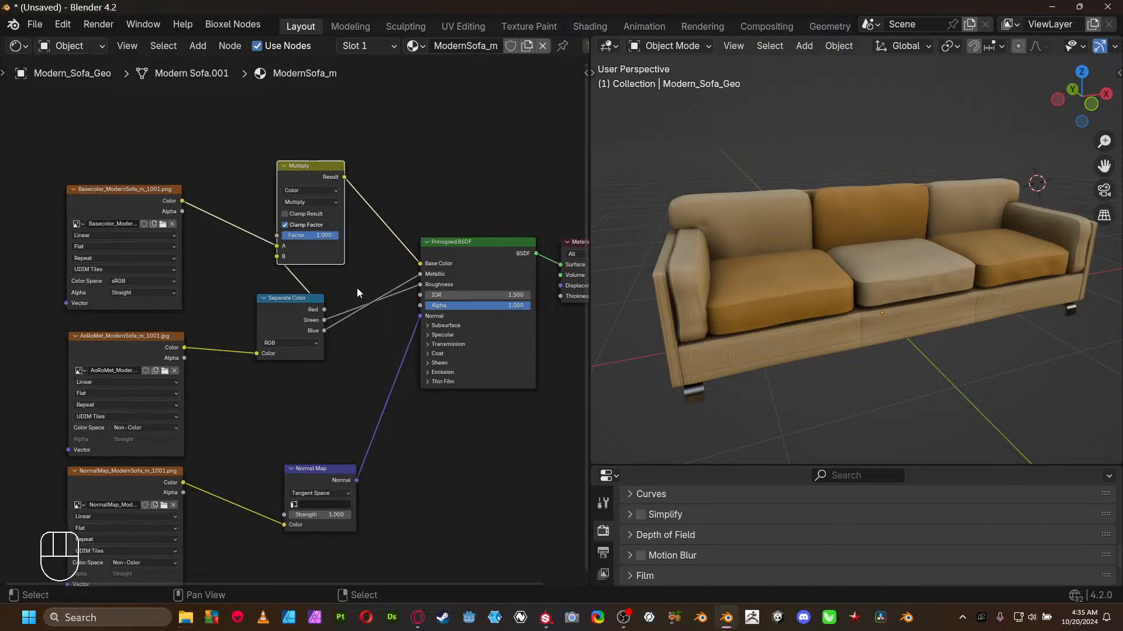
scroll(308, 234, up, 1)
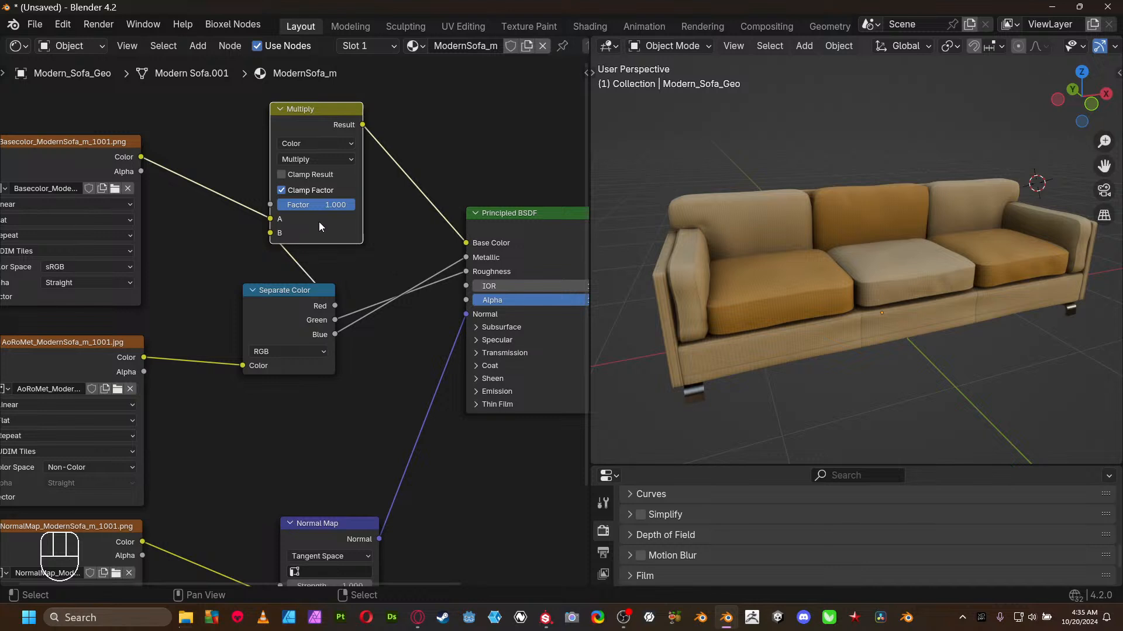
drag(278, 310, 221, 364)
key(shift+a)
mouse_move(294, 297)
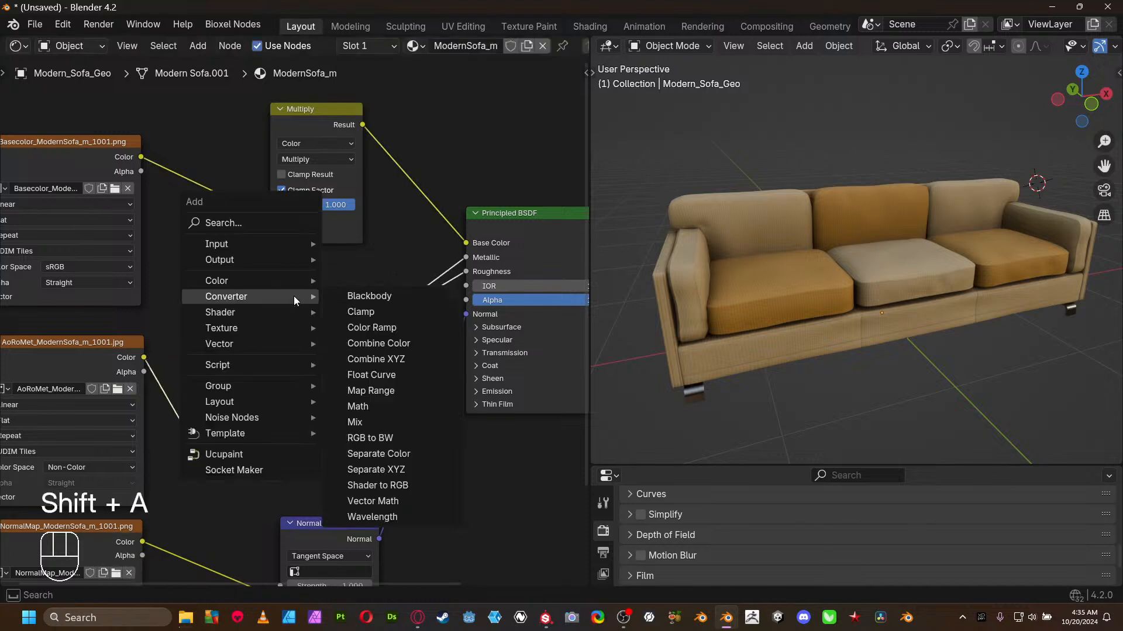
click(397, 331)
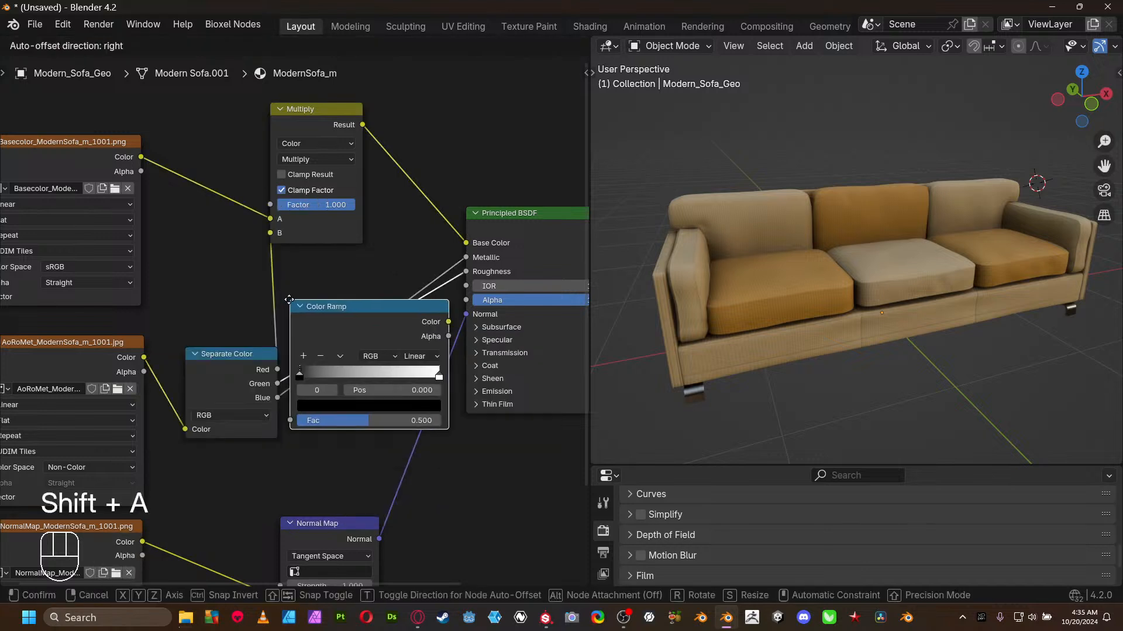
click(303, 264)
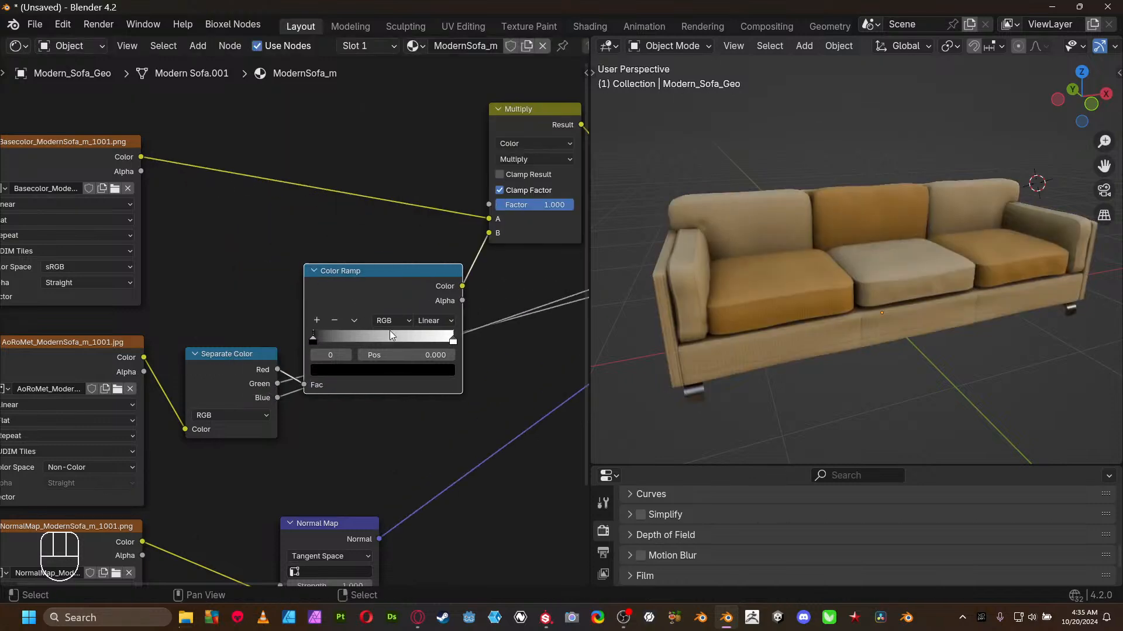
- Try a light pink-purple color on the Color Ramp's white stop and undo it
click(454, 340)
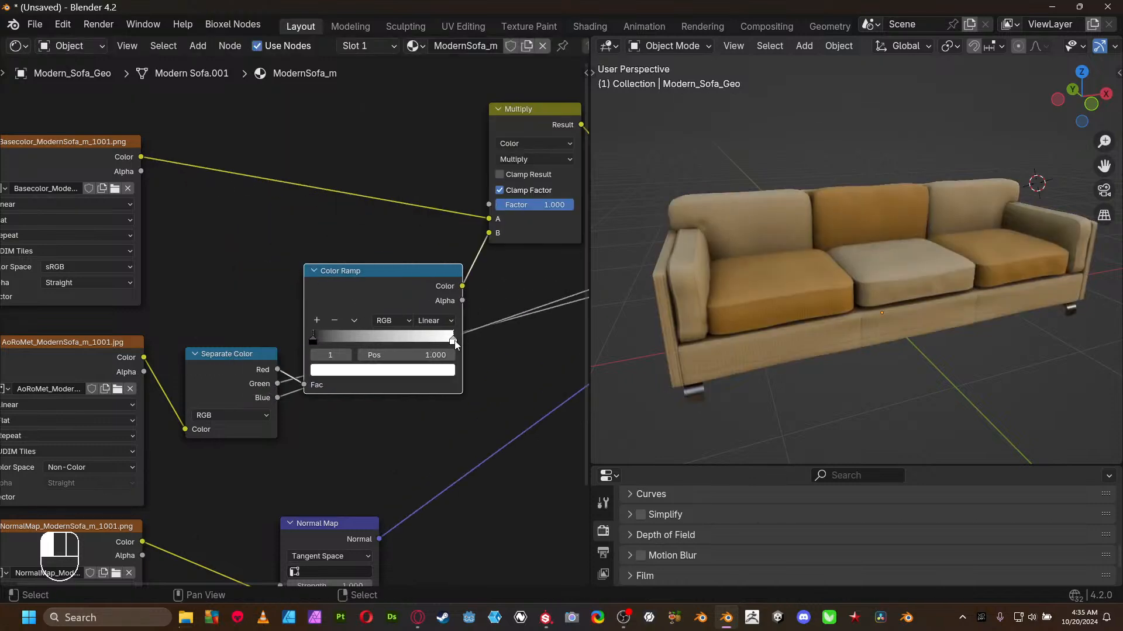
click(443, 370)
drag(356, 265, 396, 231)
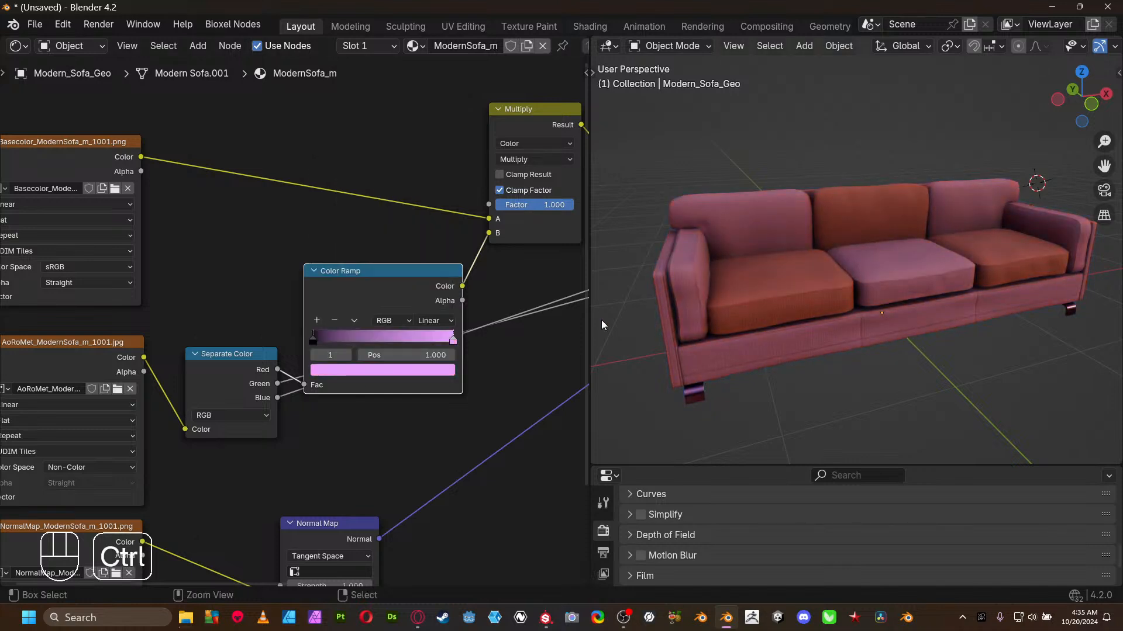
key(ctrl+z)
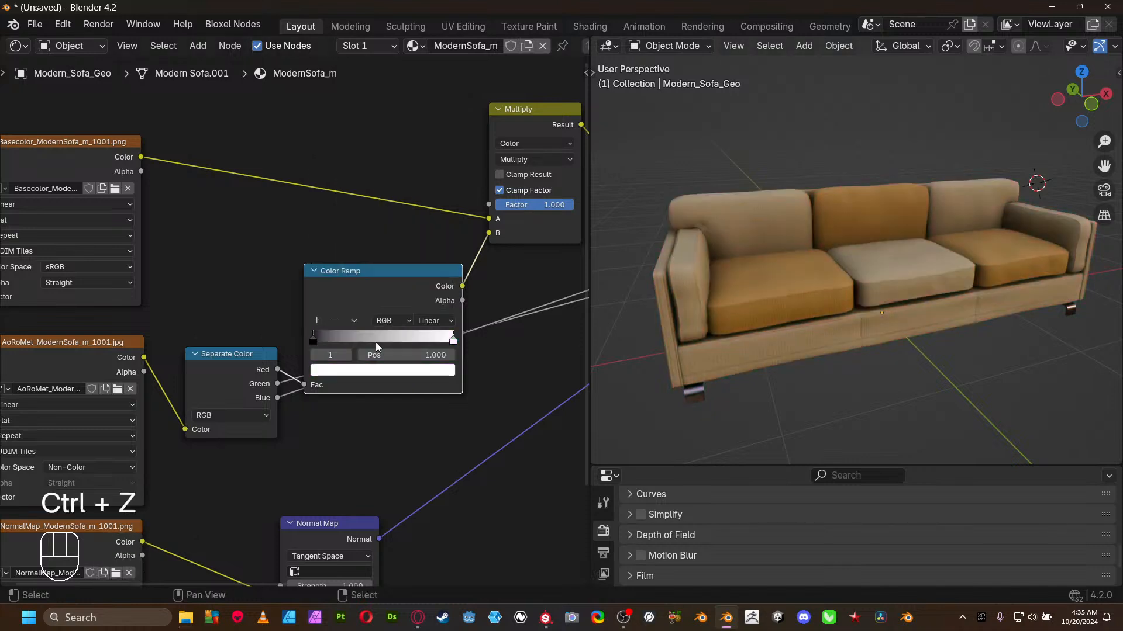
- Change the Color Ramp's black stop to a dark reddish brown to tint the sofa's ambient occlusion
click(321, 340)
click(411, 375)
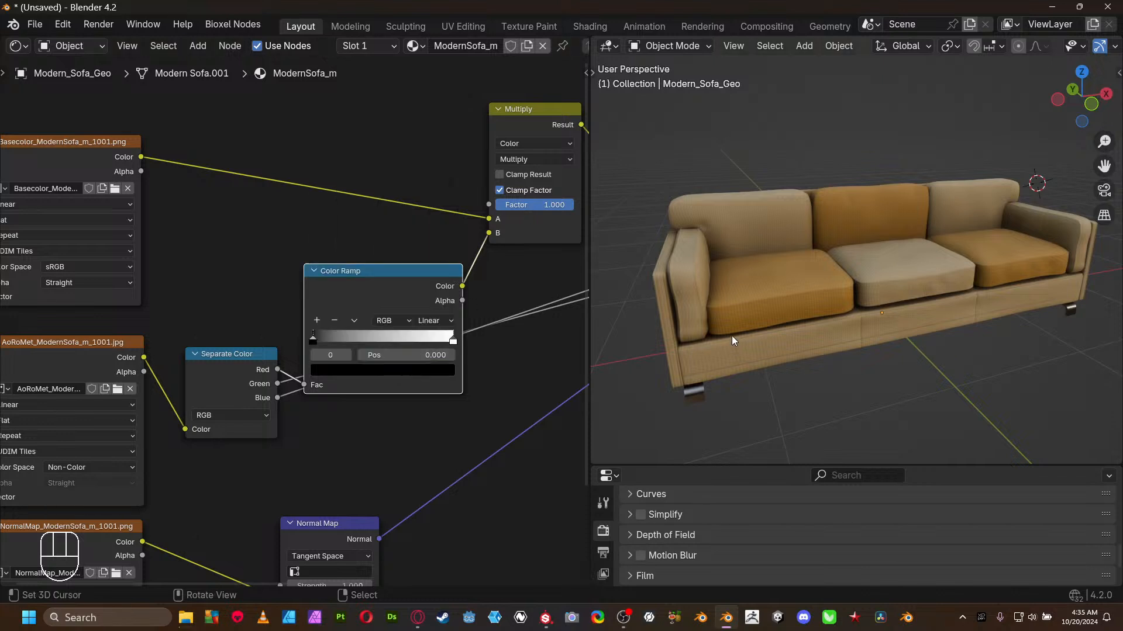
click(437, 367)
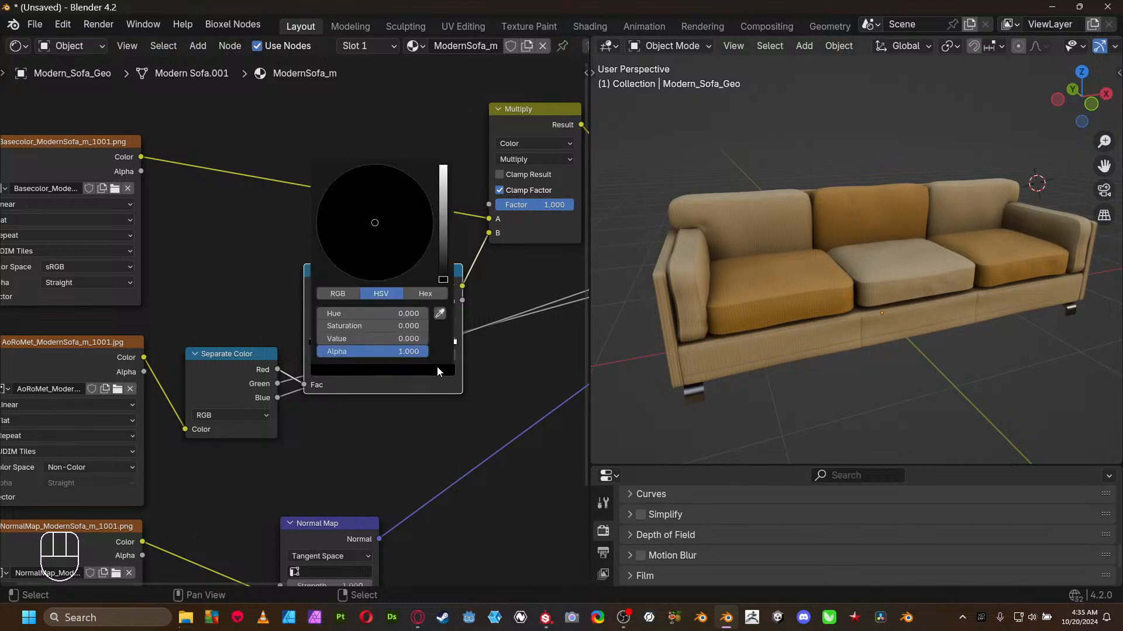
drag(443, 268, 448, 224)
drag(374, 247, 354, 275)
drag(442, 256, 443, 250)
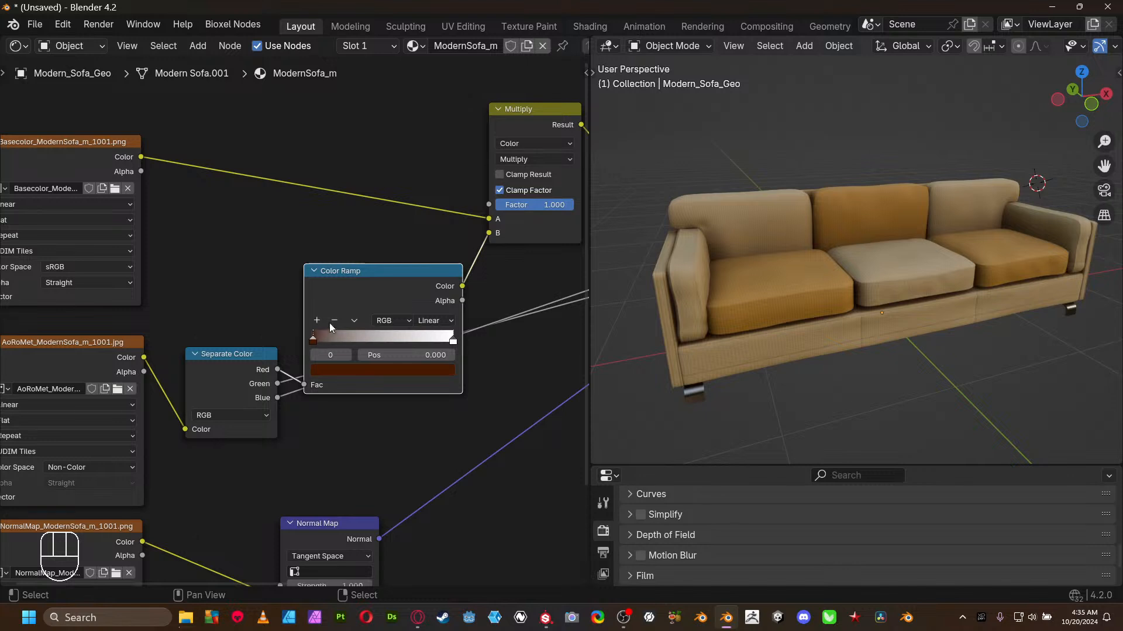
- Set the Color Ramp's interpolation to B-Spline and move its dark reddish-brown stop to position 0.271
click(434, 321)
click(440, 390)
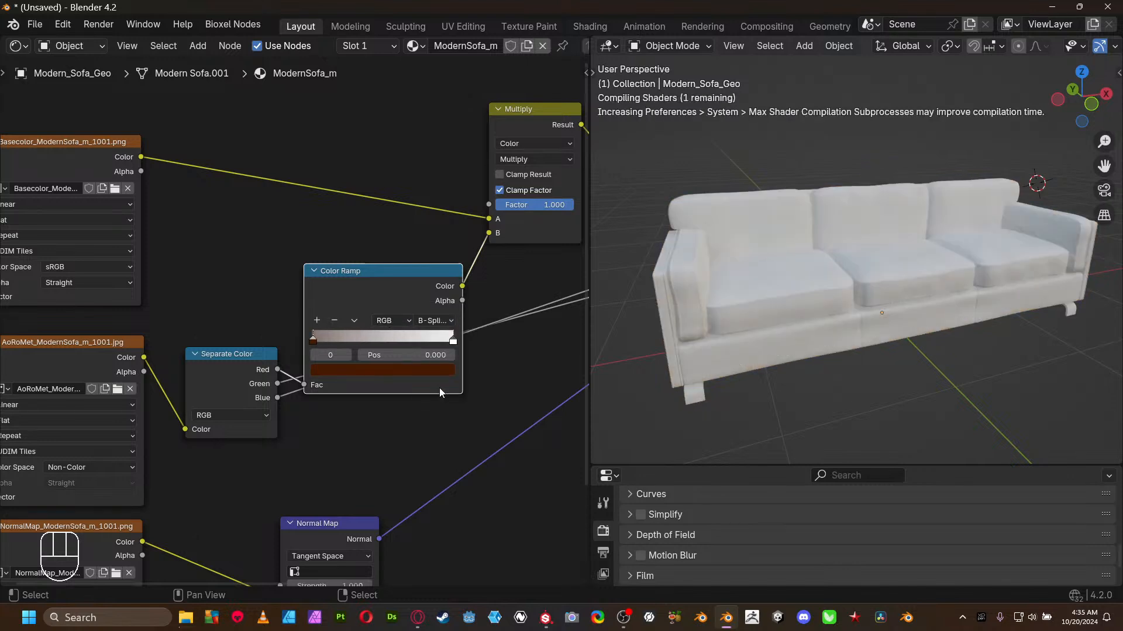
mouse_move(314, 340)
mouse_down()
mouse_move(404, 338)
mouse_move(349, 331)
mouse_up()
middle_drag(514, 296, 448, 317)
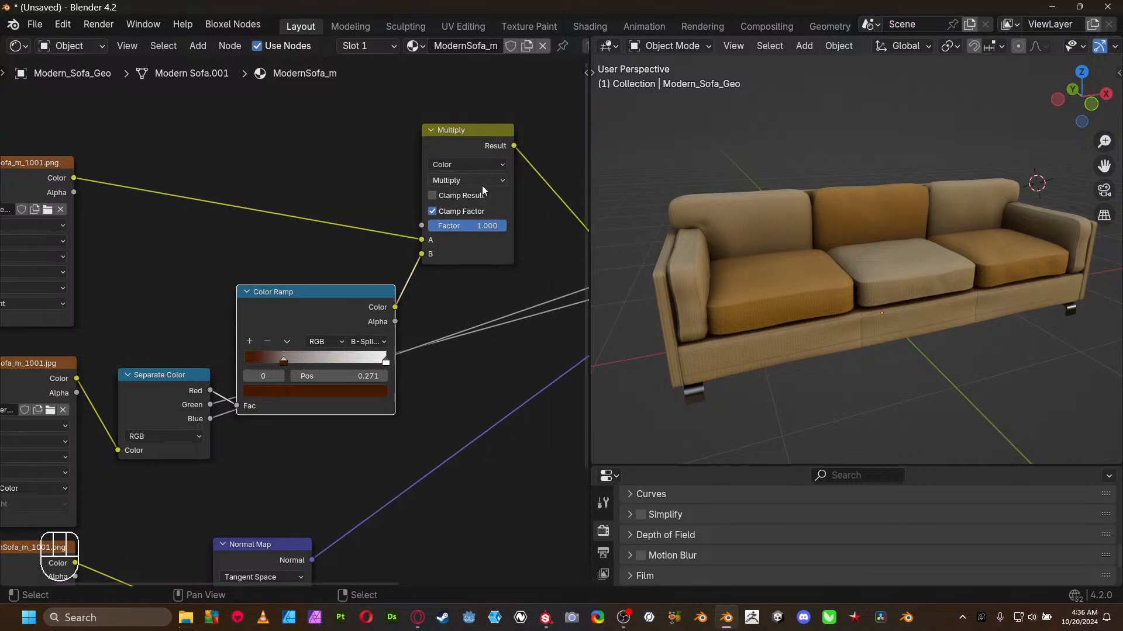
- Group the base color, AoRoMet and normal map image texture nodes inside one frame
scroll(302, 314, down, 2)
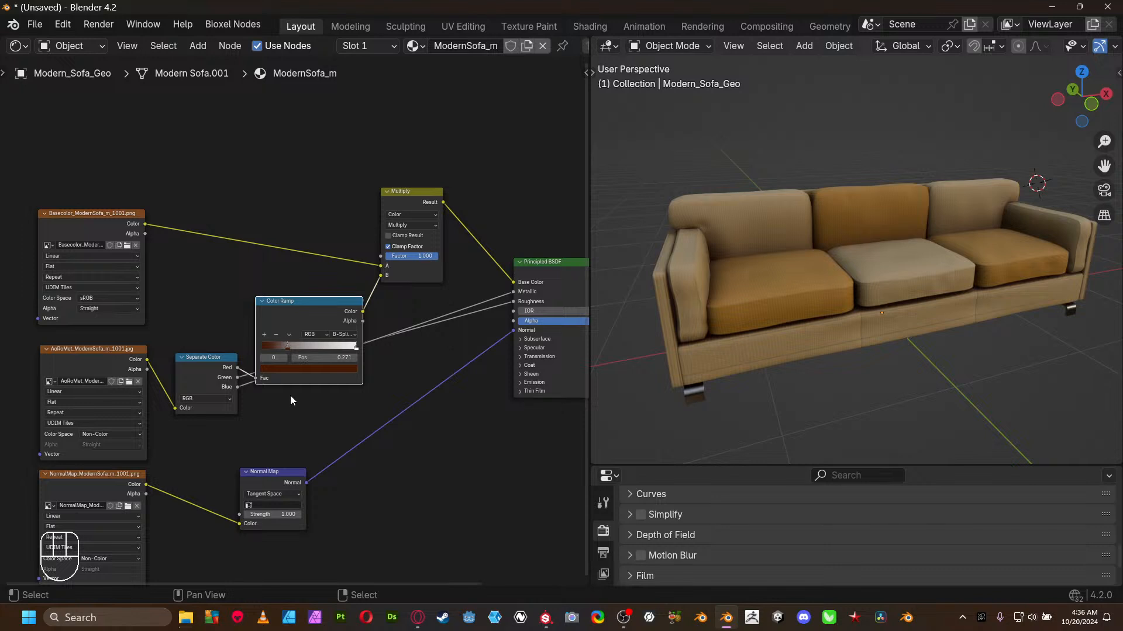
scroll(301, 391, down, 2)
drag(208, 237, 140, 561)
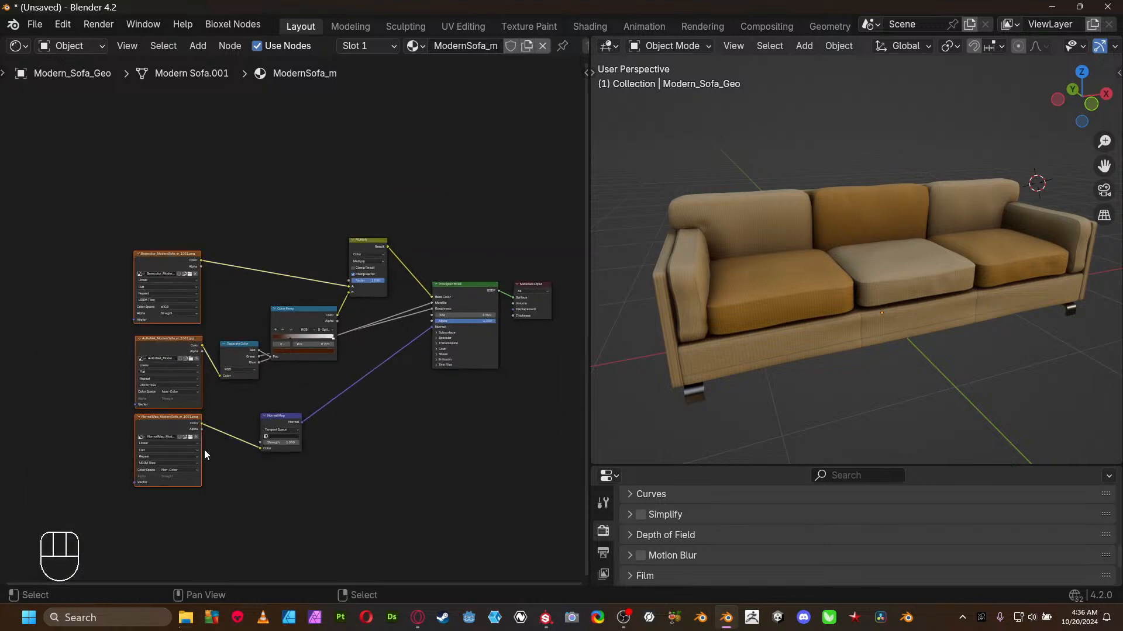
key(ctrl+j)
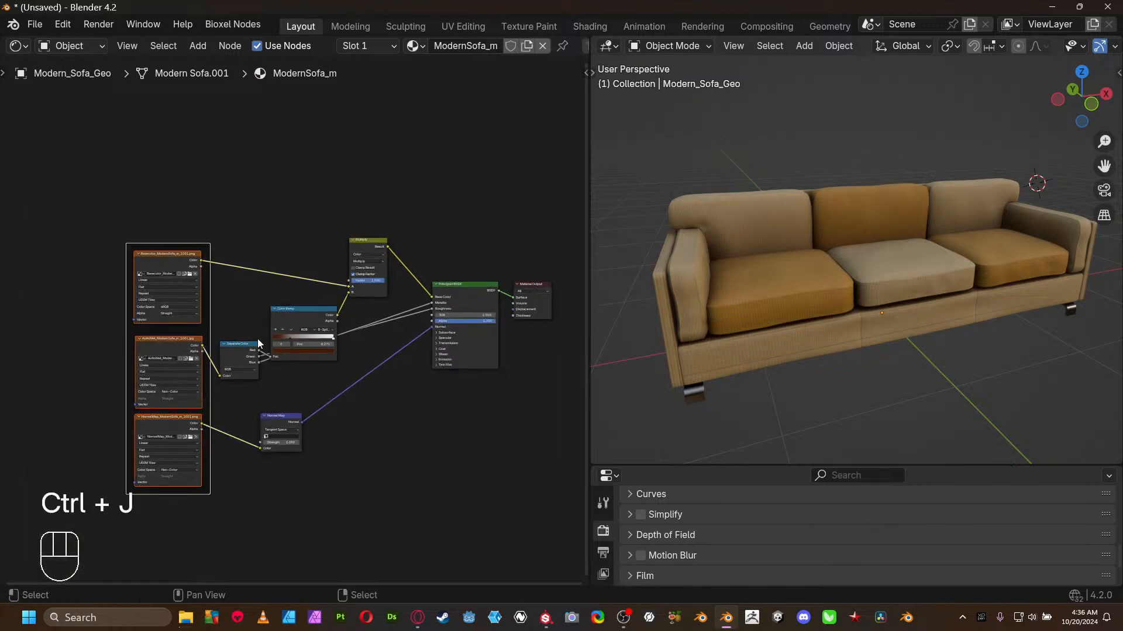
- Move the Multiply and Color Ramp nodes up so they stack closely, and group both inside a frame
drag(293, 322, 310, 324)
drag(367, 241, 362, 192)
drag(316, 320, 351, 263)
drag(340, 162, 378, 264)
key(ctrl+j)
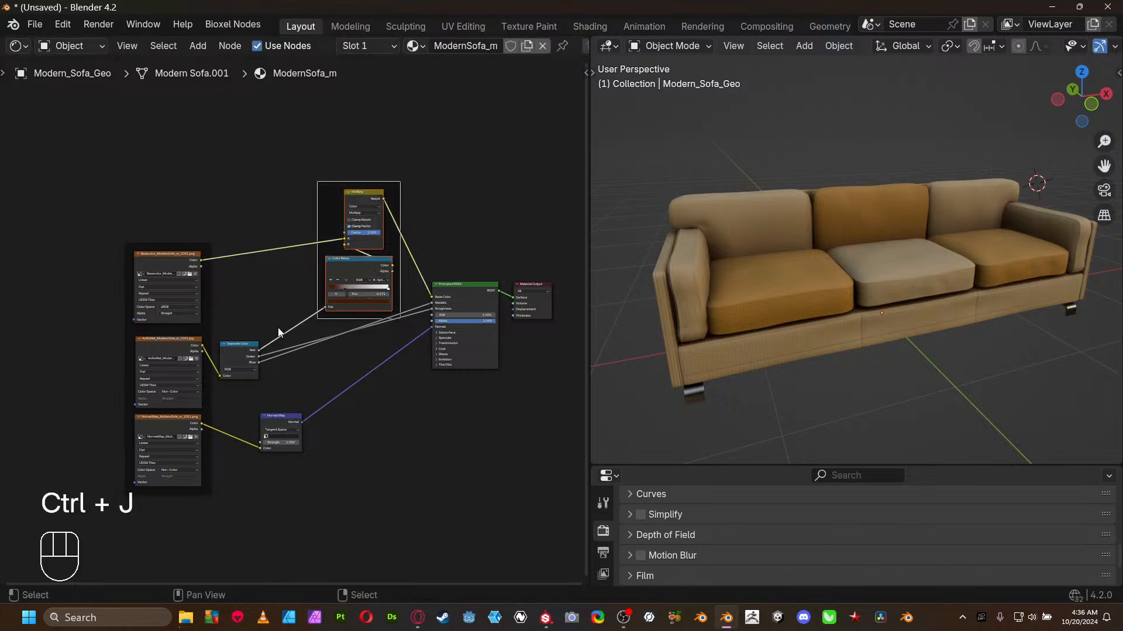
- Group the Separate Color and Normal Map nodes inside a frame and tidy its spacing beside the texture frame
drag(234, 329, 248, 402)
key(ctrl+j)
click(260, 400)
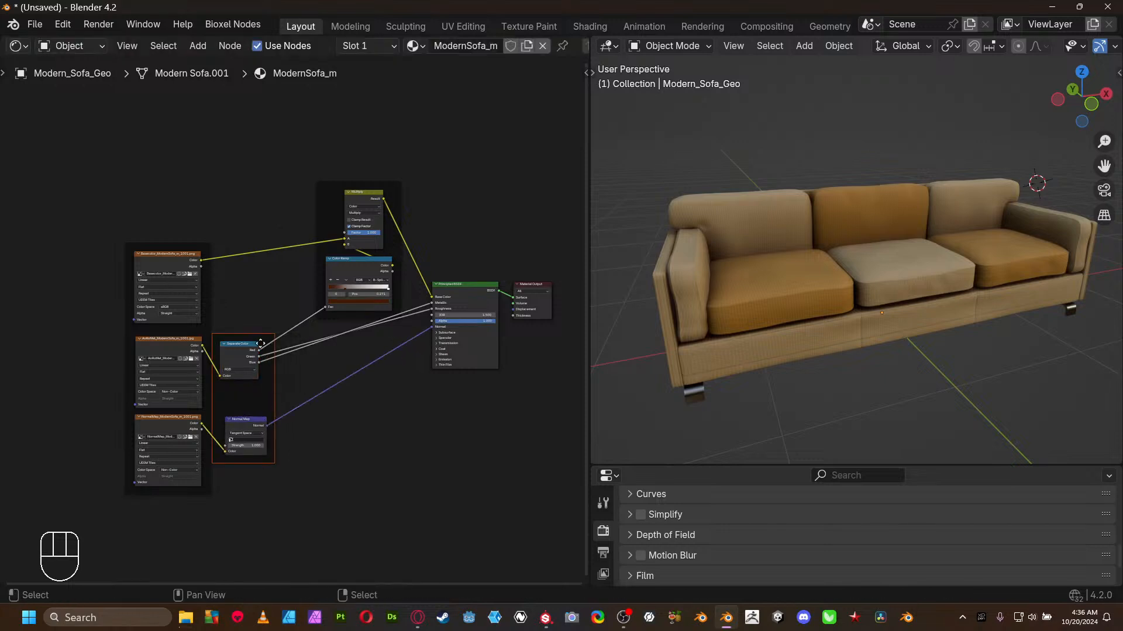
mouse_move(260, 338)
mouse_down()
mouse_move(270, 346)
mouse_move(252, 358)
mouse_move(257, 349)
mouse_up()
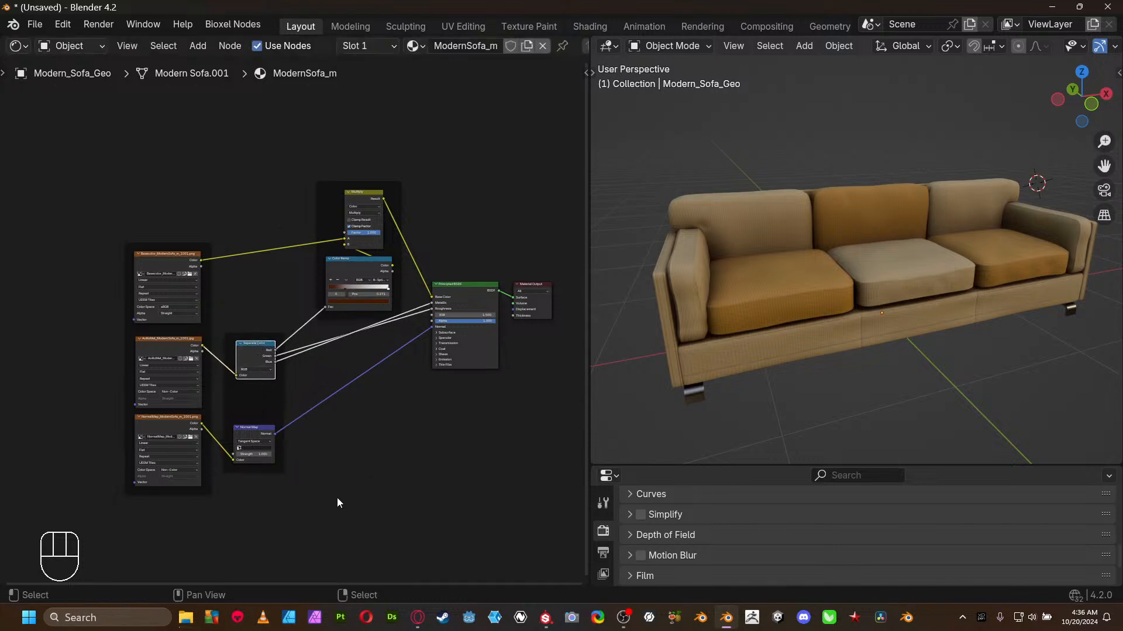
middle_drag(405, 339, 366, 396)
drag(363, 247, 363, 257)
- Maximize the 3D viewport, switch it to wireframe shading and add a mesh plane to the furniture scene
key(ctrl+space)
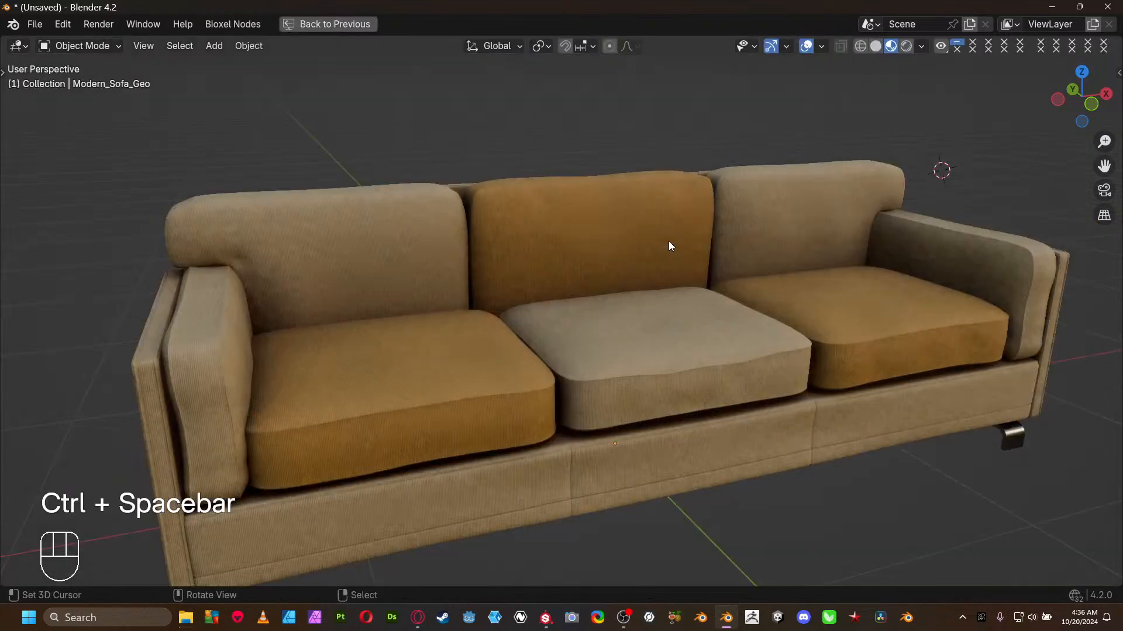
scroll(668, 241, down, 5)
middle_drag(443, 278, 702, 264)
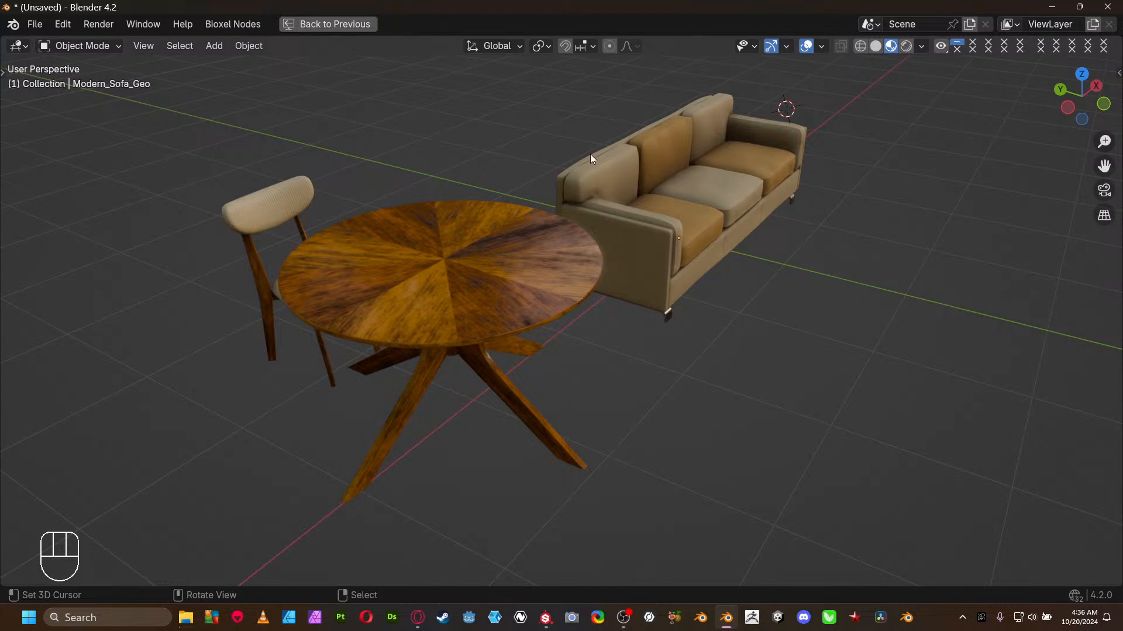
key(ctrl)
ctrl+middle_drag(528, 353, 519, 317)
key(shift+z)
key(ctrl+space)
key(ctrl+space)
key(shift+a)
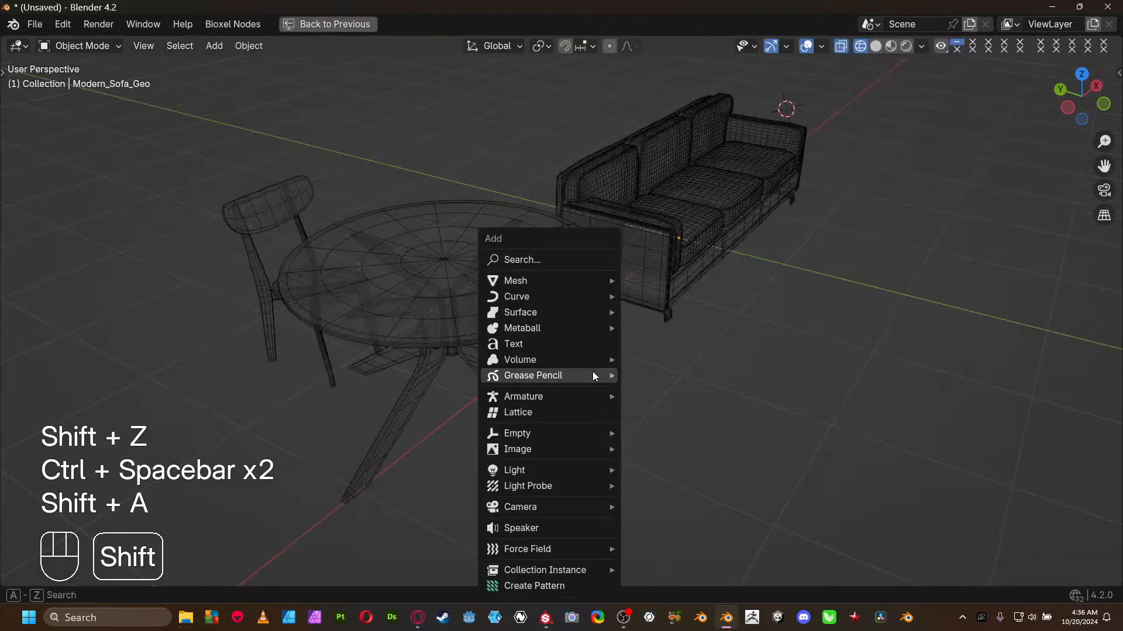
mouse_move(572, 281)
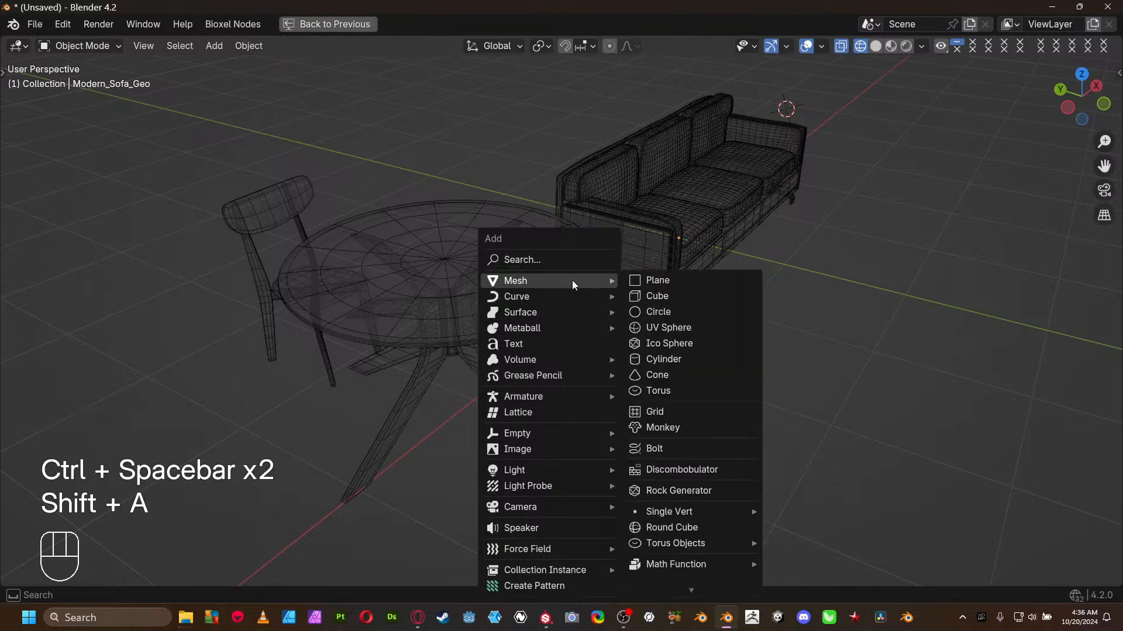
click(661, 280)
- In front orthographic view, move the plane down to the furniture's feet and scale it up into a wide floor
scroll(681, 289, down, 5)
middle_drag(691, 307, 647, 217)
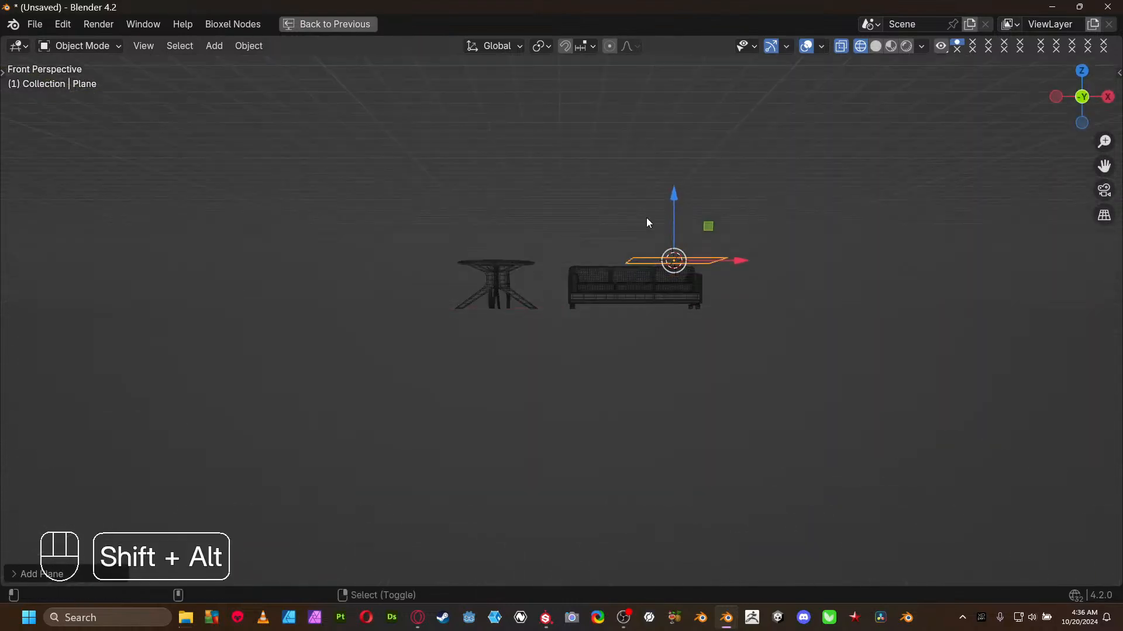
key(KP_5)
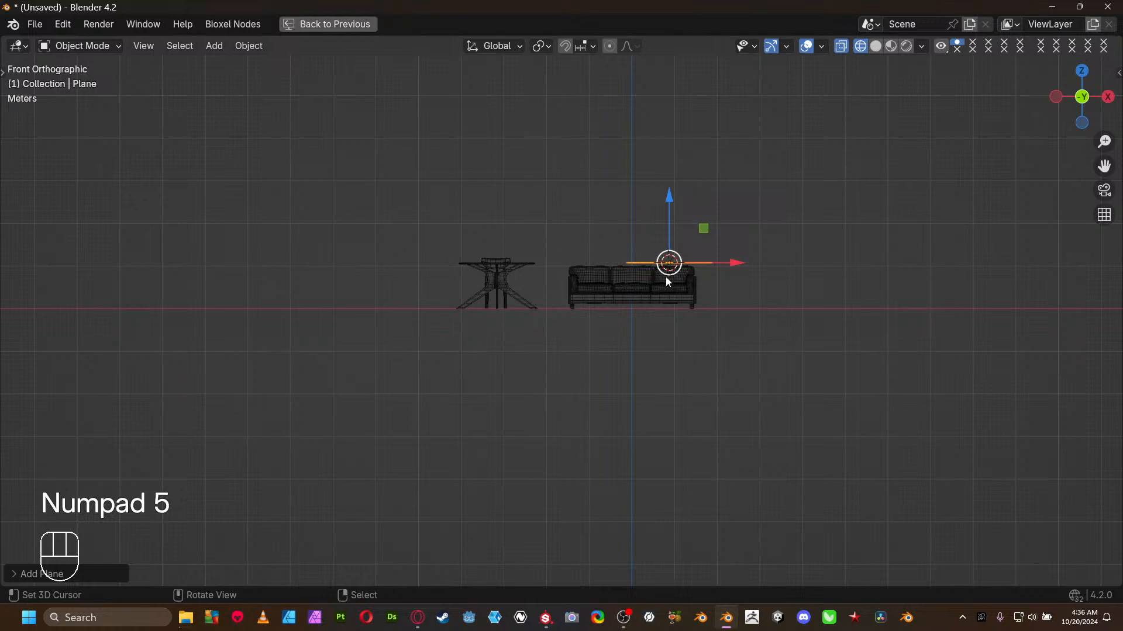
key(g)
click(565, 332)
scroll(647, 358, up, 5)
key(s)
click(89, 454)
shift+drag(574, 320, 611, 268)
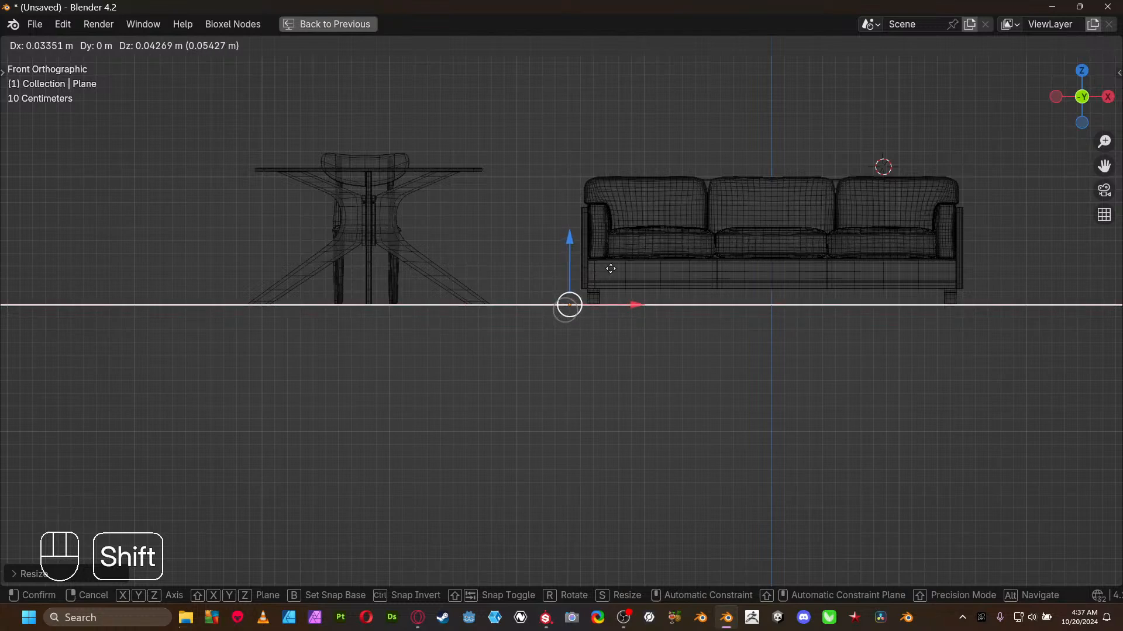
click(611, 268)
- Return the viewport to Material Preview shading and hide the floor grid and the X and Y axis lines
scroll(511, 268, down, 4)
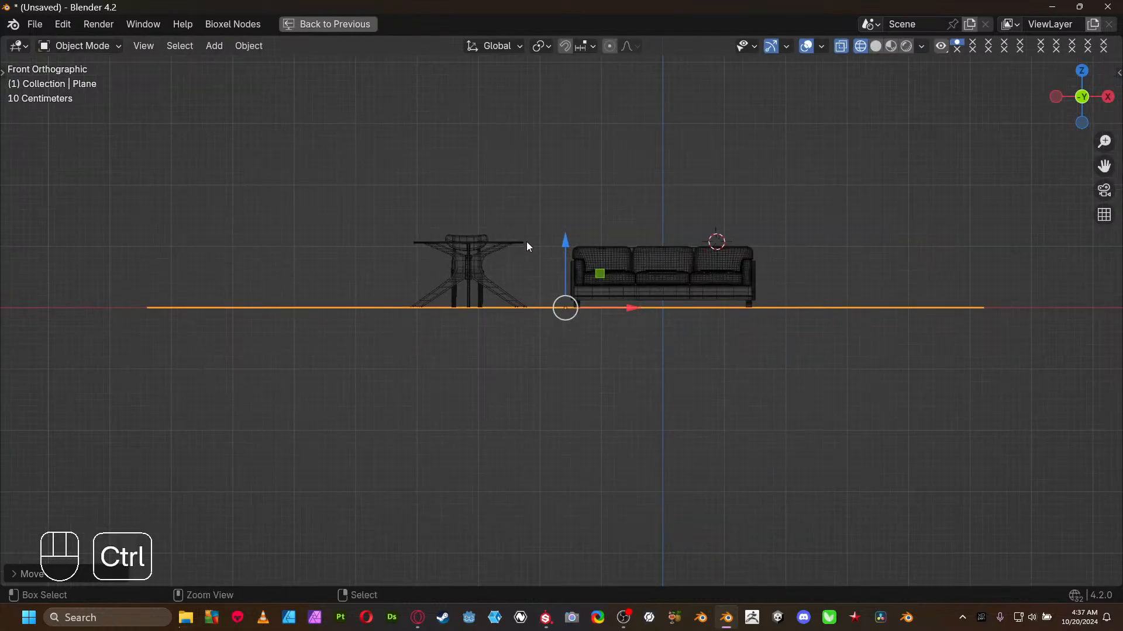
middle_drag(527, 265, 513, 349)
key(shift+z)
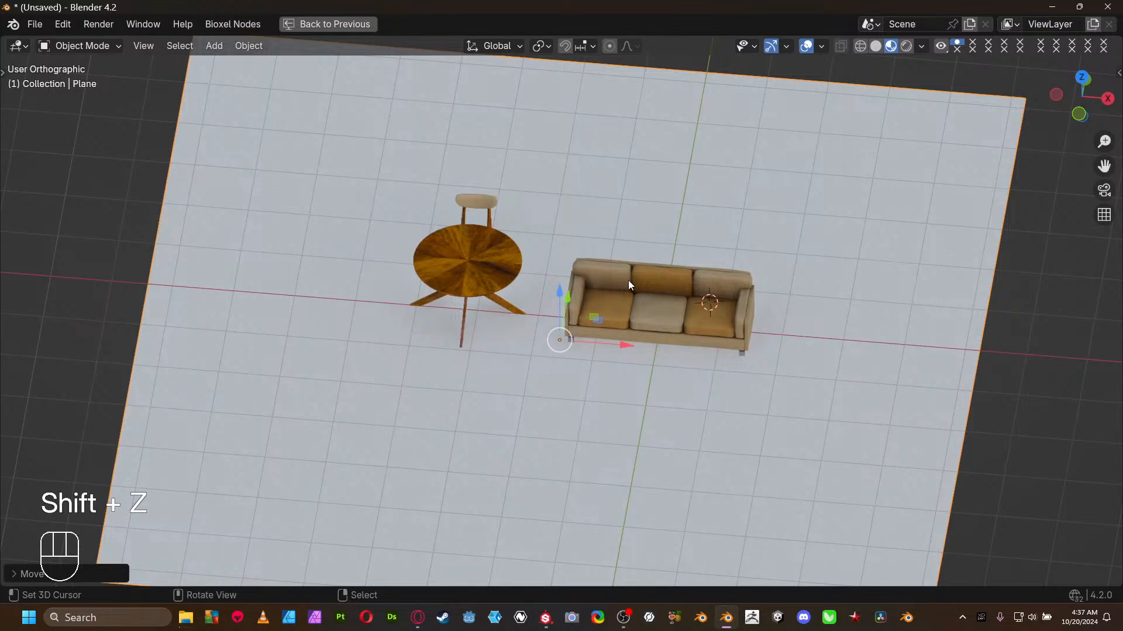
middle_drag(662, 285, 563, 222)
click(825, 46)
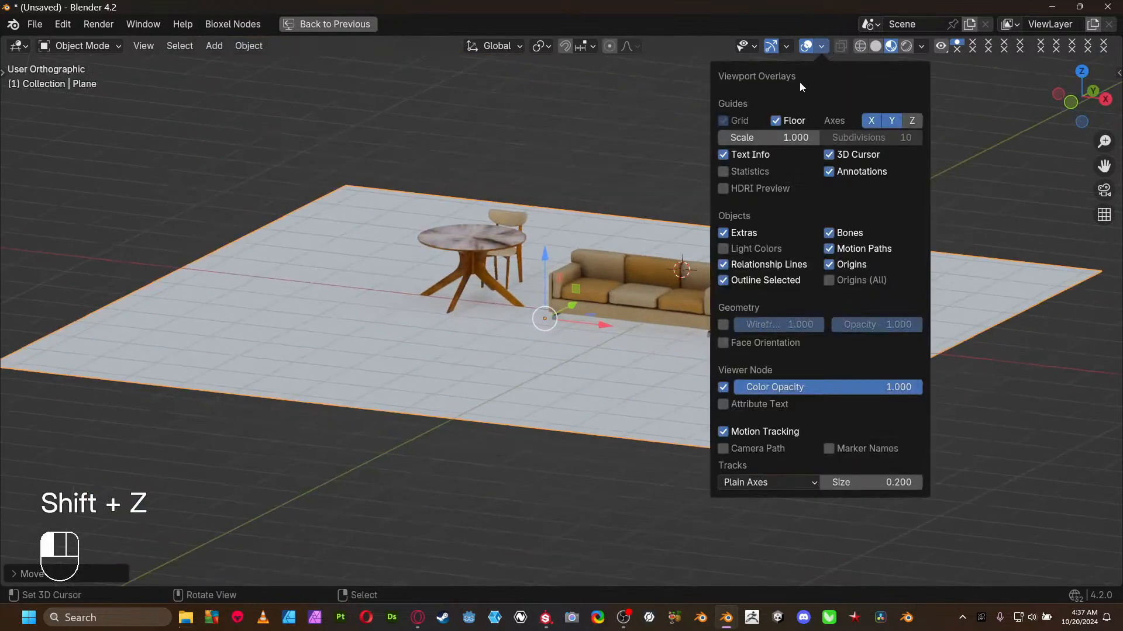
click(787, 117)
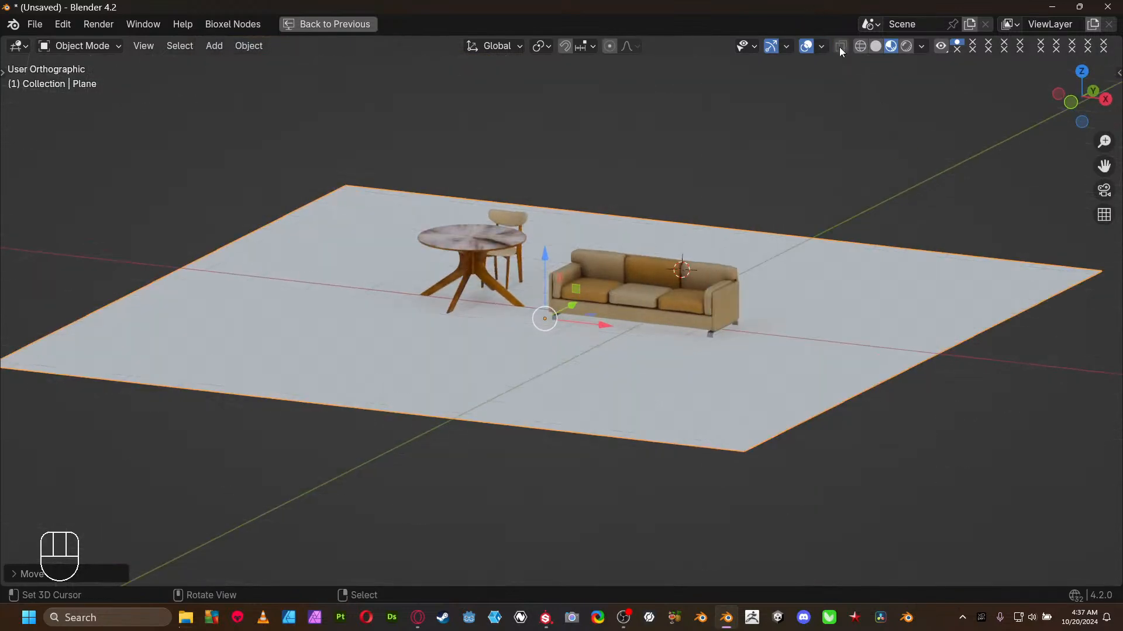
click(825, 49)
drag(871, 120, 893, 119)
- Restore the split layout and turn the Shader Editor area into a 3D Viewport with Material Preview shading
key(ctrl+space)
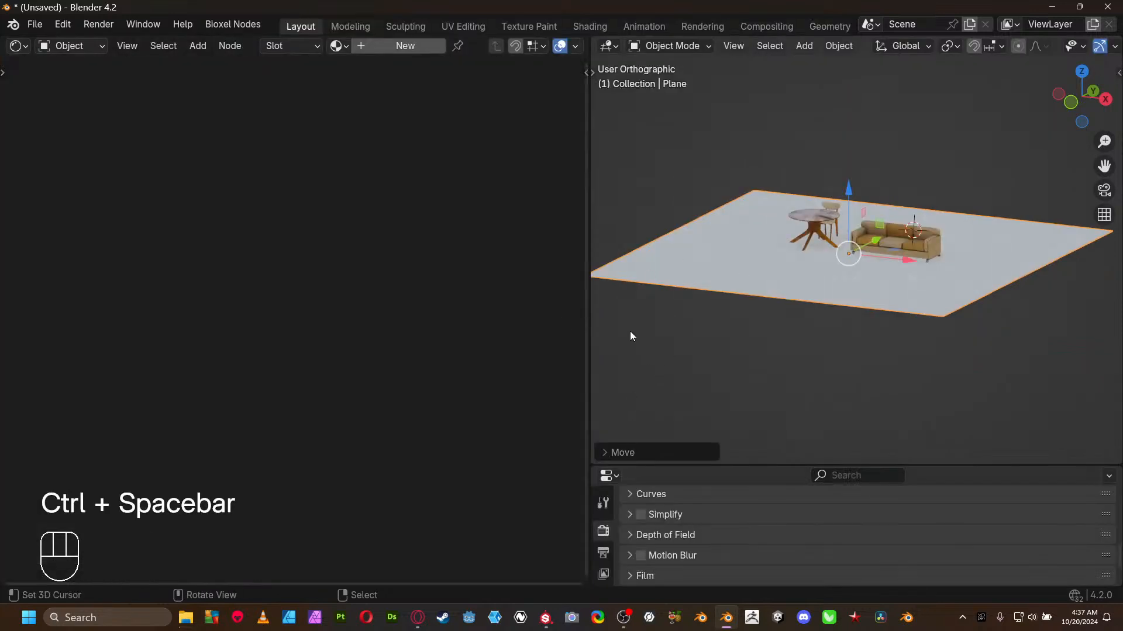
key(shift+z)
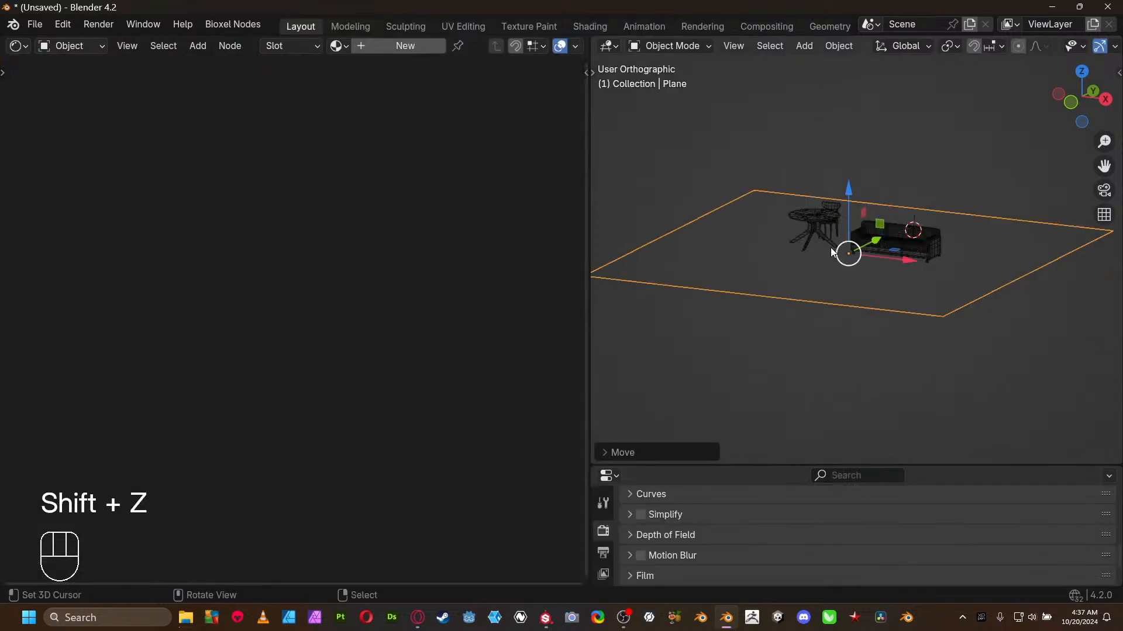
click(17, 47)
click(41, 83)
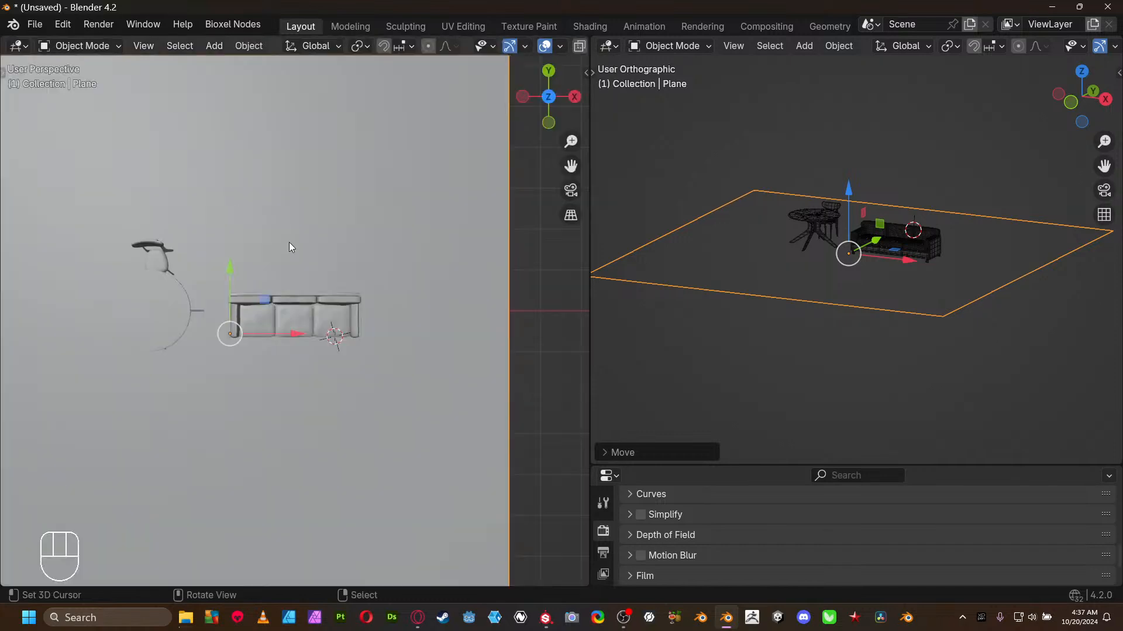
key(z)
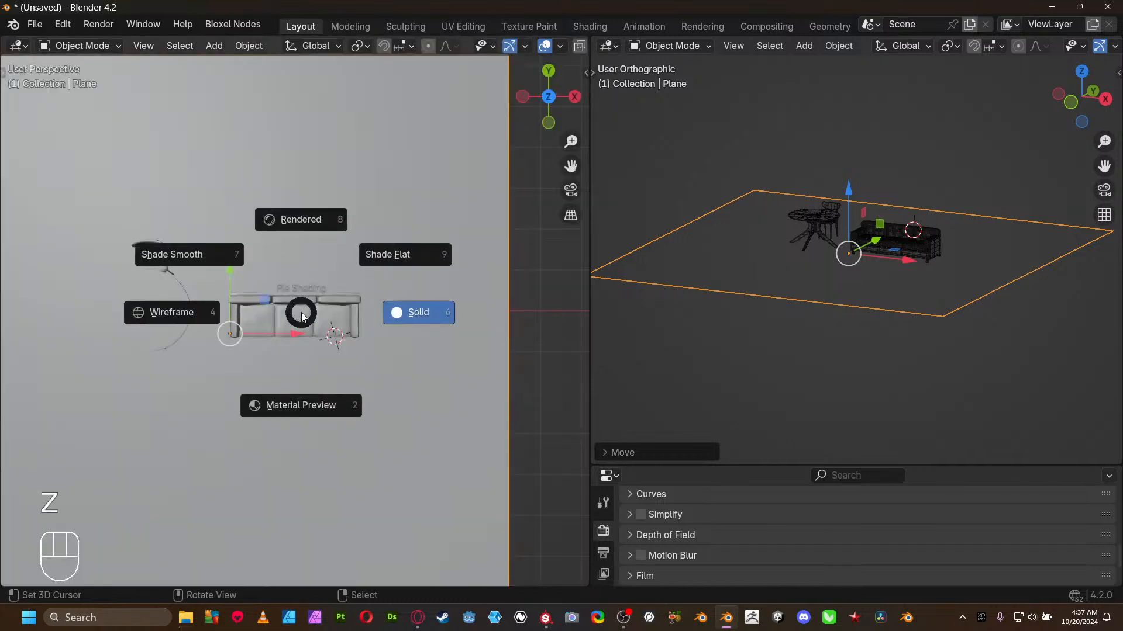
click(285, 403)
- Change the wireframe viewport area into an Outliner and shrink it to give the Properties editor more height
click(804, 46)
click(661, 46)
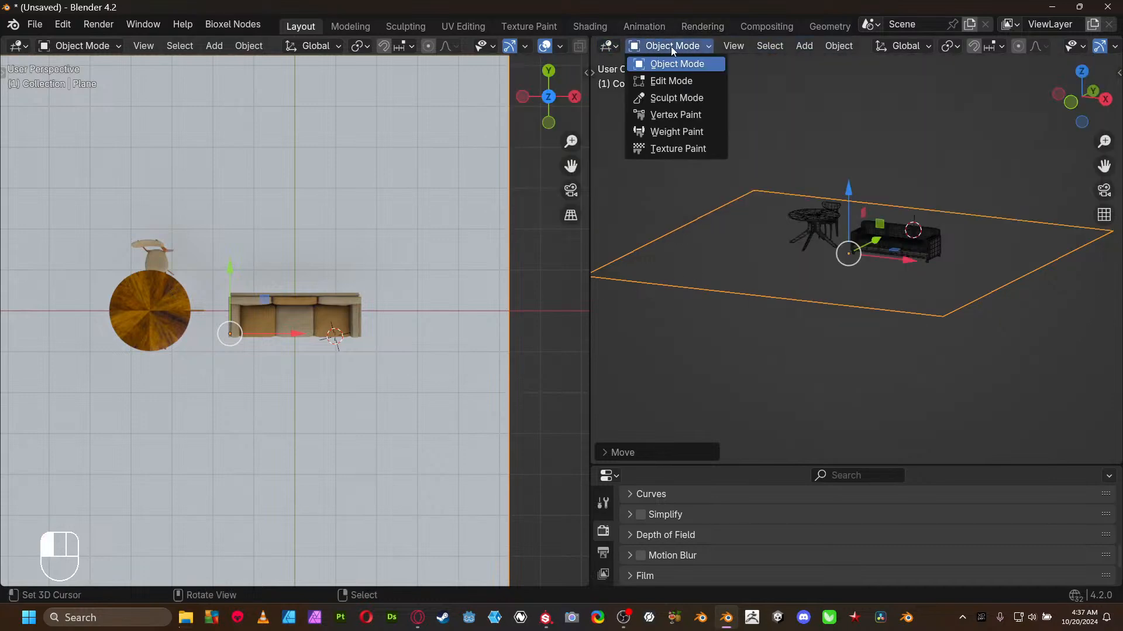
click(597, 48)
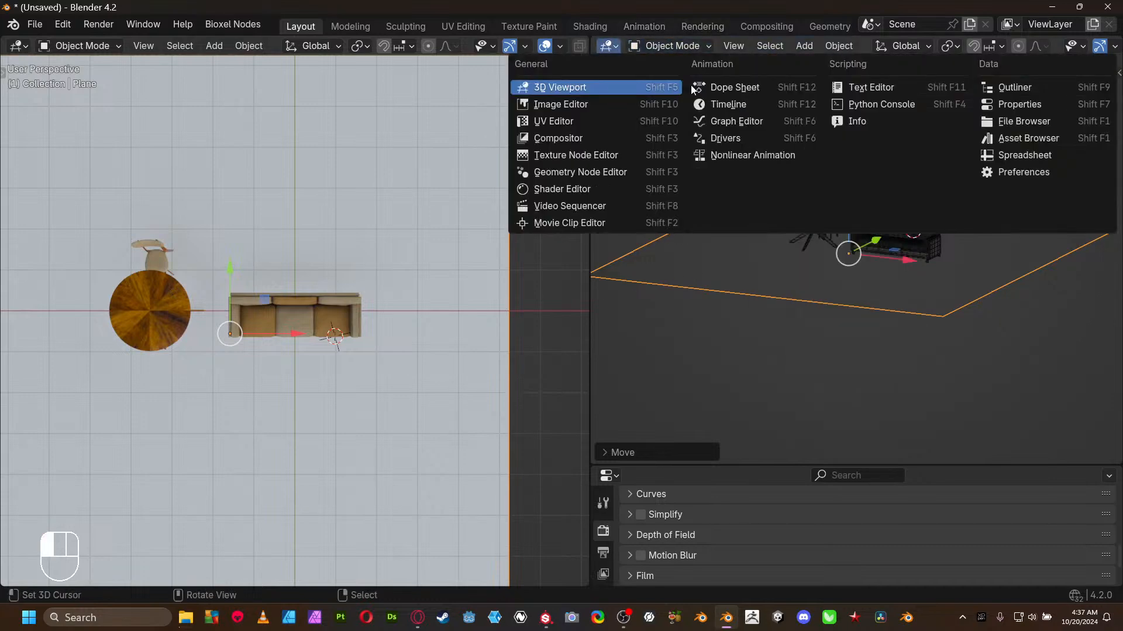
click(1038, 88)
drag(803, 466, 798, 168)
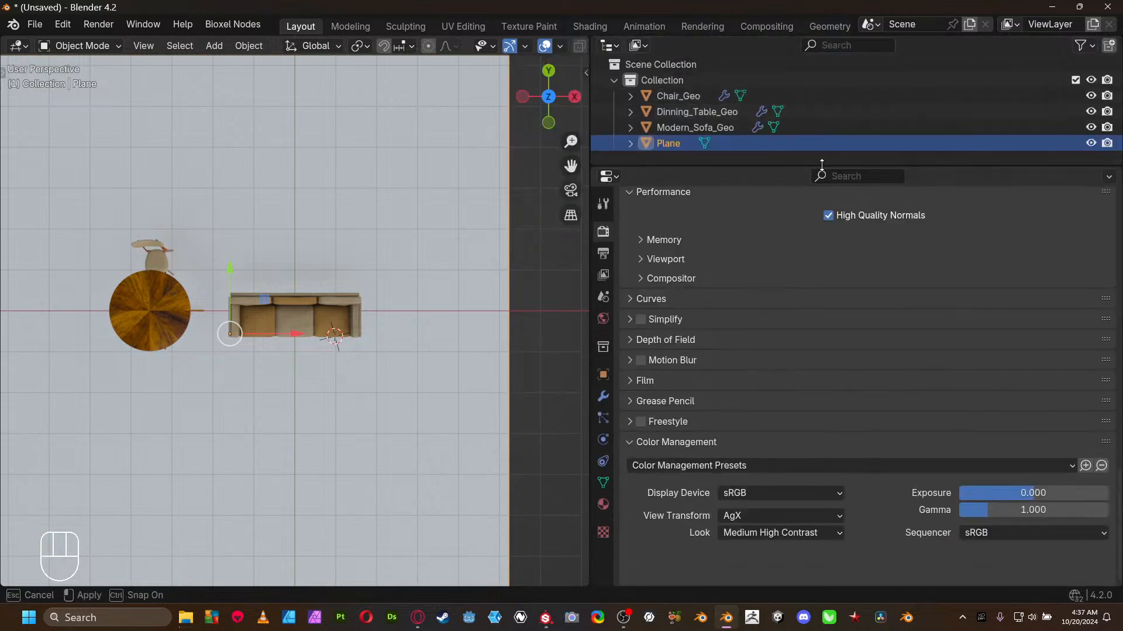
- Set the World background's Color input to an Environment Texture
middle_drag(448, 375, 388, 304)
scroll(326, 260, up, 3)
click(603, 319)
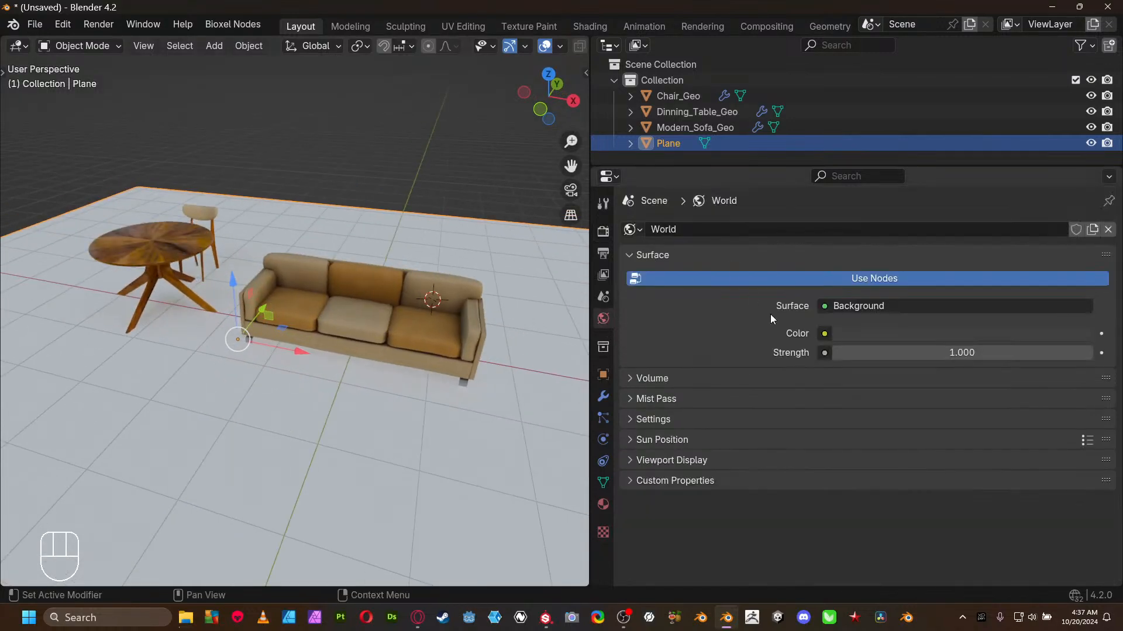
click(822, 335)
click(824, 333)
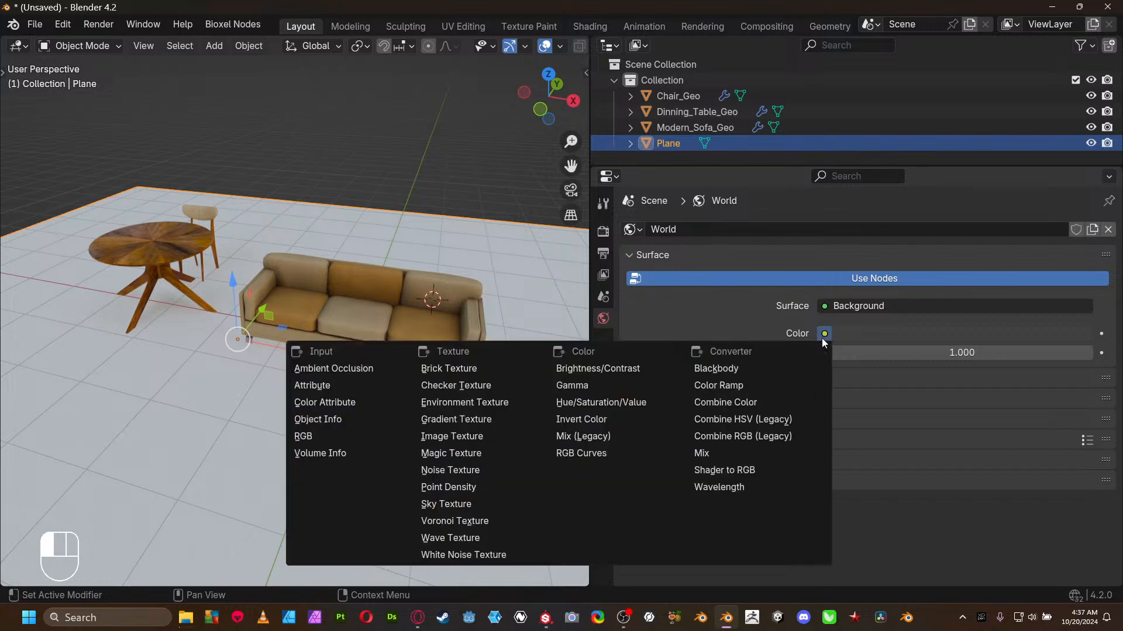
click(516, 405)
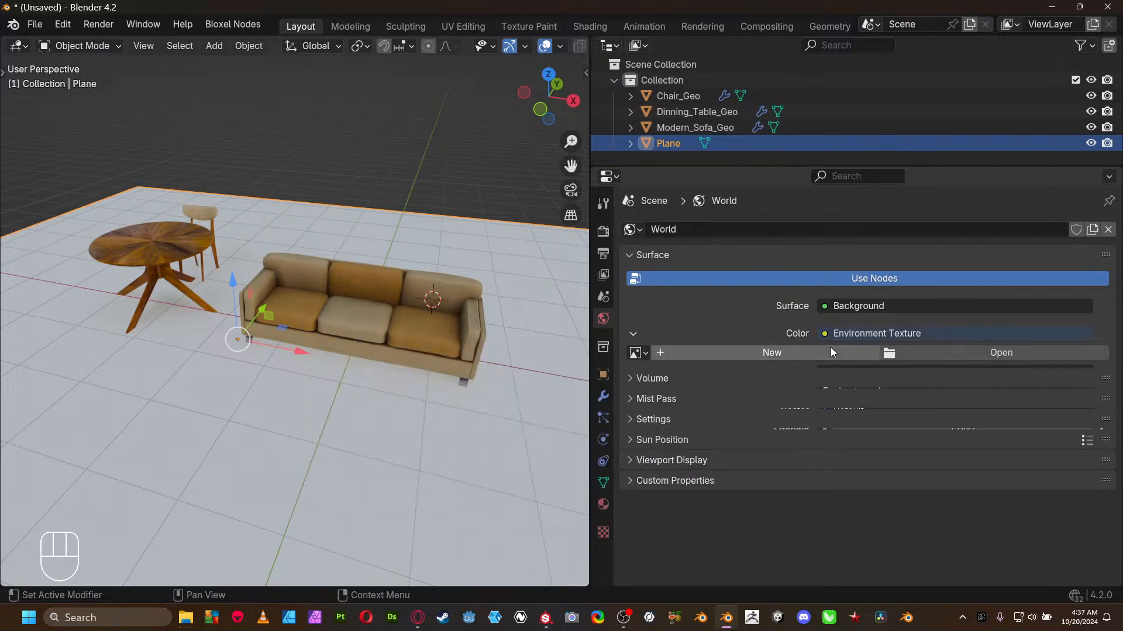
- Open a blue_photo_studio_4k HDRI file from the G:\hdri folder for the World's Environment Texture
click(970, 354)
scroll(170, 511, down, 2)
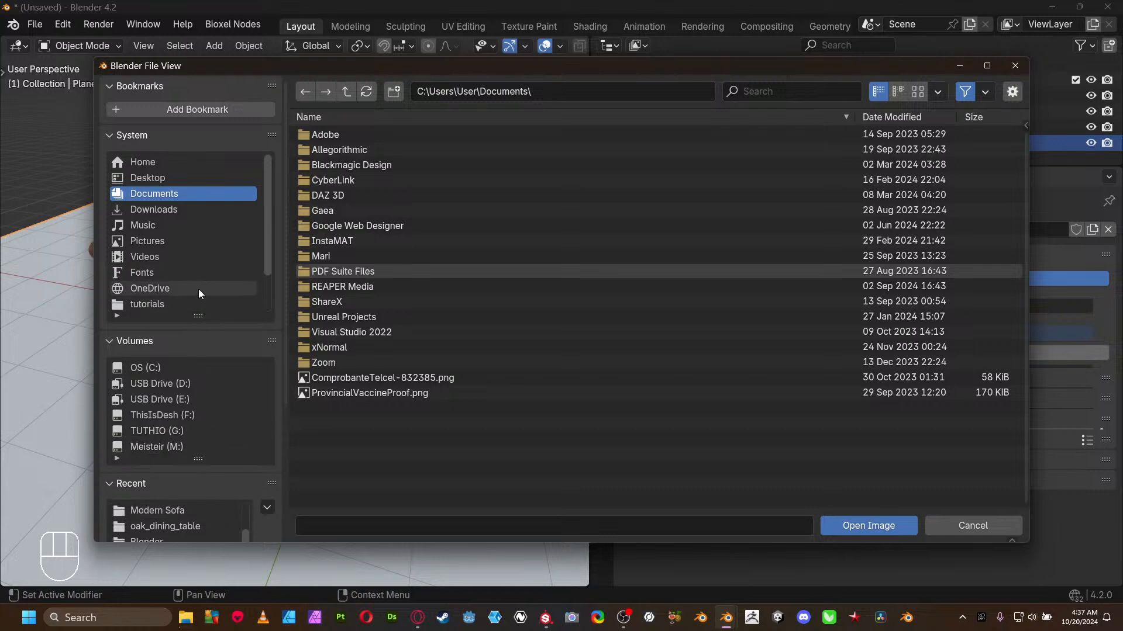
drag(201, 315, 202, 222)
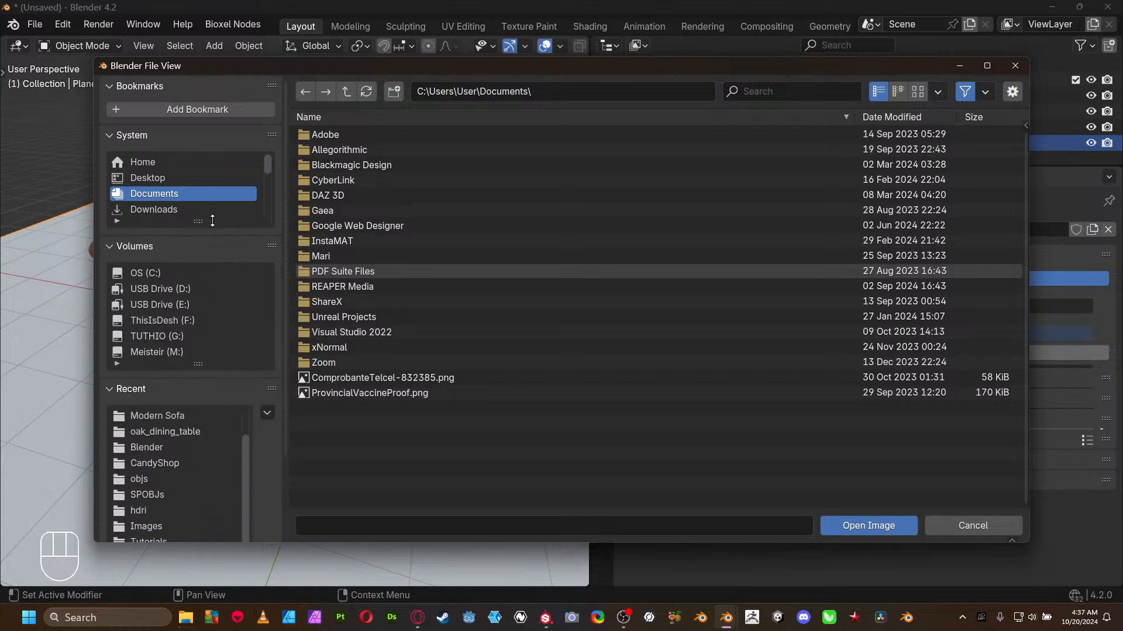
click(153, 510)
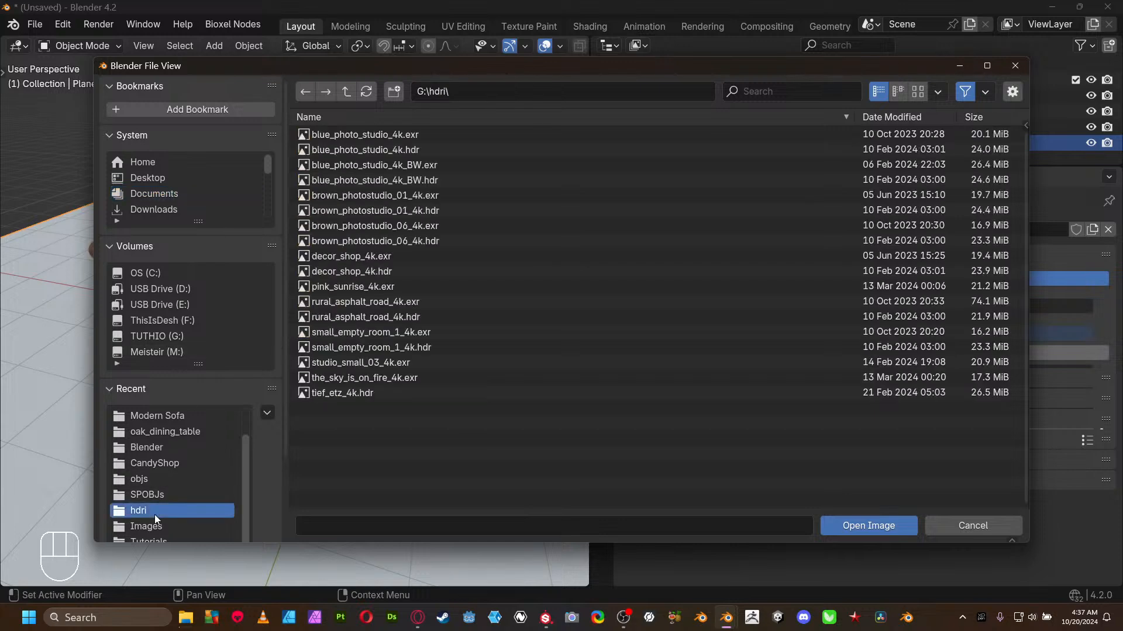
double_click(386, 160)
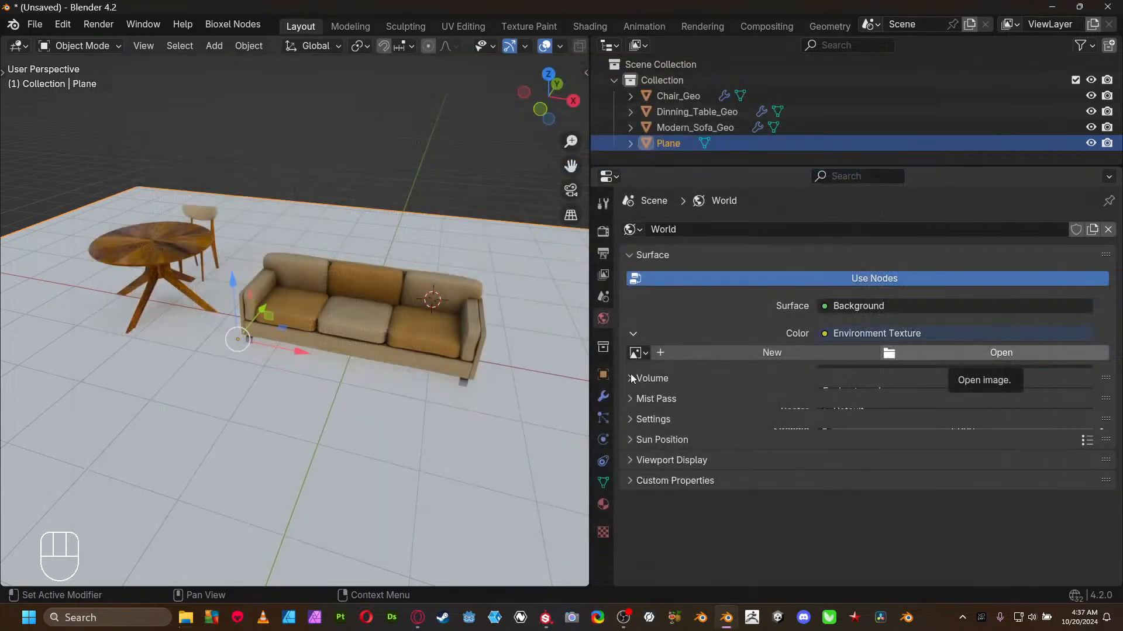
- Switch the viewport to Solid shading and set the render engine to Cycles with GPU Compute as the device
click(603, 231)
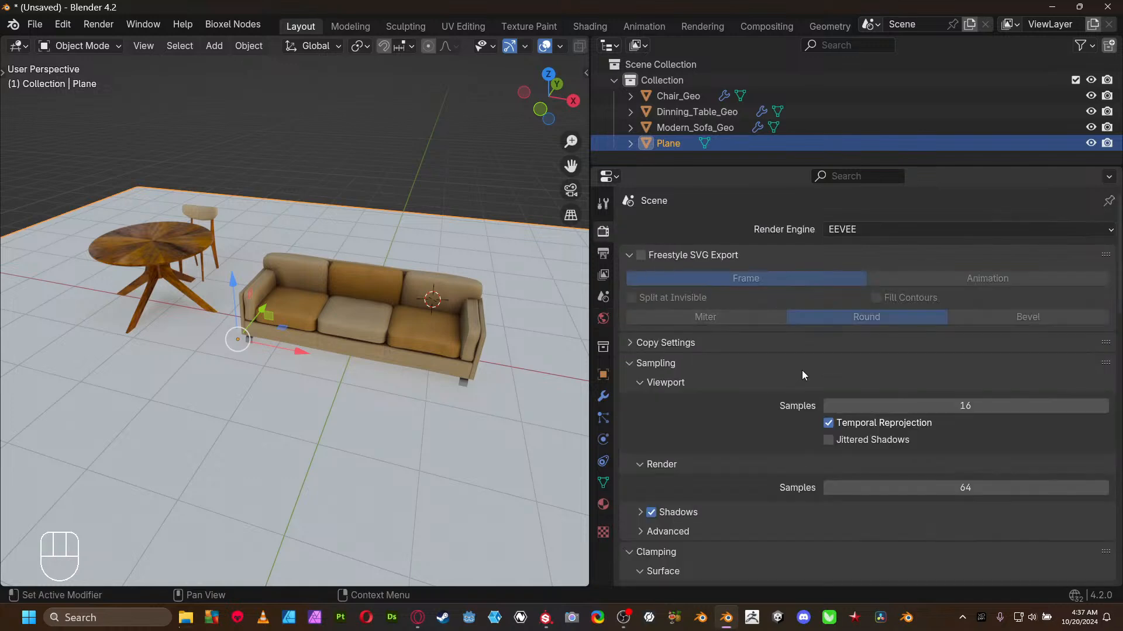
key(z)
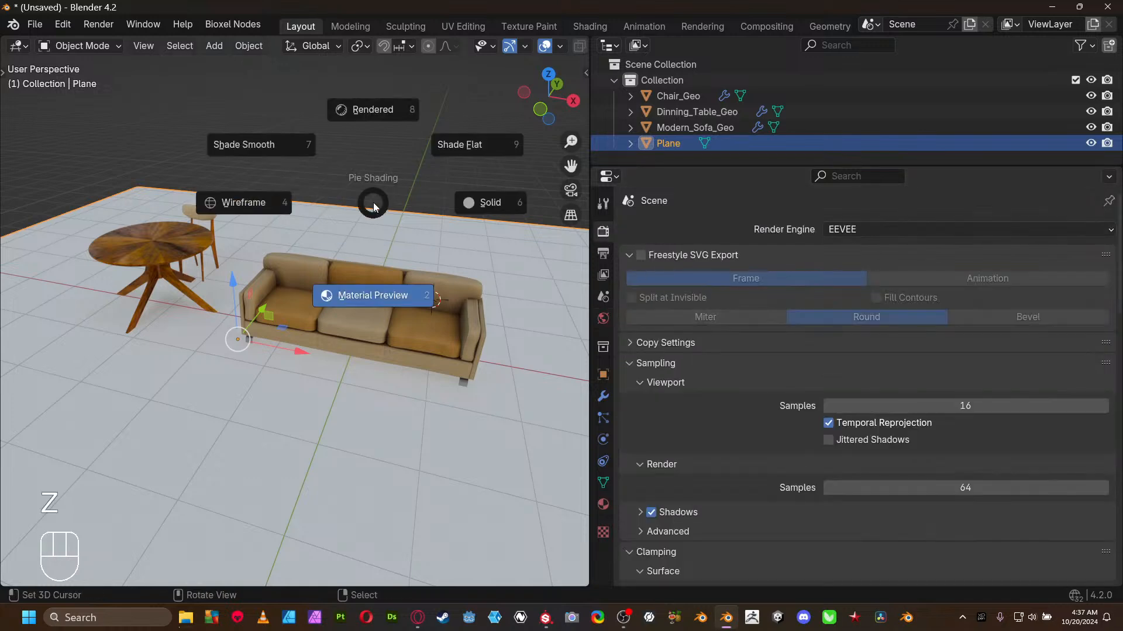
click(433, 203)
click(854, 229)
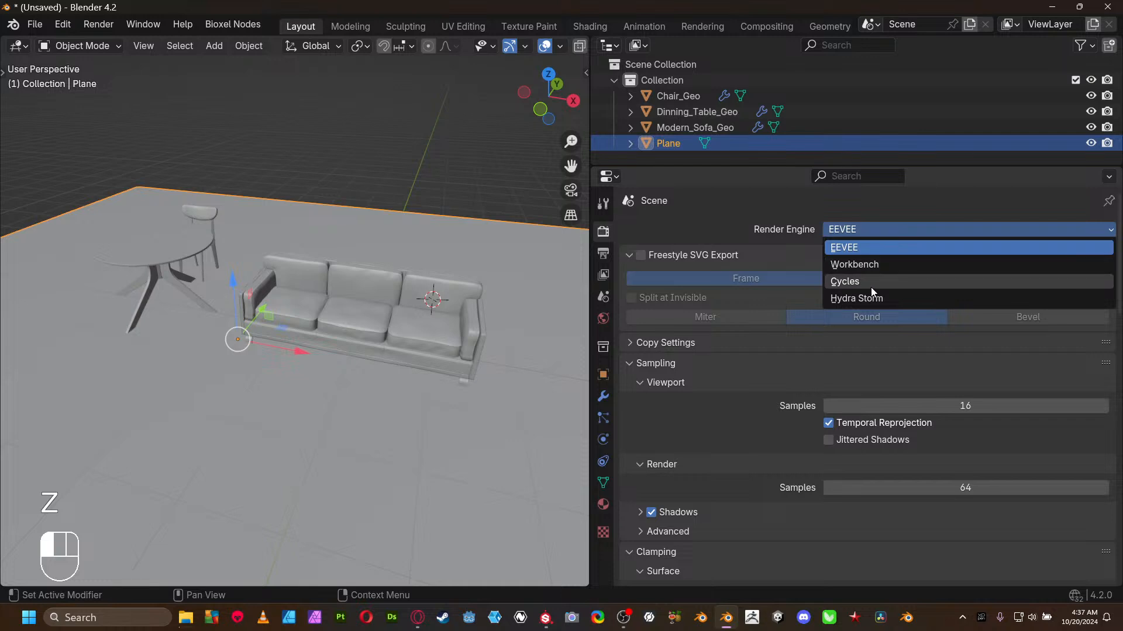
click(871, 283)
click(856, 268)
click(854, 304)
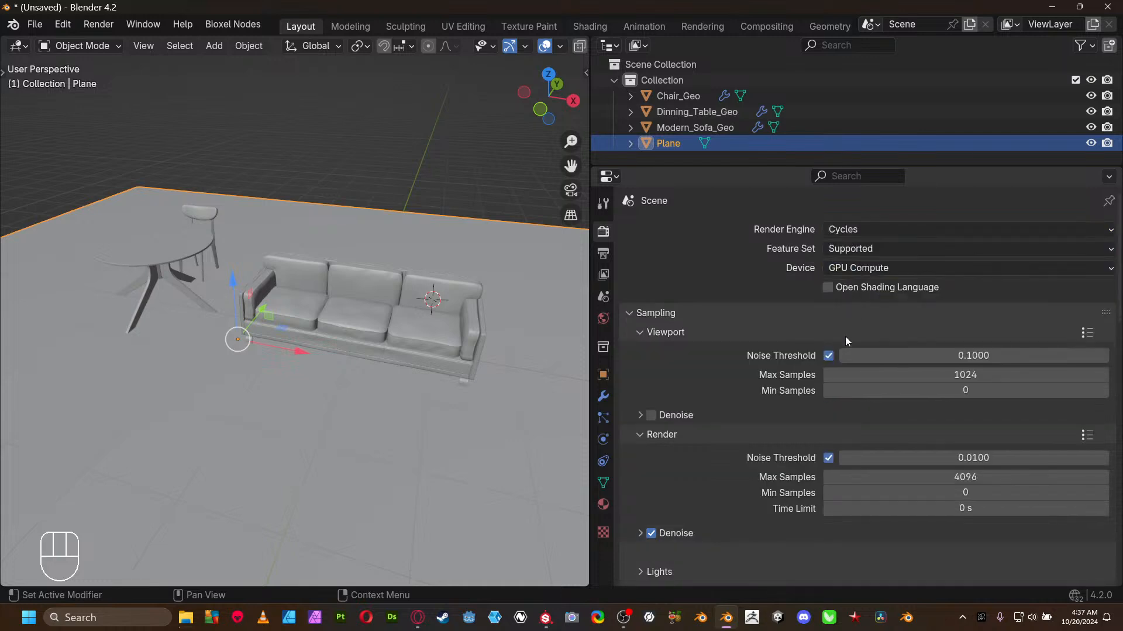
- Set the final render's noise threshold to 0.74, max samples to 1028 and min samples to 32
scroll(848, 345, down, 5)
click(946, 334)
key(BackSpace)
text(0.74)
key(Tab)
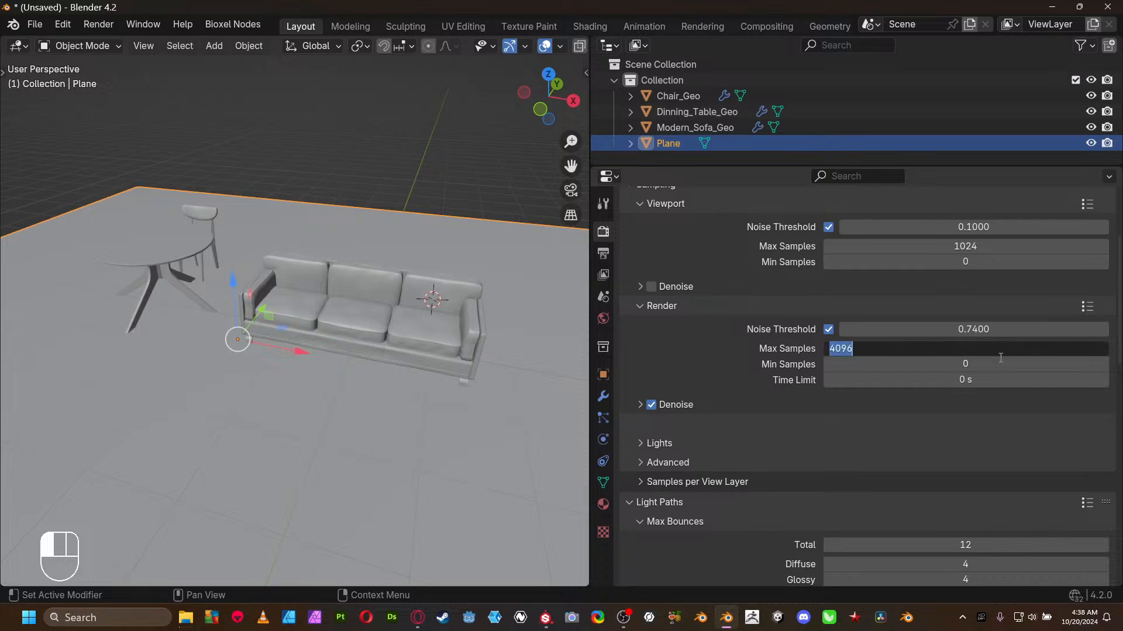
key(BackSpace)
text(1028)
key(Tab)
text(3)
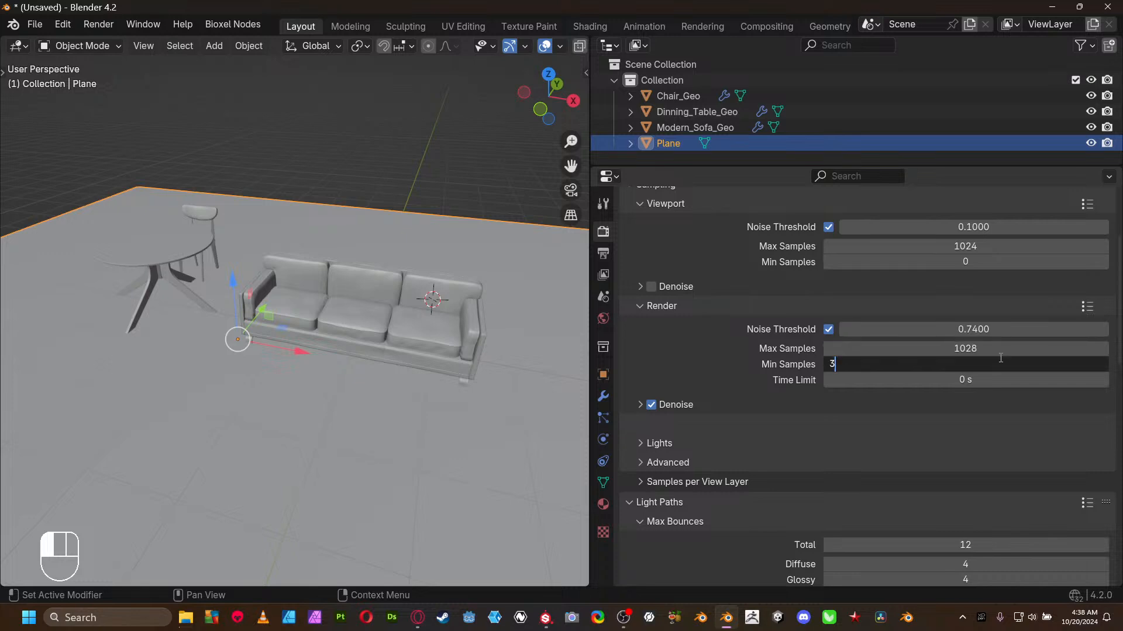
text(2)
key(Return)
- Set the total, diffuse, glossy and transmission light path bounces to 8
scroll(867, 450, down, 5)
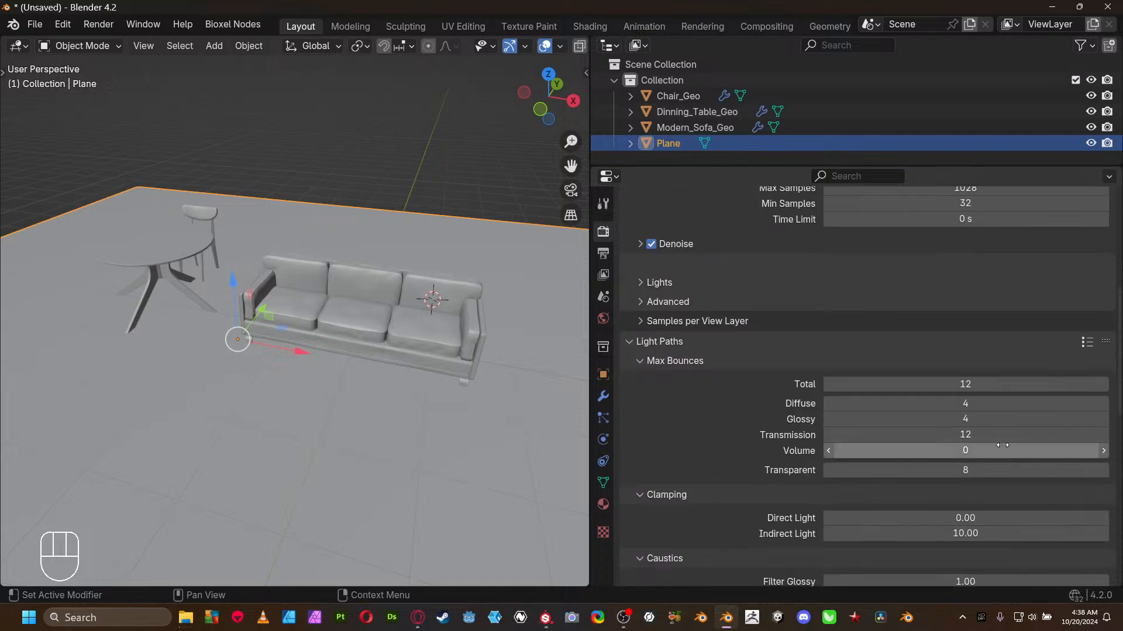
drag(878, 384, 979, 381)
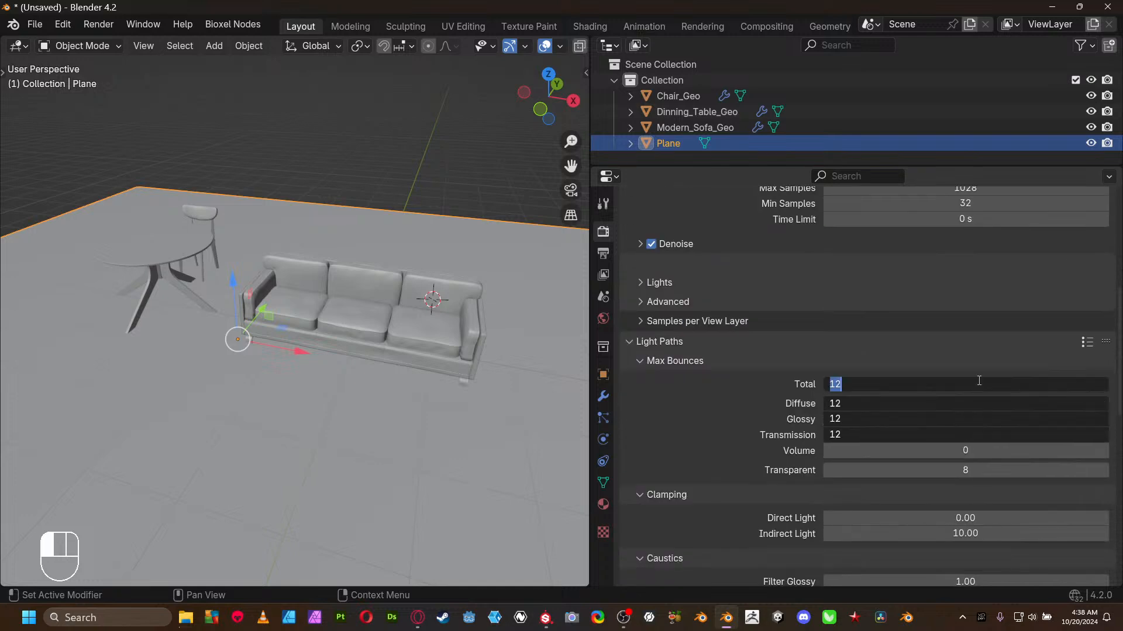
text(8)
key(Return)
- Set both direct and indirect light clamping to 2
scroll(977, 380, down, 3)
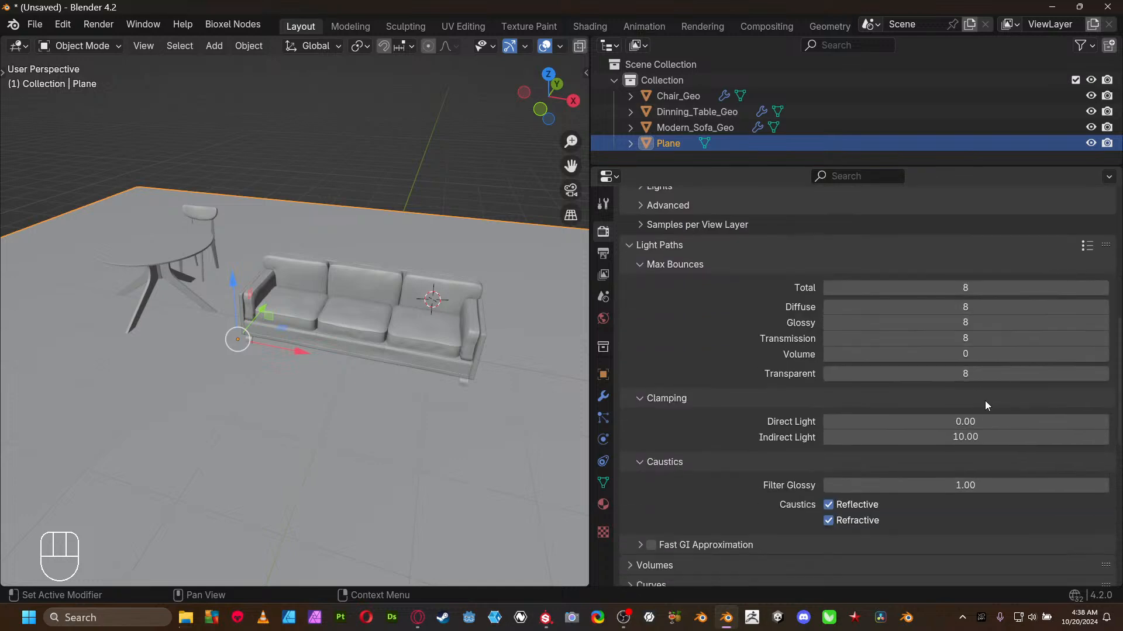
drag(971, 438, 971, 419)
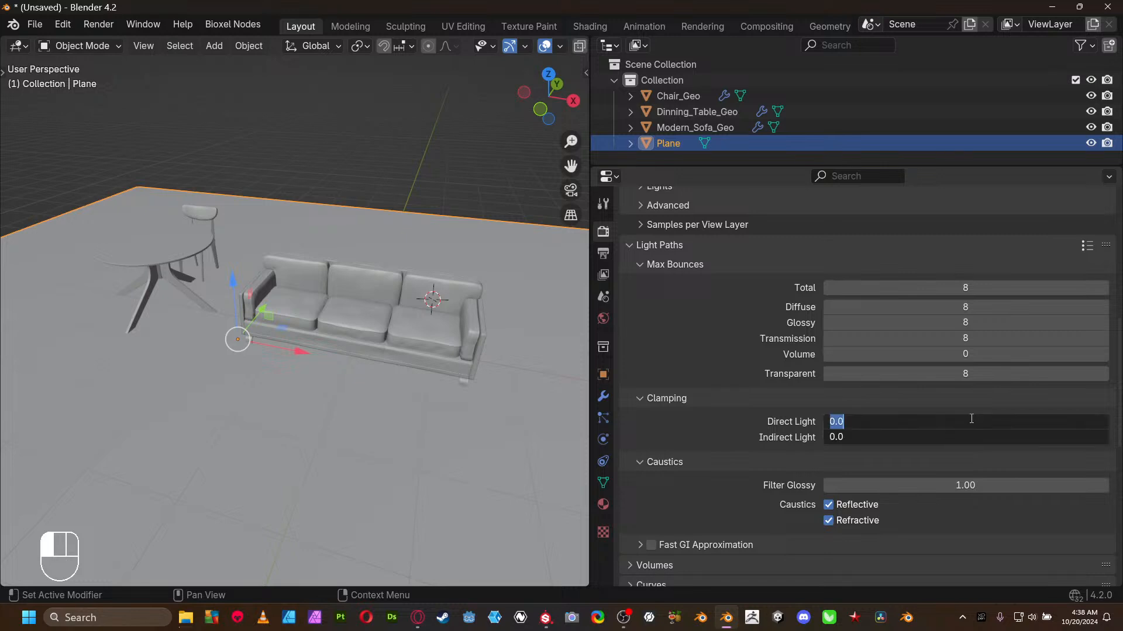
text(2)
key(Return)
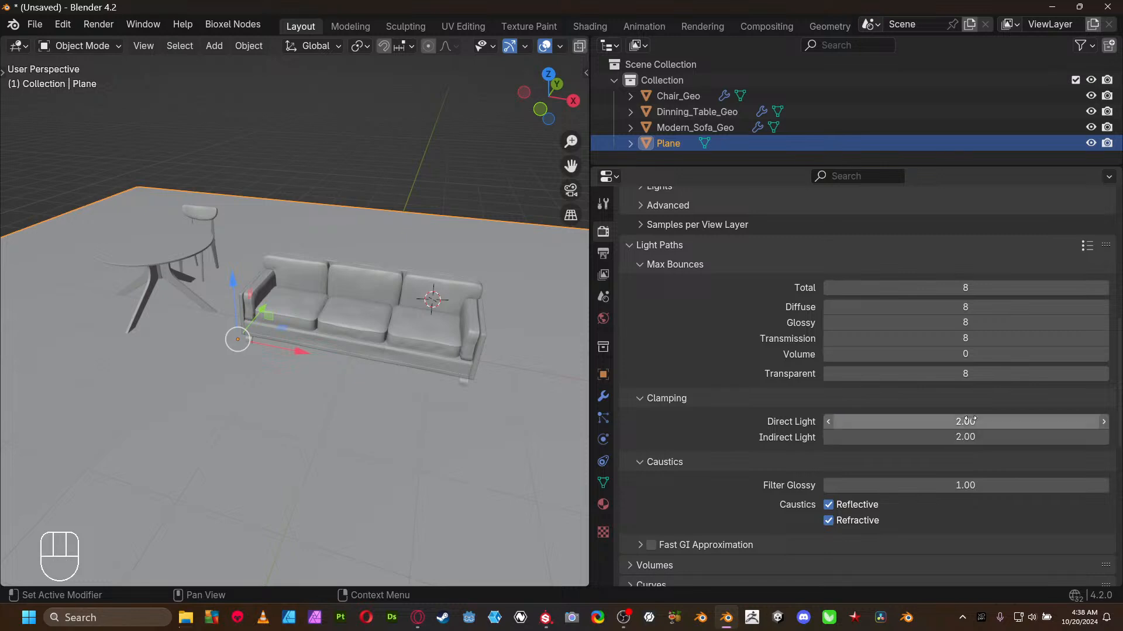
- Enable Fast GI Approximation with an AO distance of 1 m and 64 render bounces
scroll(931, 474, down, 5)
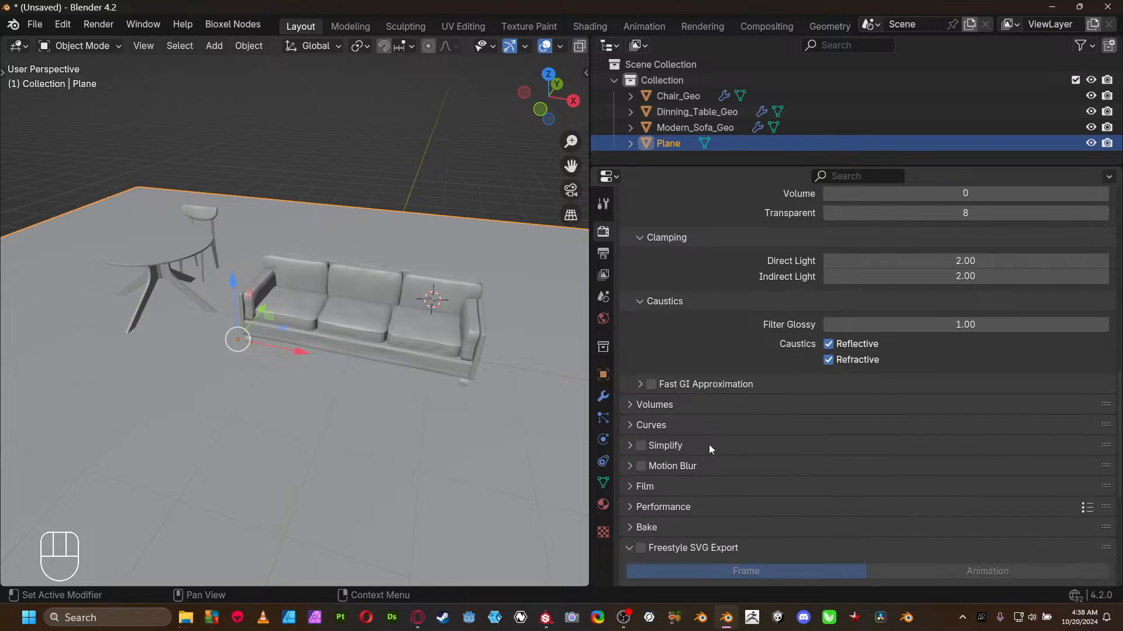
click(651, 385)
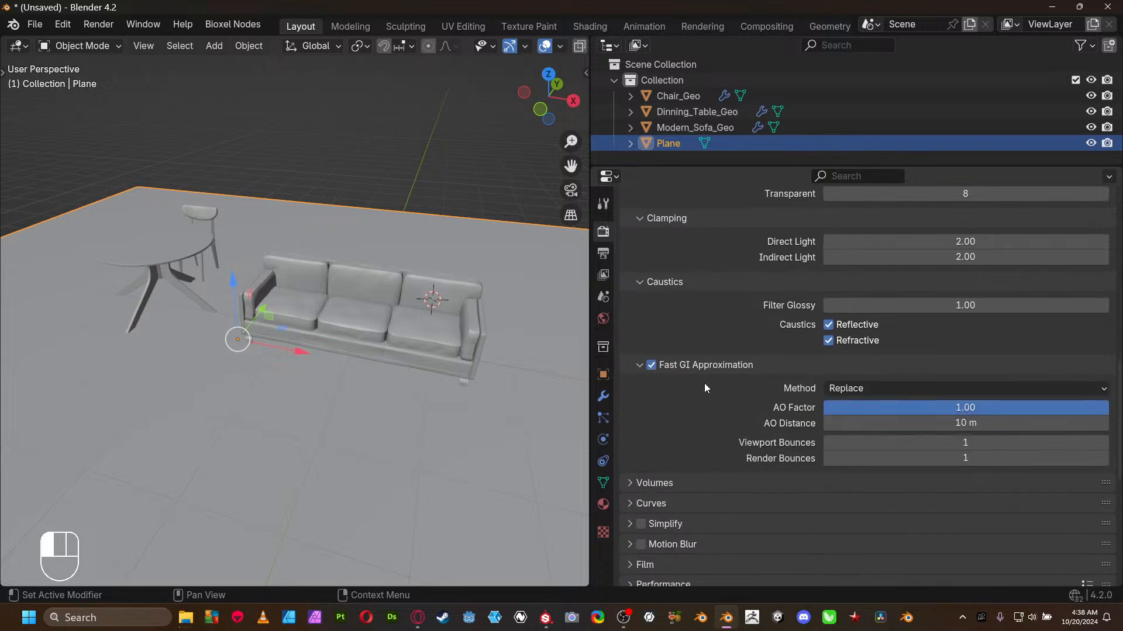
click(946, 422)
text(1)
key(Return)
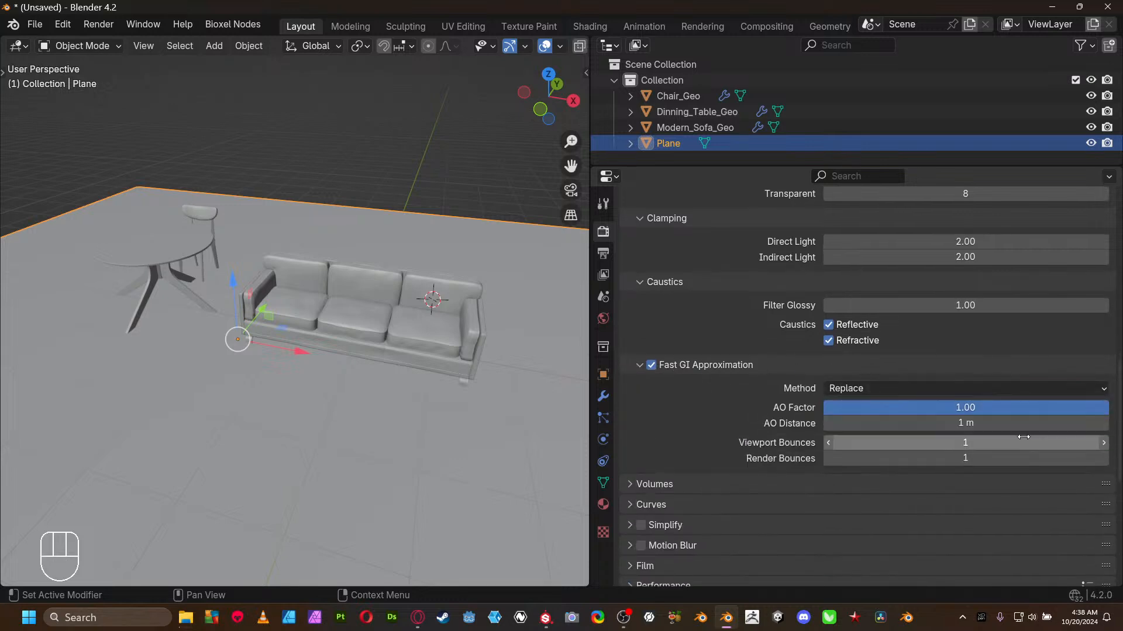
click(984, 459)
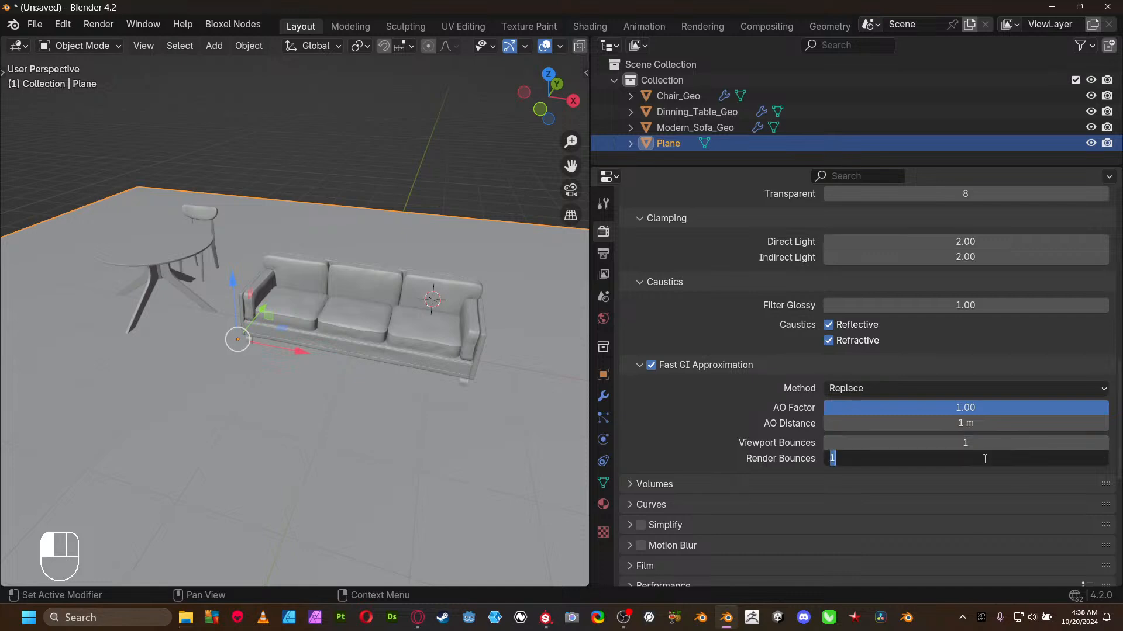
text(64)
key(Return)
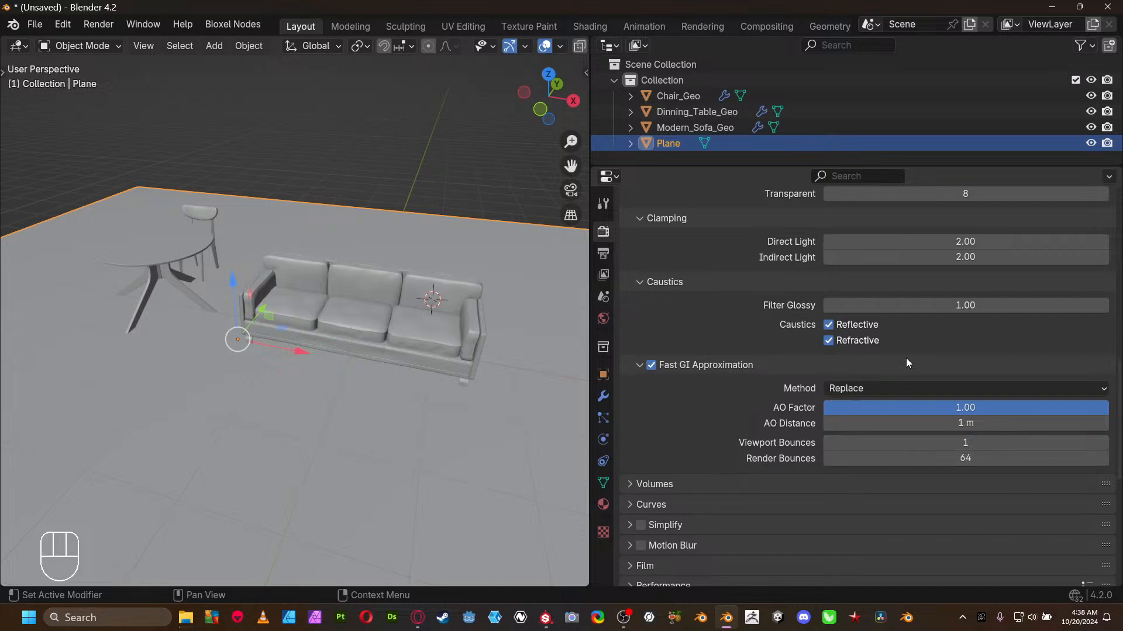
- Set the render tile size to 256 in the performance memory settings
scroll(880, 367, down, 6)
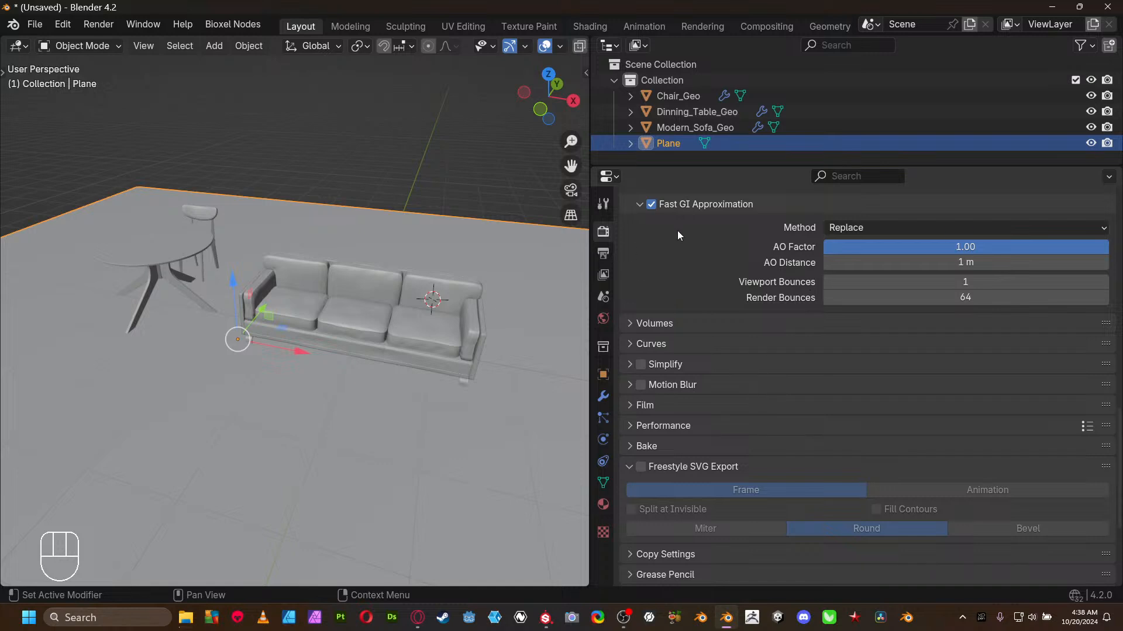
scroll(696, 396, down, 4)
scroll(690, 388, down, 3)
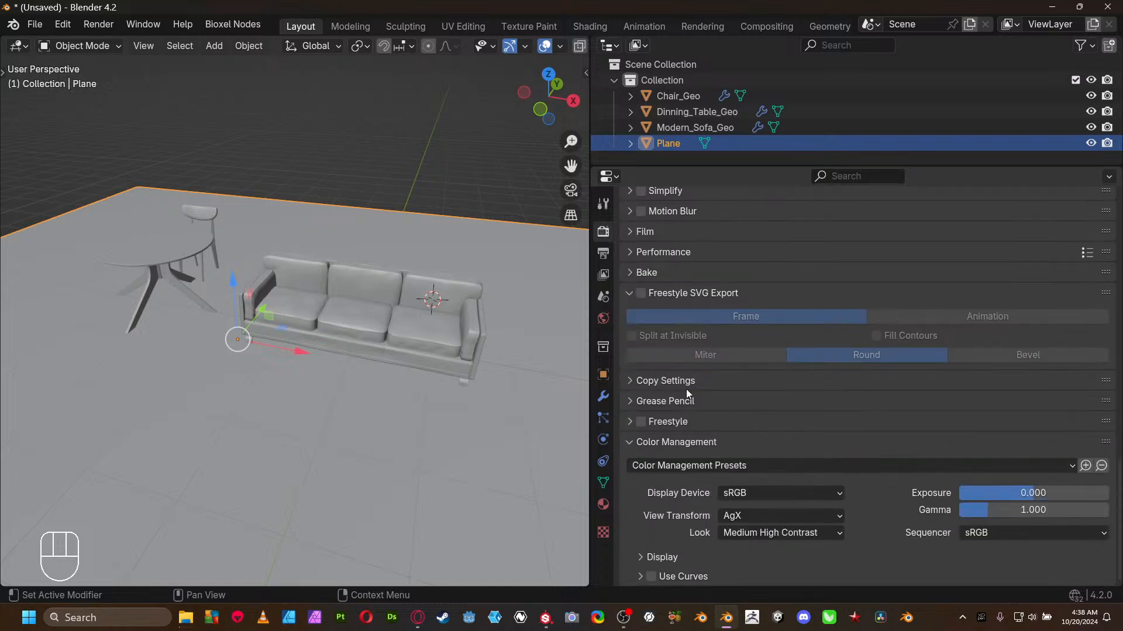
click(685, 259)
click(945, 396)
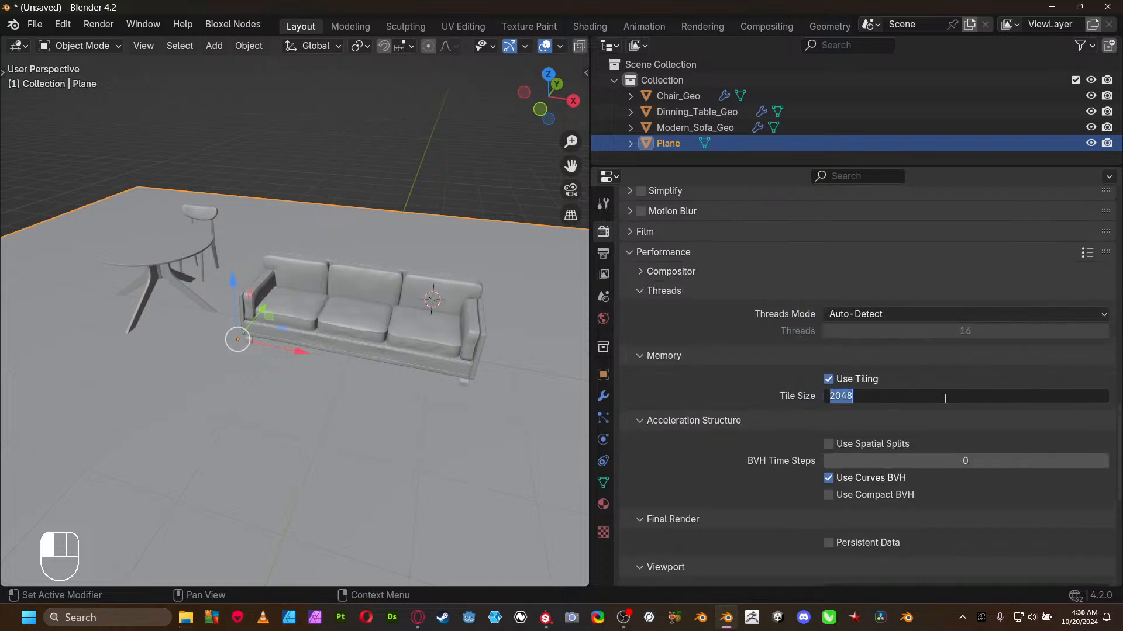
text(256)
key(Return)
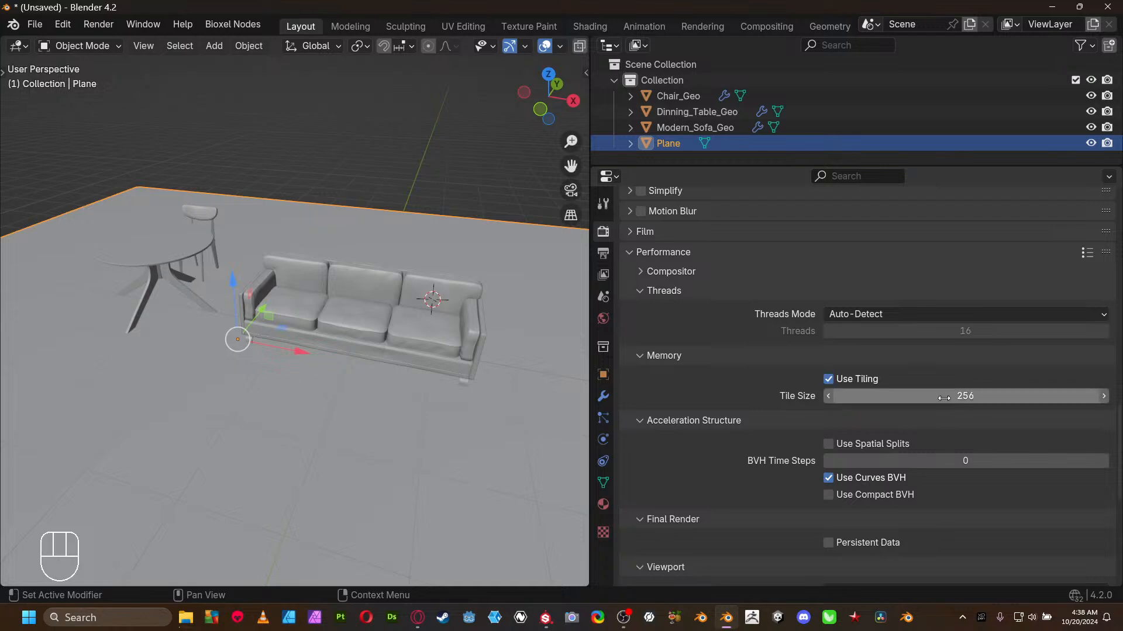
scroll(889, 405, down, 5)
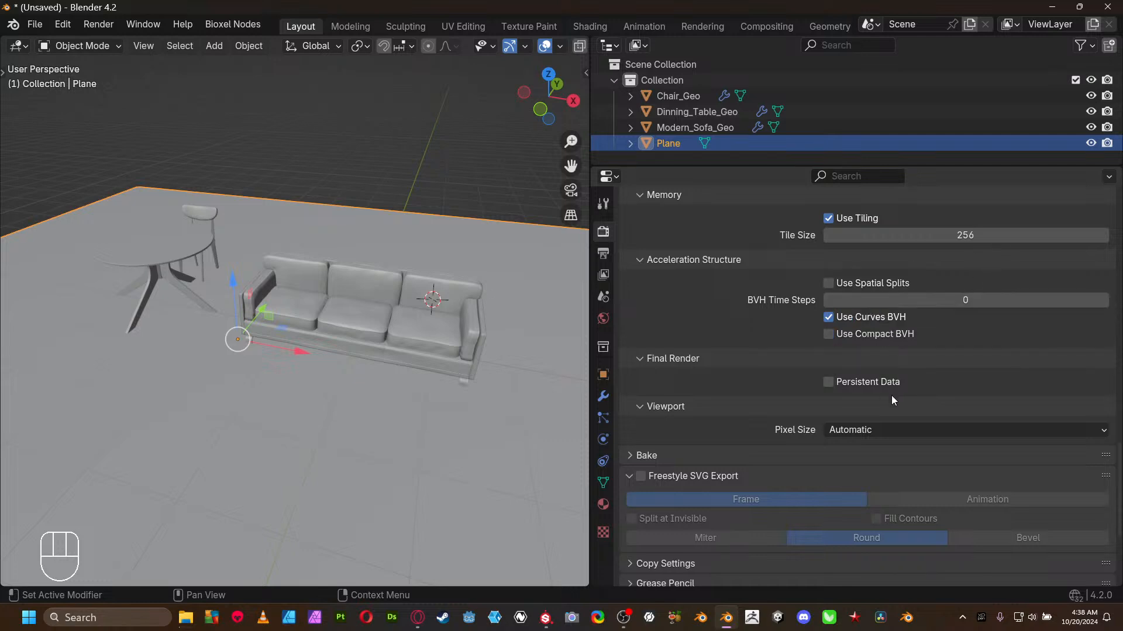
scroll(873, 410, down, 5)
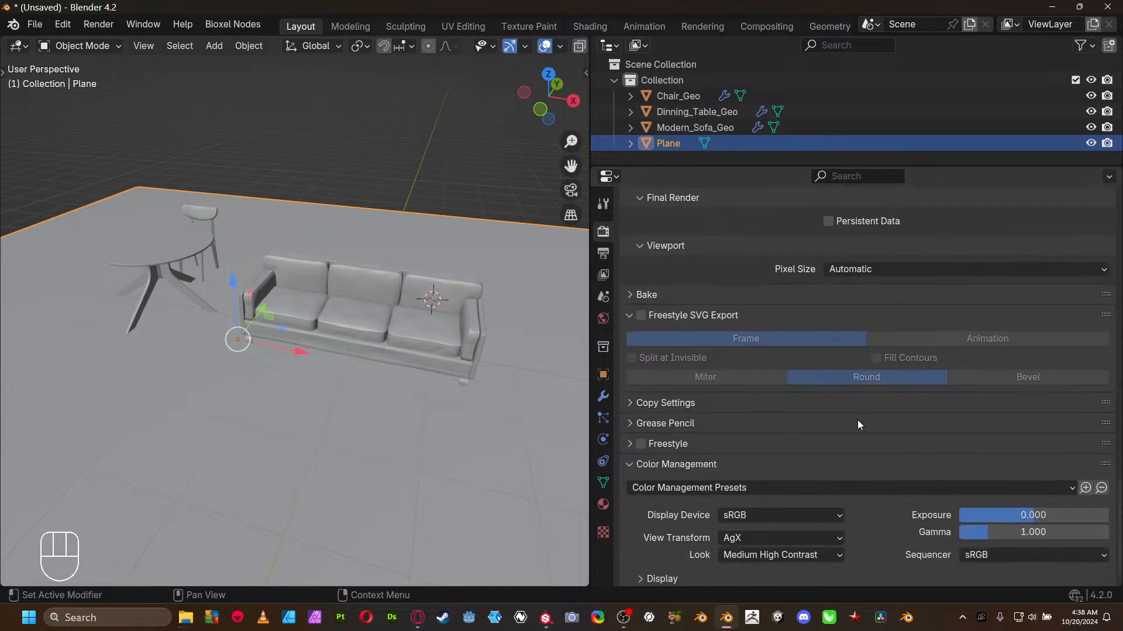
scroll(857, 419, down, 1)
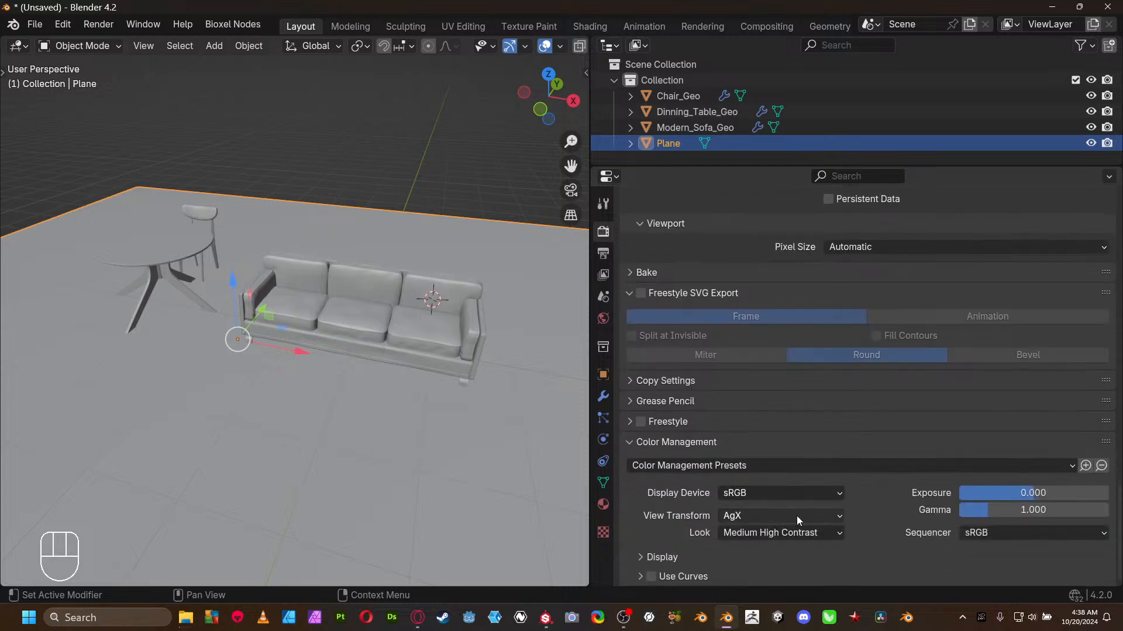
- Add a camera to the scene and look through it as the active camera
key(shift+a)
mouse_move(388, 508)
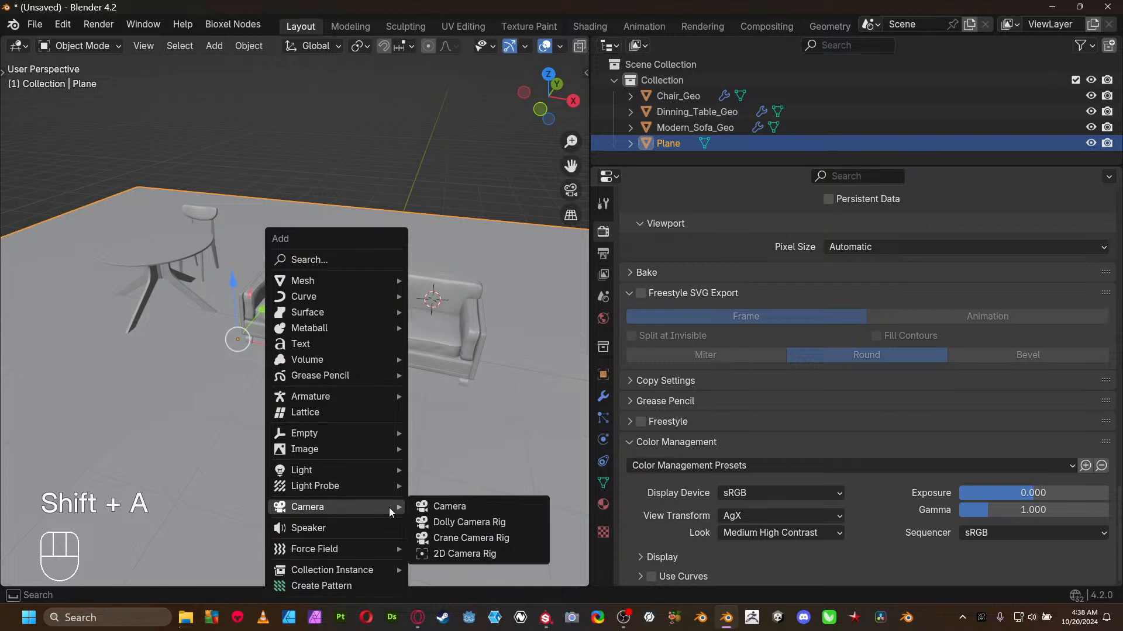
click(422, 507)
key(ctrl+KP_0)
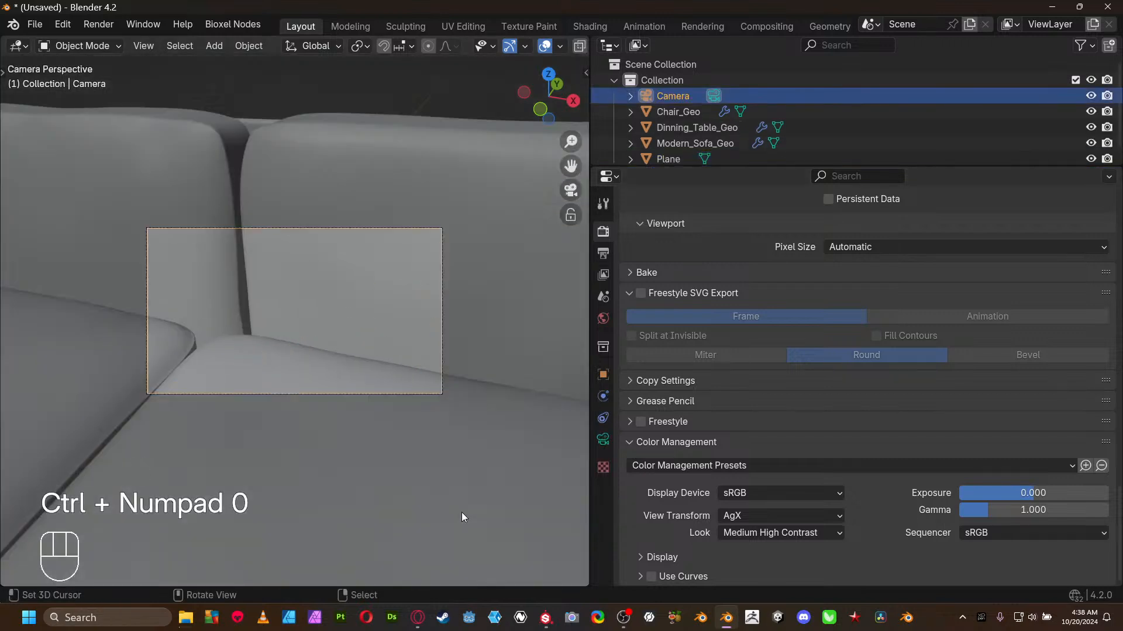
- Lock the camera to the view and pull it back to frame the dining set and the sofa
key(n)
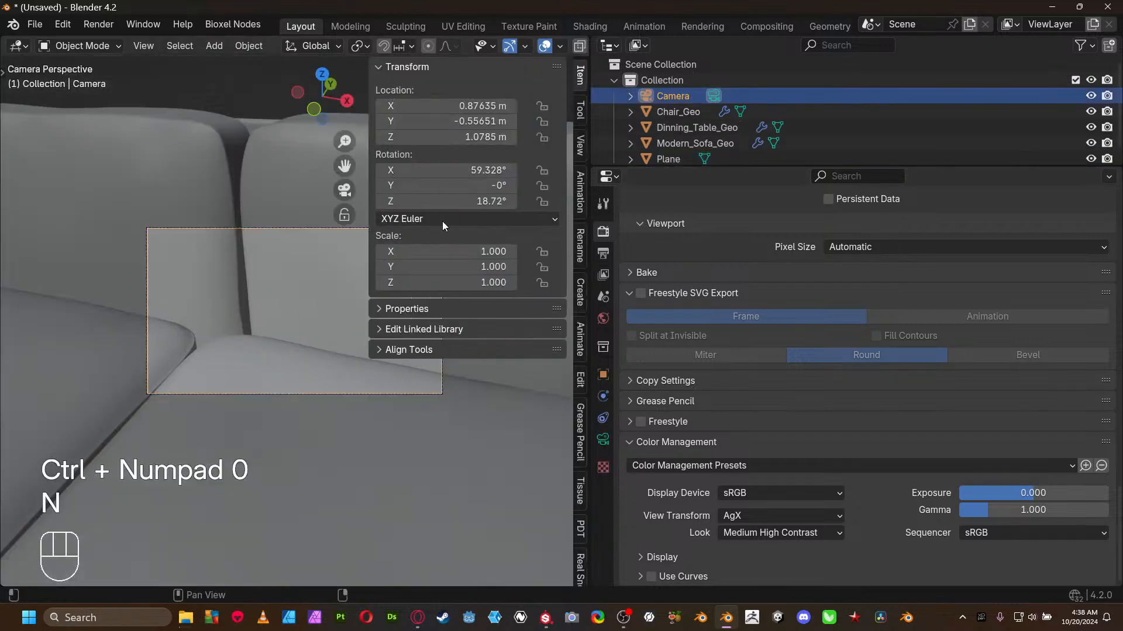
click(581, 153)
click(512, 276)
key(n)
scroll(269, 298, down, 5)
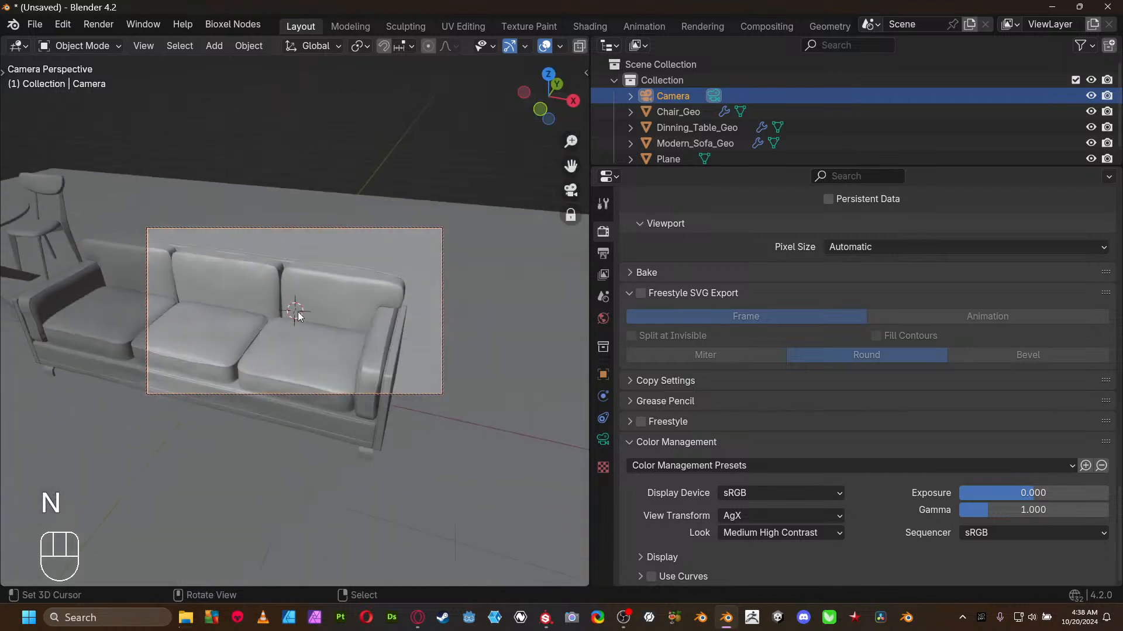
scroll(301, 318, down, 2)
shift+middle_drag(301, 318, 390, 348)
- Scale up the floor plane so it fills the camera frame, adjust the framing, and deselect the plane
click(412, 289)
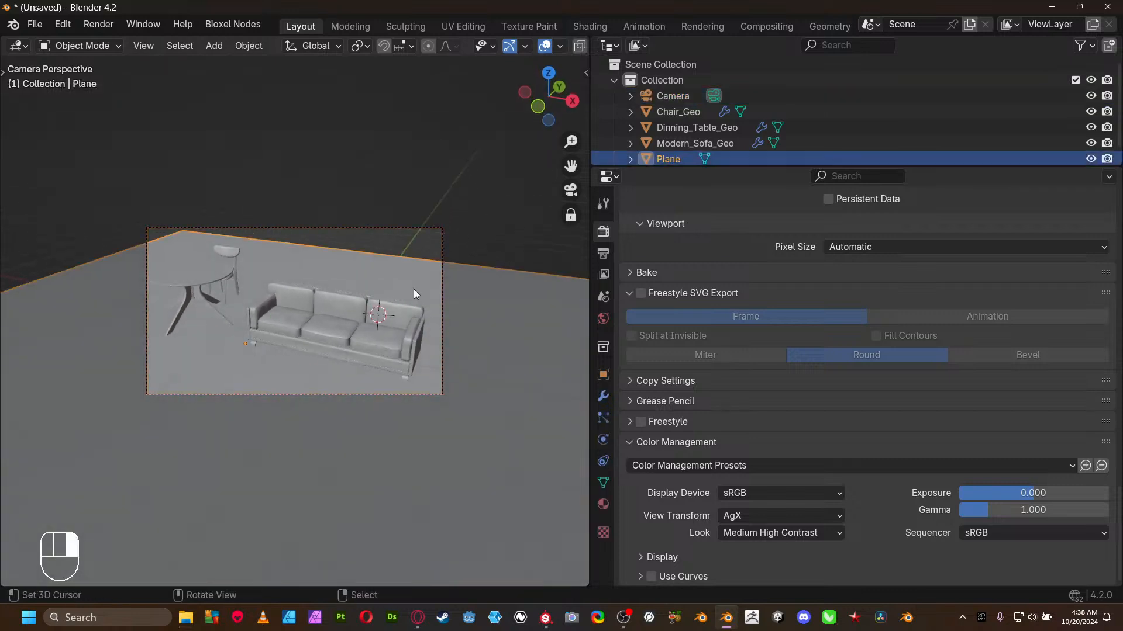
key(s)
click(339, 184)
ctrl+middle_drag(295, 275, 310, 294)
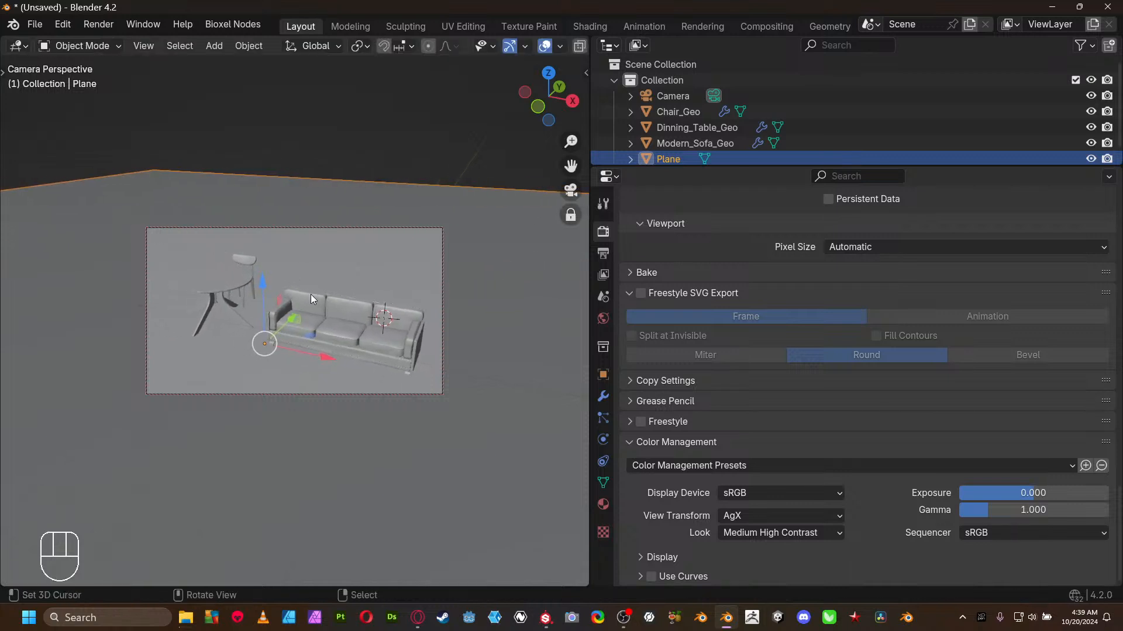
click(459, 165)
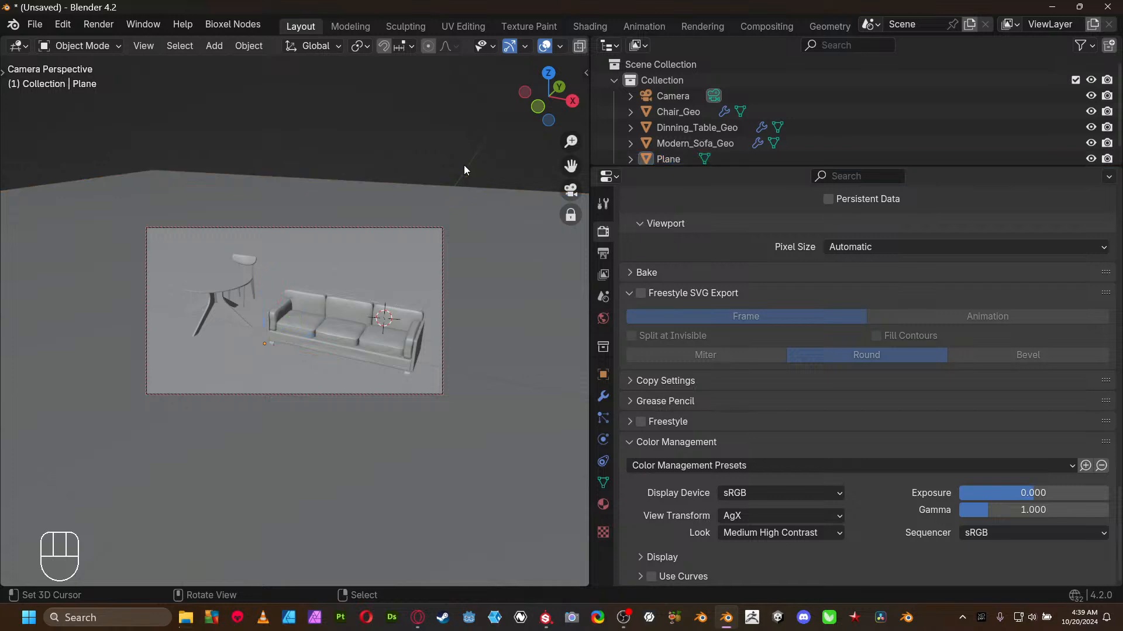
- Render the image and inspect the result at 1:1 zoom in a maximized editor
key(F12)
key(n)
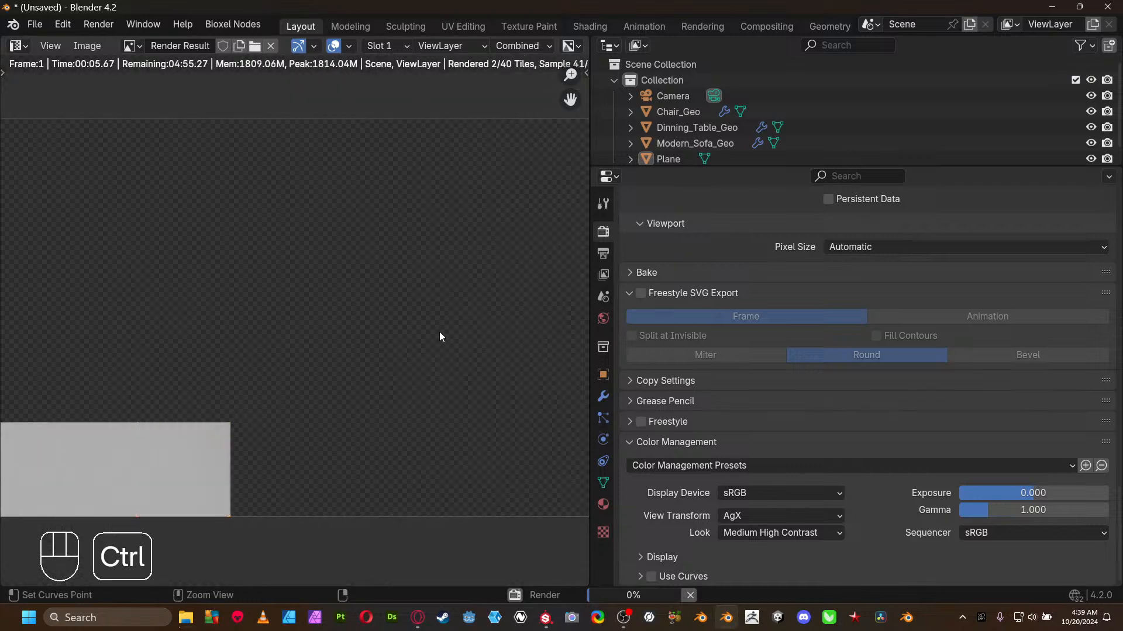
key(ctrl+space)
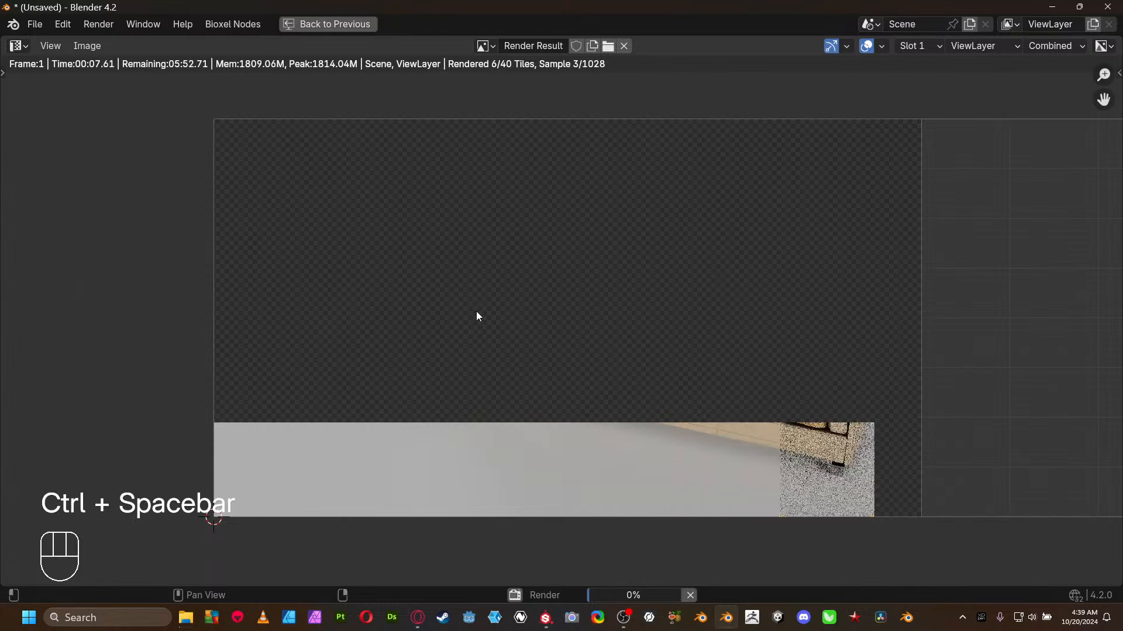
key(KP_1)
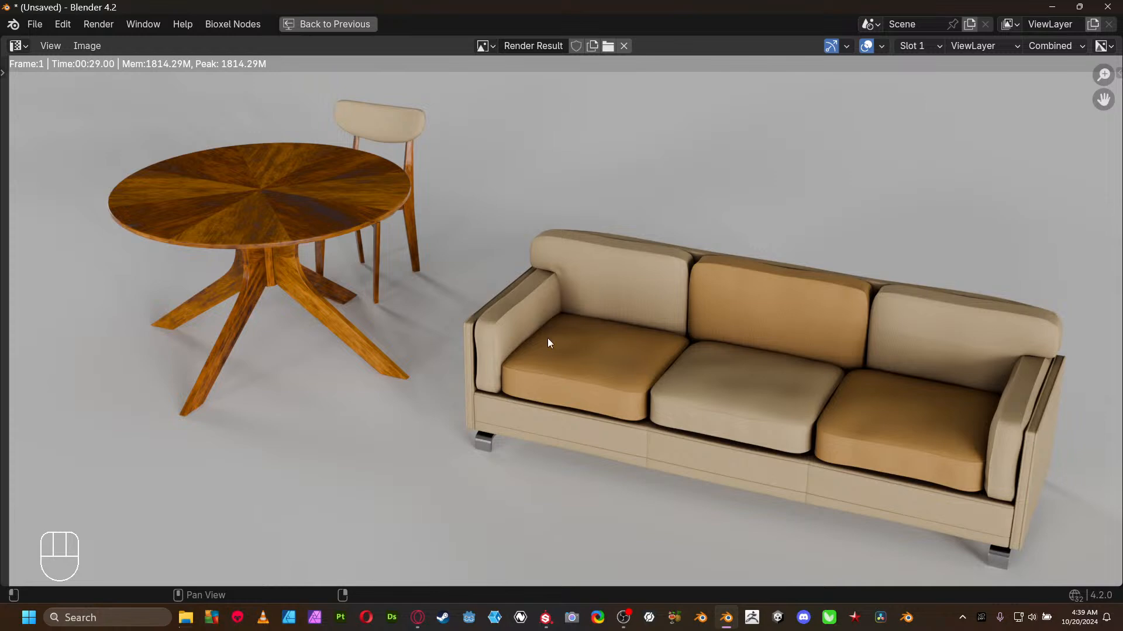
- Return from the render result to the rendered camera view and frame the dining table up close
key(Escape)
mouse_move(517, 320)
middle_down()
mouse_move(609, 325)
mouse_move(689, 296)
middle_up()
key(z)
click(685, 208)
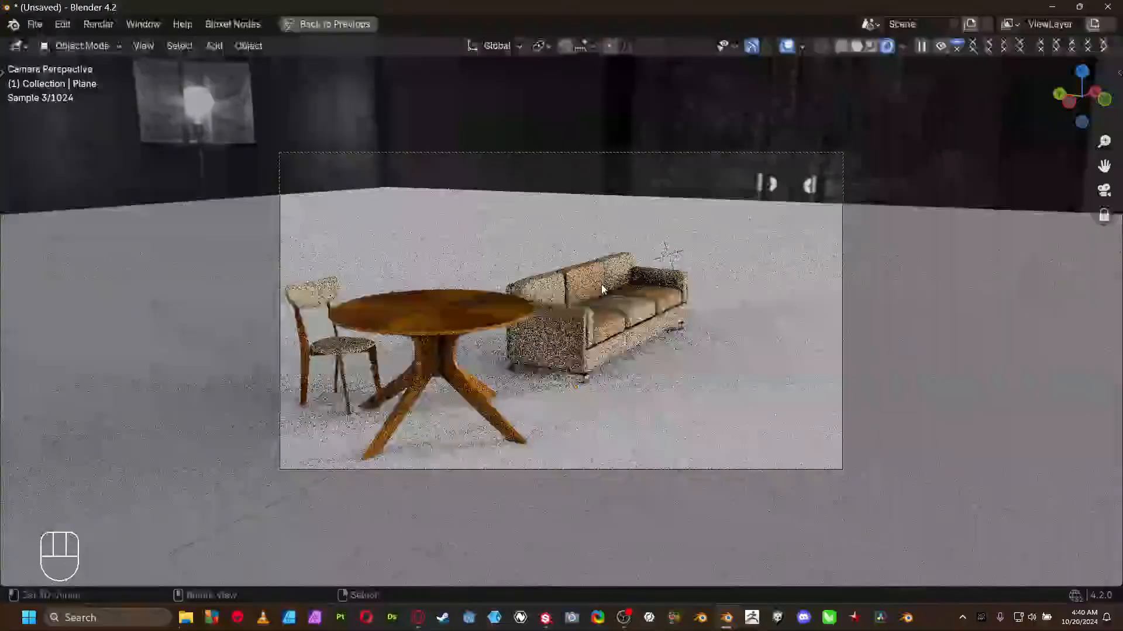
shift+middle_drag(592, 294, 711, 302)
scroll(660, 277, up, 4)
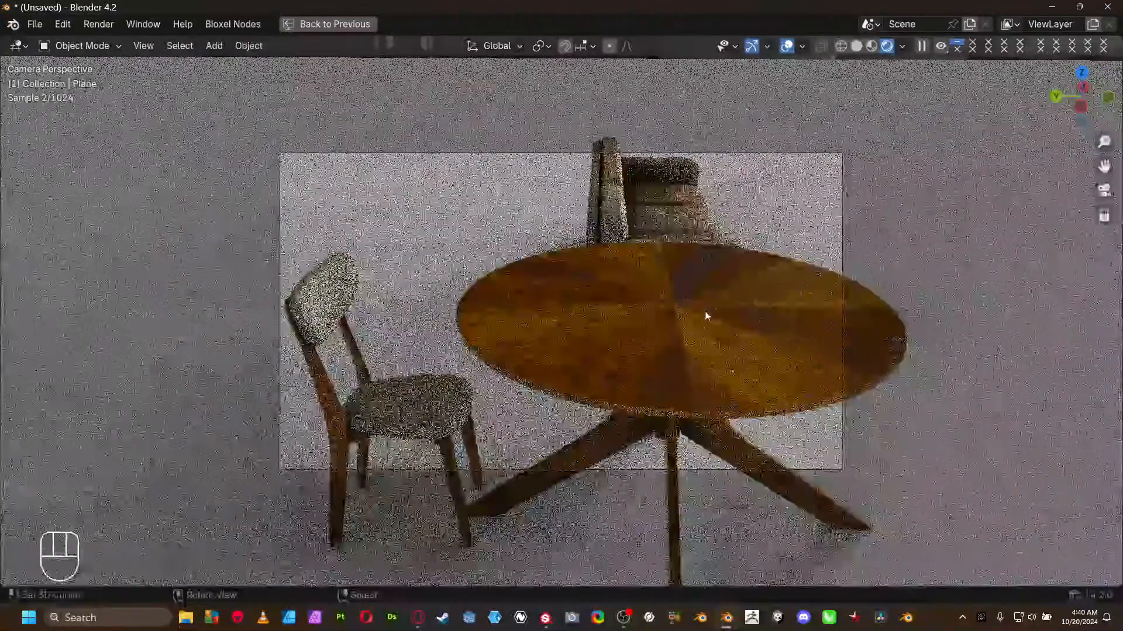
right_click(699, 320)
key(KP_Decimal)
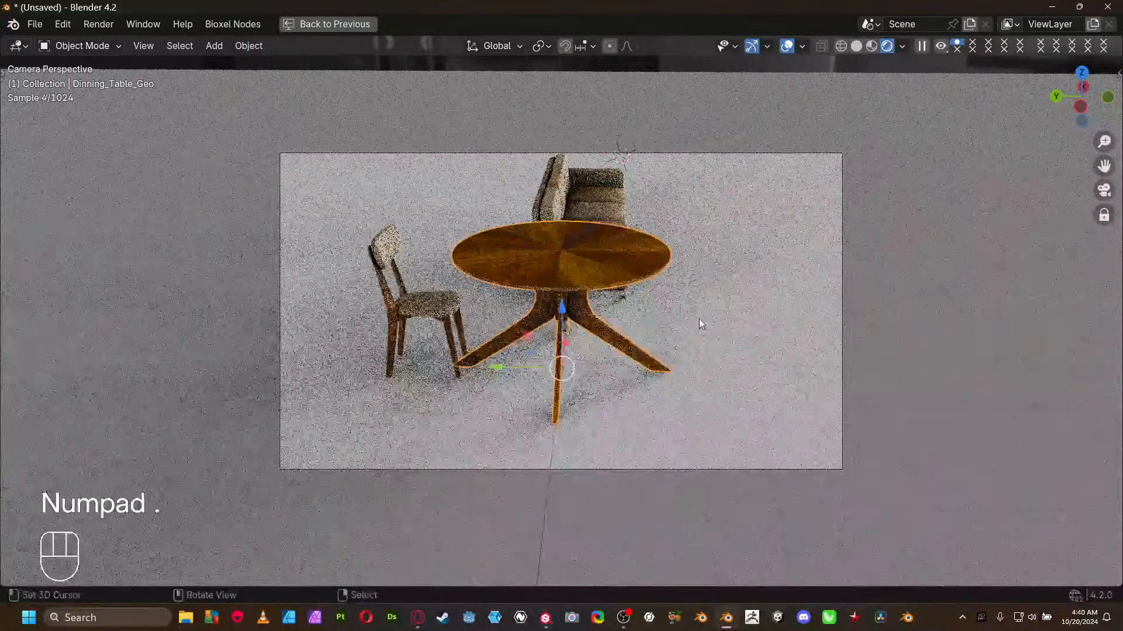
middle_drag(699, 318, 692, 343)
scroll(696, 342, up, 3)
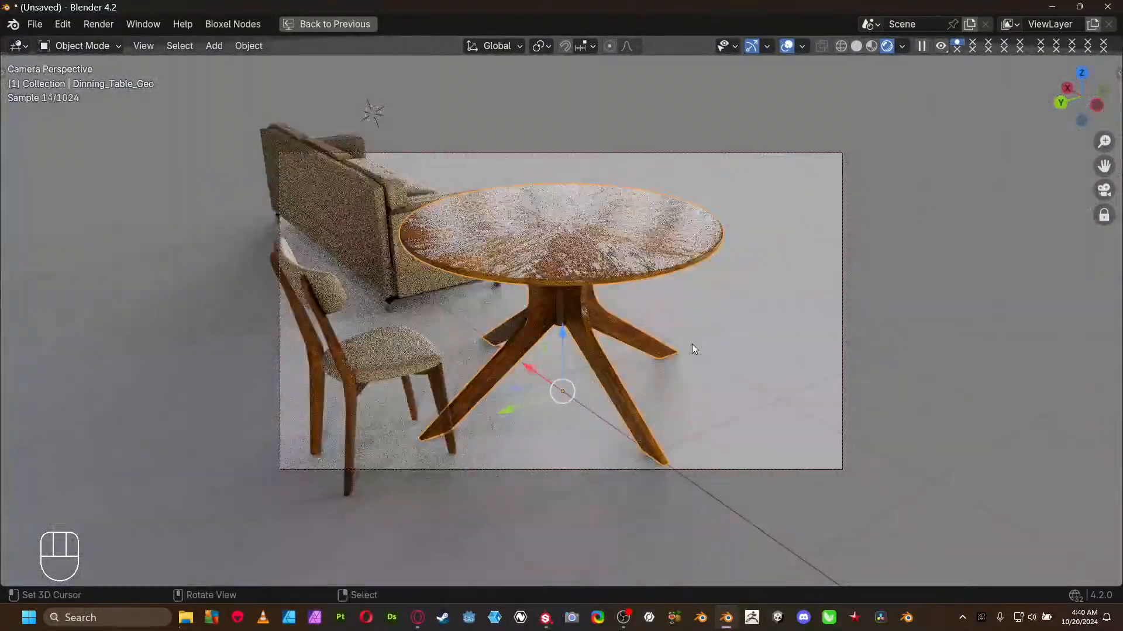
- Restore the full workspace layout, split the viewport horizontally, and turn the lower area into a Shader Editor
click(584, 223)
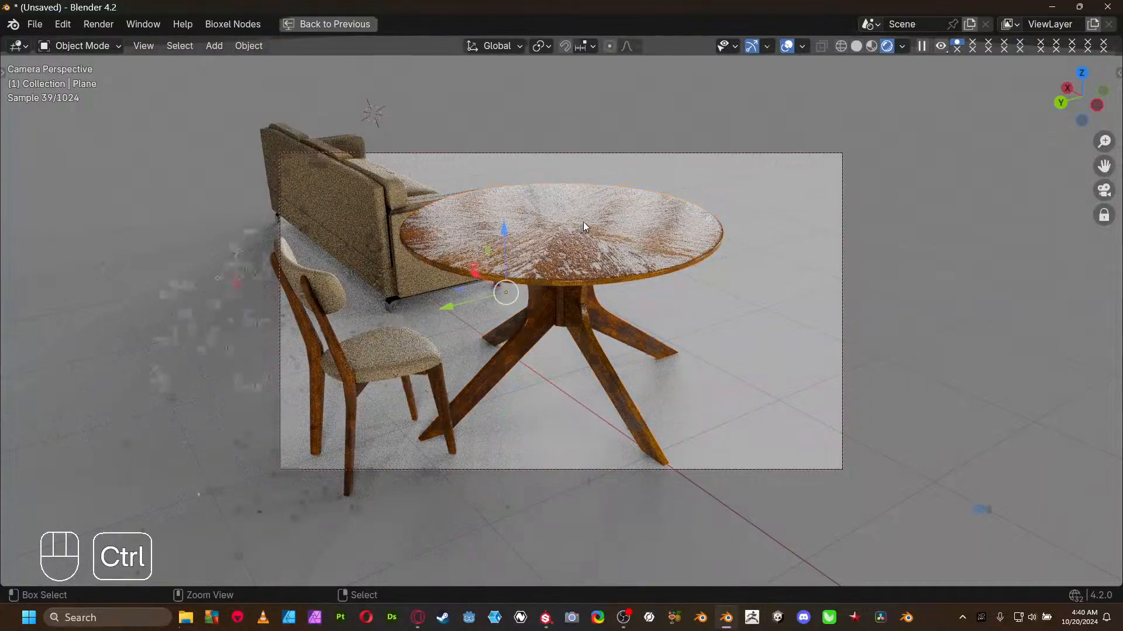
key(ctrl+space)
right_click(326, 273)
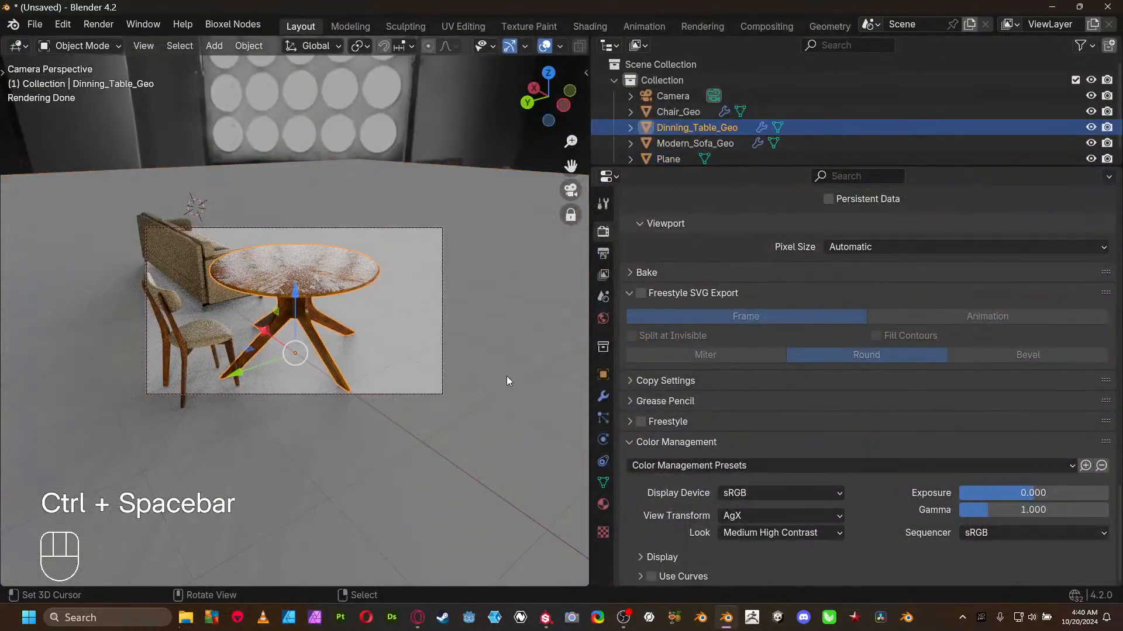
click(585, 395)
right_click(585, 396)
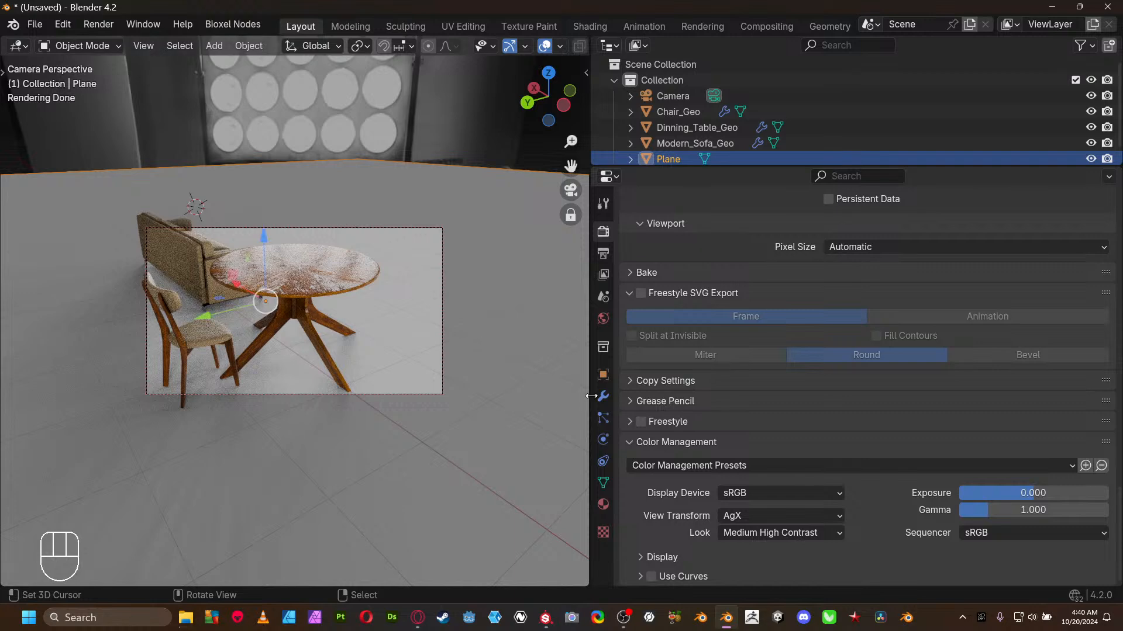
click(585, 395)
click(401, 337)
click(18, 349)
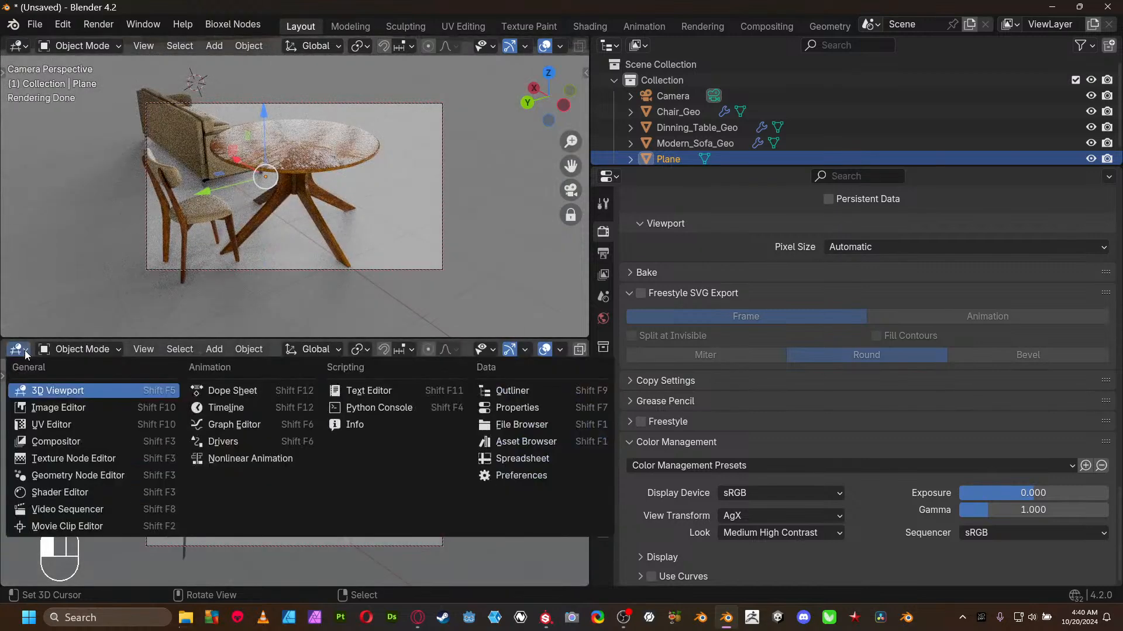
click(57, 493)
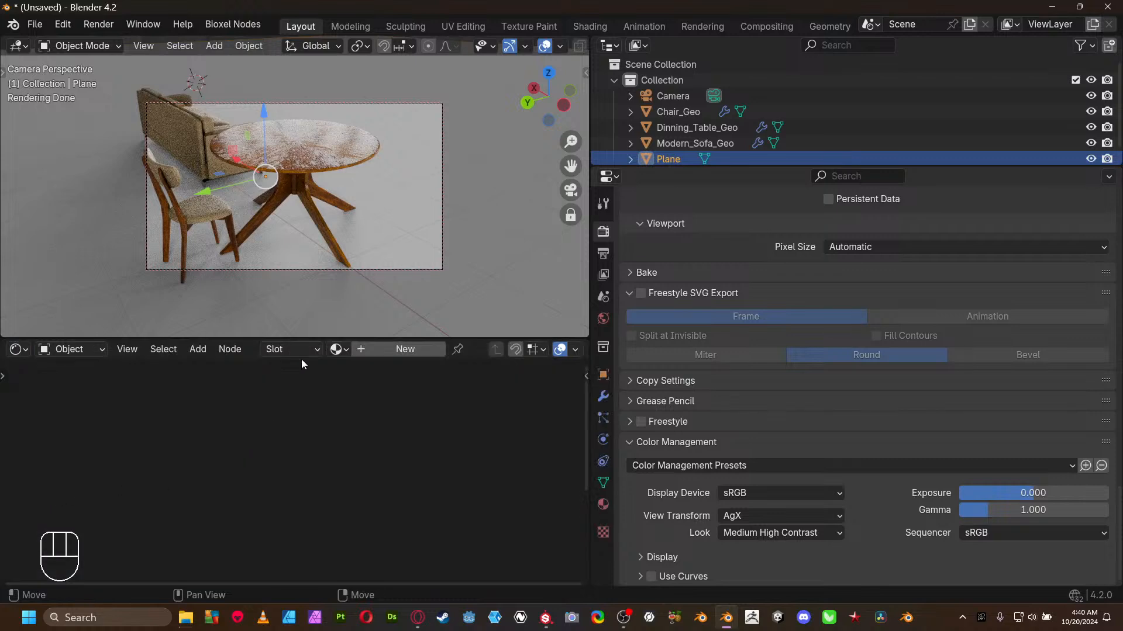
- Adjust the dining table material's roughness Color Ramp, setting the black stop to 0.000 and the white stop to 0.775
click(298, 147)
middle_drag(295, 433, 337, 465)
scroll(420, 535, up, 3)
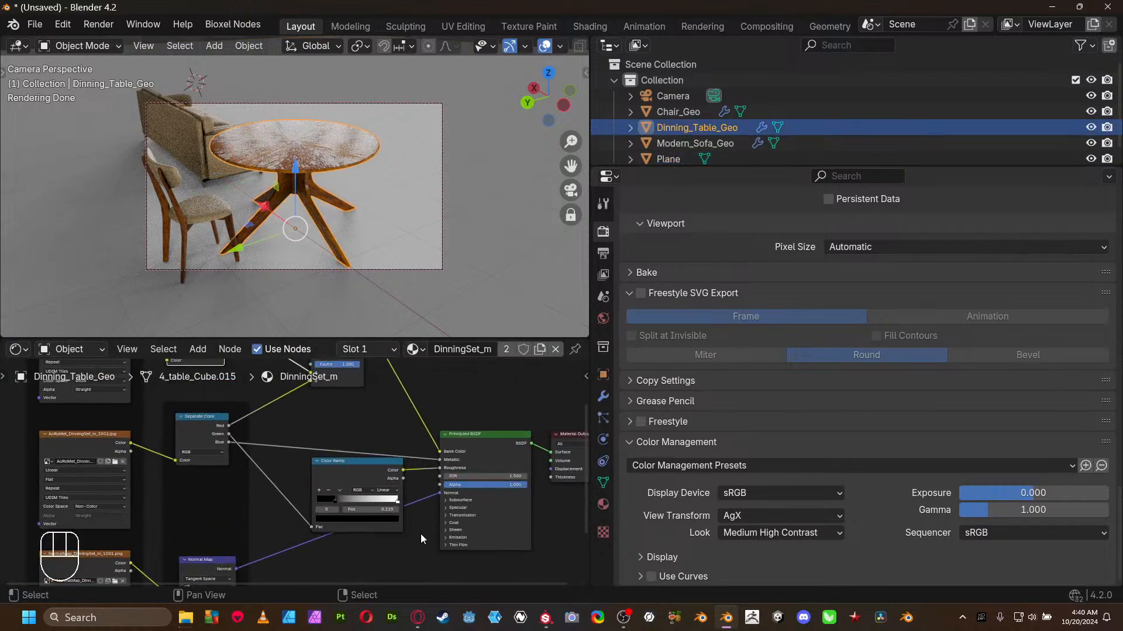
drag(349, 511, 298, 504)
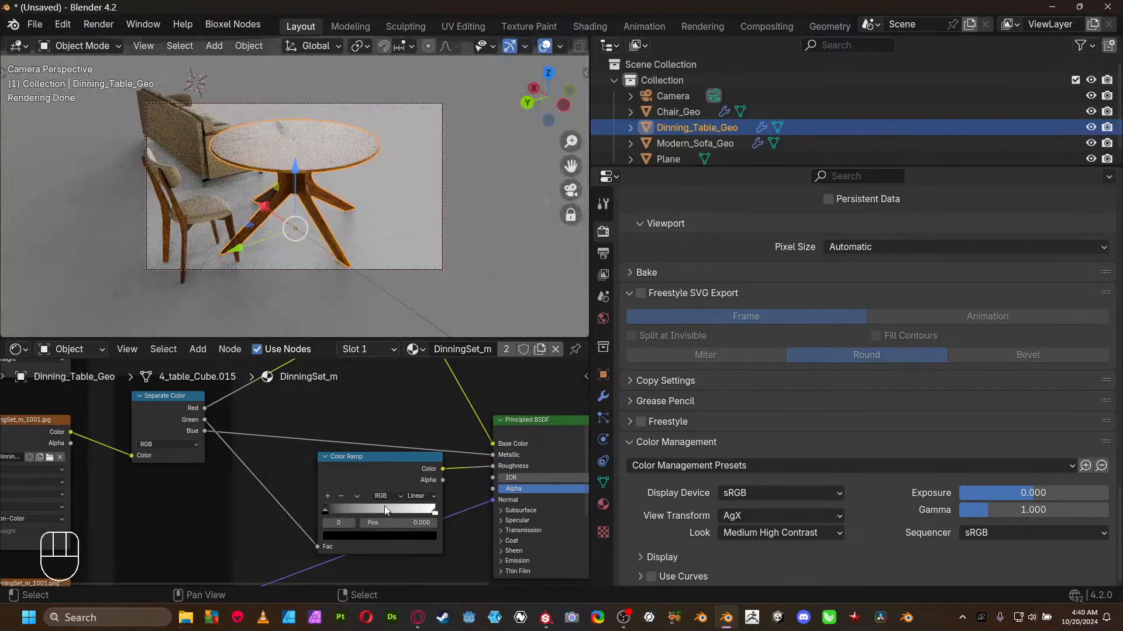
drag(434, 512, 410, 512)
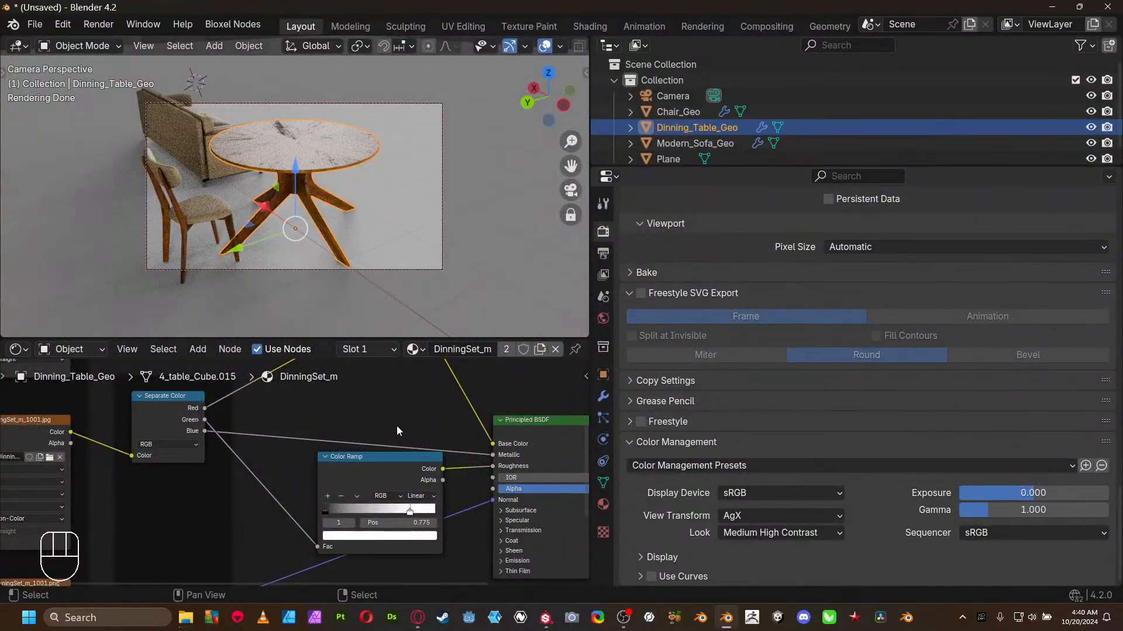
- Temporarily hide the floor plane to inspect the tabletop's reflections from different angles, and unhide the plane
mouse_move(365, 239)
middle_down()
mouse_move(345, 254)
mouse_move(377, 251)
middle_up()
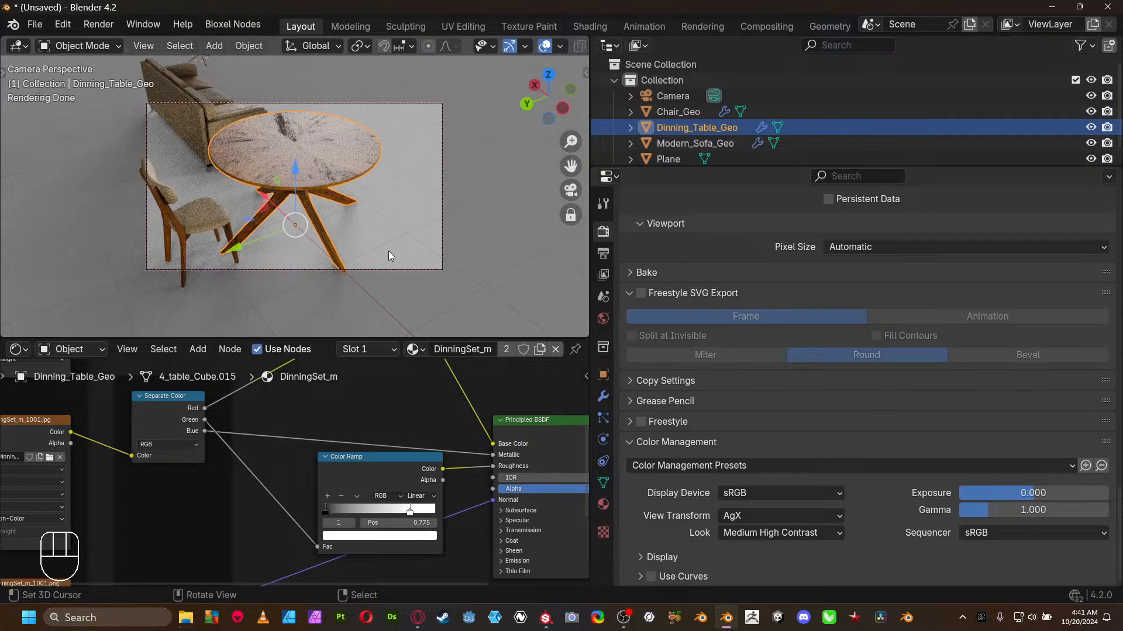
click(389, 251)
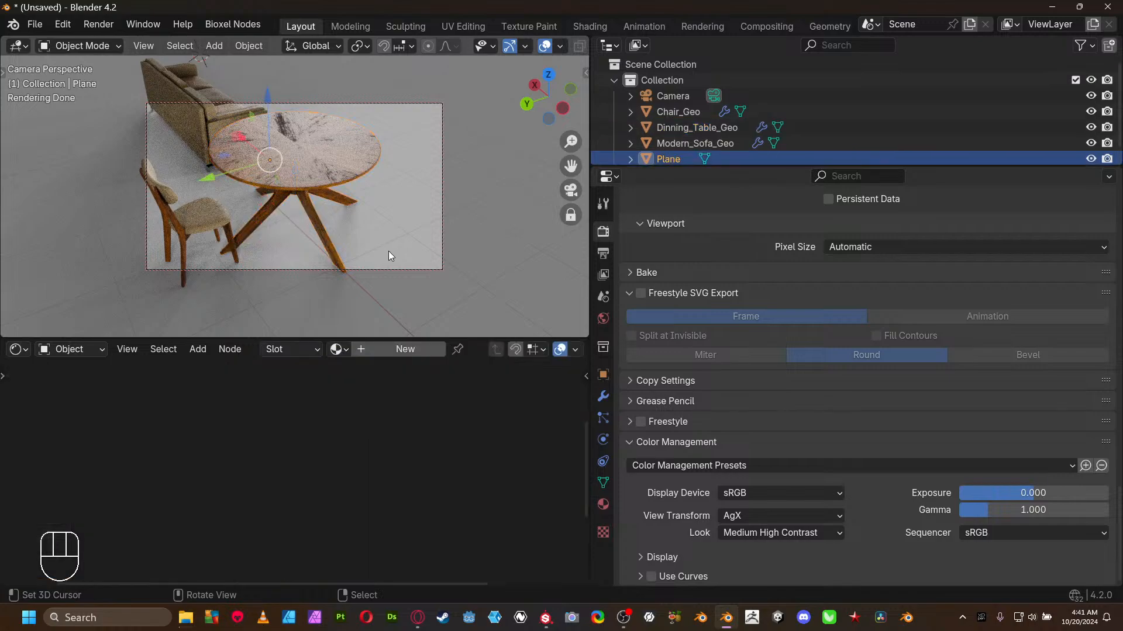
key(h)
middle_drag(394, 233, 585, 213)
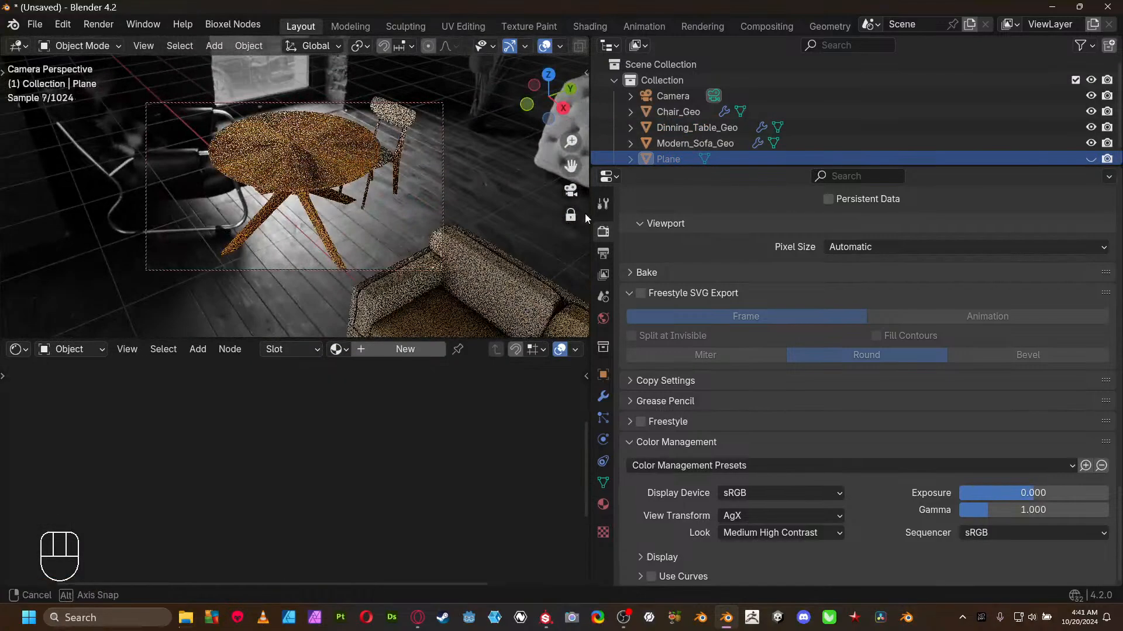
scroll(284, 236, up, 2)
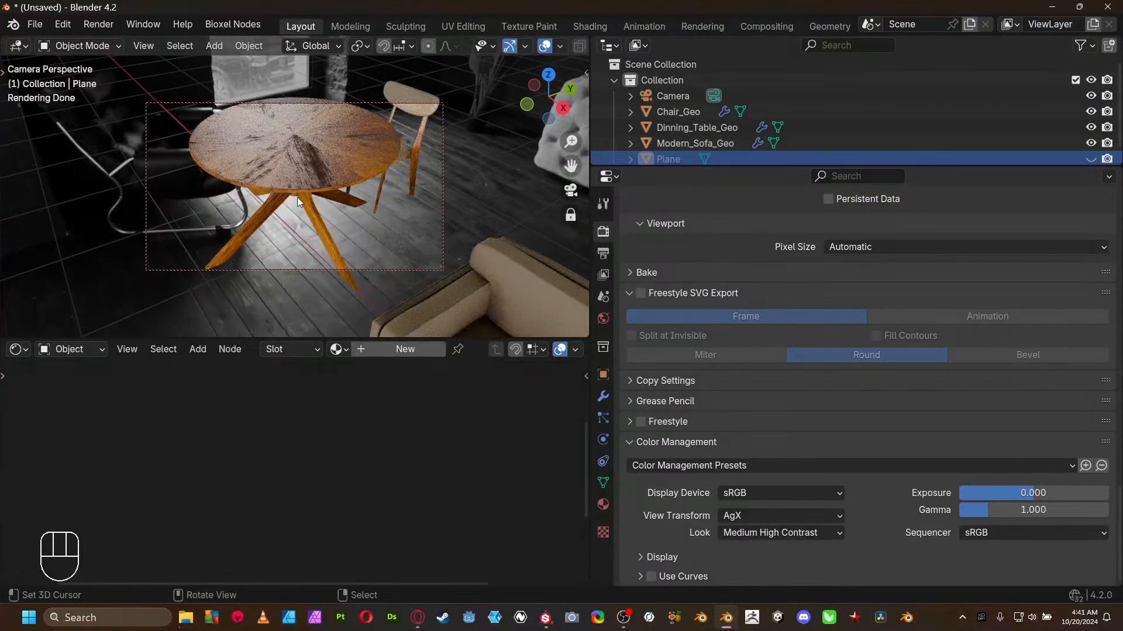
key(alt+h)
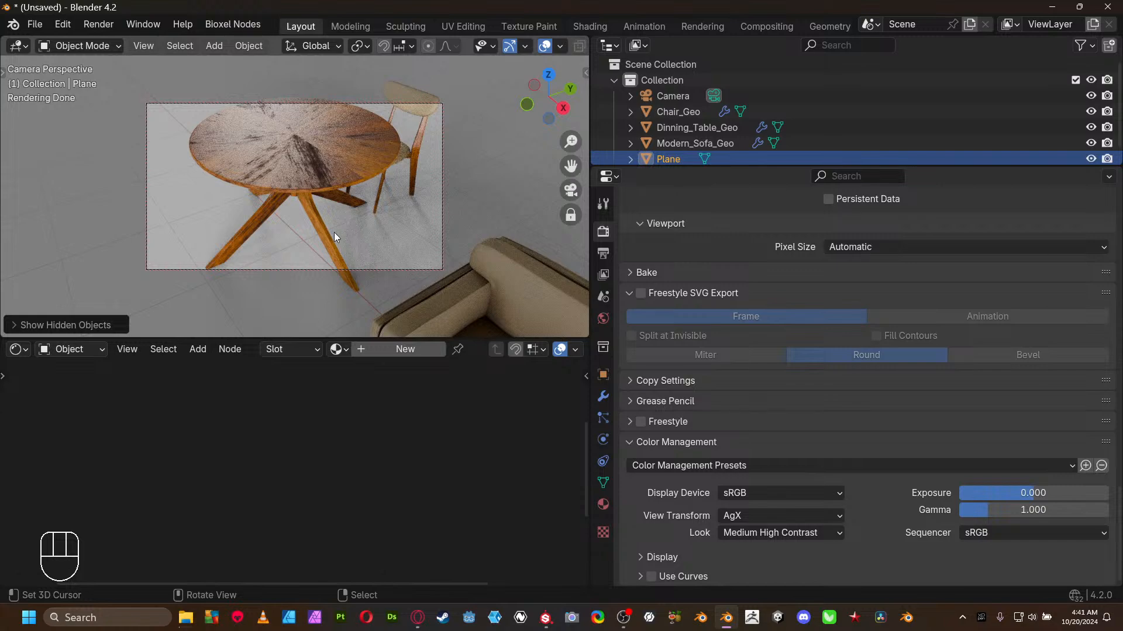
- Examine the sofa's seat cushion and armrest fabric up close in the camera view
scroll(335, 233, down, 1)
shift+middle_drag(384, 265, 265, 149)
scroll(273, 149, up, 3)
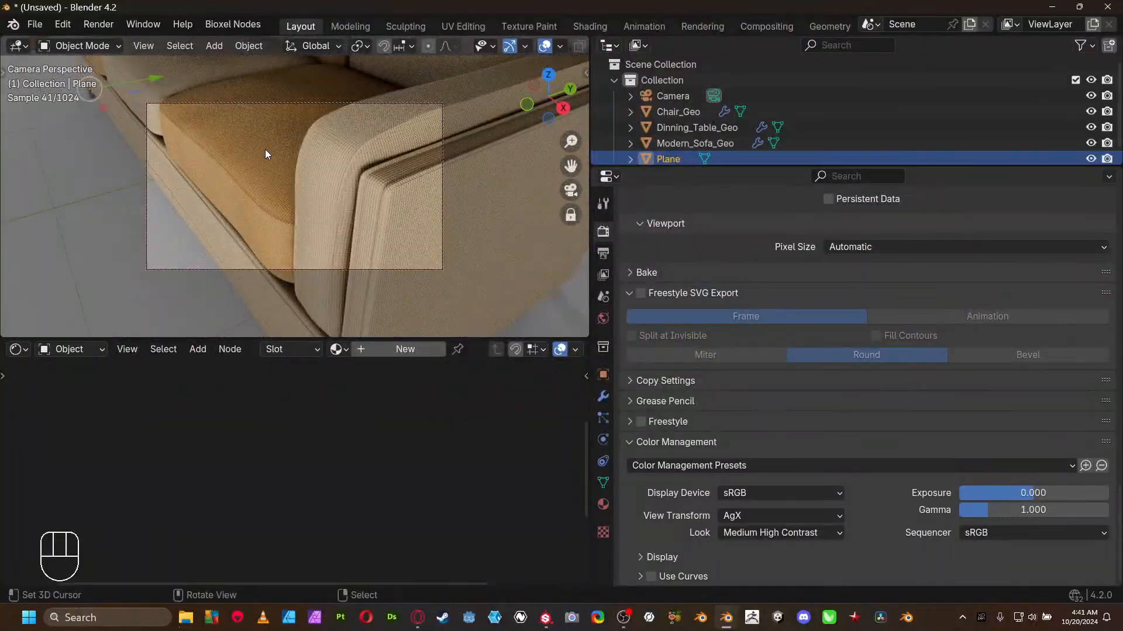